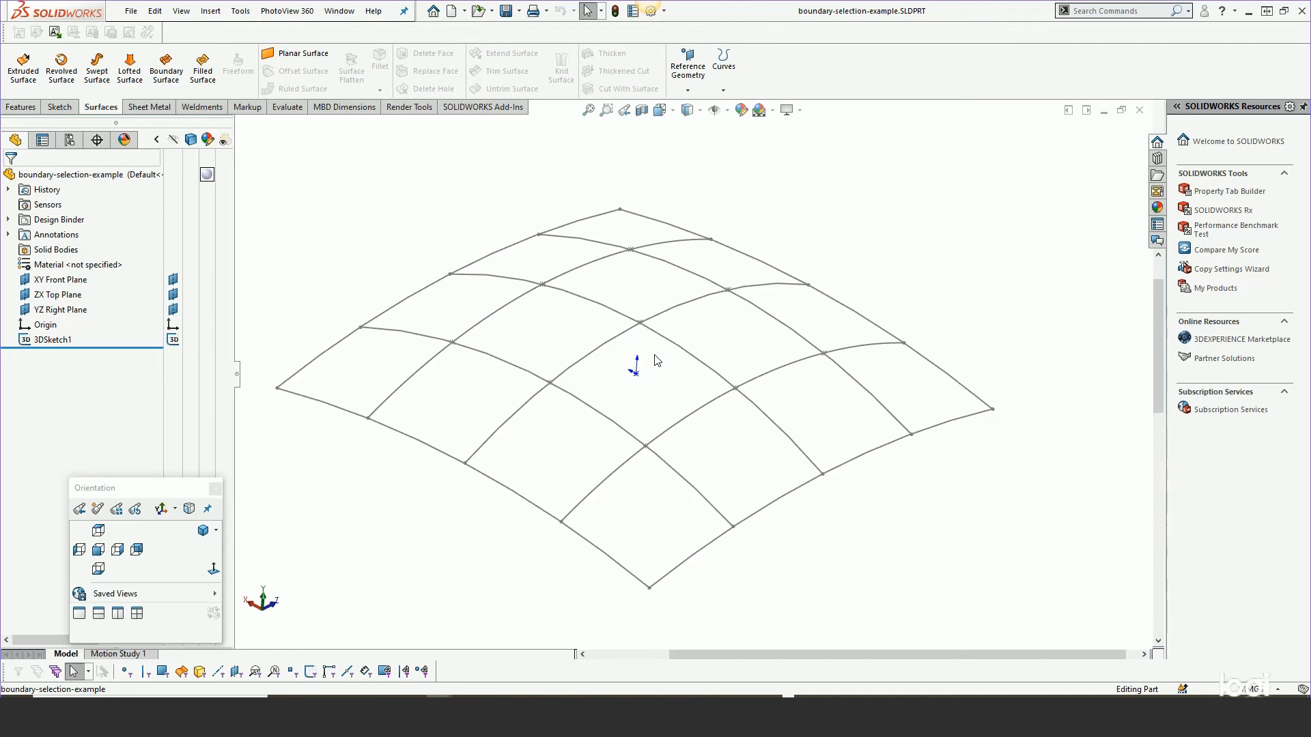
Start a Boundary Surface and select two parallel sketch curves as the Direction 1 curves.
left_click(53, 340)
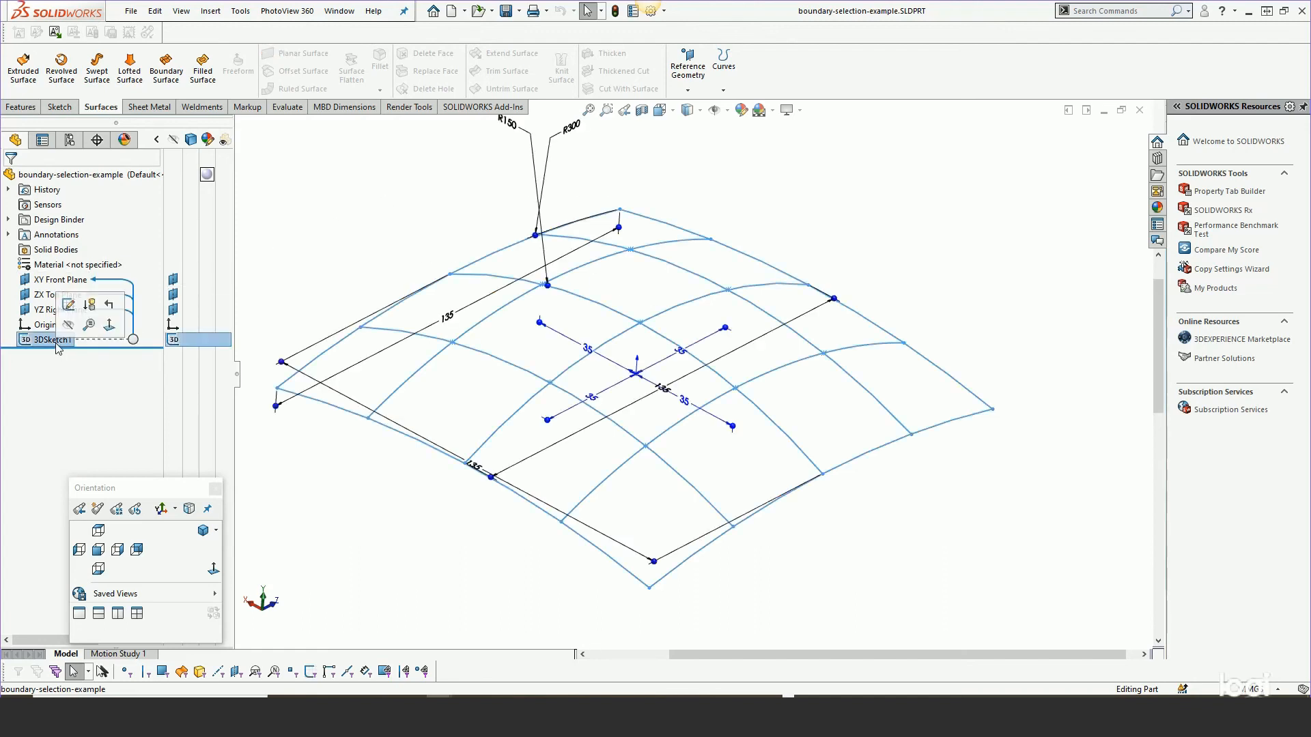
left_click(351, 237)
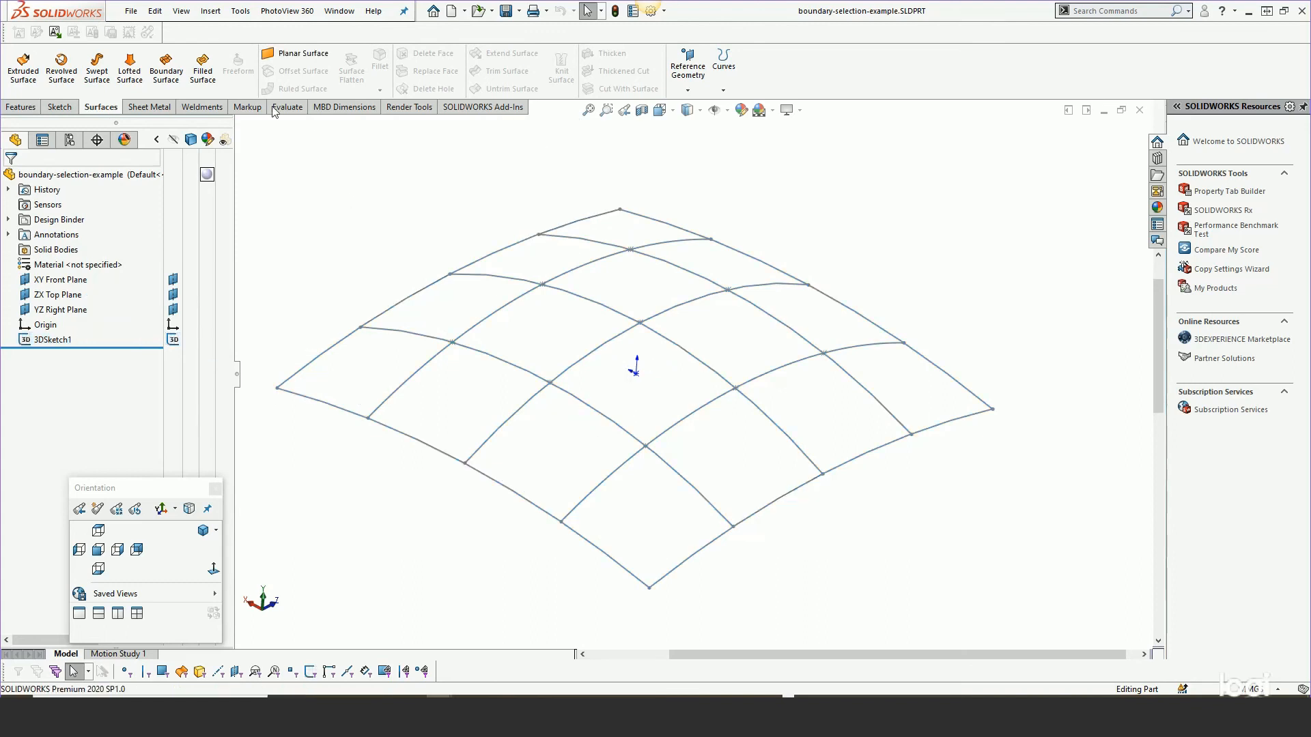
left_click(166, 68)
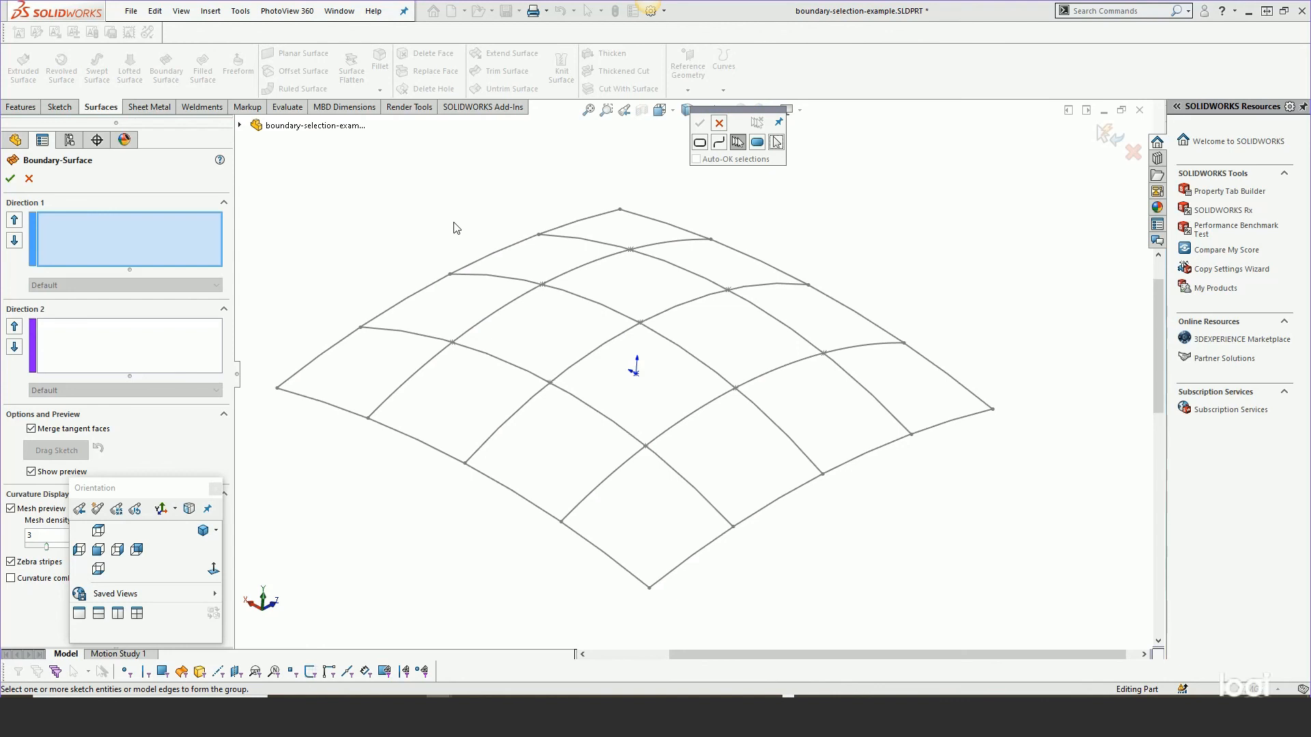
left_click(72, 230)
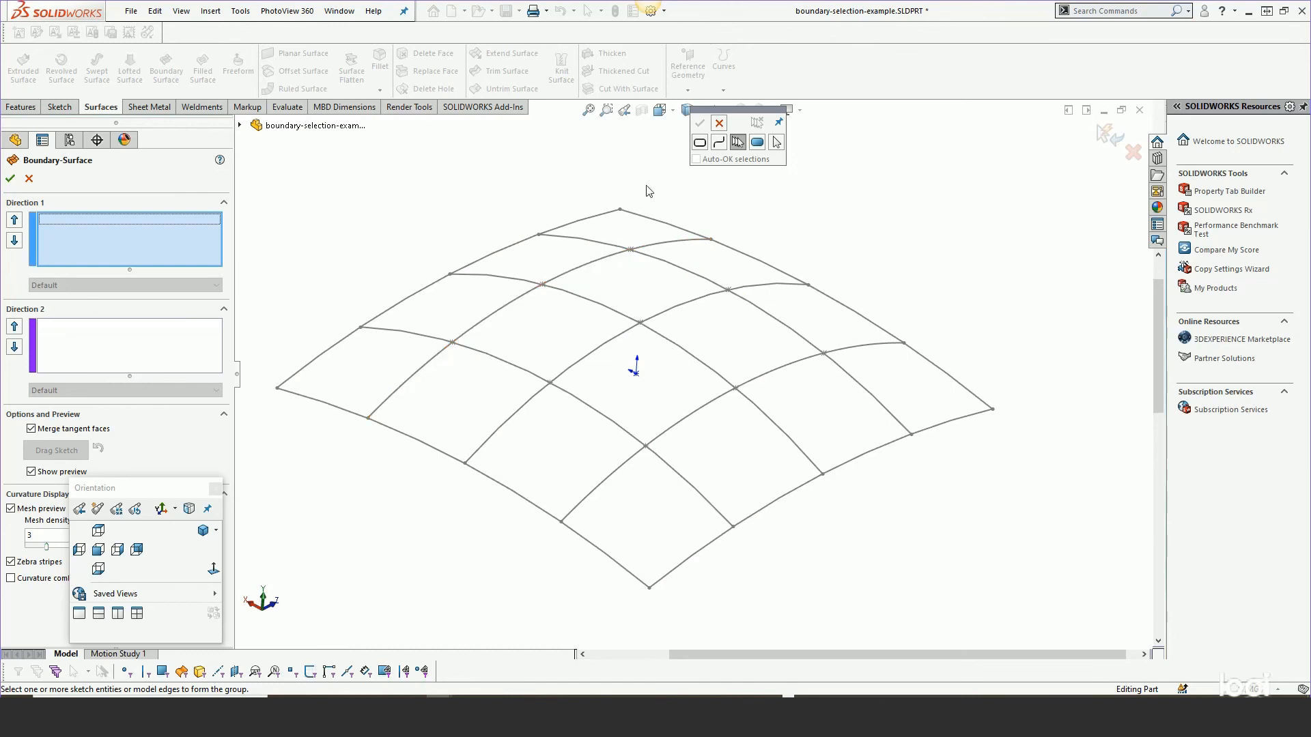
left_click_drag(732, 112, 335, 175)
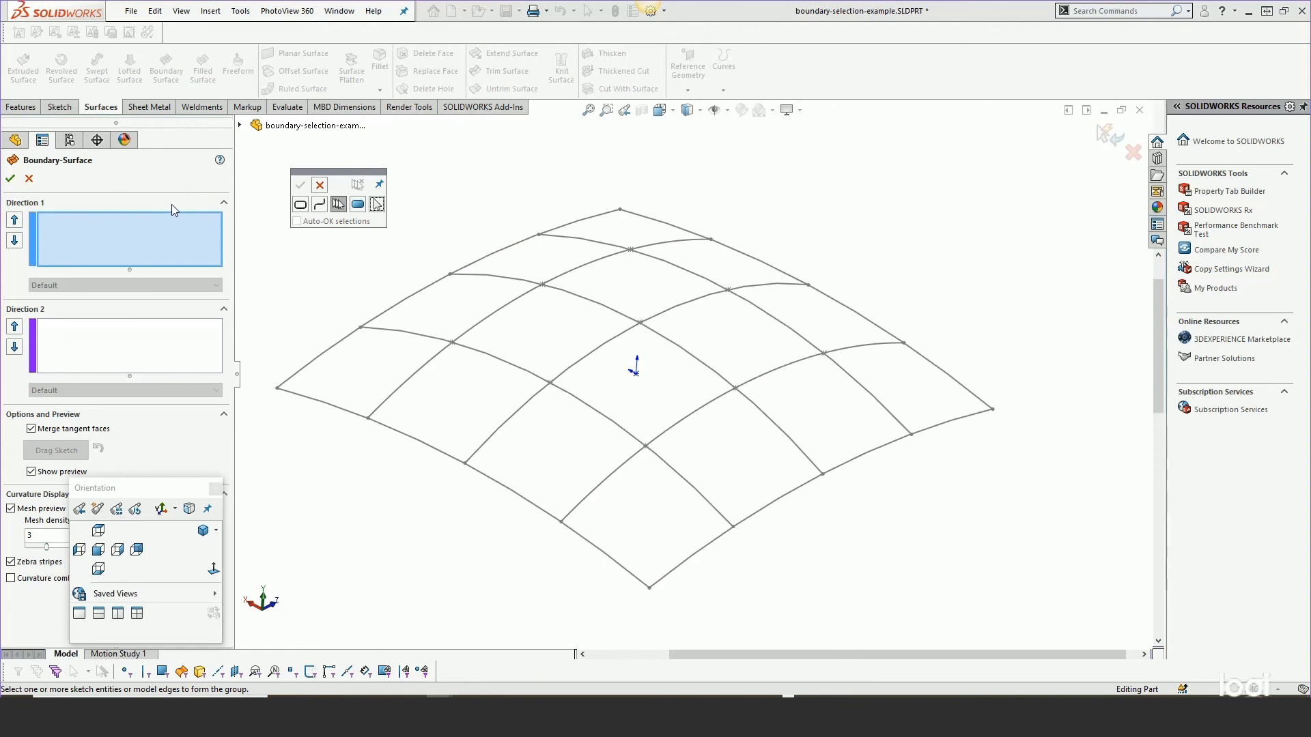
left_click(526, 299)
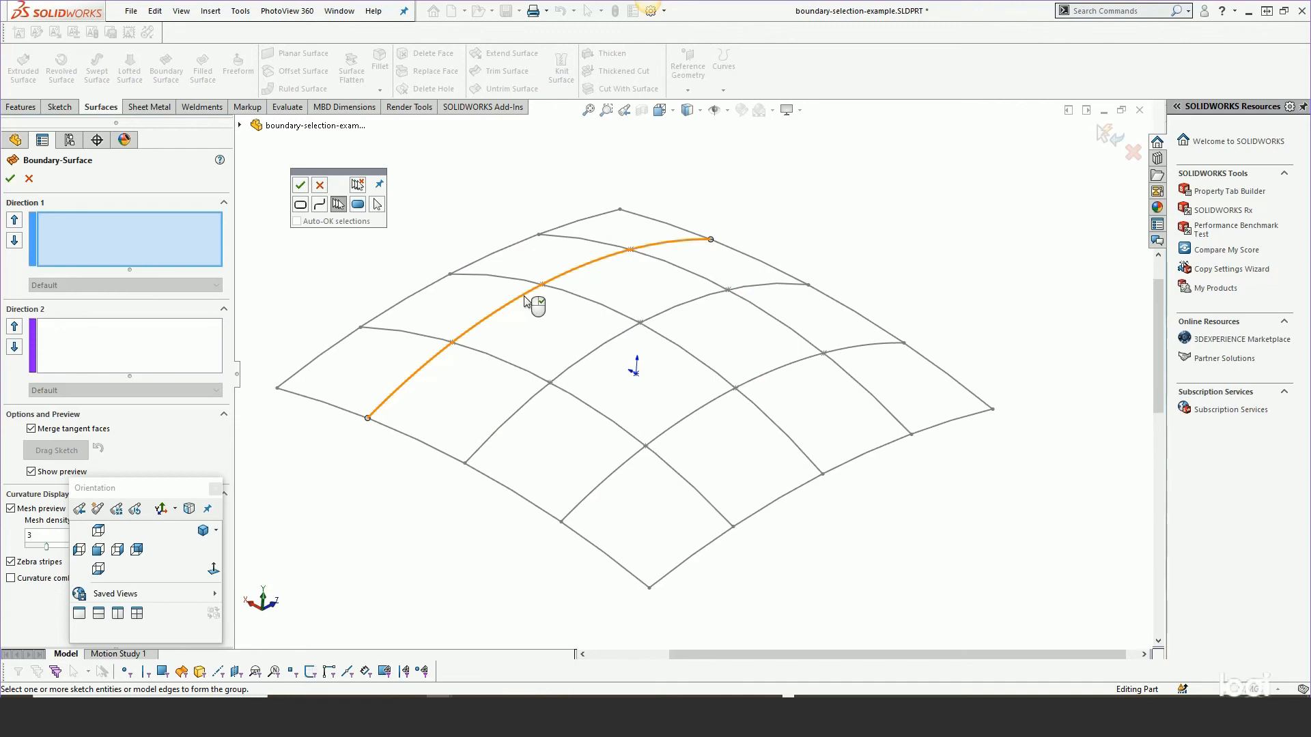
left_click(526, 300)
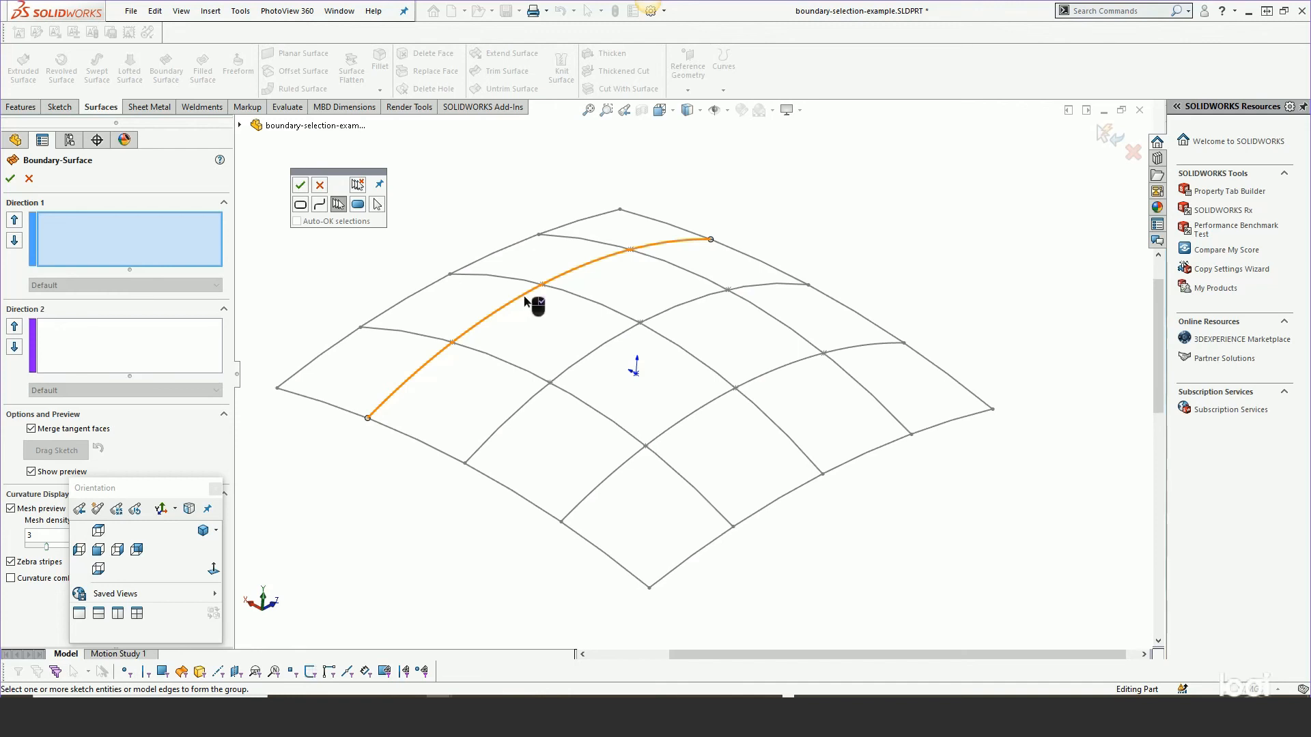
left_click(704, 412)
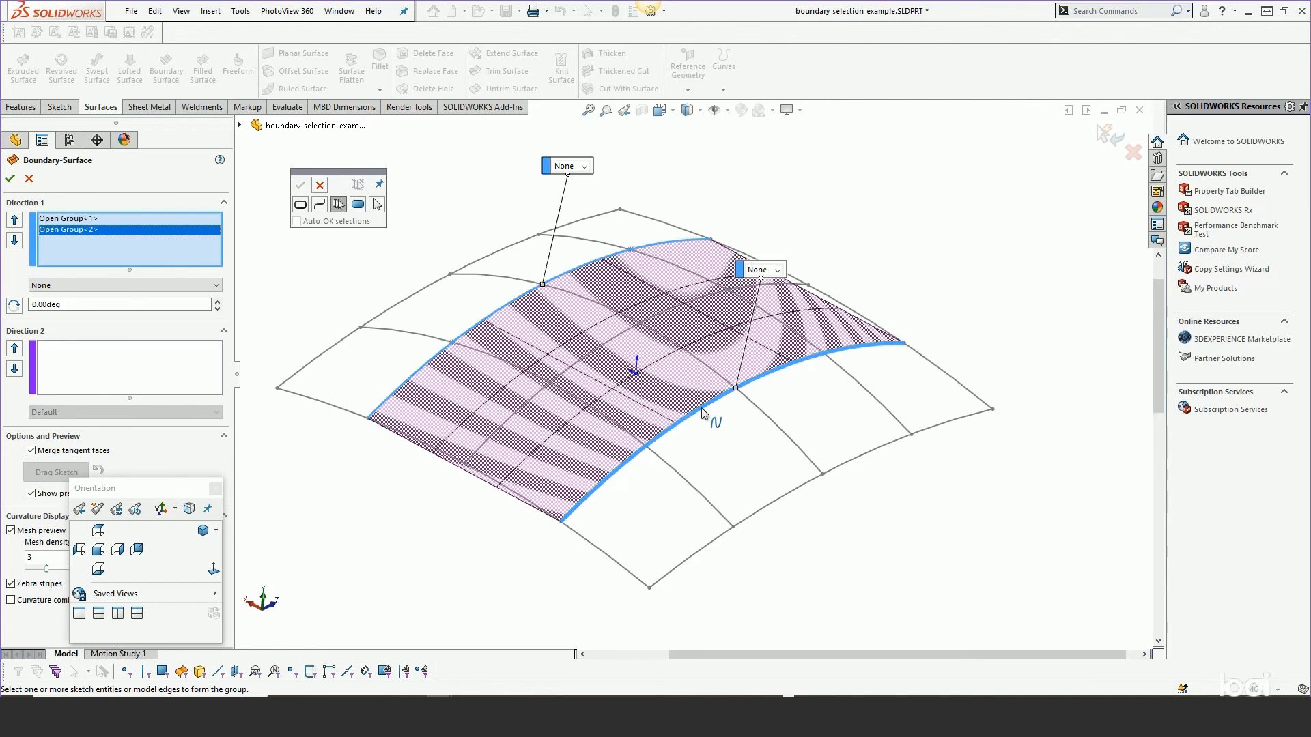
Select the two crossing sketch curves as the Direction 2 curves of the boundary surface.
left_click(77, 360)
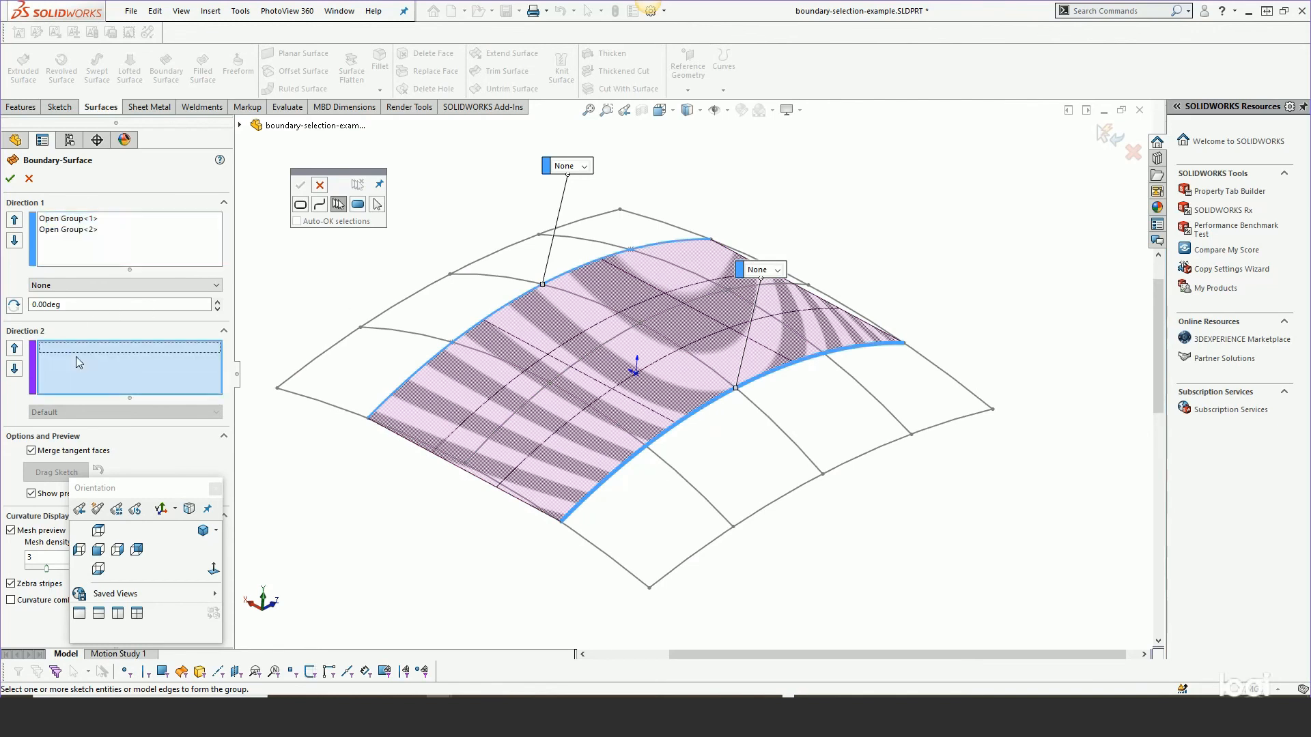
left_click(480, 357)
right_click(477, 355)
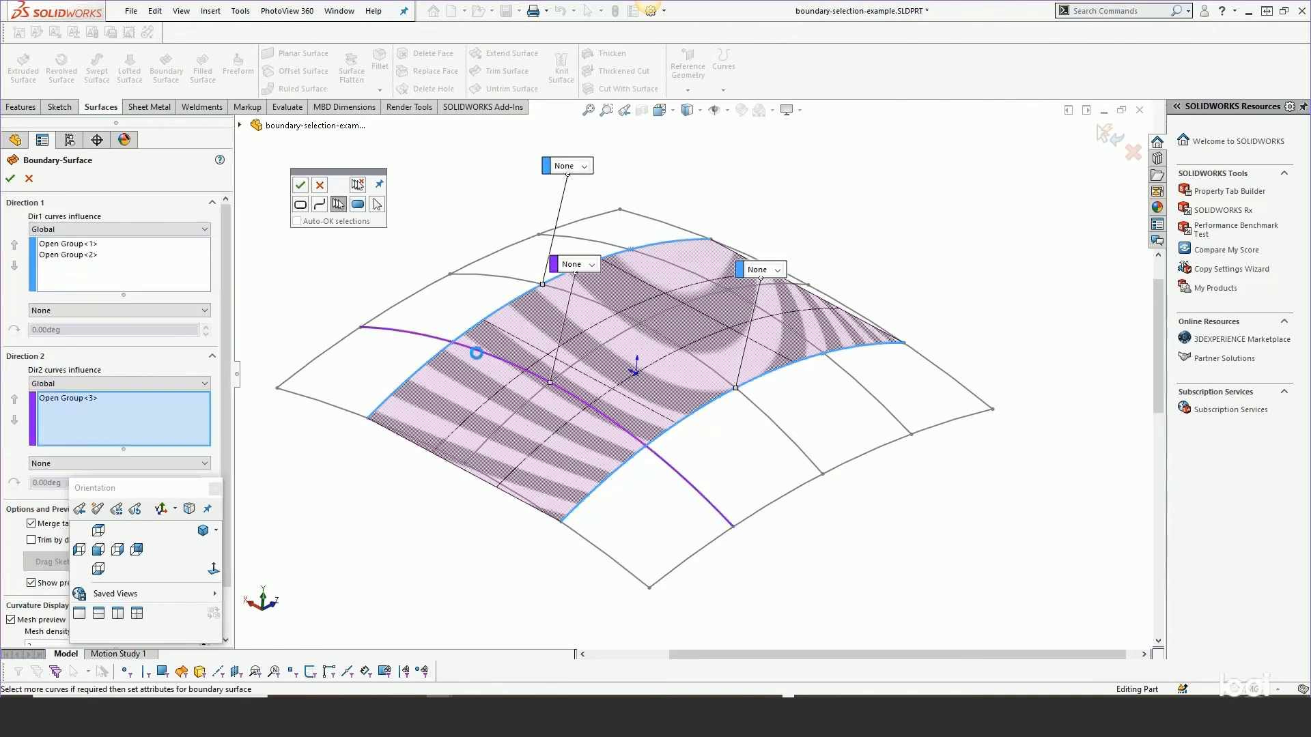
right_click(666, 266)
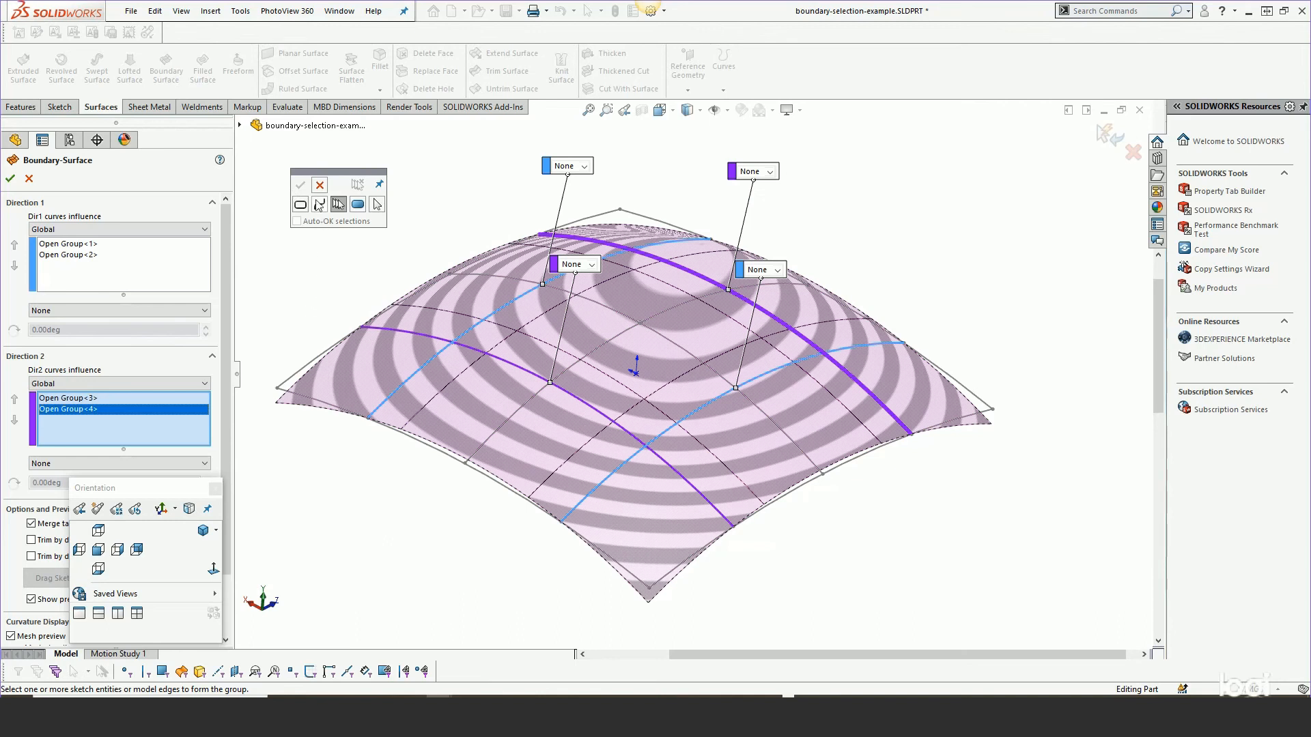
left_click(320, 186)
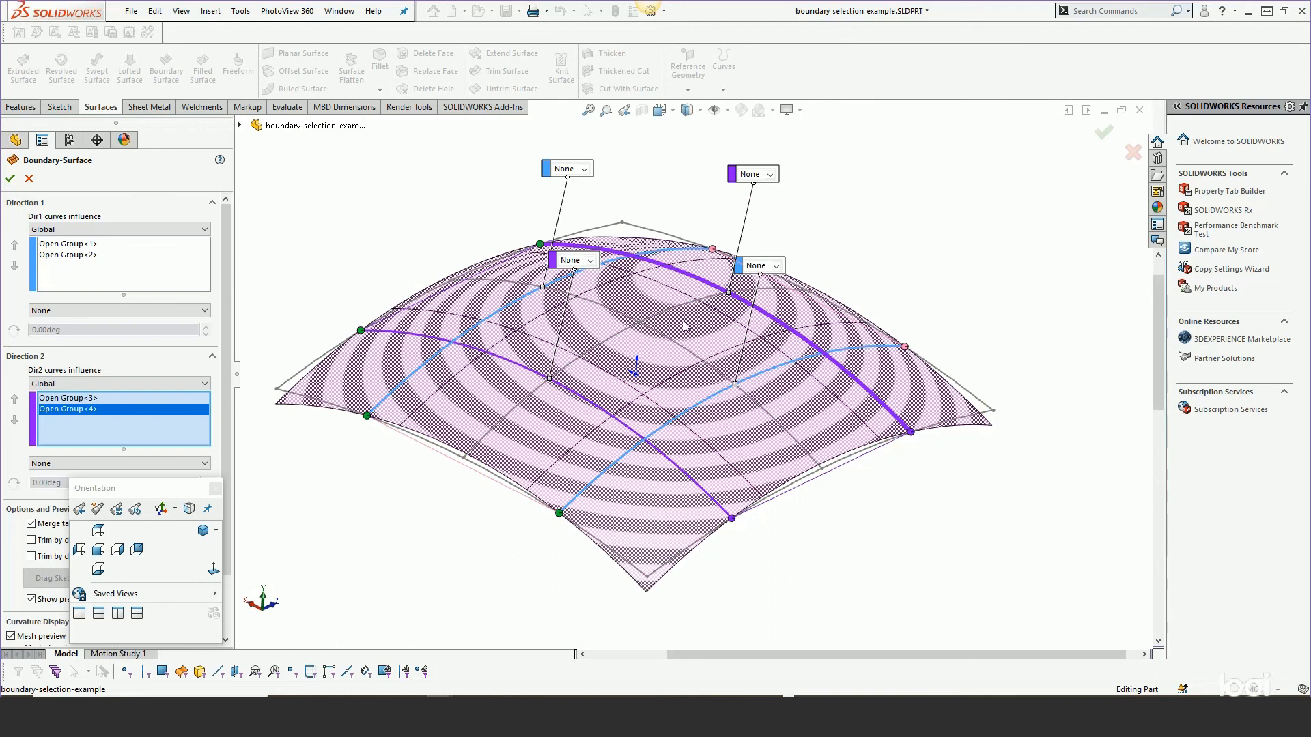
Try trimming the boundary surface by direction 1 and direction 2, clearing both trim options again.
left_click_drag(115, 489, 320, 491)
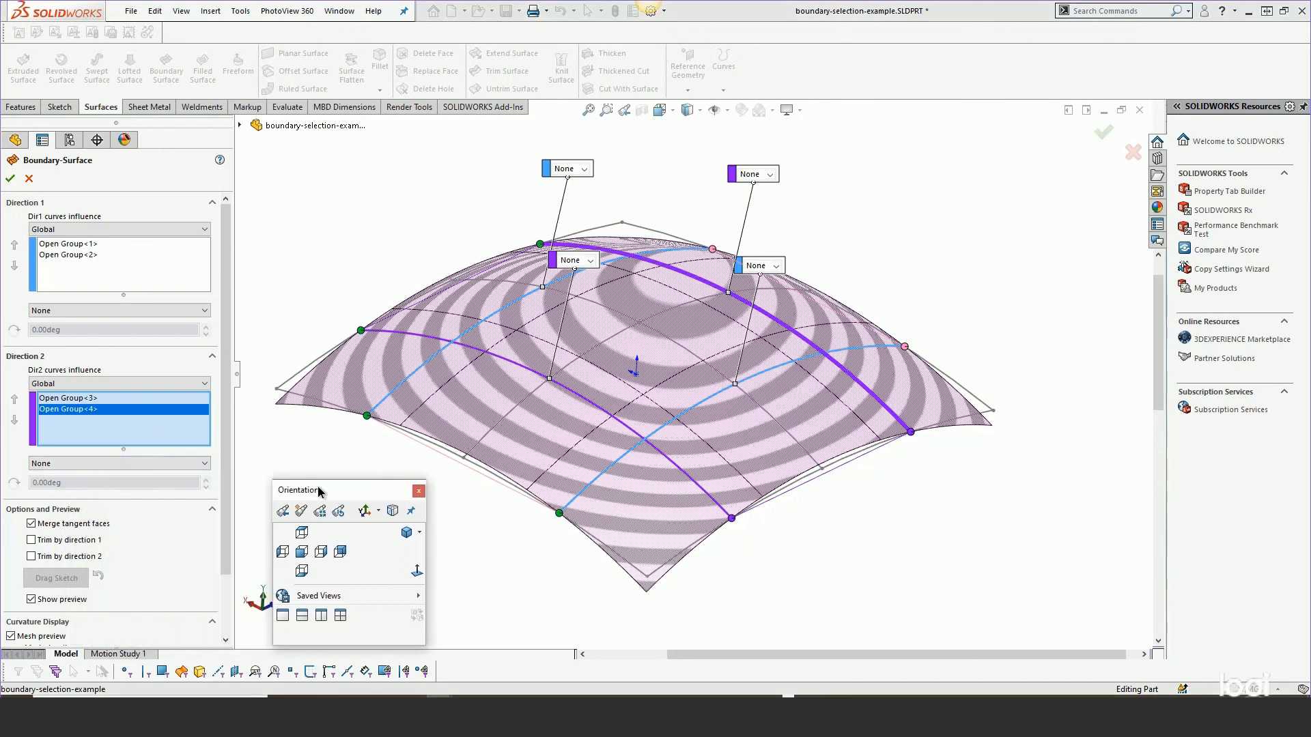
scroll(227, 373, "down", 2)
scroll(227, 372, "down", 1)
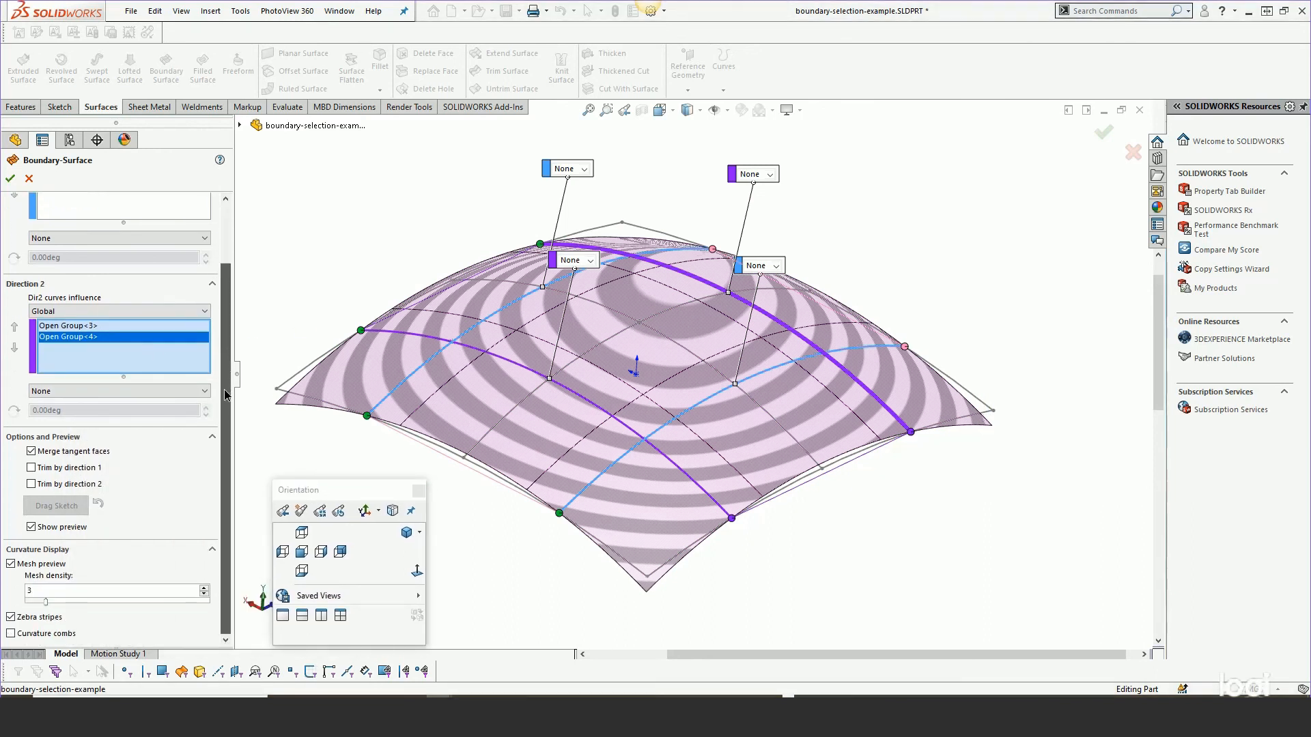
left_click(31, 468)
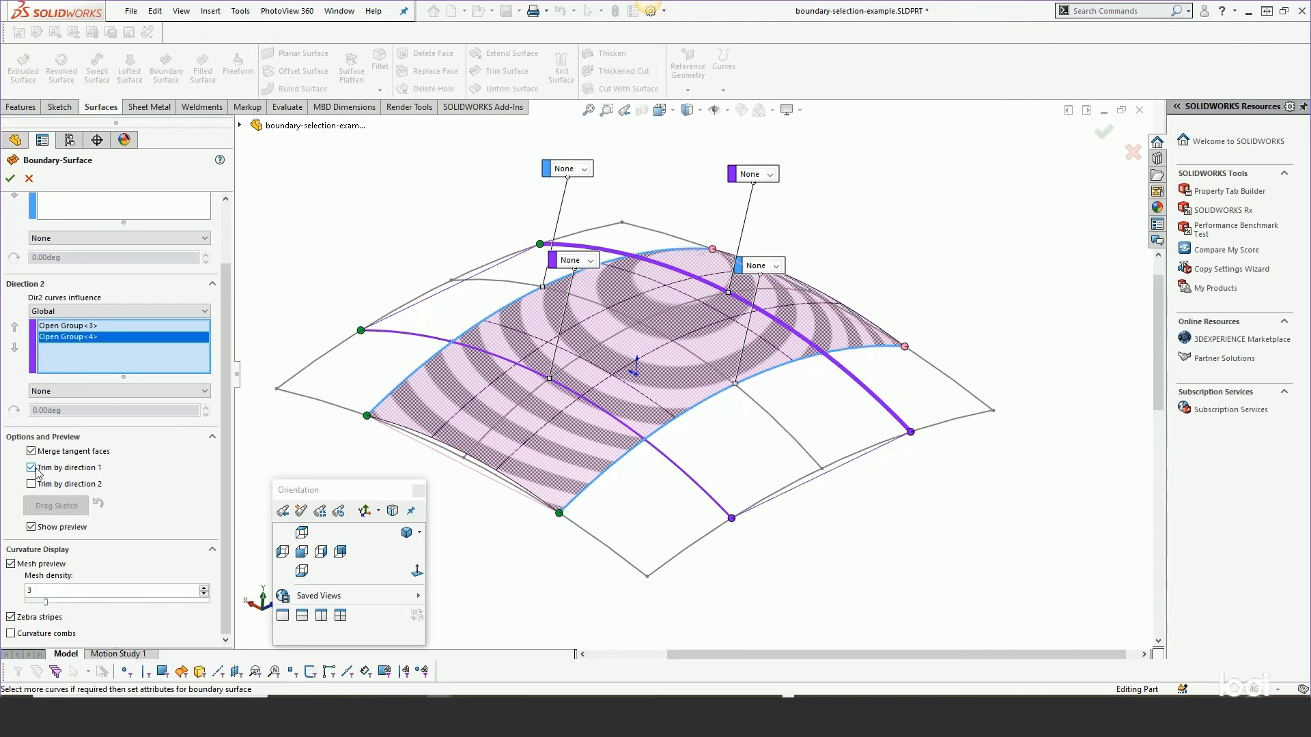
left_click(32, 484)
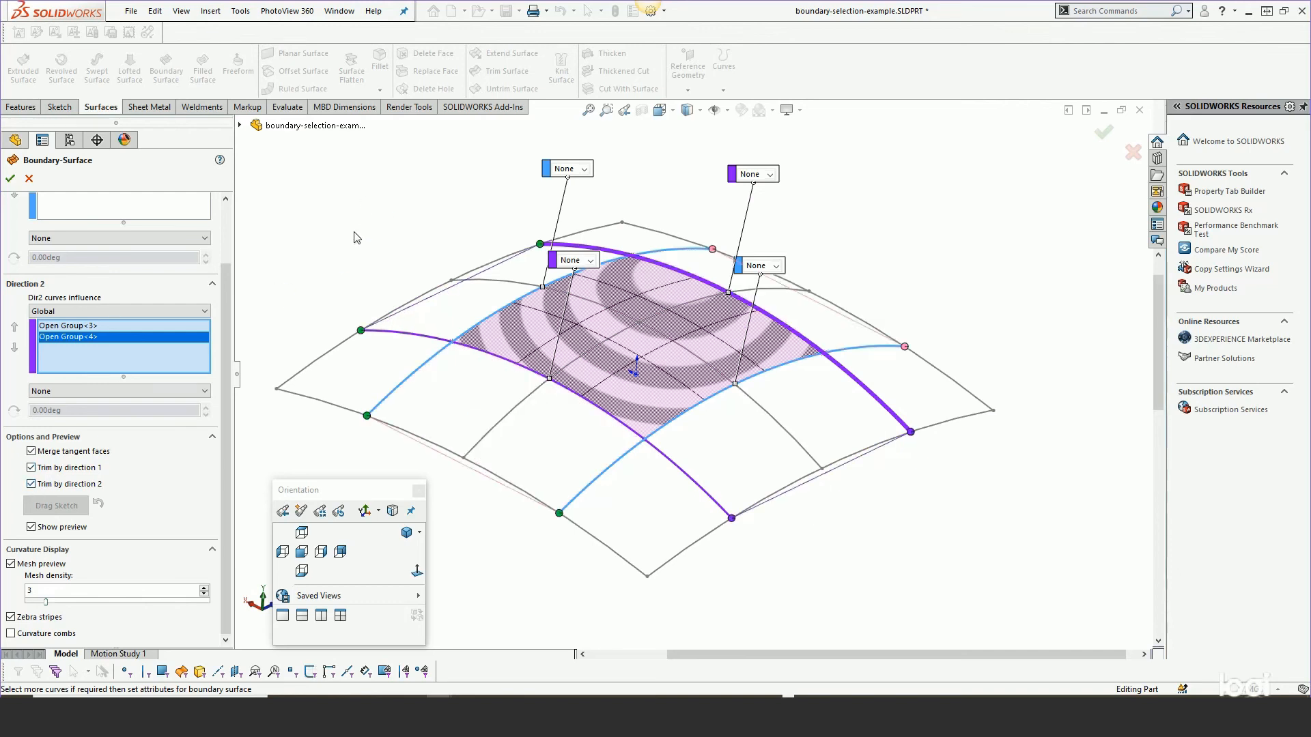
left_click(32, 468)
left_click(31, 484)
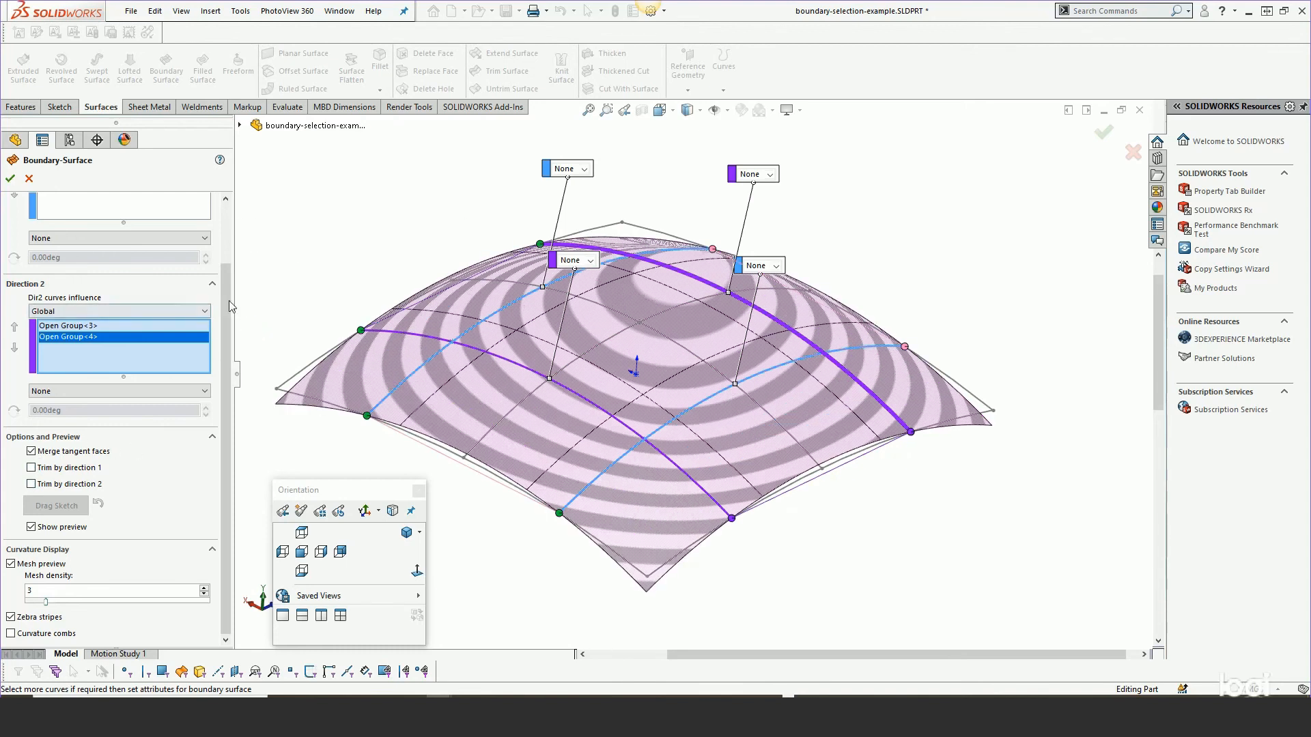
Clear all curve selections from both Direction 1 and Direction 2 lists.
scroll(228, 306, "up", 3)
right_click(89, 255)
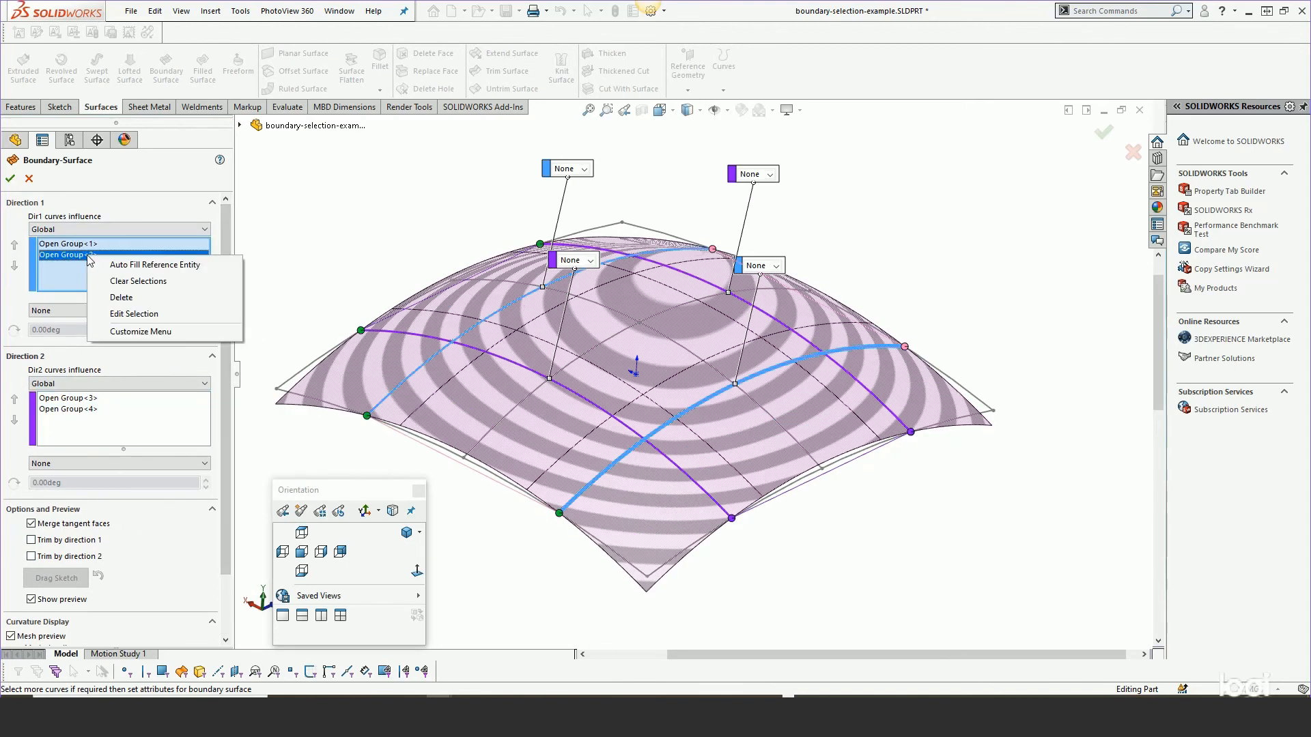
left_click(116, 281)
right_click(96, 337)
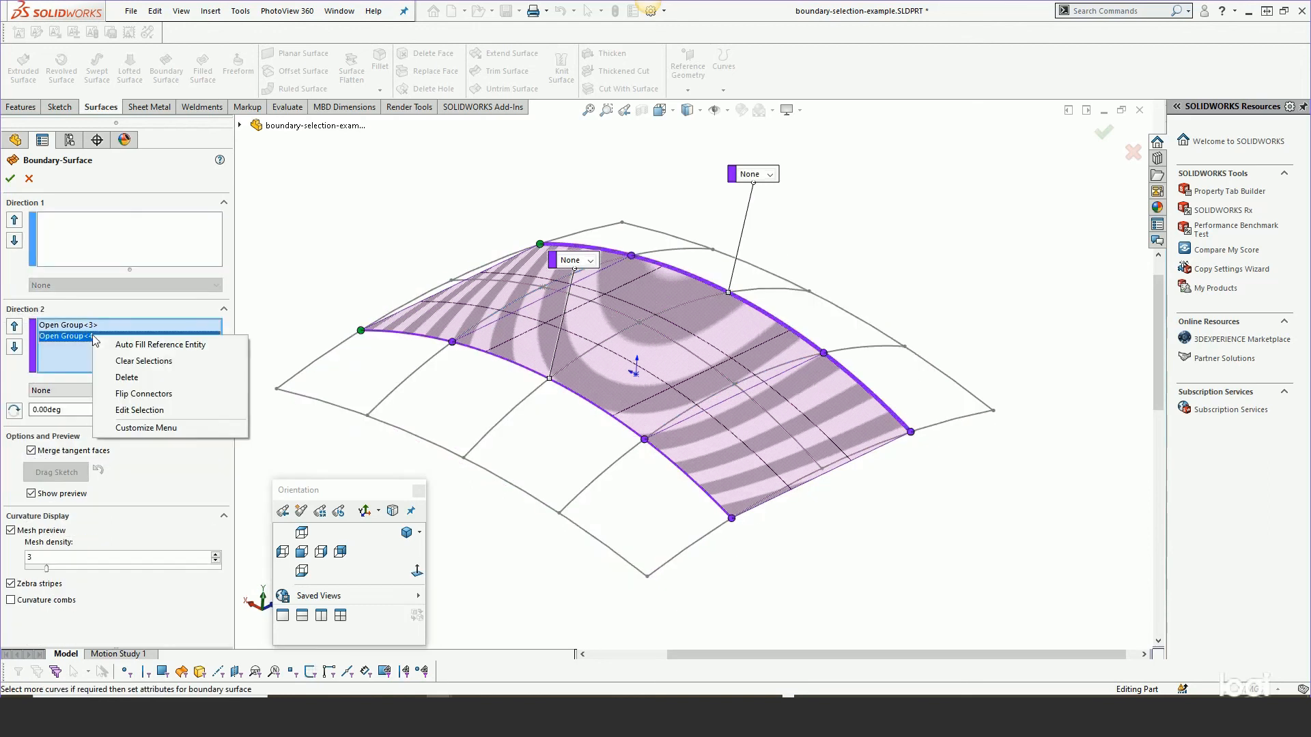
left_click(124, 362)
Add a middle sketch curve to Direction 1 as an open group, shortening both its ends inward.
left_click(108, 239)
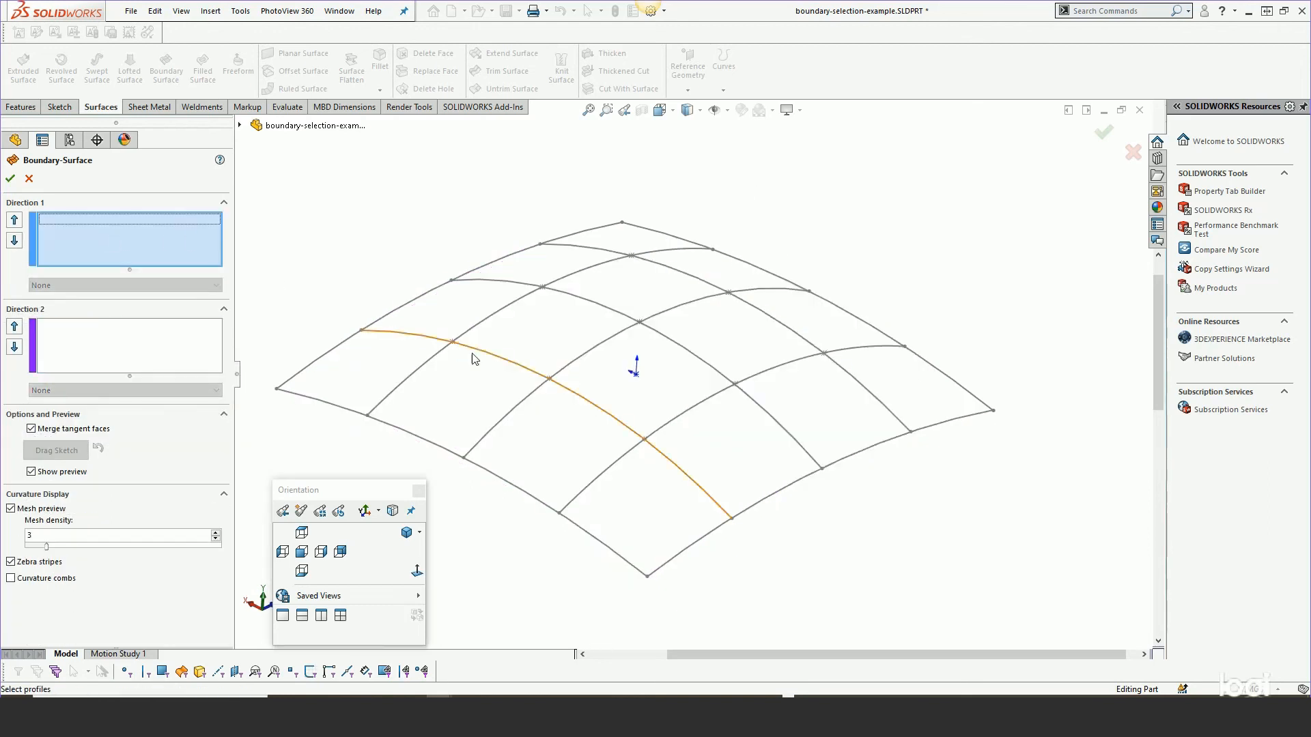
left_click(590, 358)
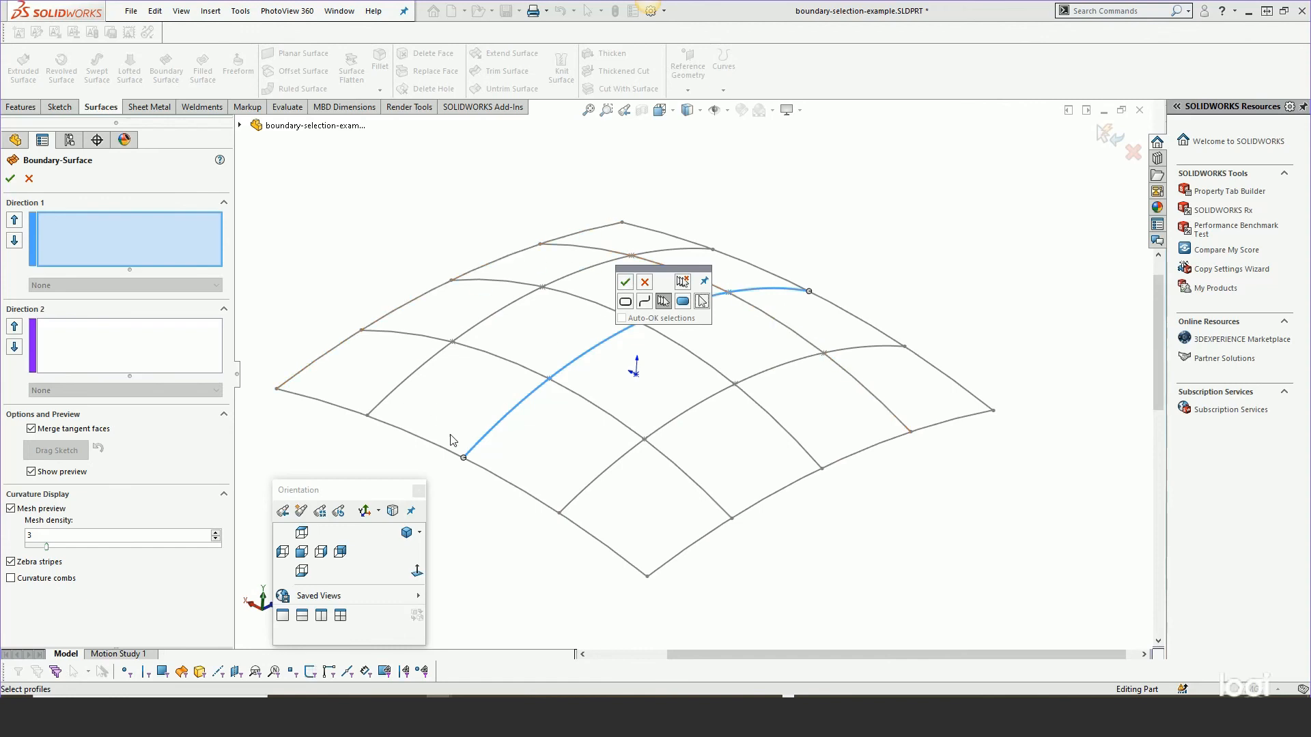
left_click_drag(465, 457, 517, 407)
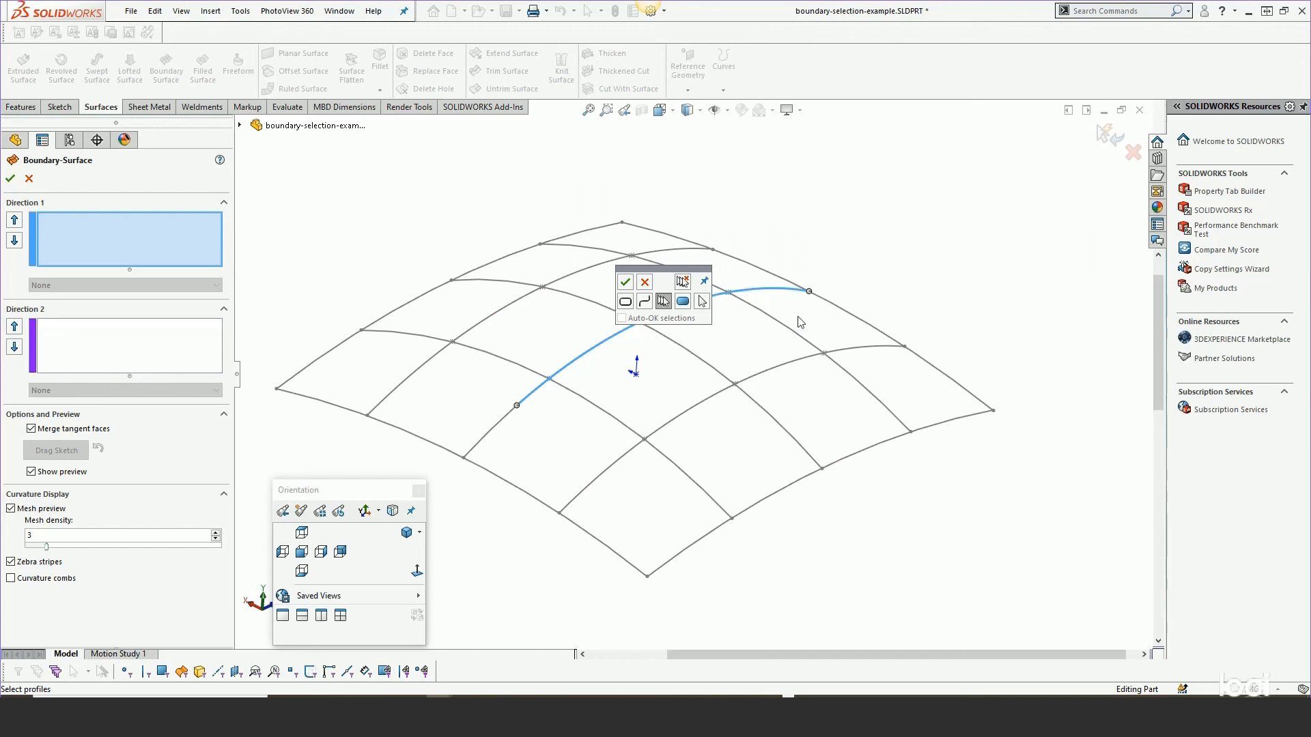
left_click_drag(809, 292, 763, 290)
mouse_move(517, 406)
left_mouse_down()
mouse_move(585, 344)
mouse_move(513, 414)
left_mouse_up()
left_click(625, 283)
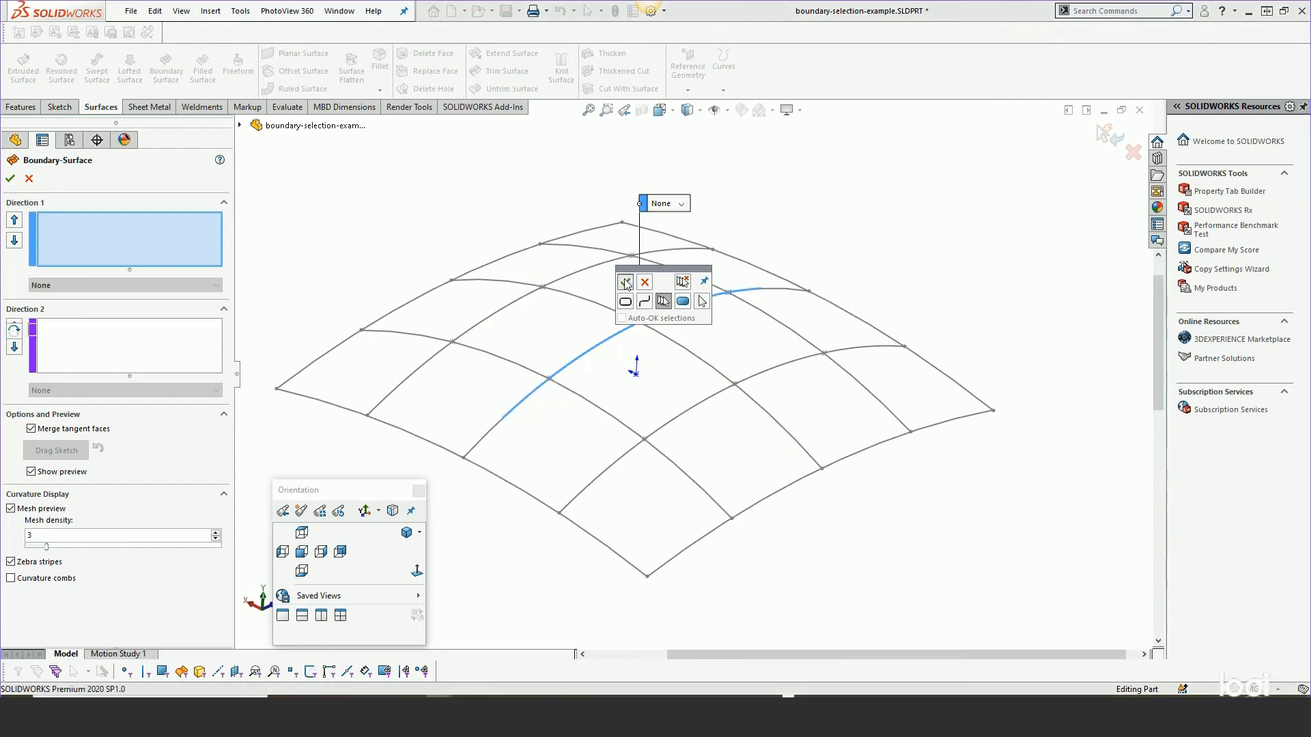
Add the far sketch curve to Direction 1 as an open group with adjusted end points.
left_click(494, 318)
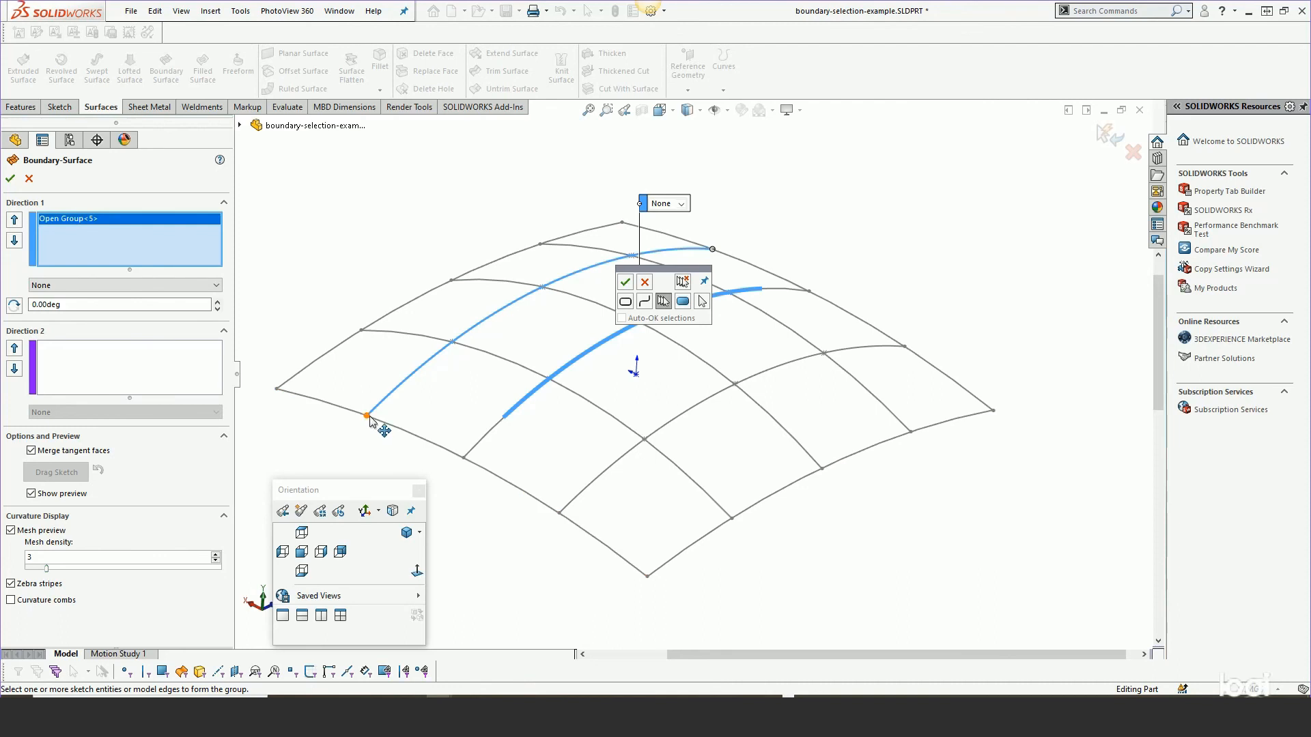
left_click_drag(370, 422, 421, 369)
left_click_drag(712, 249, 854, 167)
right_click(669, 251)
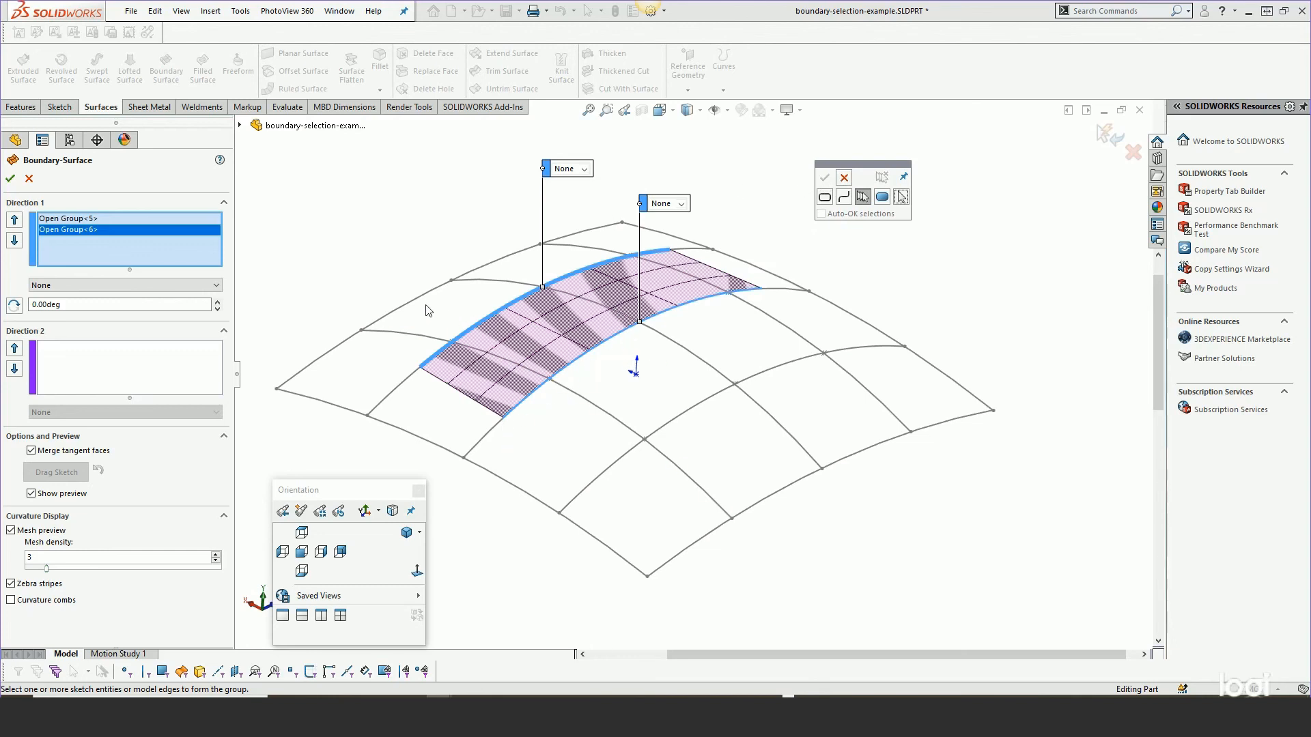
Add the near sketch curve to Direction 1 as an open group, shortening both its ends.
left_click(688, 413)
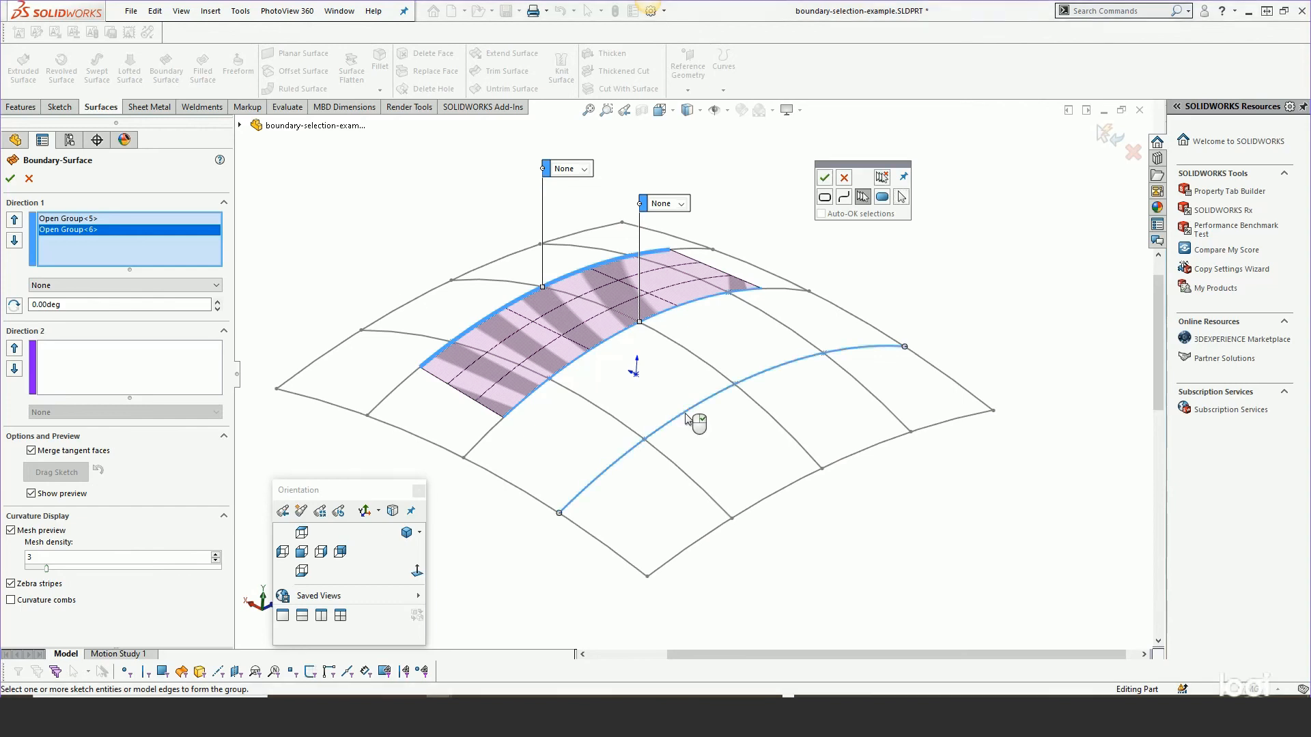
left_click_drag(560, 512, 614, 463)
left_click_drag(906, 347, 849, 349)
right_click(849, 349)
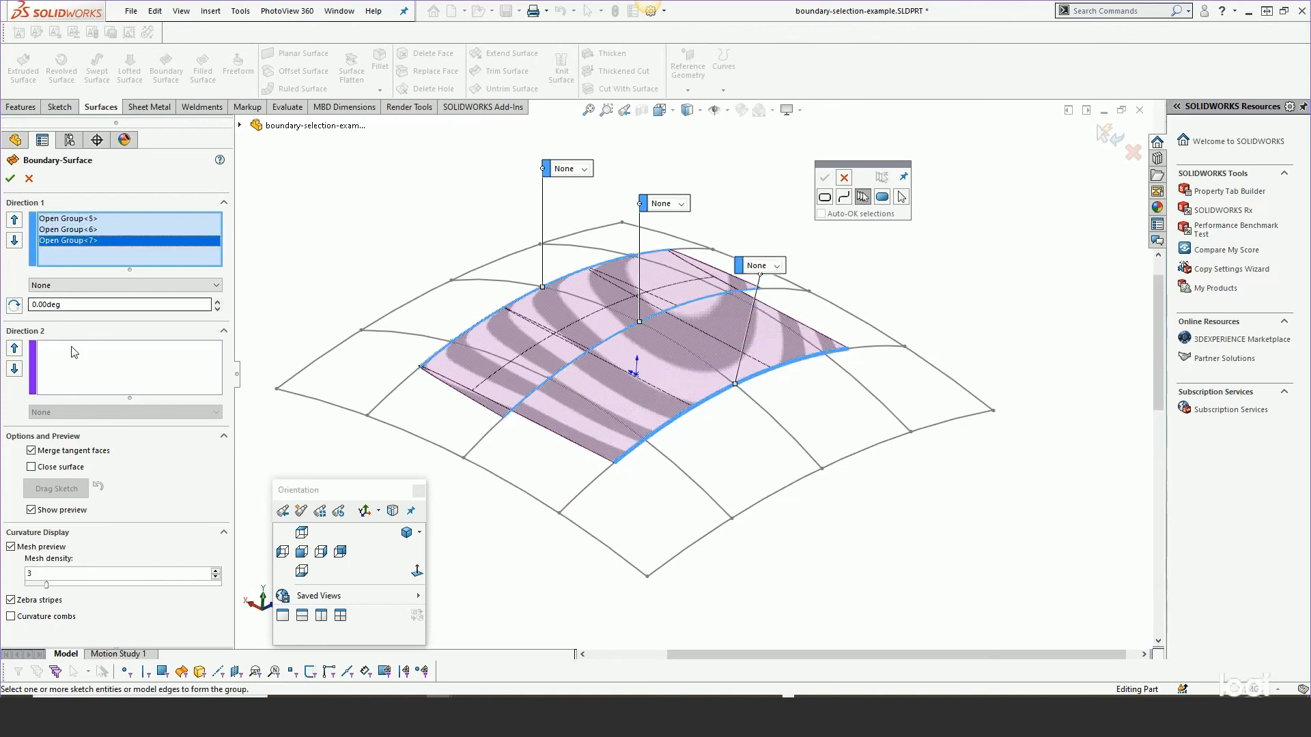
Move the nearest curve up one place in the Direction 1 curve list.
left_click(60, 360)
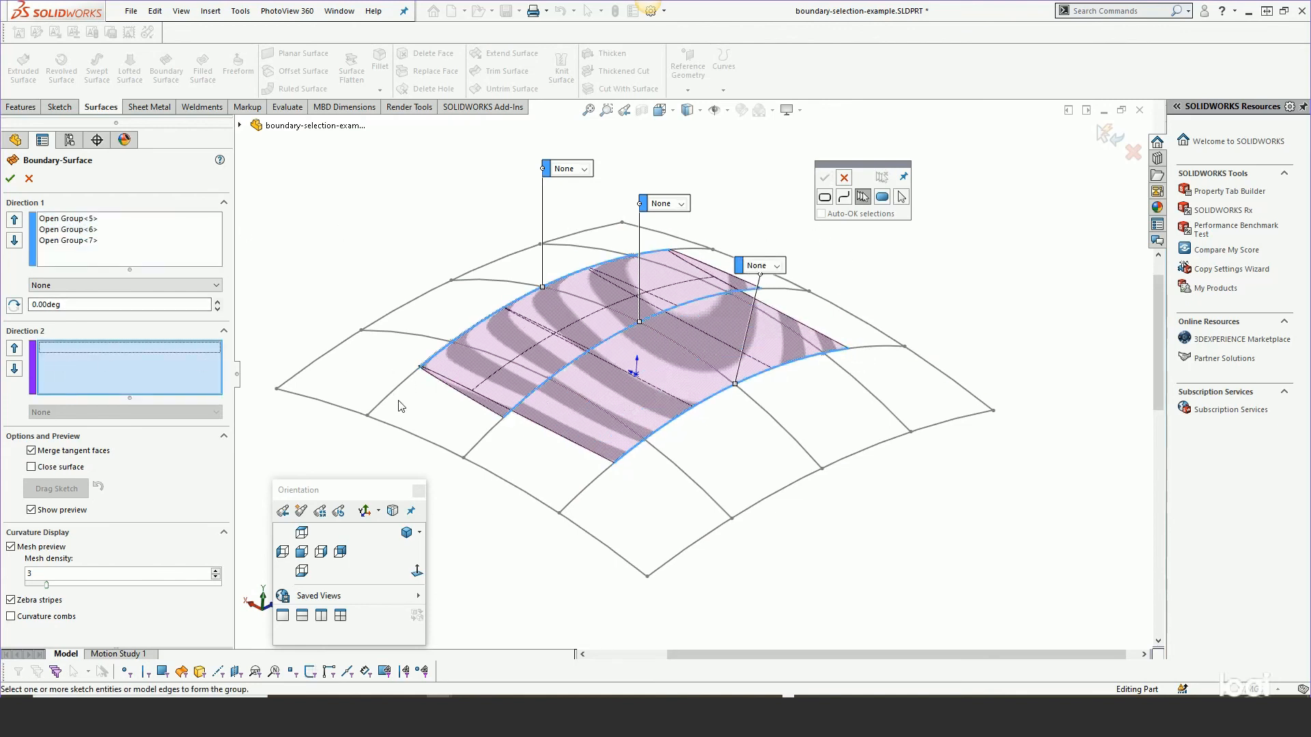
middle_click_drag(485, 384, 562, 369)
scroll(674, 340, "down", 2)
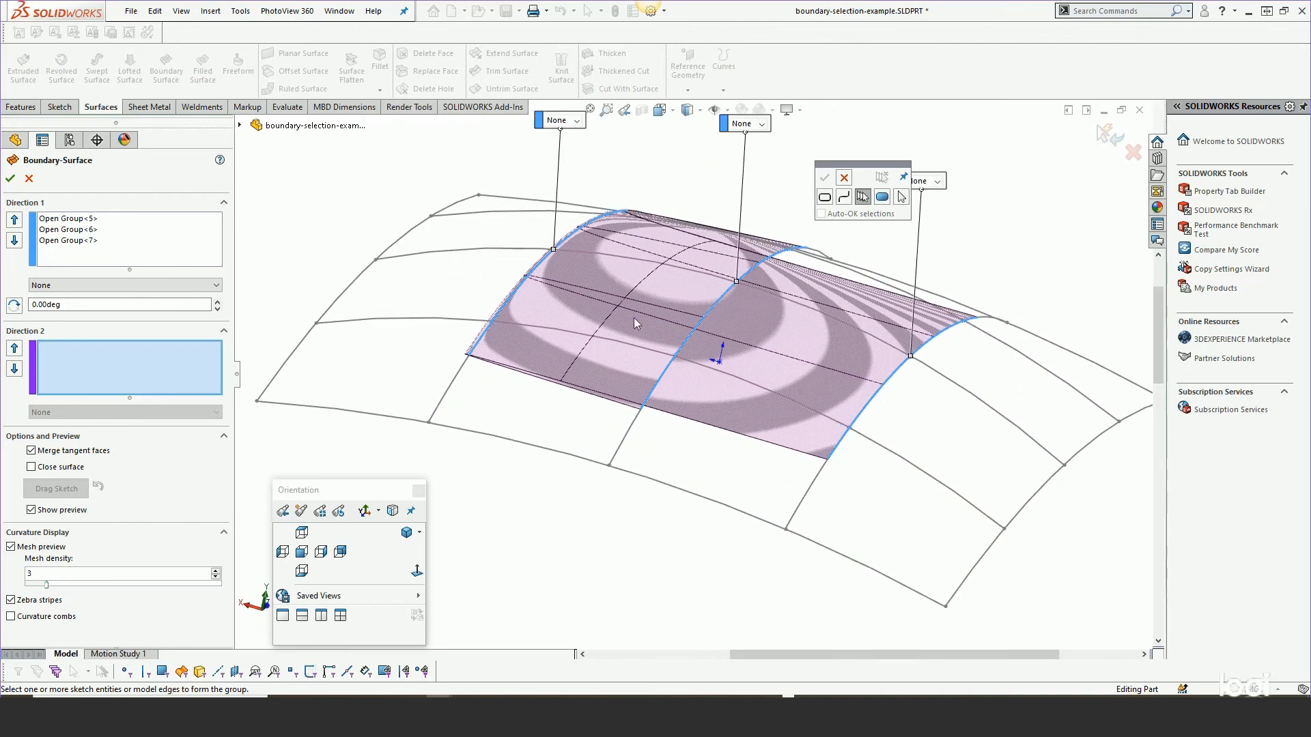
left_click(58, 241)
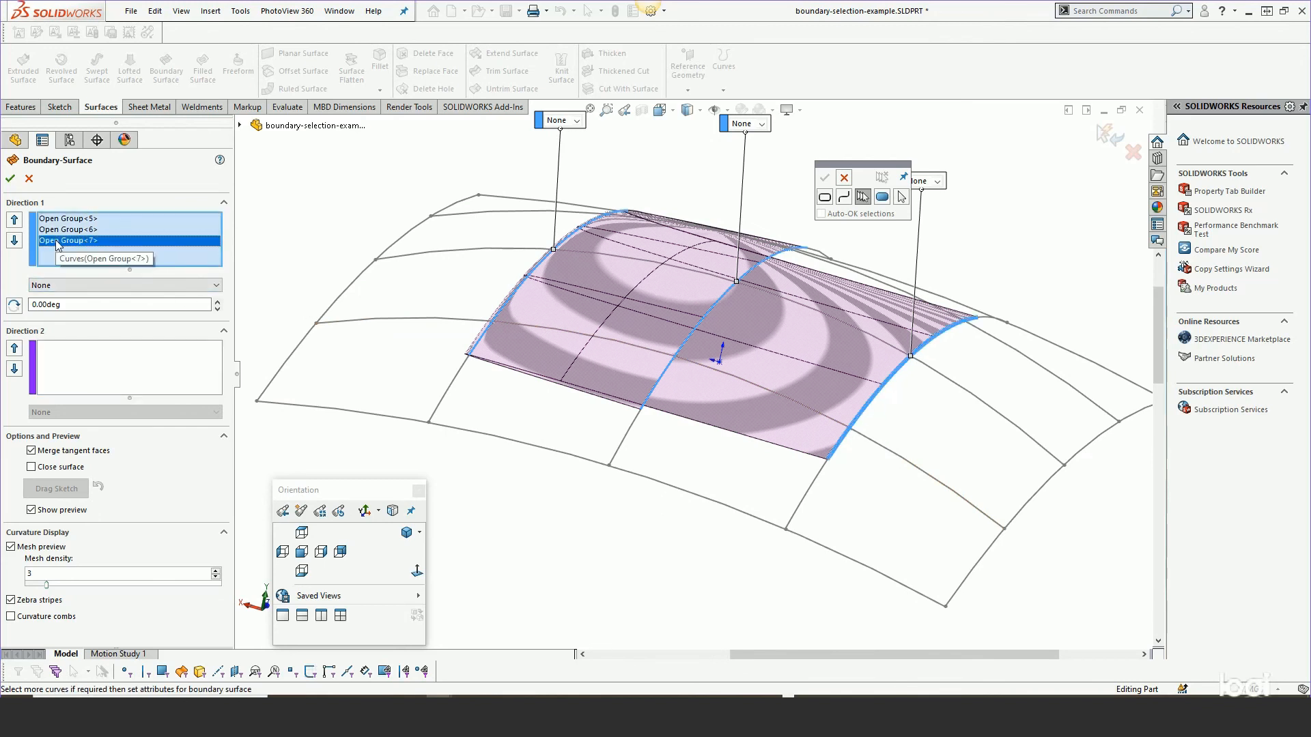
left_click(14, 219)
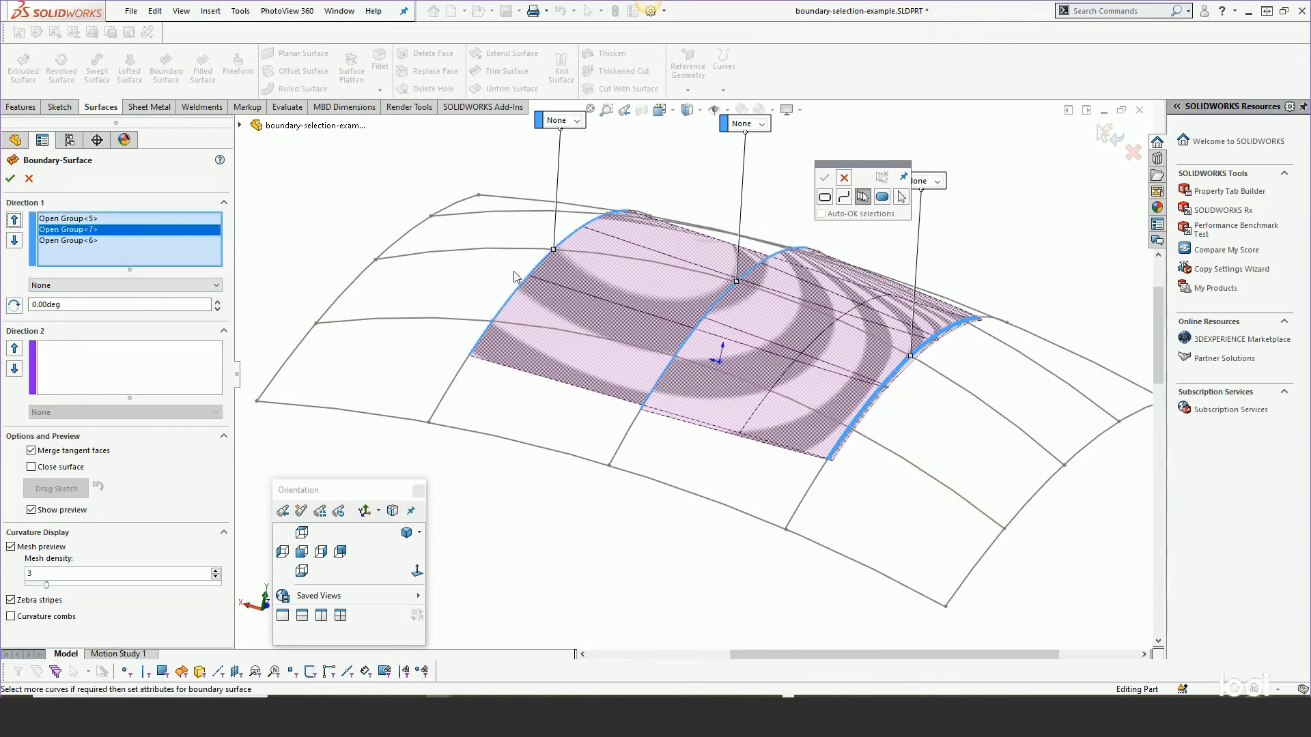
middle_click_drag(654, 319, 648, 288)
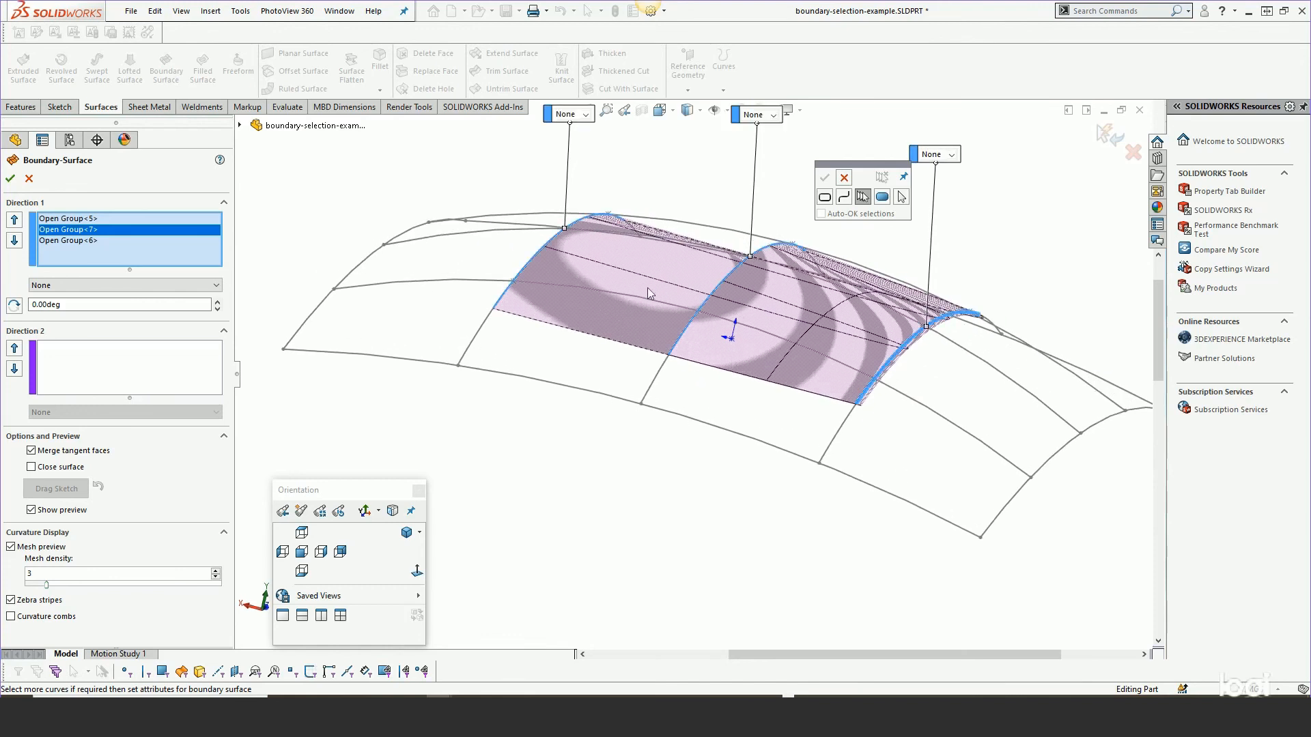
left_click(842, 179)
Move the middle curve down one place in the Direction 1 list and activate the Direction 2 selection.
middle_click_drag(768, 301, 788, 266)
left_click(72, 218)
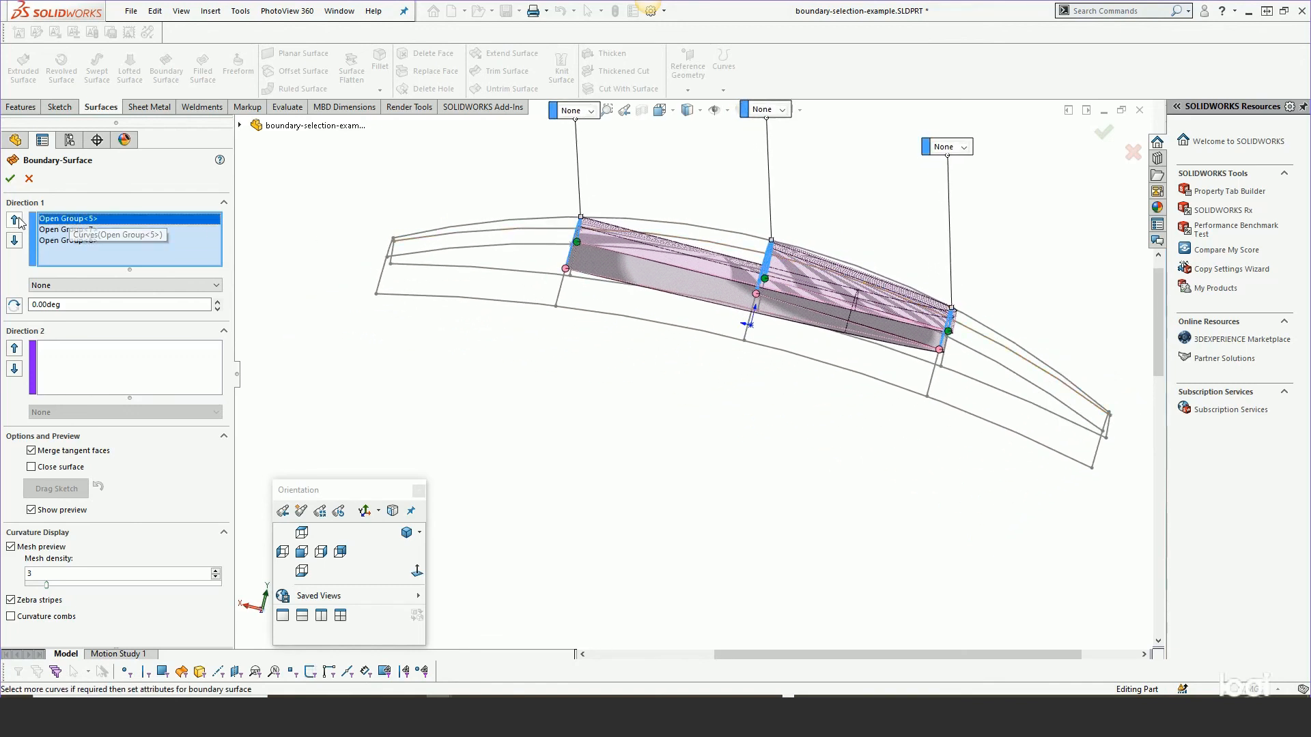
left_click(15, 240)
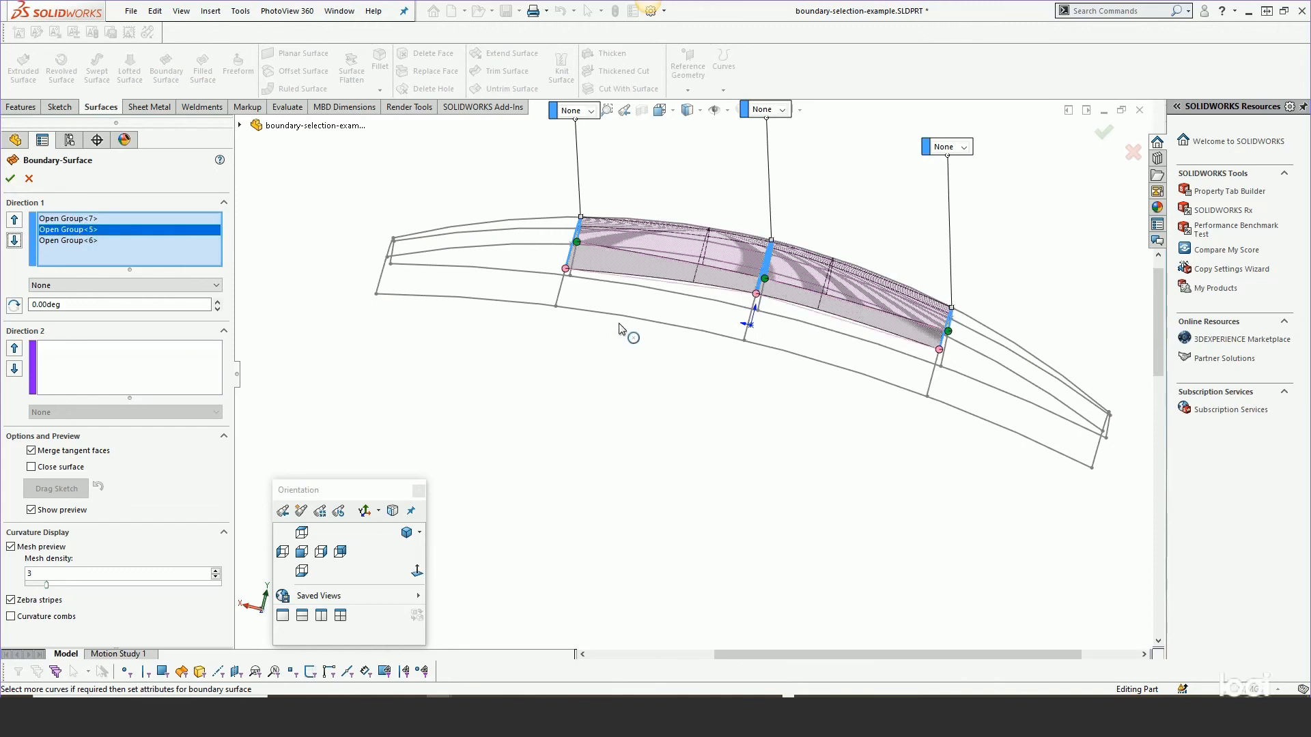
middle_click_drag(620, 324, 625, 454)
left_click(99, 361)
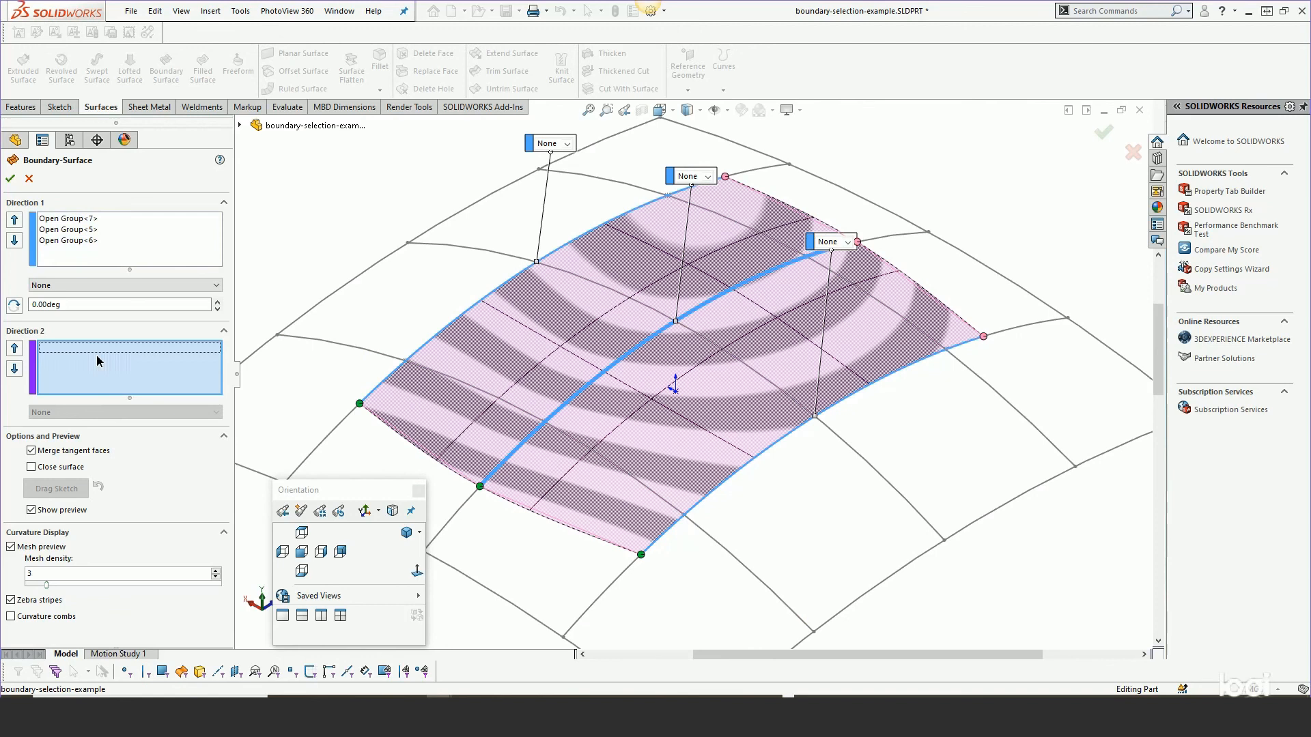
Try to add the nearest crossing curve to Direction 2 as an open group with both ends shortened.
left_click(462, 389)
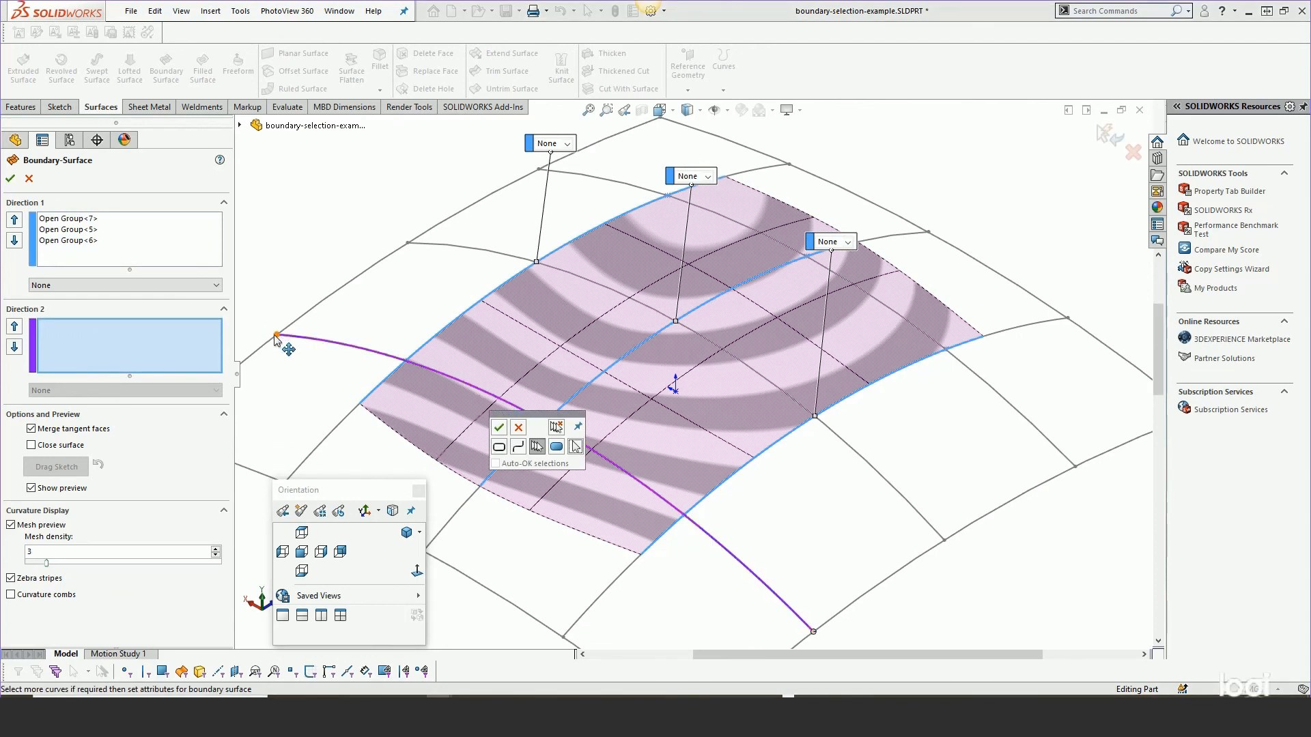
left_click_drag(279, 345, 422, 381)
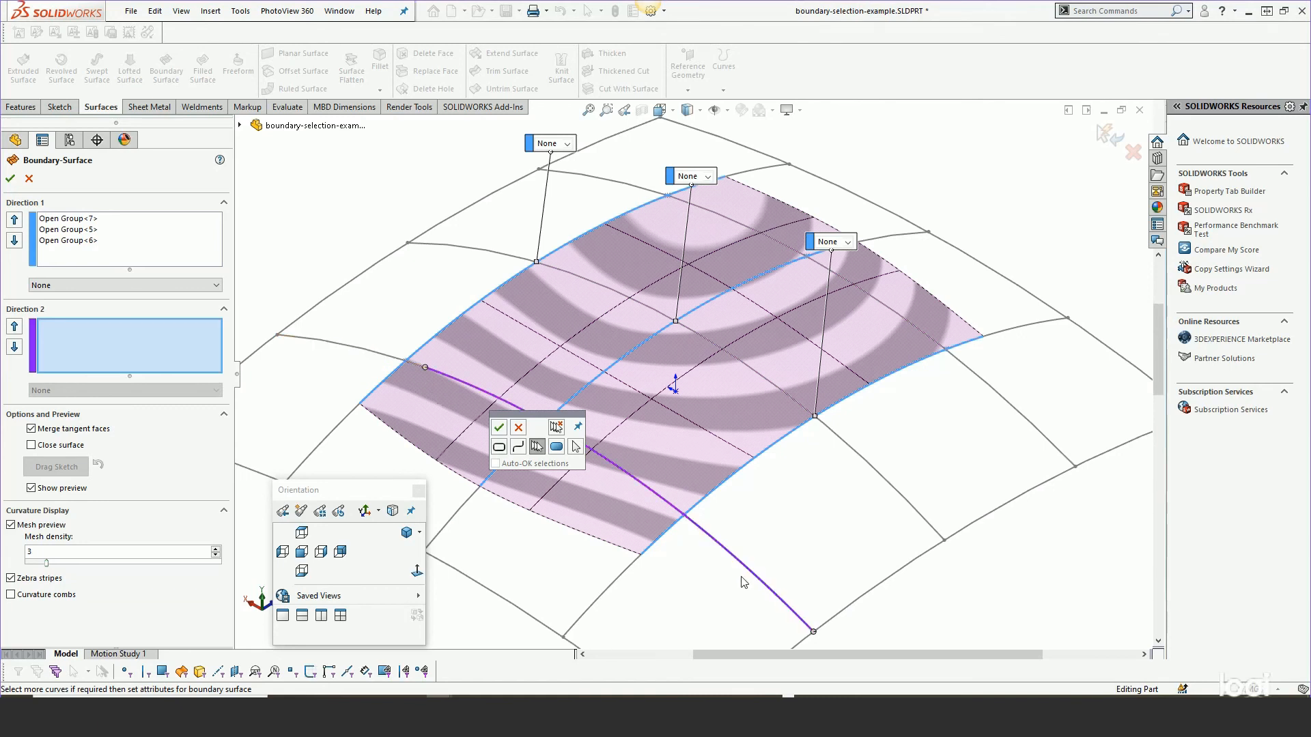
left_click_drag(813, 631, 665, 501)
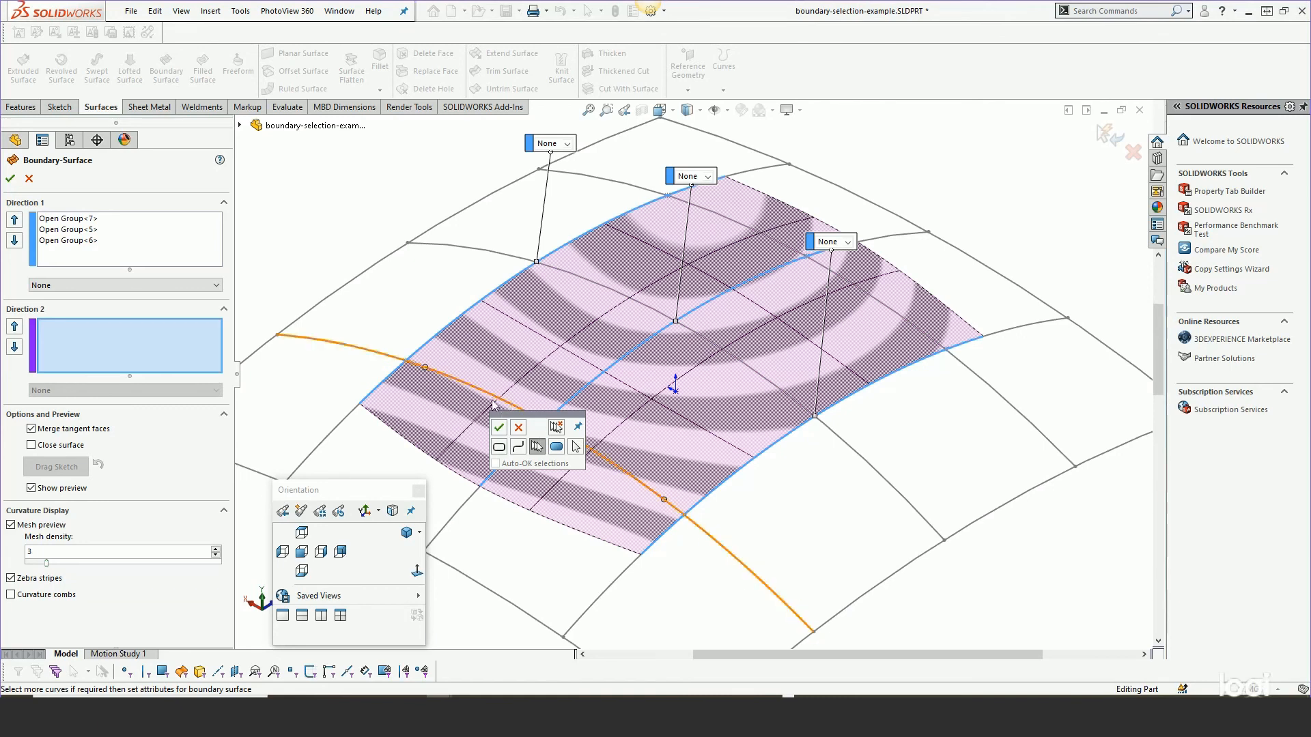
left_click(498, 427)
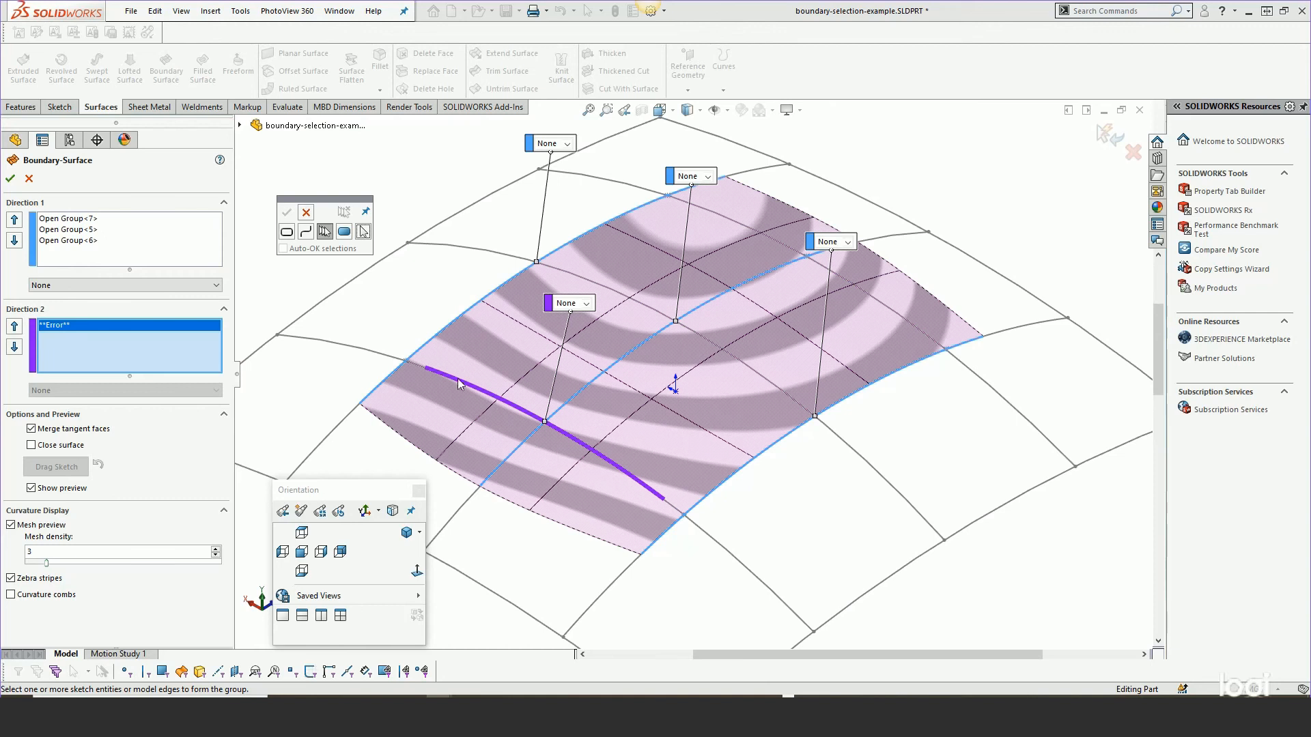
Re-edit the Direction 2 open group's end points, then clear all Direction 2 selections.
right_click(61, 322)
left_click(98, 389)
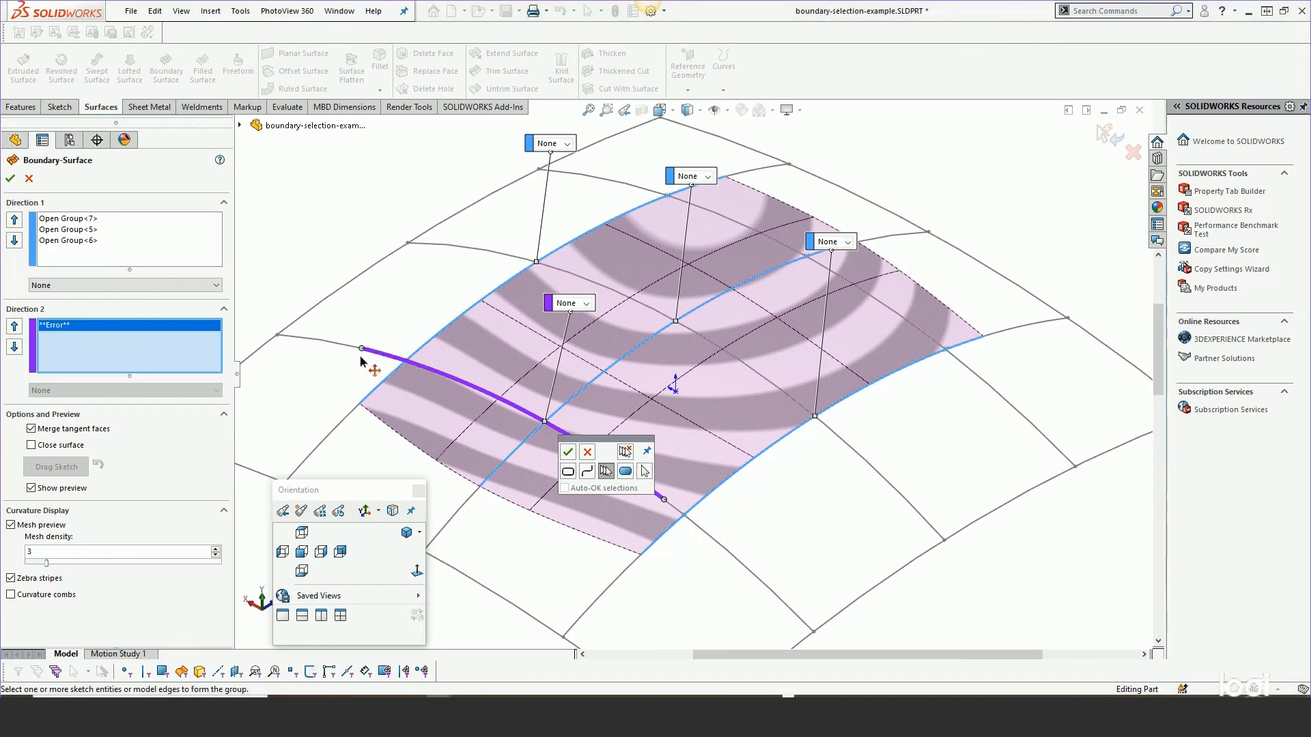
left_click(361, 357)
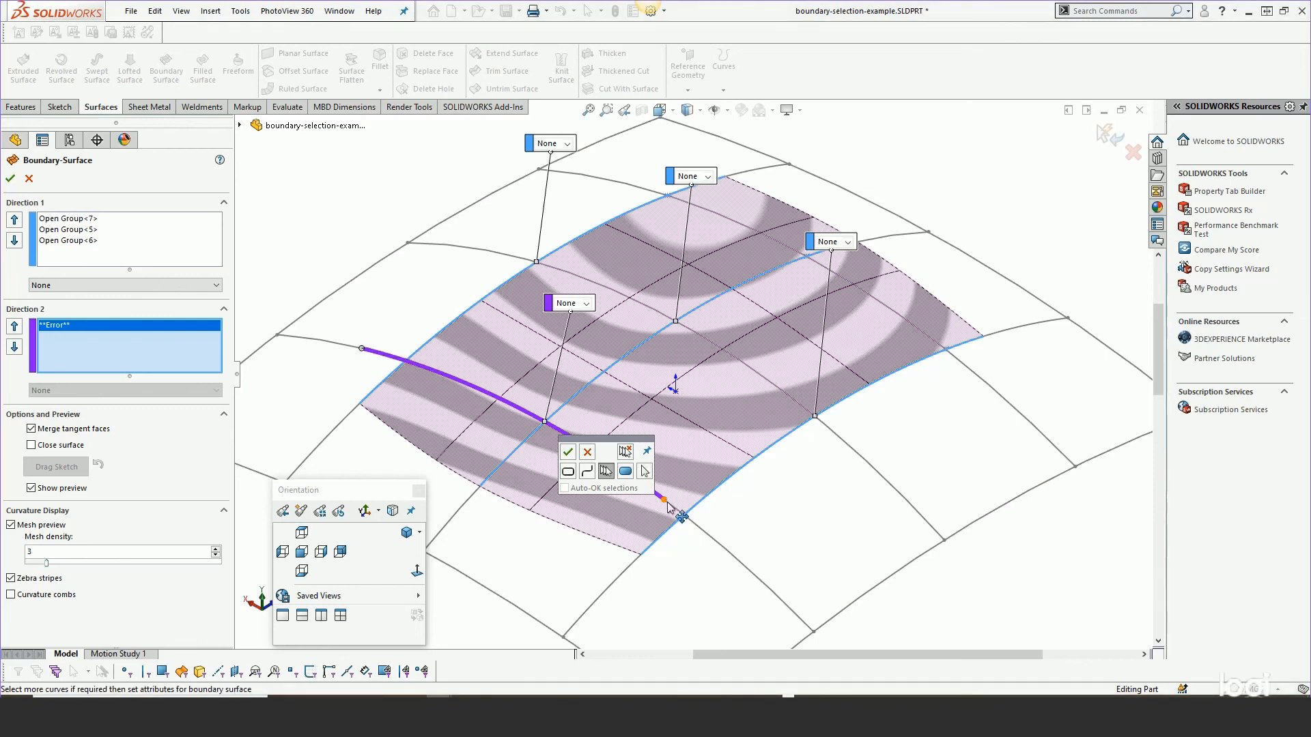
left_click_drag(664, 500, 723, 546)
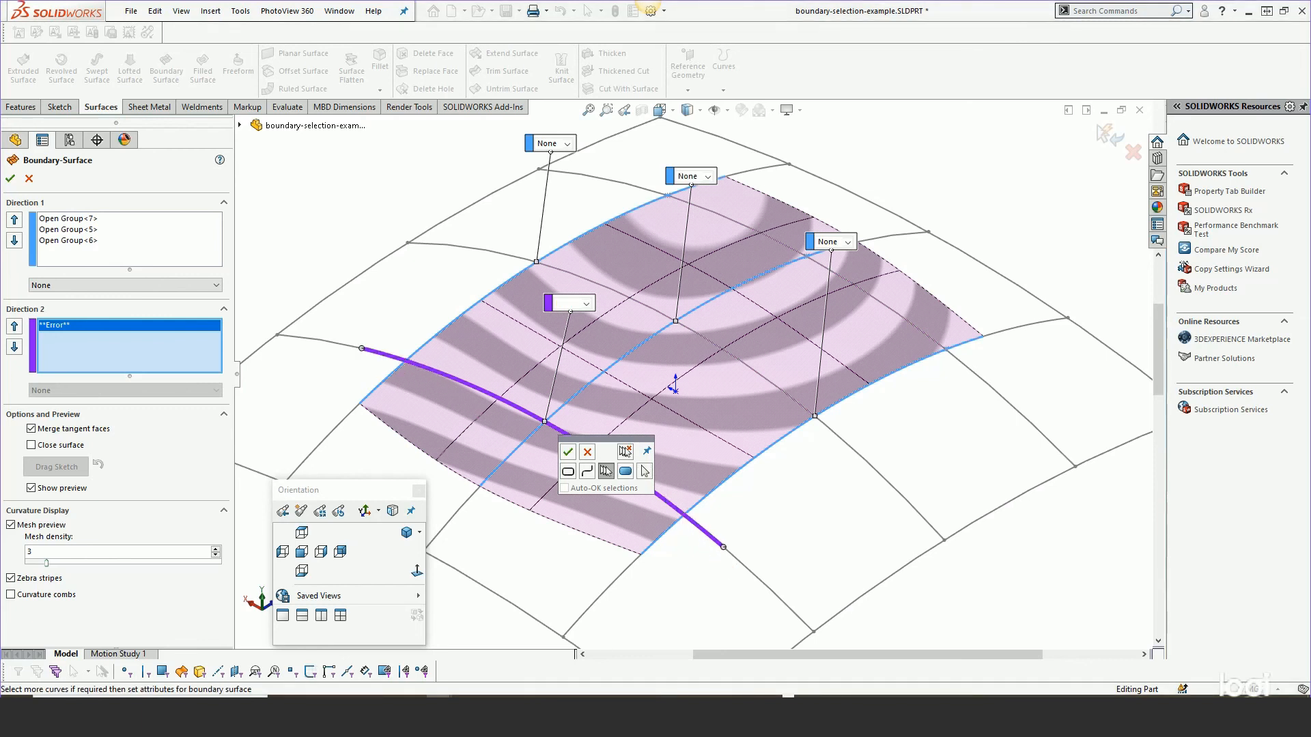
left_click(567, 451)
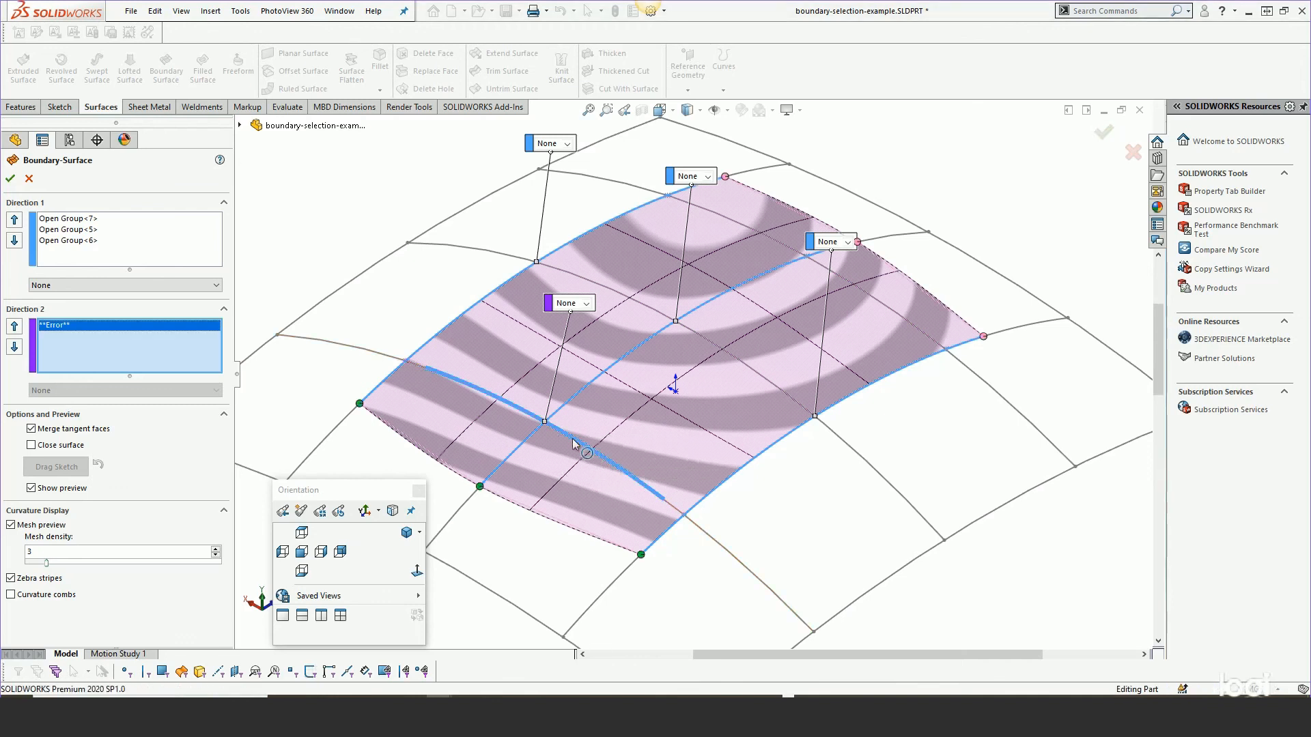
right_click(71, 330)
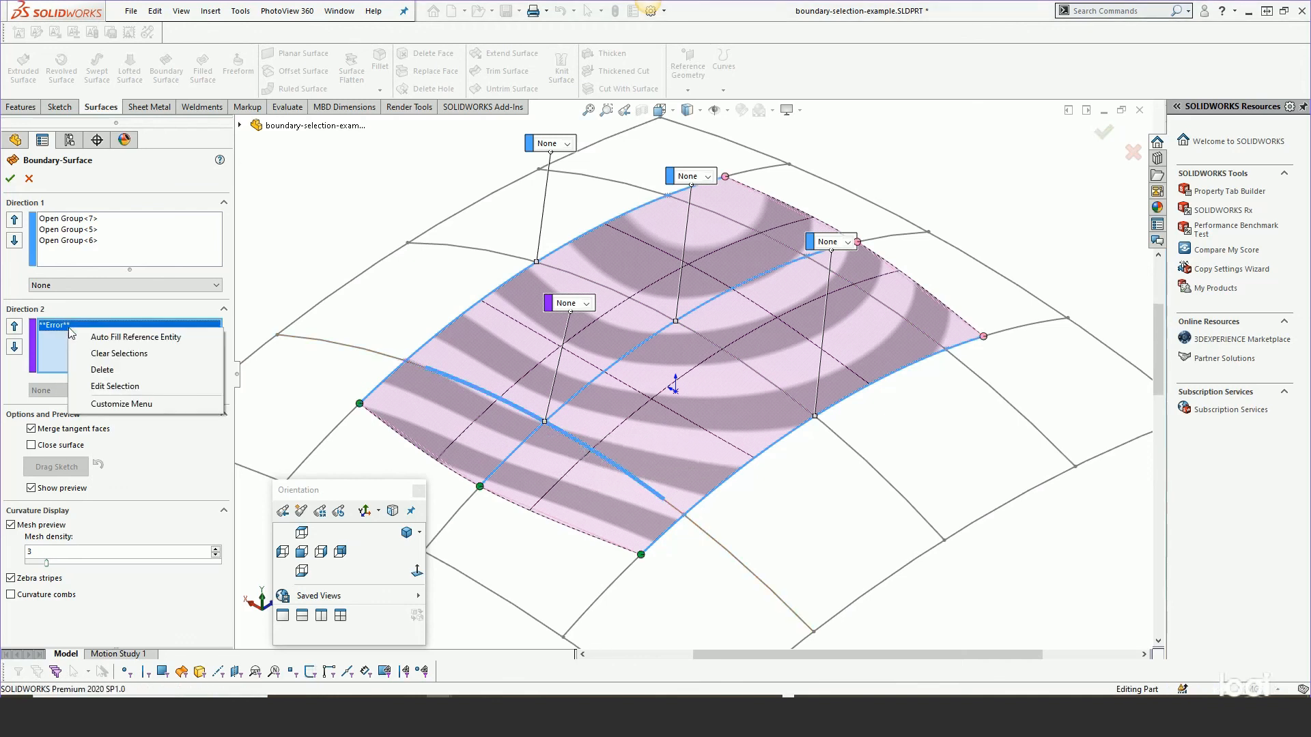
left_click(97, 354)
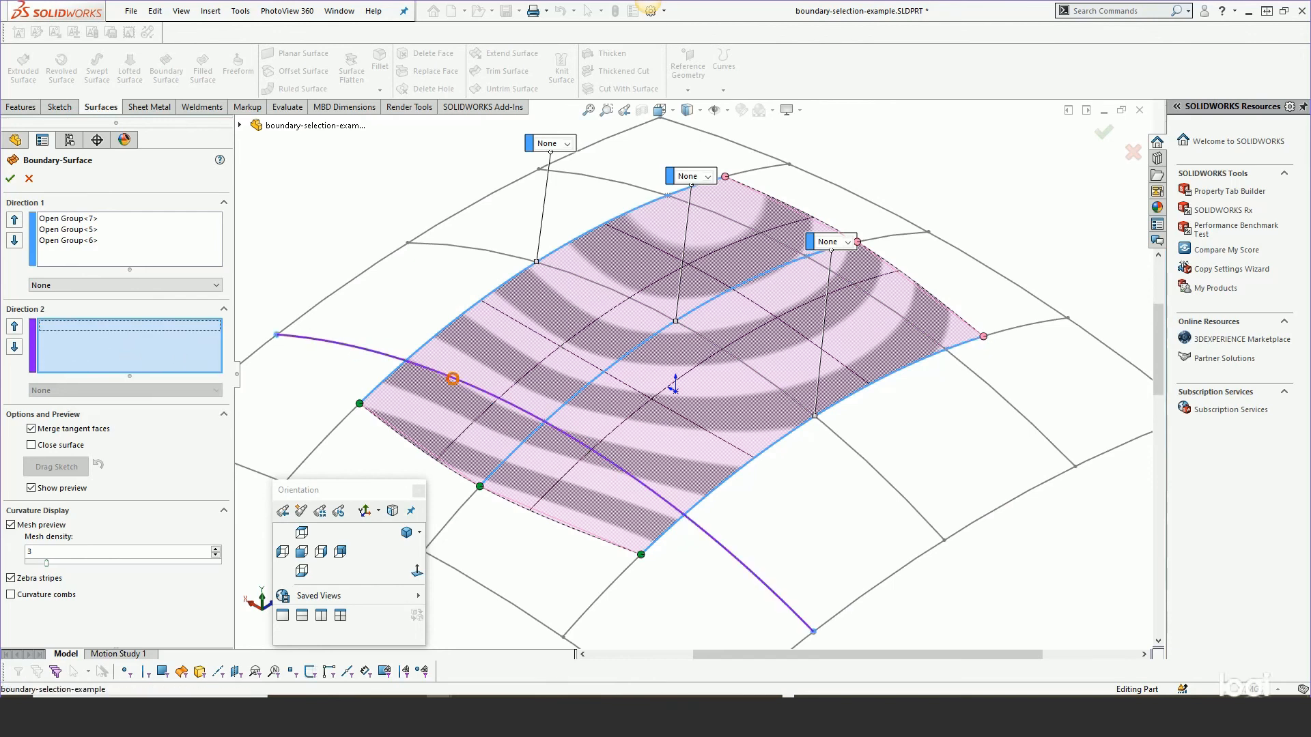
Add the nearest crossing curve to Direction 2 as an open group, shortening both its ends.
left_click(452, 378)
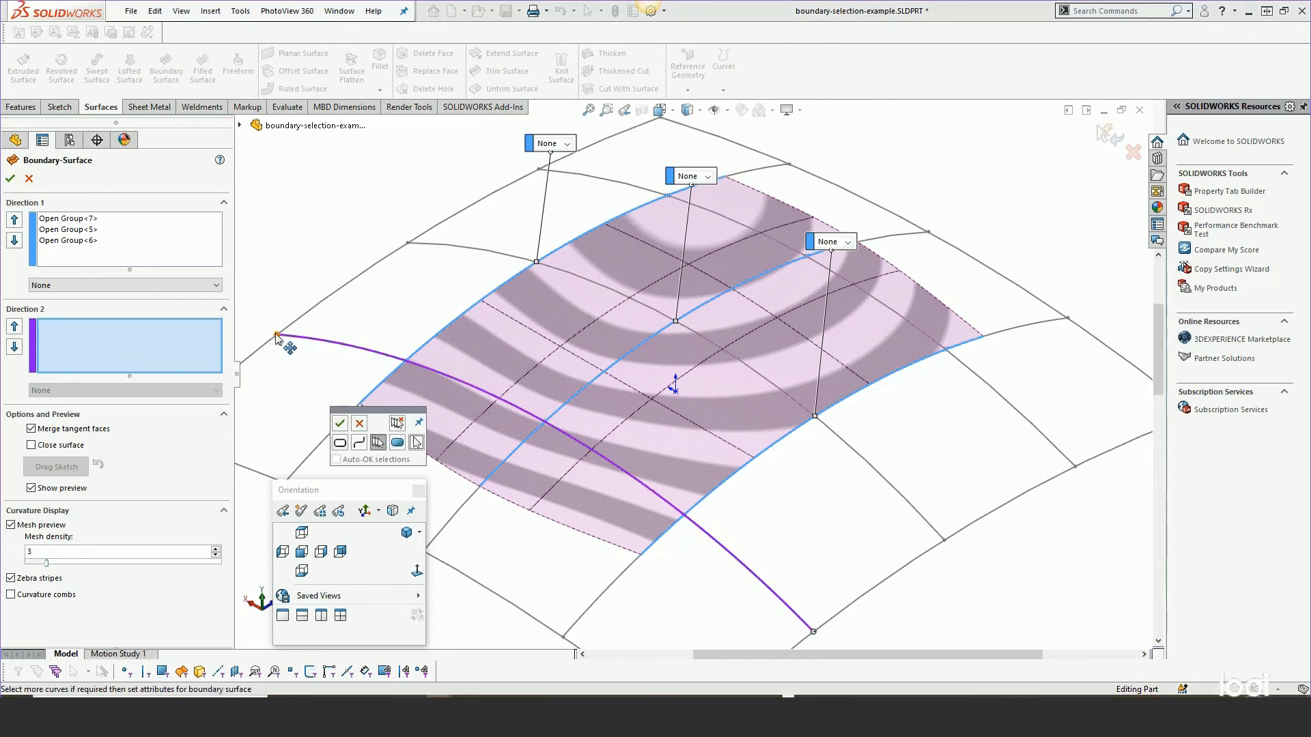
left_click_drag(276, 335, 366, 350)
left_click_drag(814, 632, 715, 540)
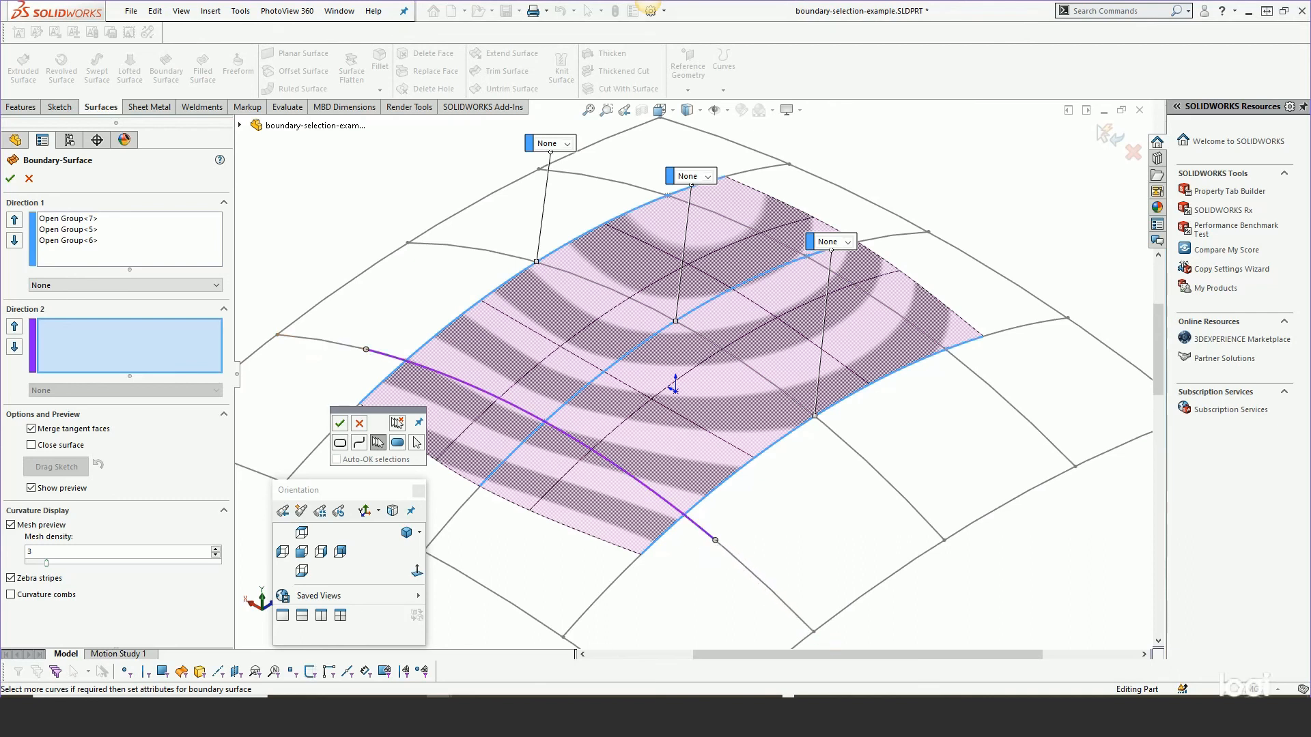
left_click(340, 424)
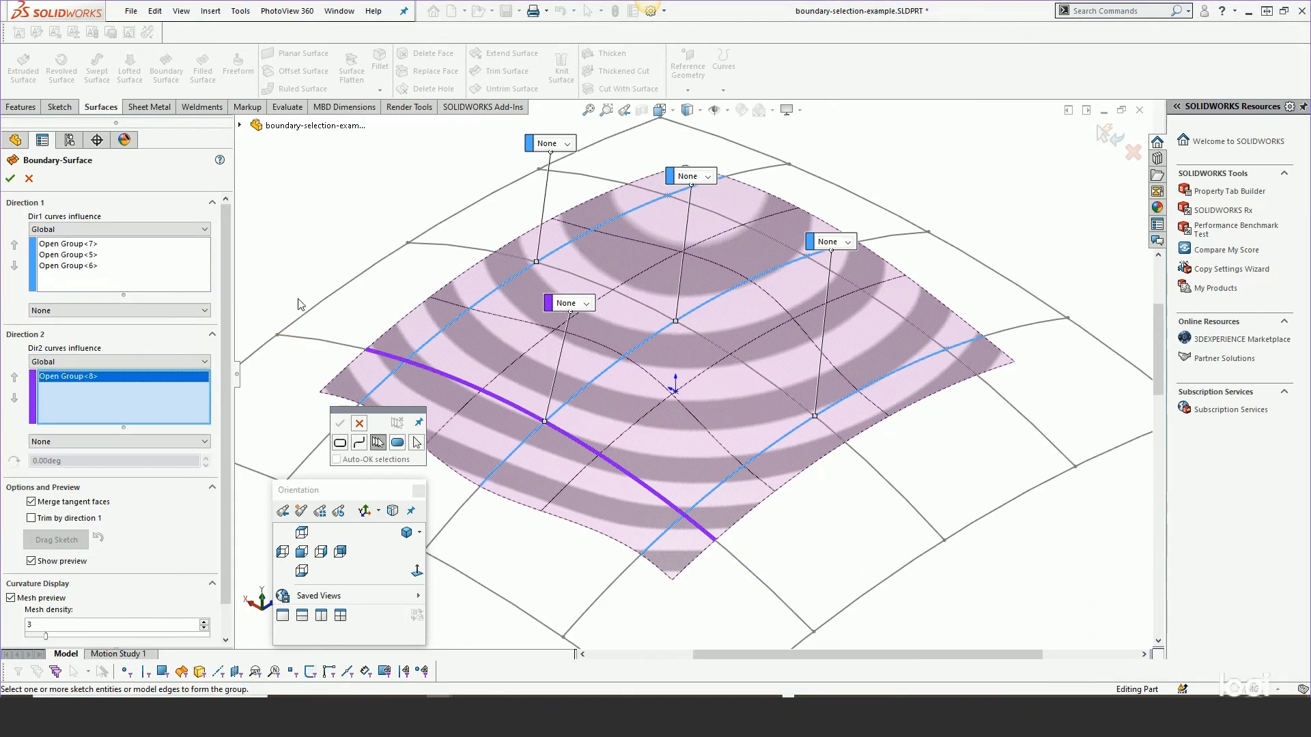
Add the middle crossing curve to Direction 2 as an open group, shortening both its ends.
left_click(470, 251)
left_click_drag(407, 246, 513, 257)
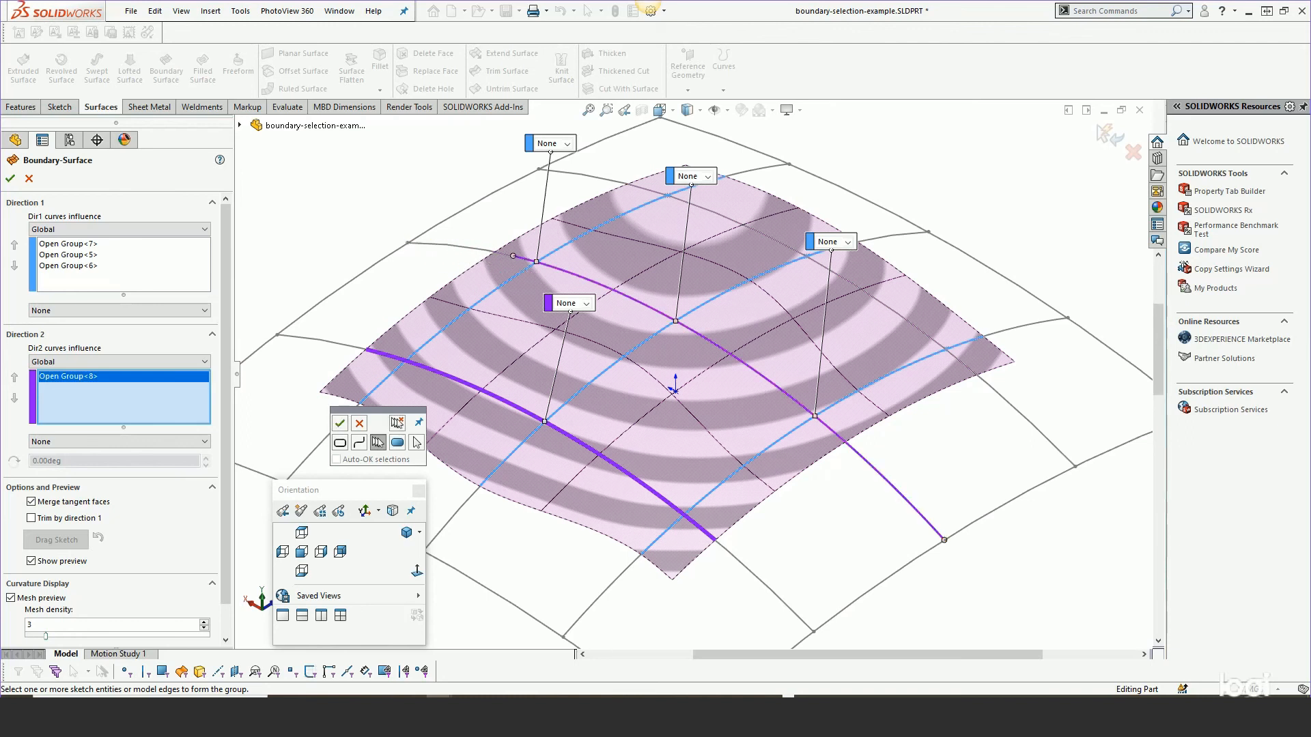
left_click_drag(945, 540, 834, 435)
right_click(834, 436)
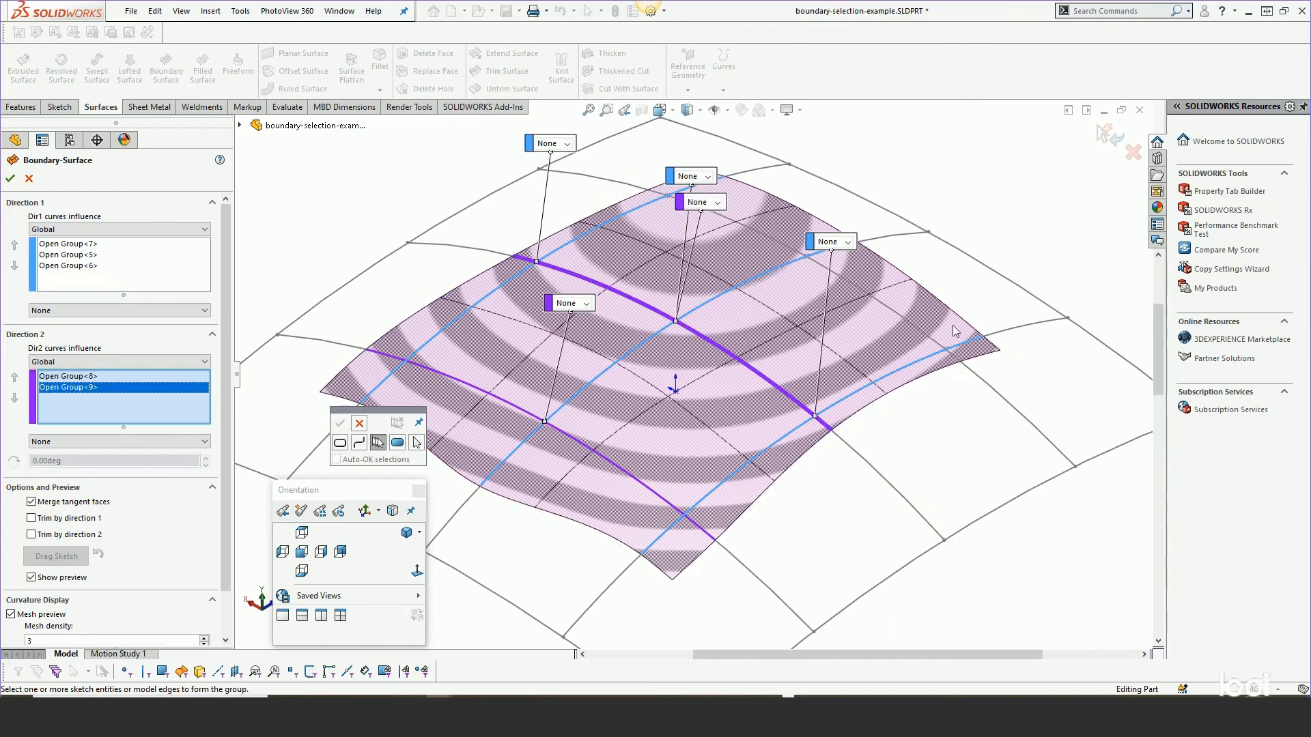
Add the far crossing curve to Direction 2 as an open group, shortening both its ends.
left_click(985, 374)
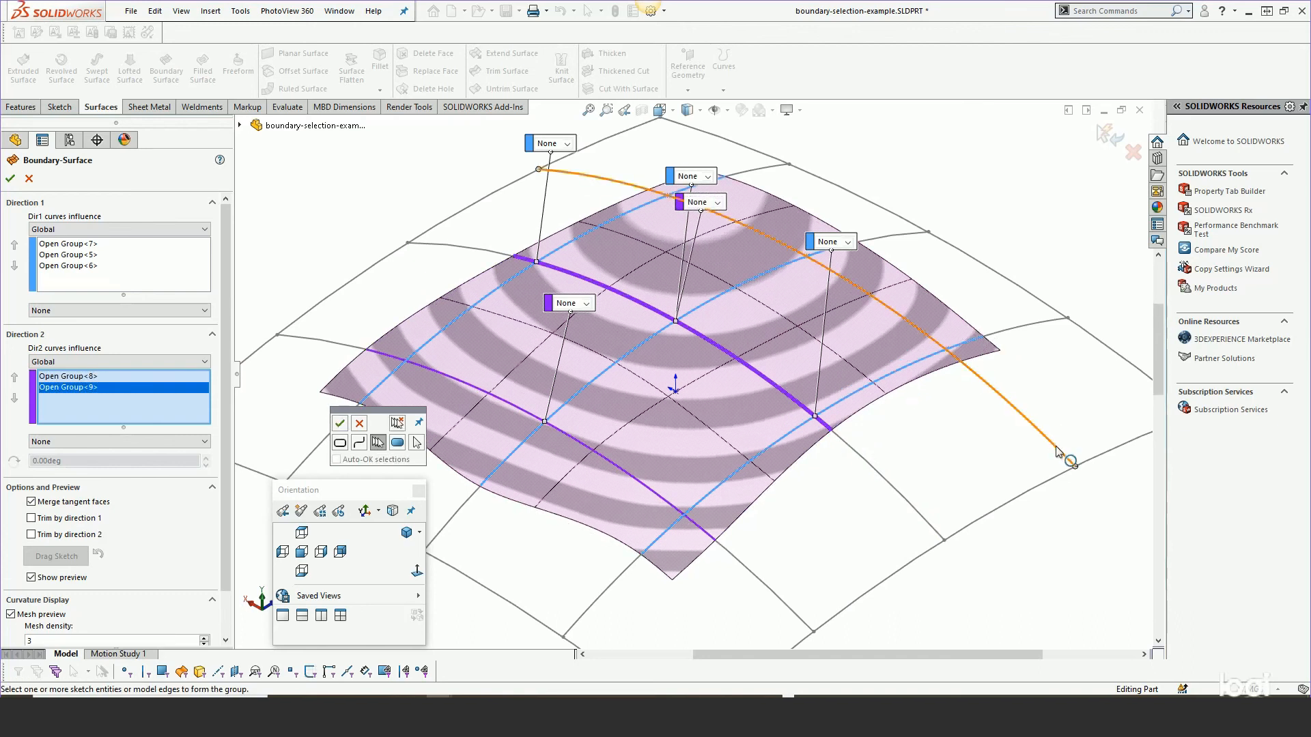
left_click_drag(1076, 467, 987, 384)
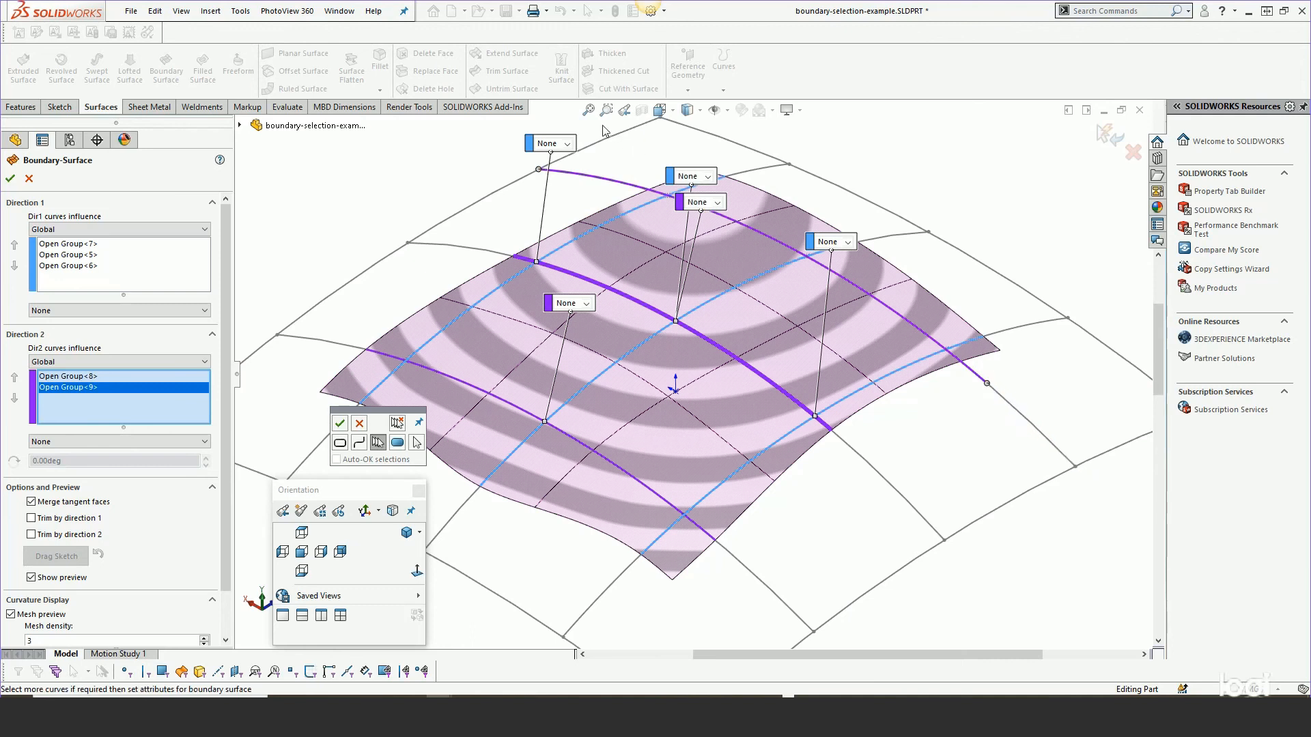
left_click_drag(539, 170, 615, 182)
right_click(611, 188)
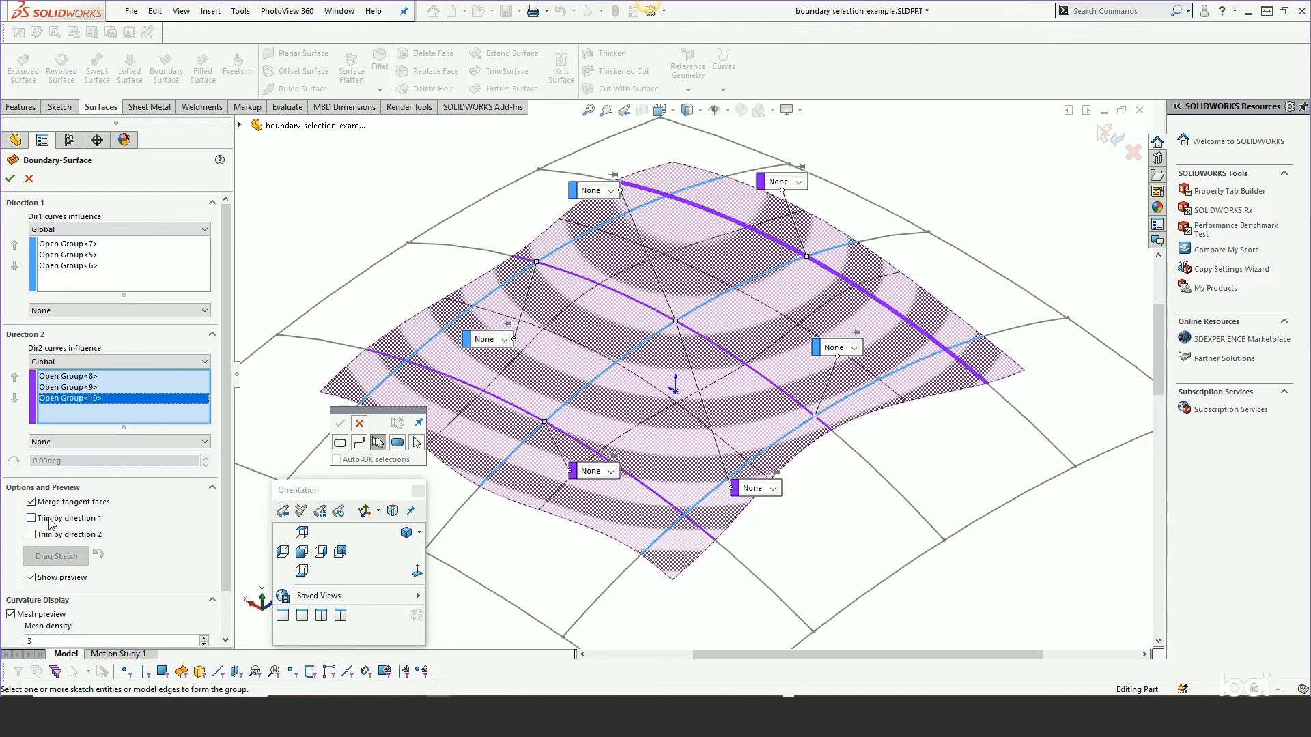
Enable trimming by direction 1 and direction 2, then finish the boundary surface.
left_click(30, 535)
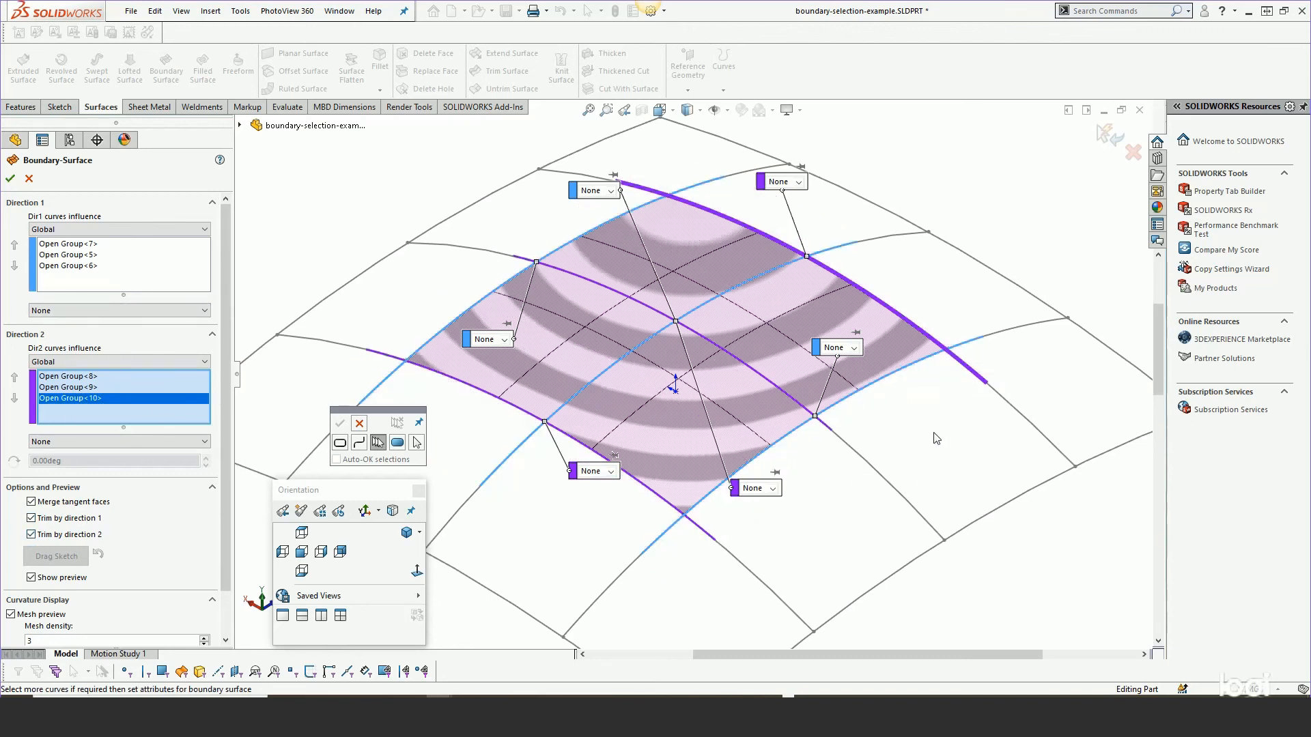
middle_click_drag(934, 434, 938, 413)
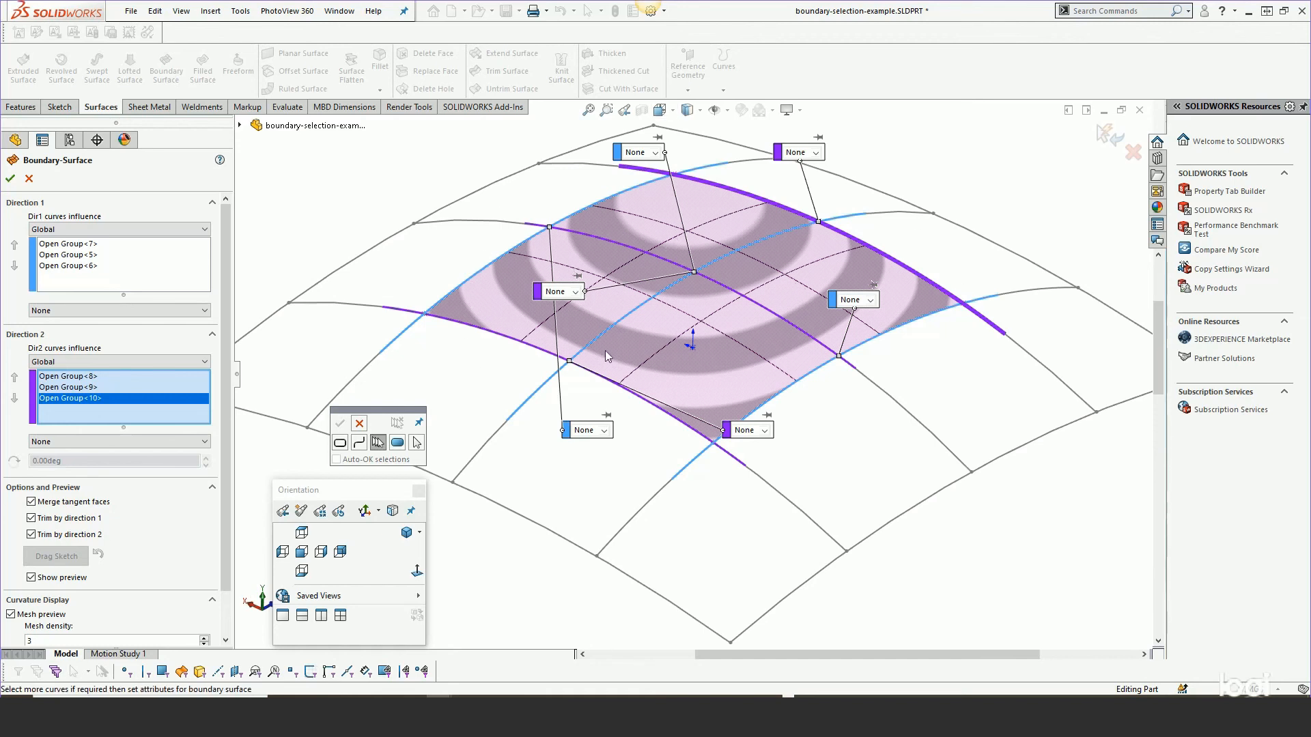
mouse_move(640, 449)
middle_mouse_down()
mouse_move(628, 491)
mouse_move(588, 368)
mouse_move(605, 348)
mouse_move(599, 446)
mouse_move(623, 368)
mouse_move(625, 492)
mouse_move(629, 468)
middle_mouse_up()
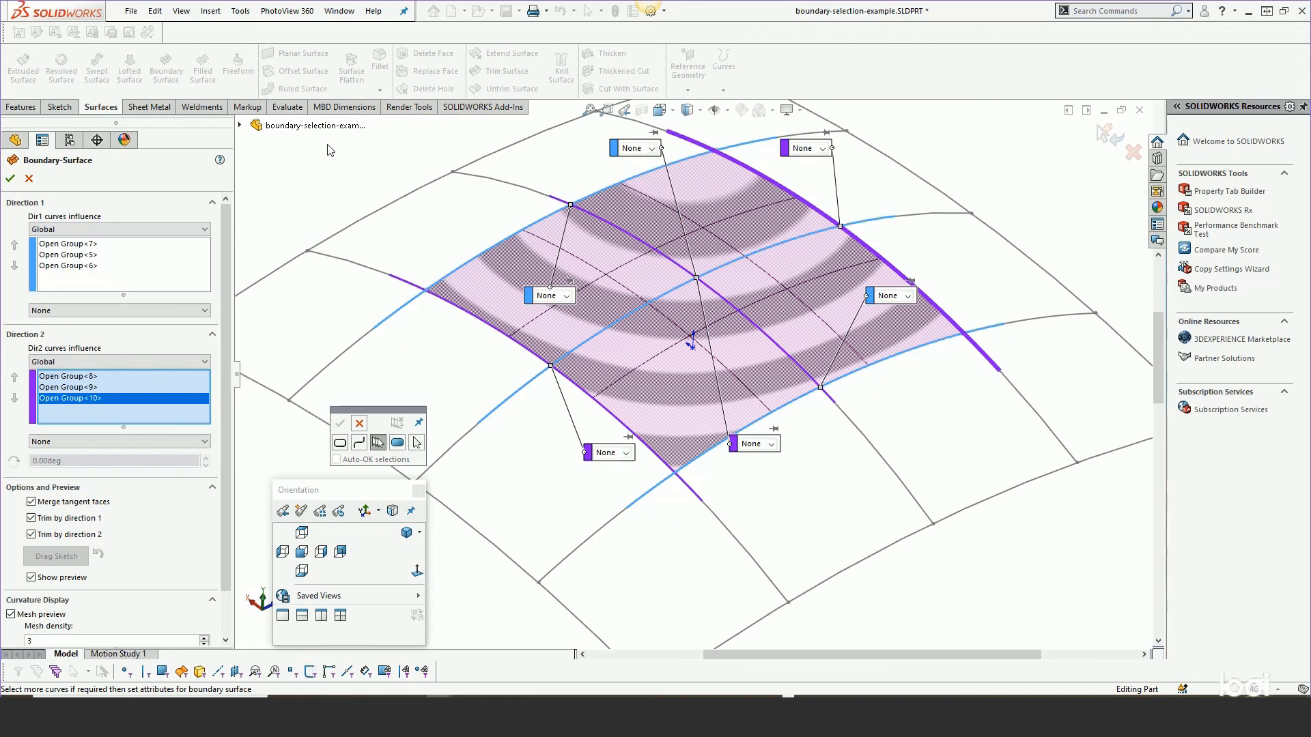
left_click(11, 176)
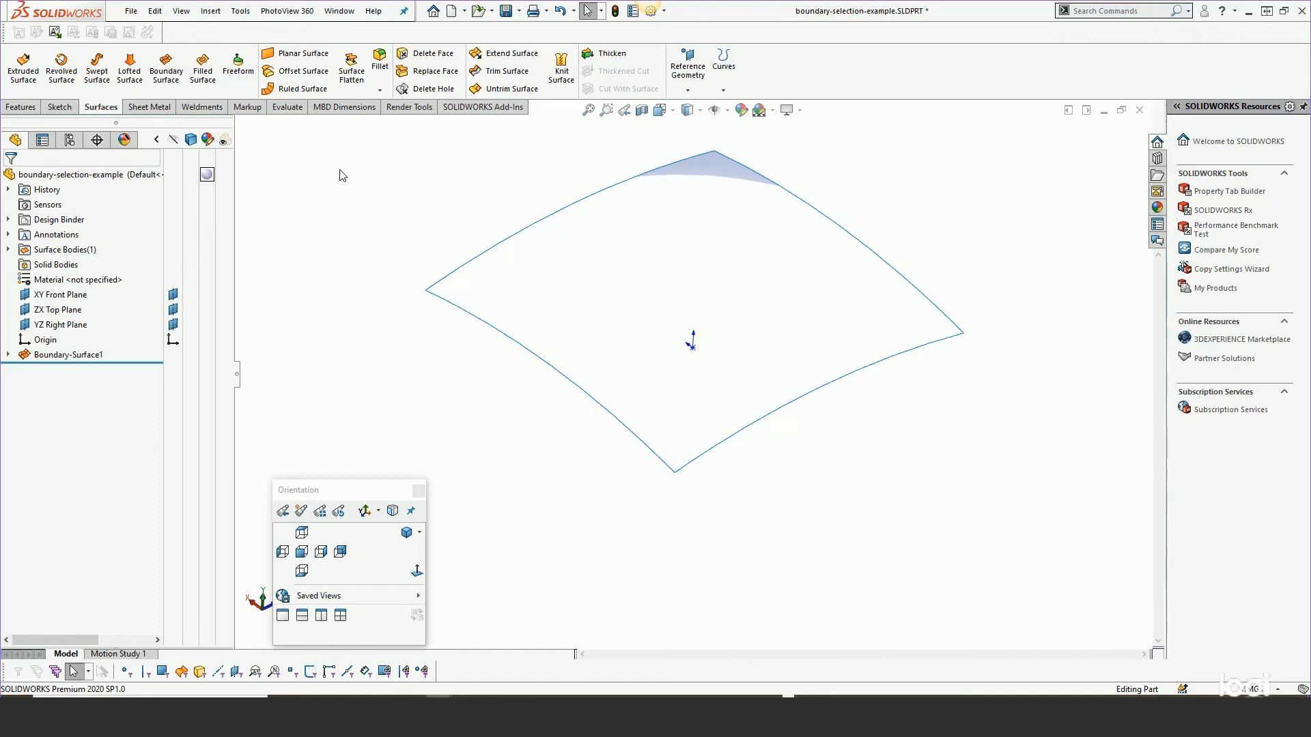
Switch to the Boundary-Property-Manager-explained.SLDPRT document.
left_click(339, 12)
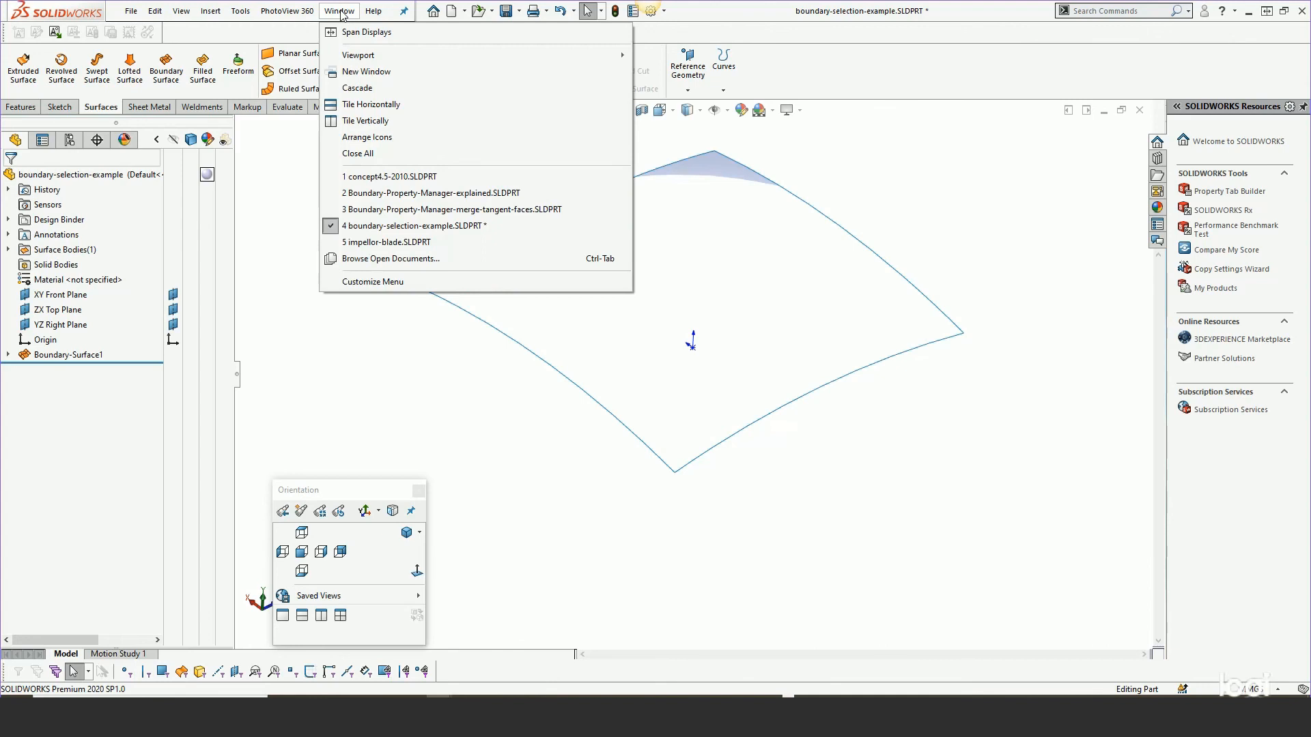
left_click(407, 192)
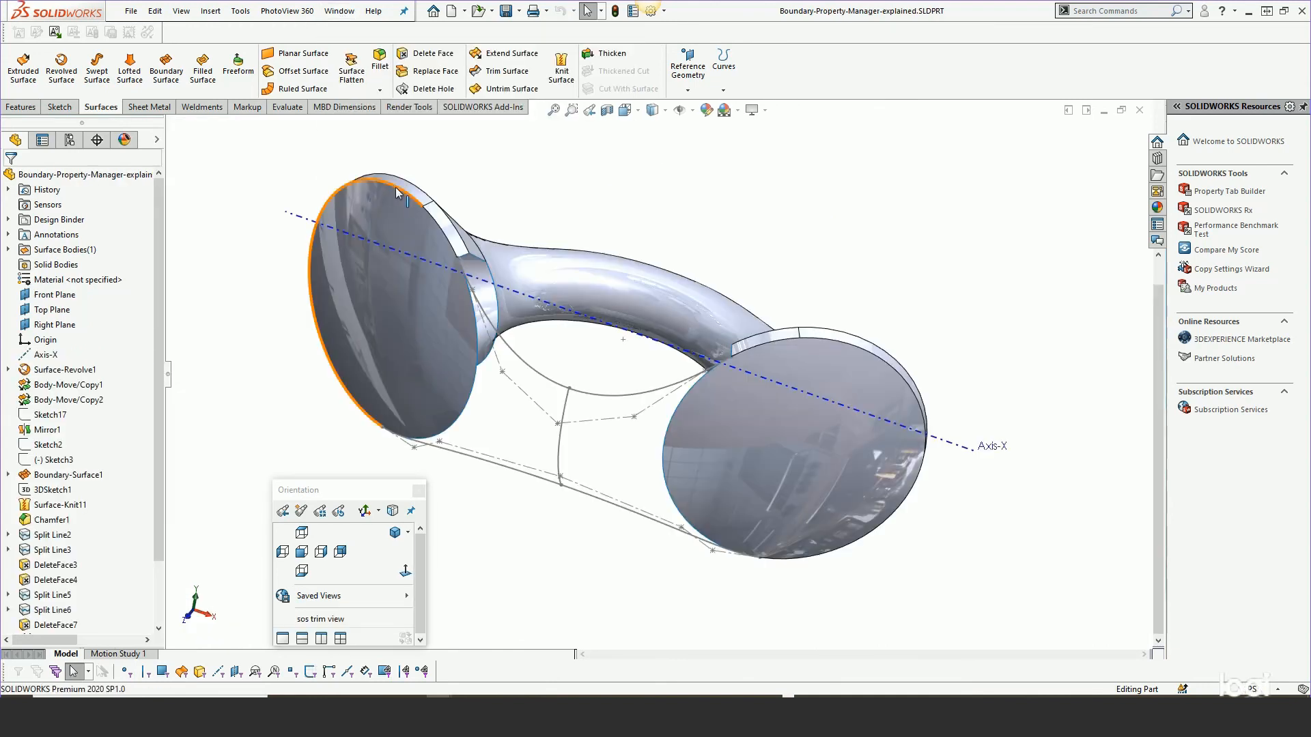
Switch to the concept4.5-2010.SLDPRT document and orbit around the speaker model.
left_click(339, 11)
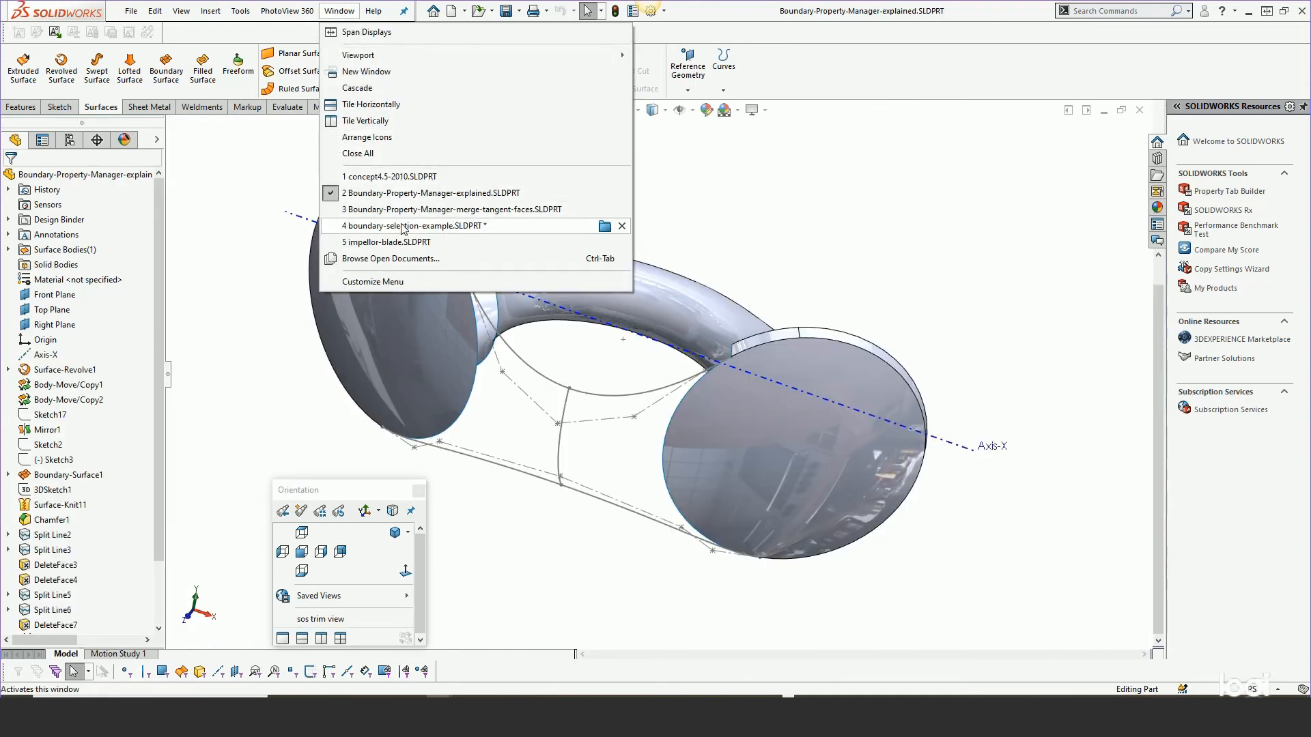
left_click(380, 177)
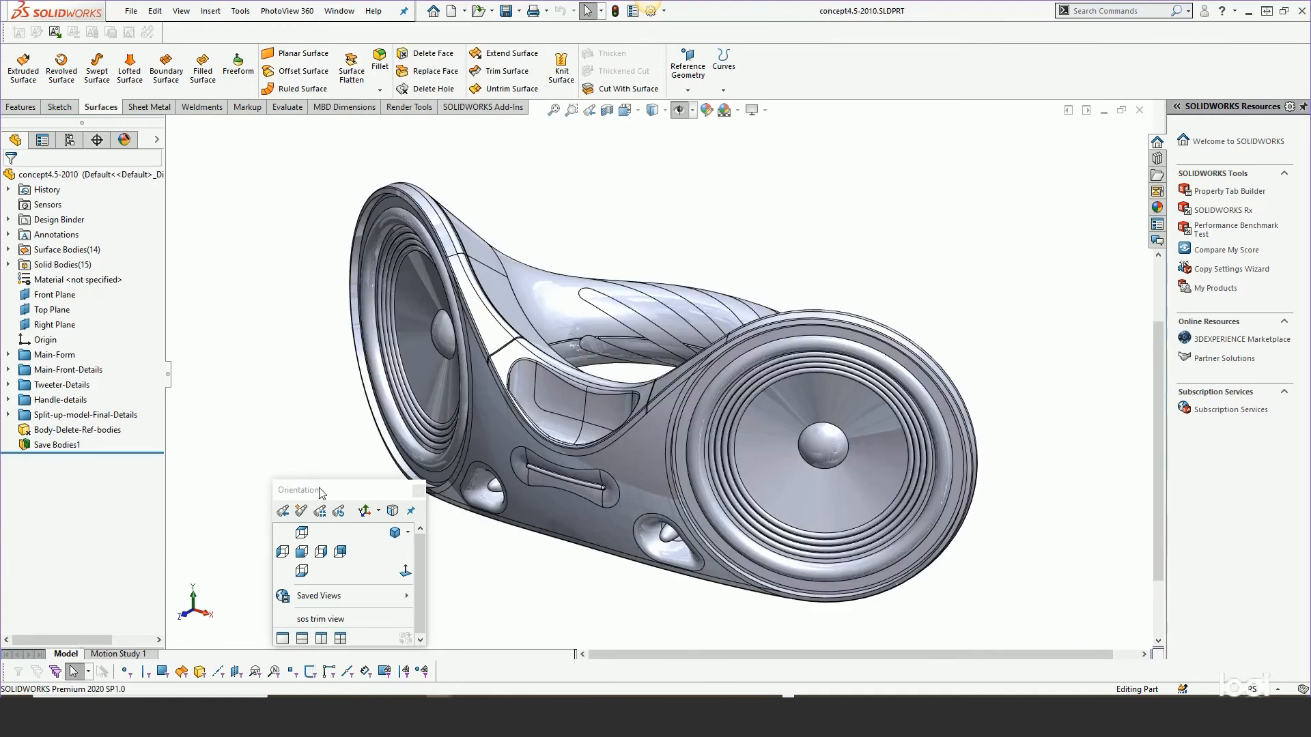
left_click_drag(358, 496, 163, 534)
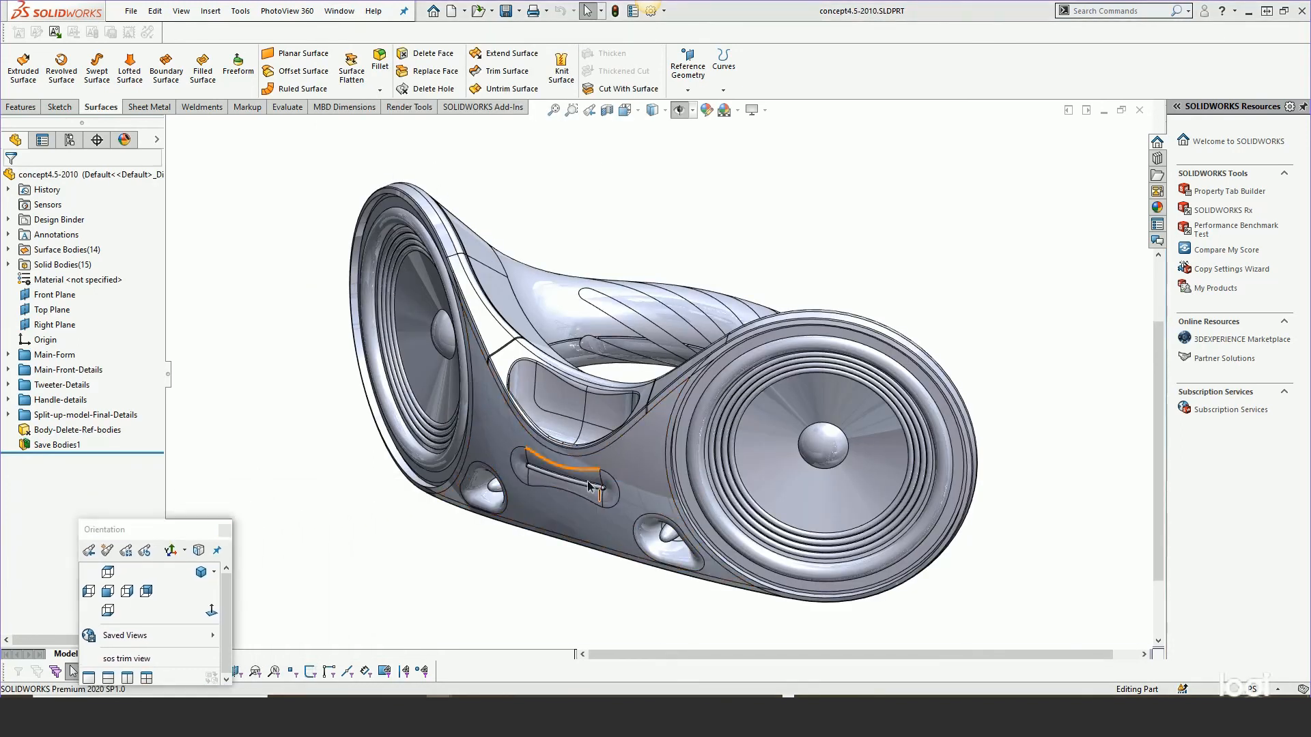
middle_click_drag(546, 489, 410, 472)
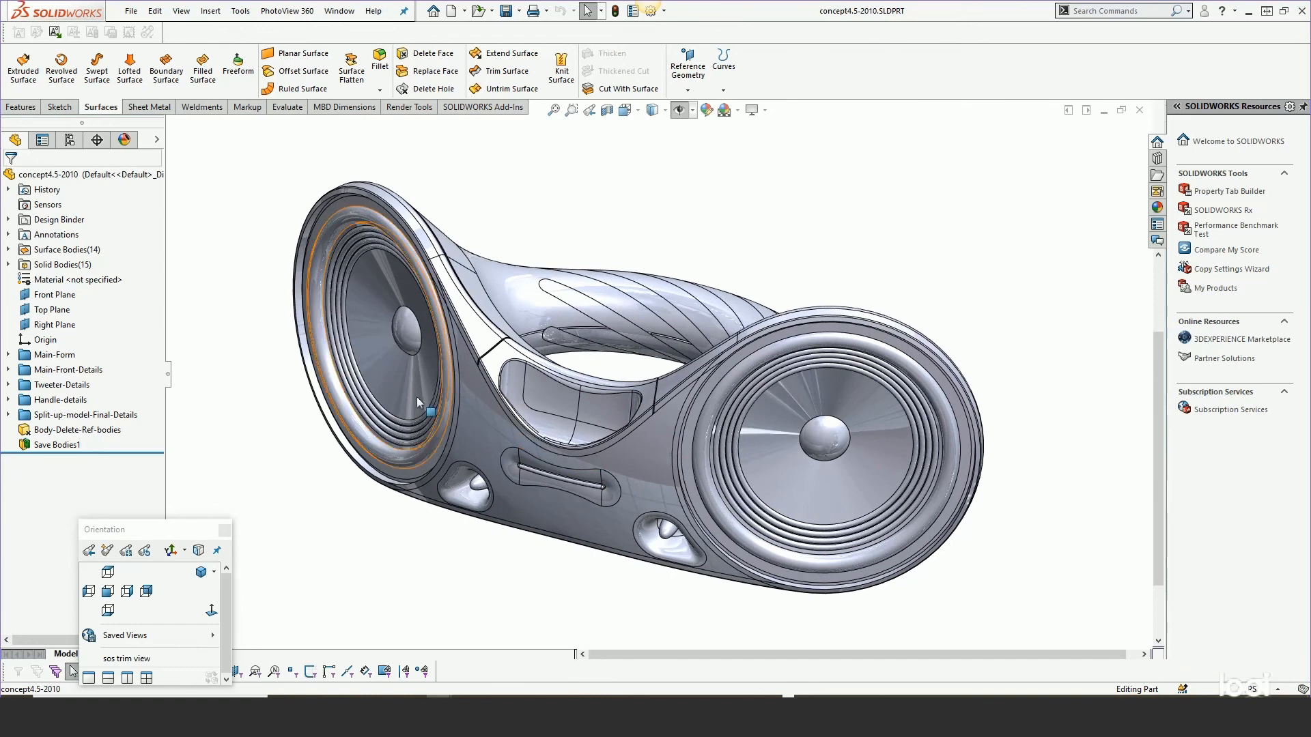
Roll the concept model back to just after the Main-Form folder and expand that folder.
left_click_drag(139, 451, 132, 361)
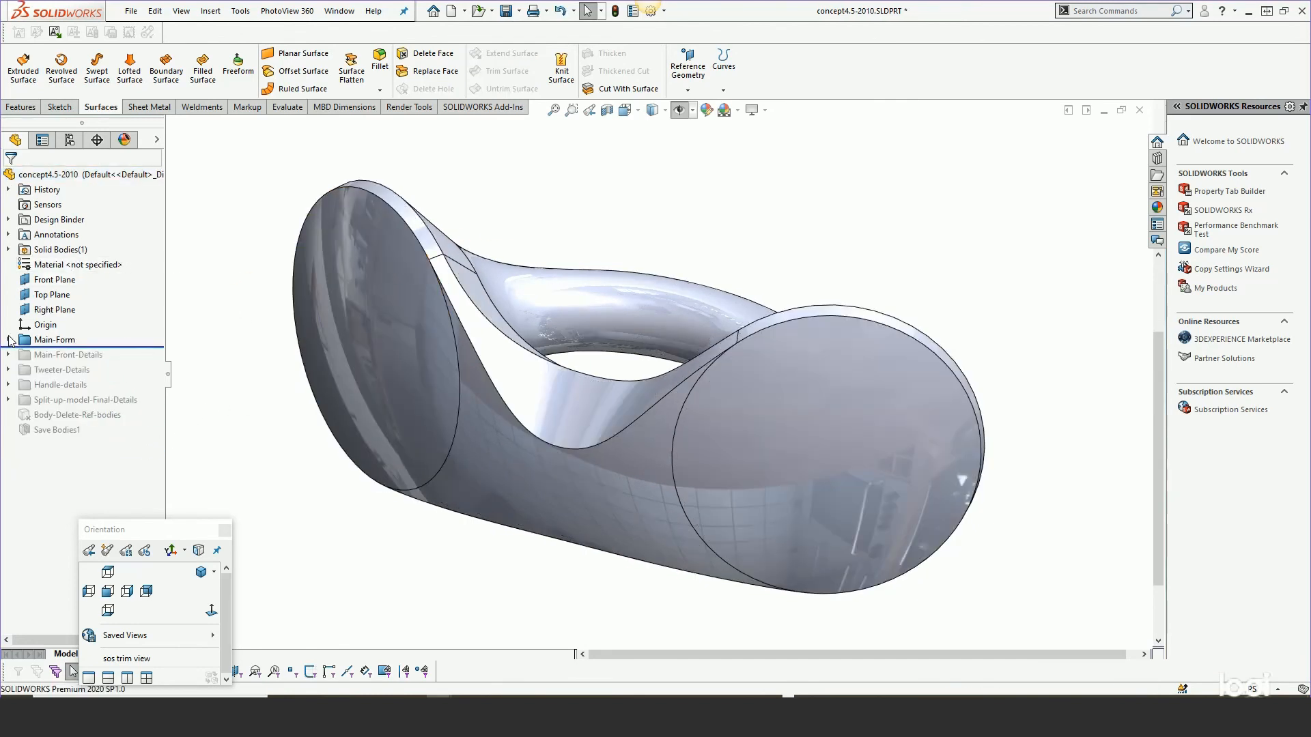
left_click(8, 340)
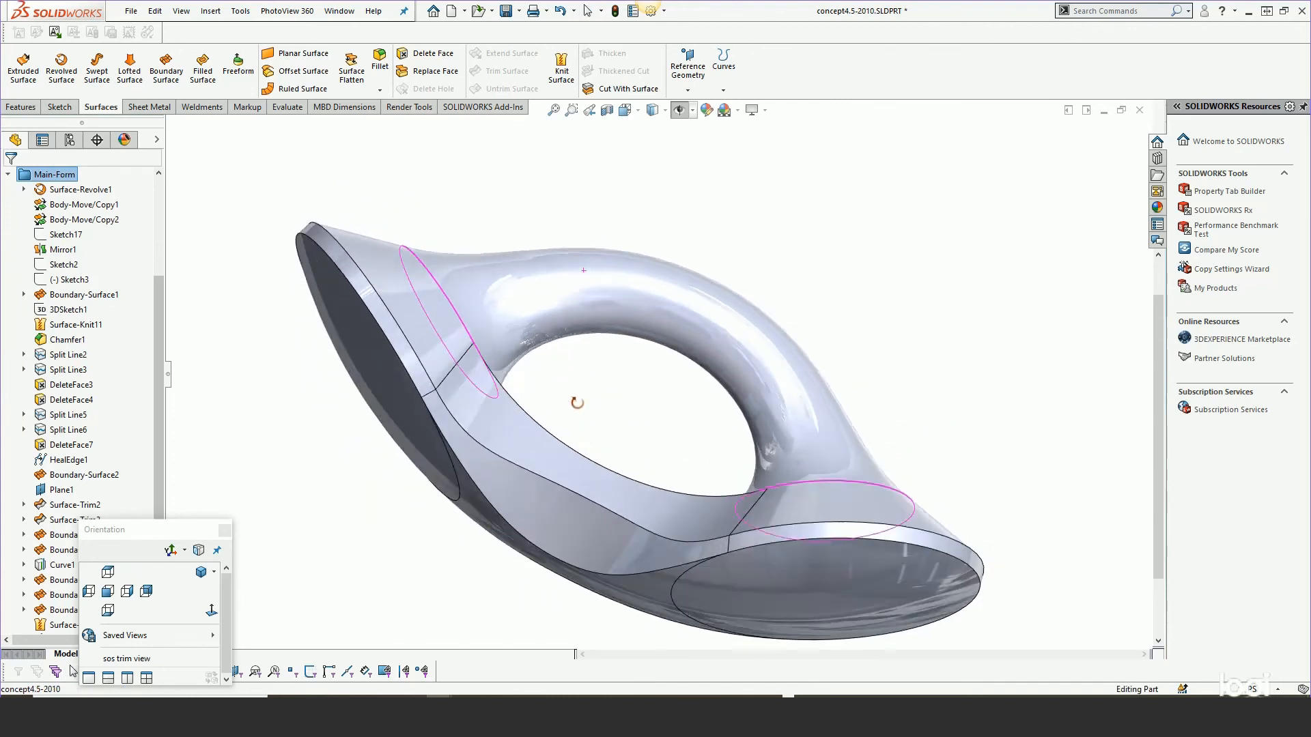
middle_click_drag(577, 402, 593, 242)
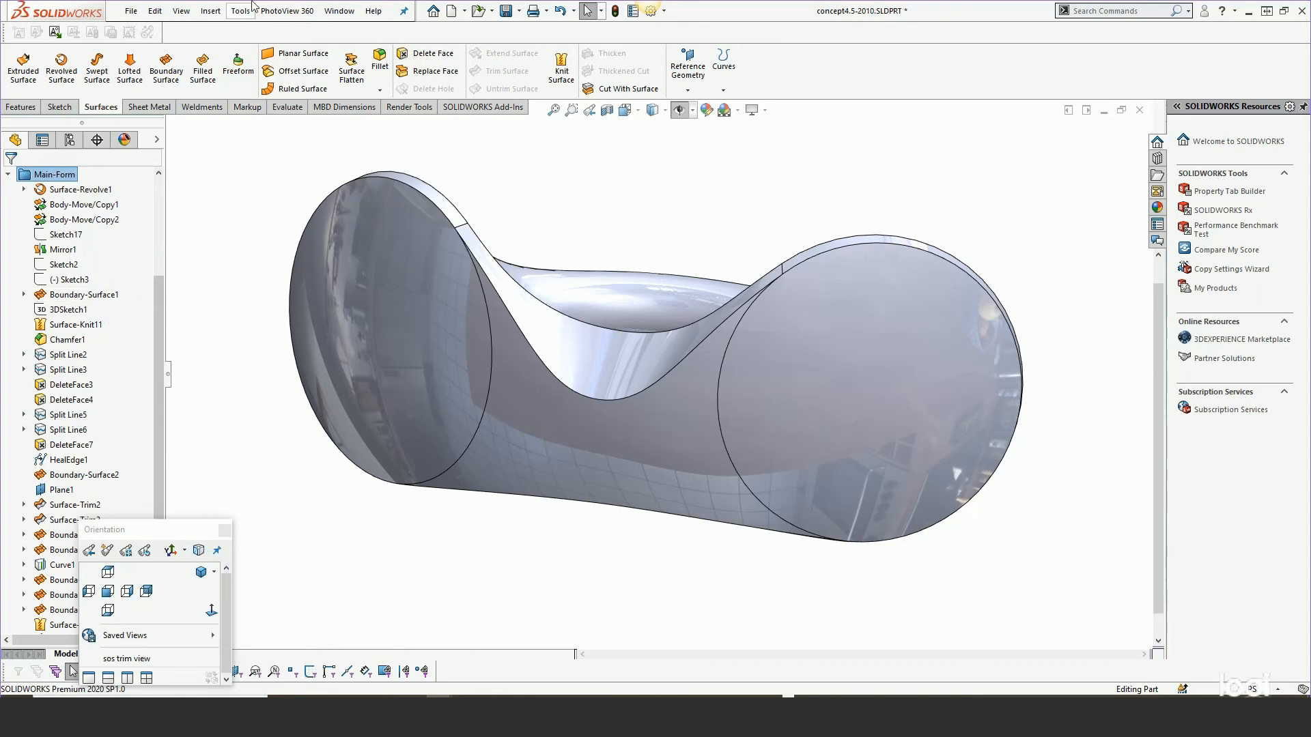
Switch between open documents, ending in Boundary-Property-Manager-explained.SLDPRT.
left_click(339, 11)
left_click(272, 191)
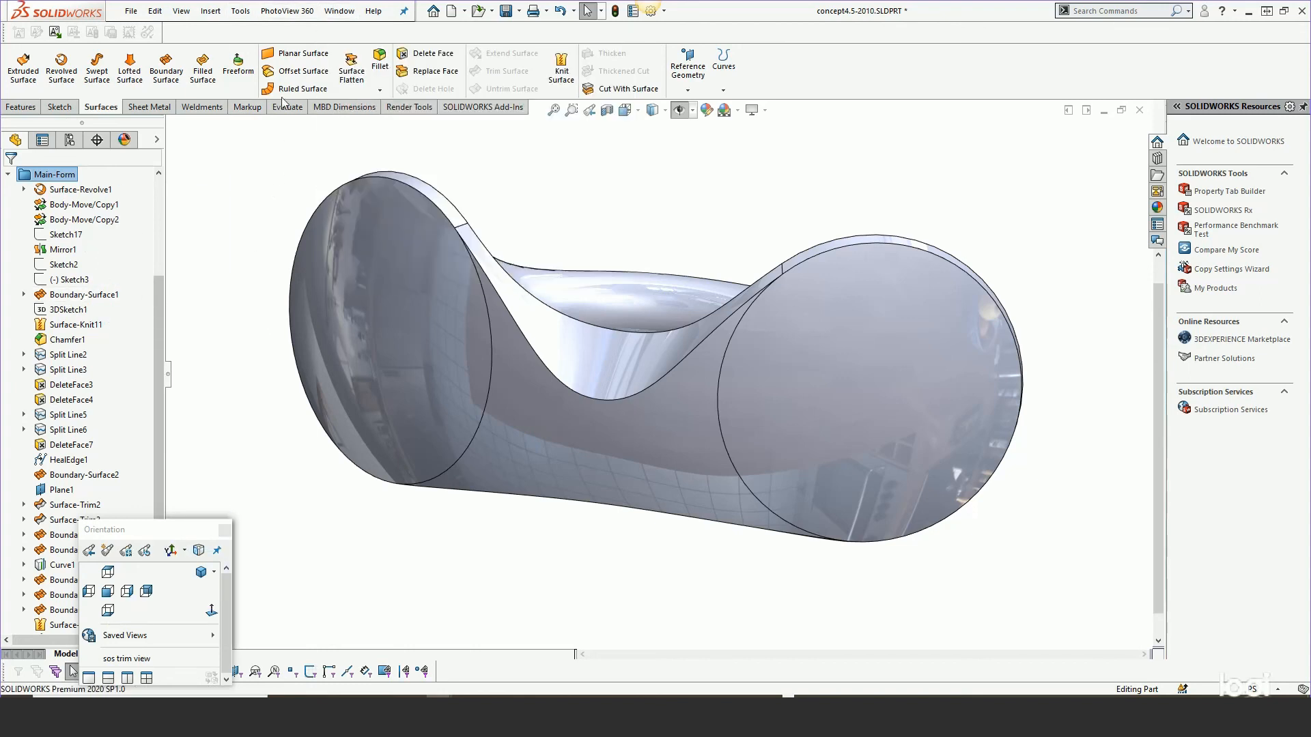
left_click(339, 11)
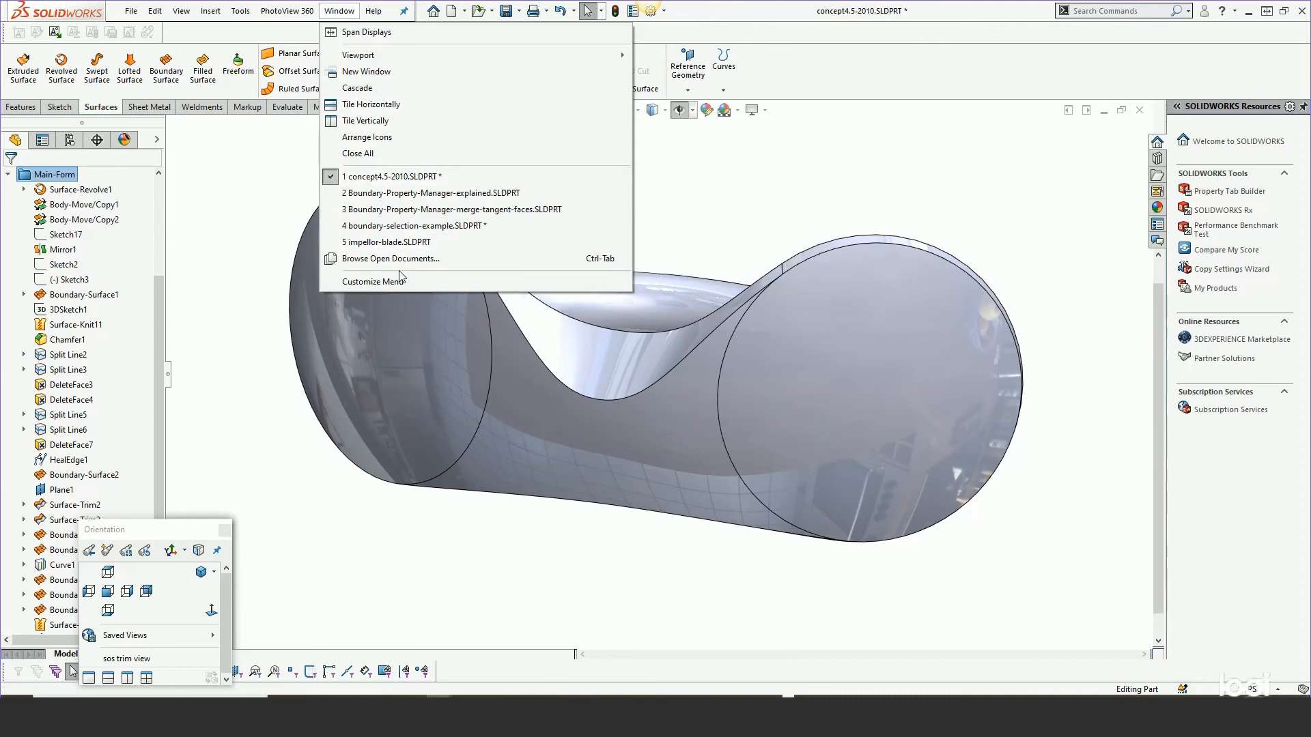
left_click(419, 226)
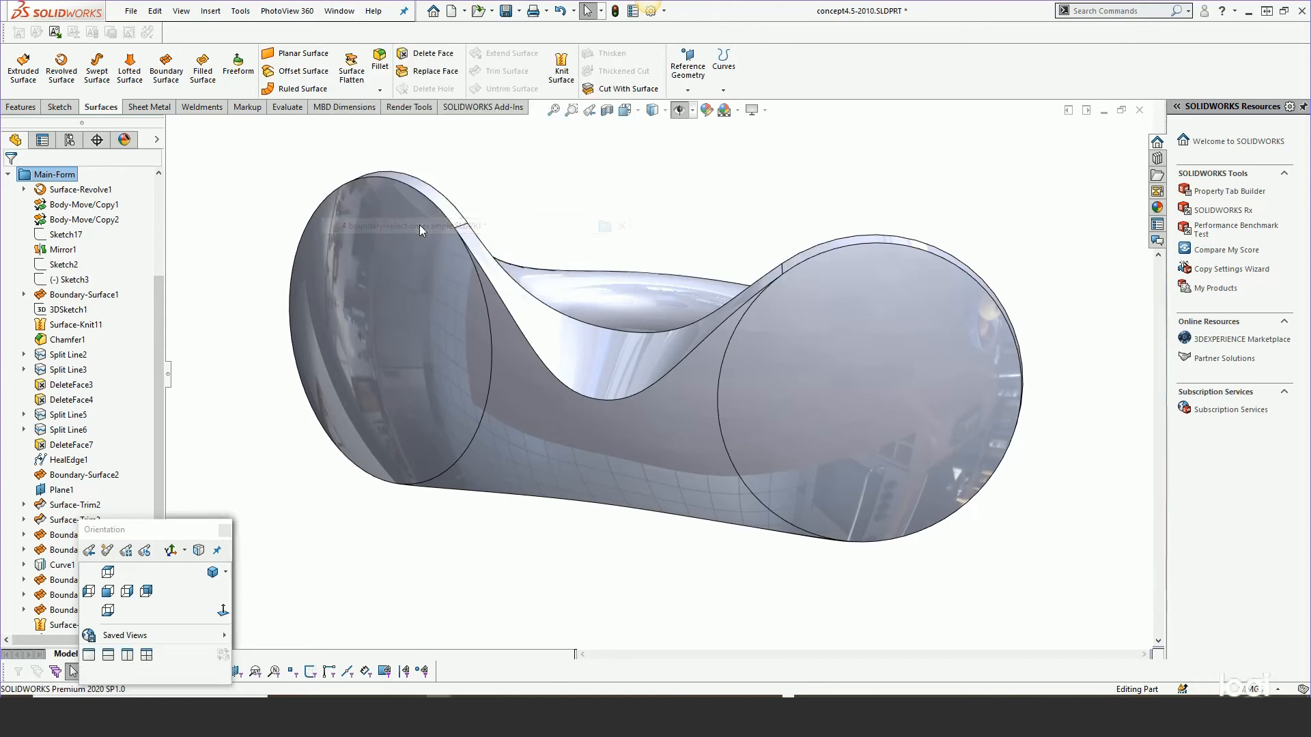
left_click(339, 11)
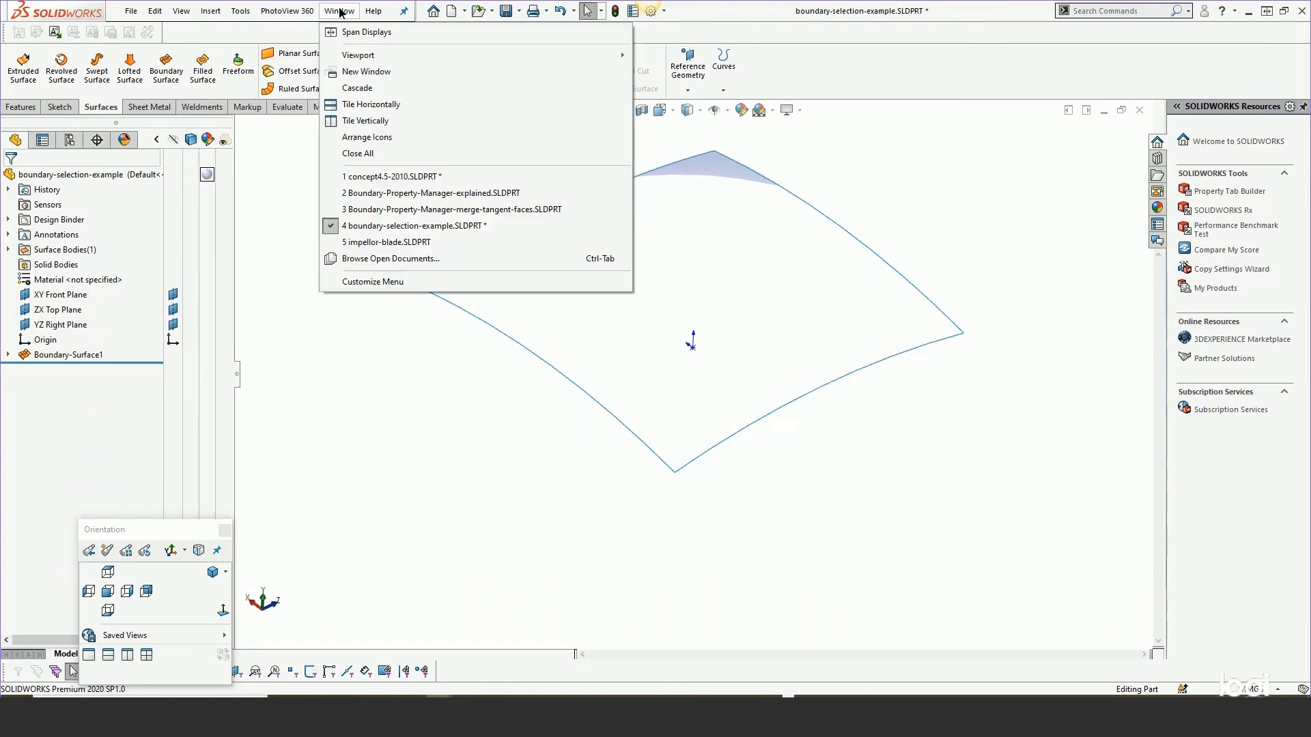
left_click(353, 195)
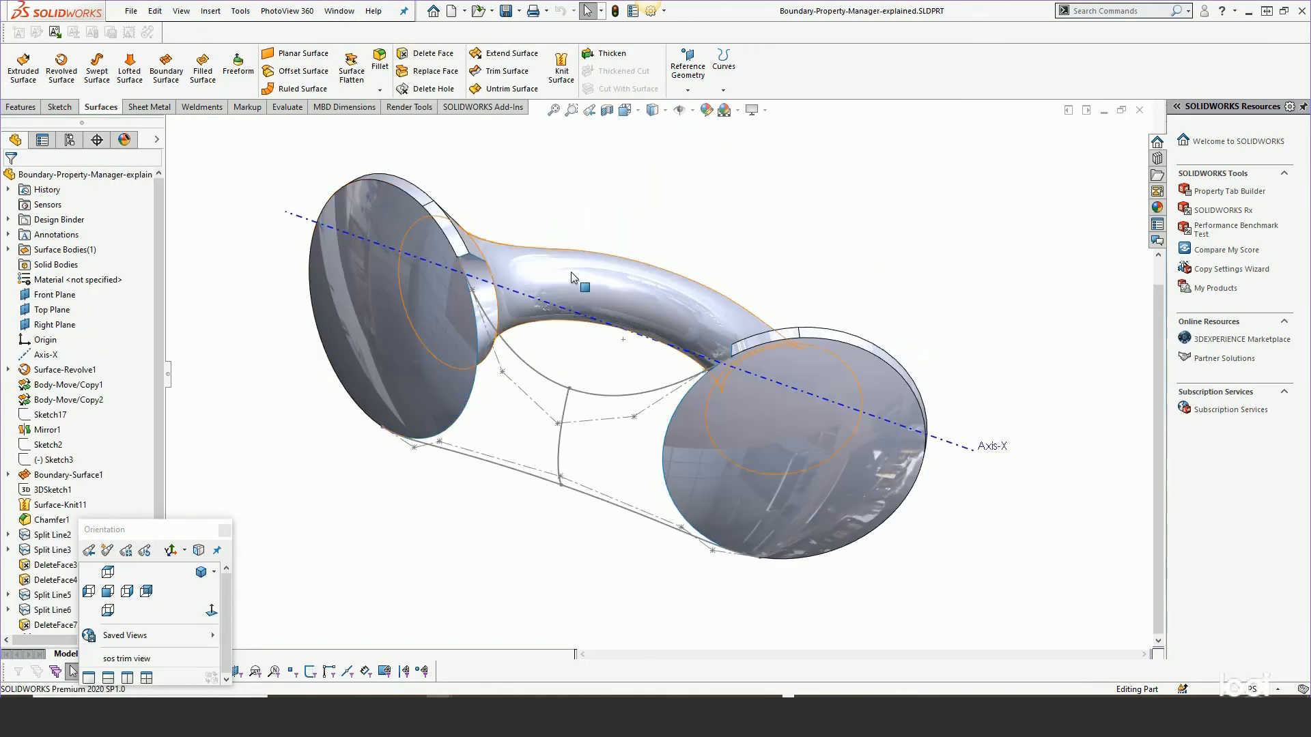
Show 3DSketch1 in the ring-shaped boundary model.
middle_click_drag(573, 305, 605, 87)
middle_click_drag(690, 208, 669, 481)
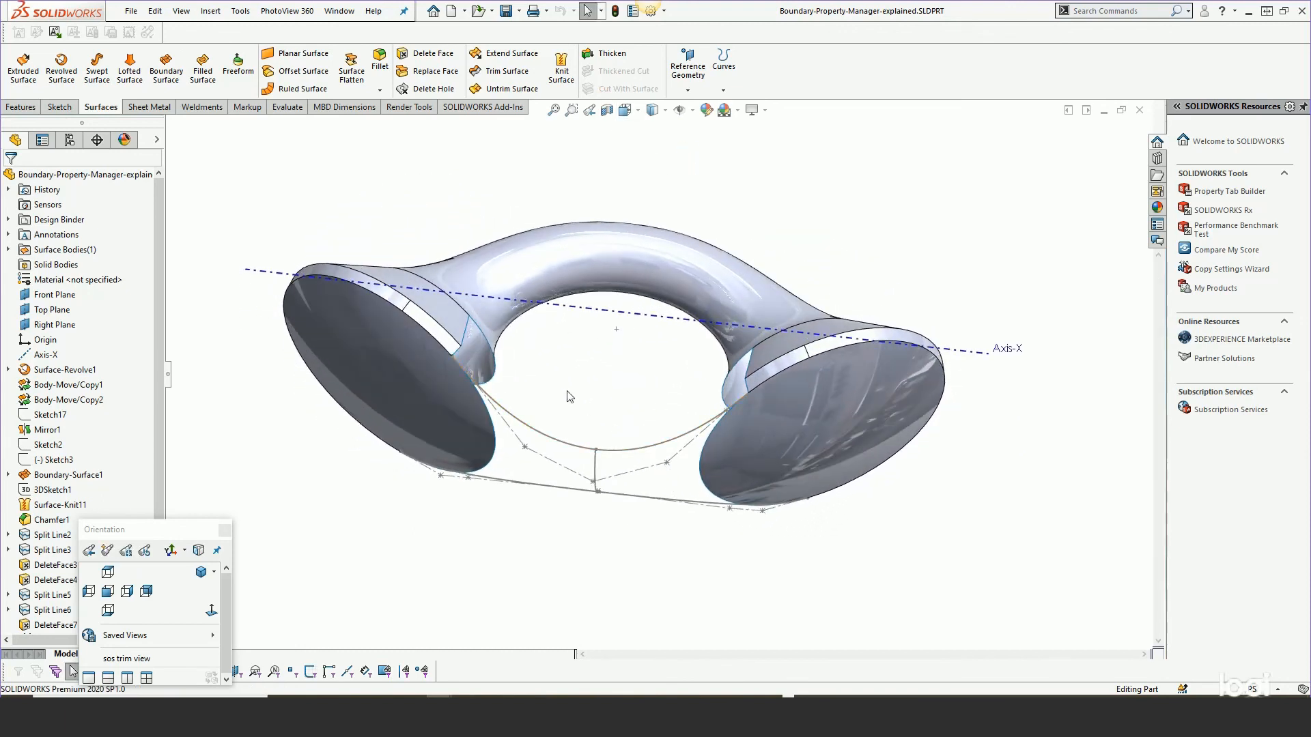
left_click(361, 283)
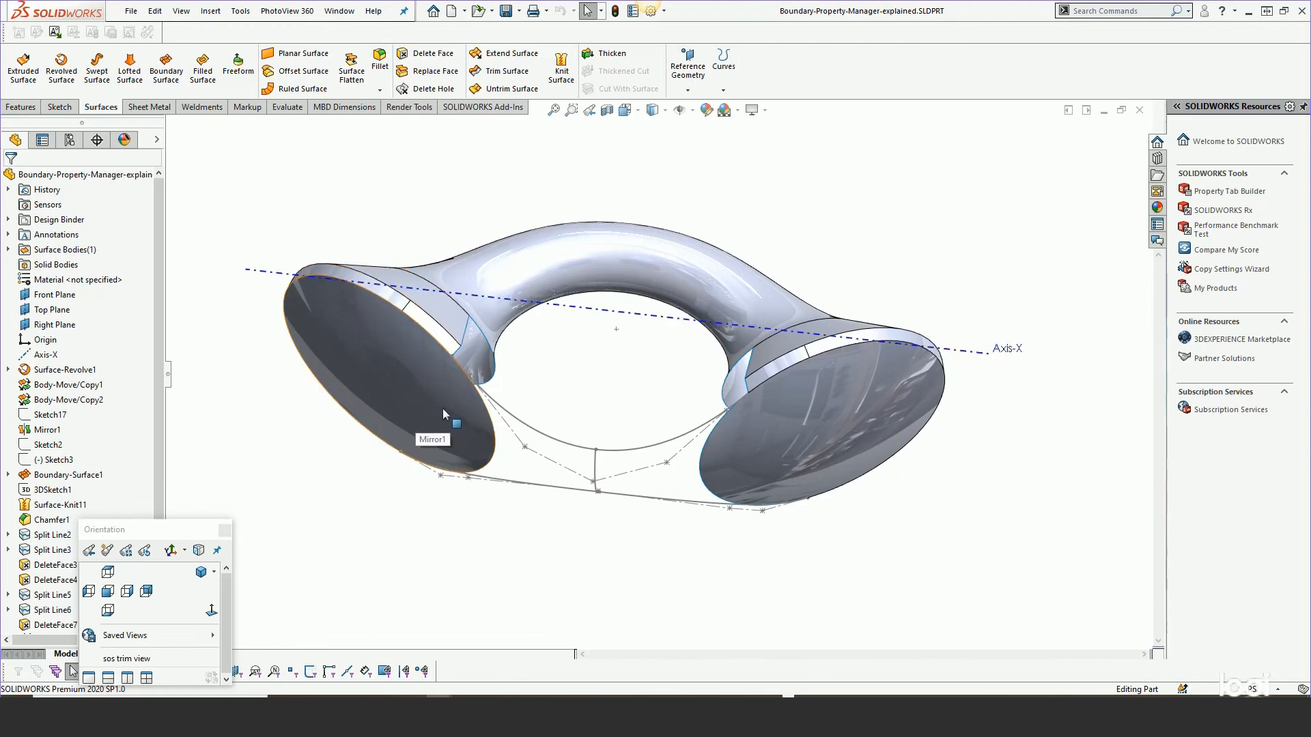
middle_click_drag(444, 395, 806, 370)
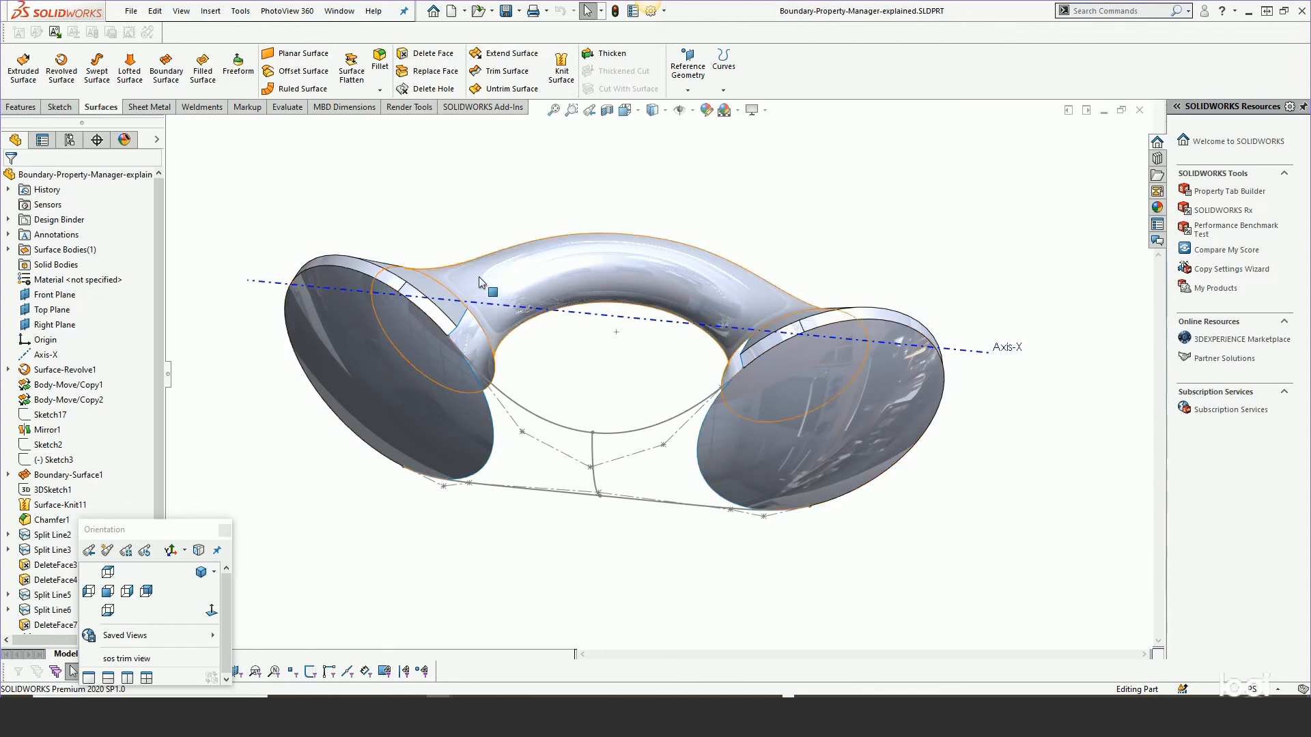
middle_click_drag(540, 287, 526, 403)
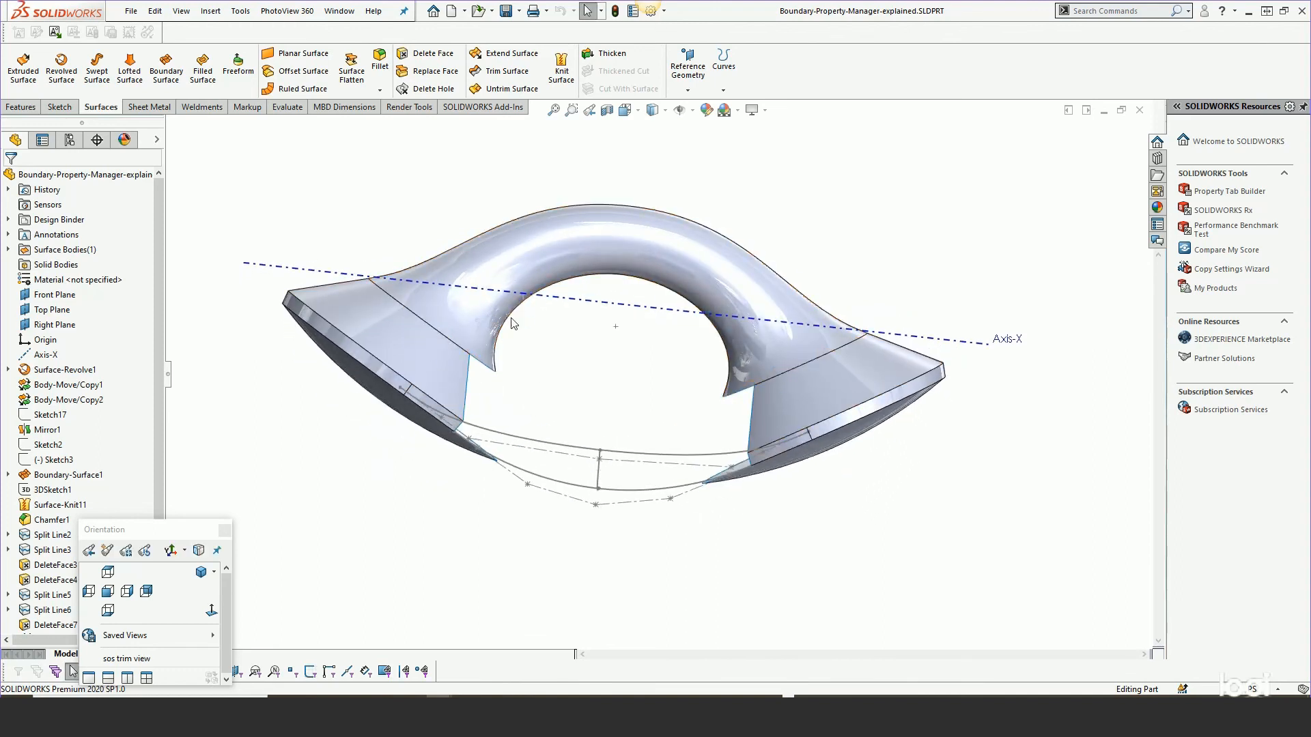
scroll(154, 348, "down", 2)
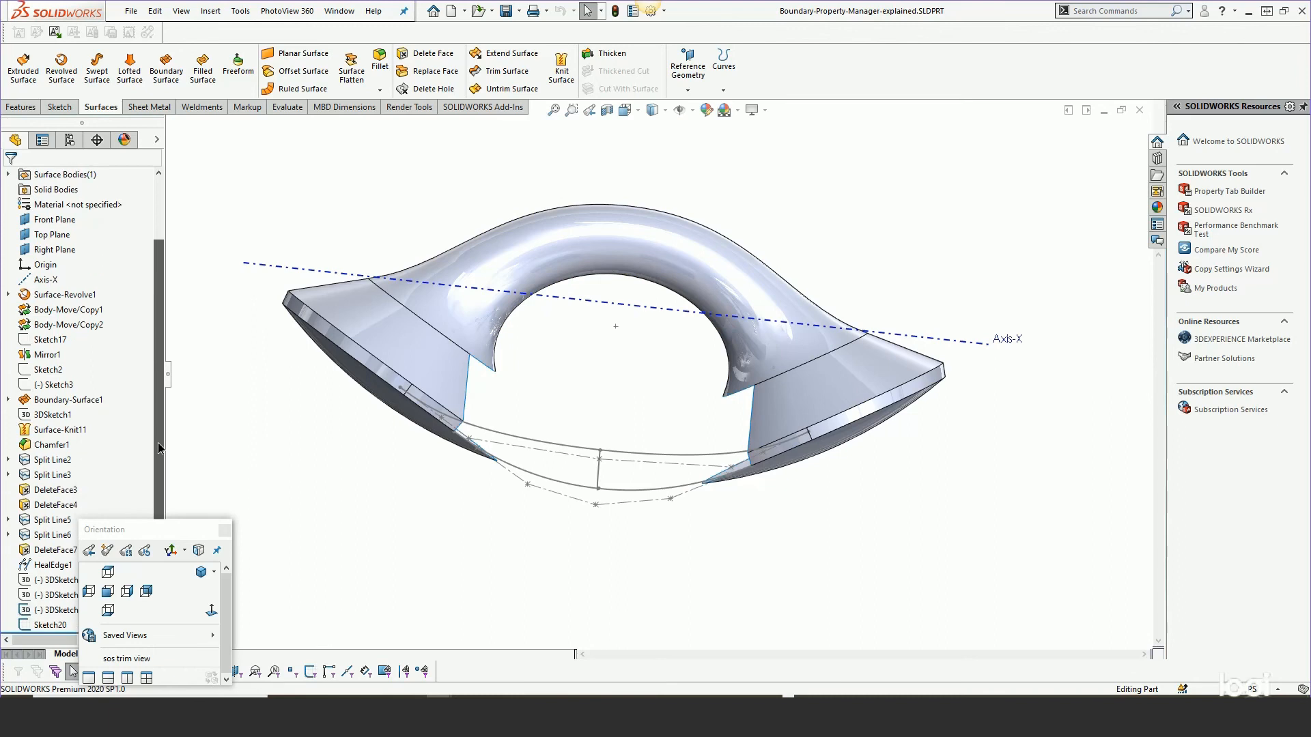
right_click(63, 415)
left_click(116, 376)
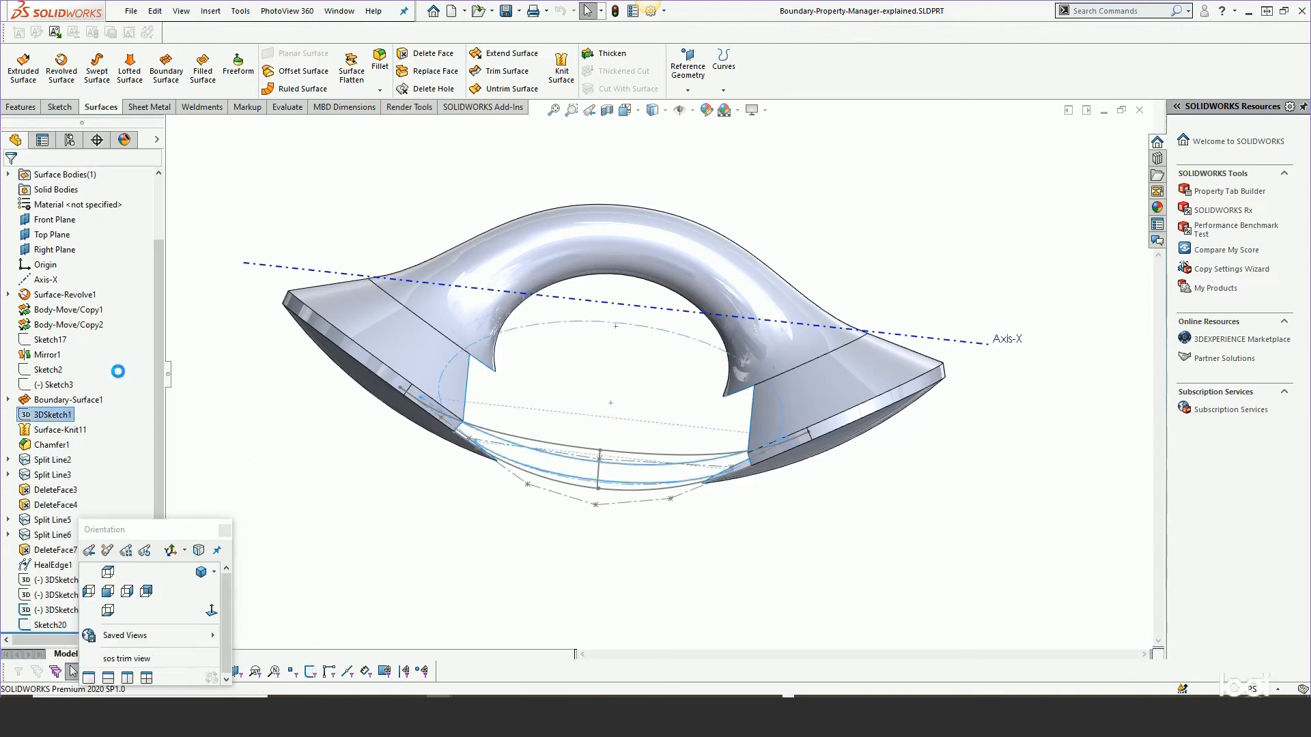
Open Boundary-Surface1 for editing.
right_click(82, 400)
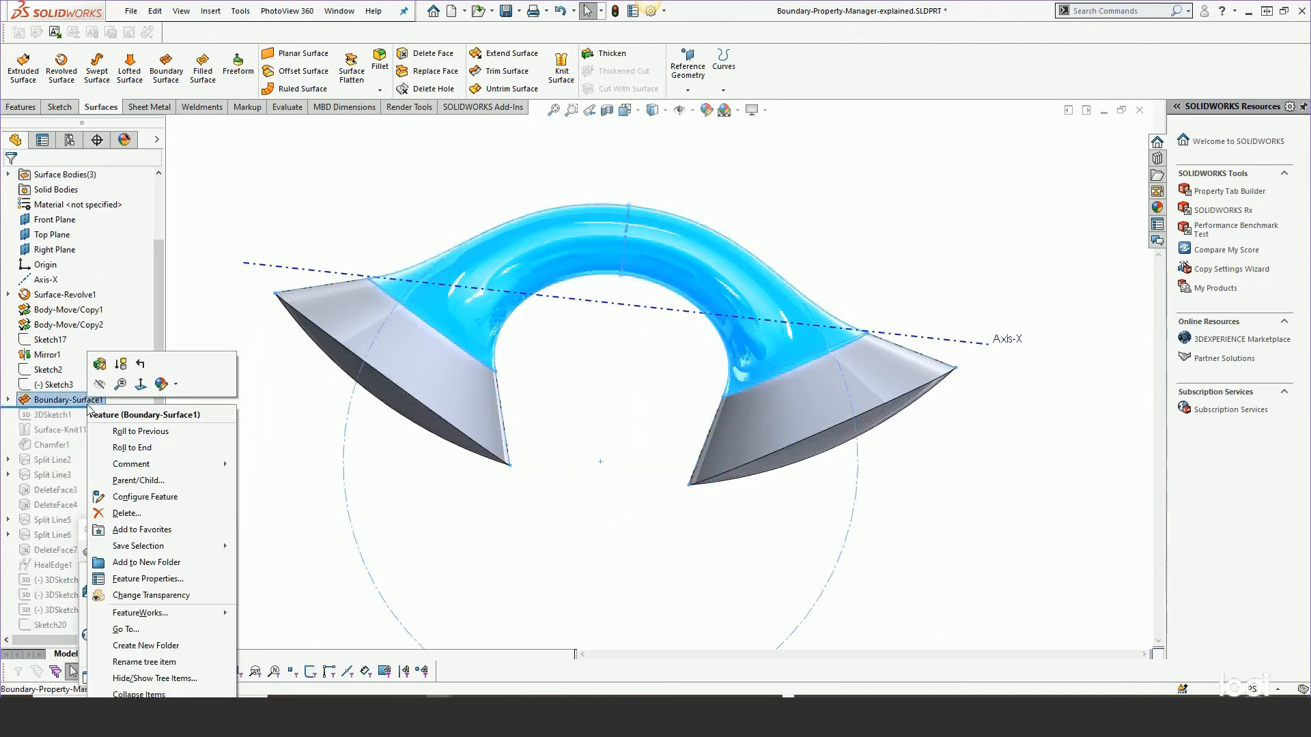
left_click(104, 372)
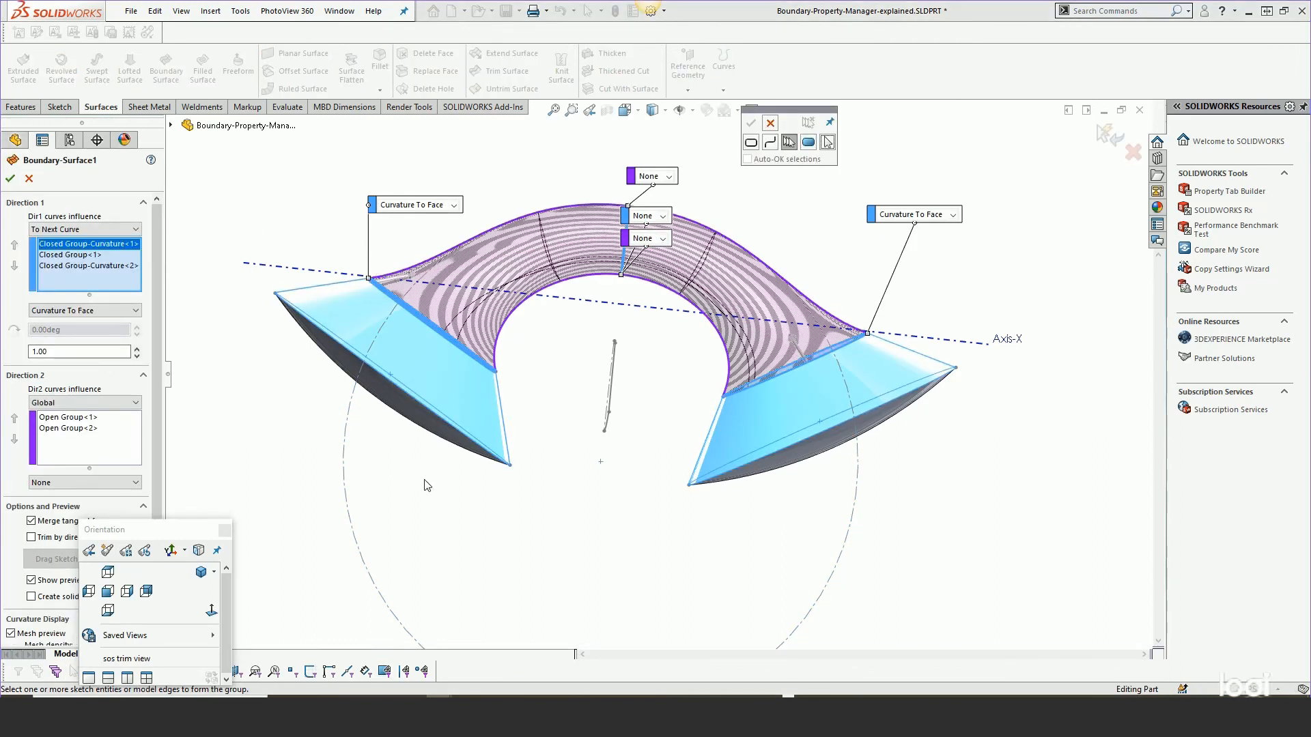
middle_click_drag(429, 507, 404, 446)
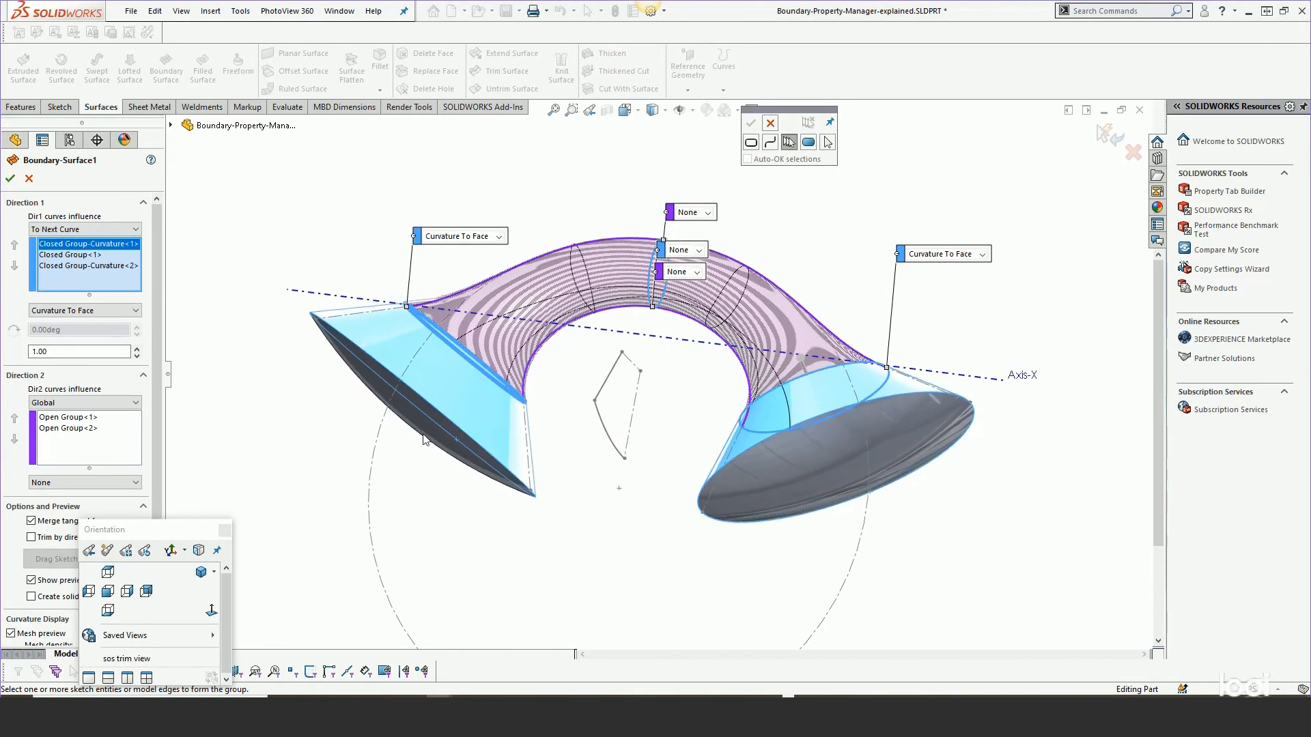
scroll(571, 329, "down", 2)
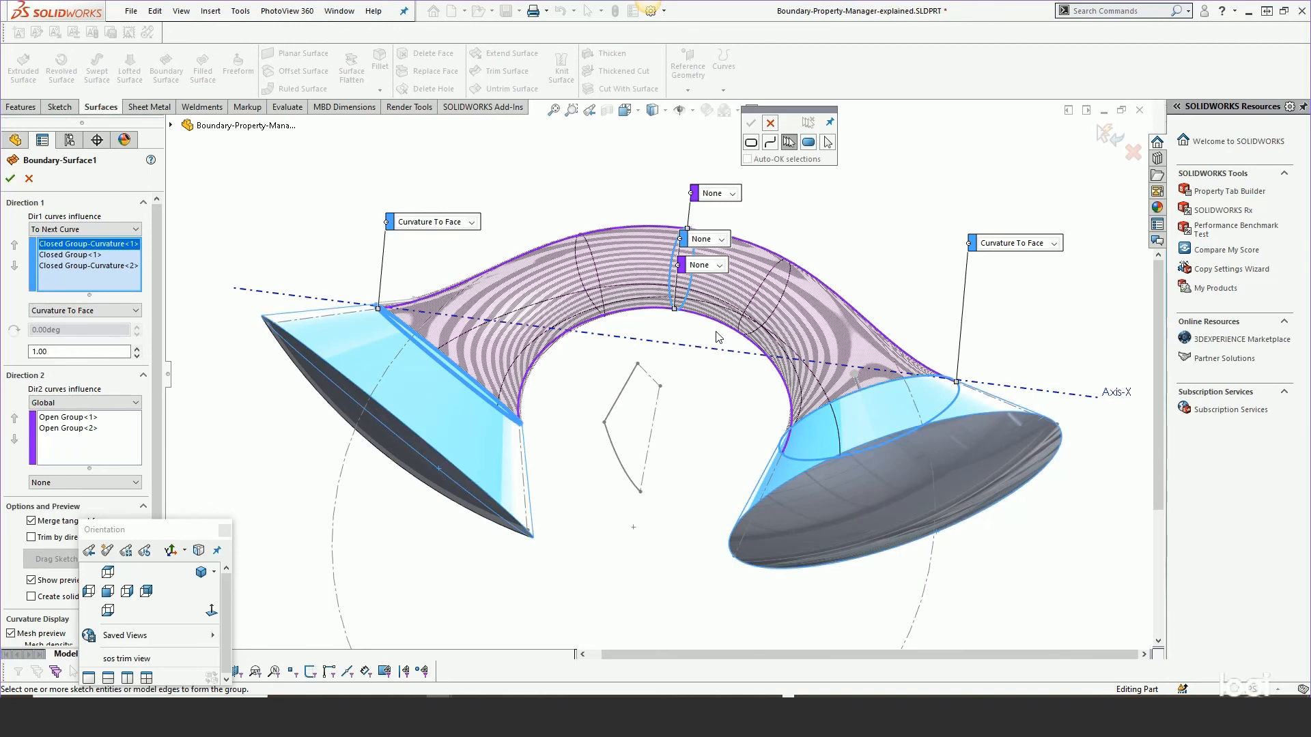
left_click(108, 572)
scroll(584, 471, "up", 3)
scroll(662, 294, "down", 3)
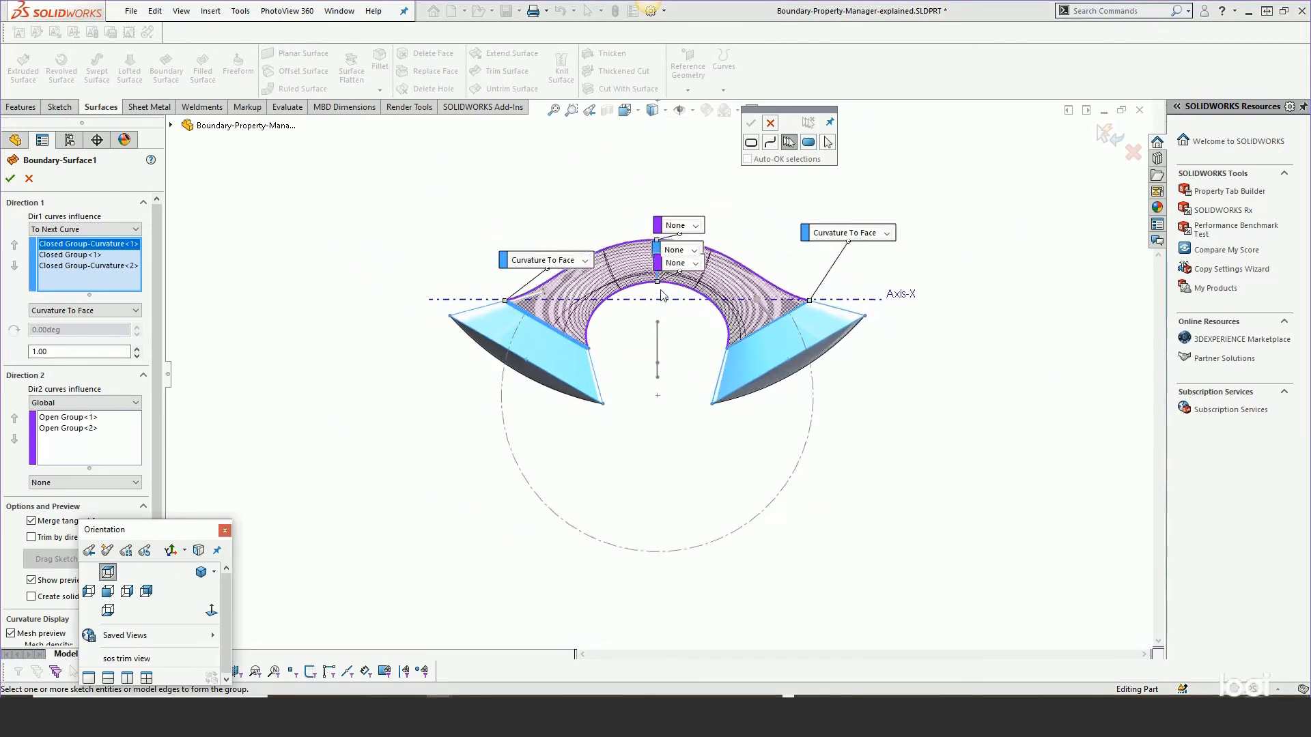
scroll(633, 261, "down", 2)
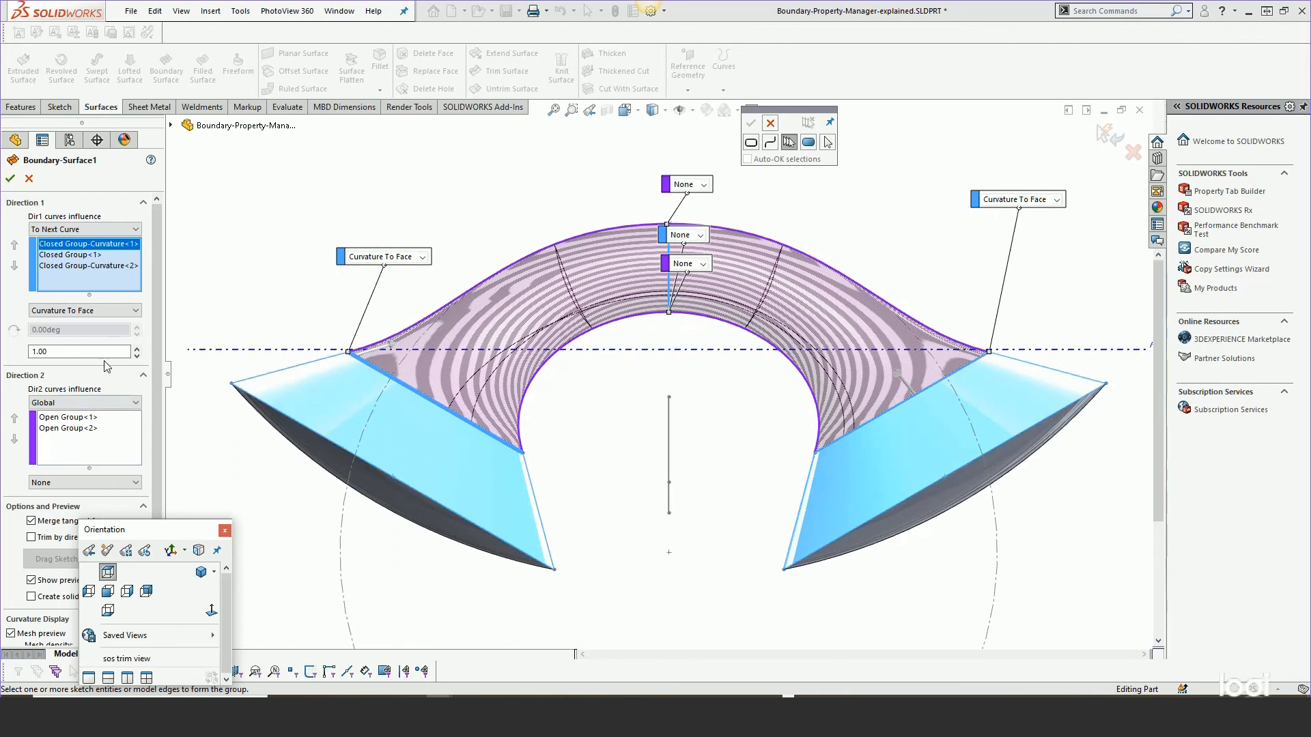
Clear the Direction 2 curve selections and close the SelectionManager.
right_click(85, 435)
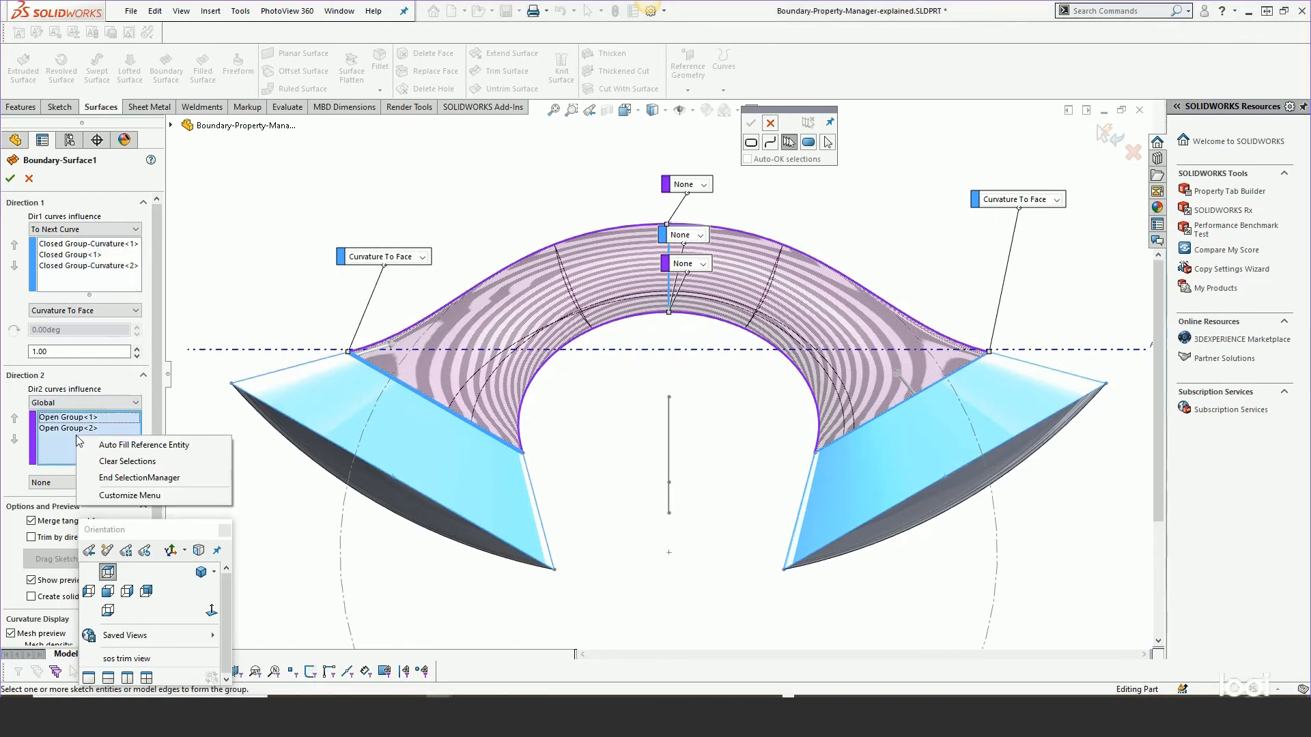
left_click(103, 461)
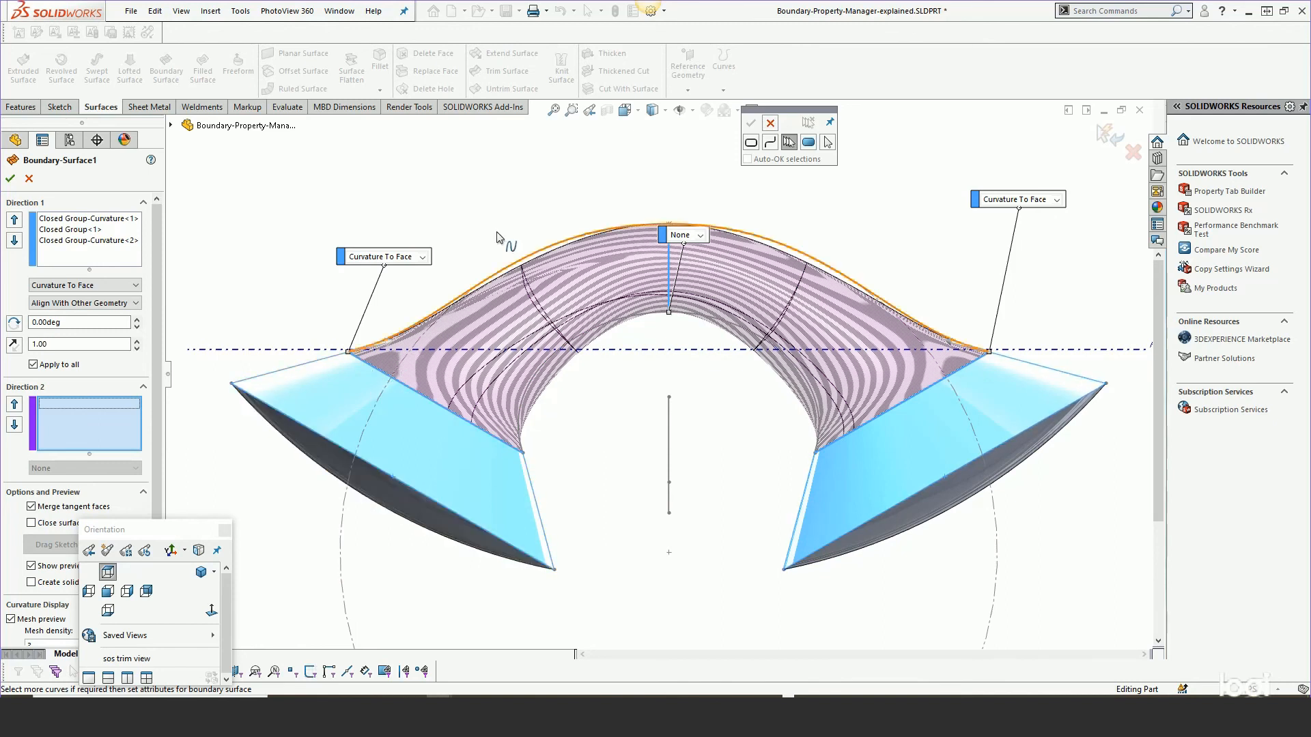
left_click(770, 125)
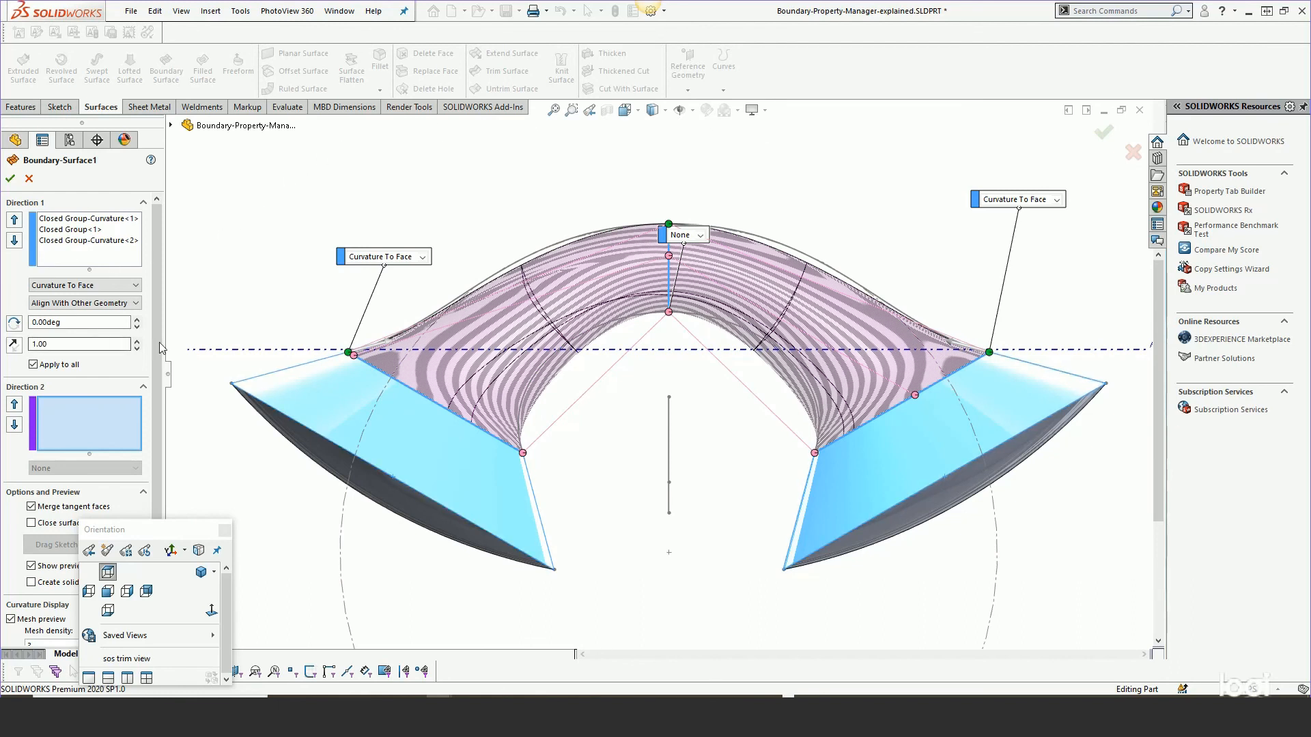
Increase the Direction 1 tangent influence to 1.60.
left_click(137, 341)
left_click(137, 342)
left_click(137, 342)
left_click(137, 343)
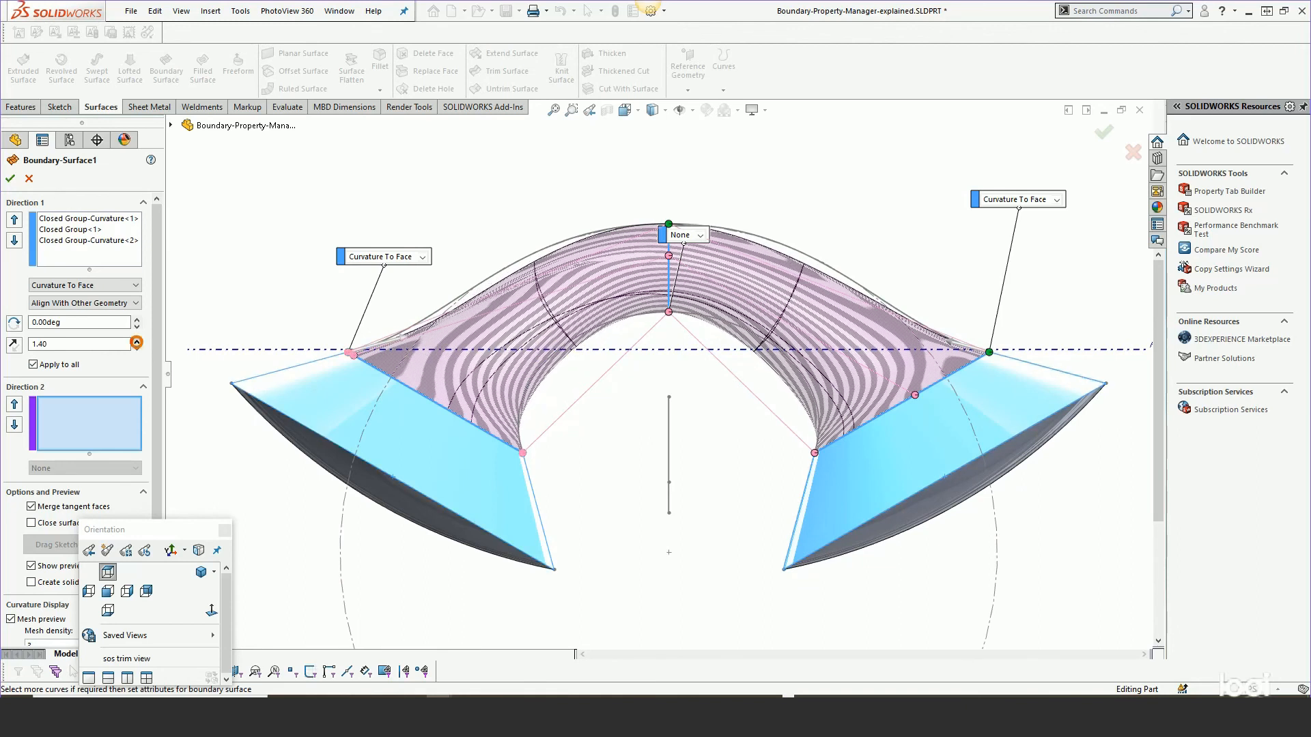
left_click(137, 343)
left_click(137, 343)
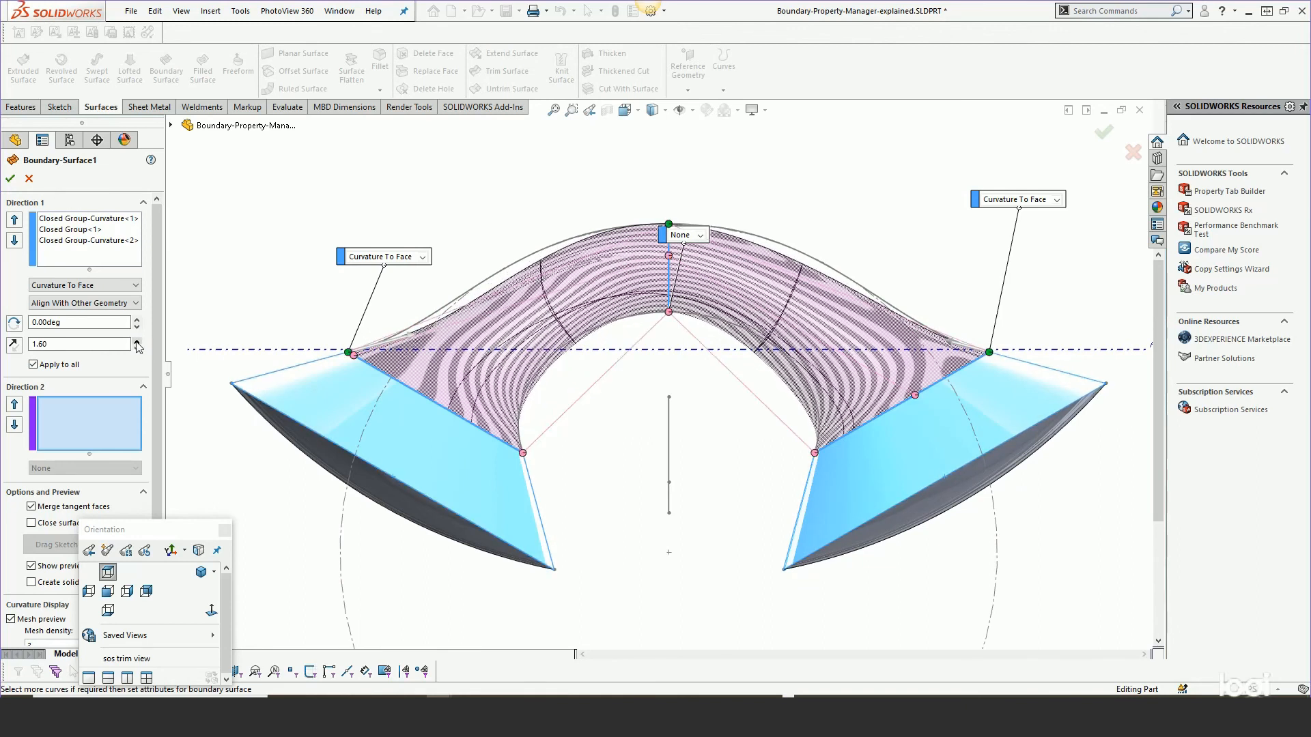
Set the tangent influence of Closed Group-Curvature<2> to 1.90.
left_click(67, 240)
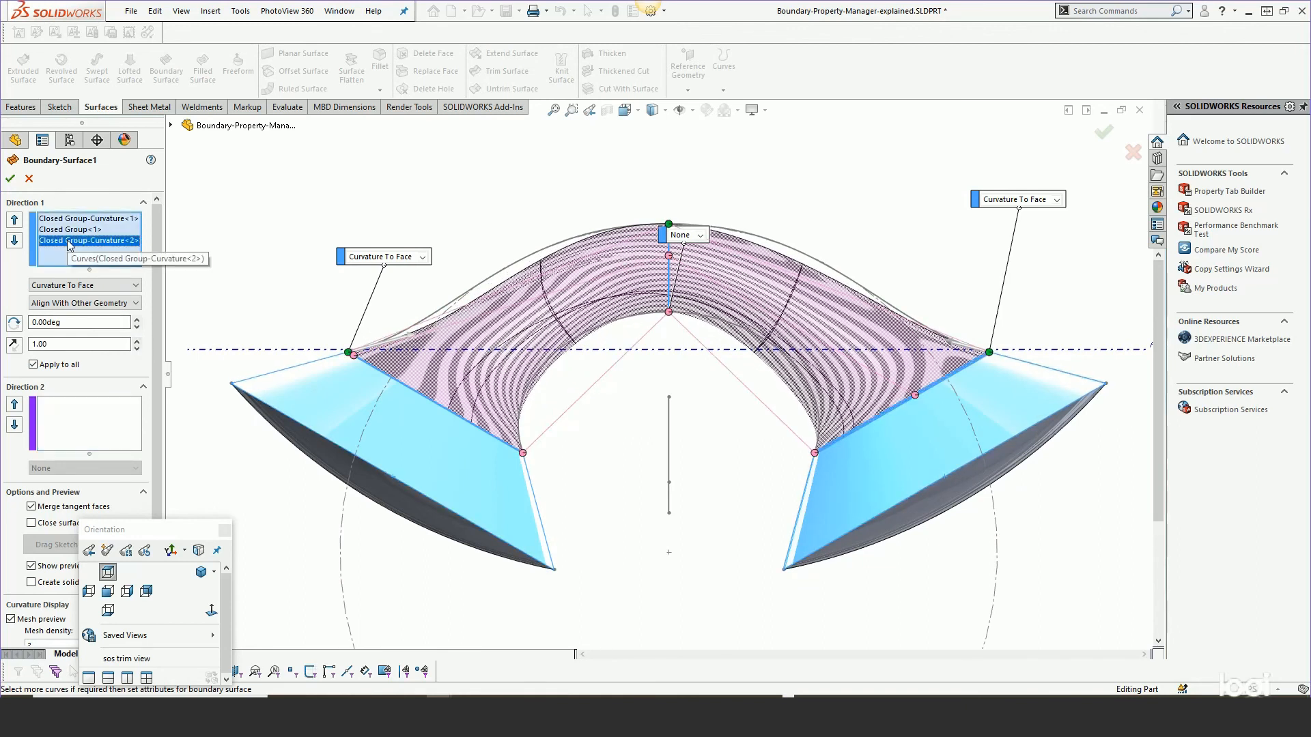
left_click(137, 340)
left_click(137, 340)
left_click(137, 340)
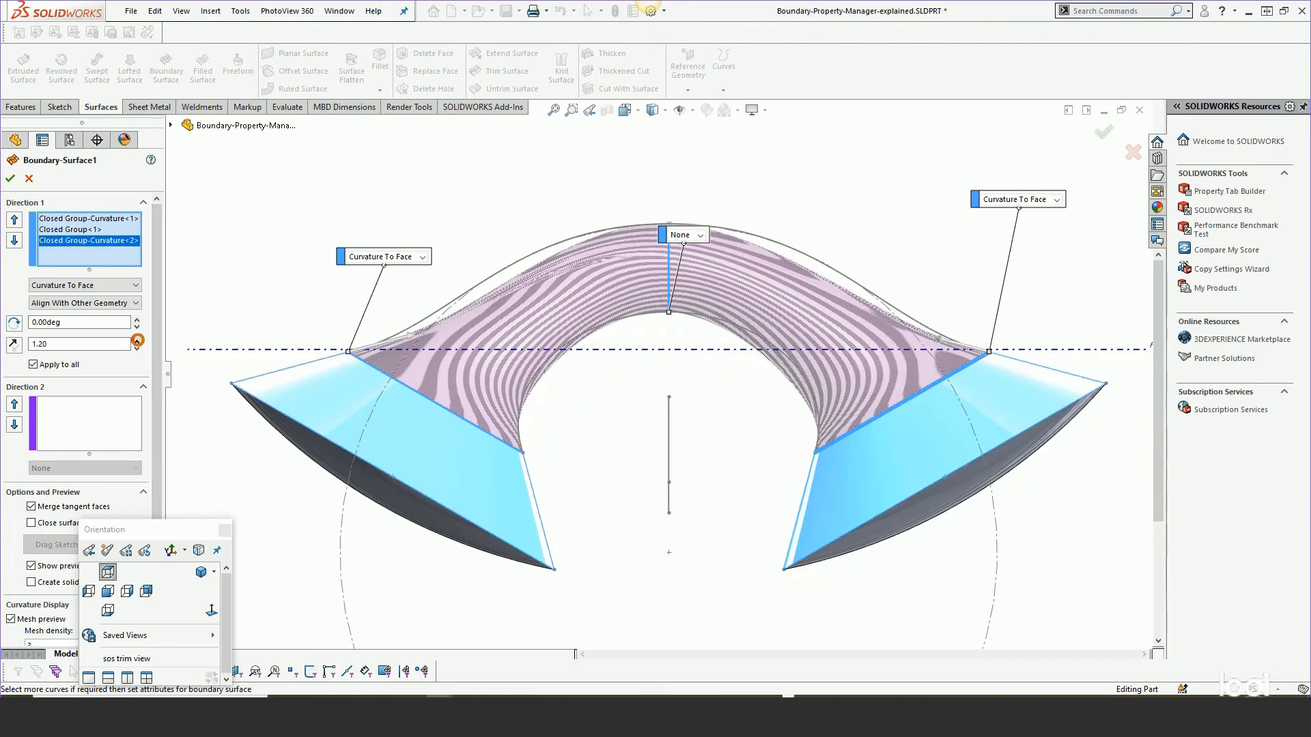
left_click(137, 340)
left_click(137, 340)
left_click(137, 340)
left_click(137, 340)
left_click(137, 340)
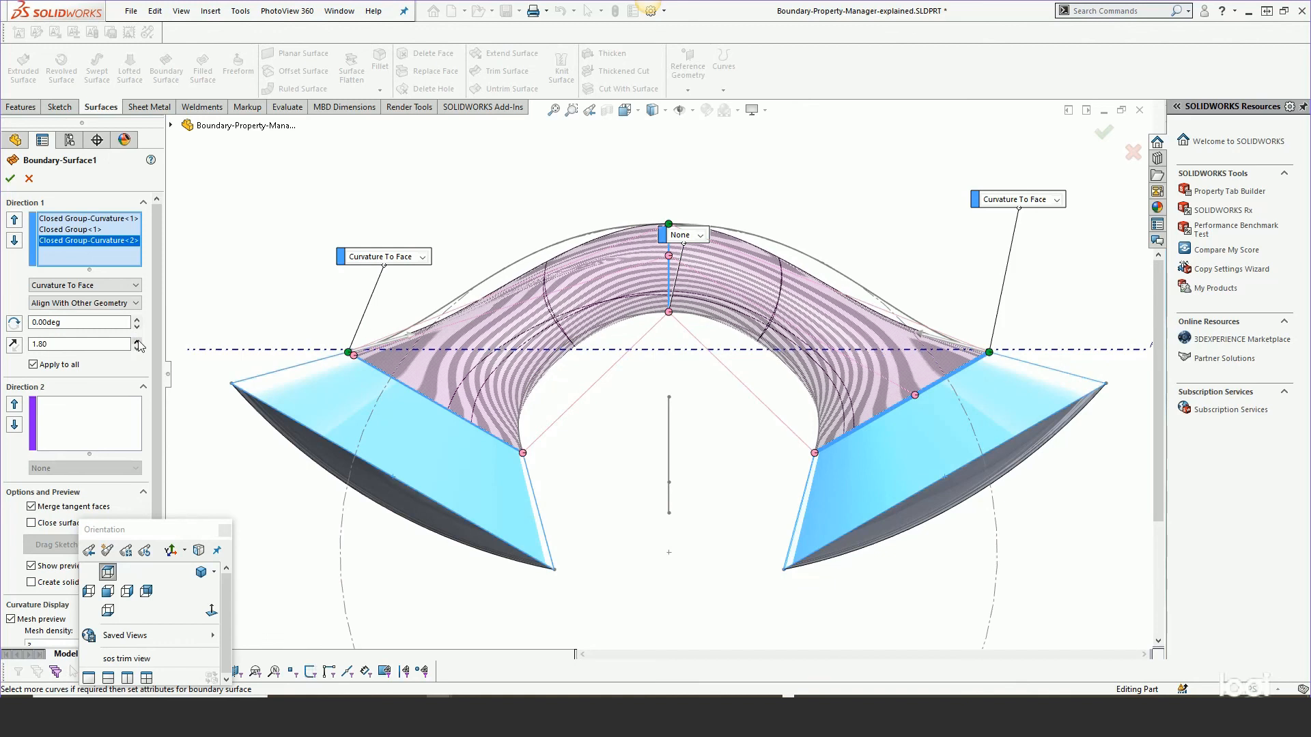
left_click(137, 340)
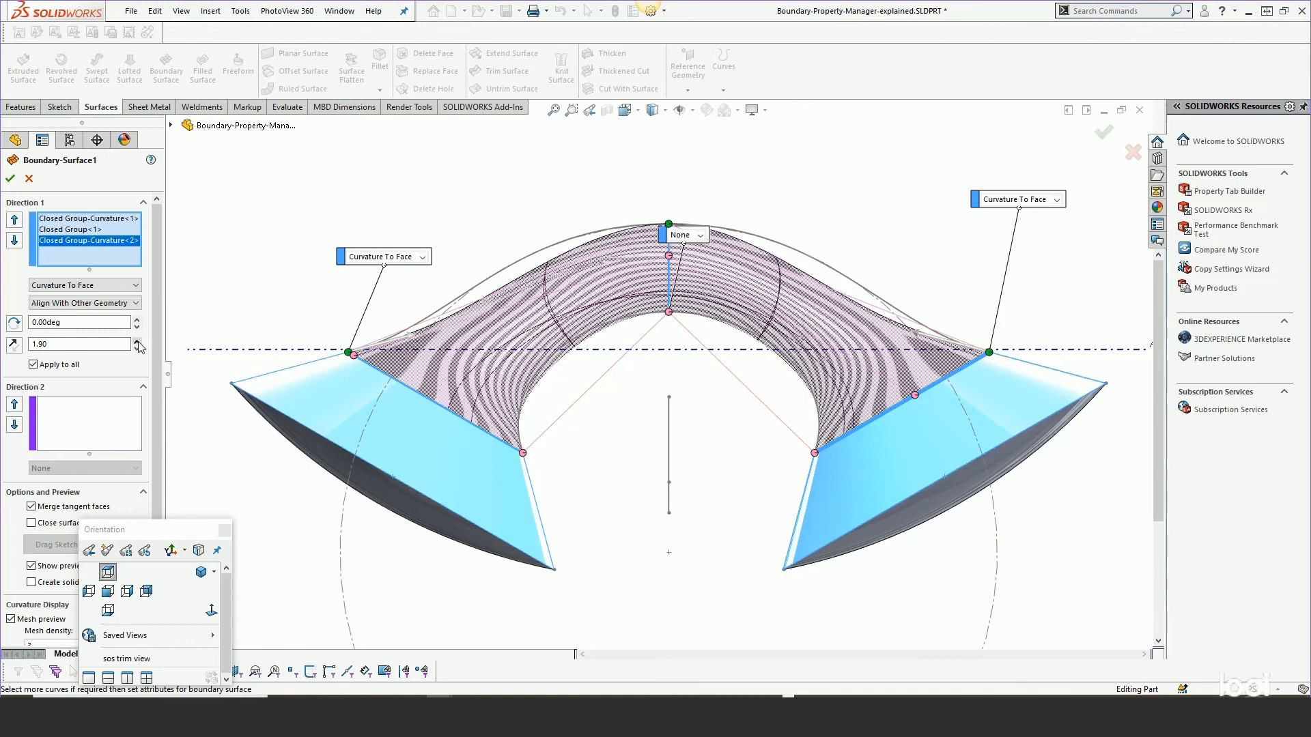
Set the tangent influence of Closed Group-Curvature<1> to 1.90.
left_click(75, 219)
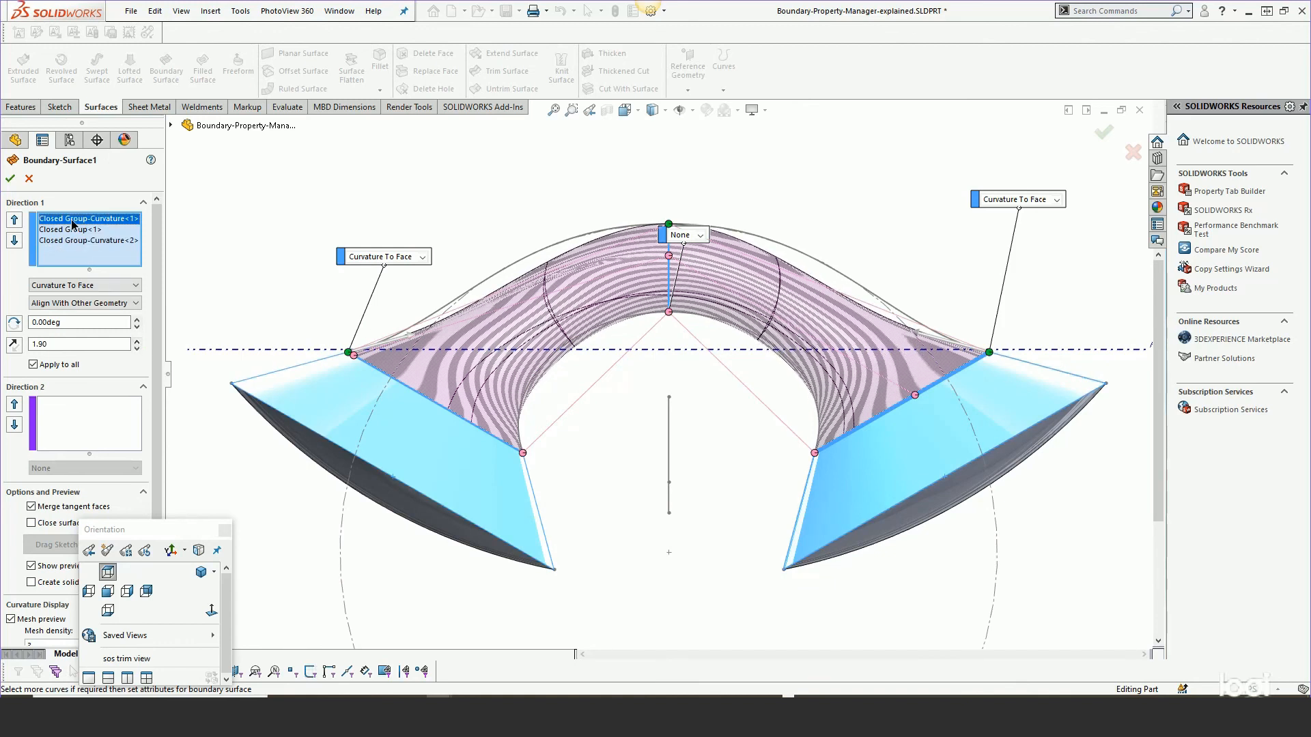
left_click(137, 347)
left_click(137, 348)
left_click(138, 341)
left_click(137, 341)
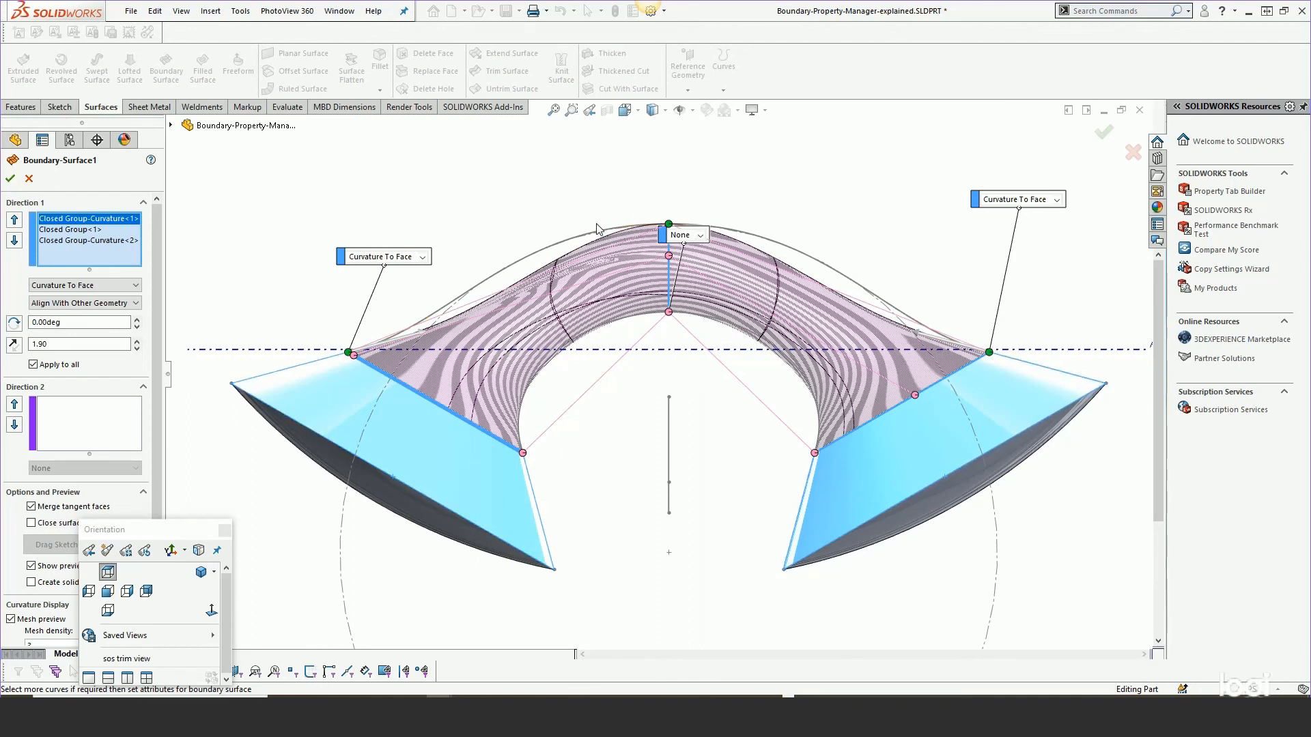
Set the middle Closed Group<1> profile's end constraint to Normal To Profile.
left_click_drag(676, 249, 623, 419)
left_click(657, 399)
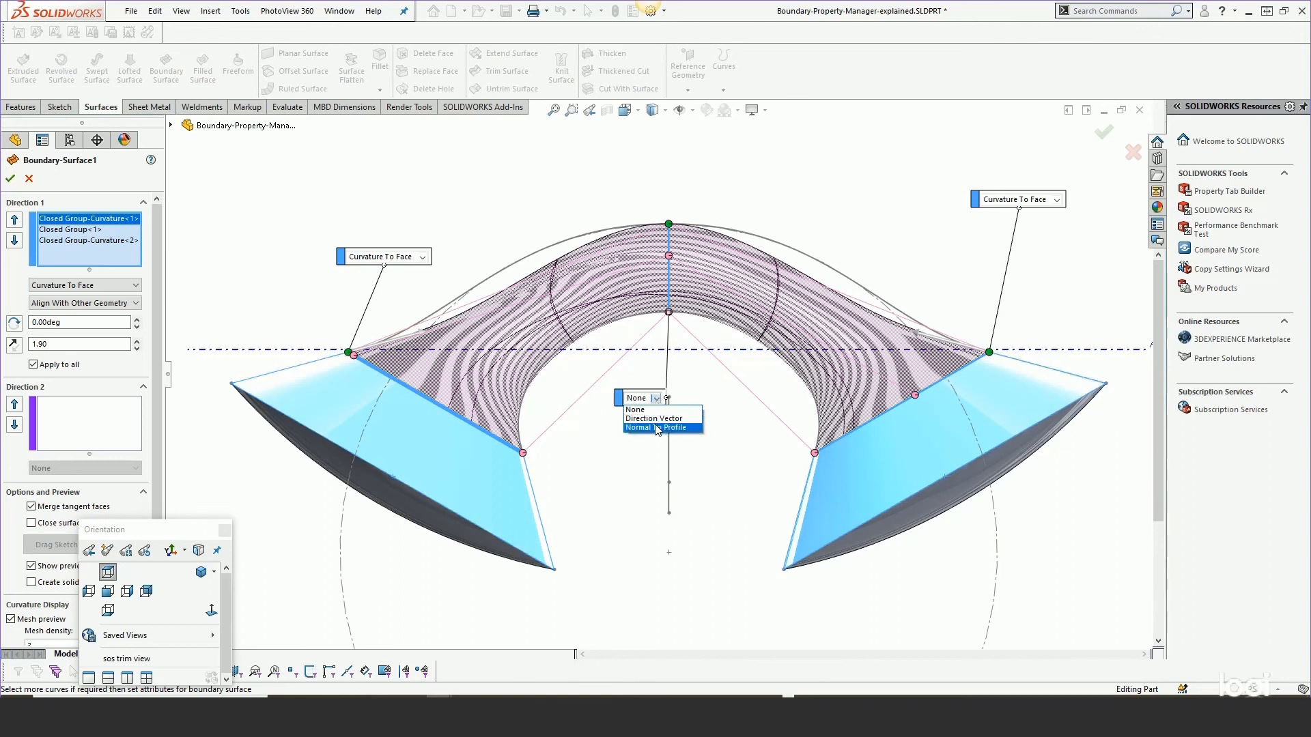
left_click(656, 427)
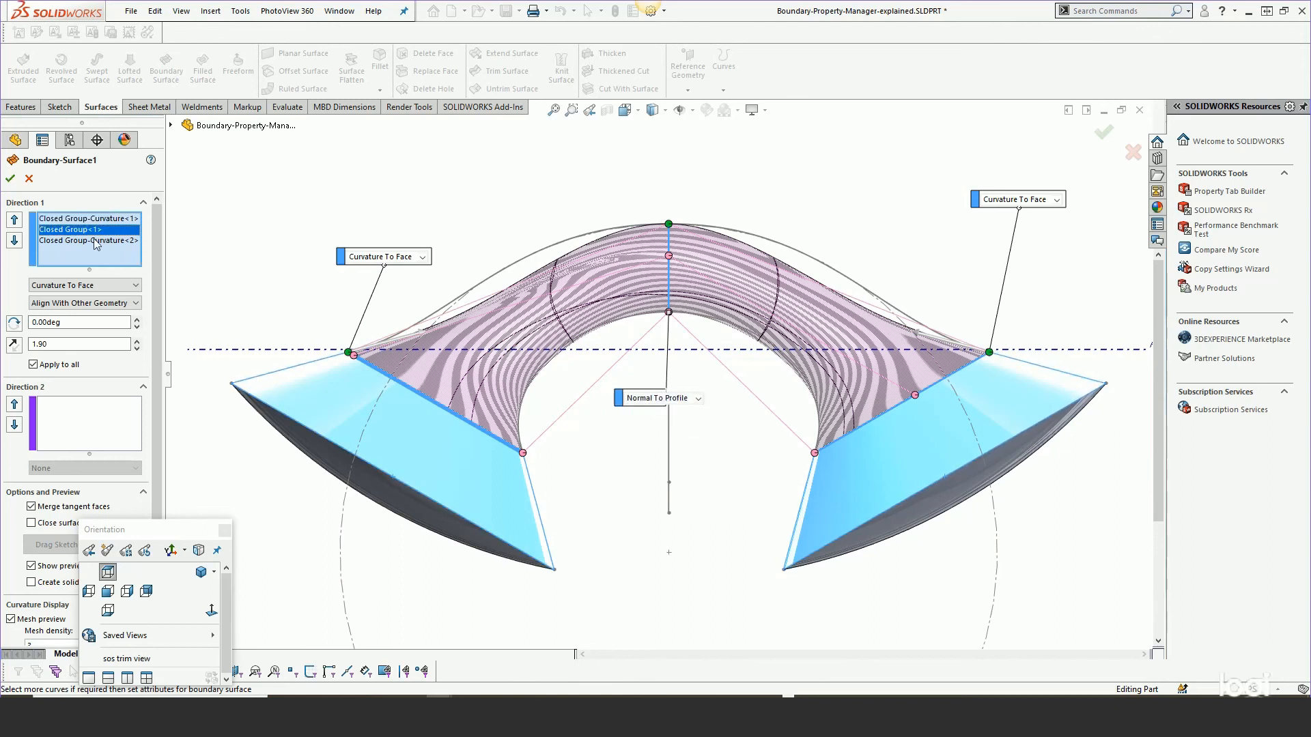
left_click(70, 229)
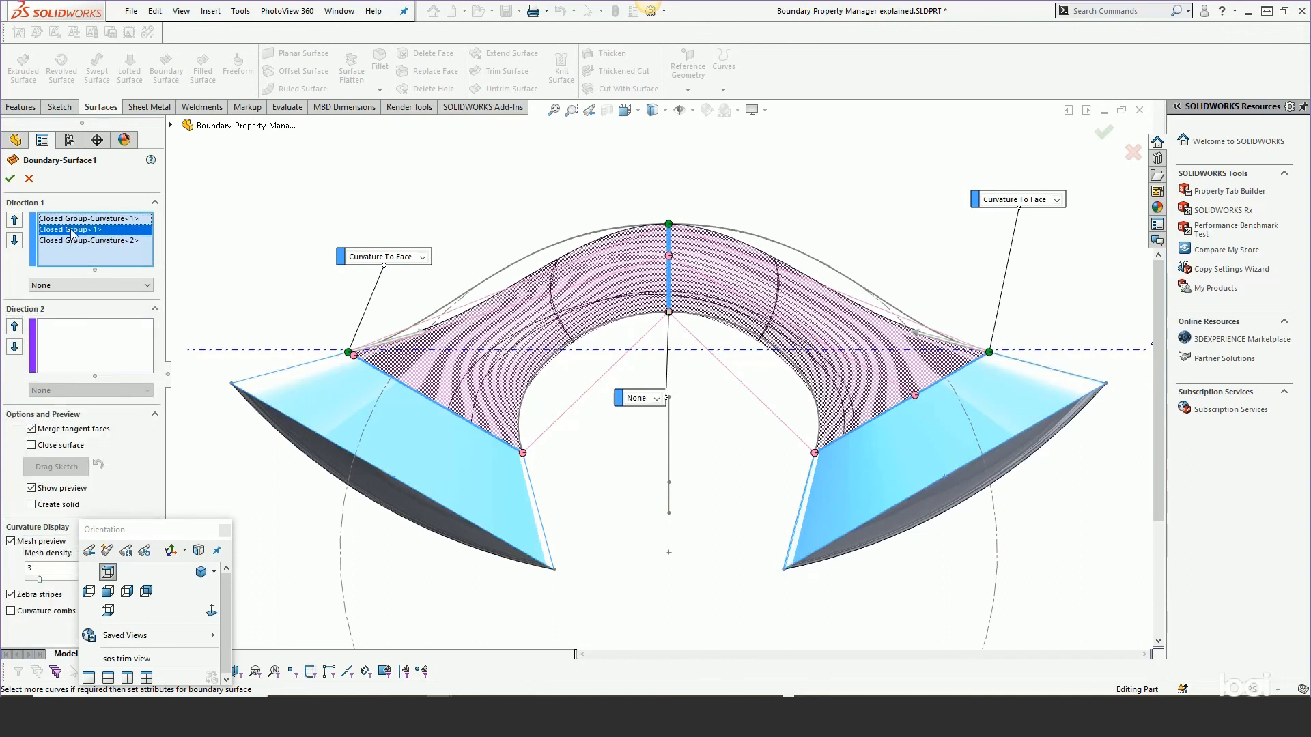
left_click(655, 400)
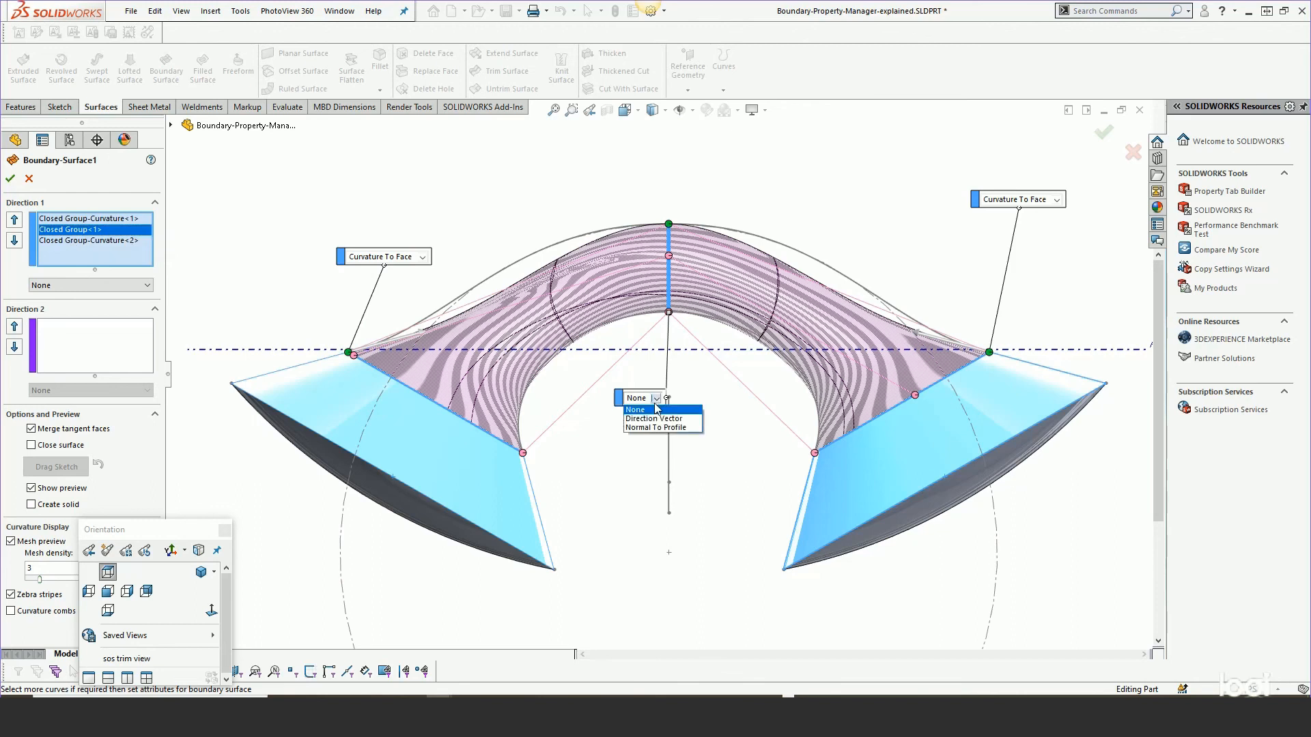
left_click(655, 426)
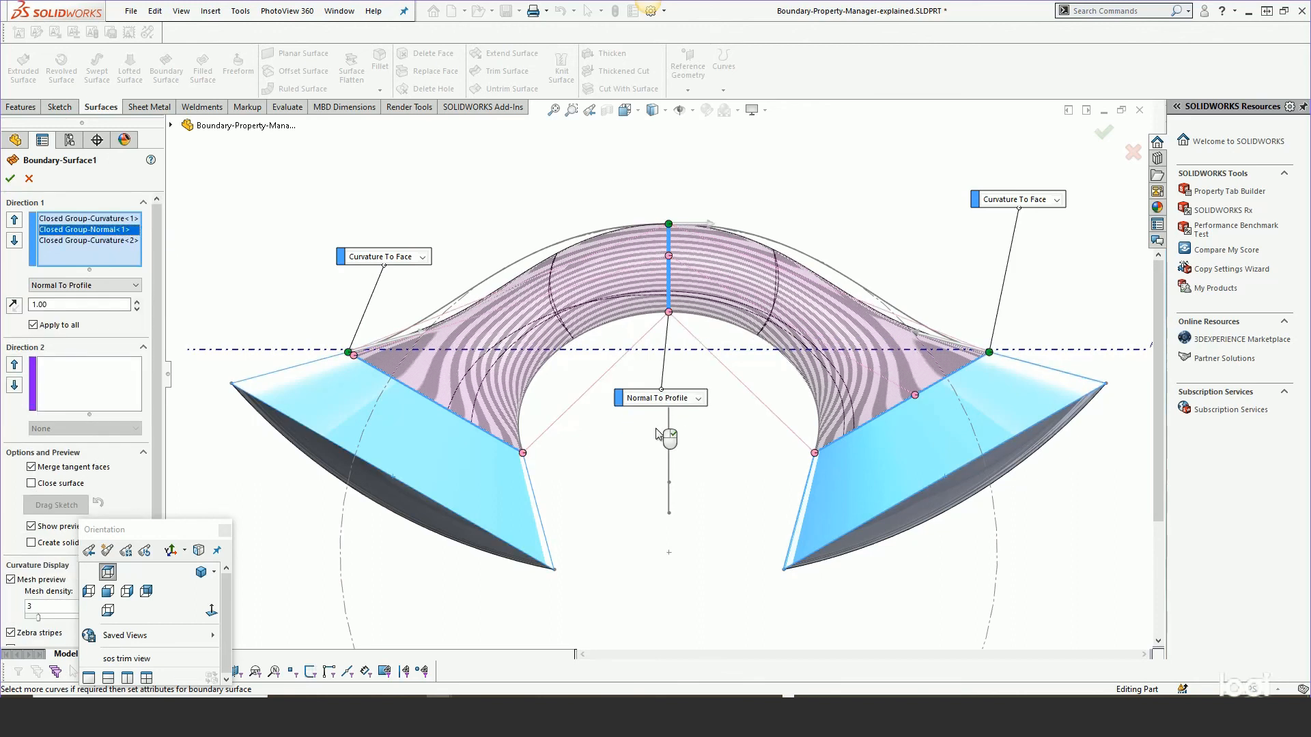
Set the Normal To Profile tangent influence to 1.20.
left_click(137, 302)
left_click(137, 301)
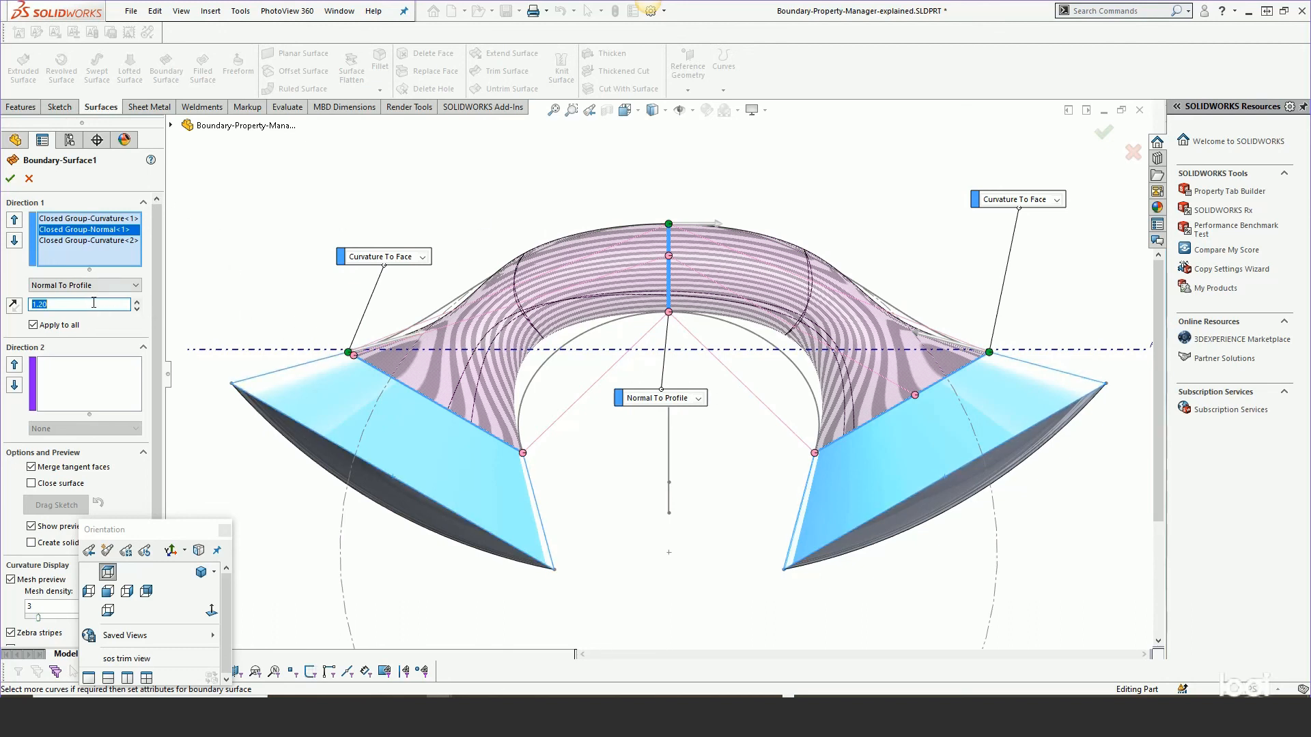
scroll(152, 231, "down", 2)
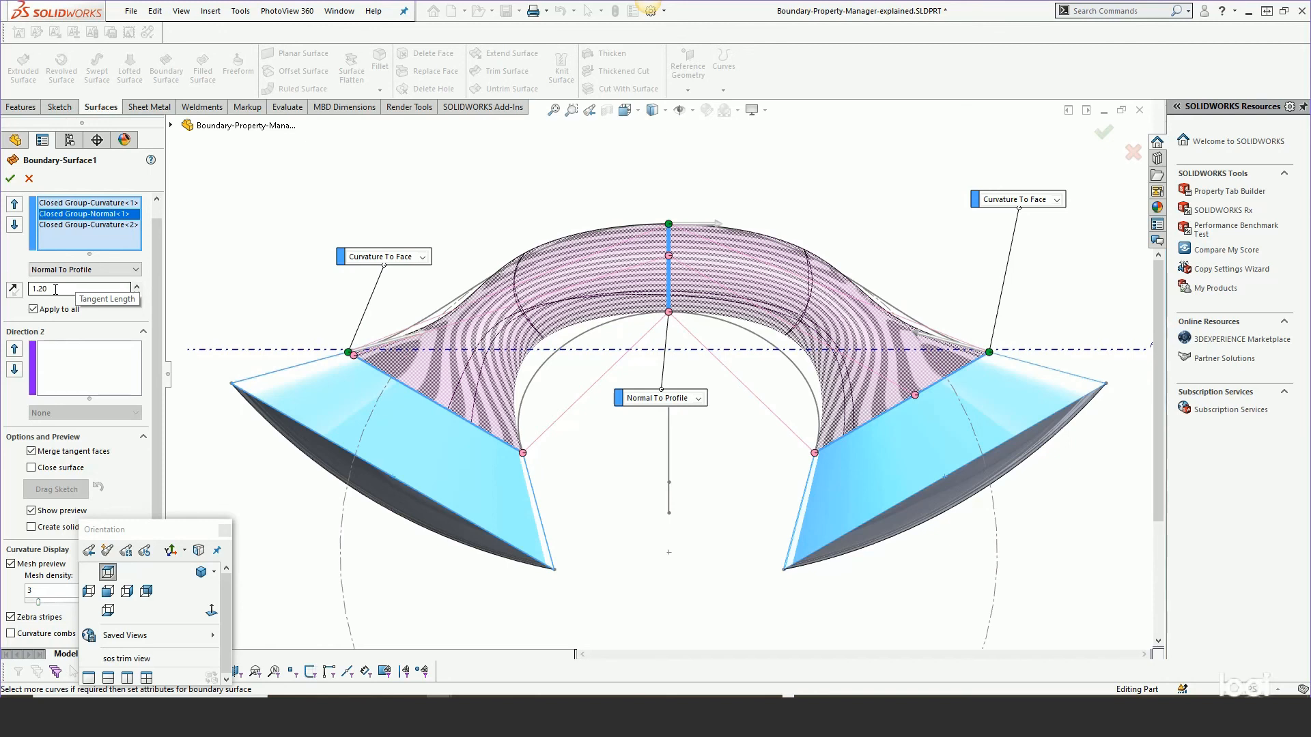
Add the two partial curves to Direction 2 as open groups.
left_click(80, 359)
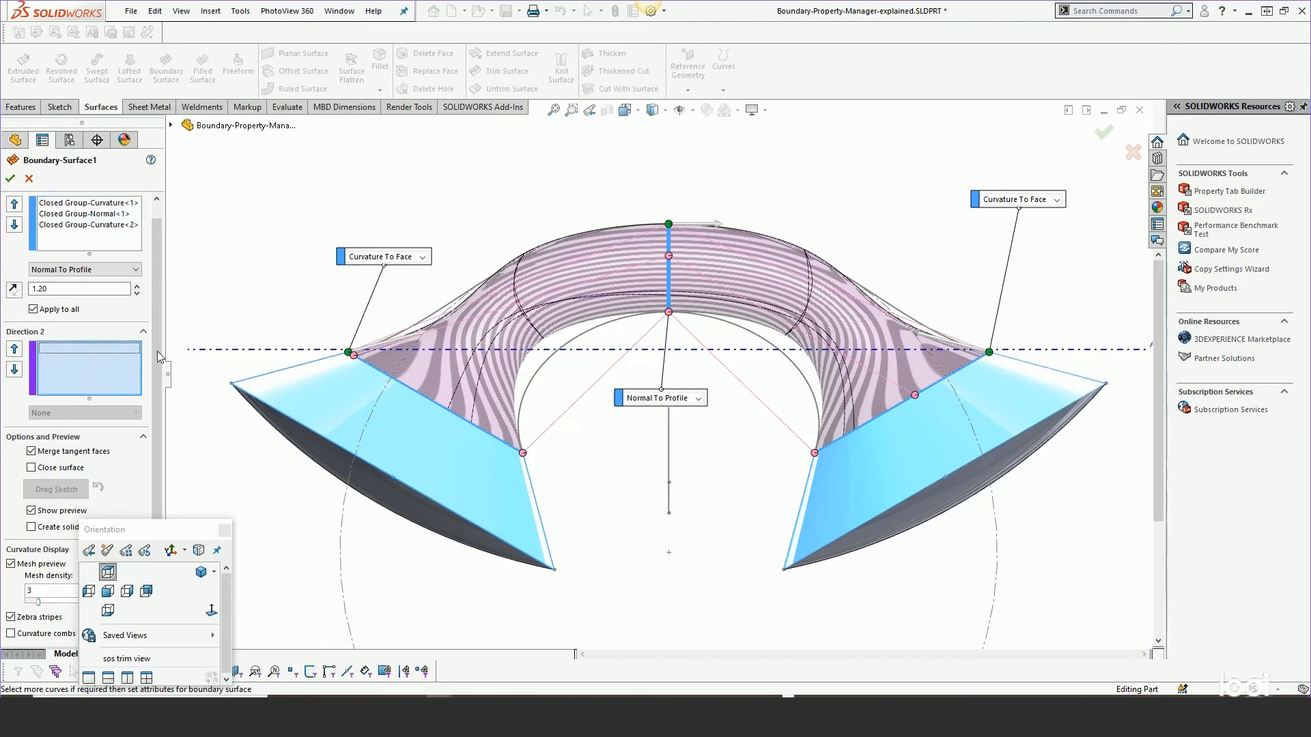
left_click(432, 317)
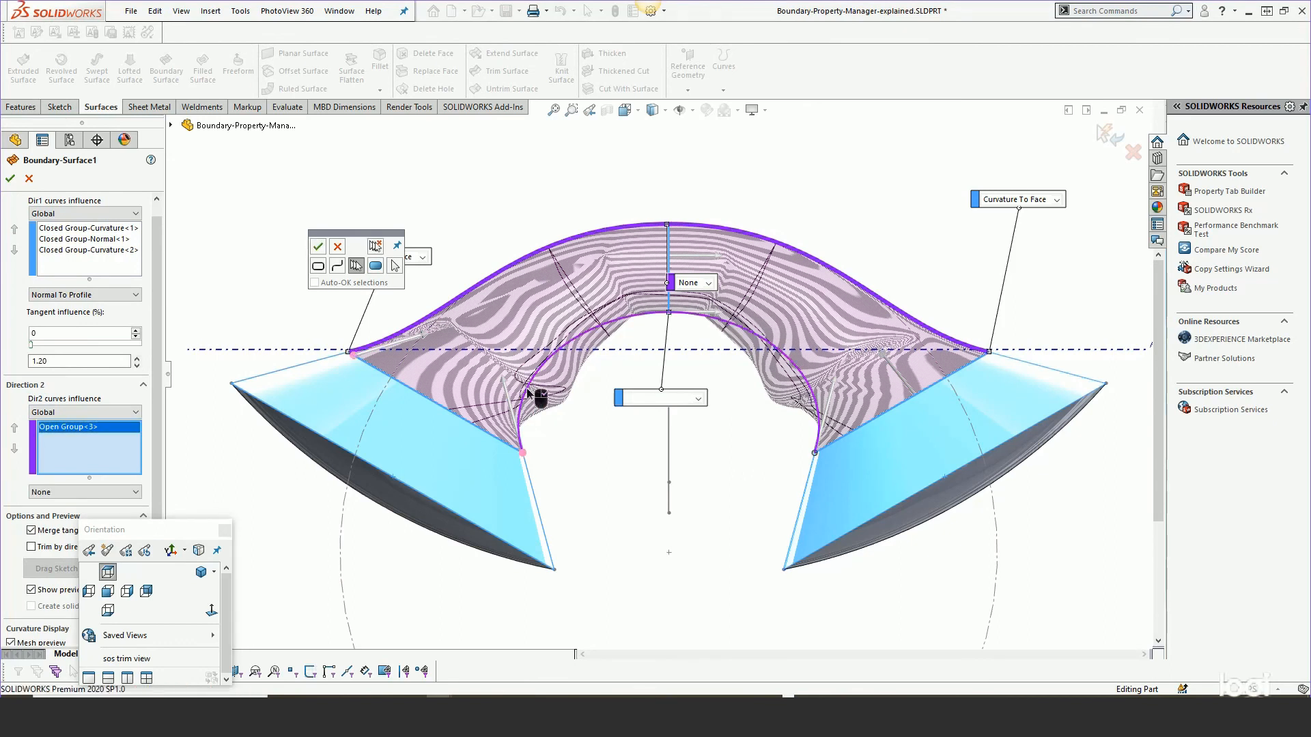
left_click(526, 388)
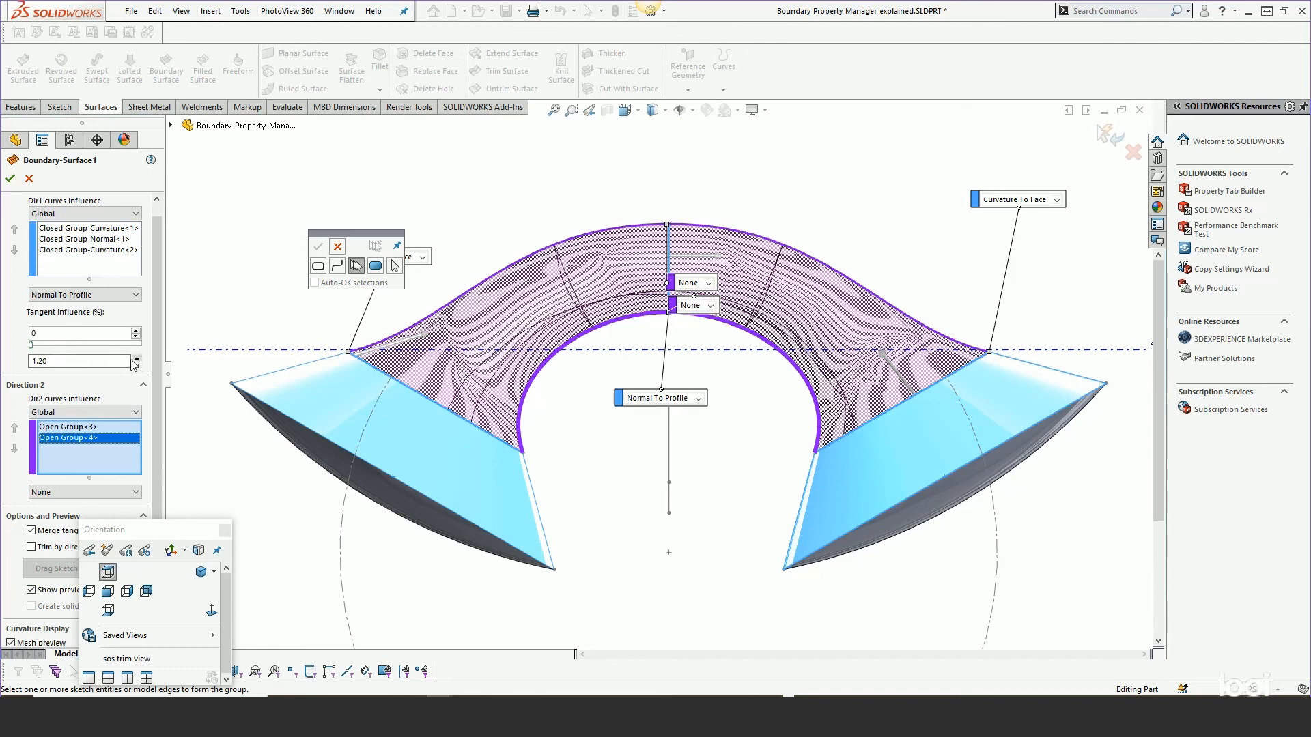
Inspect the settings of Closed Group-Curvature<2> and Closed Group-Normal<1> in Direction 1.
left_click(57, 249)
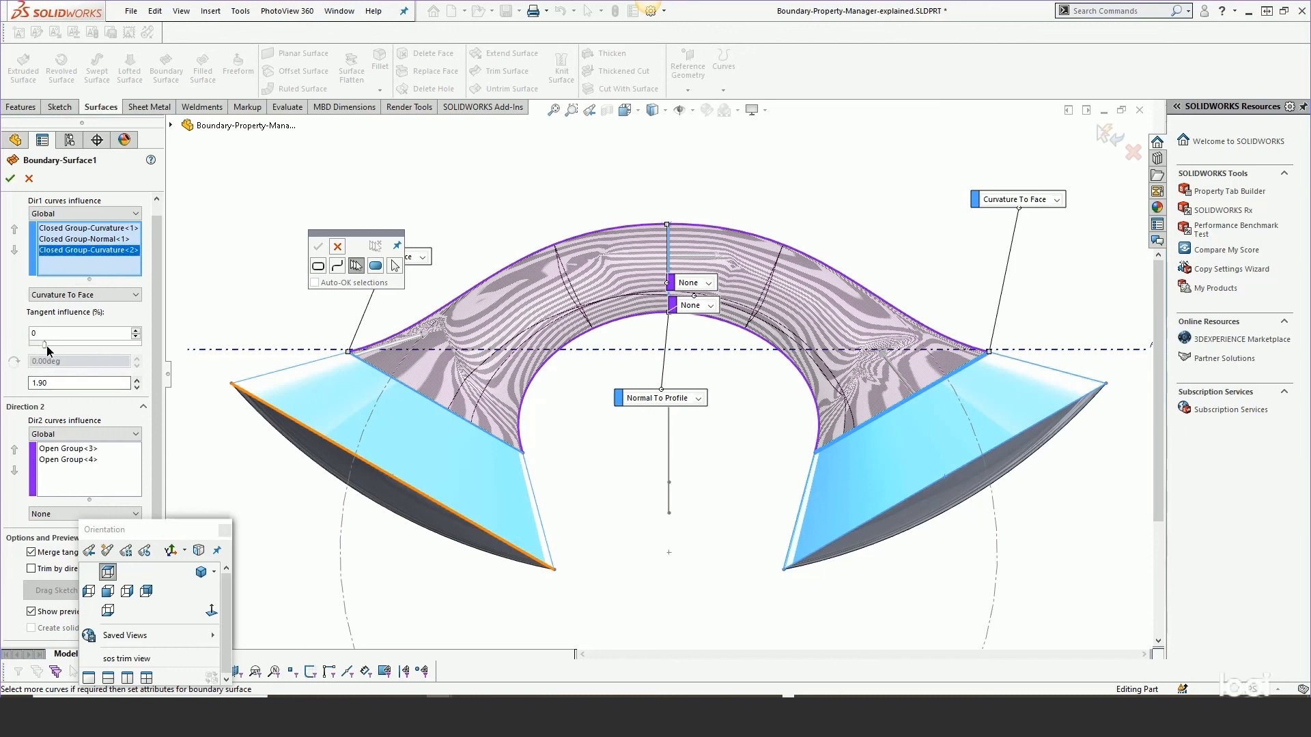
left_click_drag(62, 345, 6, 344)
left_click(59, 241)
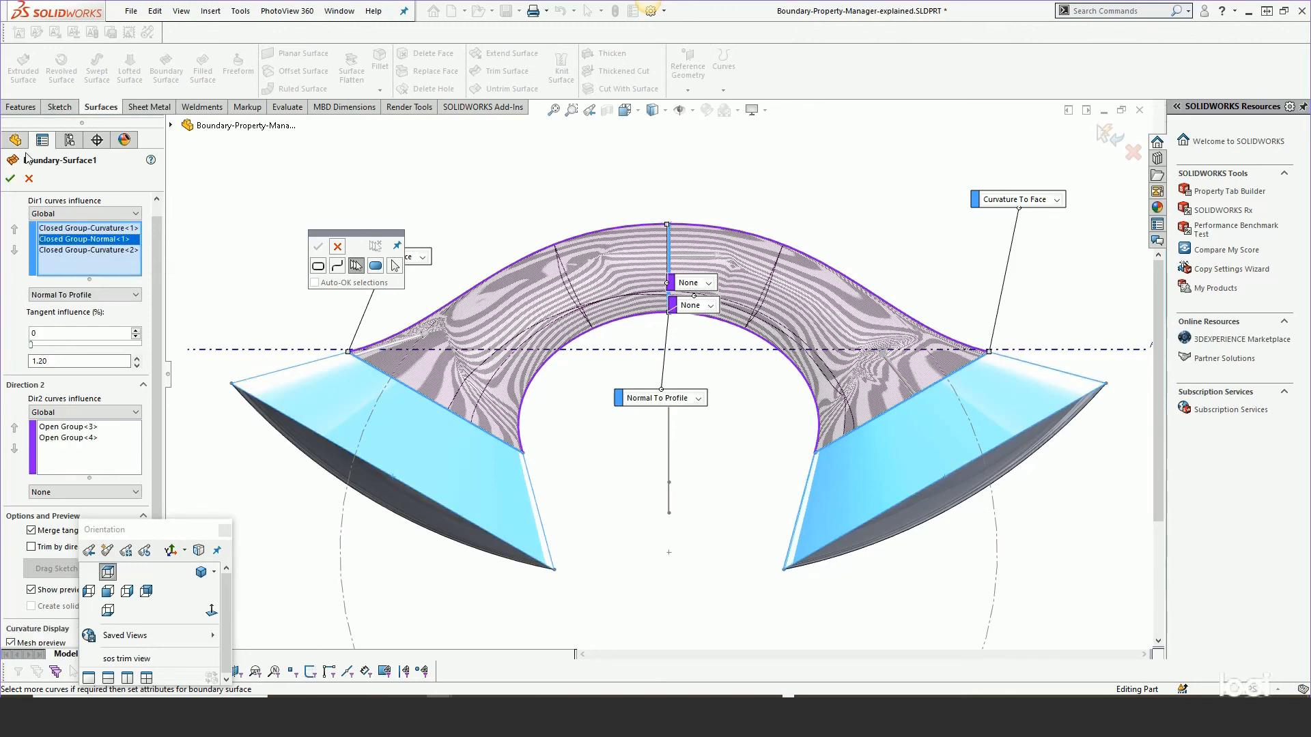
Cancel the Boundary-Surface1 edit and roll the feature tree forward to its end.
left_click(28, 180)
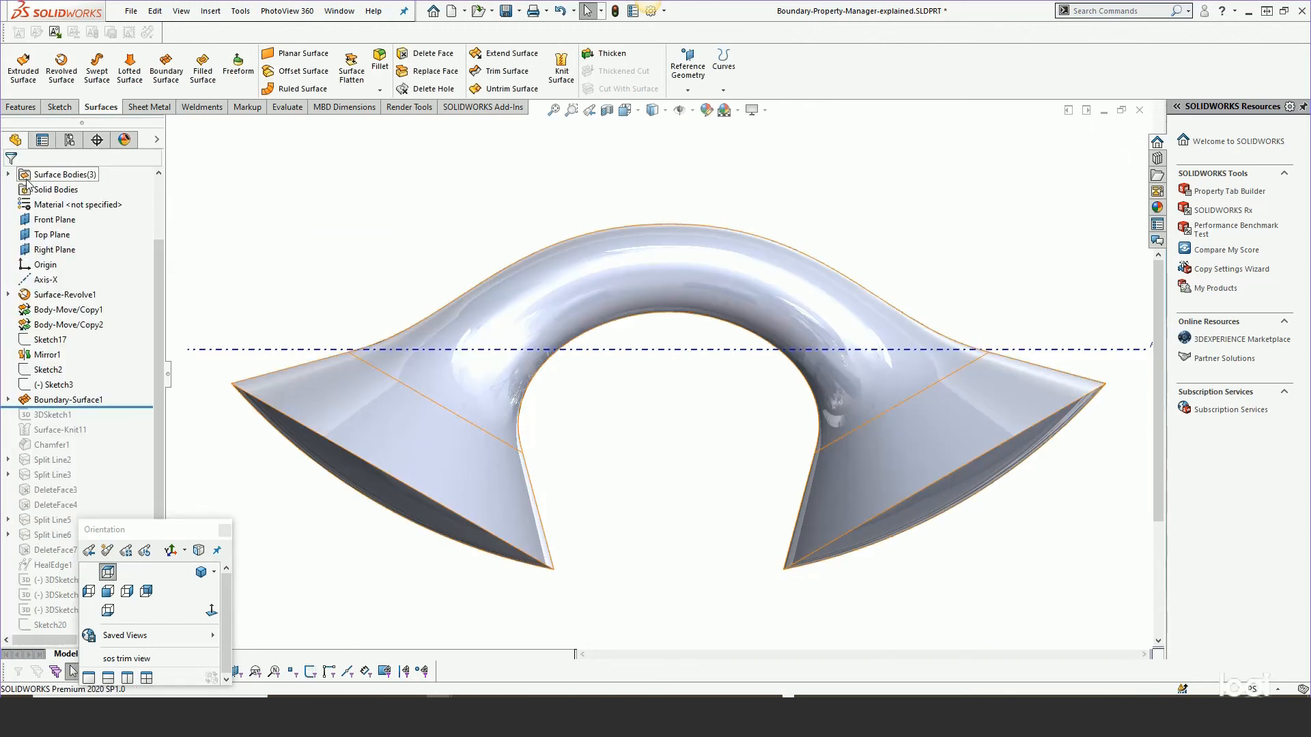
middle_click_drag(482, 456, 457, 279)
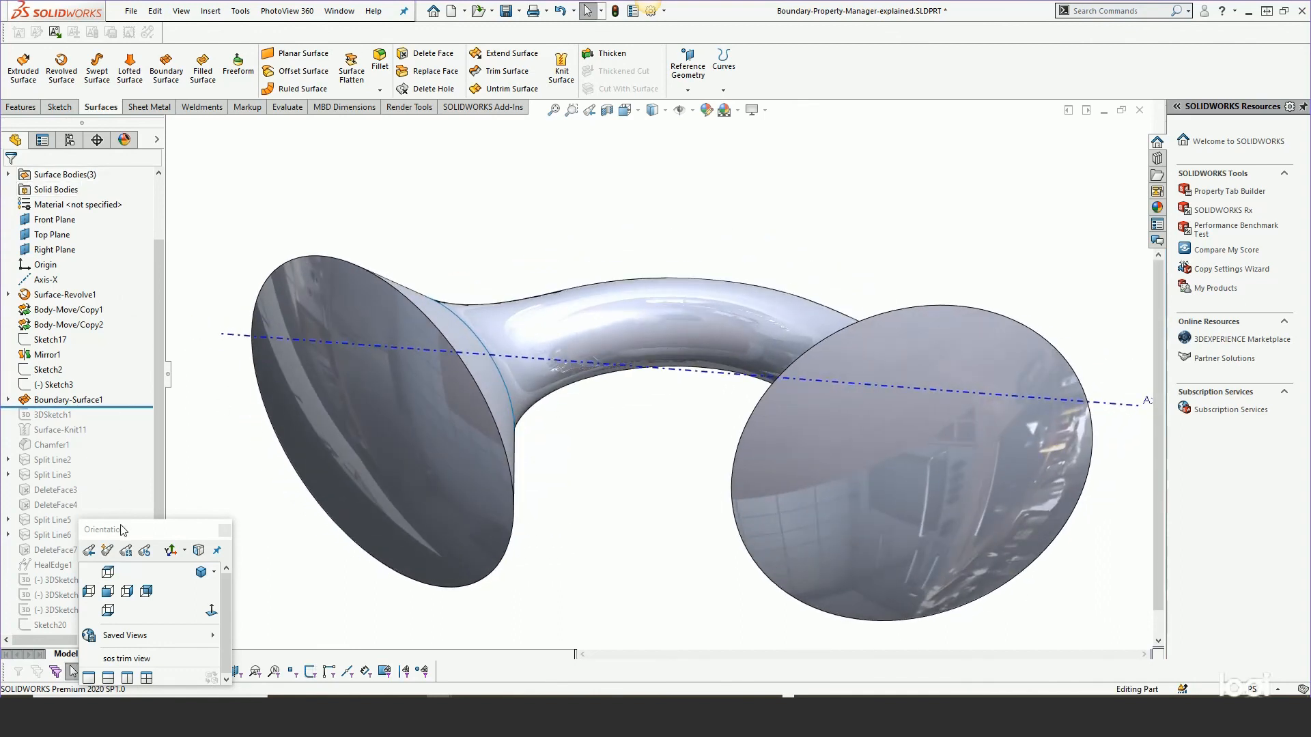
left_click_drag(123, 530, 241, 519)
left_click_drag(115, 407, 118, 649)
scroll(328, 336, "up", 2)
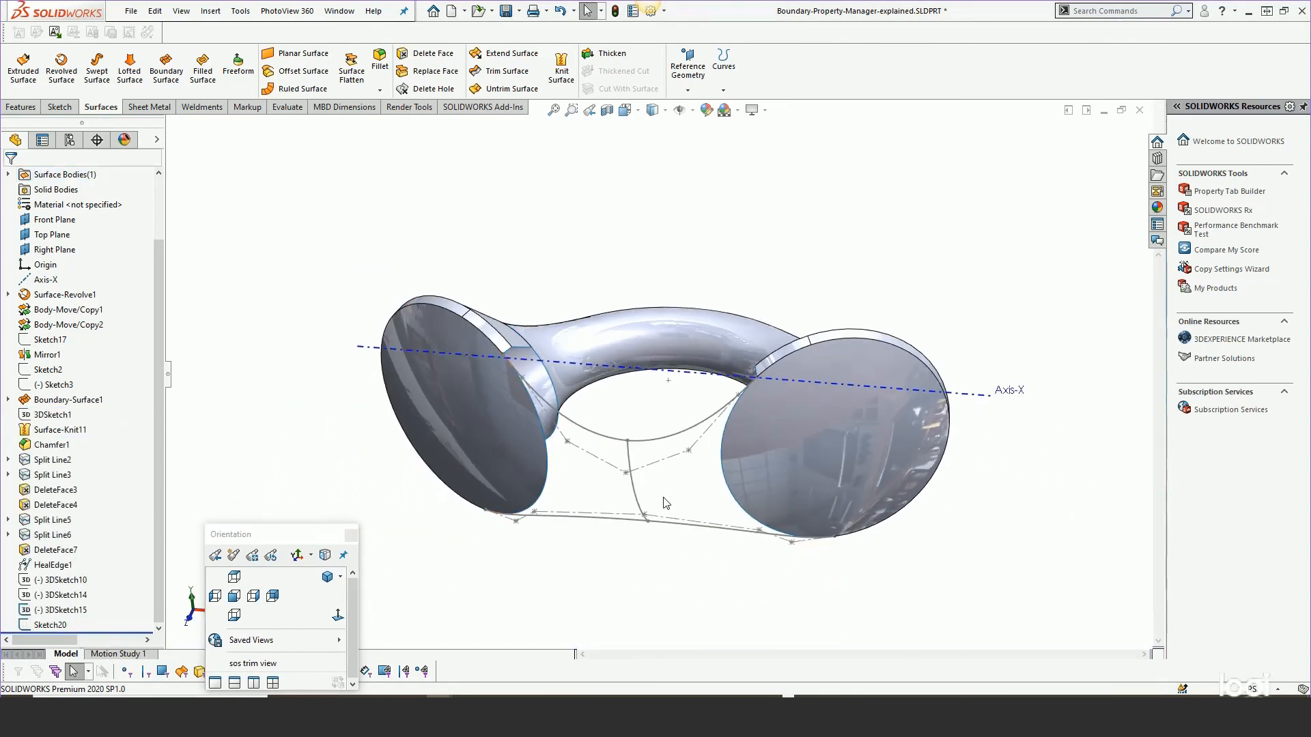
scroll(656, 491, "down", 1)
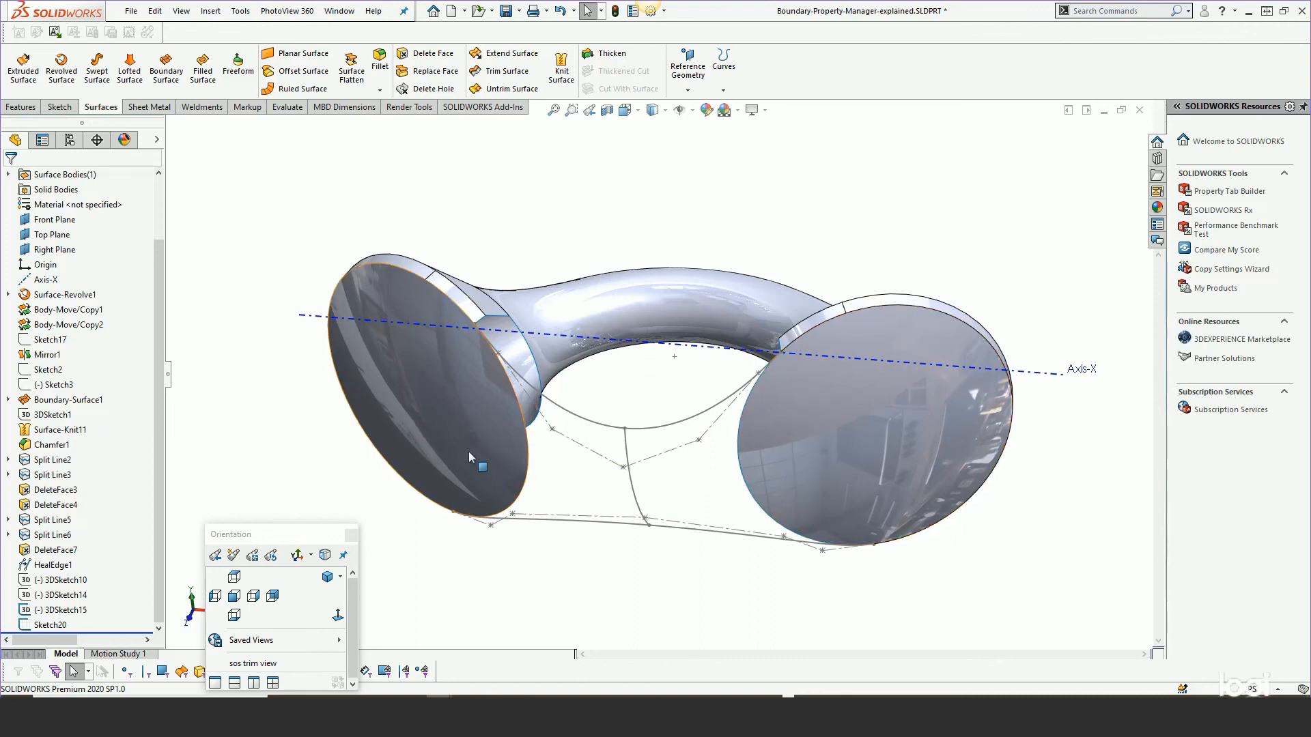
Start a Boundary Surface and add the left and right disc edges to Direction 1 as two open groups.
left_click(166, 68)
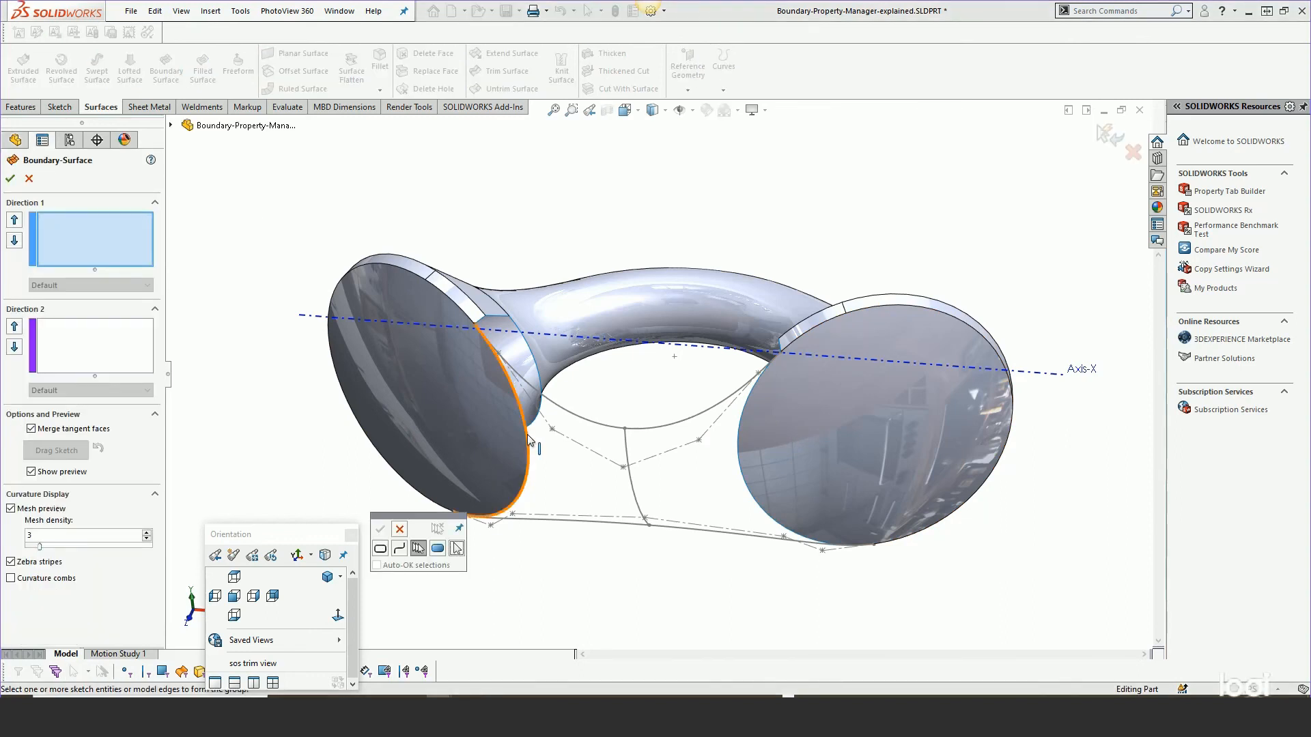
left_click(529, 440)
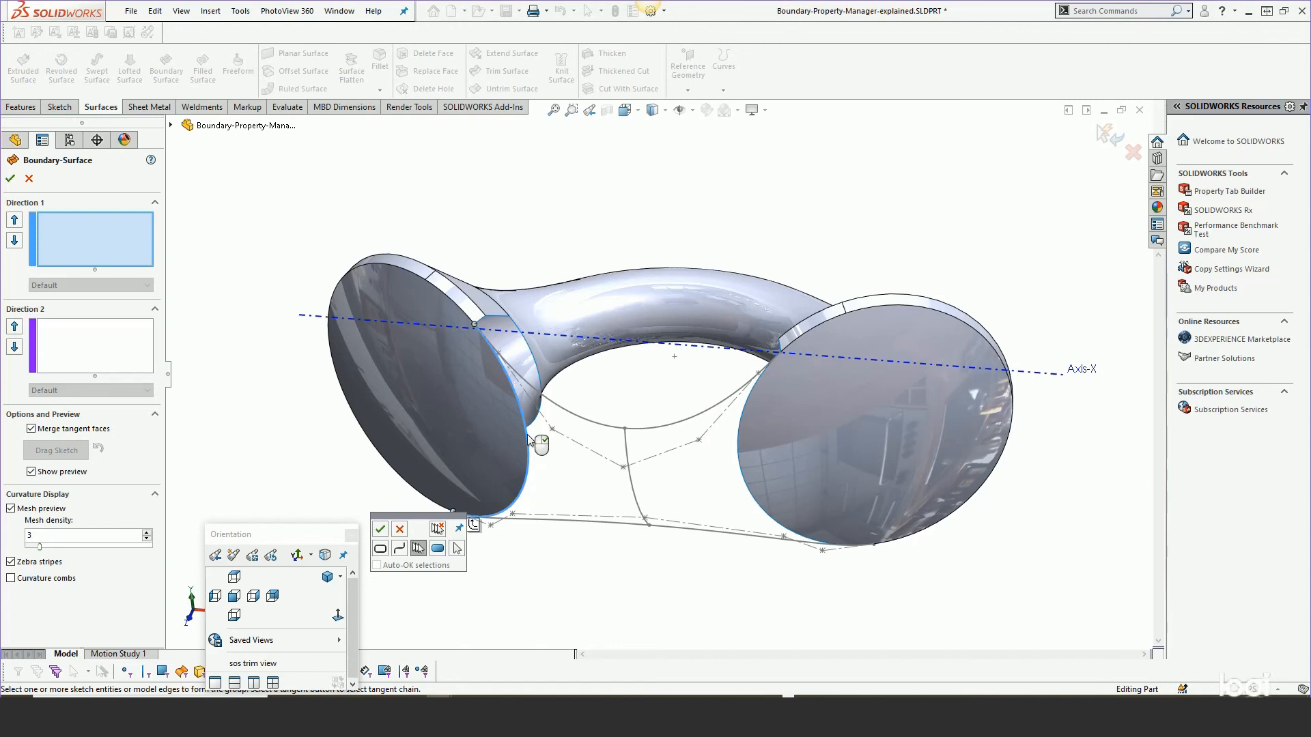
right_click(529, 440)
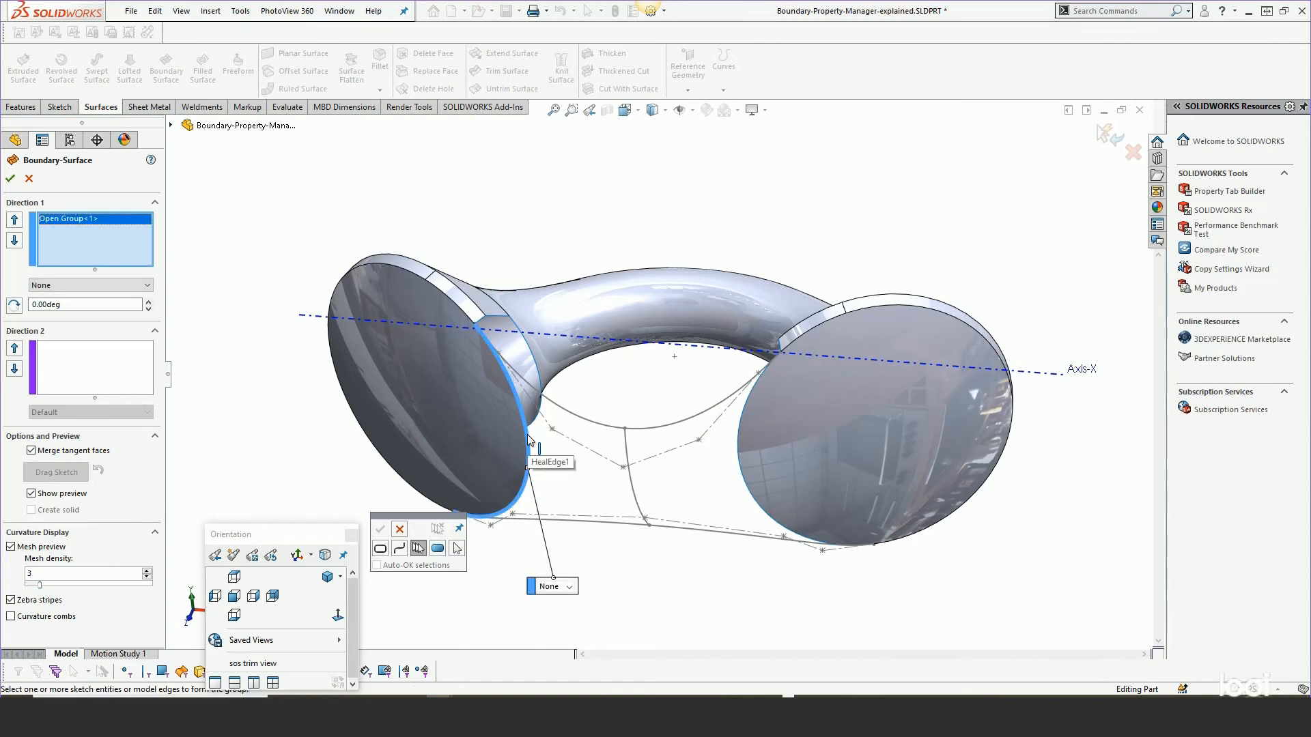
left_click(738, 441)
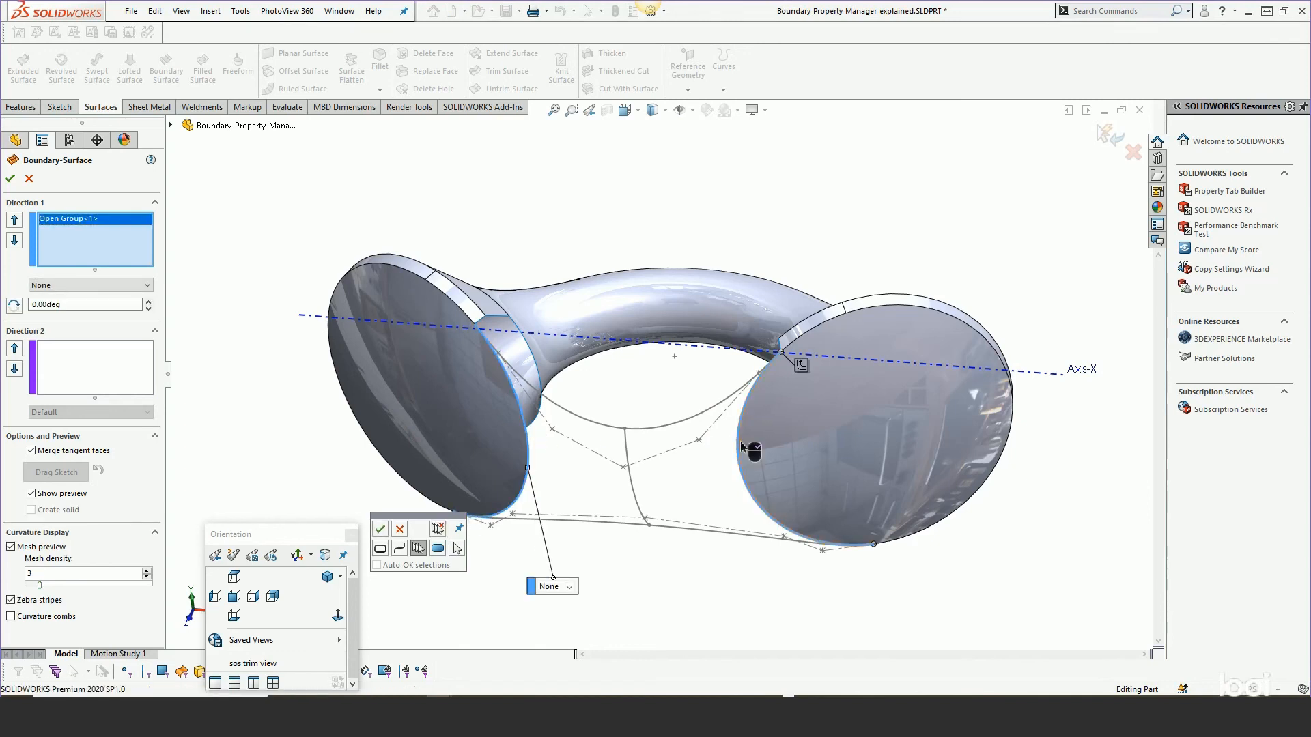
right_click(740, 441)
middle_click_drag(696, 445, 600, 263)
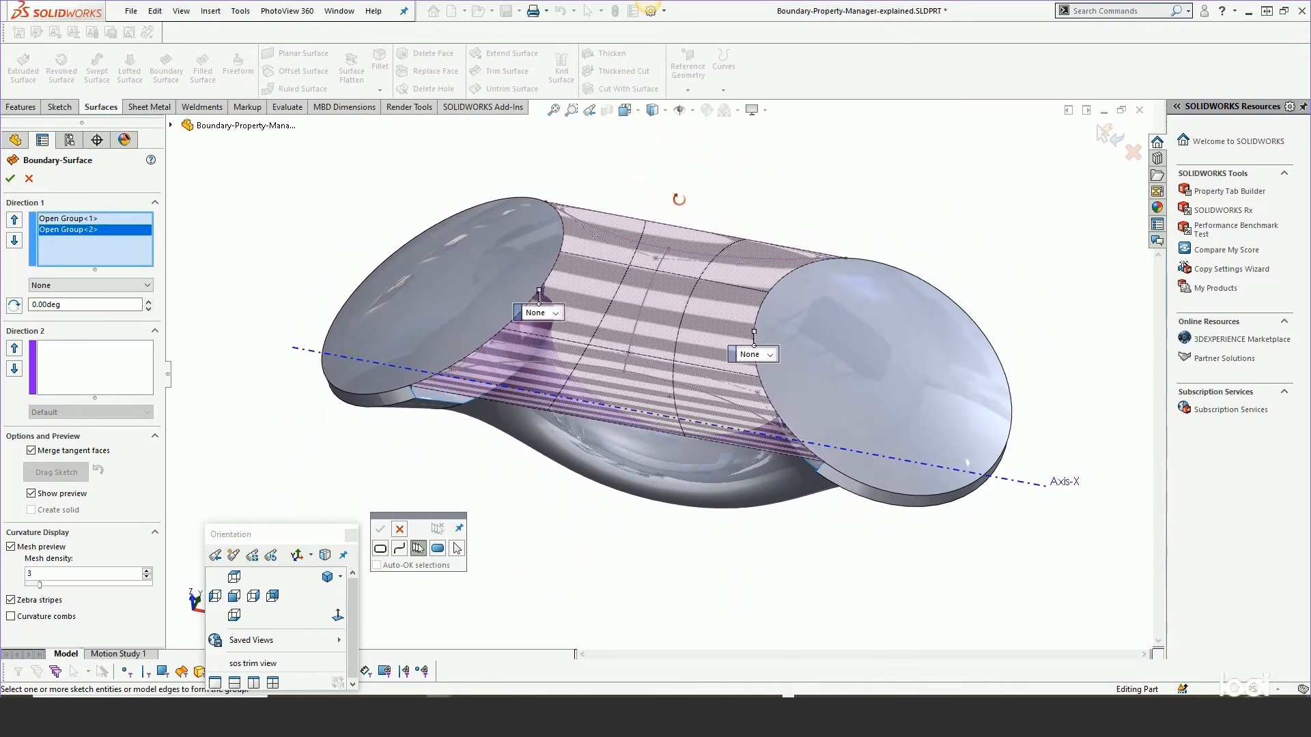
Set the end constraints of both disc edge groups to Curvature To Face.
left_click(555, 313)
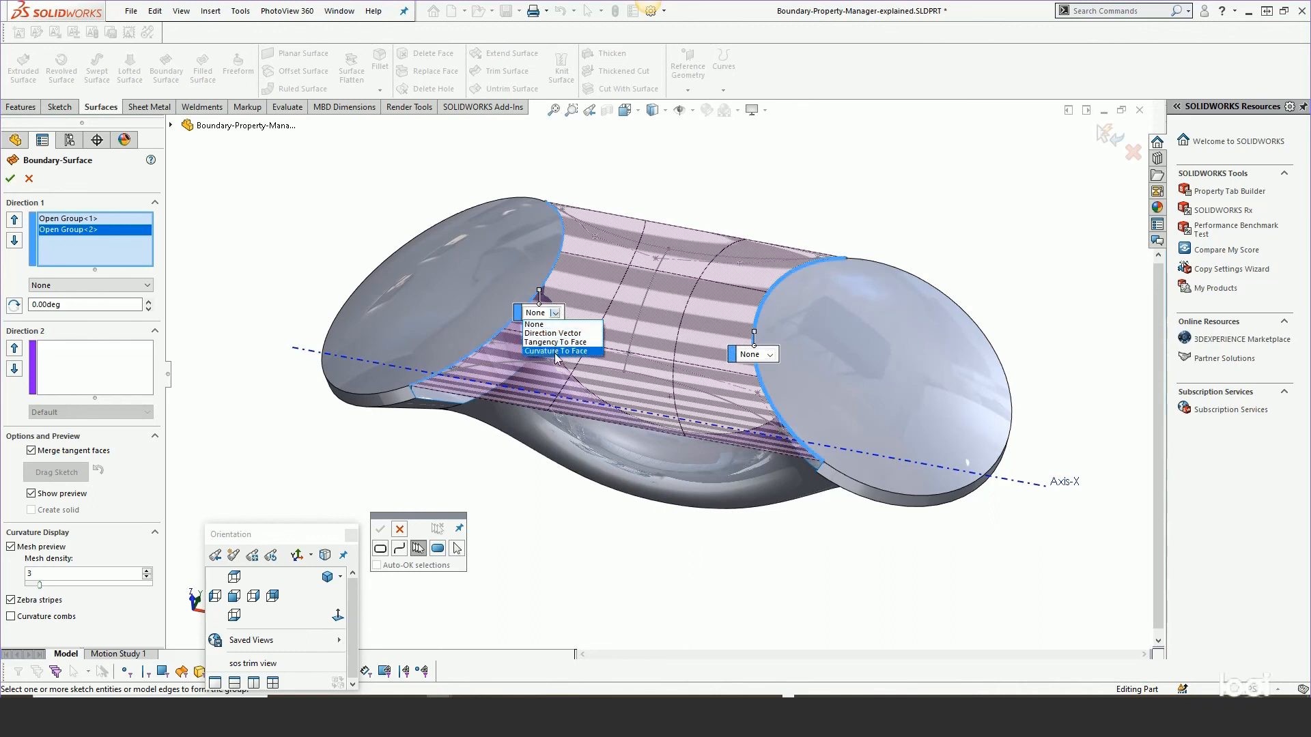
left_click(557, 352)
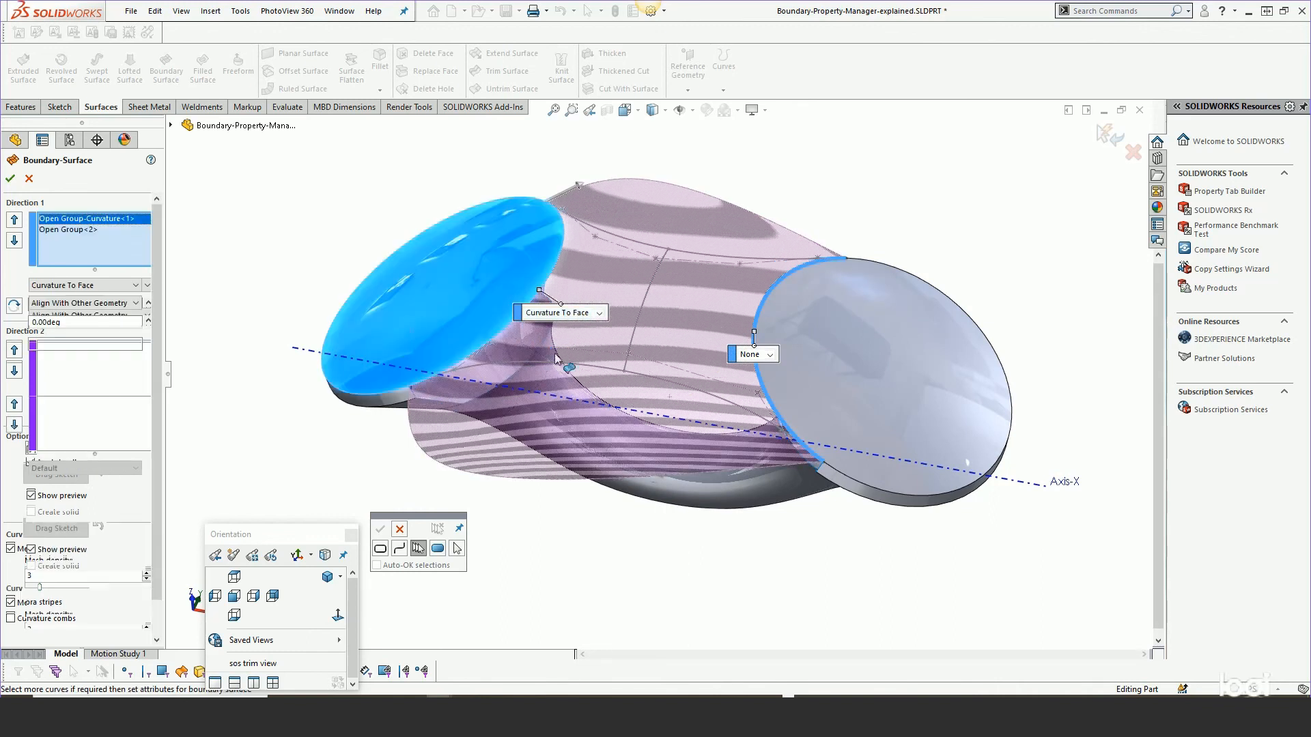
left_click(770, 355)
left_click(769, 396)
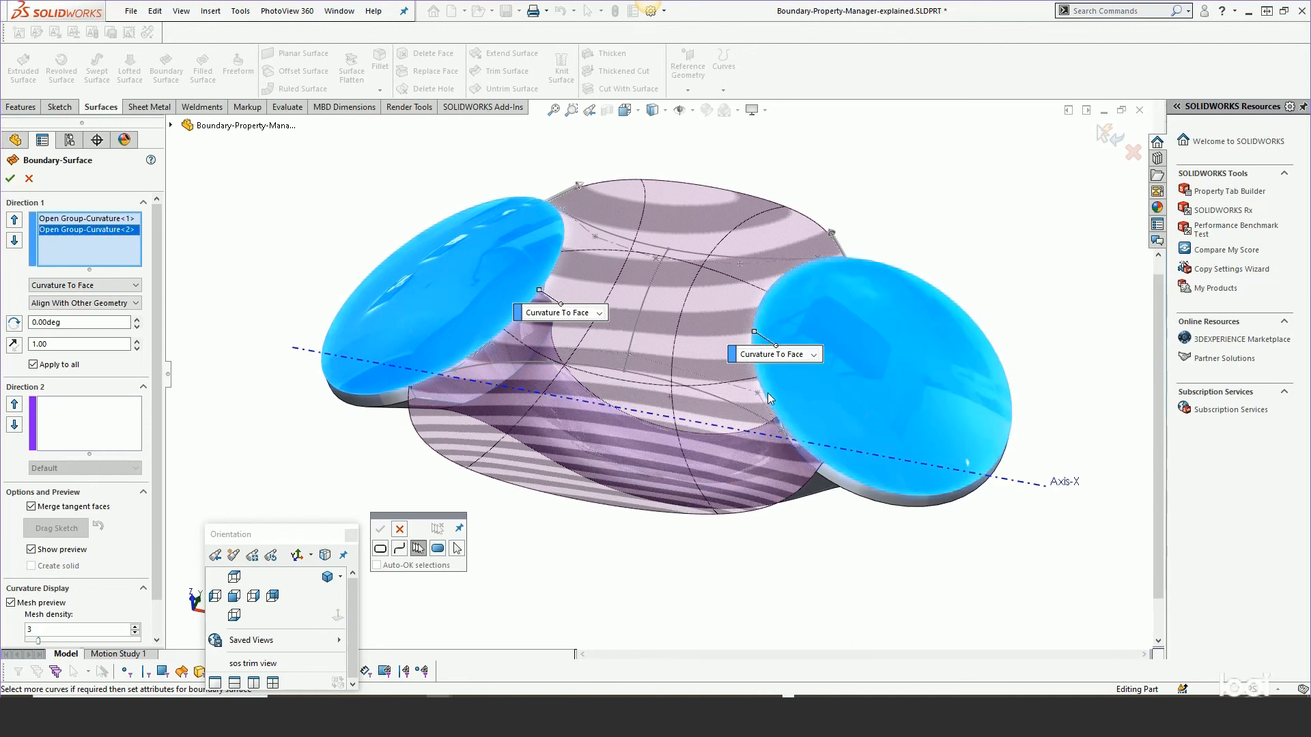
Set both Curvature To Face groups' alignment to Align With Iso Parameter and accept the boundary surface.
middle_click_drag(659, 335, 670, 460)
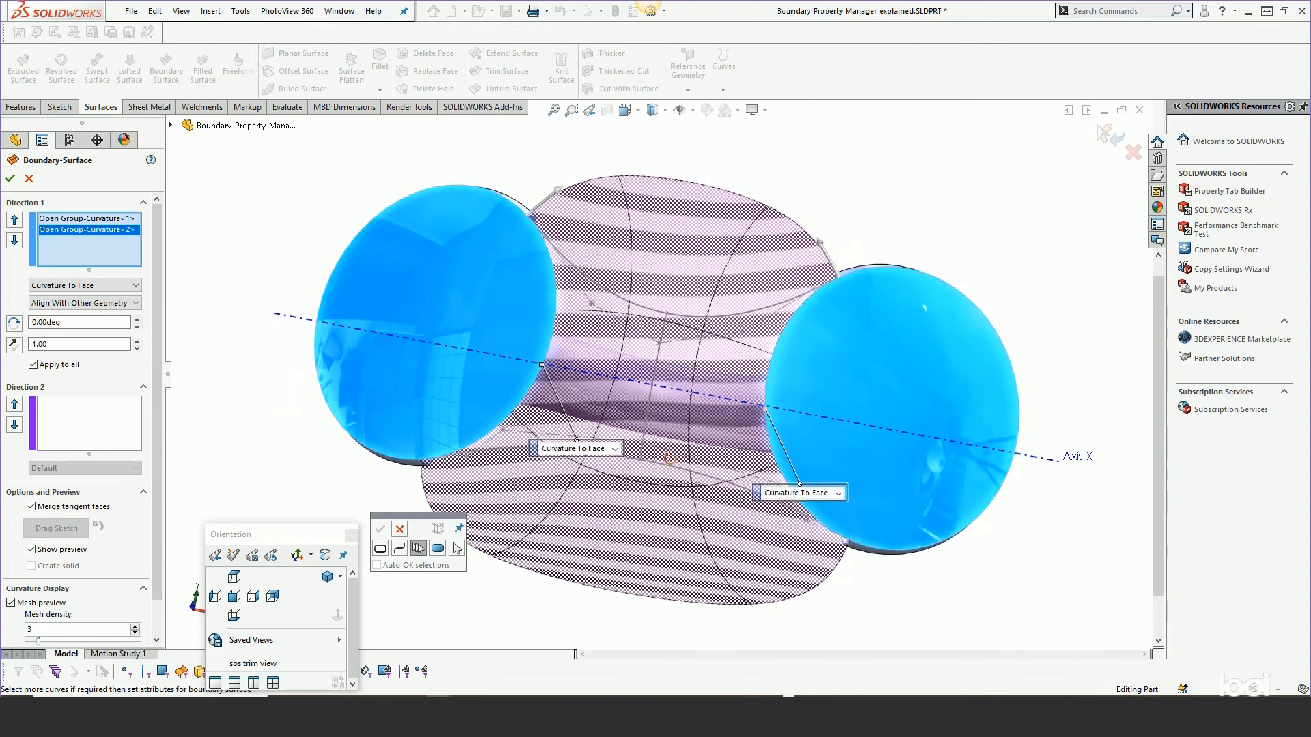
left_click_drag(418, 517, 274, 447)
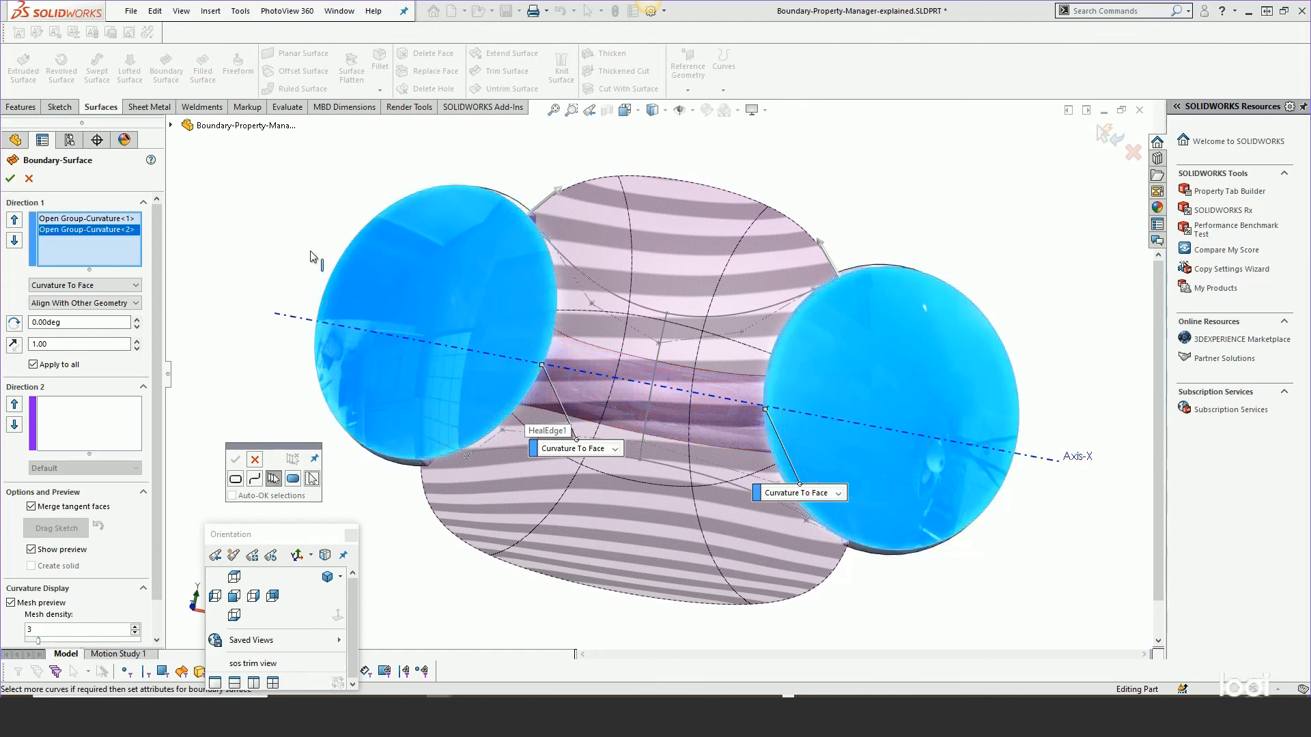
left_click(134, 303)
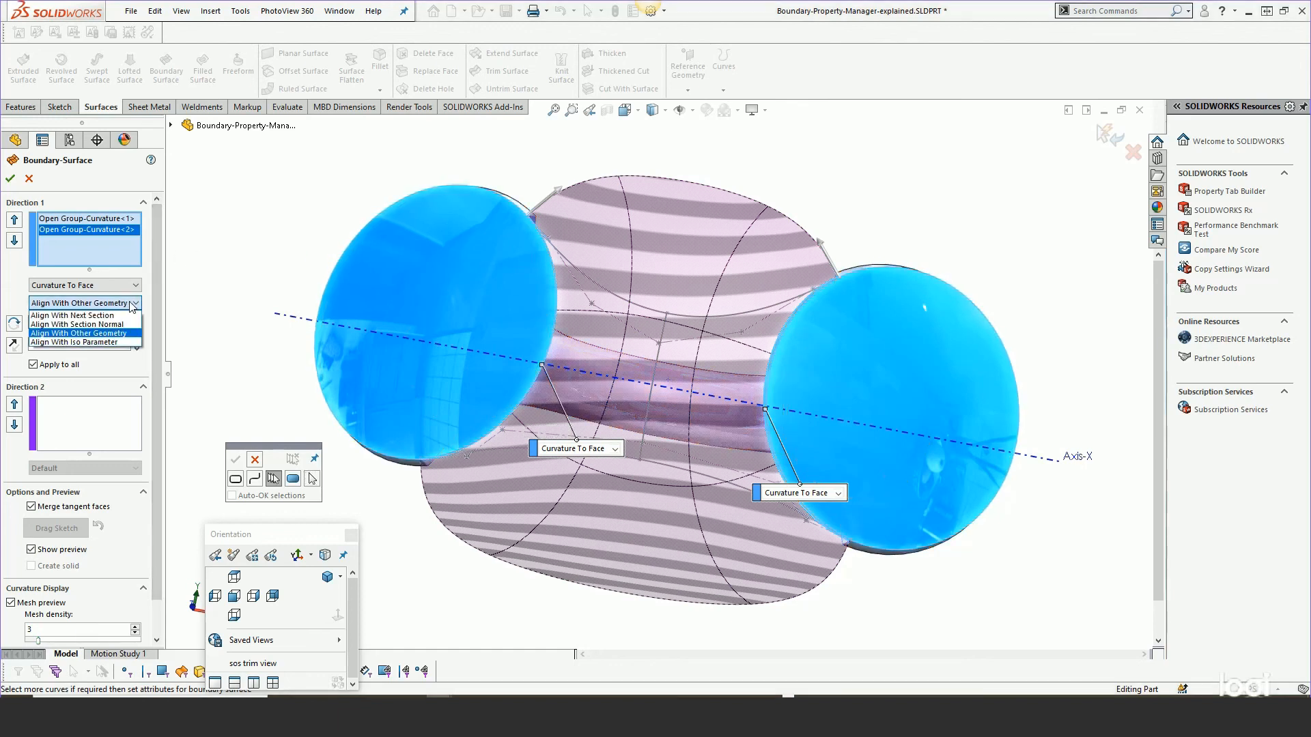
left_click(62, 342)
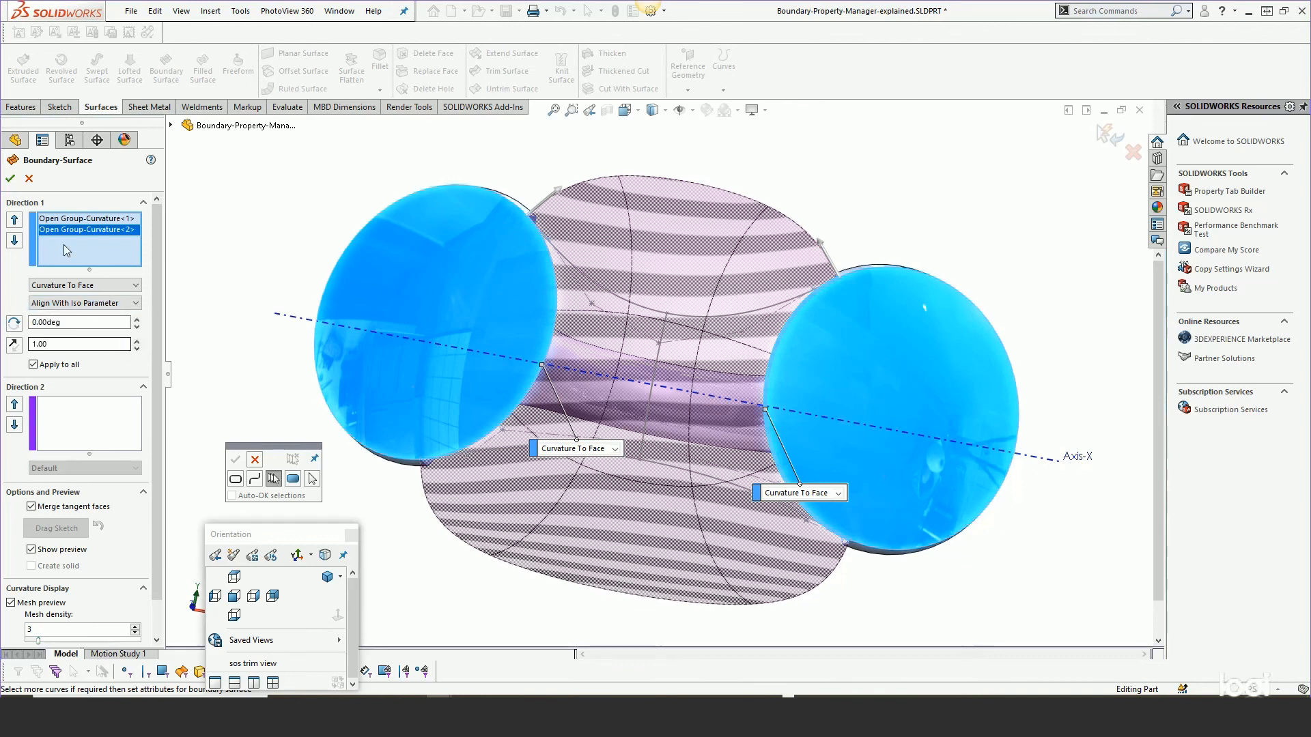
left_click(65, 220)
left_click(72, 303)
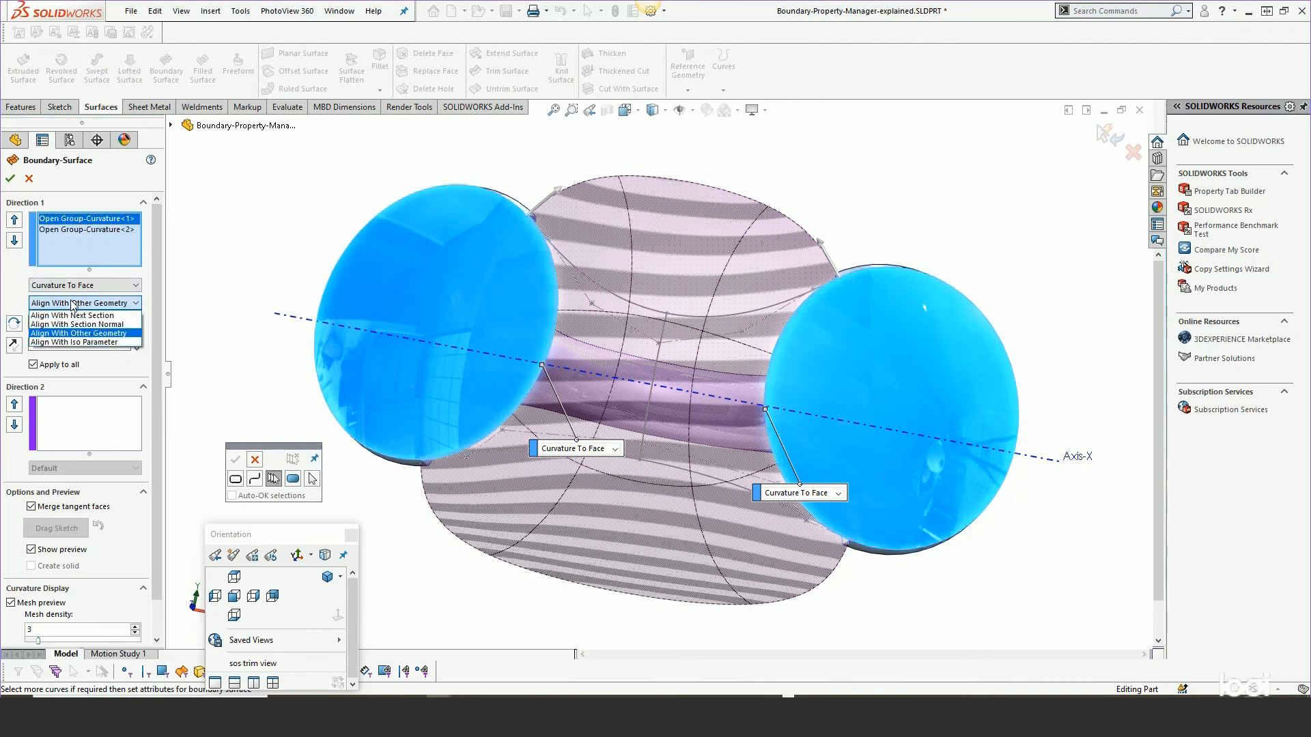
left_click(80, 339)
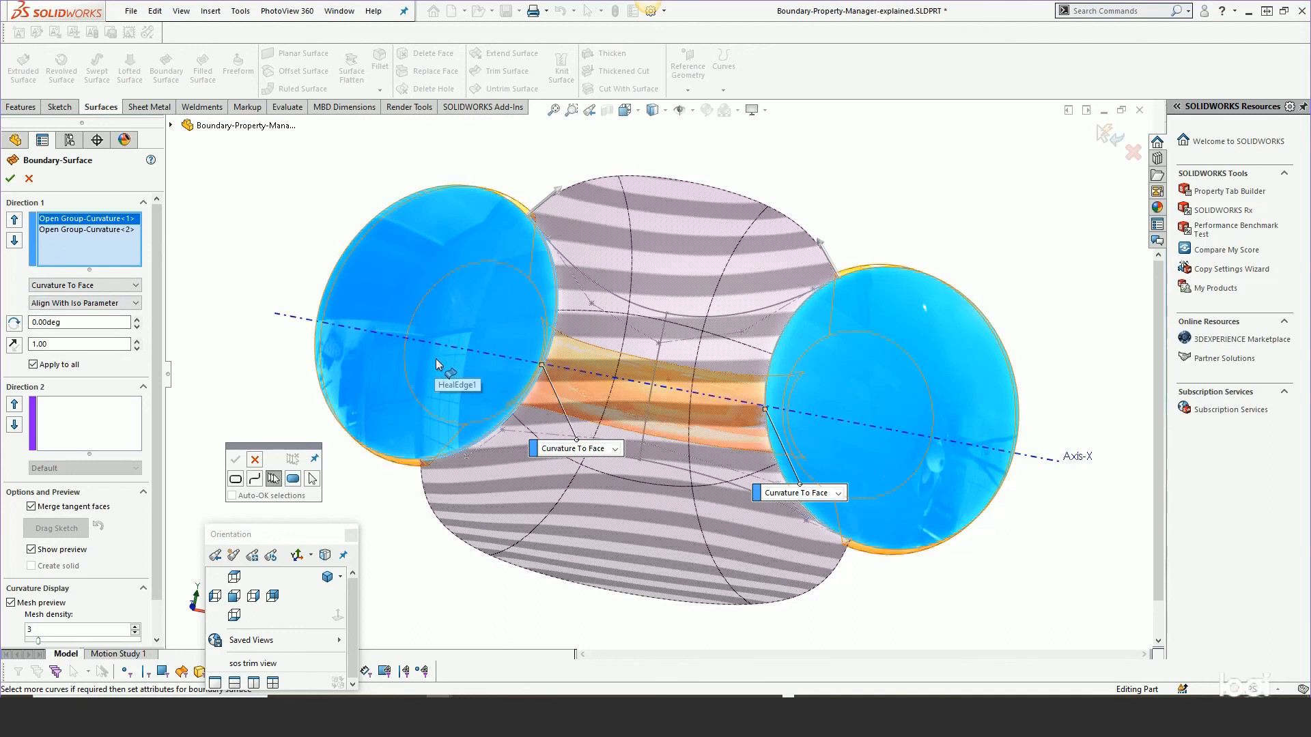
middle_click_drag(509, 313, 502, 171)
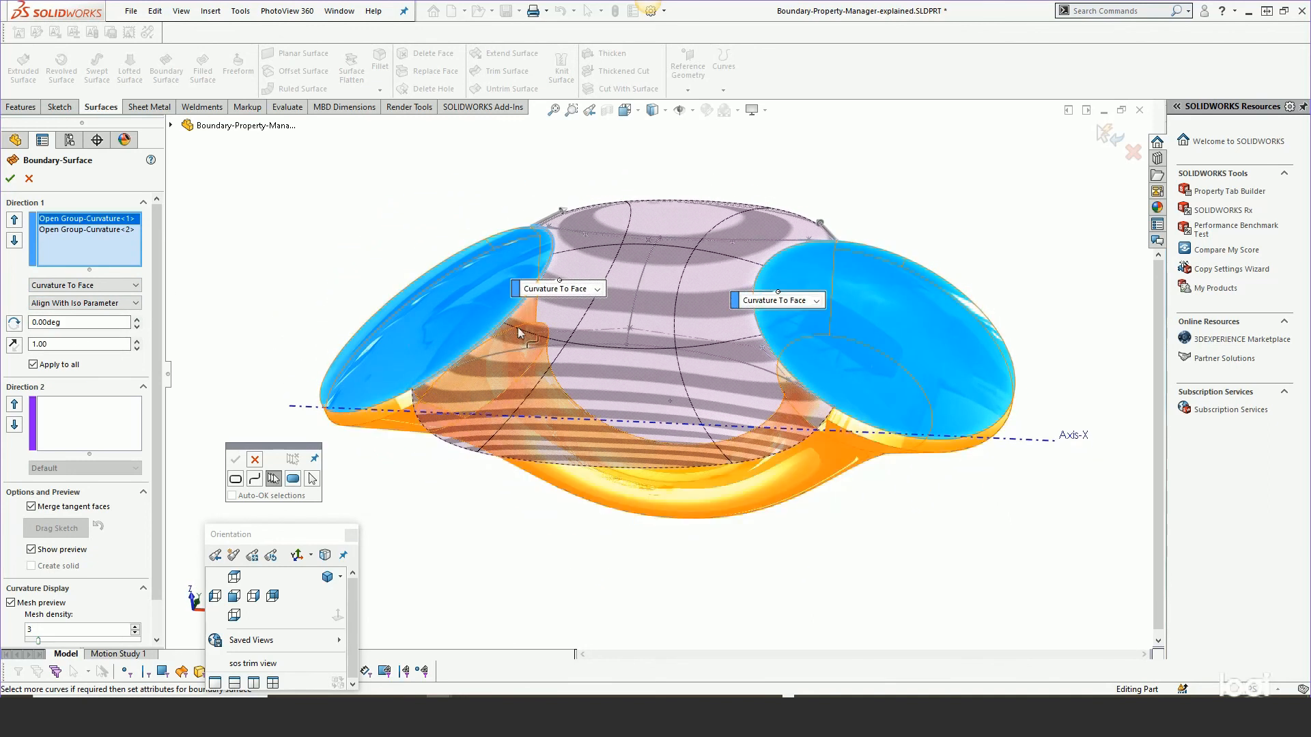
middle_click_drag(516, 371, 521, 433)
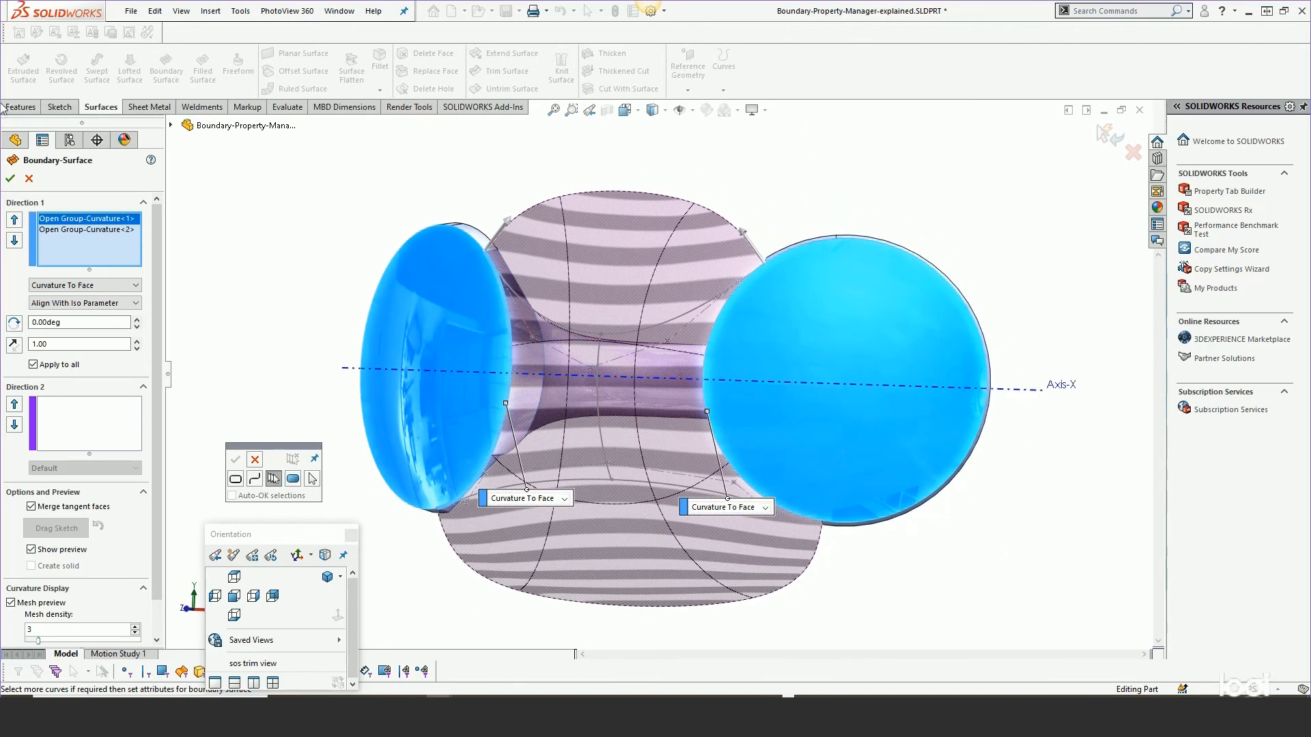
left_click(11, 180)
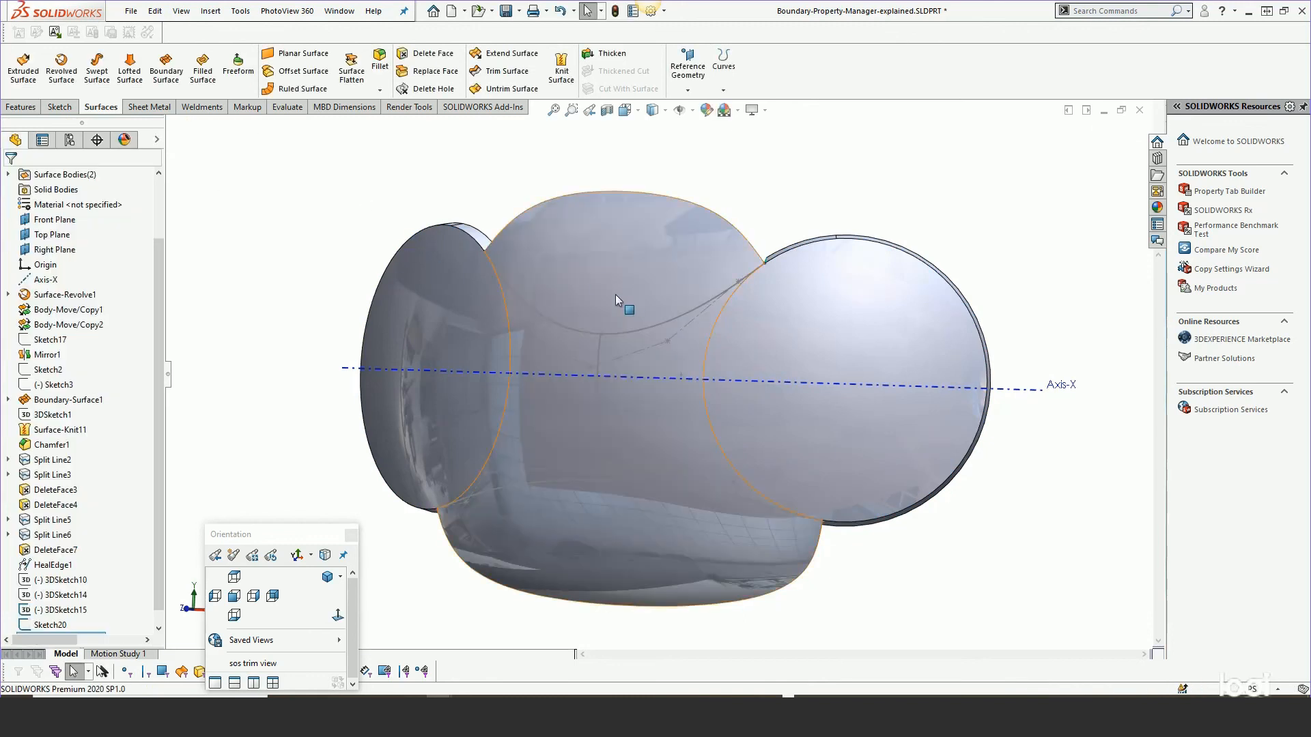
Reopen Boundary-Surface2 for editing.
left_click(585, 337)
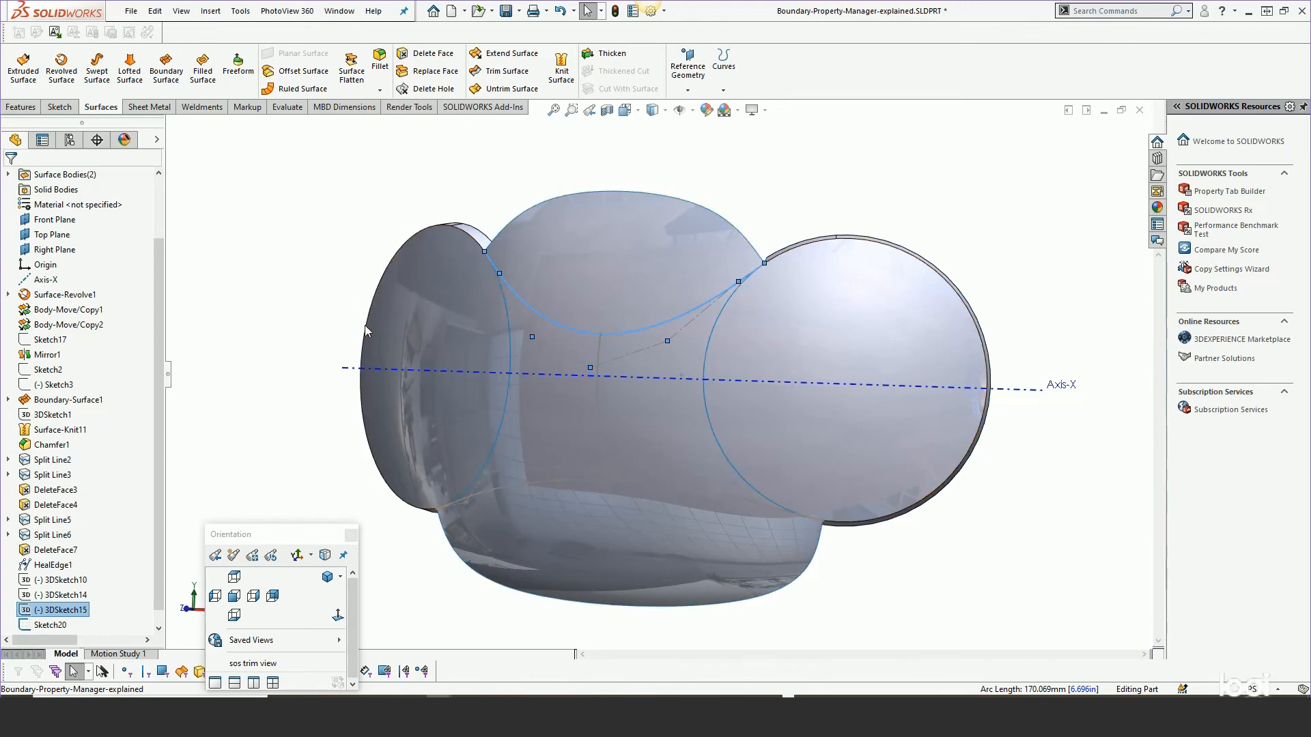
middle_click_drag(581, 419, 610, 266)
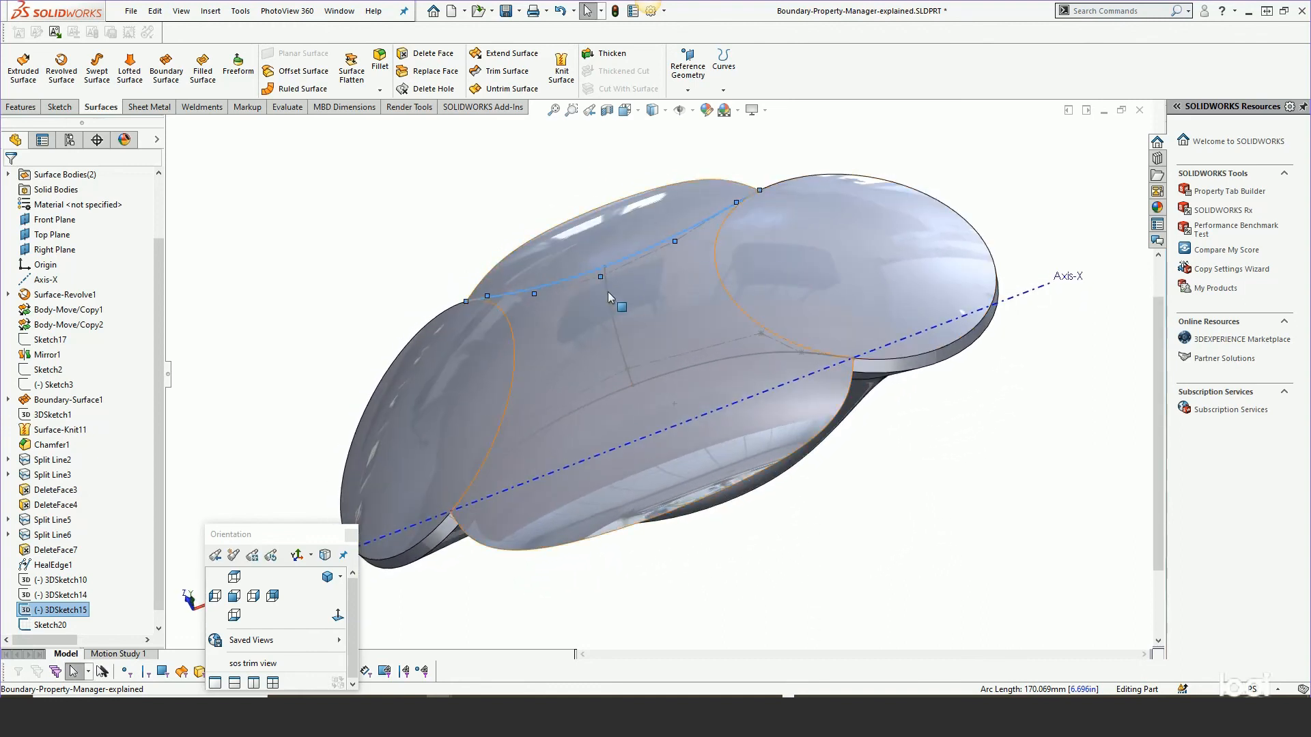
left_click(628, 280)
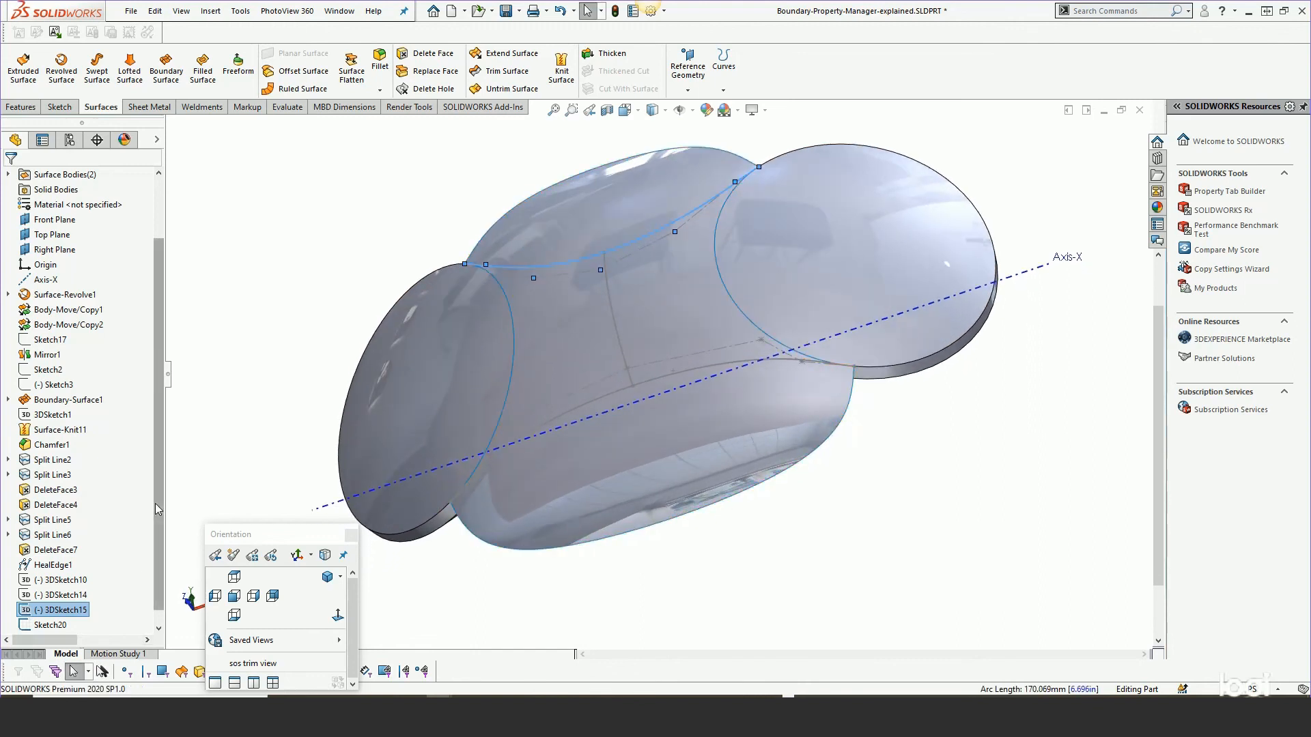
scroll(157, 546, "down", 1)
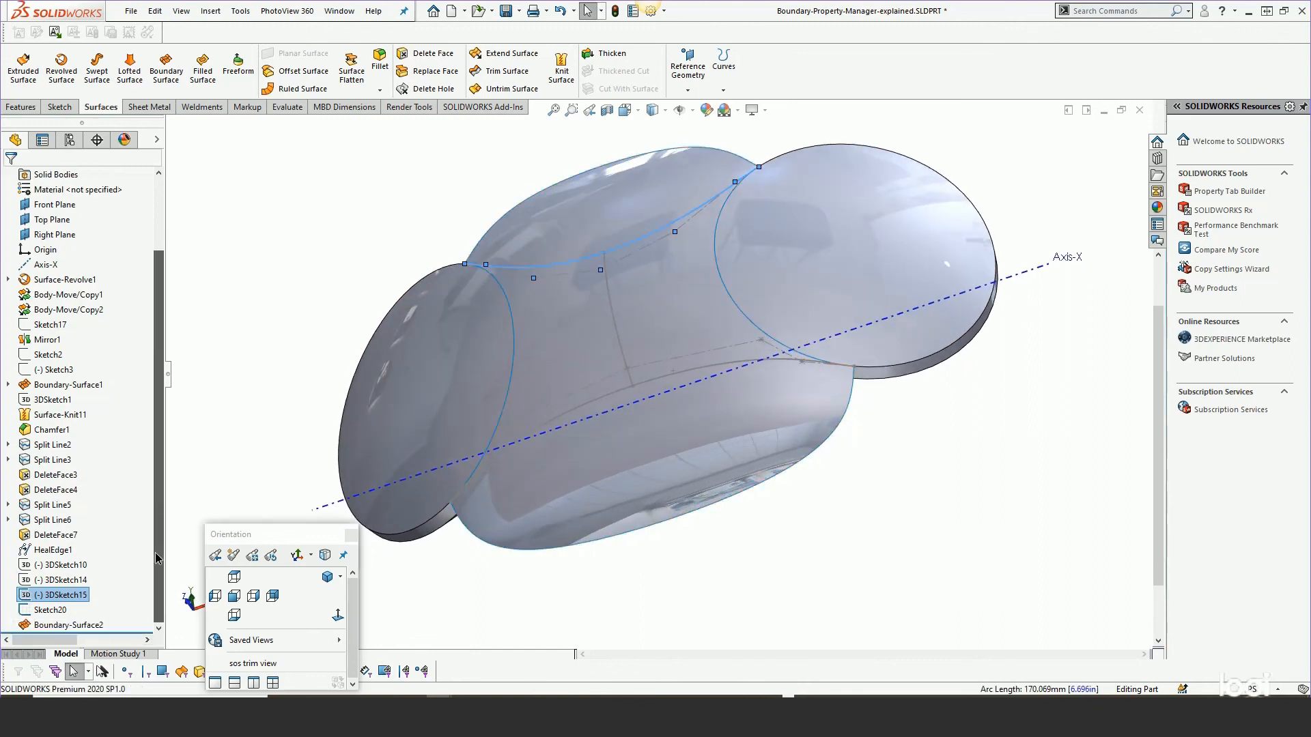
right_click(83, 626)
left_click(96, 411)
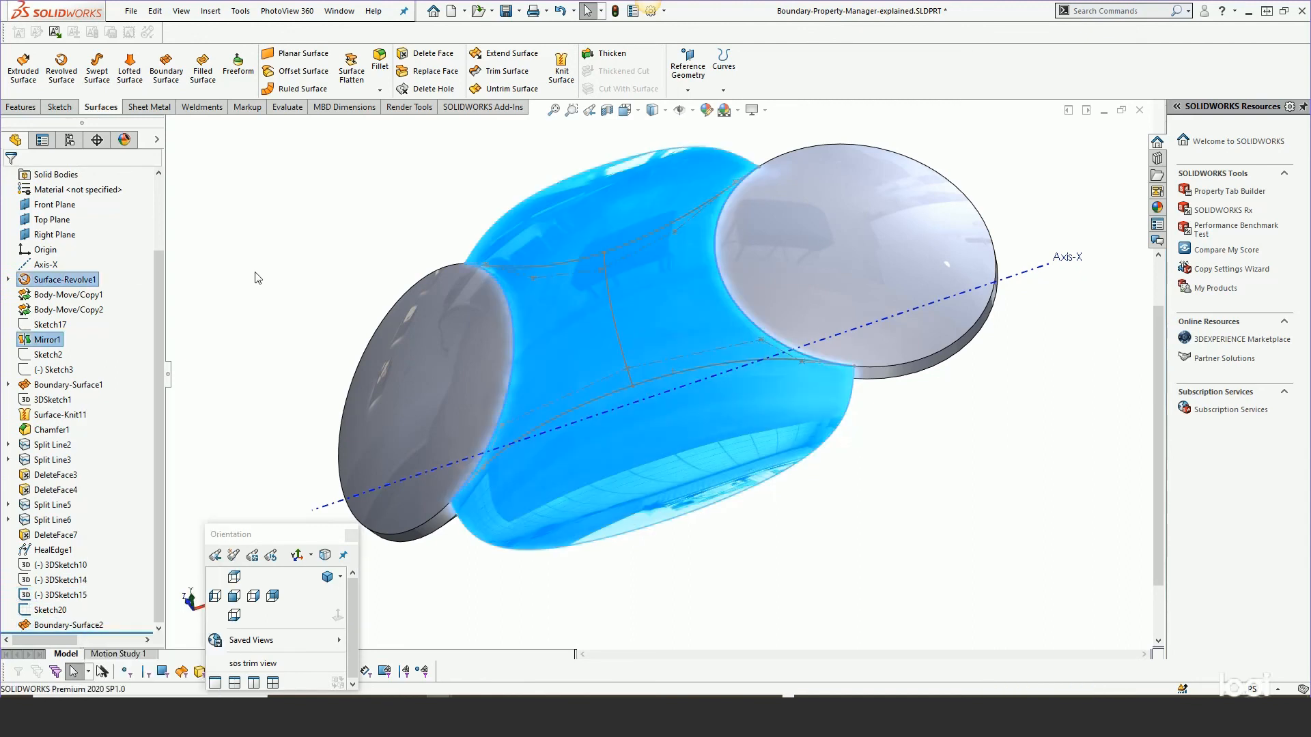
middle_click_drag(757, 284, 703, 266)
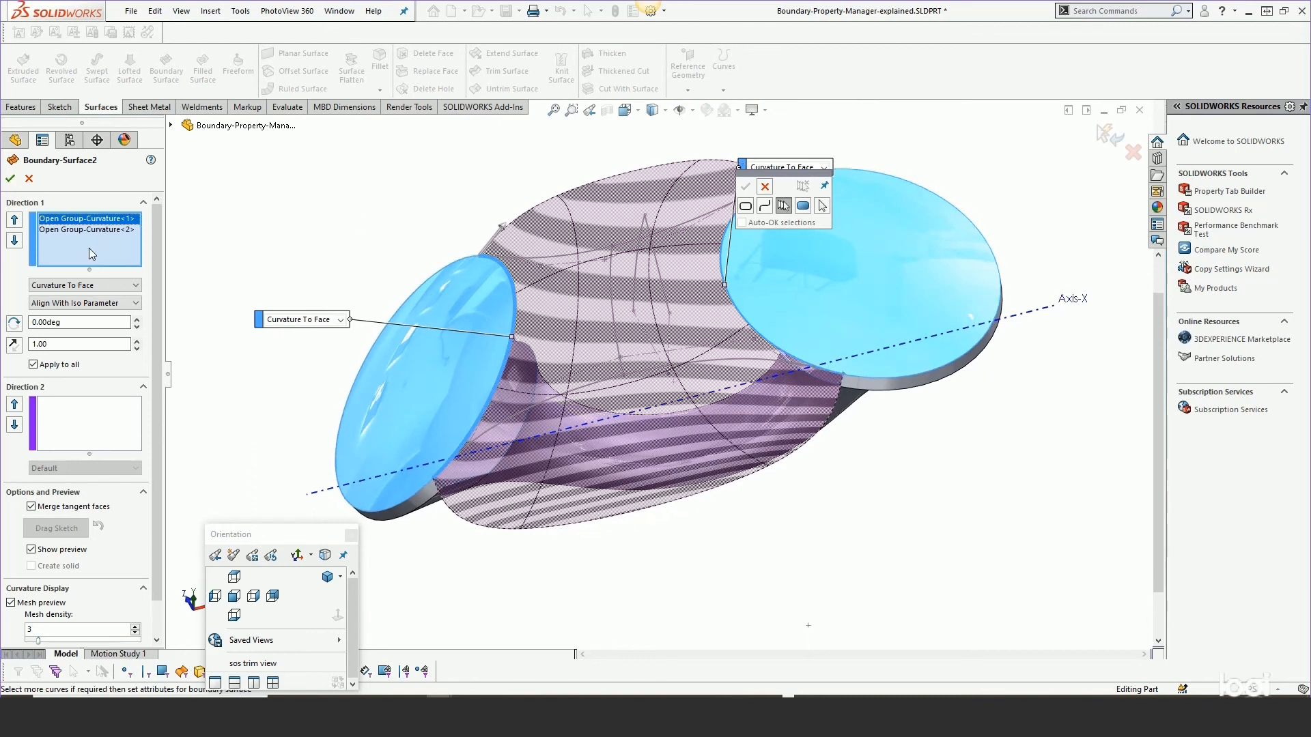
Add the middle 3D sketch curve to Direction 1 as an open group and move it between the two disc groups.
left_click(612, 285)
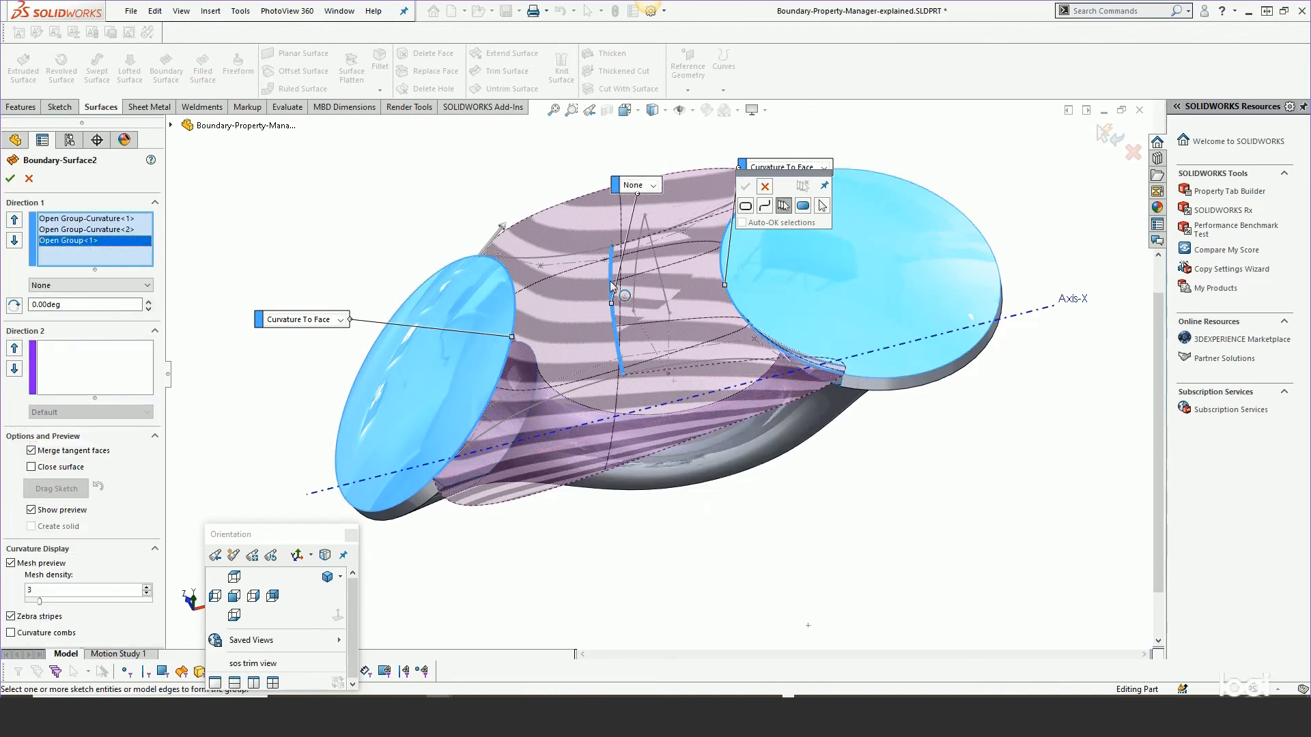
left_click(13, 223)
middle_click_drag(671, 256, 682, 330)
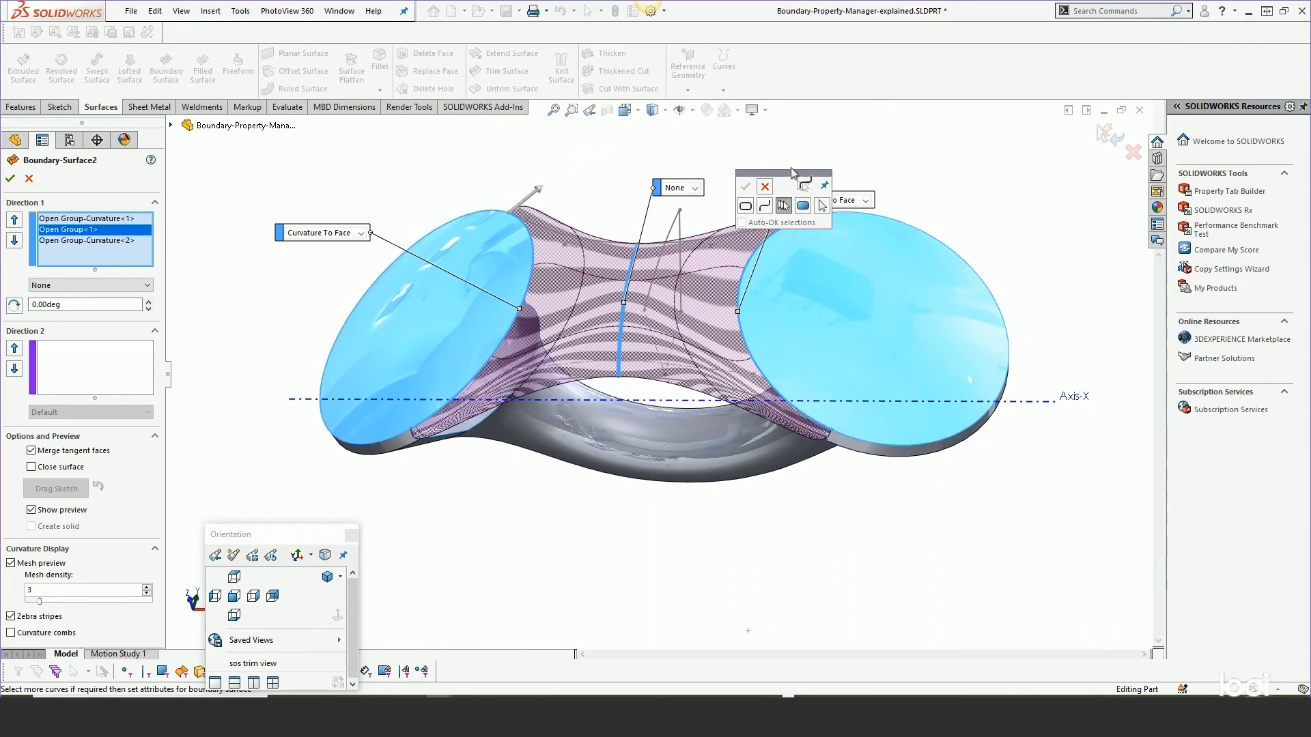
left_click_drag(794, 172, 882, 106)
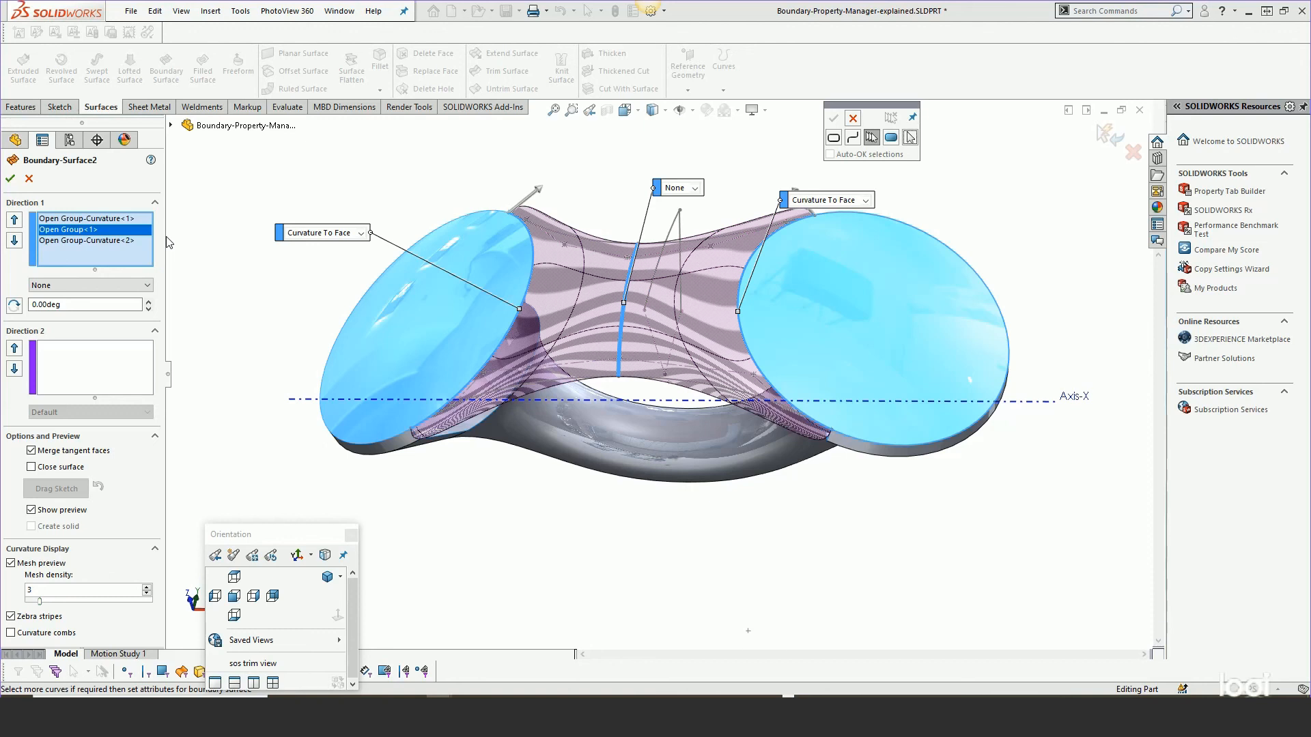
middle_click_drag(457, 330, 440, 277)
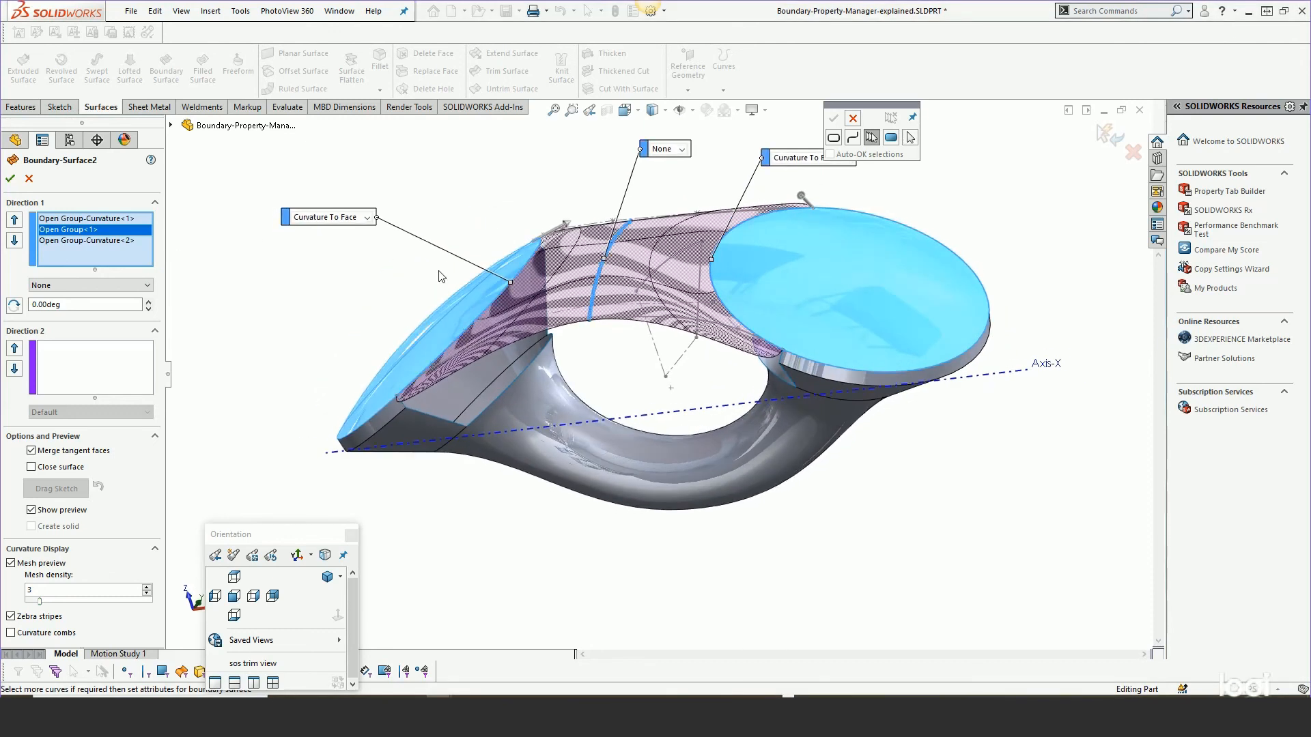
Set the middle open group's end constraint to Direction Vector.
left_click(67, 284)
left_click(387, 290)
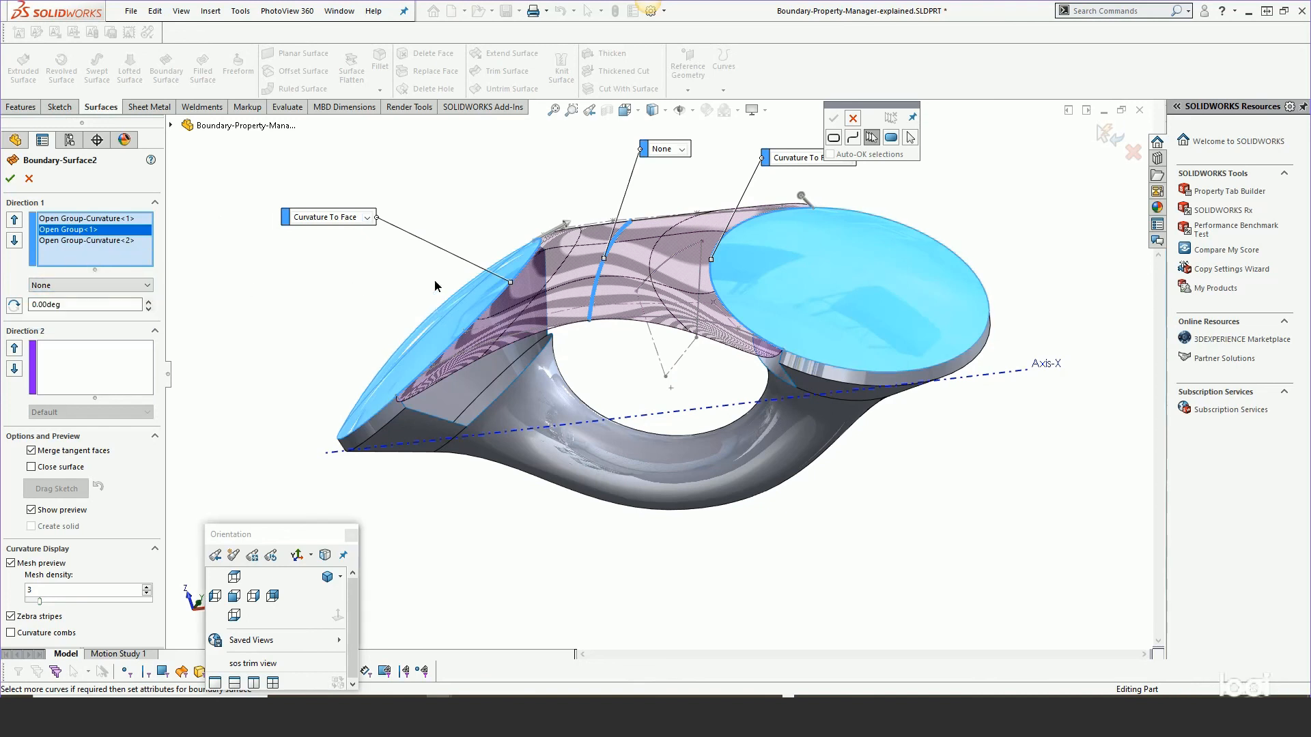
middle_click_drag(365, 295, 617, 172)
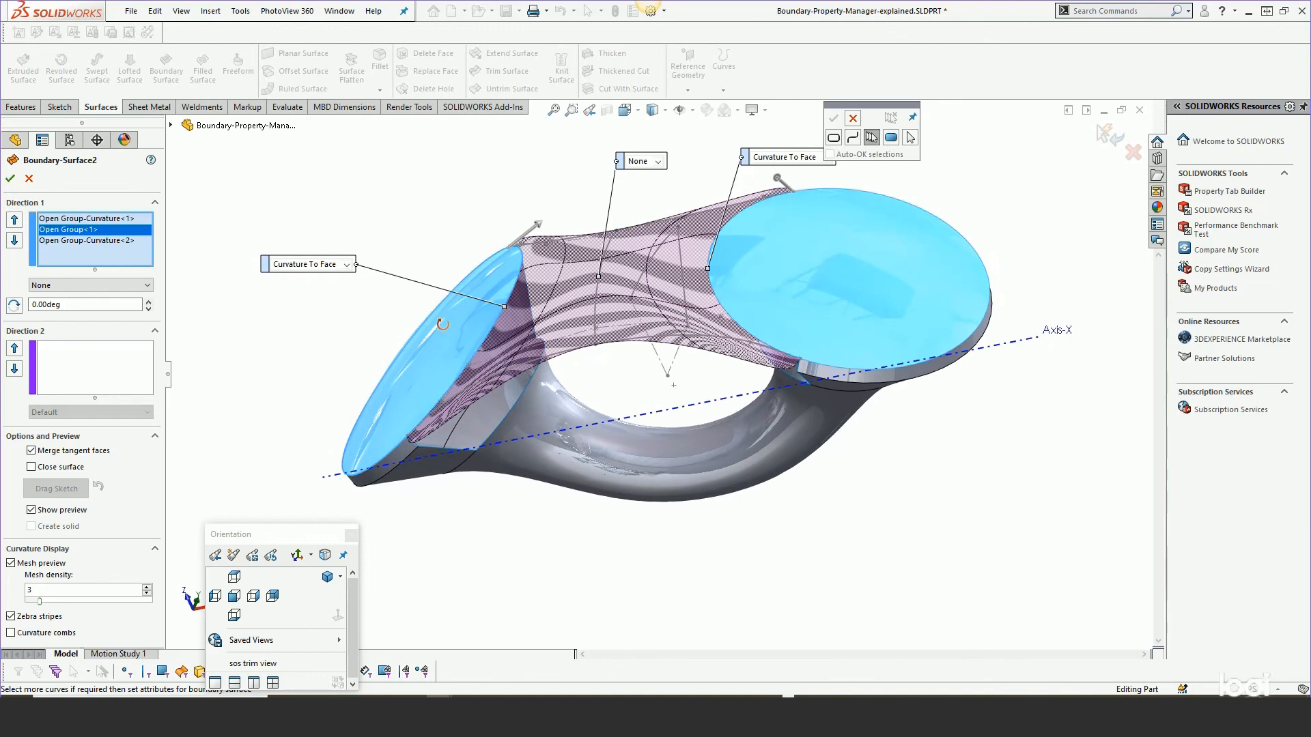
left_click(657, 162)
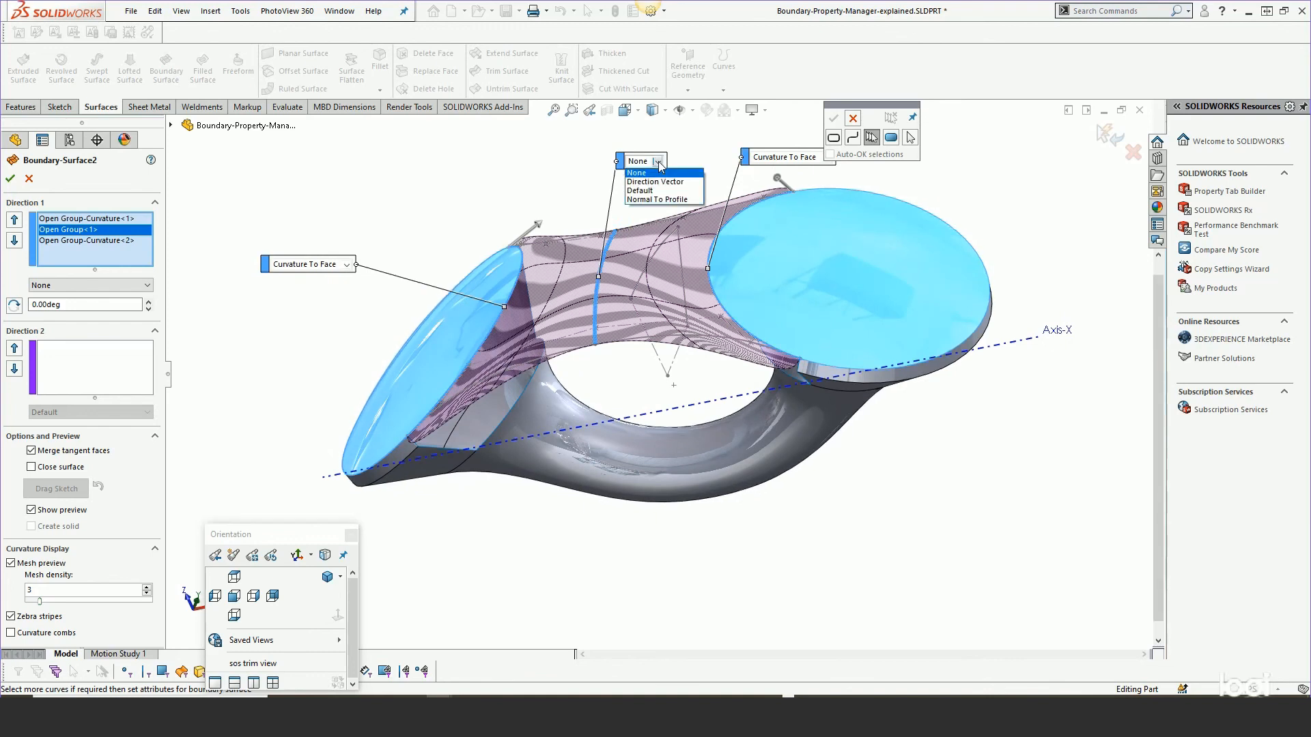
left_click(659, 183)
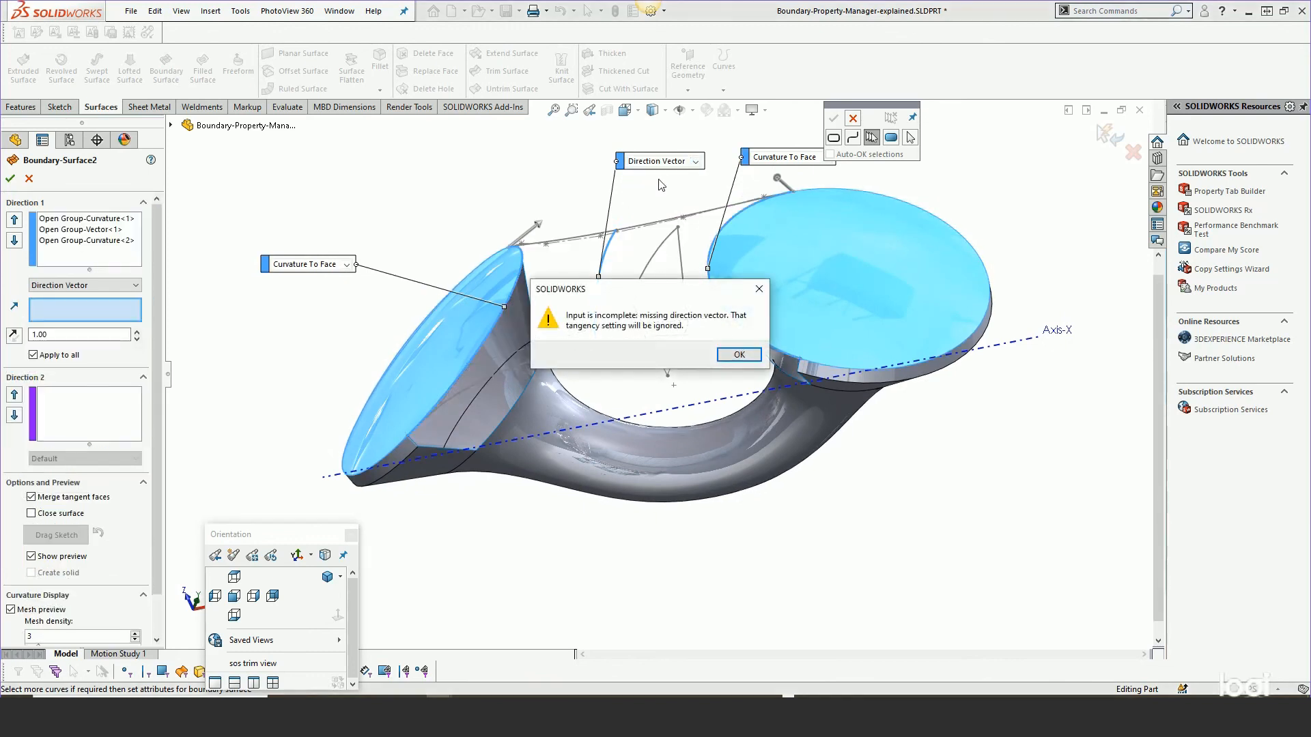
left_click(741, 355)
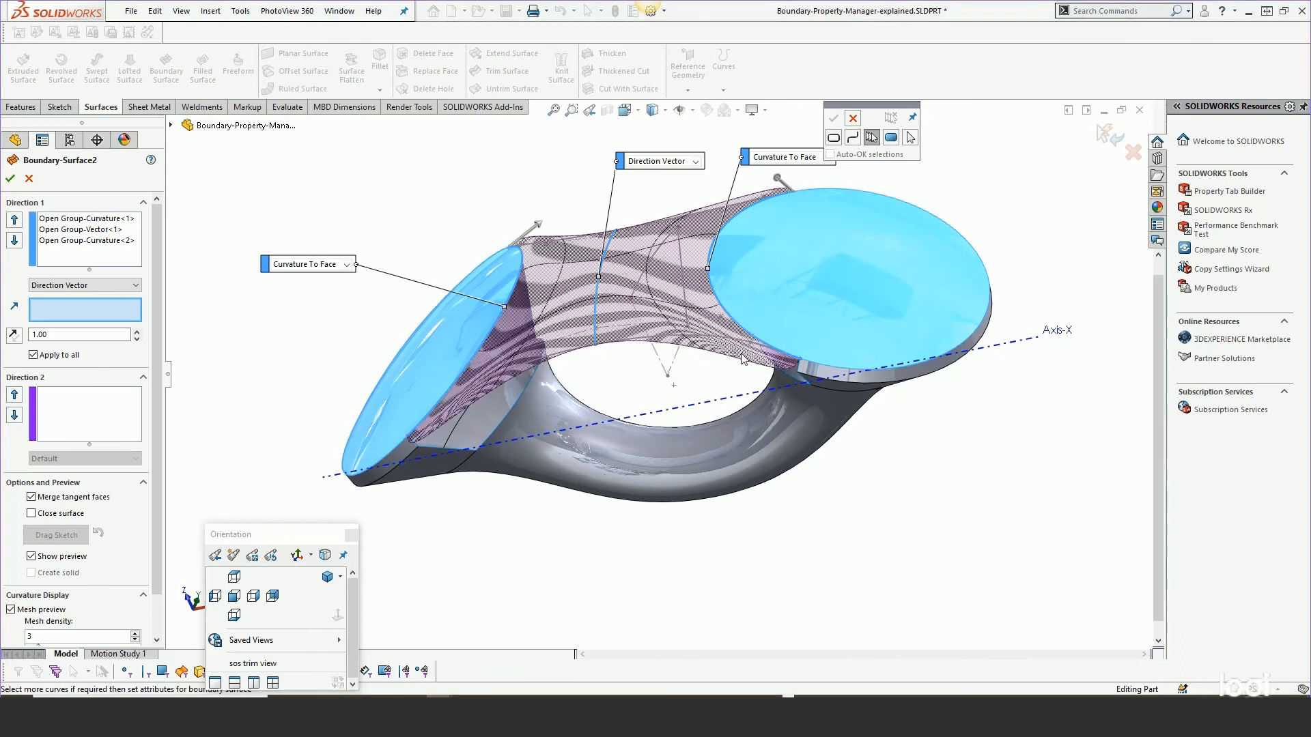
Set the middle open group's direction vector to Axis-X and try to accept the boundary surface.
left_click(855, 119)
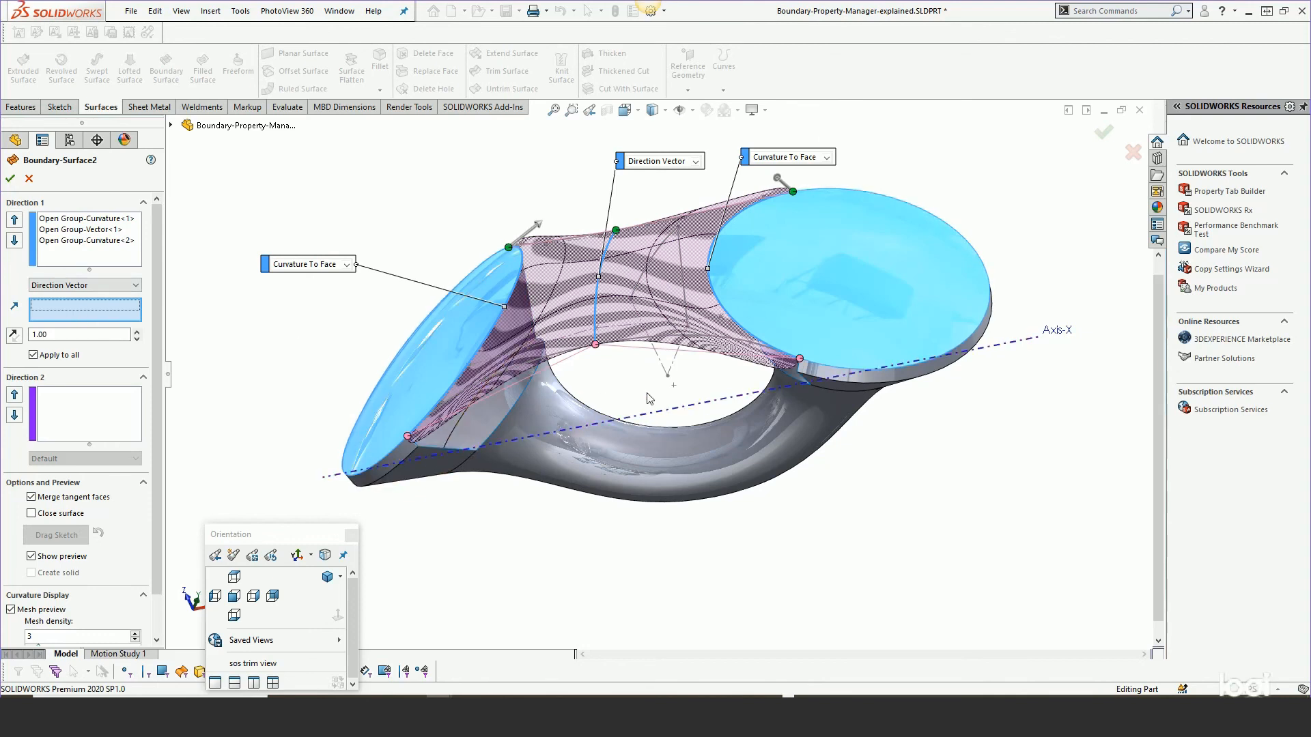
scroll(648, 399, "down", 3)
left_click(651, 426)
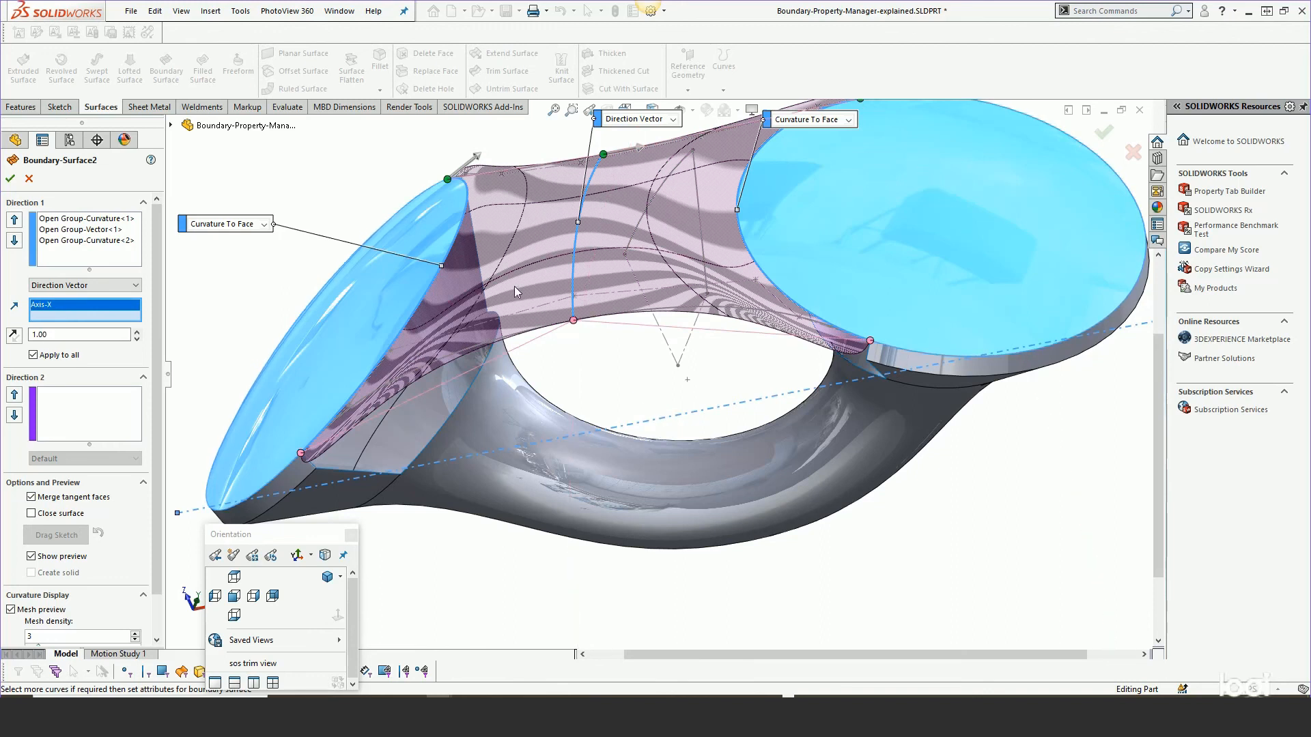
middle_click_drag(517, 295, 523, 290)
scroll(522, 290, "up", 2)
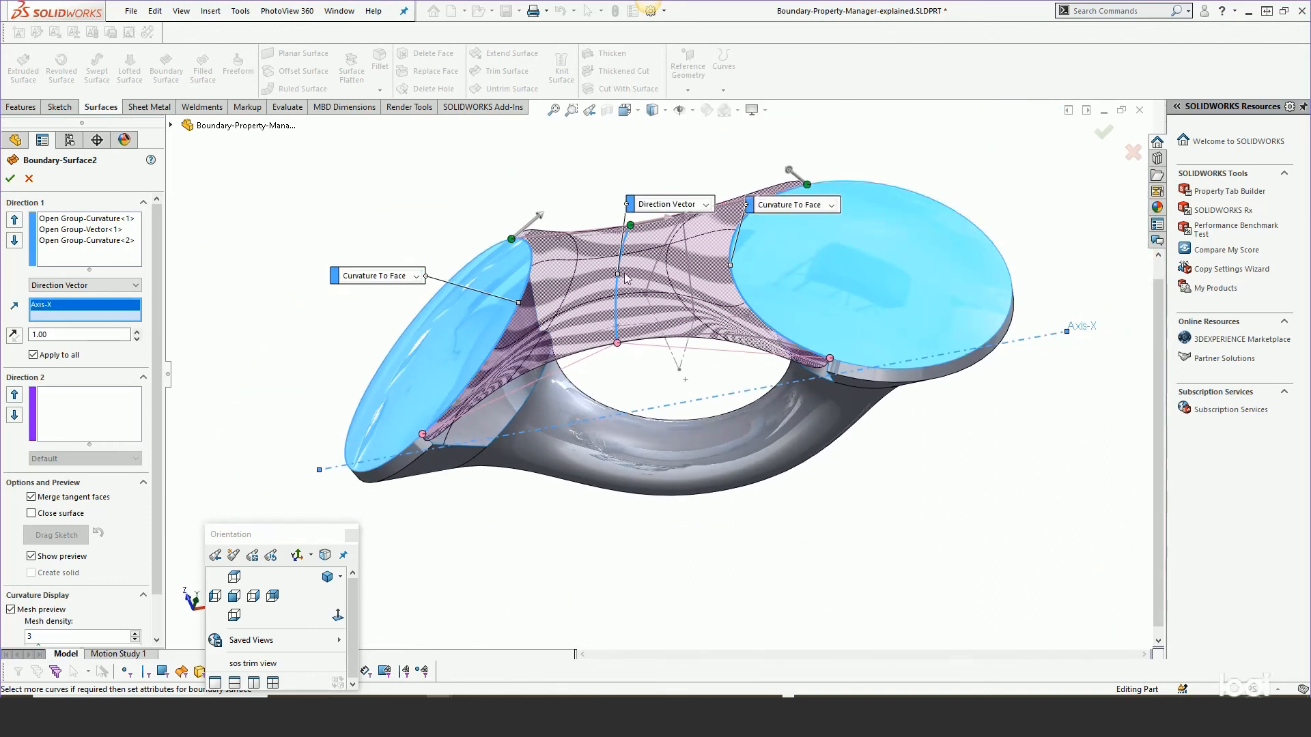
middle_click_drag(586, 318, 570, 436)
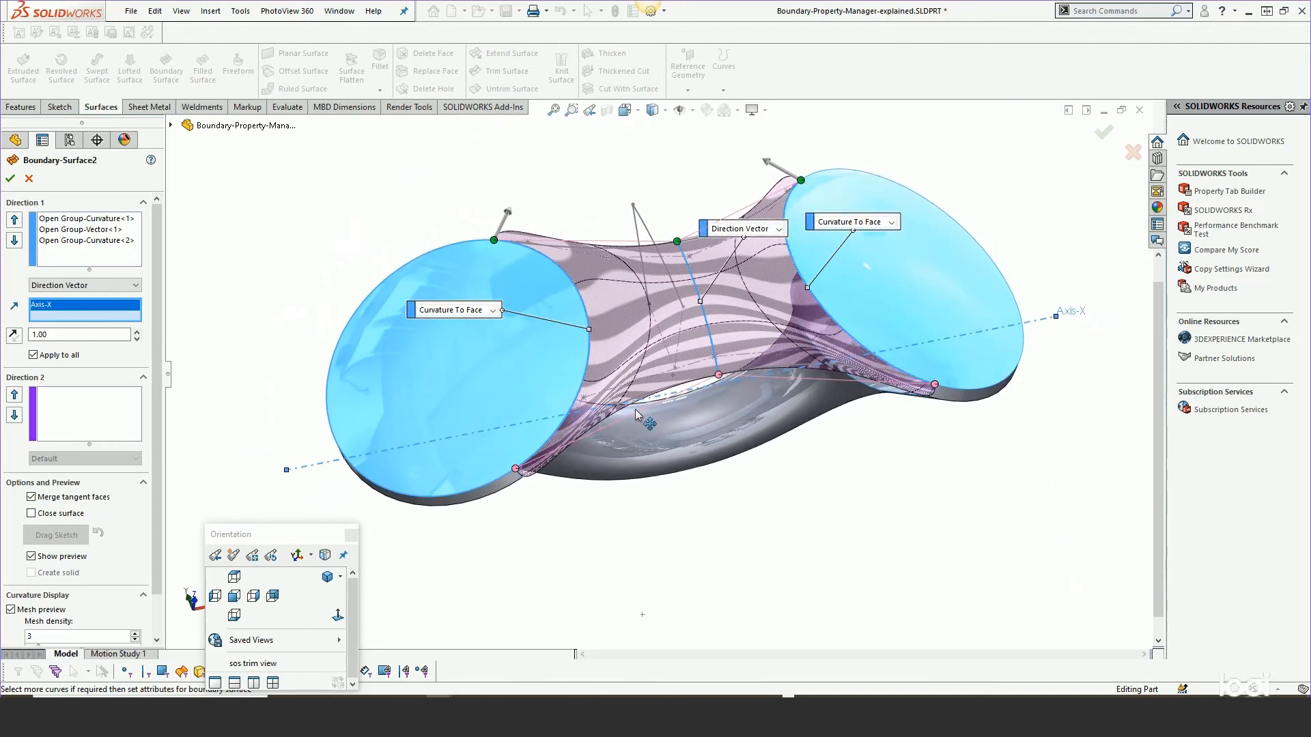
scroll(562, 456, "down", 1)
scroll(563, 450, "down", 1)
middle_click_drag(621, 344, 574, 269)
scroll(575, 268, "up", 1)
scroll(861, 254, "down", 2)
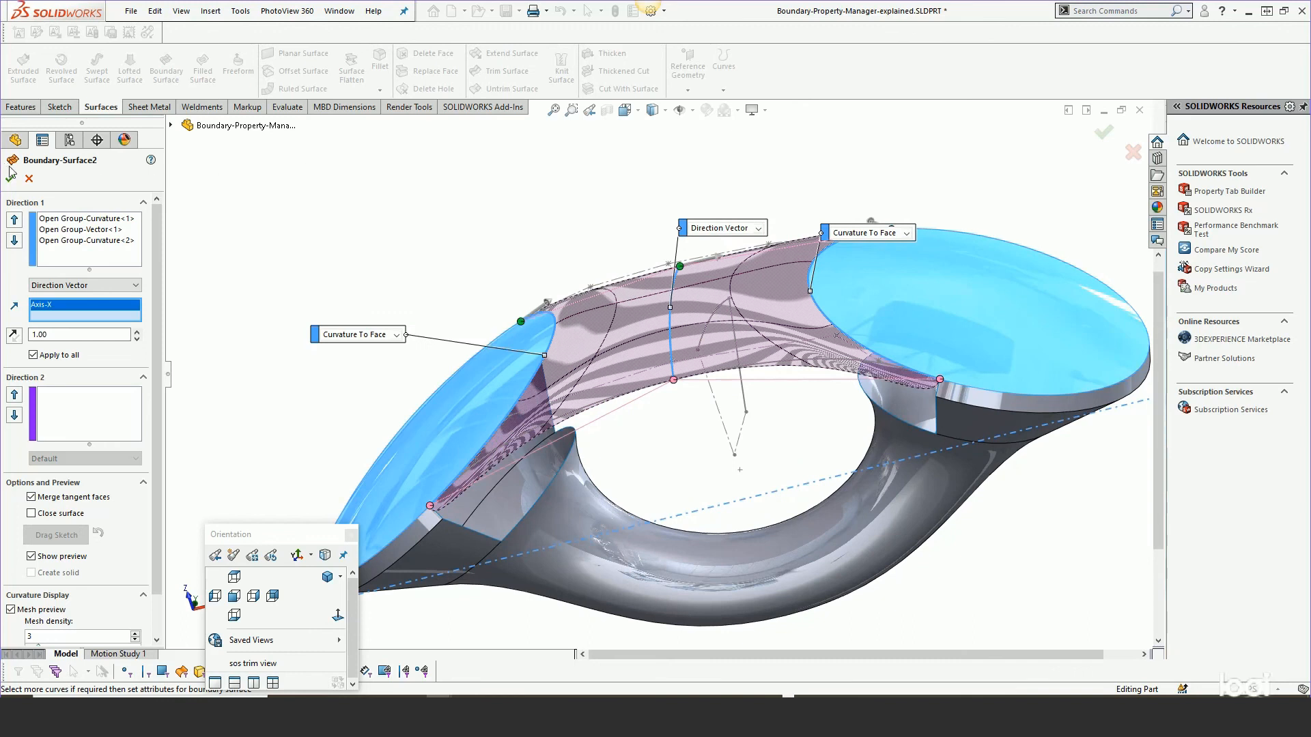
left_click(10, 177)
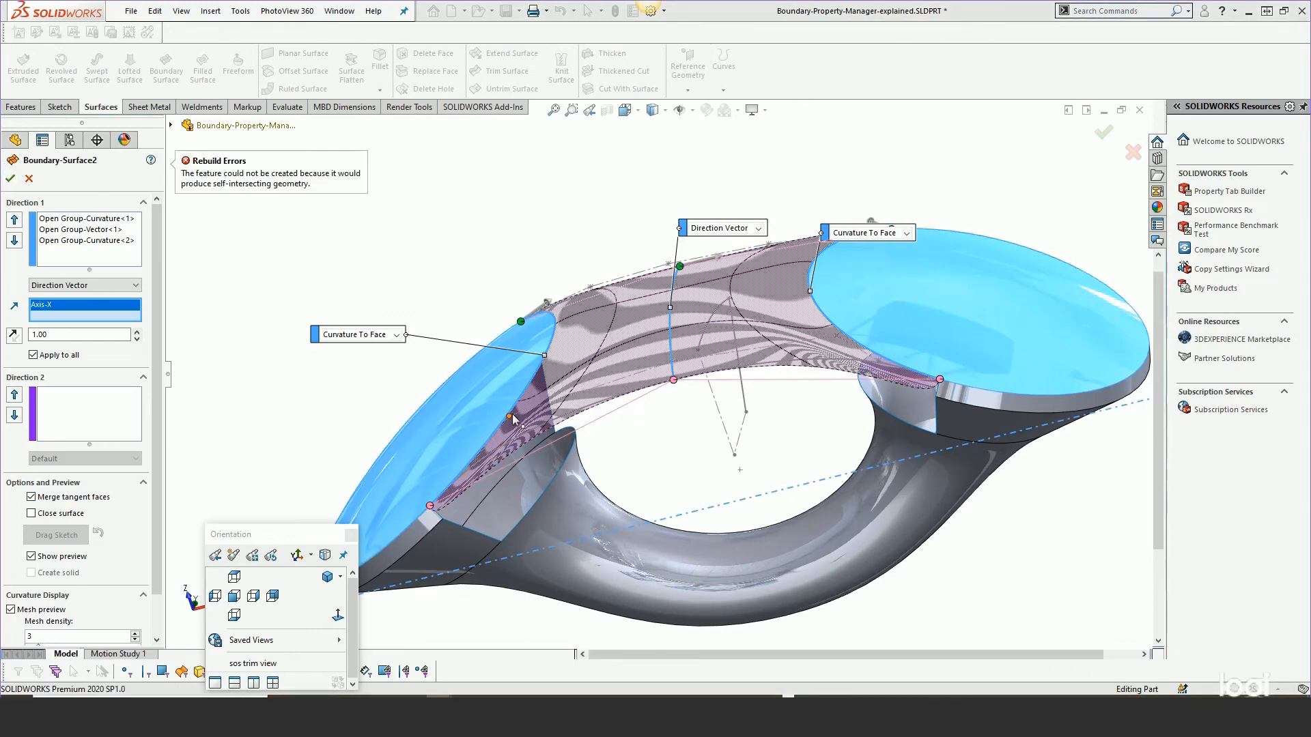
Clear all selections from the Direction 1 list.
middle_click_drag(500, 439, 444, 402)
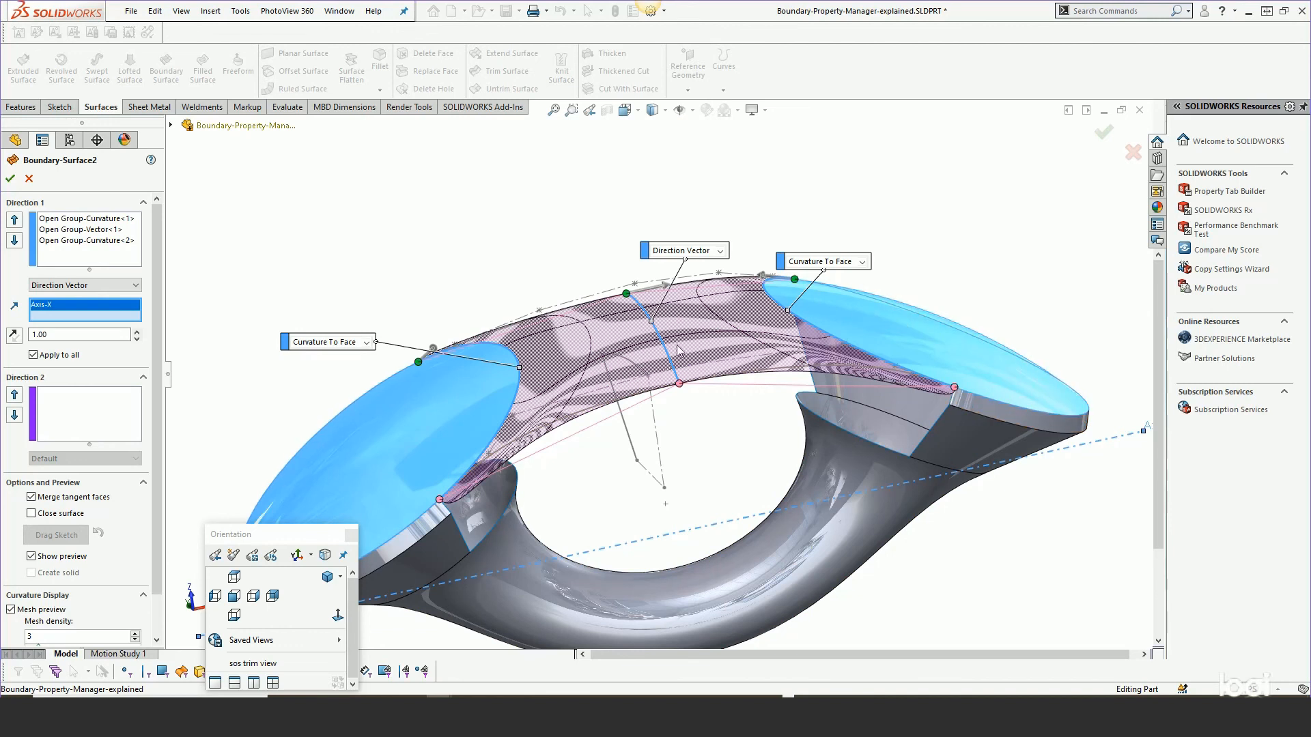
middle_click_drag(701, 346, 636, 402)
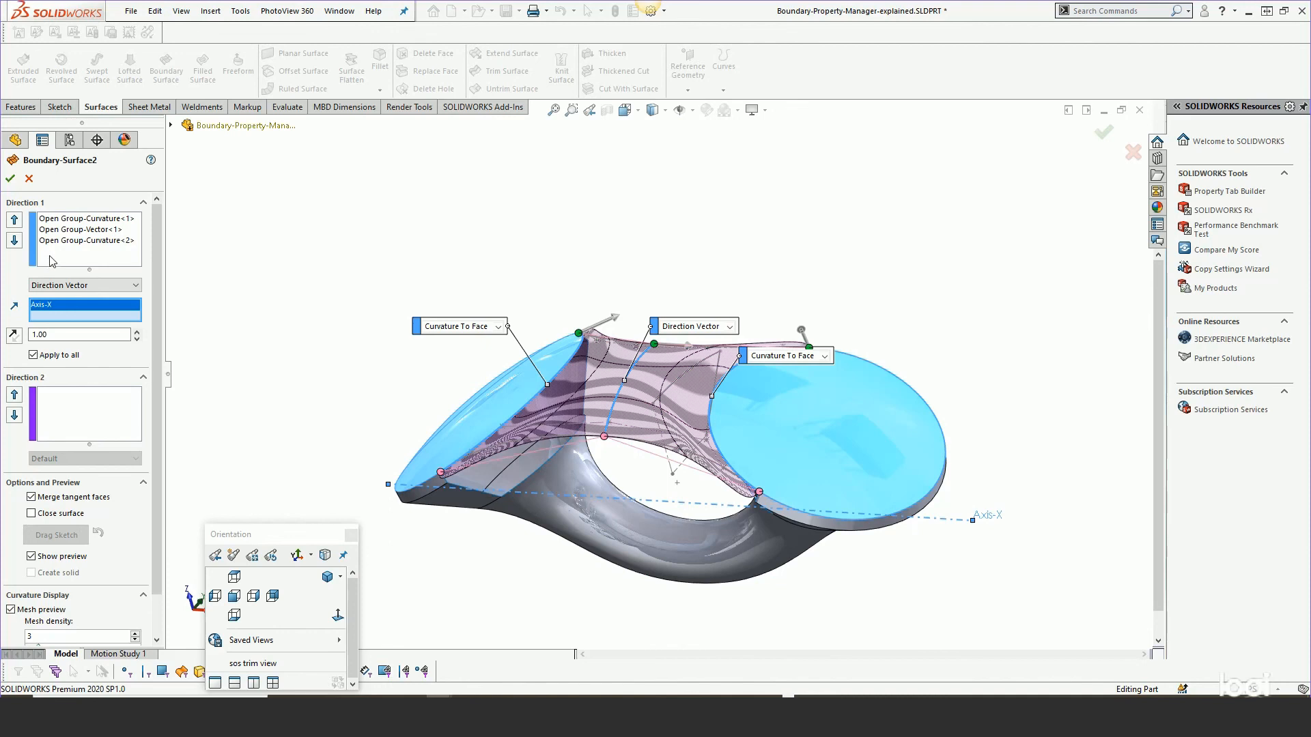
right_click(52, 260)
left_click(81, 282)
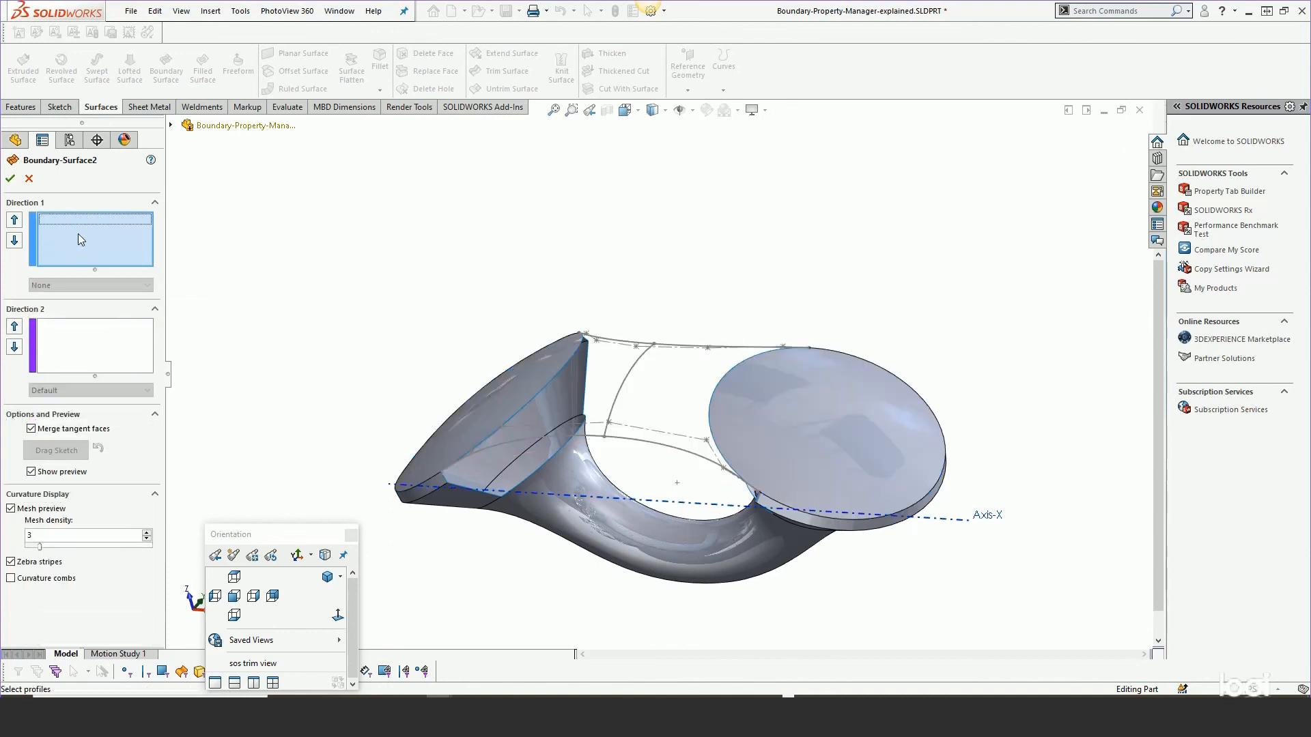
Select the two disc edges as Direction 1 profiles and set both end constraints to Curvature To Face.
left_click(573, 361)
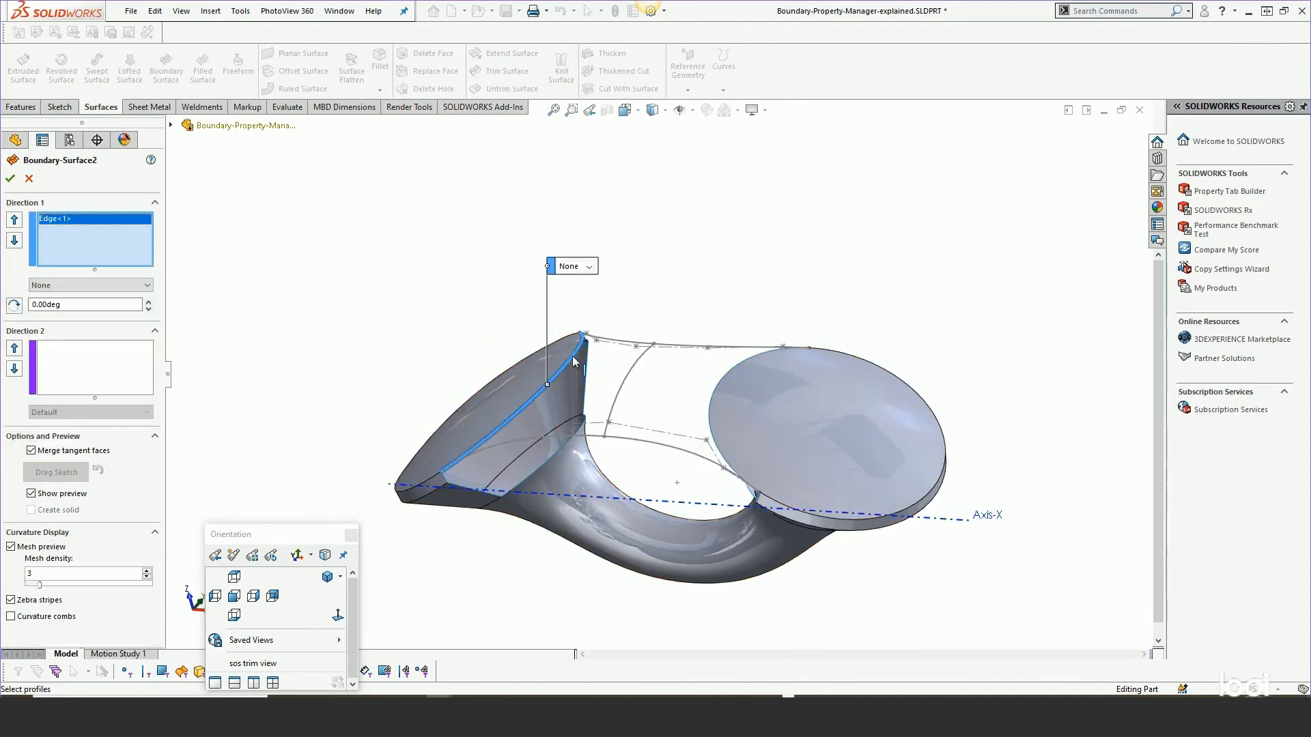
left_click(719, 383)
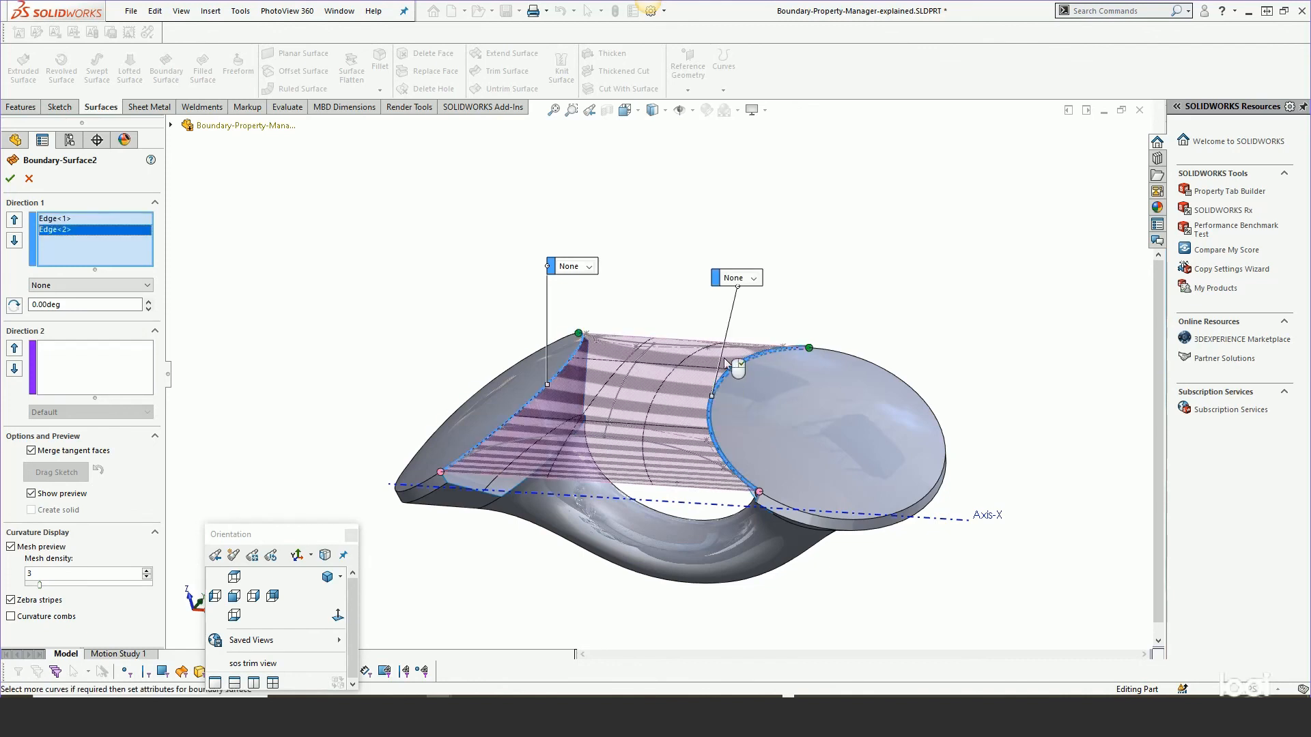
left_click(752, 278)
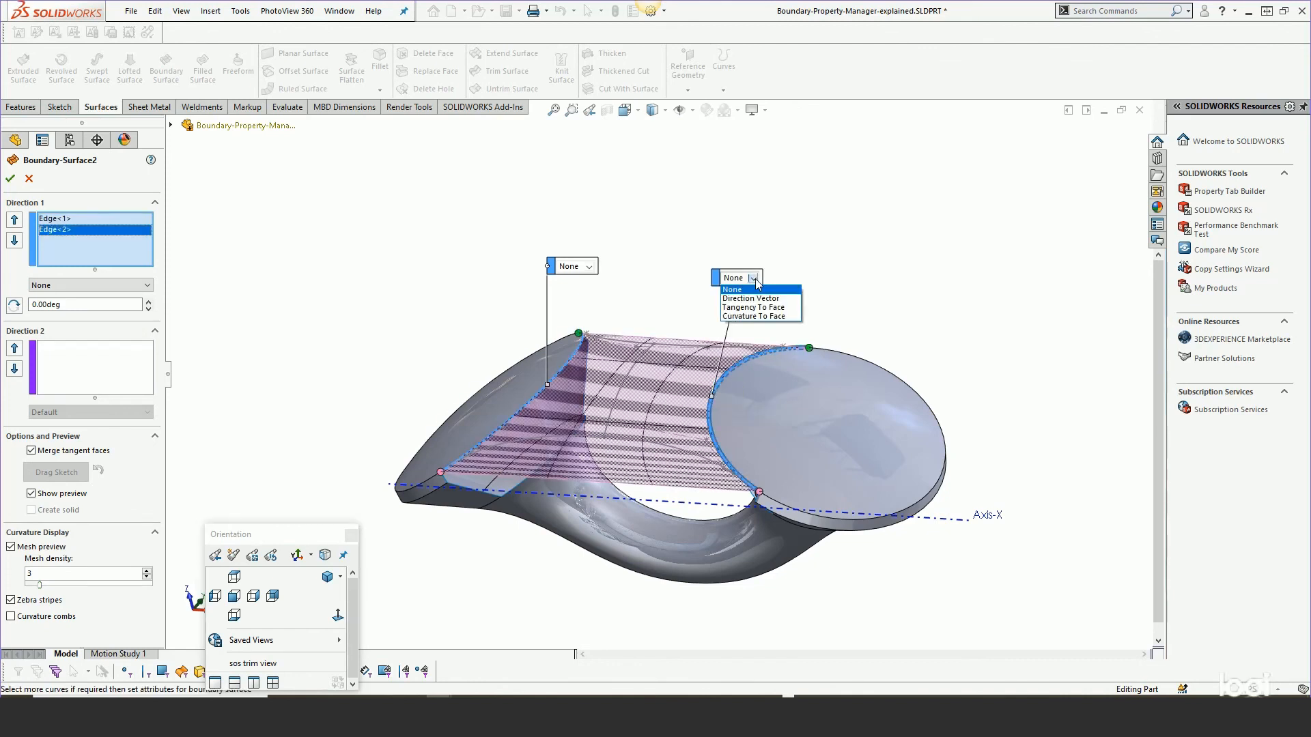
left_click(747, 317)
left_click(588, 267)
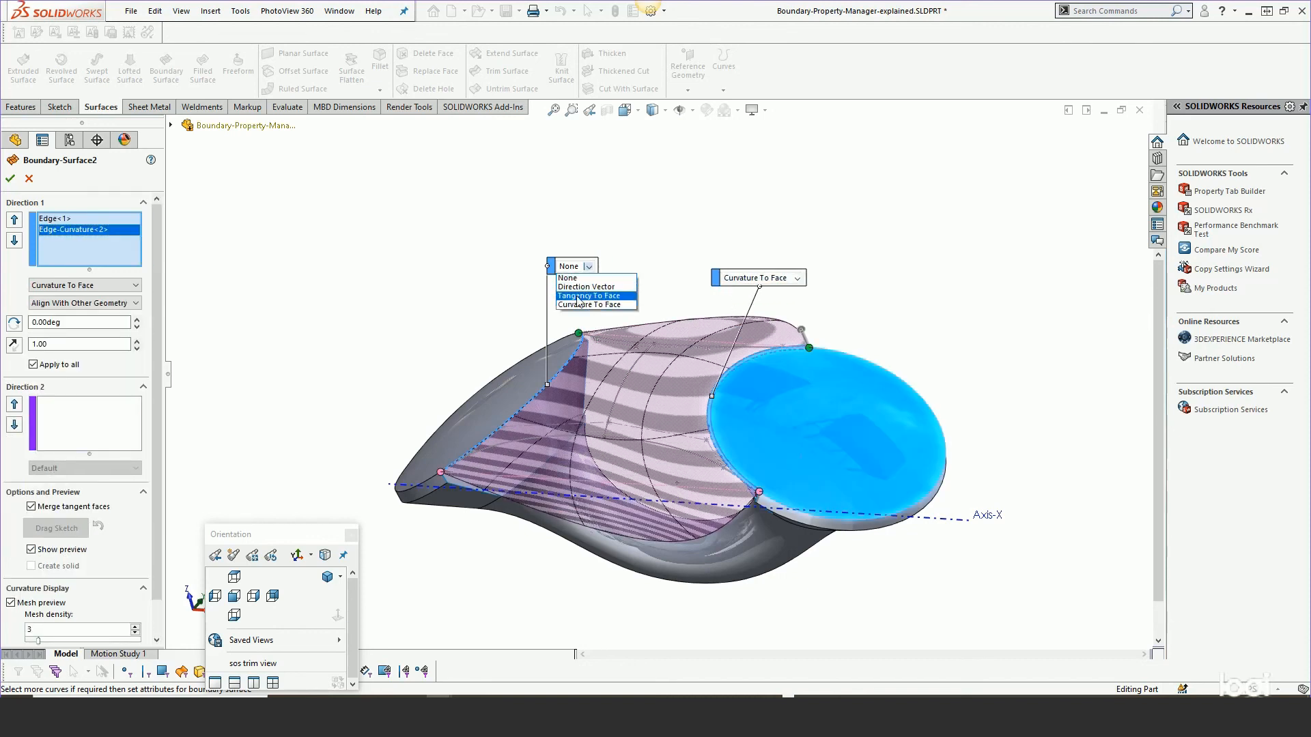
left_click(577, 306)
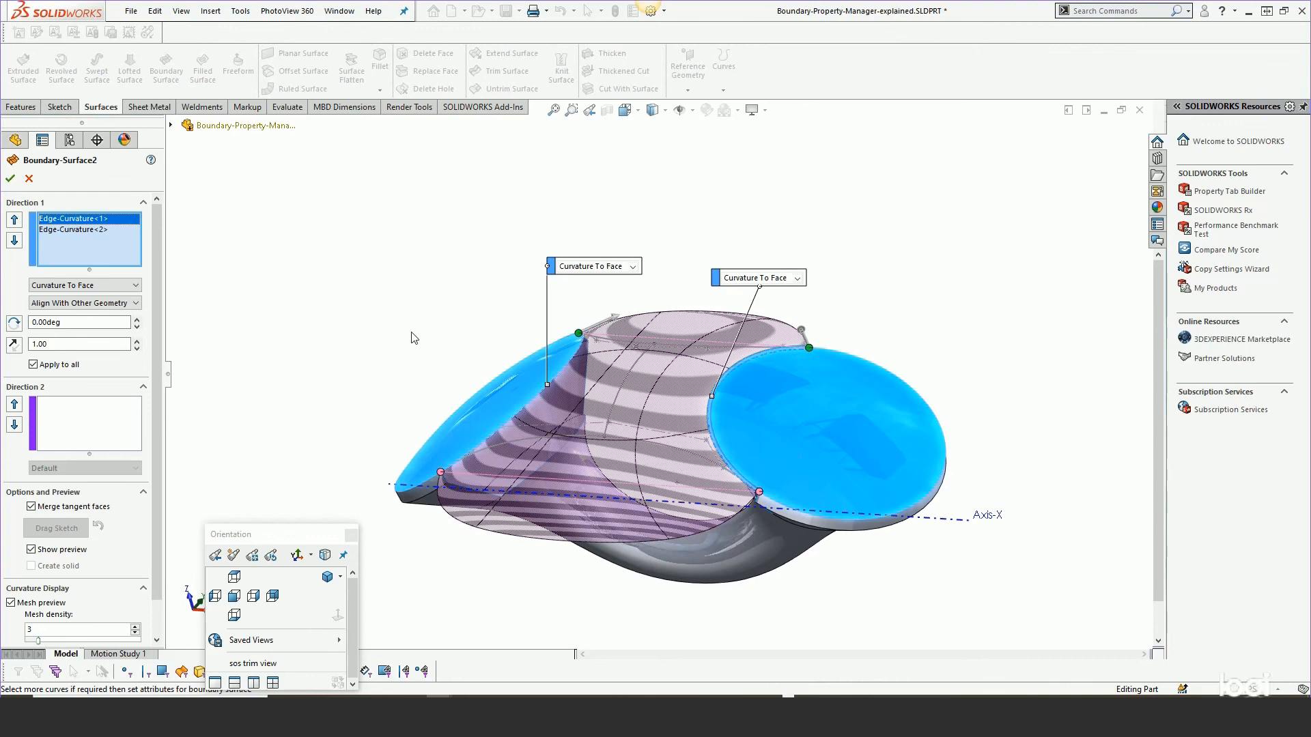
Set the tangent influence for the edges to 1.40.
middle_click_drag(409, 396, 614, 269)
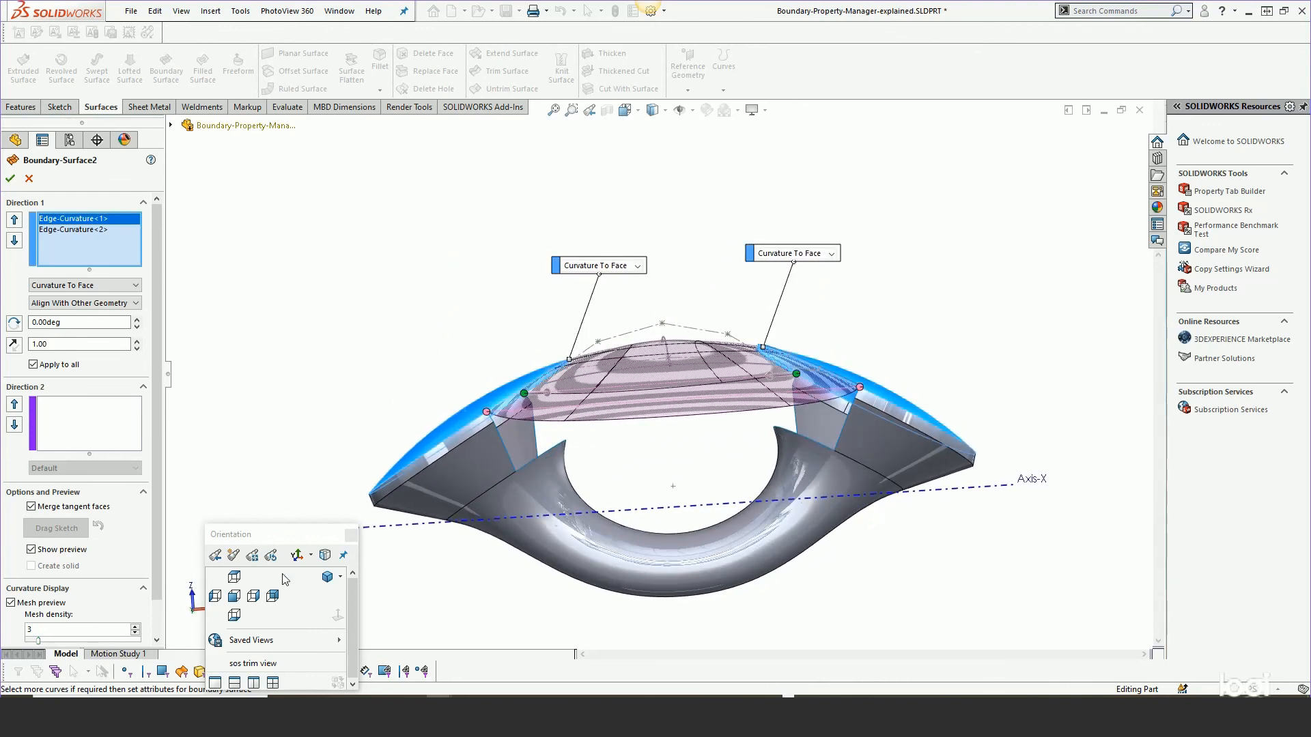
left_click(234, 597)
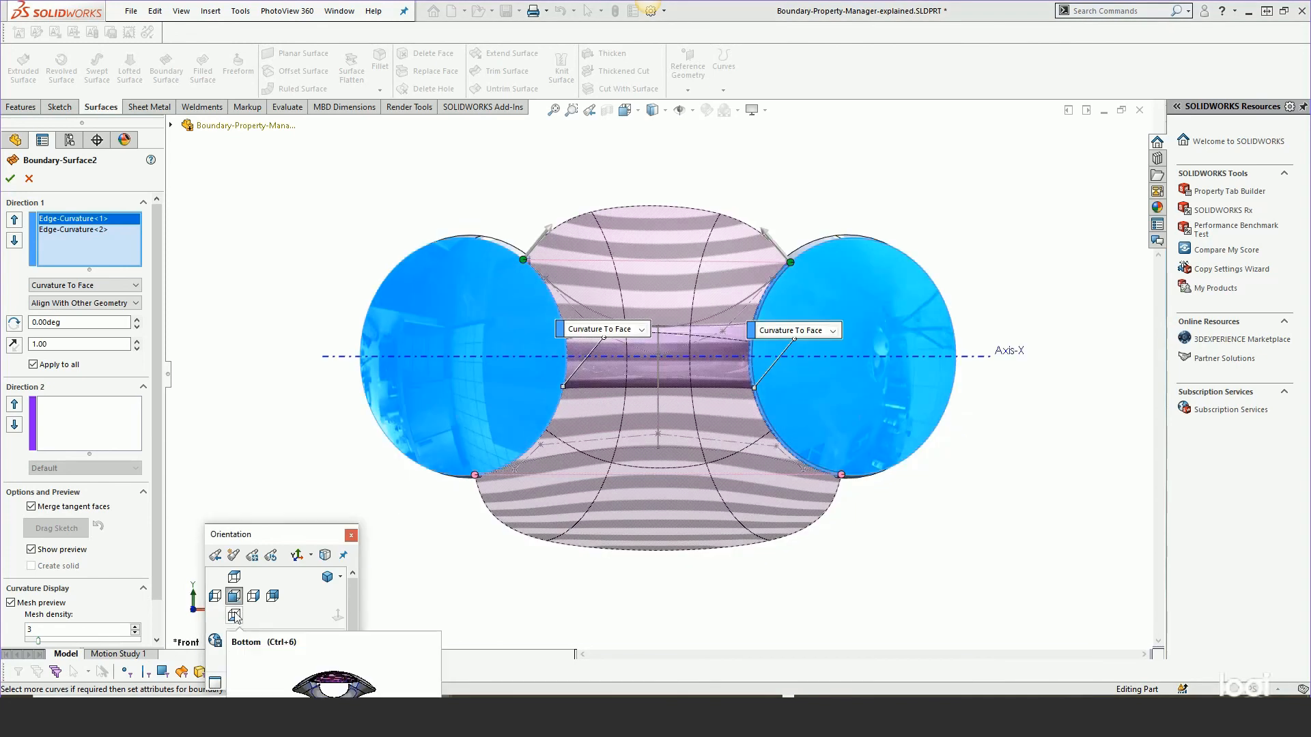
left_click(234, 615)
scroll(652, 287, "down", 5)
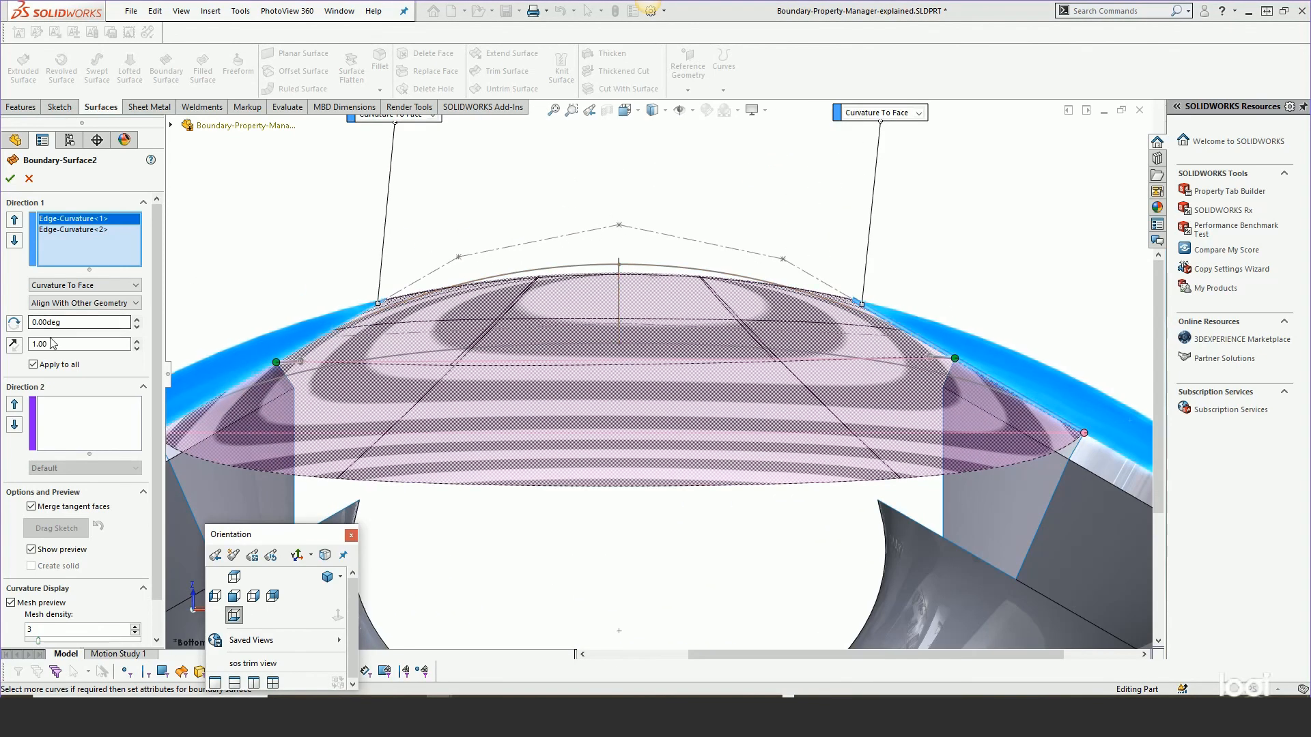
left_click(137, 340)
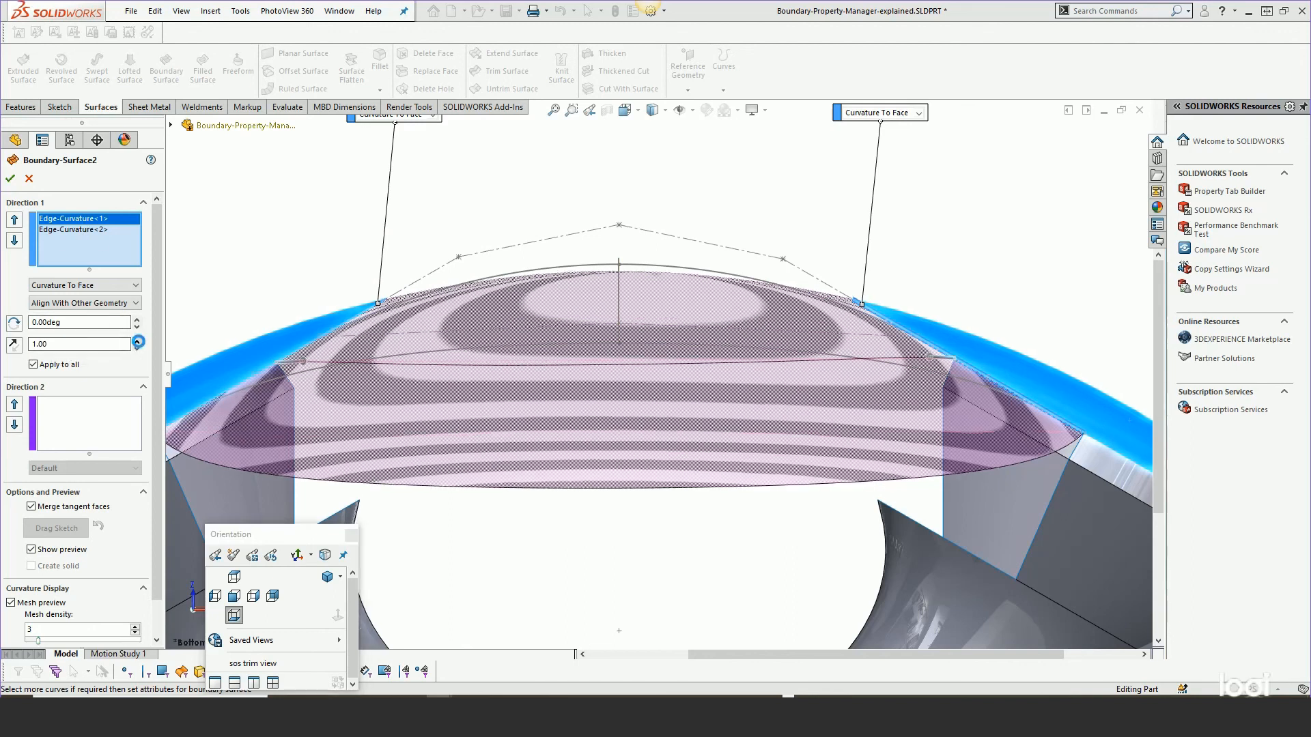
left_click(137, 340)
left_click(137, 340)
left_click(138, 340)
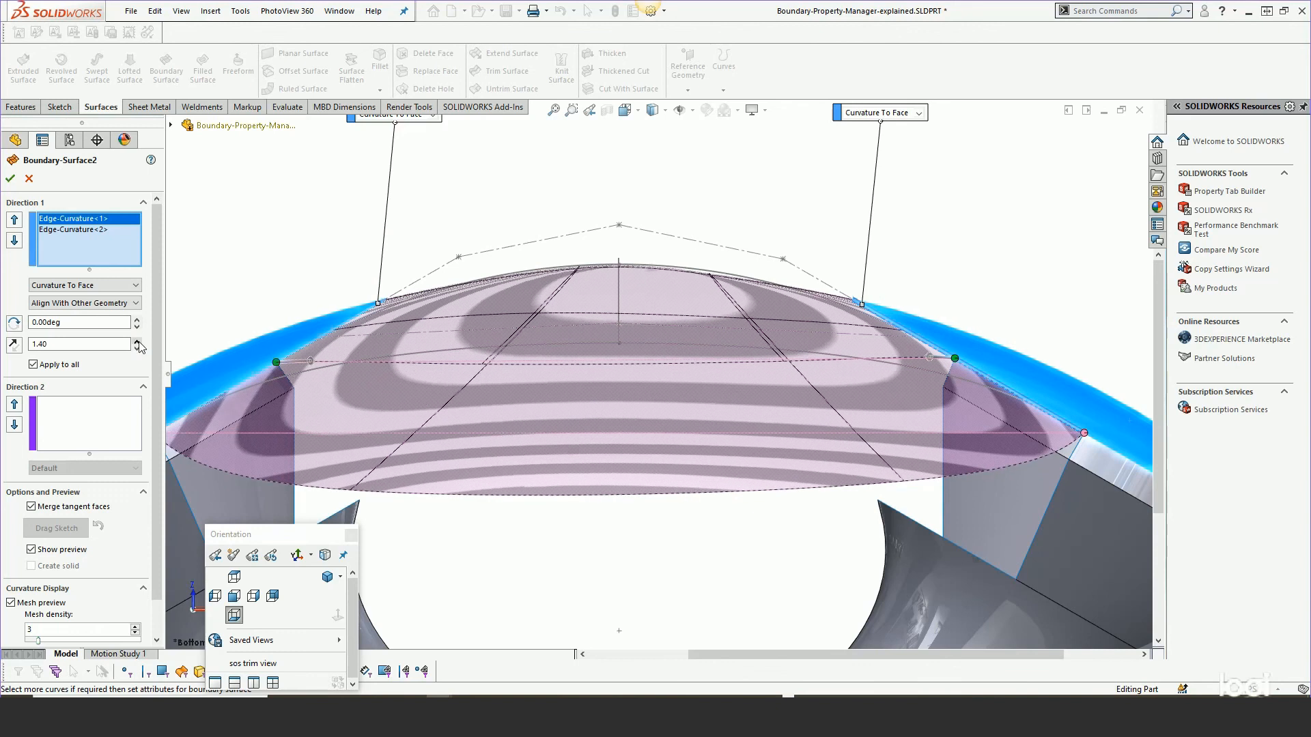
Set the second edge's tangent influence to 1.20.
left_click(91, 230)
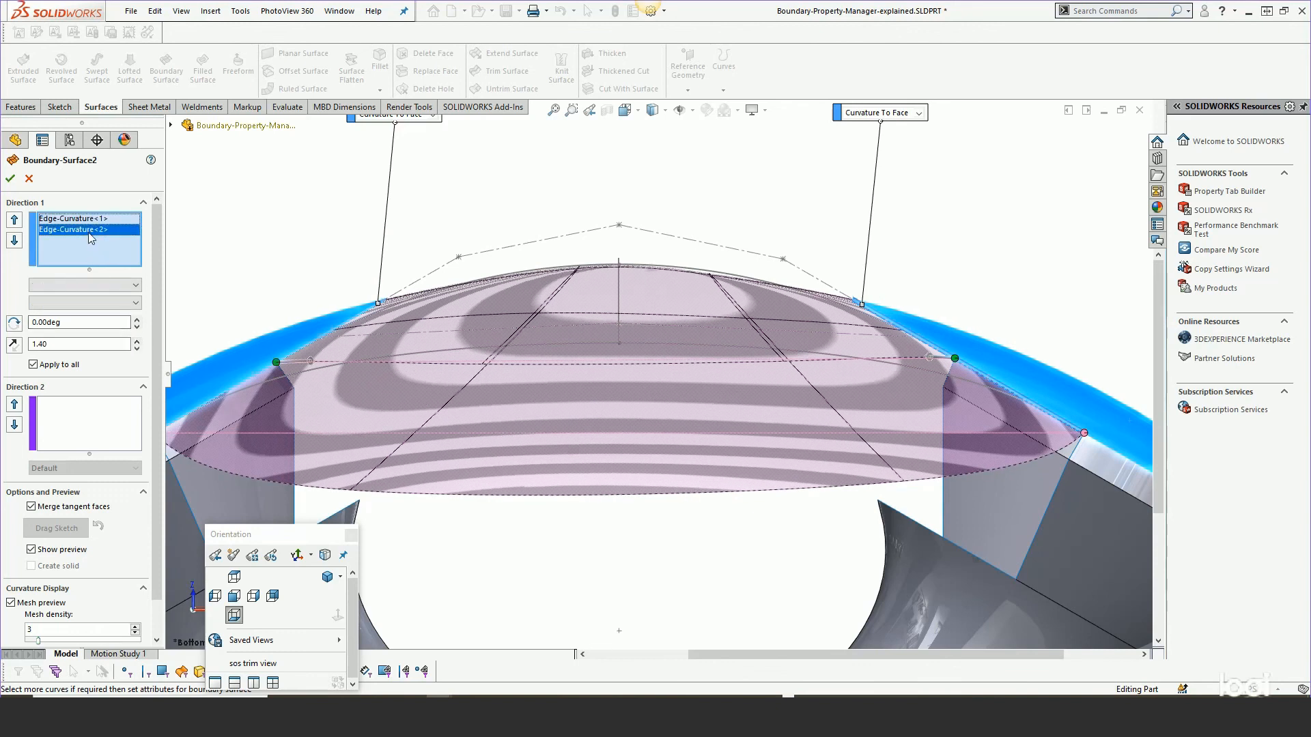
left_click(135, 345)
left_click(135, 344)
left_click(136, 340)
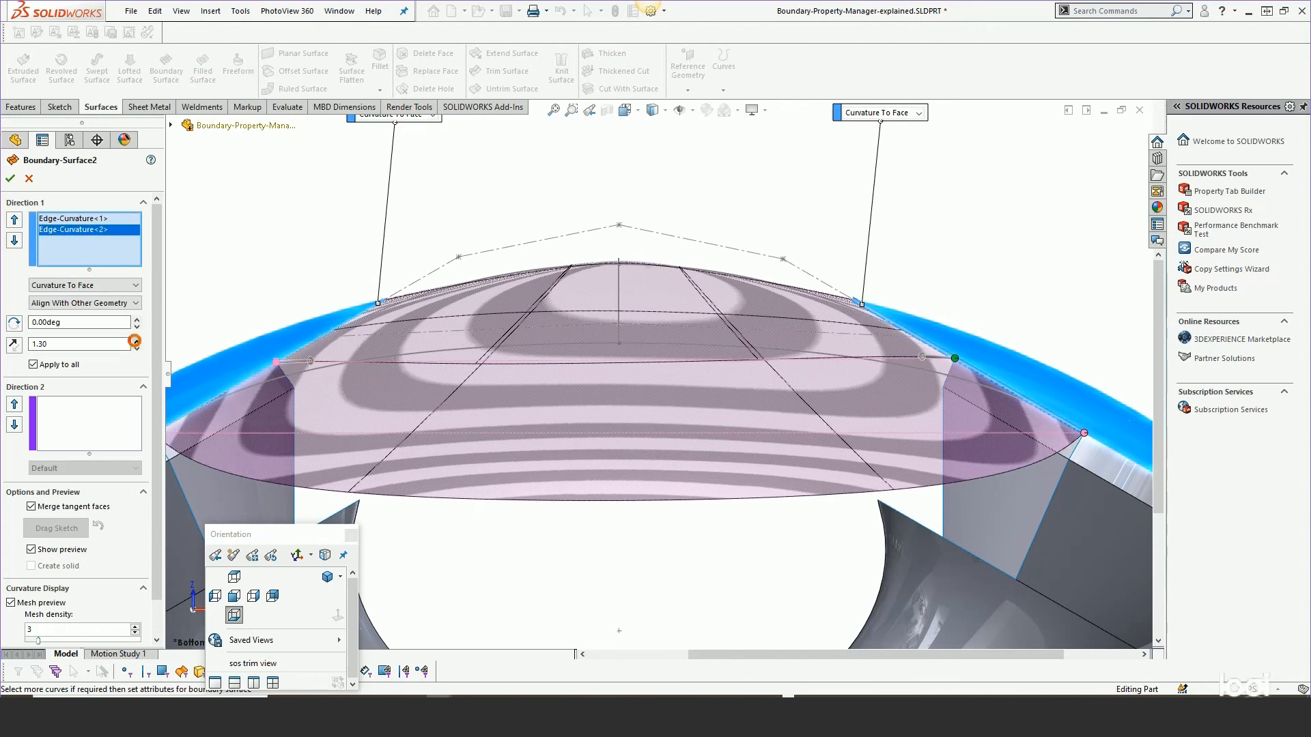
left_click(136, 340)
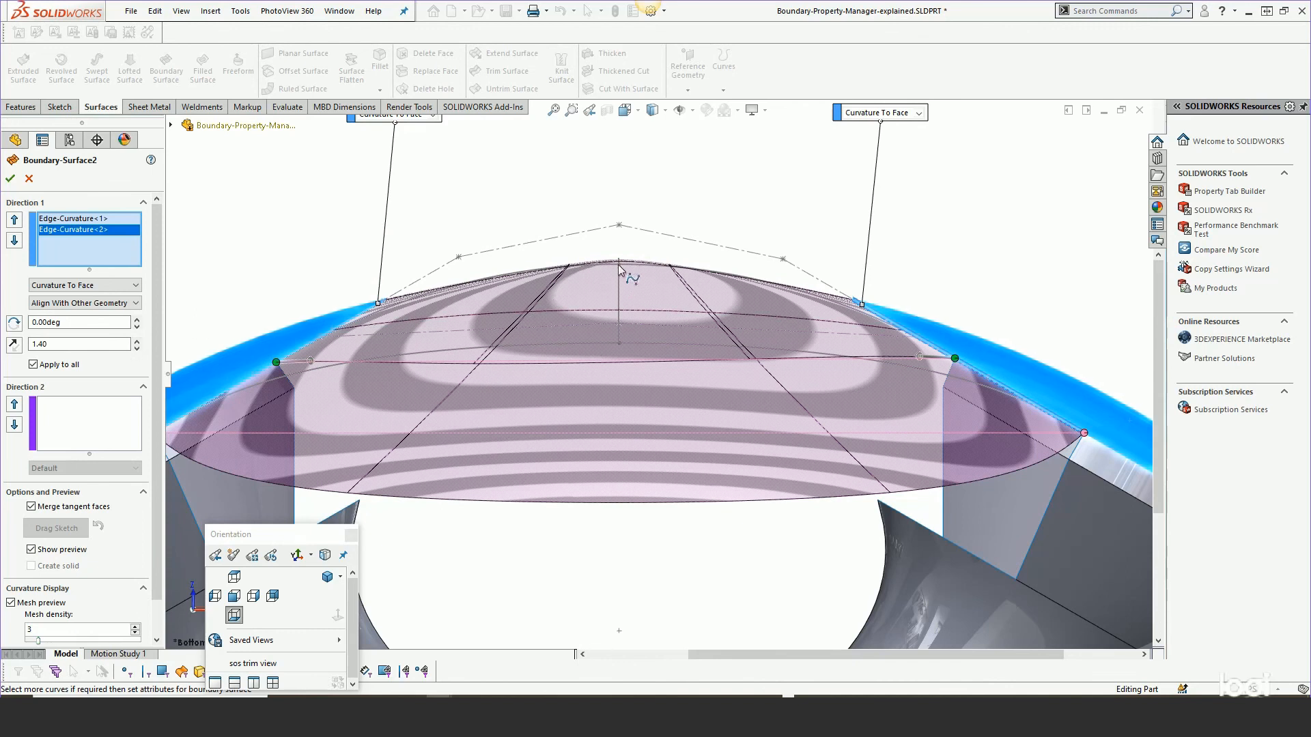
mouse_move(683, 357)
middle_mouse_down()
mouse_move(682, 380)
mouse_move(680, 344)
middle_mouse_up()
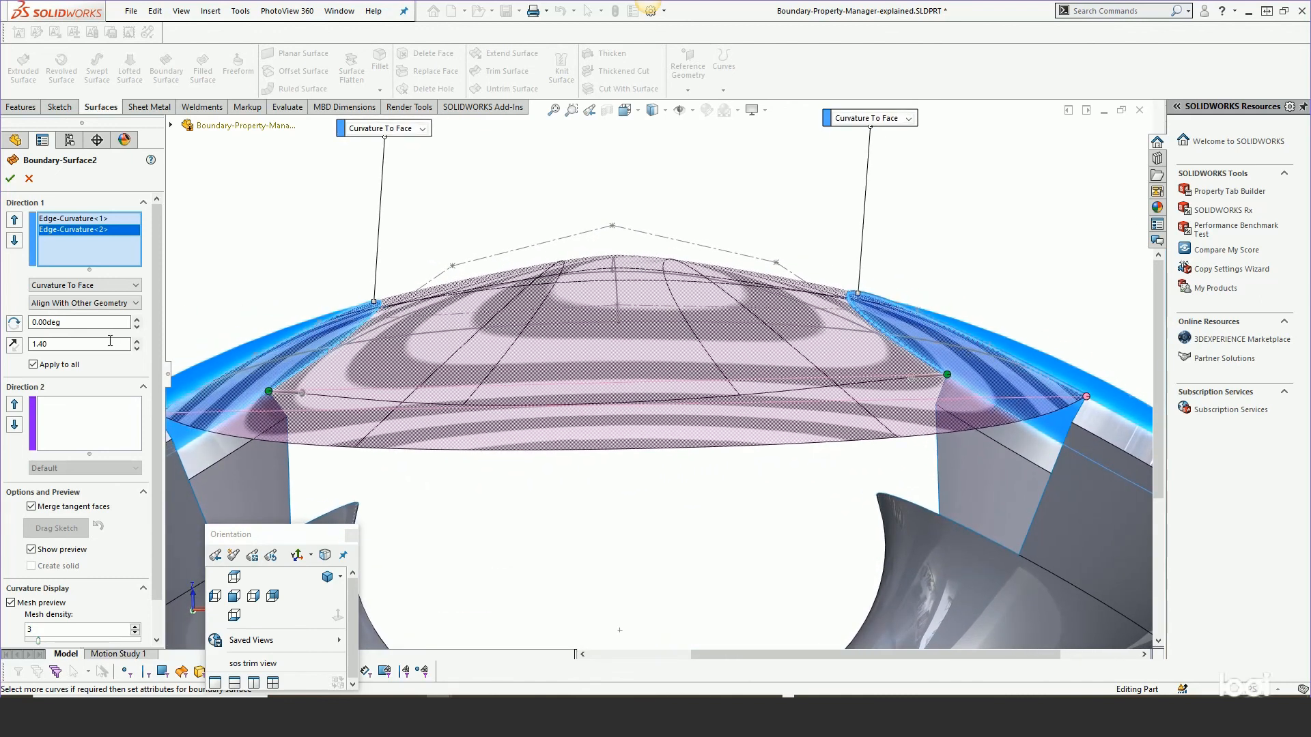
left_click(138, 349)
left_click(137, 349)
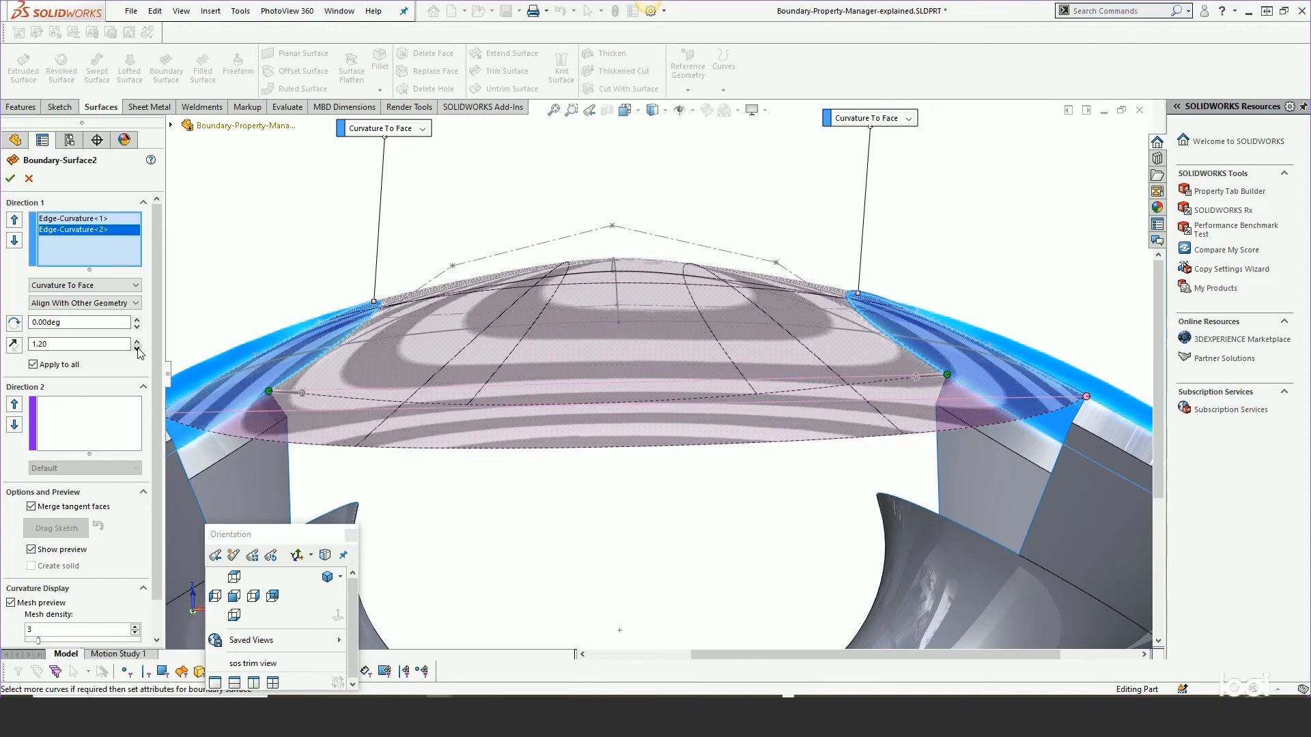
Set the first edge's tangent influence to 1.20.
left_click(72, 219)
left_click(137, 349)
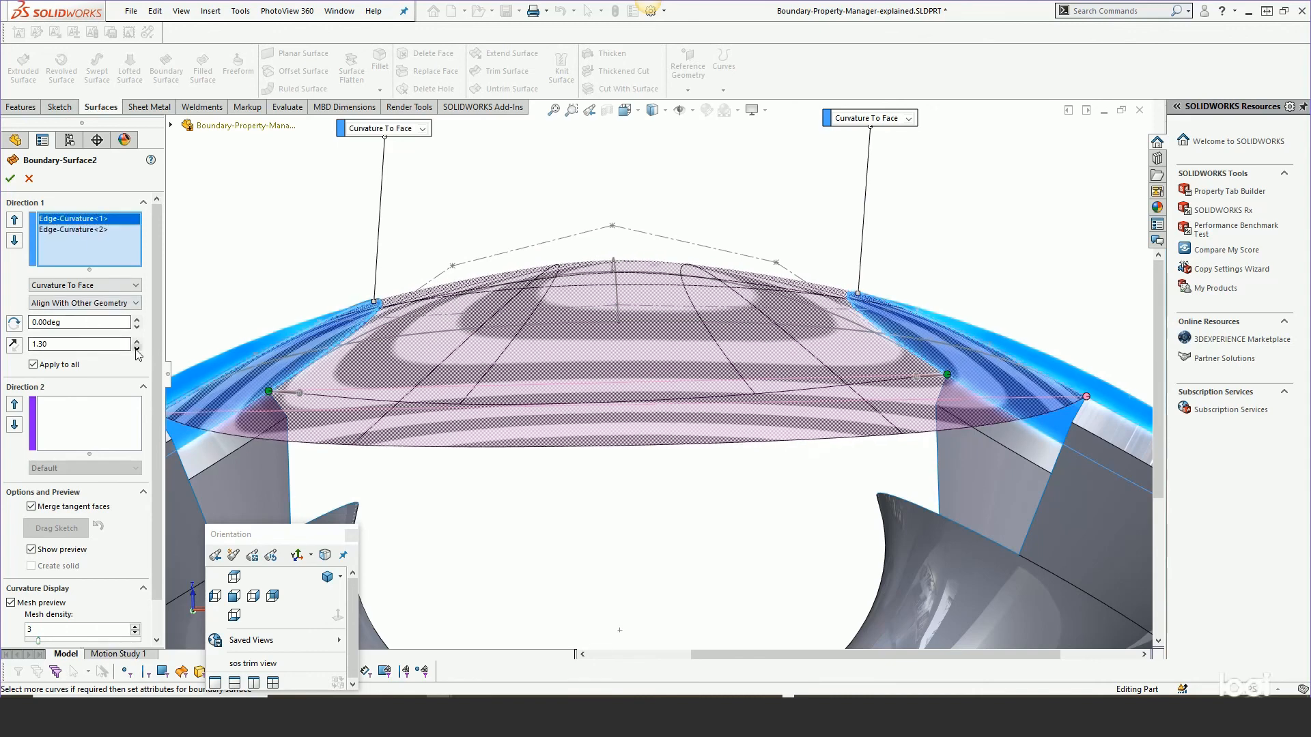
left_click(138, 349)
Try setting the first edge's alignment to Align With Iso Parameter.
middle_click_drag(656, 356, 654, 434)
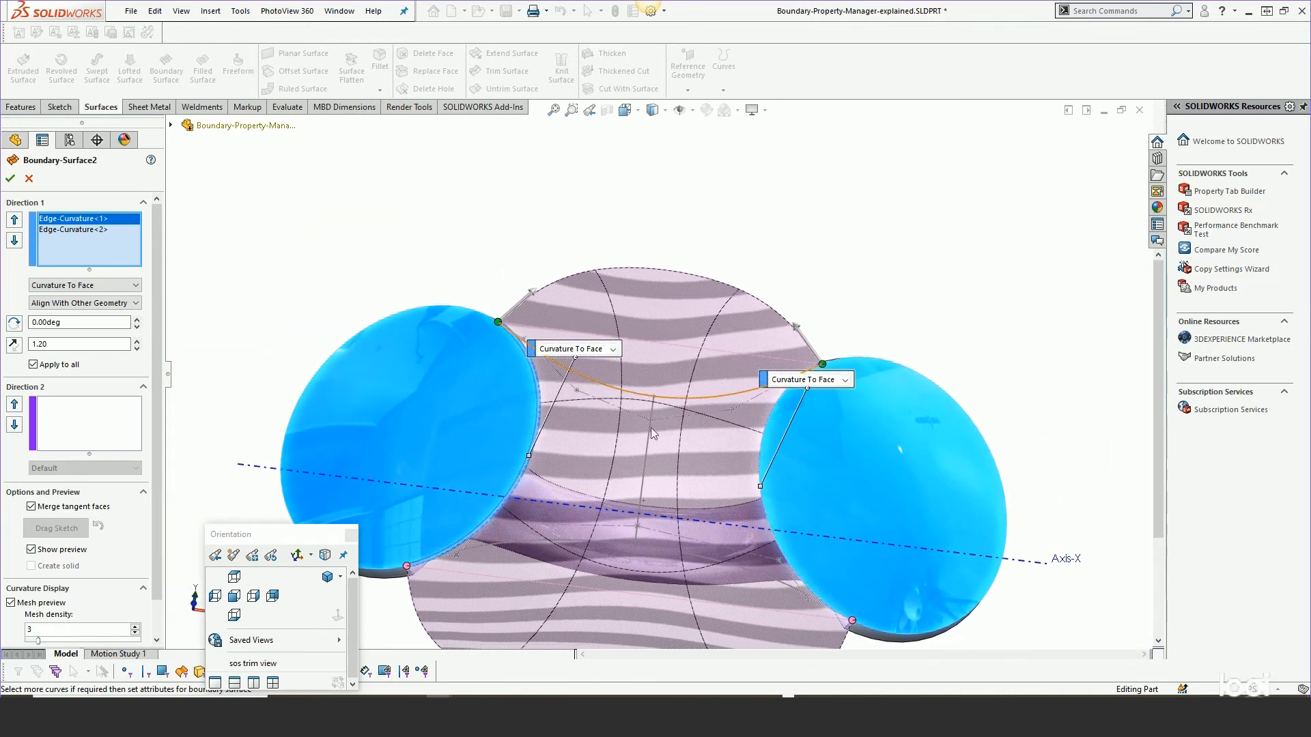
middle_click_drag(650, 501, 646, 321)
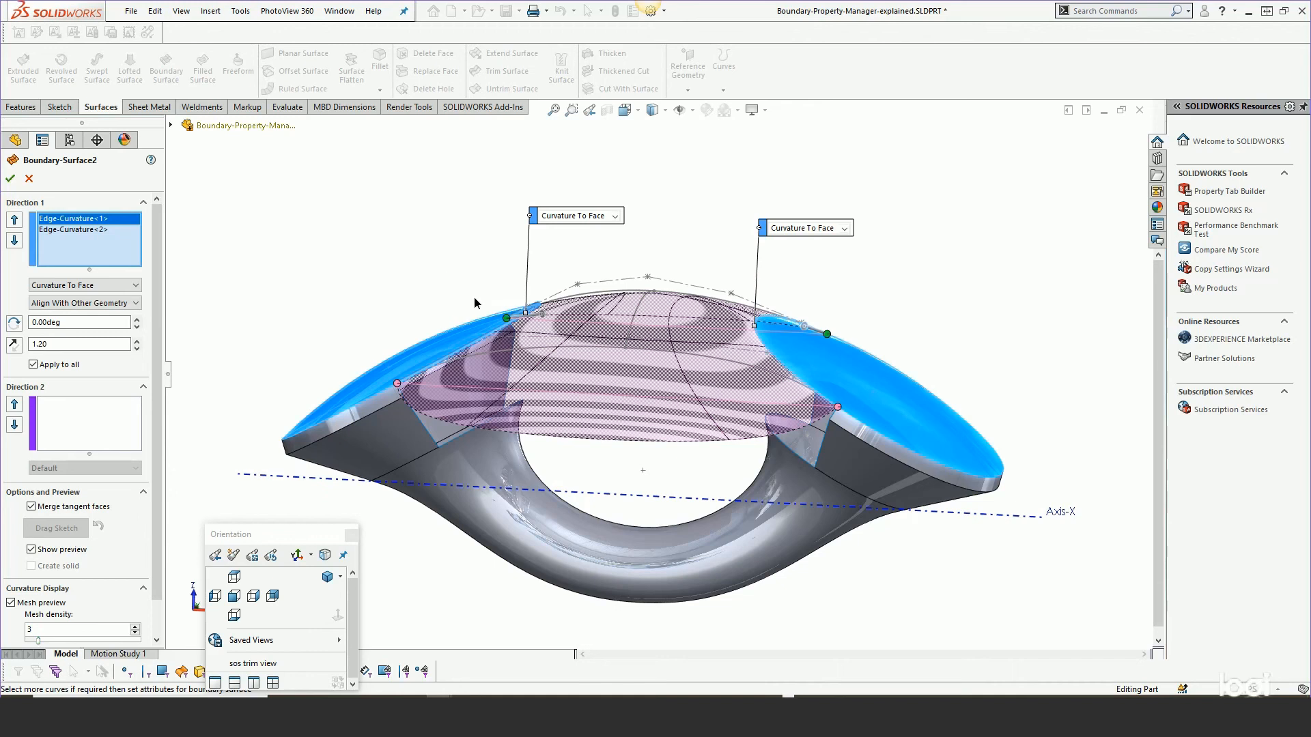
middle_click_drag(474, 300, 469, 335)
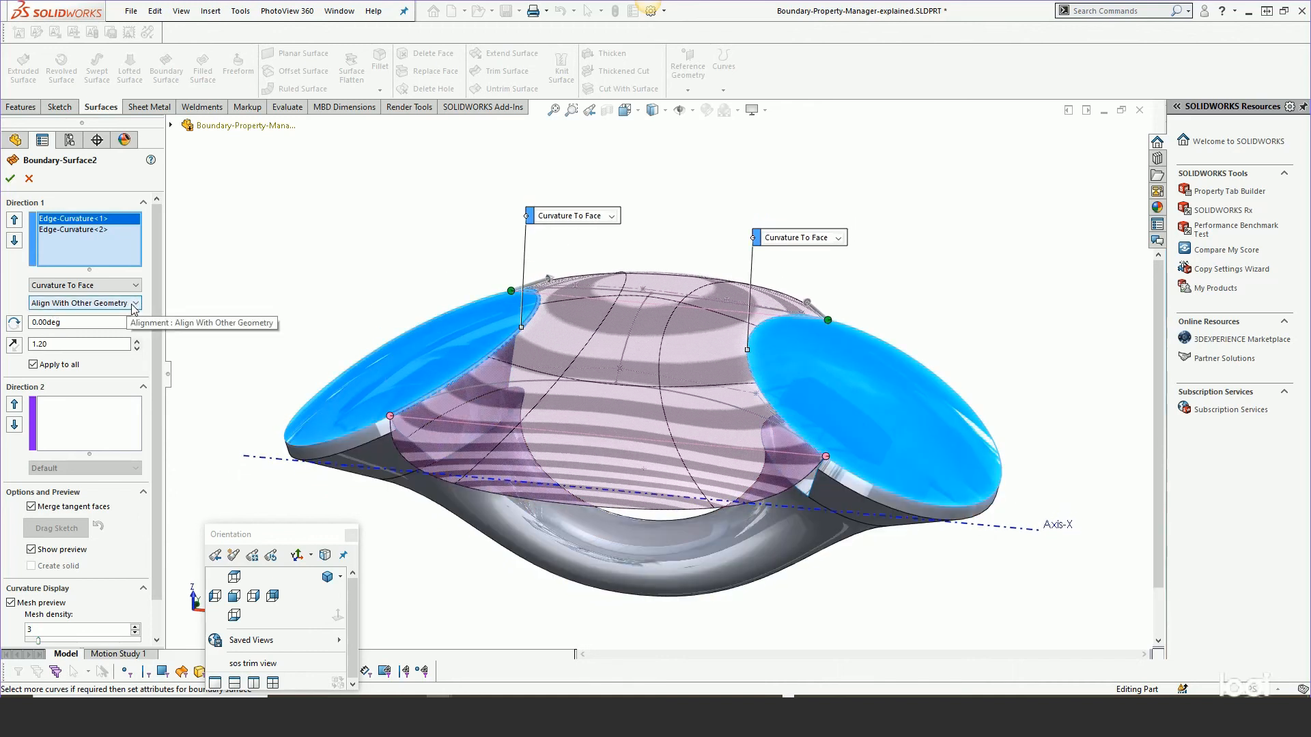
left_click(134, 307)
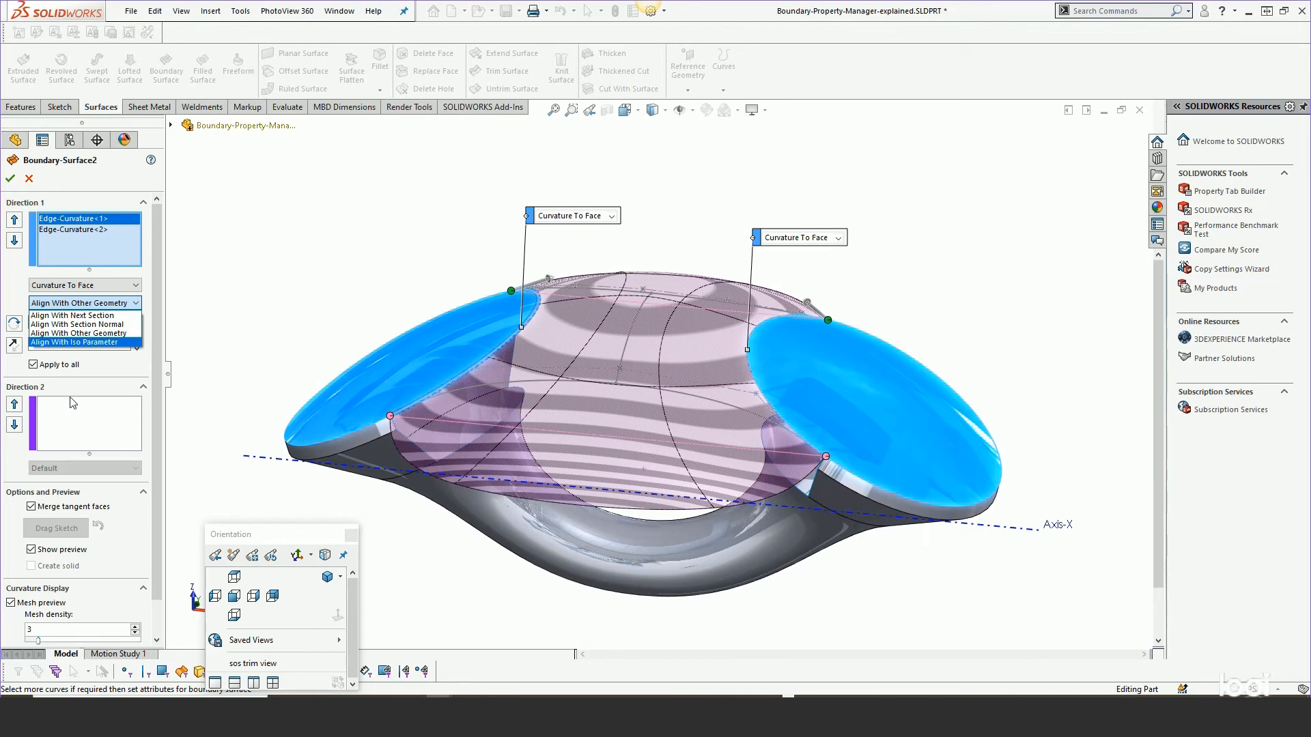
left_click(76, 342)
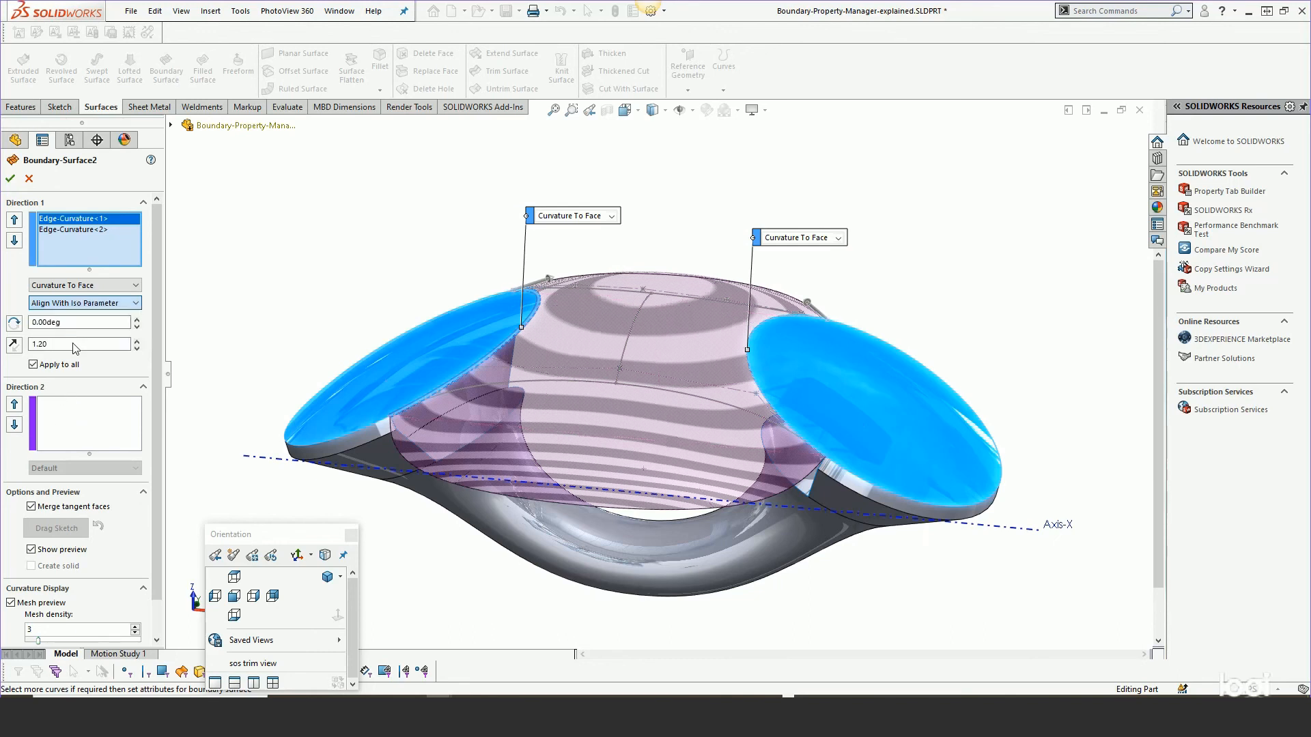
Set the first edge's alignment to Align With Next Section.
left_click(134, 303)
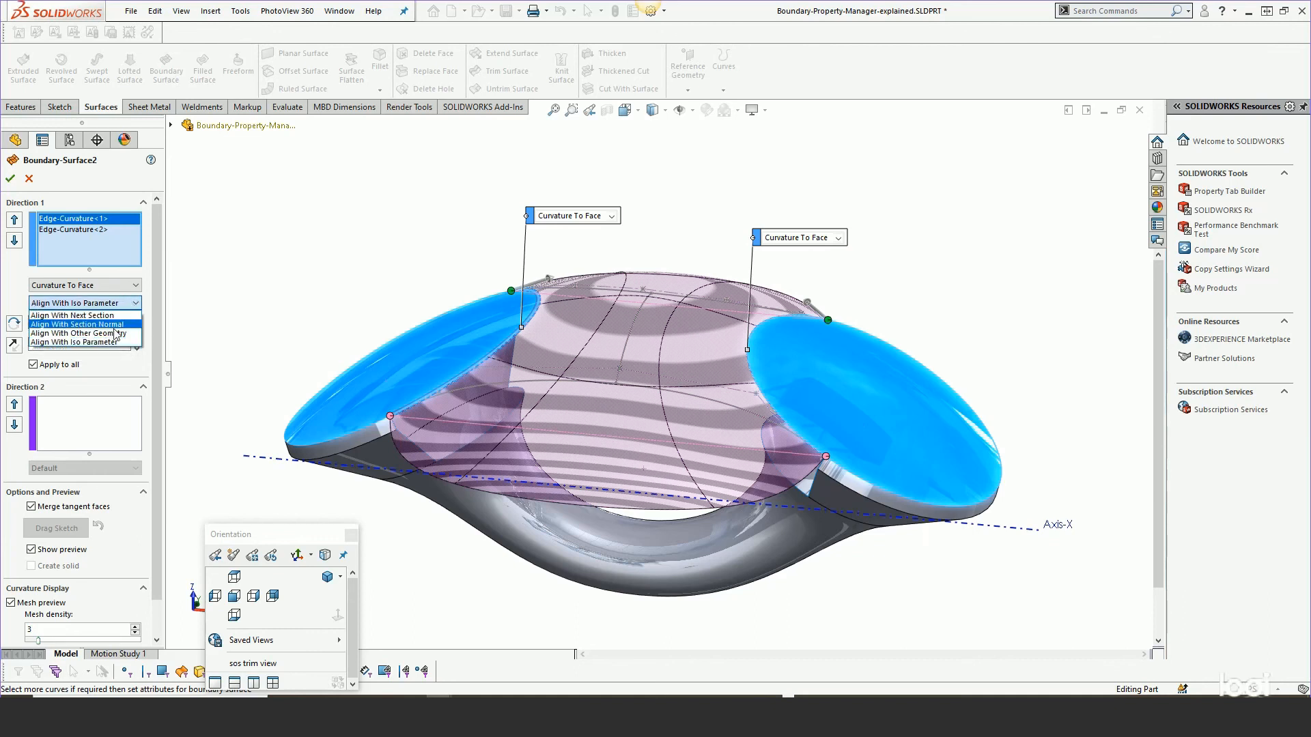
left_click(76, 334)
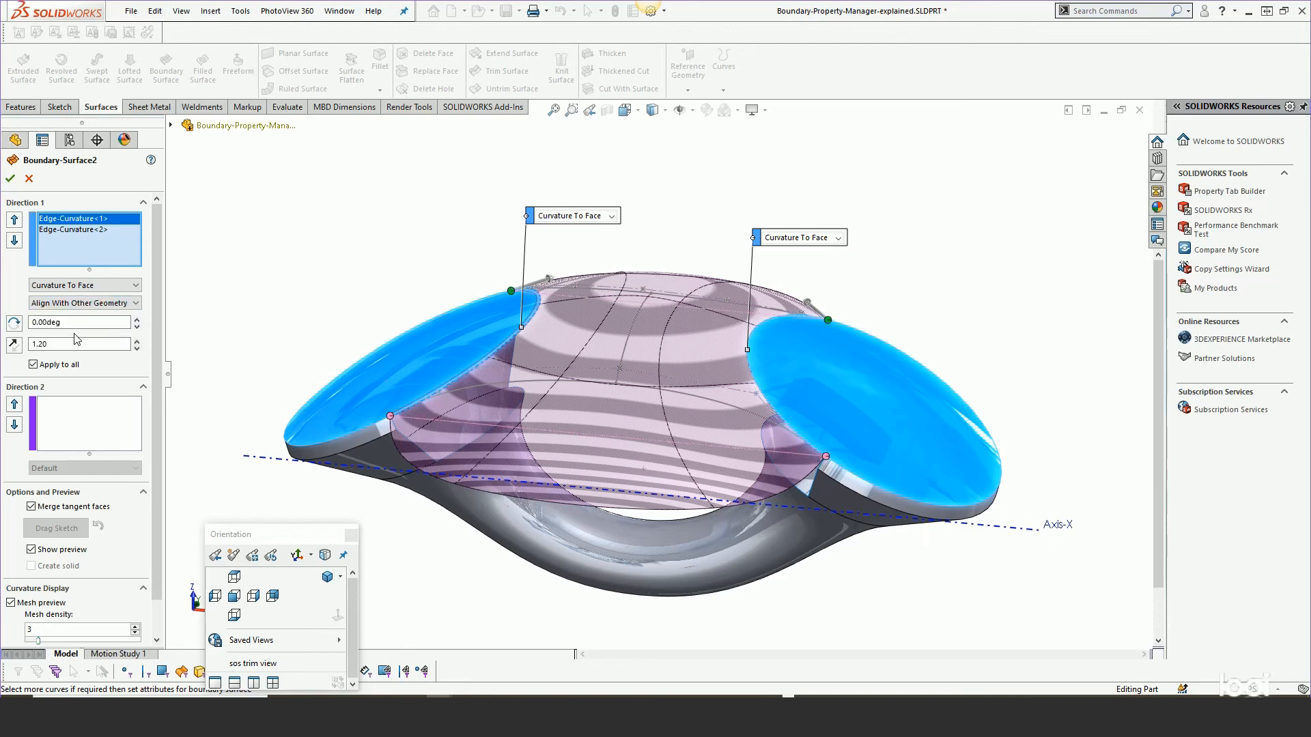
left_click(96, 304)
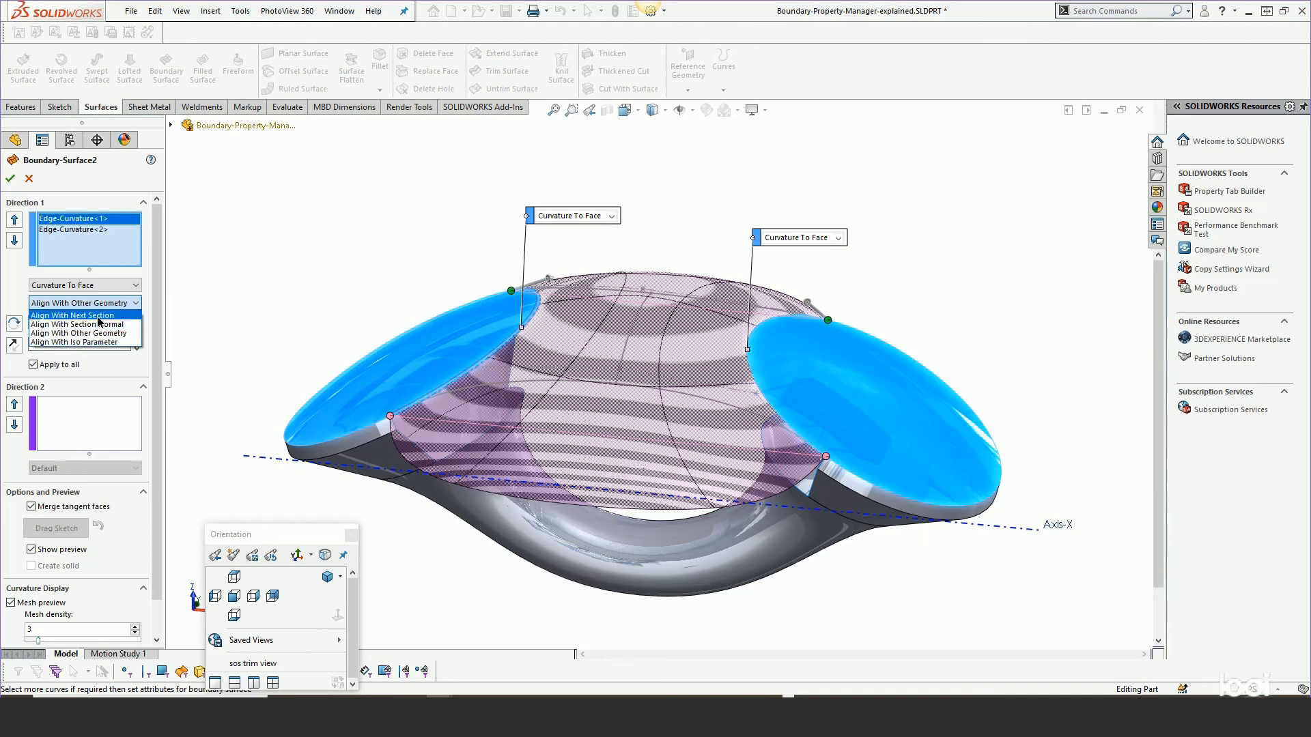
left_click(100, 316)
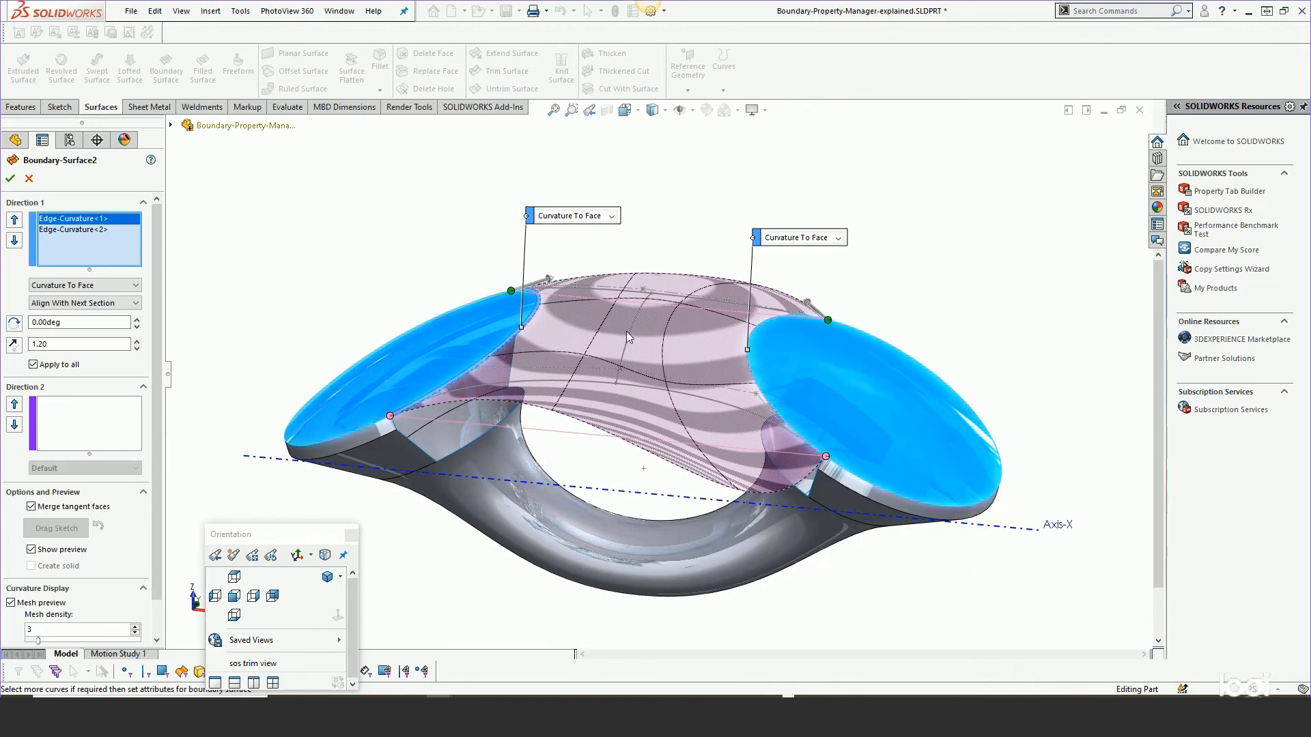
Set the second edge's alignment to Align With Next Section.
left_click(48, 232)
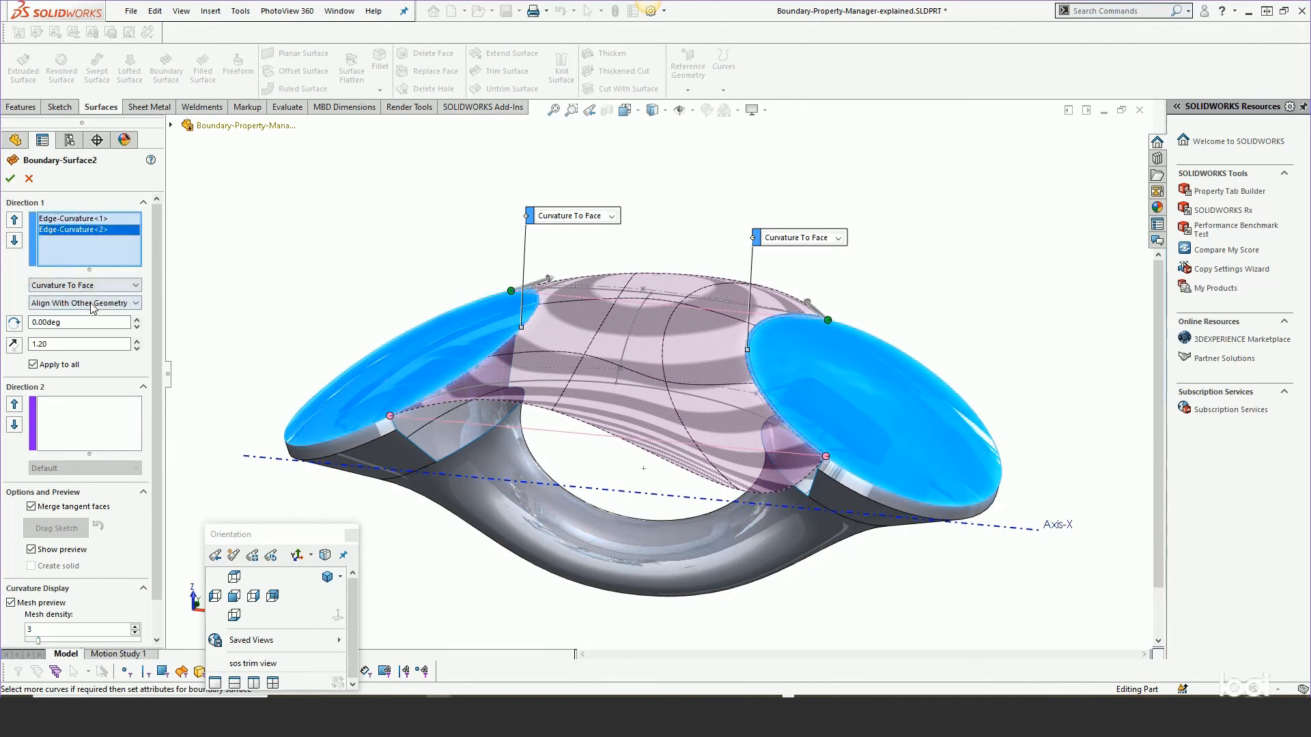
left_click(86, 302)
left_click(94, 316)
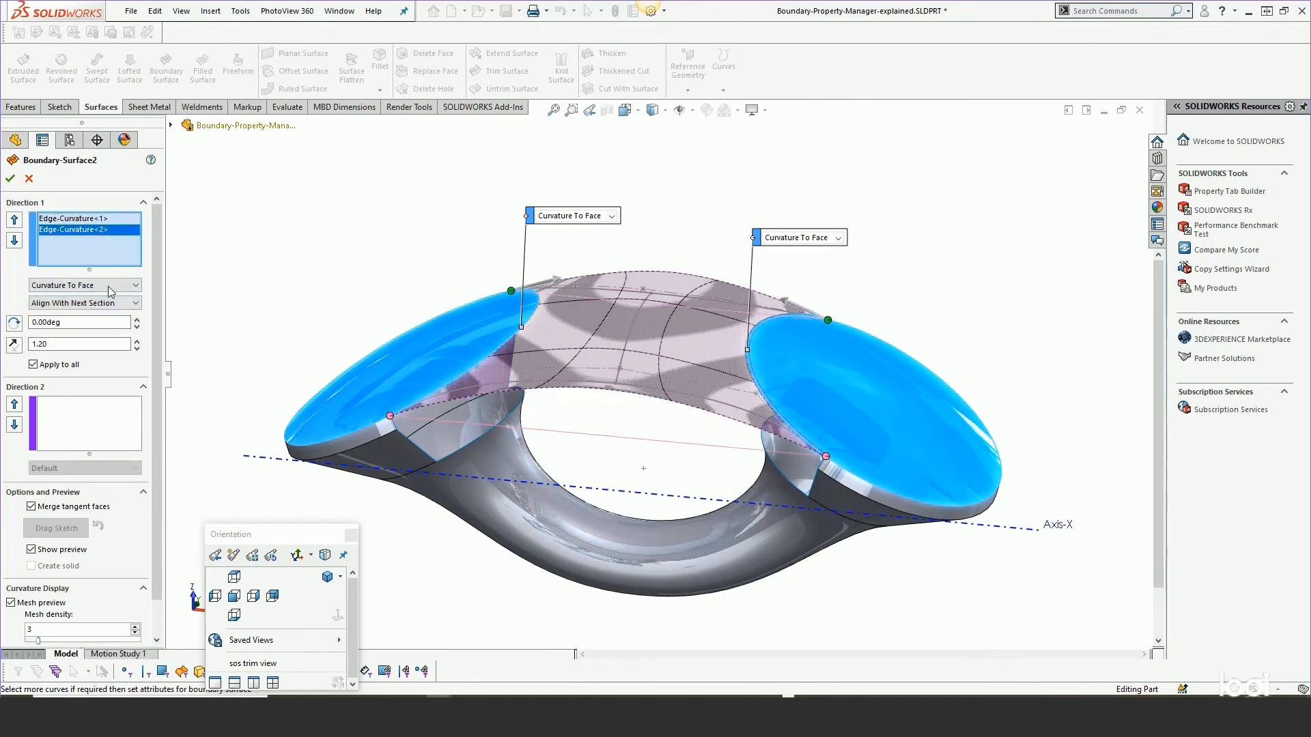
Add Sketch20 as a middle profile between the two edge curvatures in Direction 1.
middle_click_drag(698, 369, 558, 358)
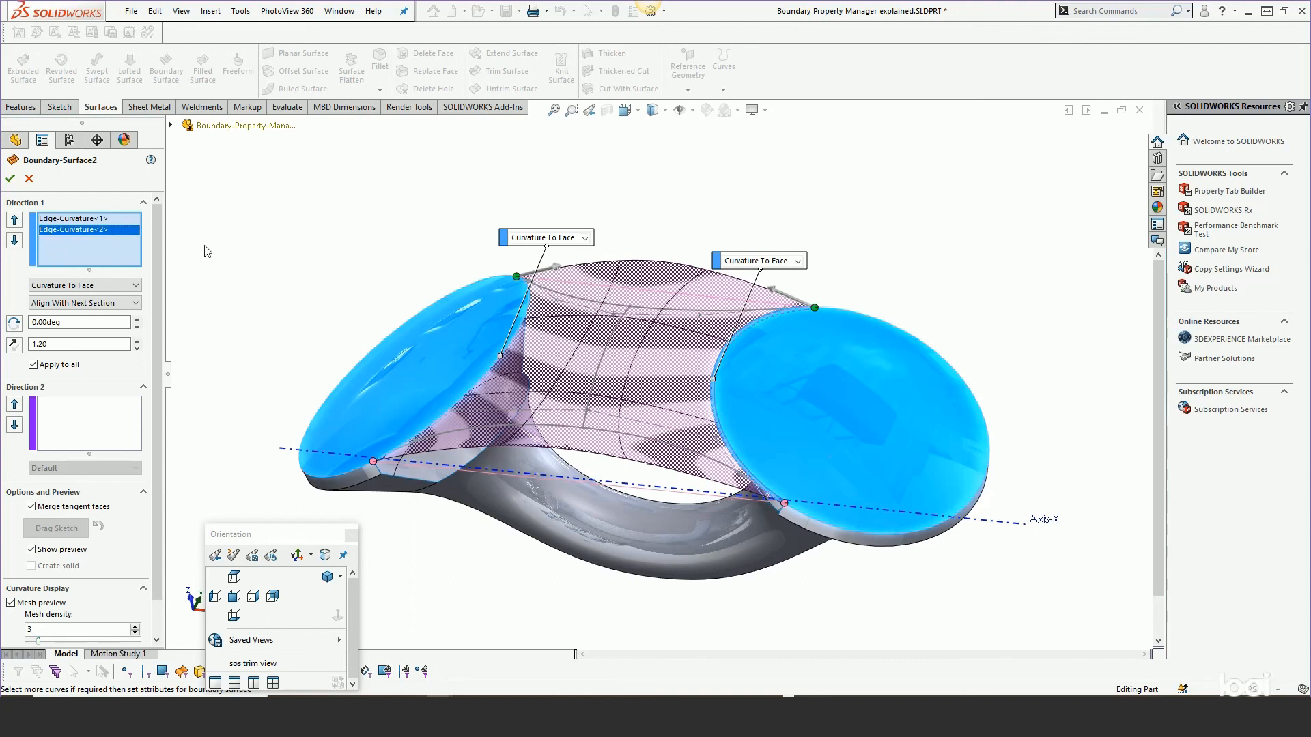
left_click(613, 343)
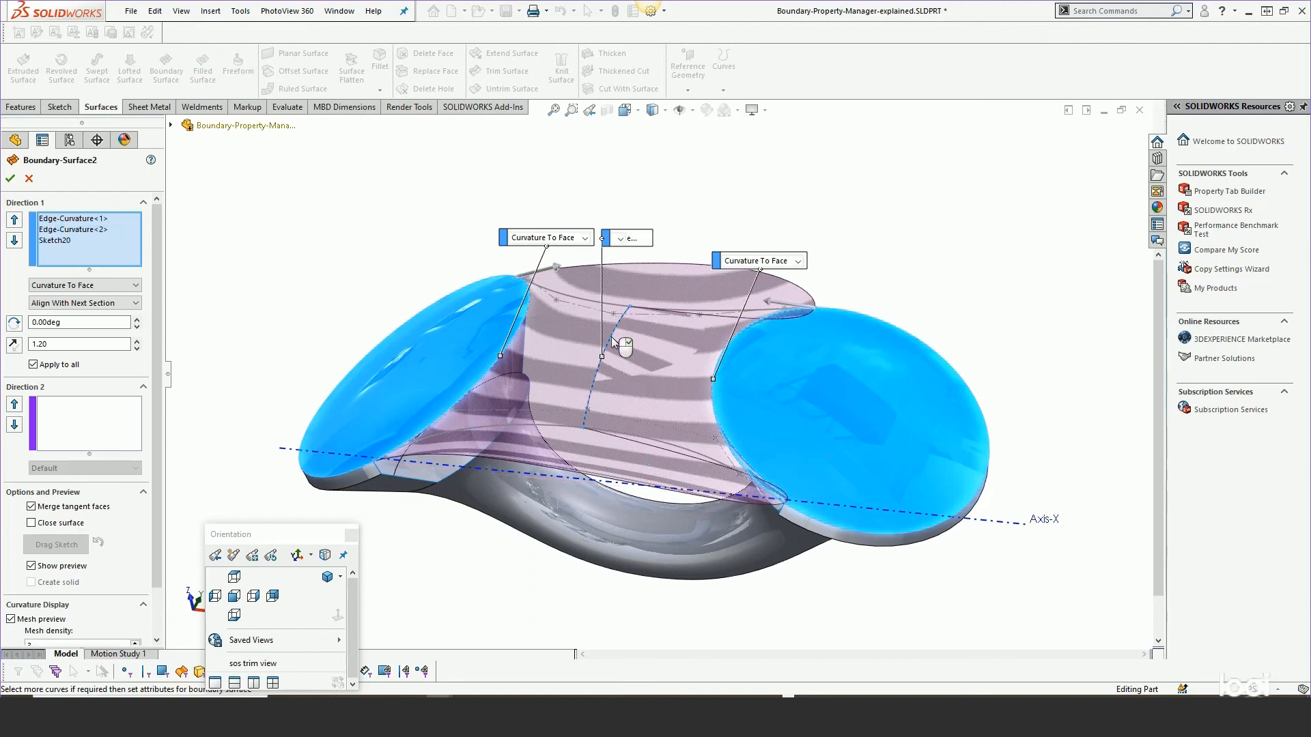
left_click(13, 221)
middle_click_drag(670, 400, 672, 359)
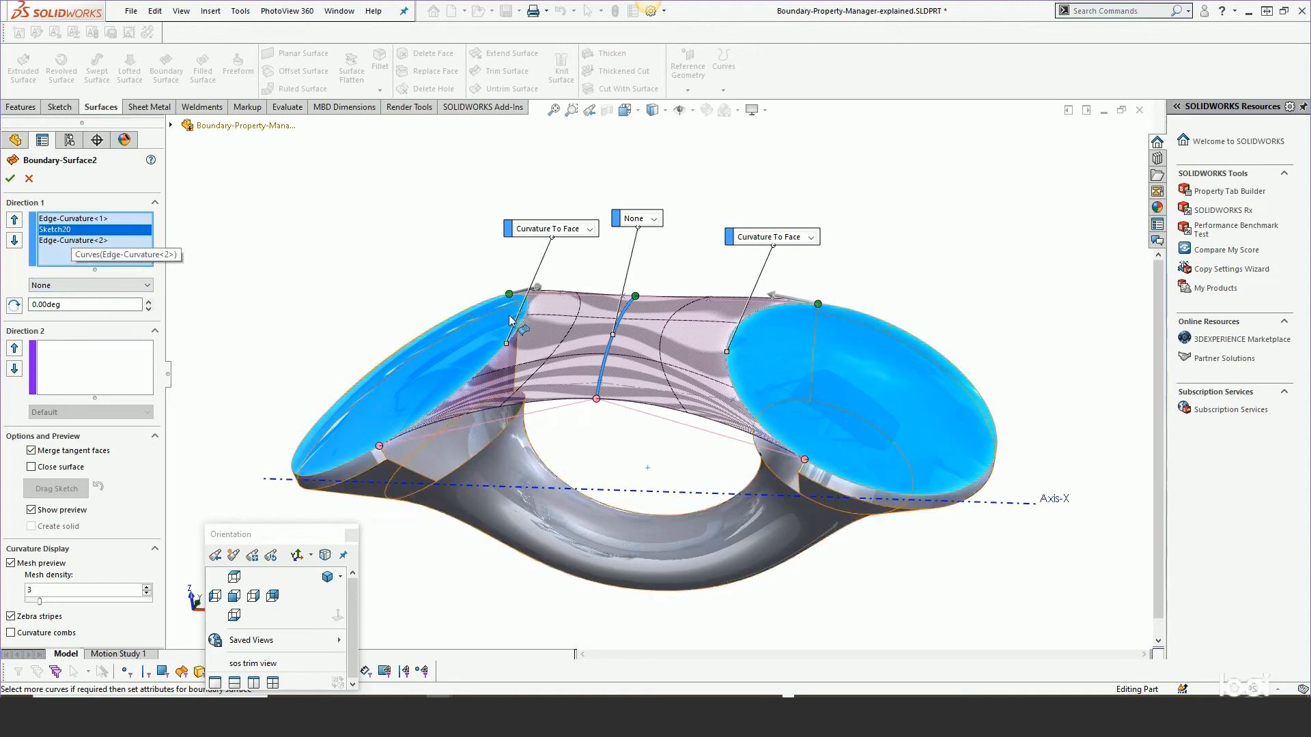
Check Sketch20's end constraint, then remove Sketch20 from the Direction 1 profiles.
left_click(71, 287)
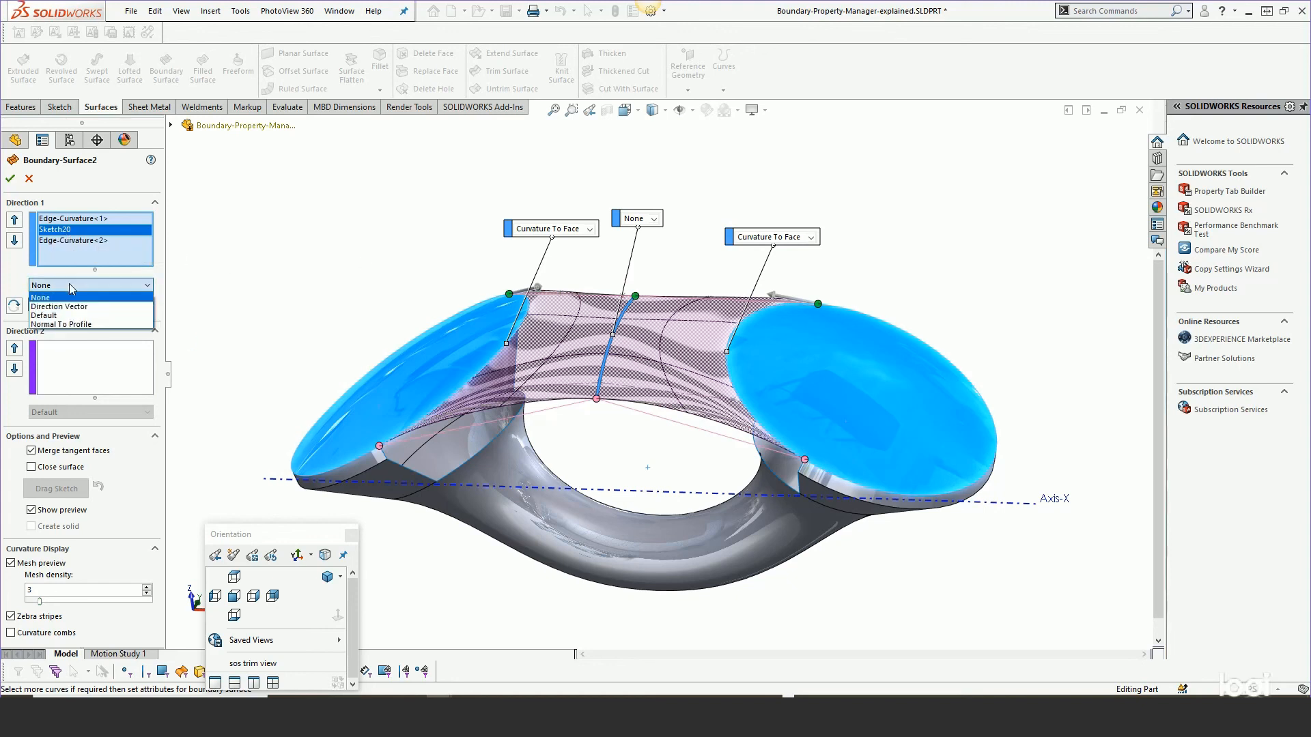
left_click(71, 287)
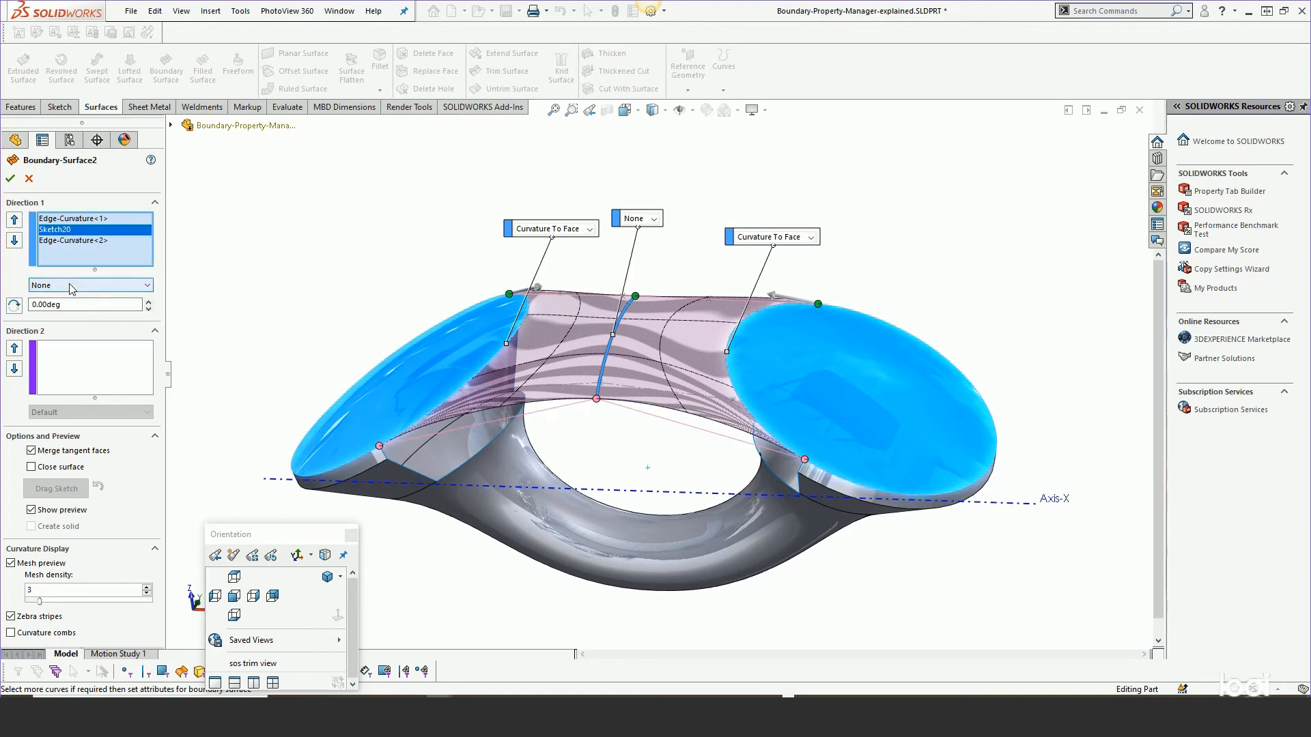
right_click(75, 234)
left_click(105, 275)
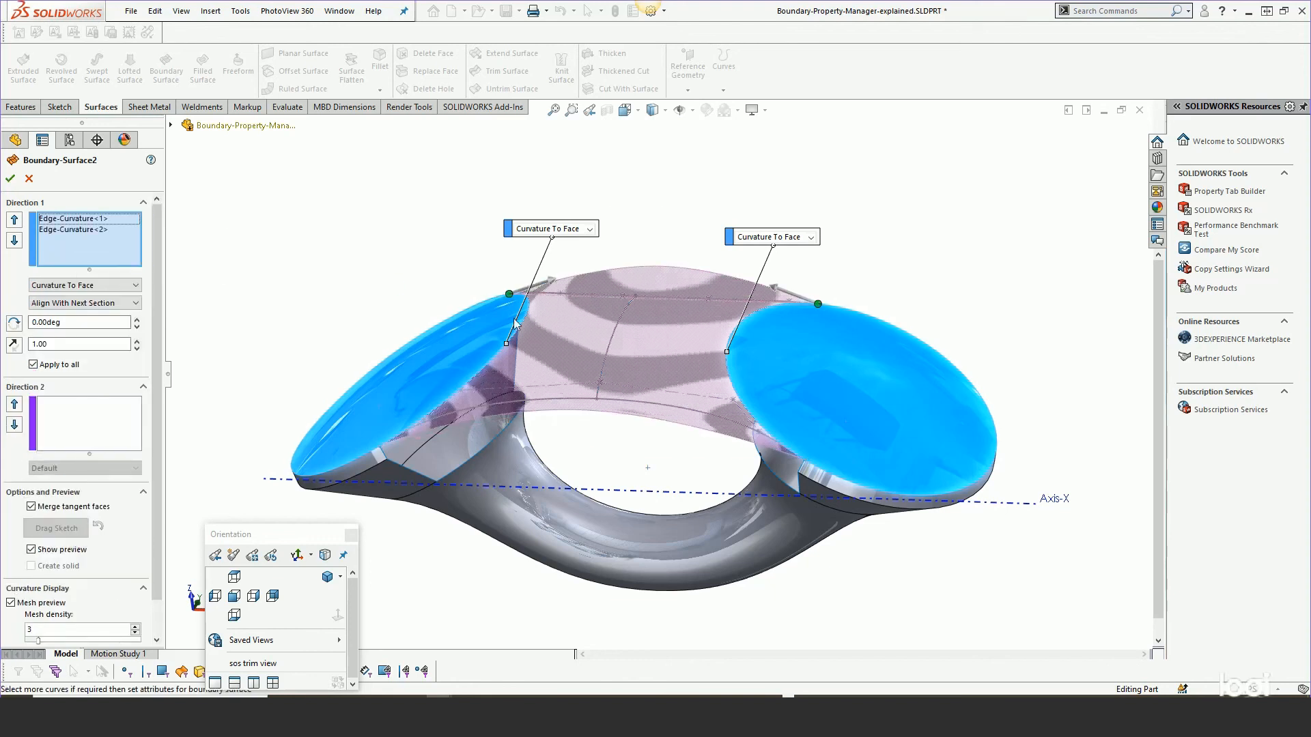
Accept the boundary surface.
mouse_move(658, 361)
middle_mouse_down()
mouse_move(691, 362)
mouse_move(708, 492)
mouse_move(733, 233)
mouse_move(705, 437)
mouse_move(676, 411)
middle_mouse_up()
left_click(11, 180)
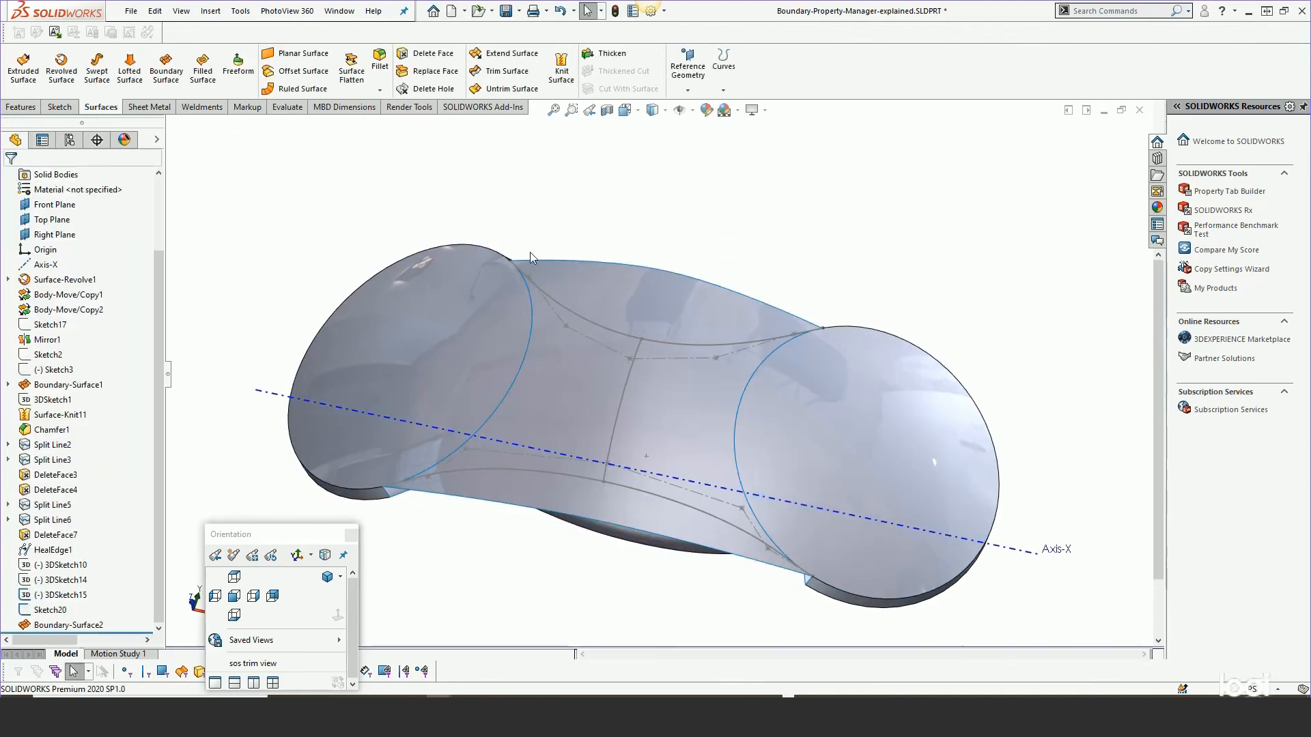
Reopen Boundary-Surface2 for editing.
middle_click_drag(740, 449, 723, 389)
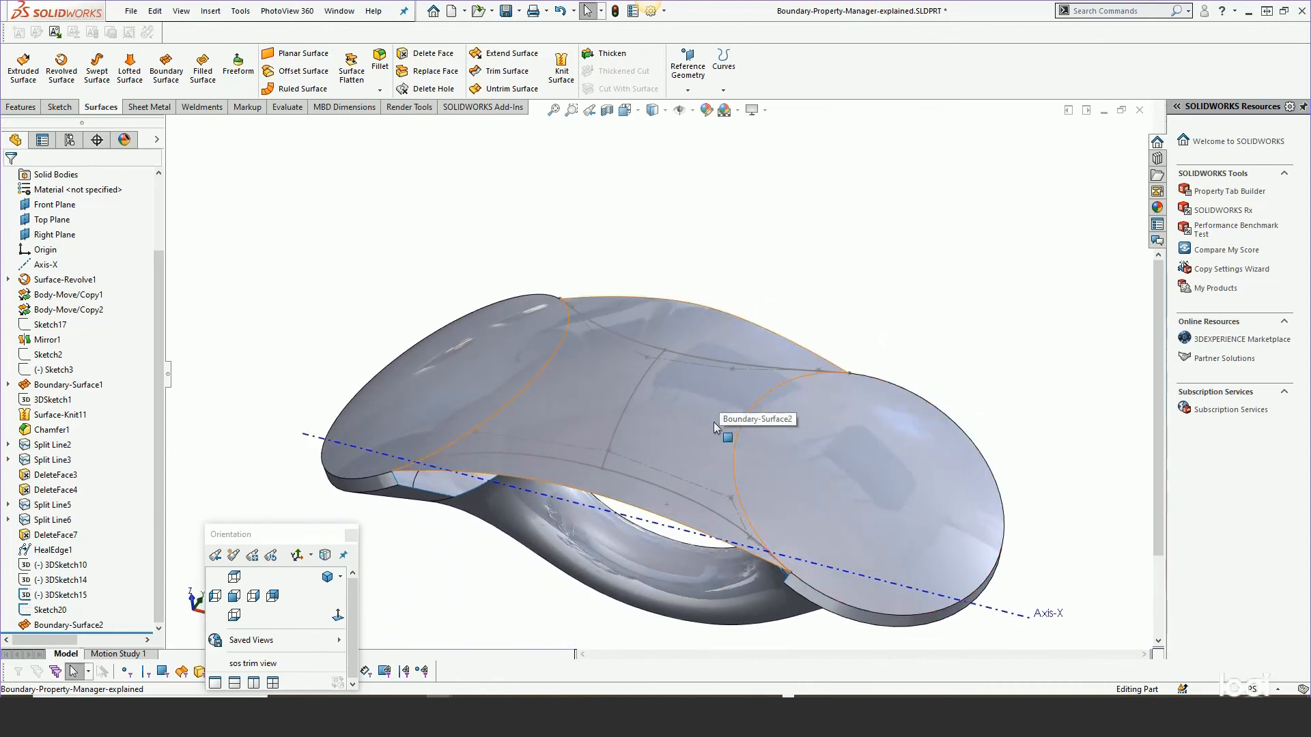
middle_click_drag(689, 455, 703, 489)
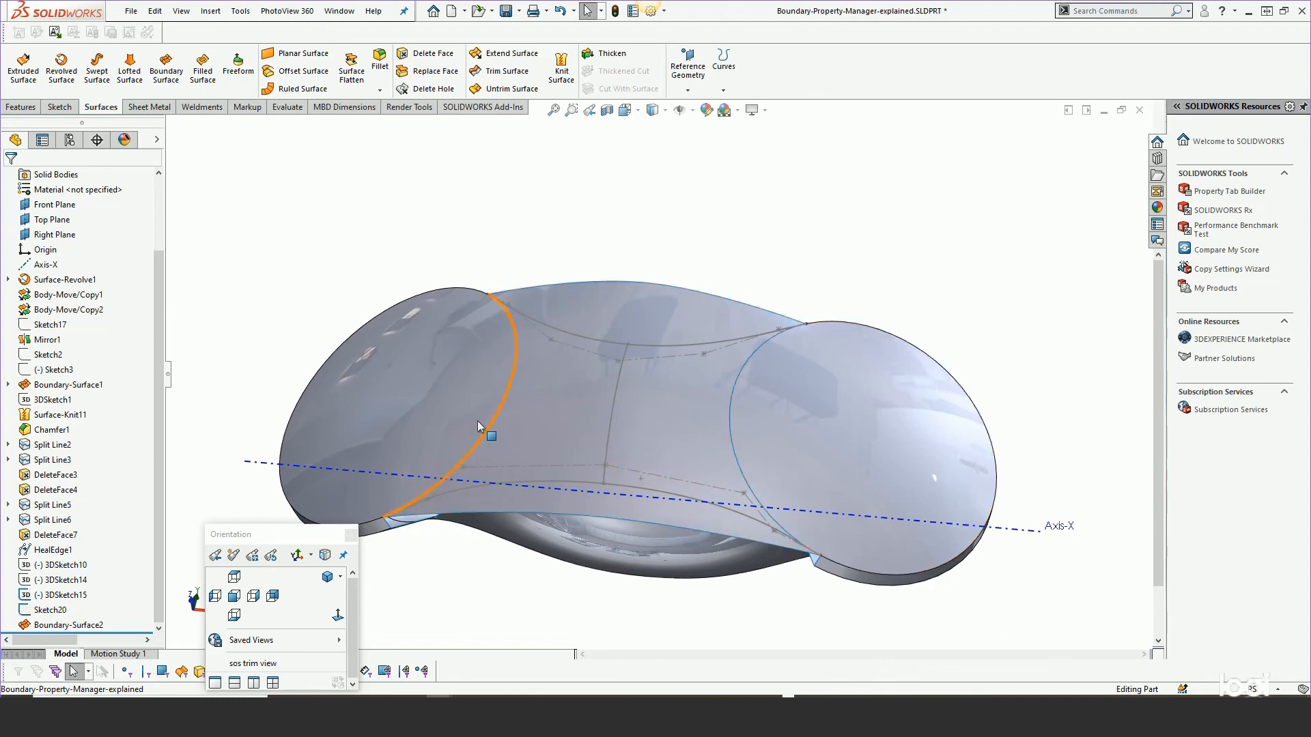
mouse_move(678, 443)
middle_mouse_down()
mouse_move(674, 270)
mouse_move(668, 457)
middle_mouse_up()
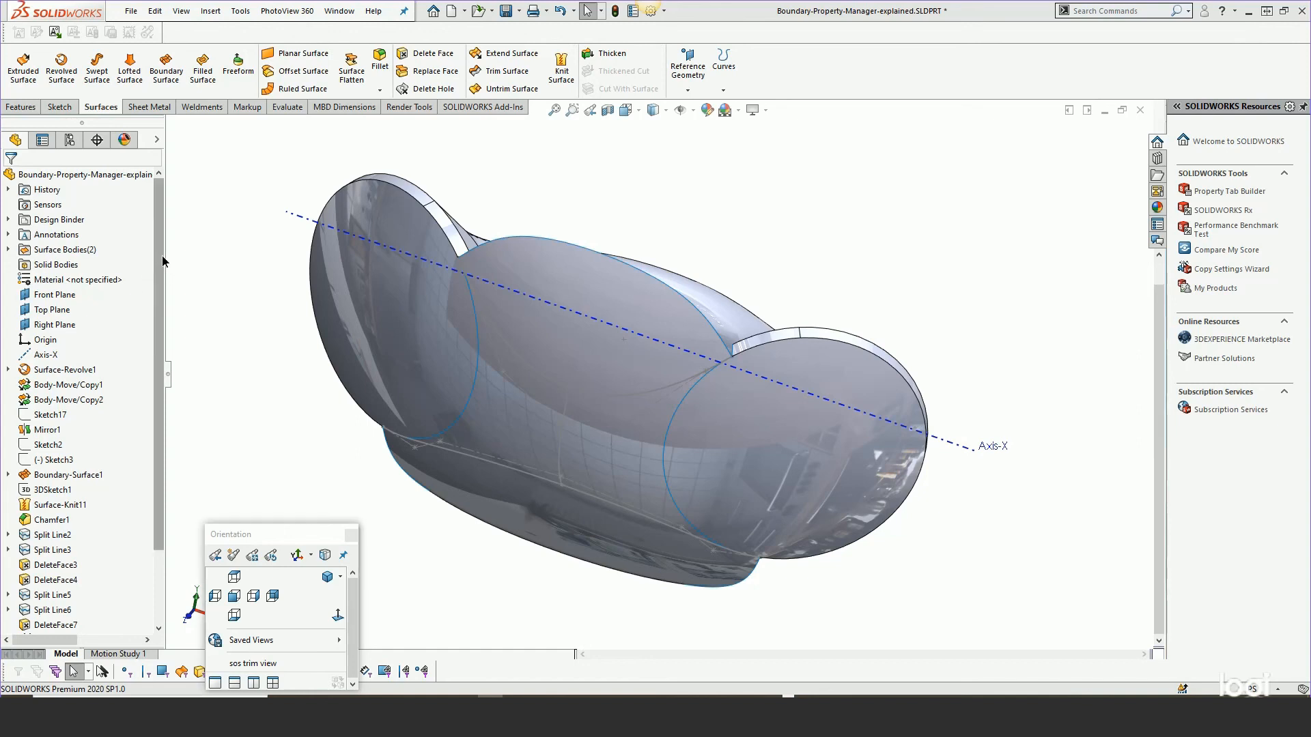
scroll(136, 341, "down", 2)
left_click(65, 626)
right_click(63, 624)
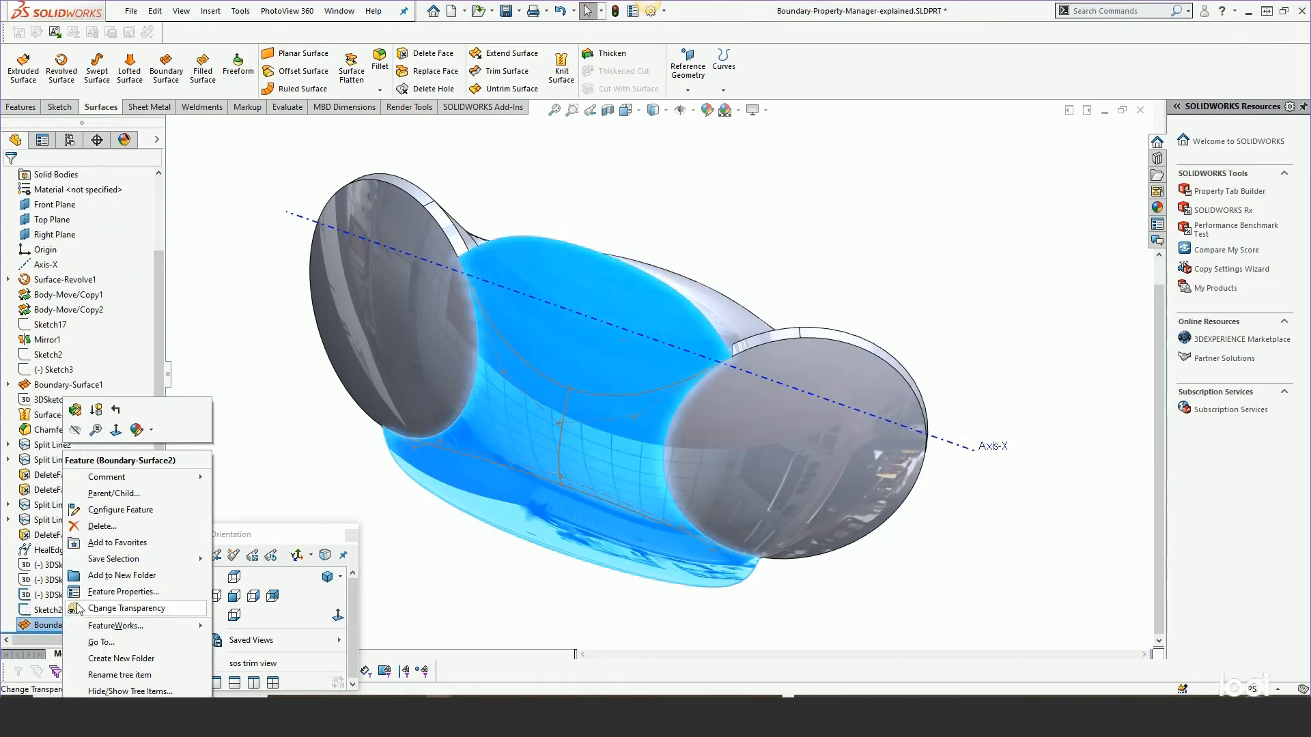
left_click(77, 411)
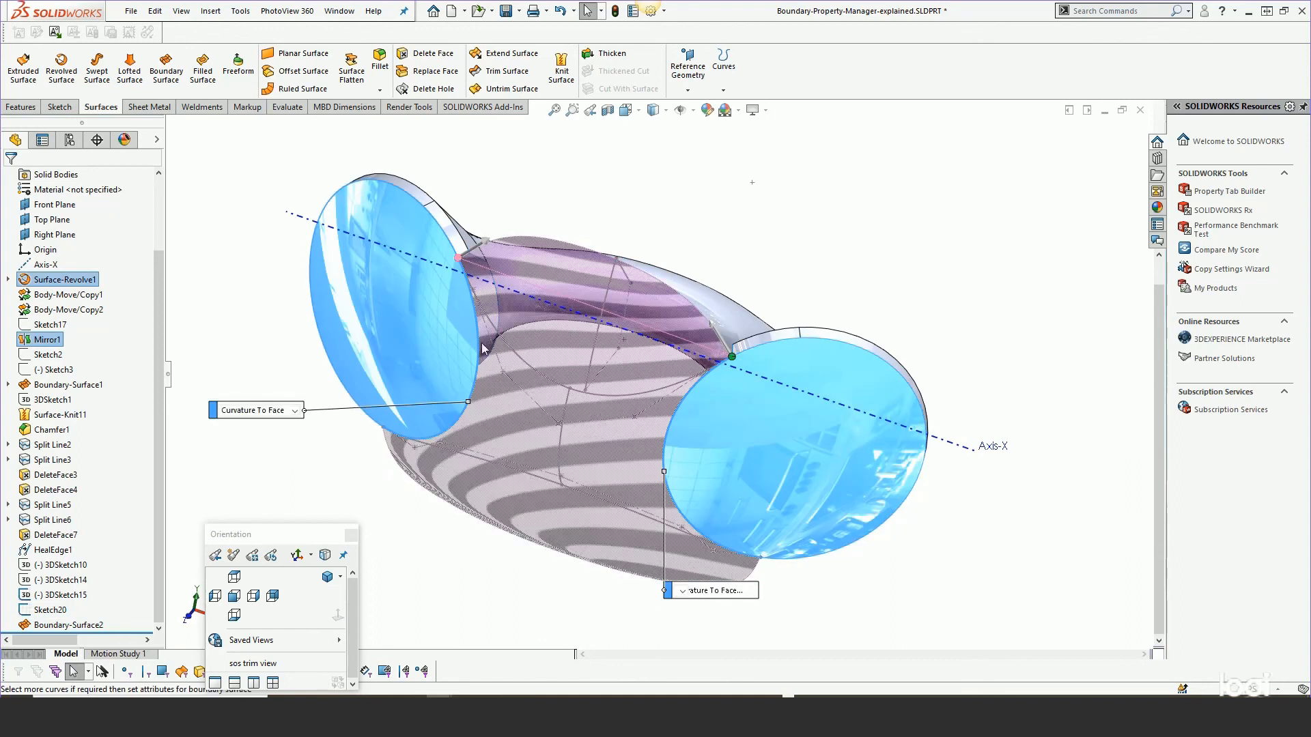
middle_click_drag(554, 412, 565, 226)
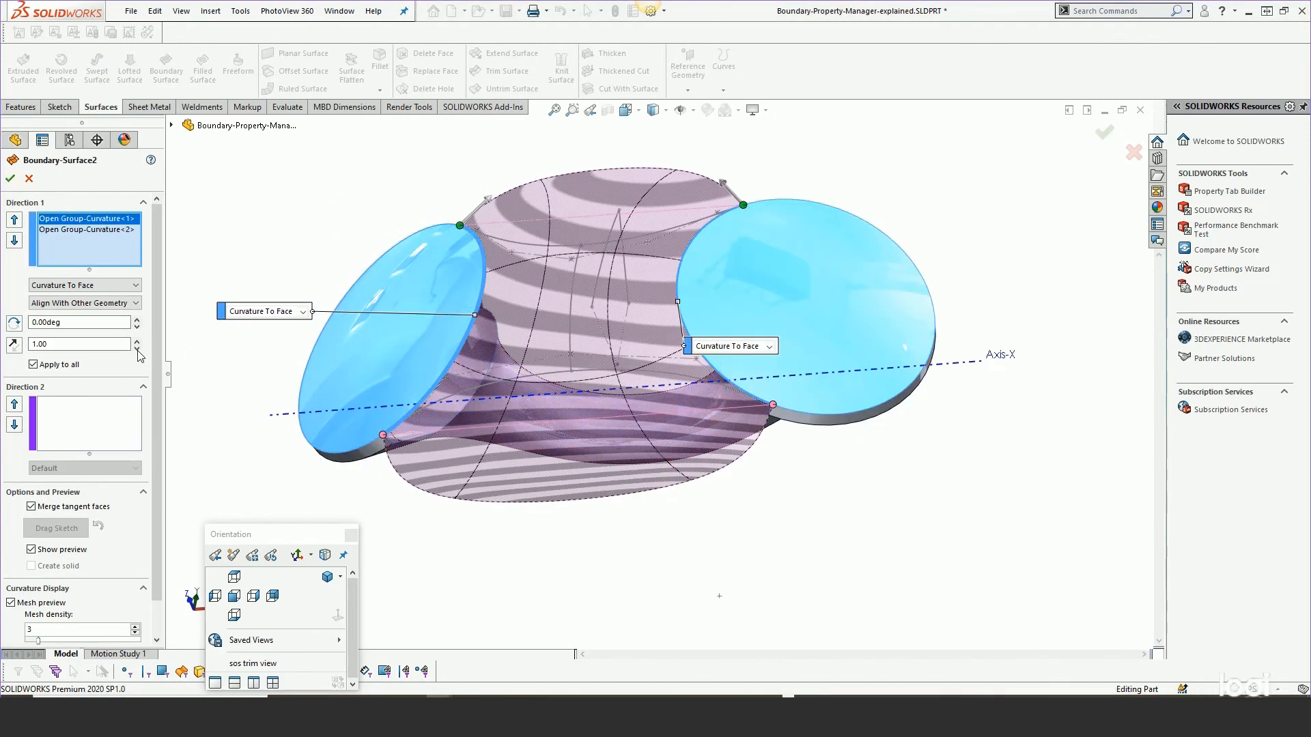
Set the first open group's tangent influence to 1.20.
scroll(159, 323, "down", 2)
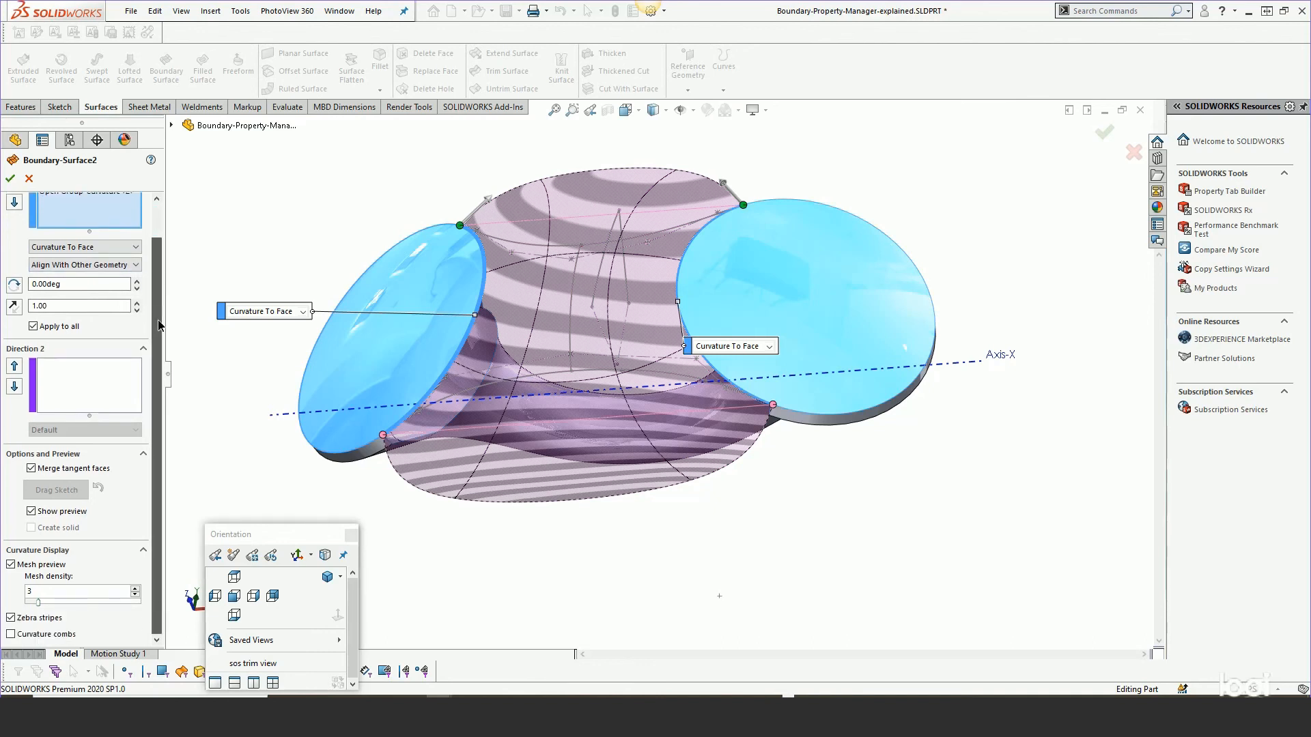
scroll(159, 323, "up", 2)
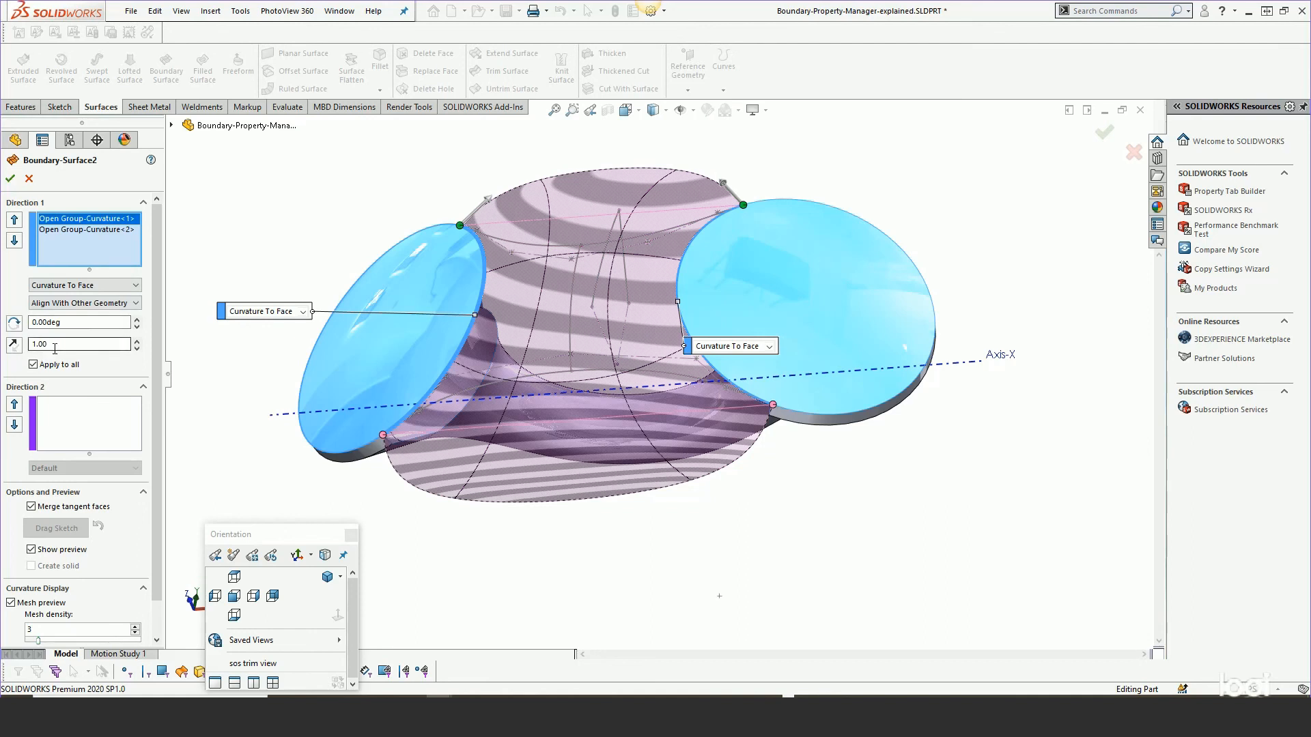
left_click(137, 340)
left_click(137, 340)
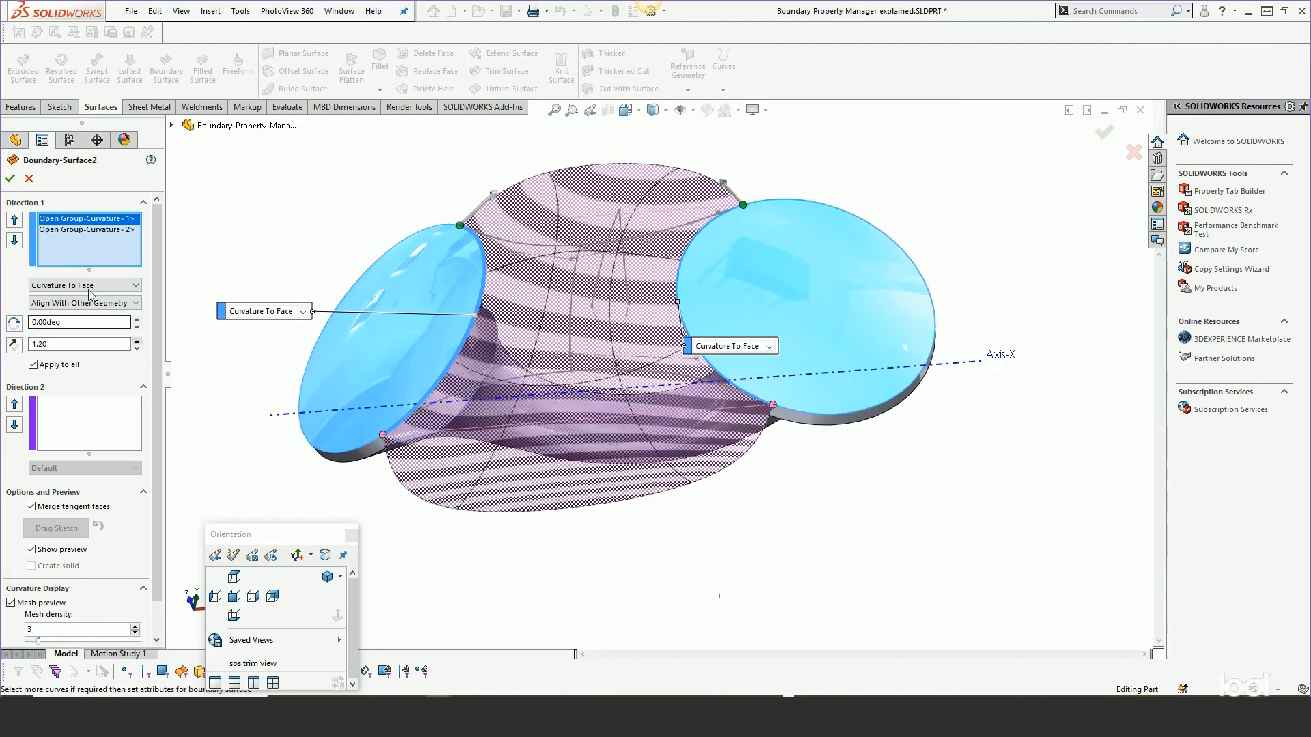
Set the second open group's tangent influence to 1.20.
left_click(75, 230)
left_click(136, 347)
left_click(136, 339)
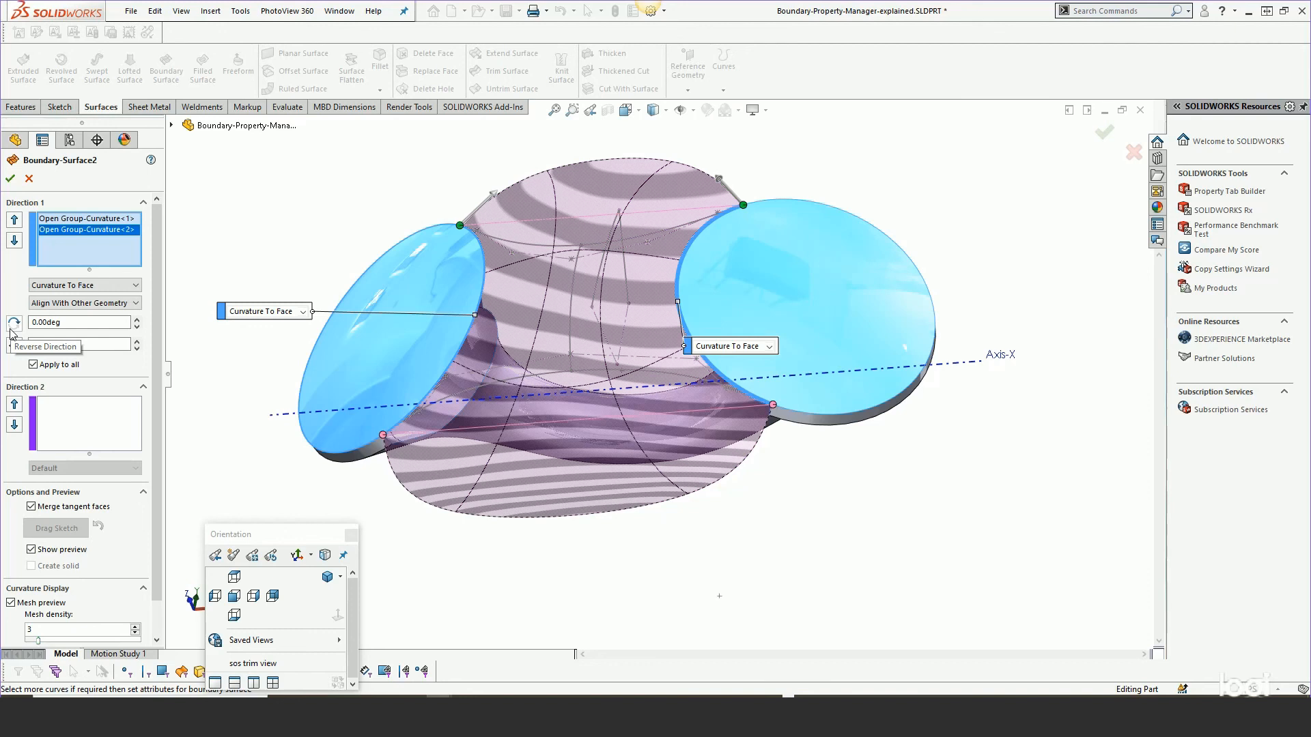
Try raising the second open group's draft angle to 2.00deg, then return it to 0.00deg.
left_click(137, 319)
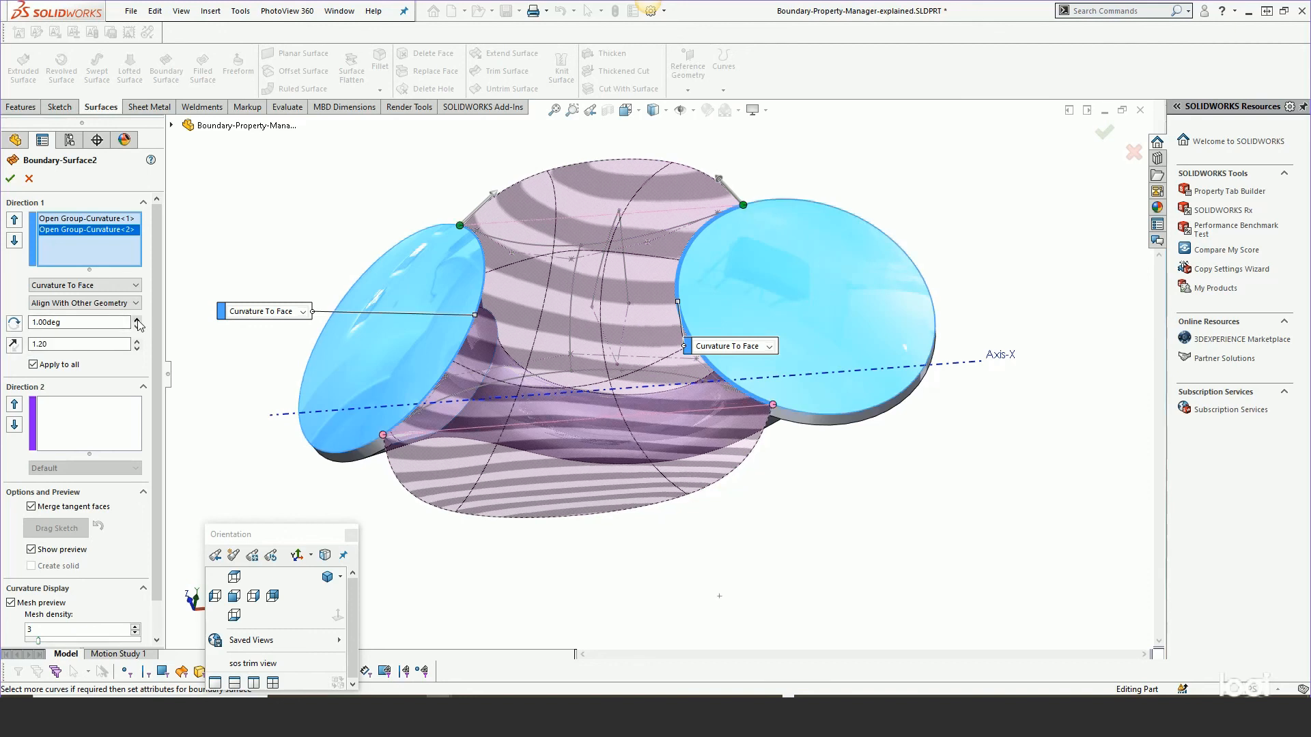
left_click(137, 319)
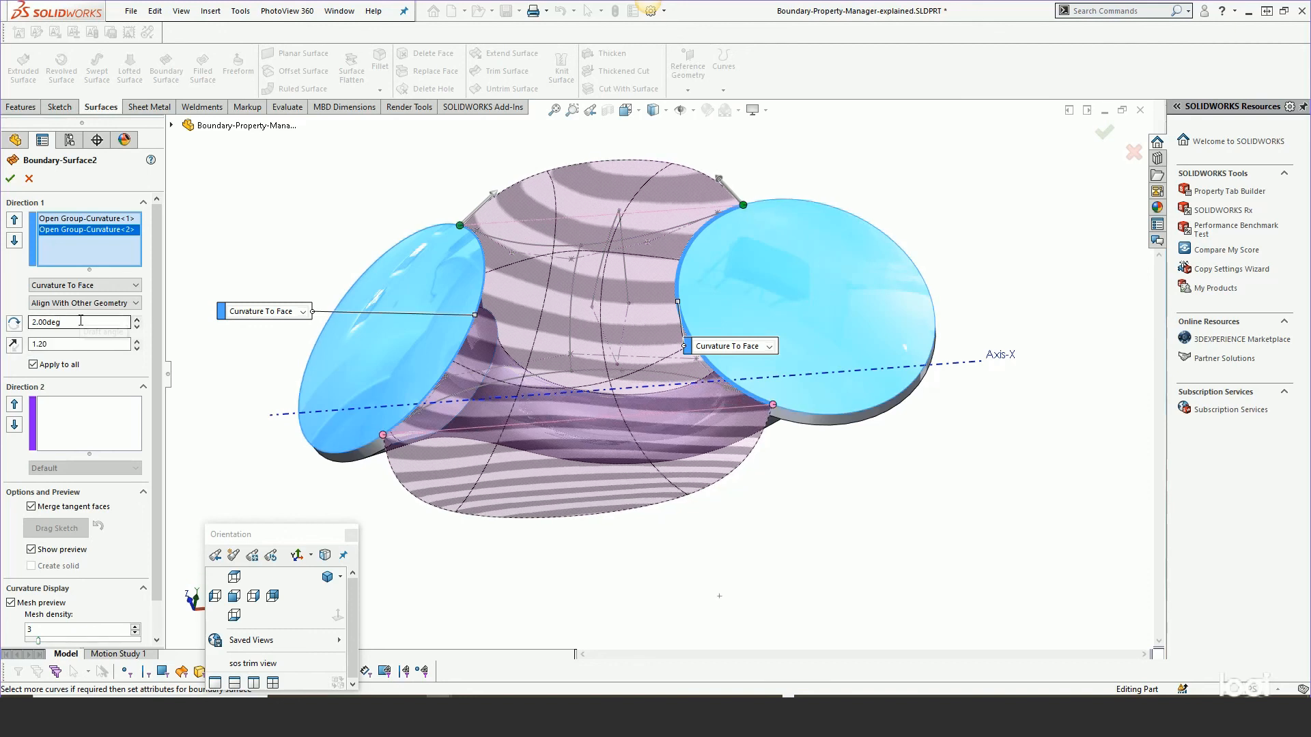
left_click(137, 326)
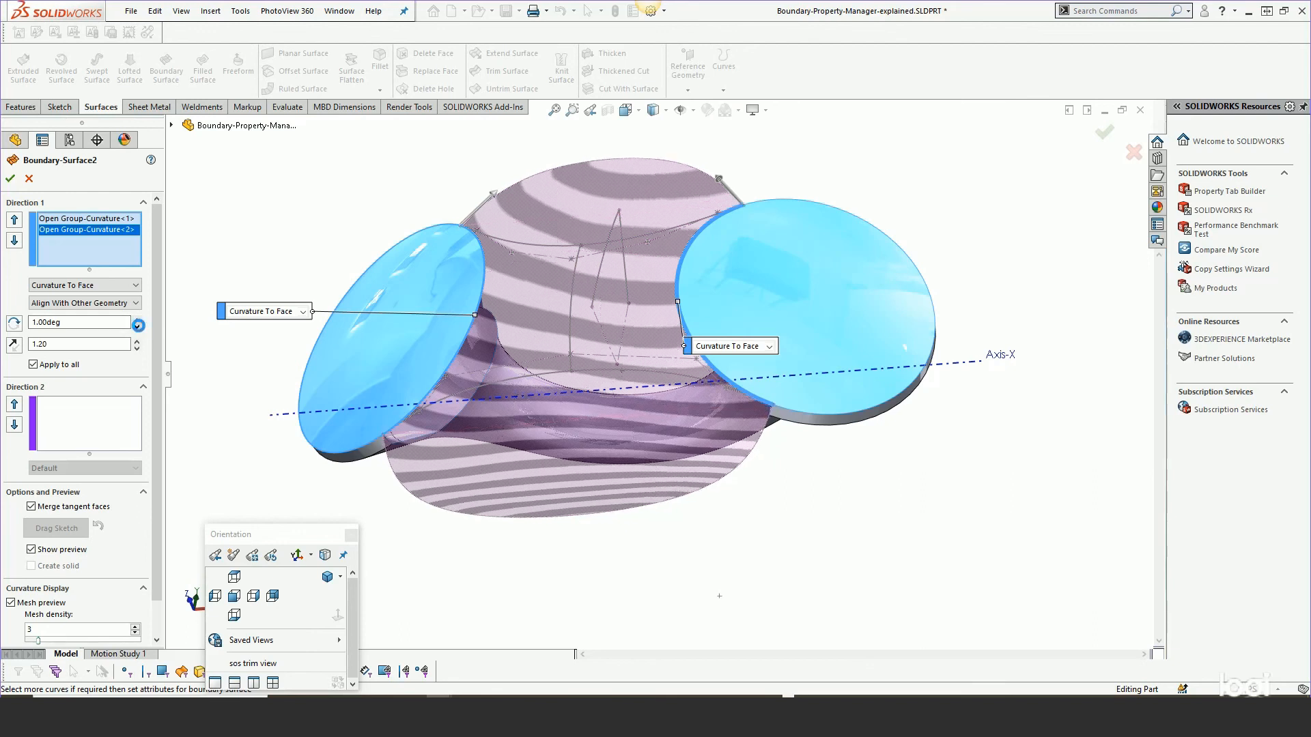
left_click(138, 326)
left_click(138, 327)
Accept the edited boundary surface.
scroll(162, 437, "down", 1)
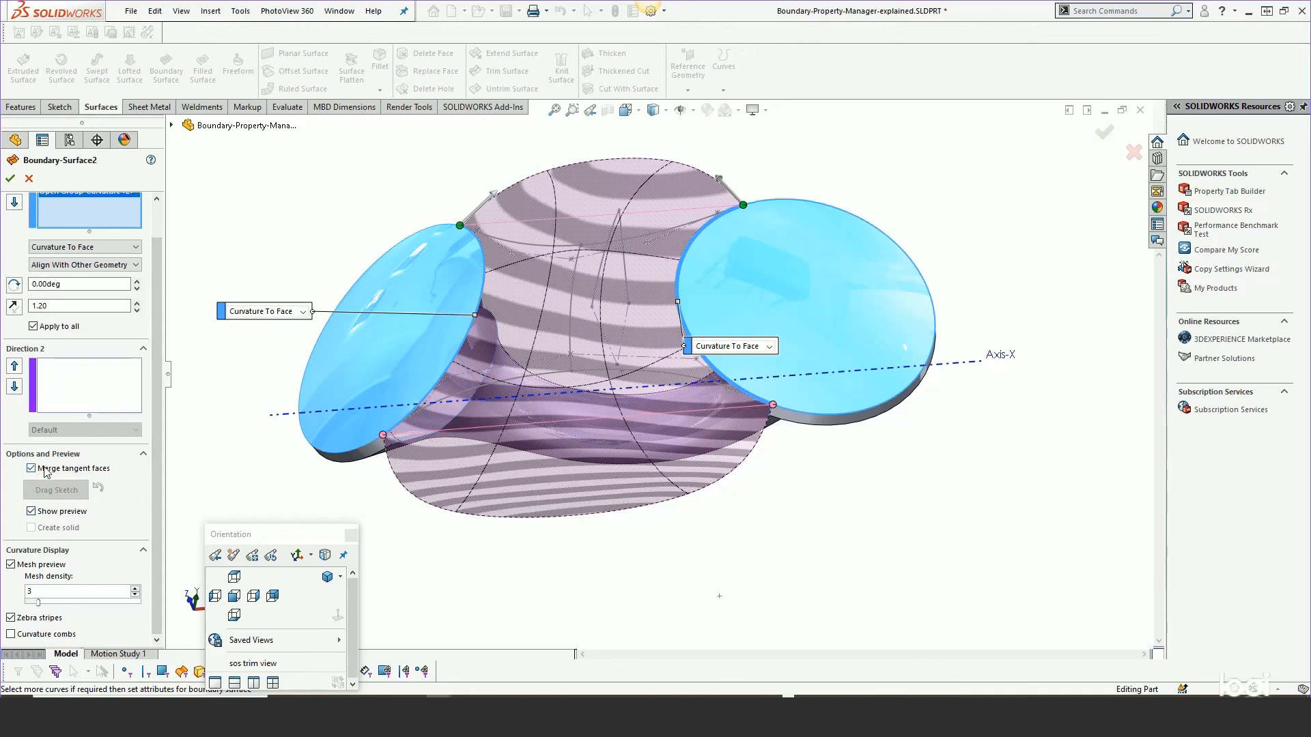
left_click(9, 179)
Switch to the Boundary-Property-Manager-merge-tangent-faces.SLDPRT document window.
left_click(340, 11)
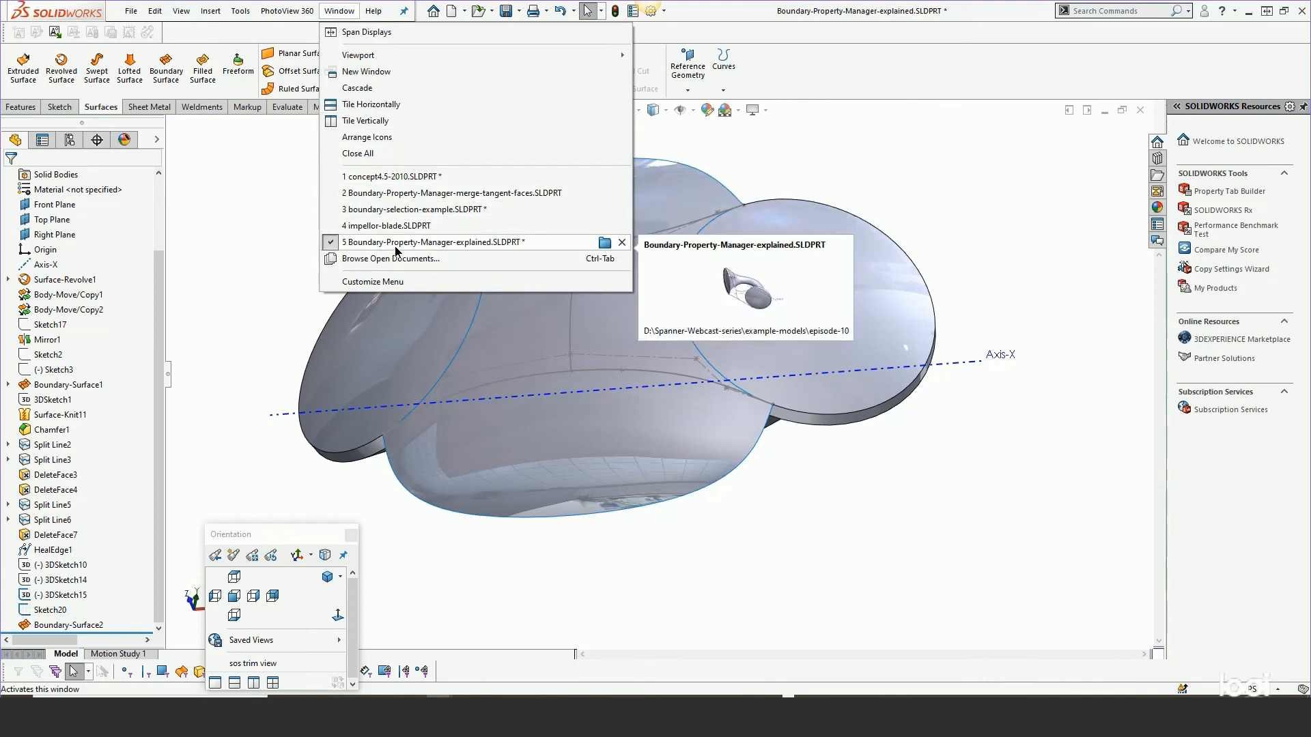
left_click(410, 193)
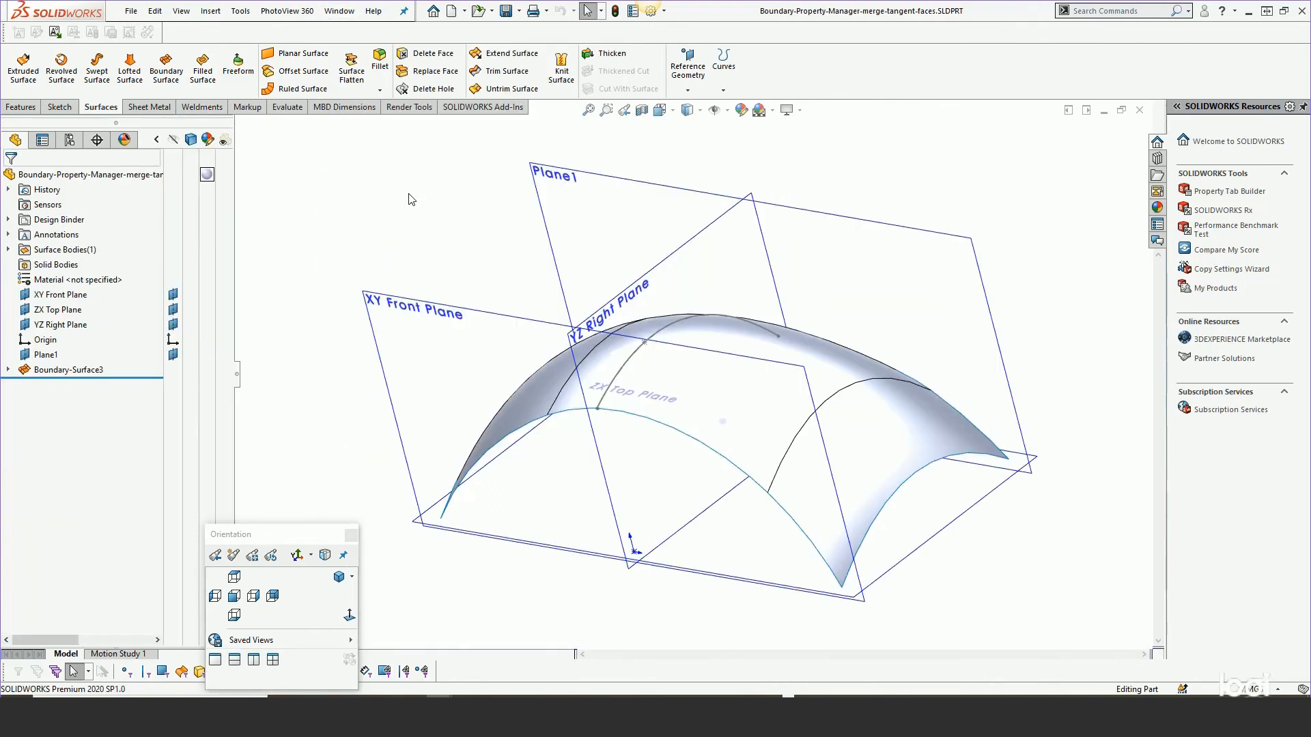
Delete Boundary-Surface3 from the feature tree.
middle_click_drag(668, 296, 671, 321)
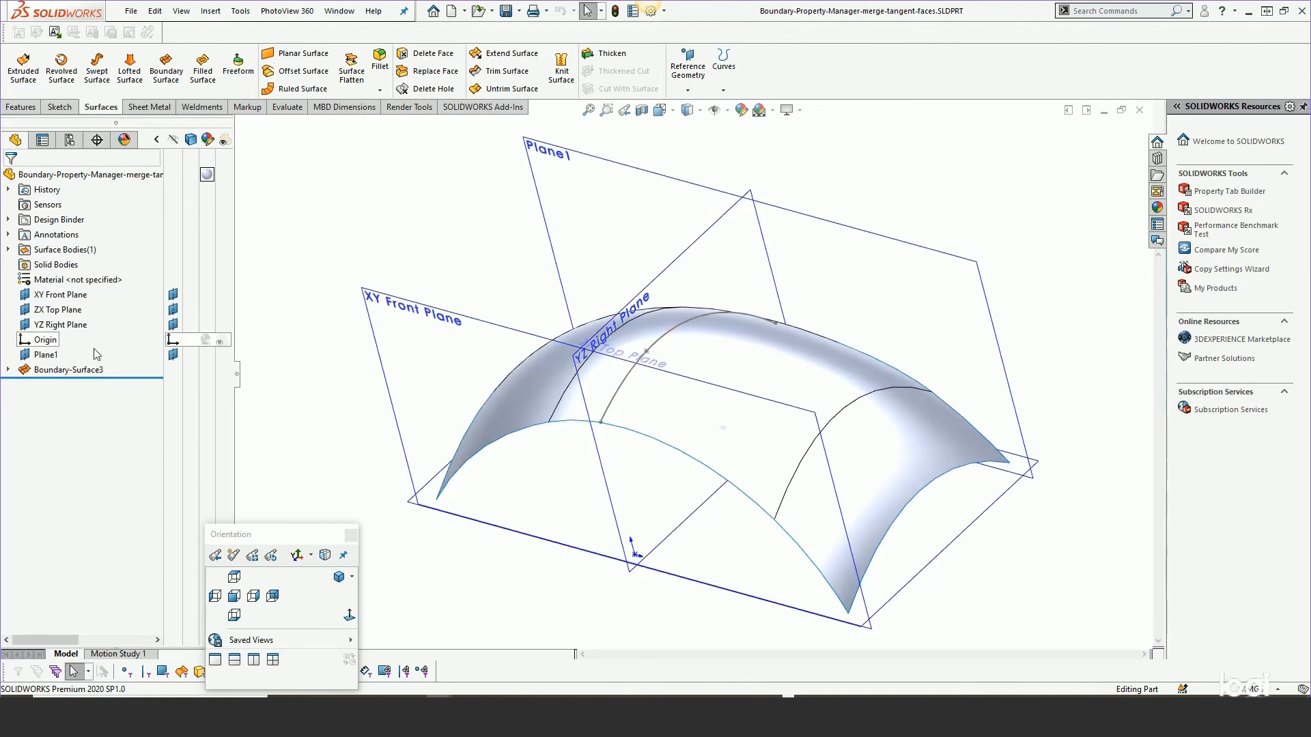
right_click(75, 378)
key("Escape")
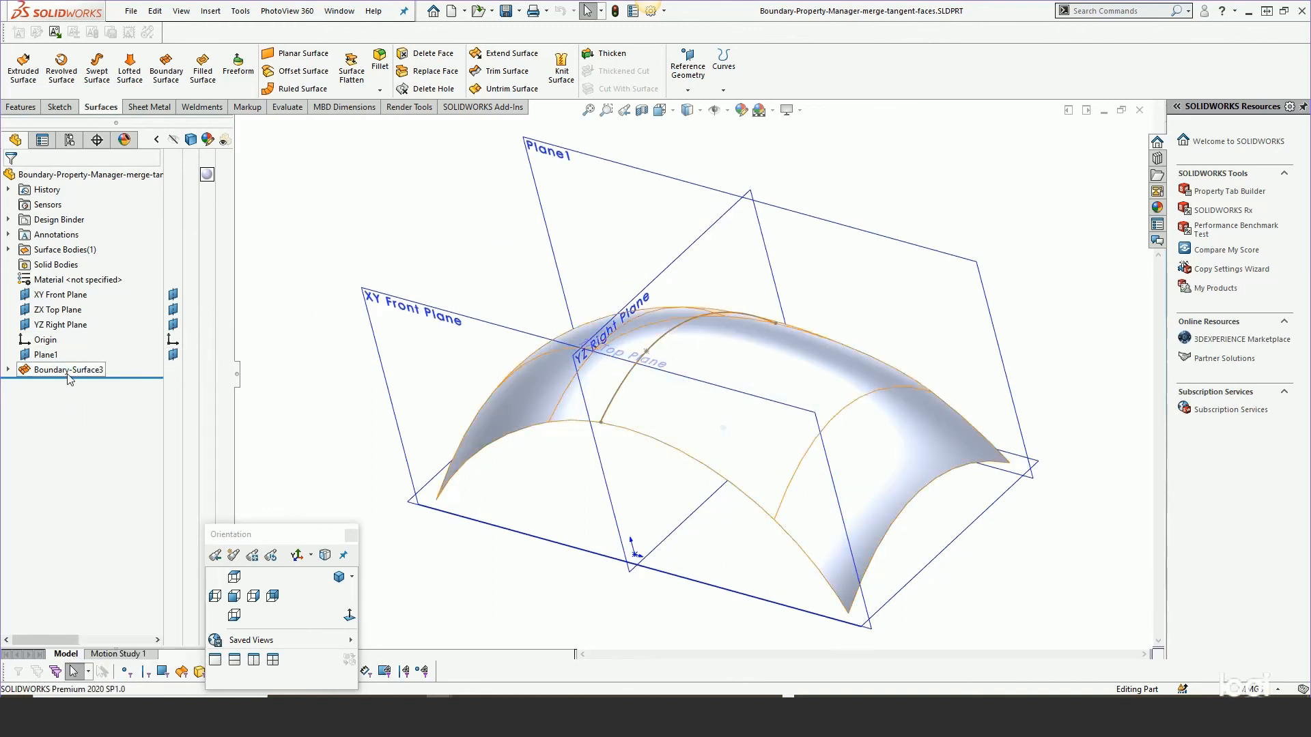
left_click(69, 372)
key("Delete")
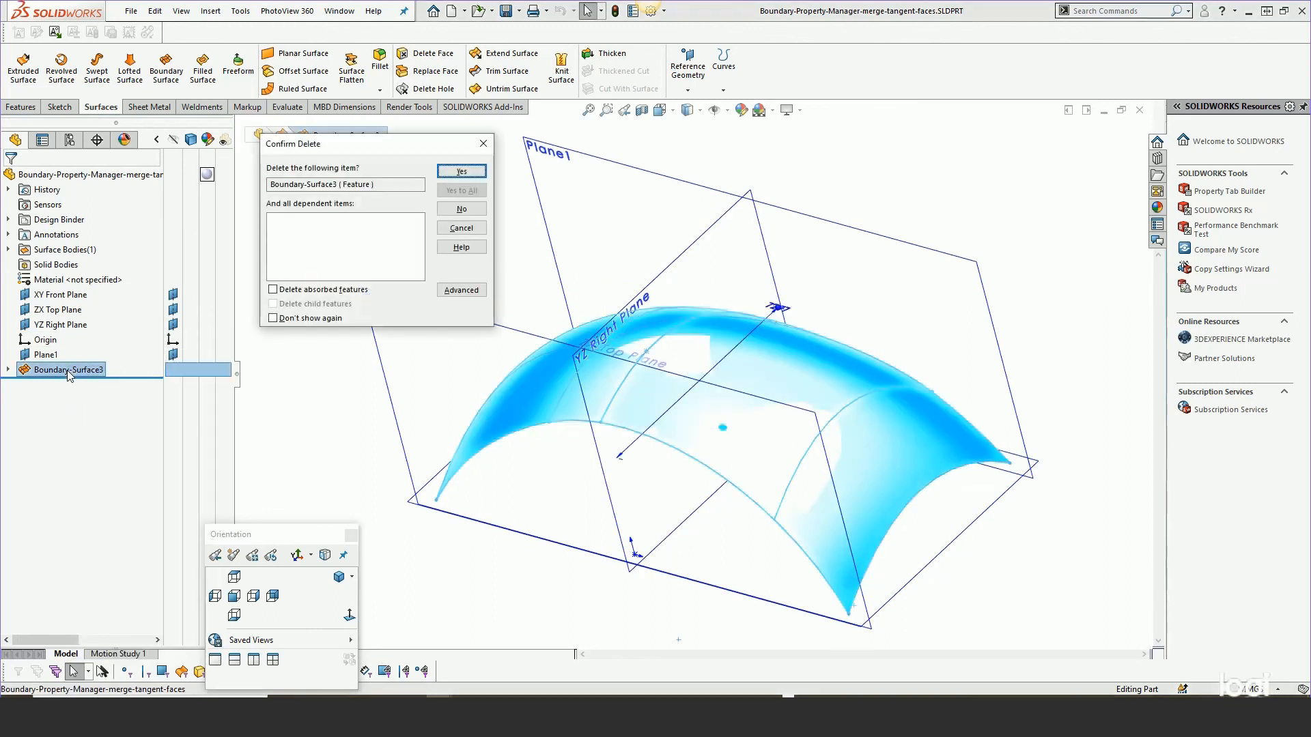
left_click(447, 171)
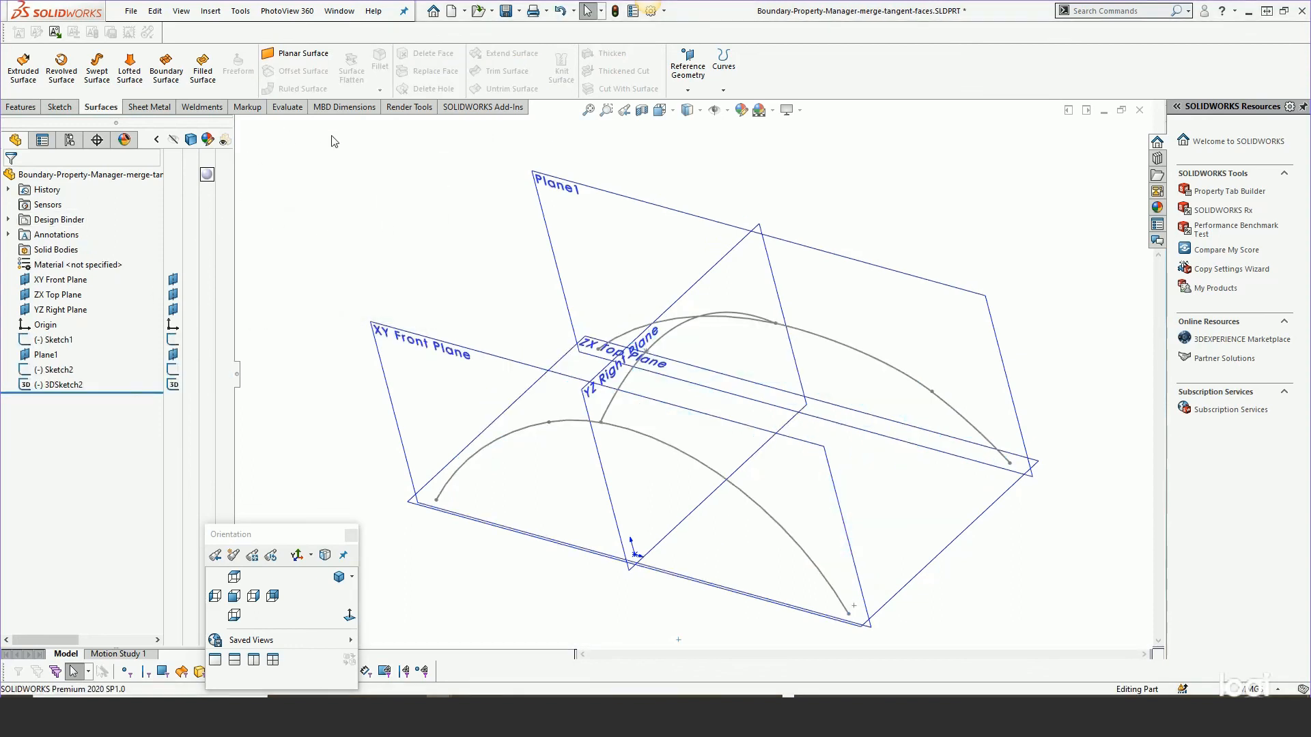
Create a boundary surface using Sketch1 and Sketch2 in direction 1 and 3DSketch2 in direction 2.
left_click(166, 69)
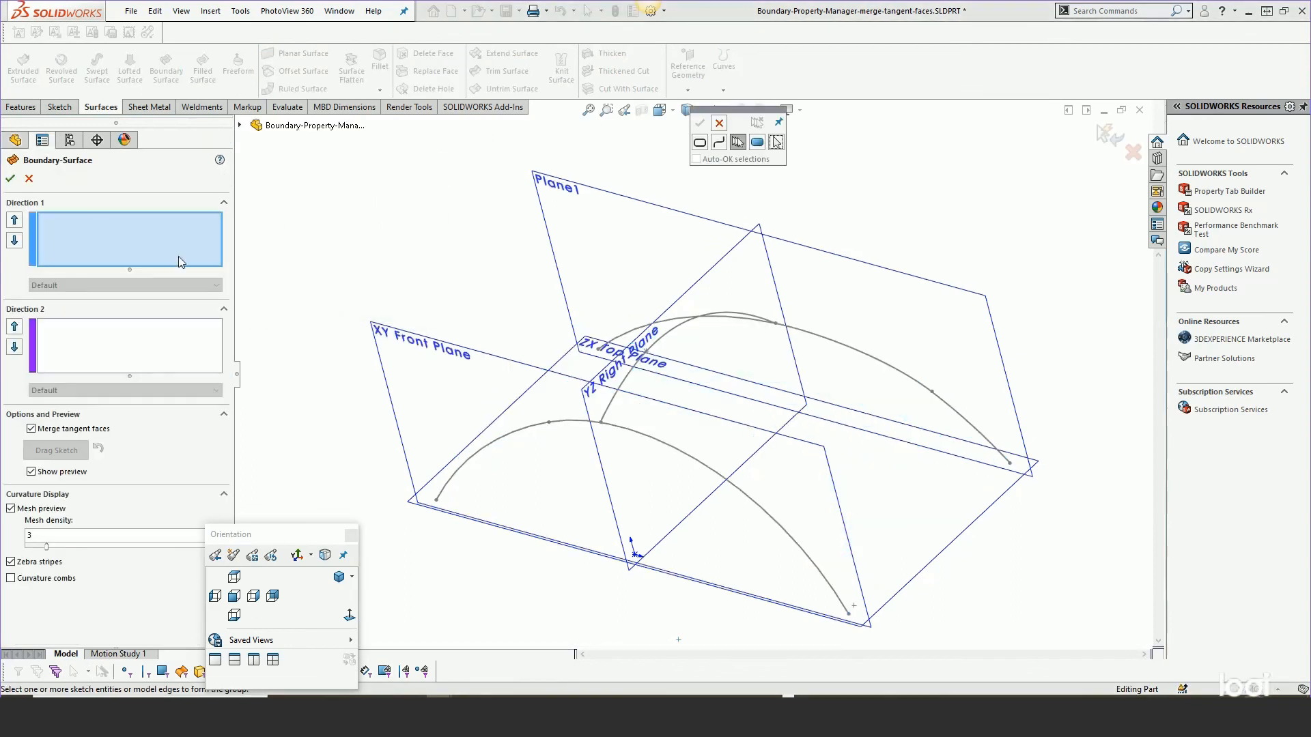
left_click(718, 124)
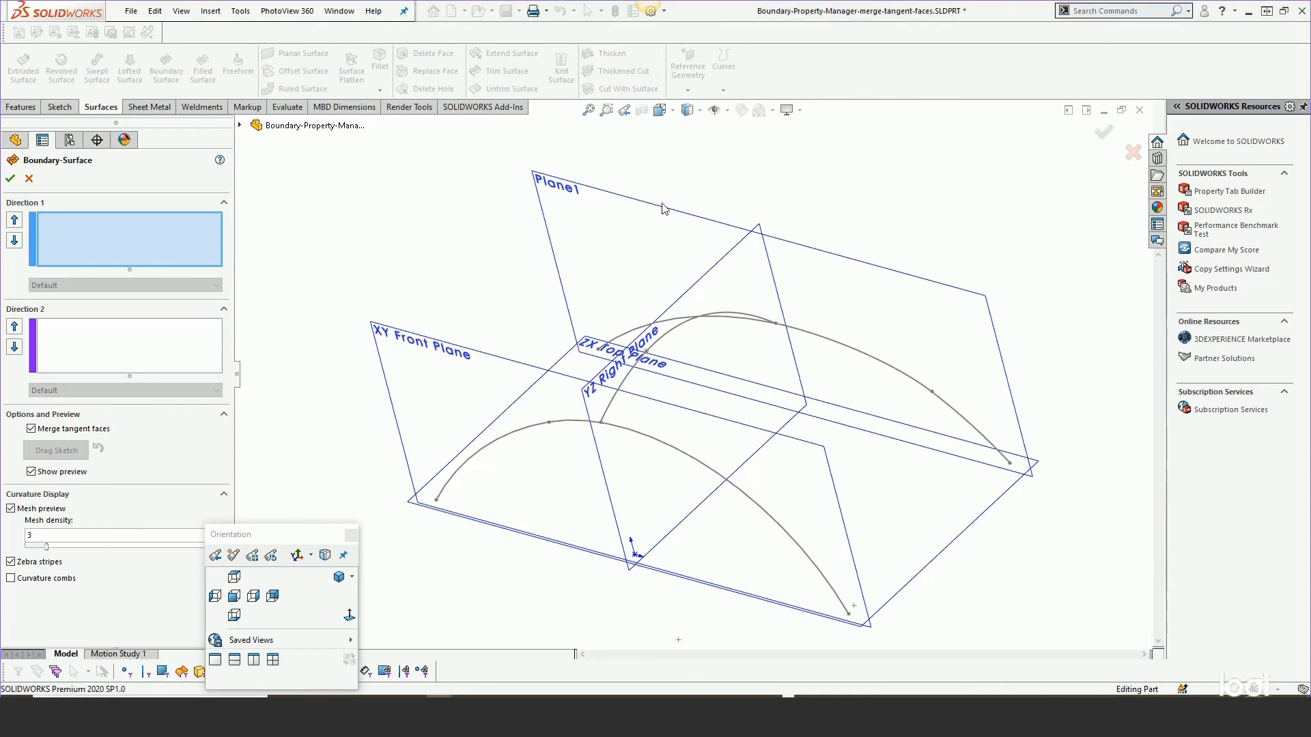
left_click(527, 435)
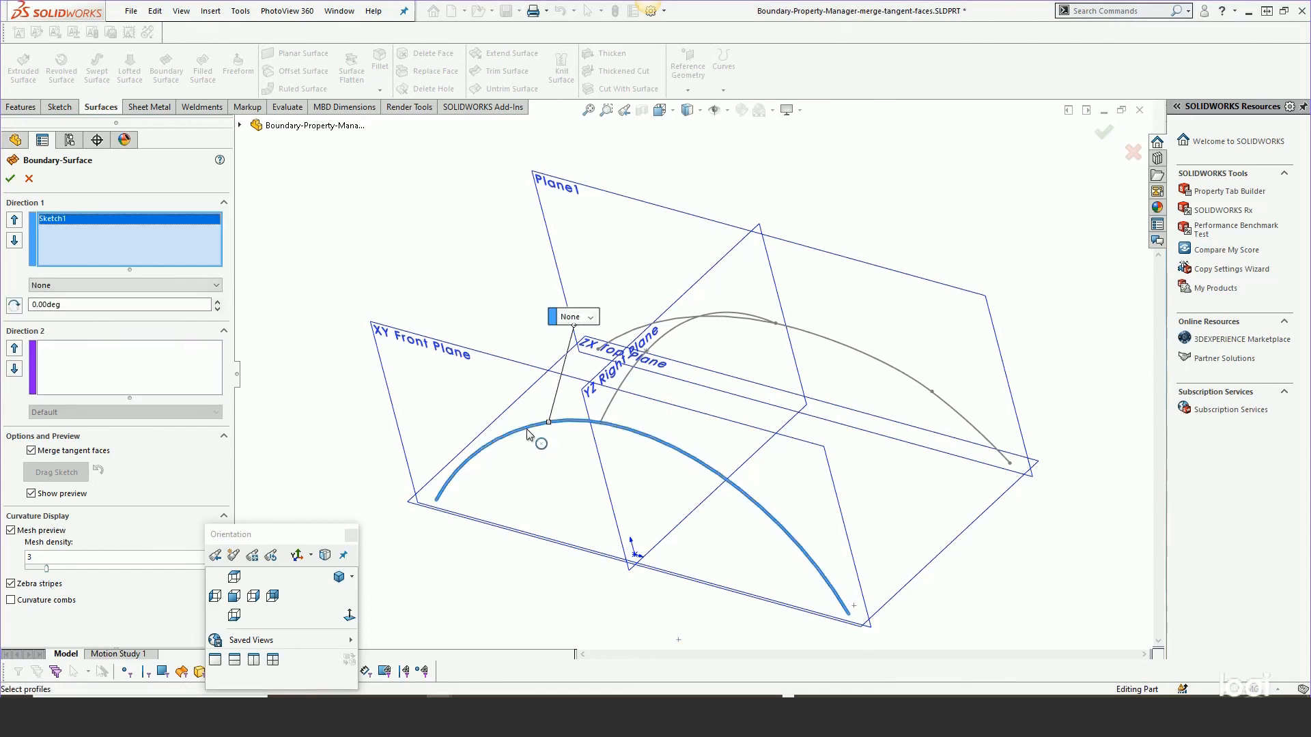
left_click(633, 336)
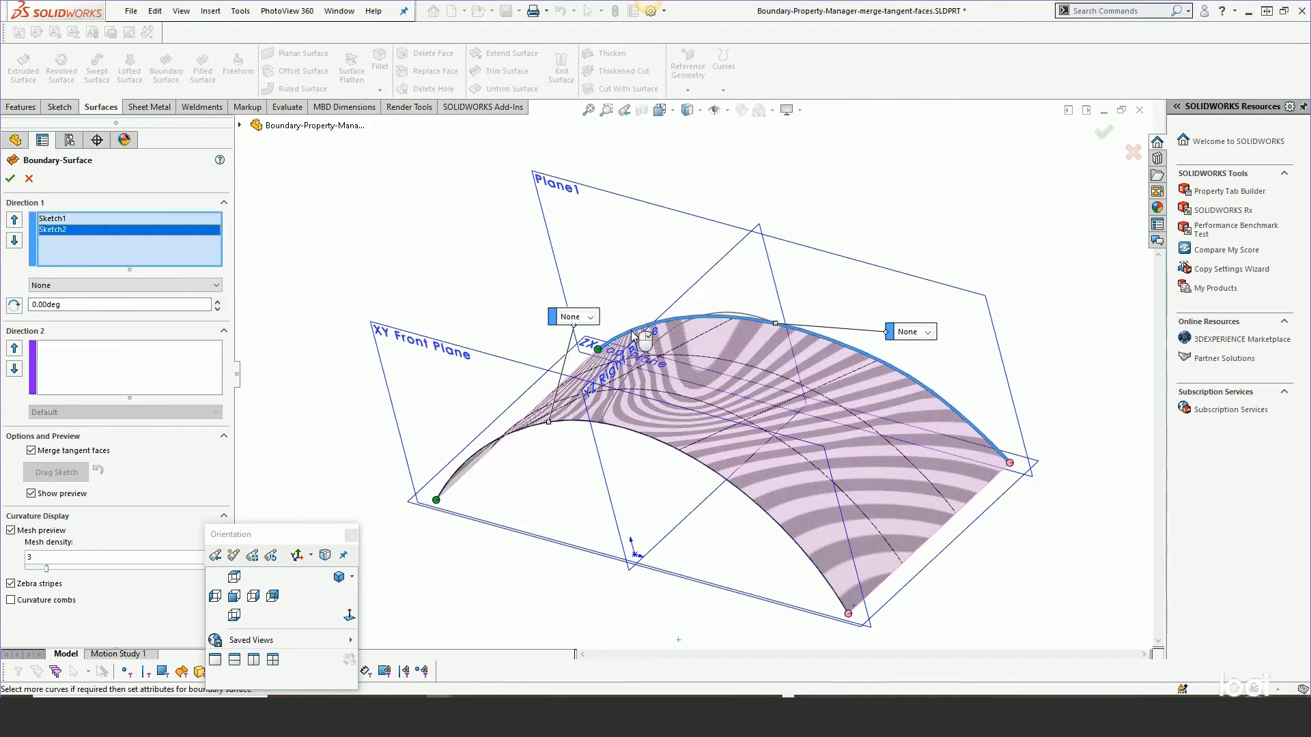
middle_click_drag(782, 422, 722, 388)
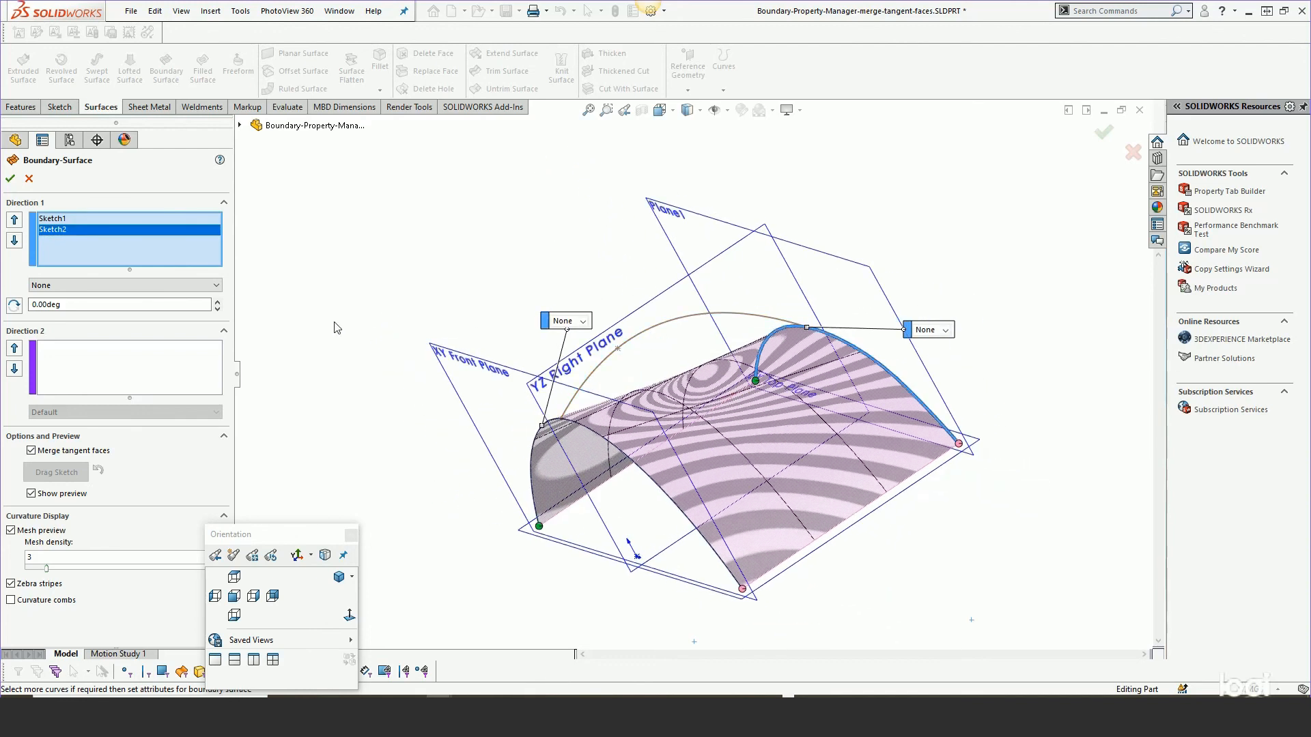
left_click(63, 361)
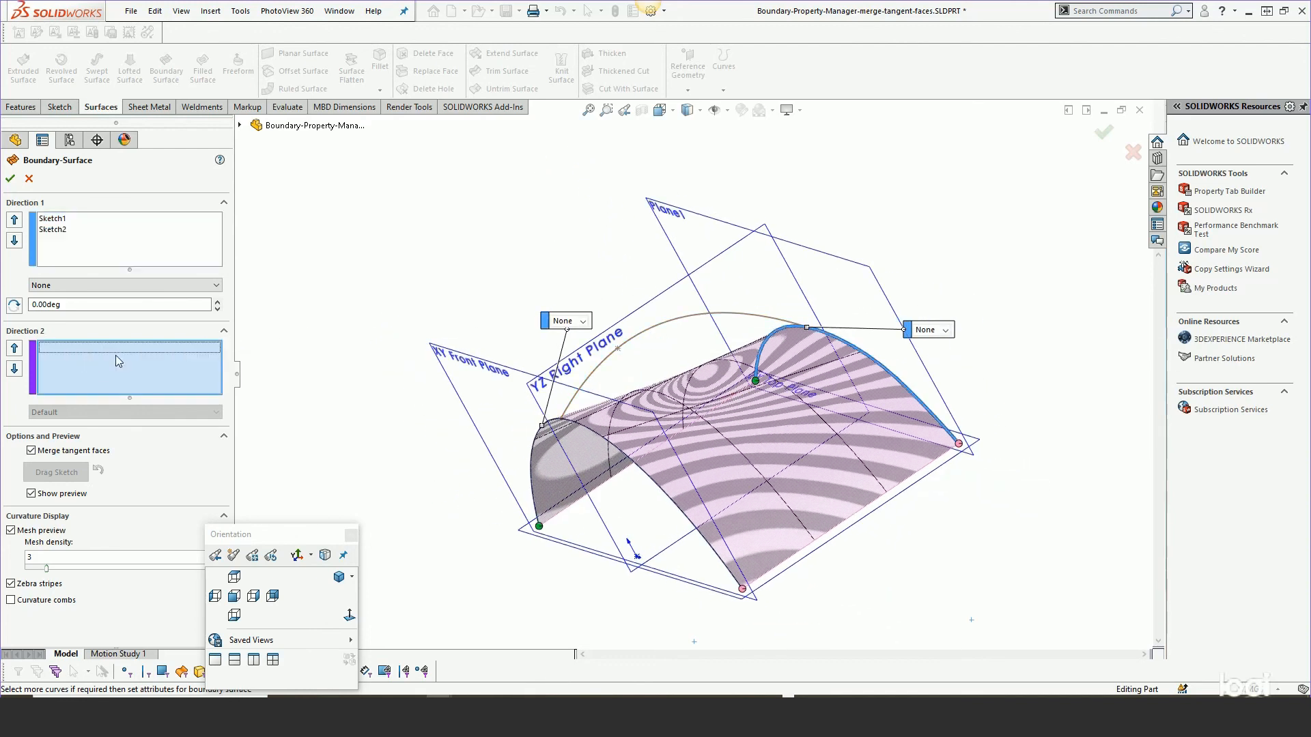
left_click(640, 336)
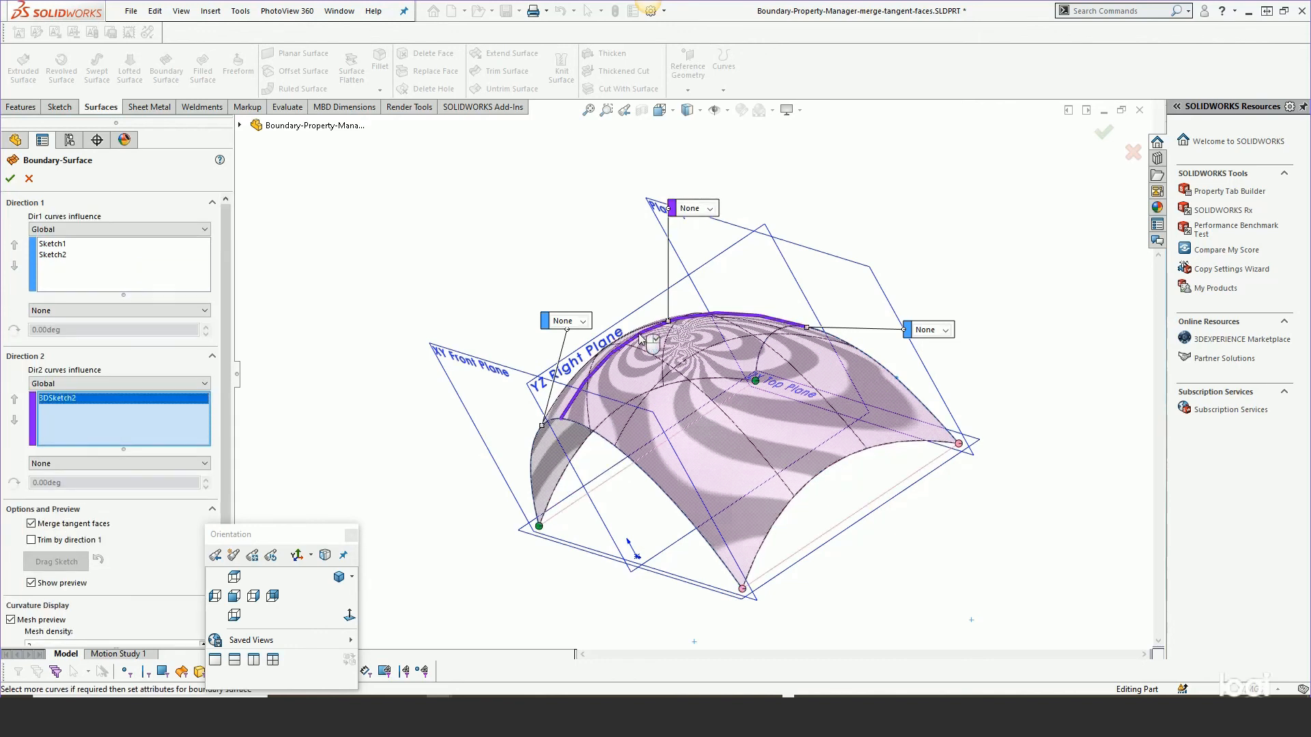
middle_click_drag(654, 355, 727, 431)
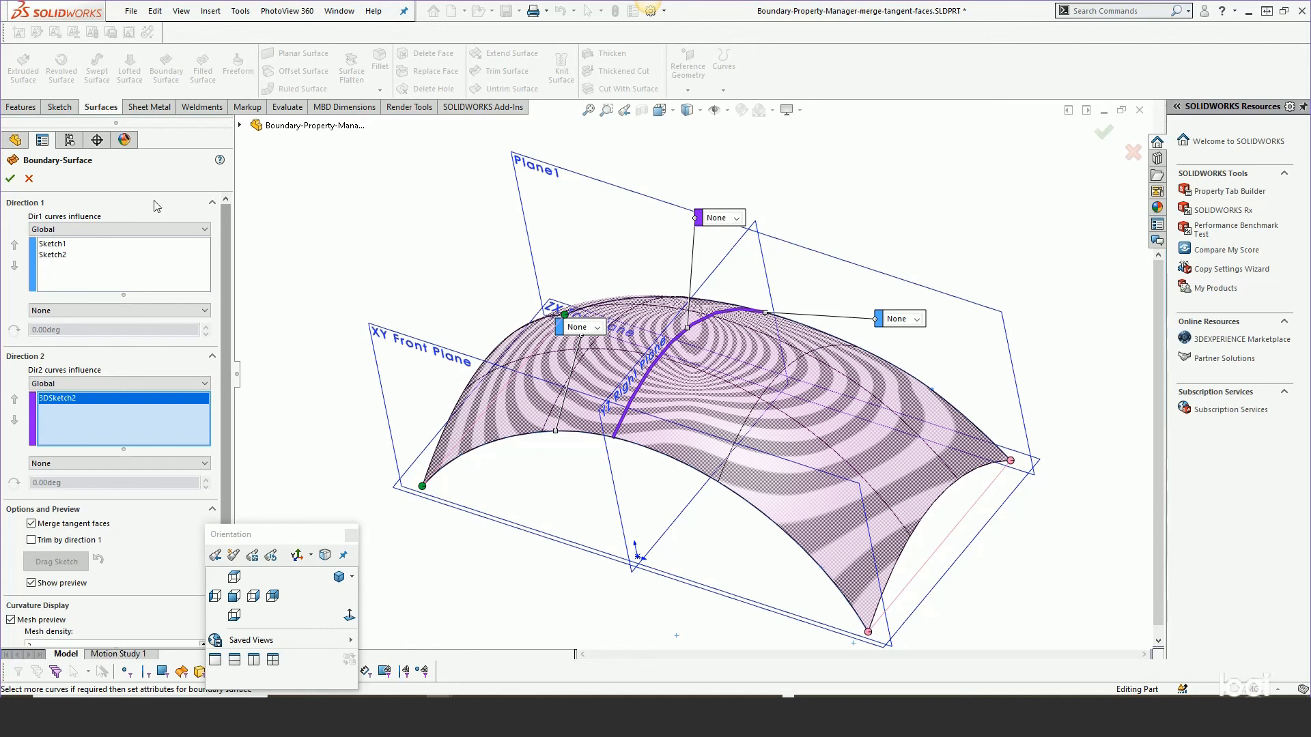
left_click(10, 179)
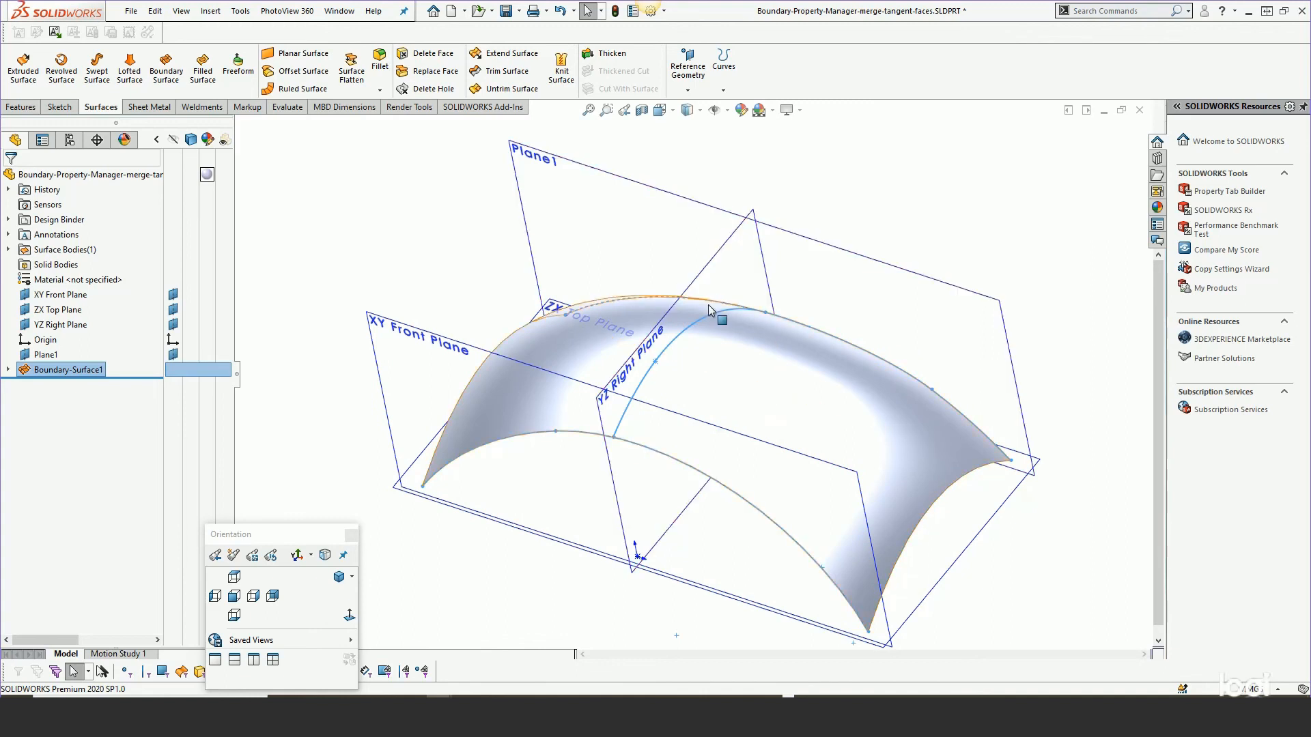
Open Boundary-Surface1 for editing to review its settings, then close it.
left_click(791, 417)
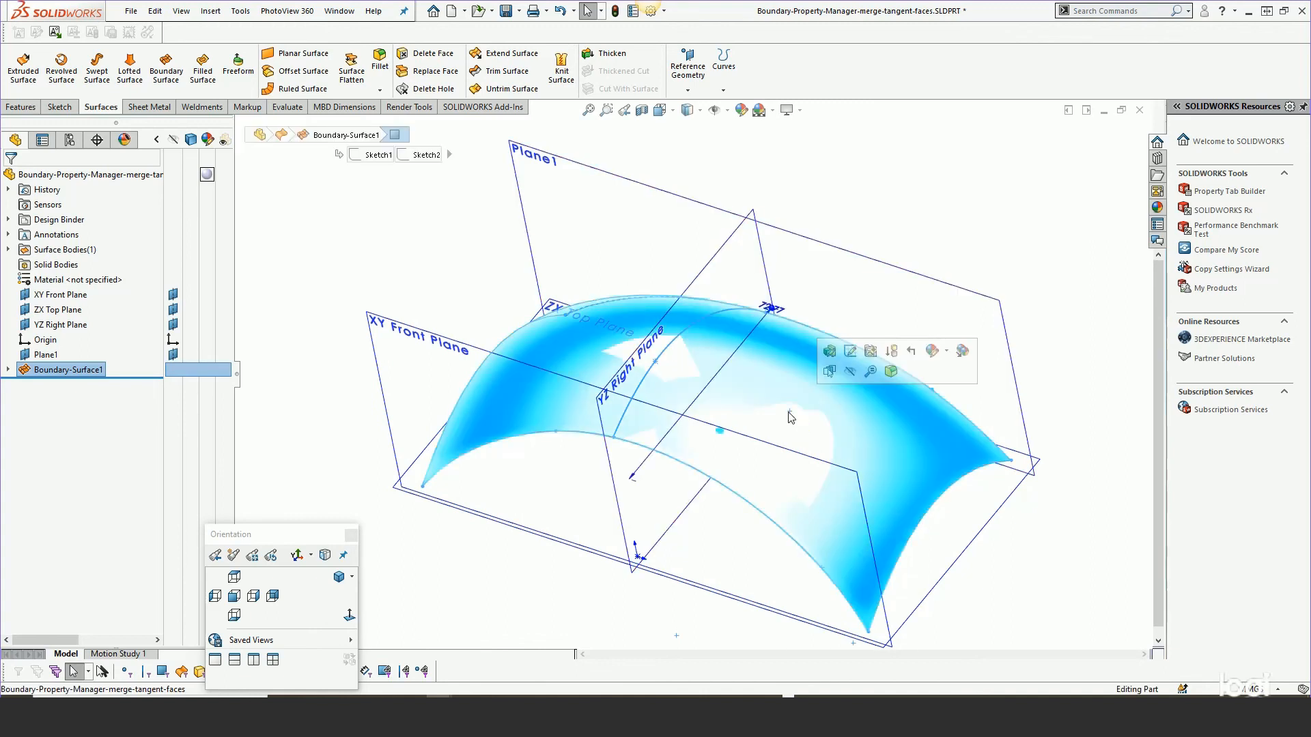
left_click(387, 247)
right_click(79, 370)
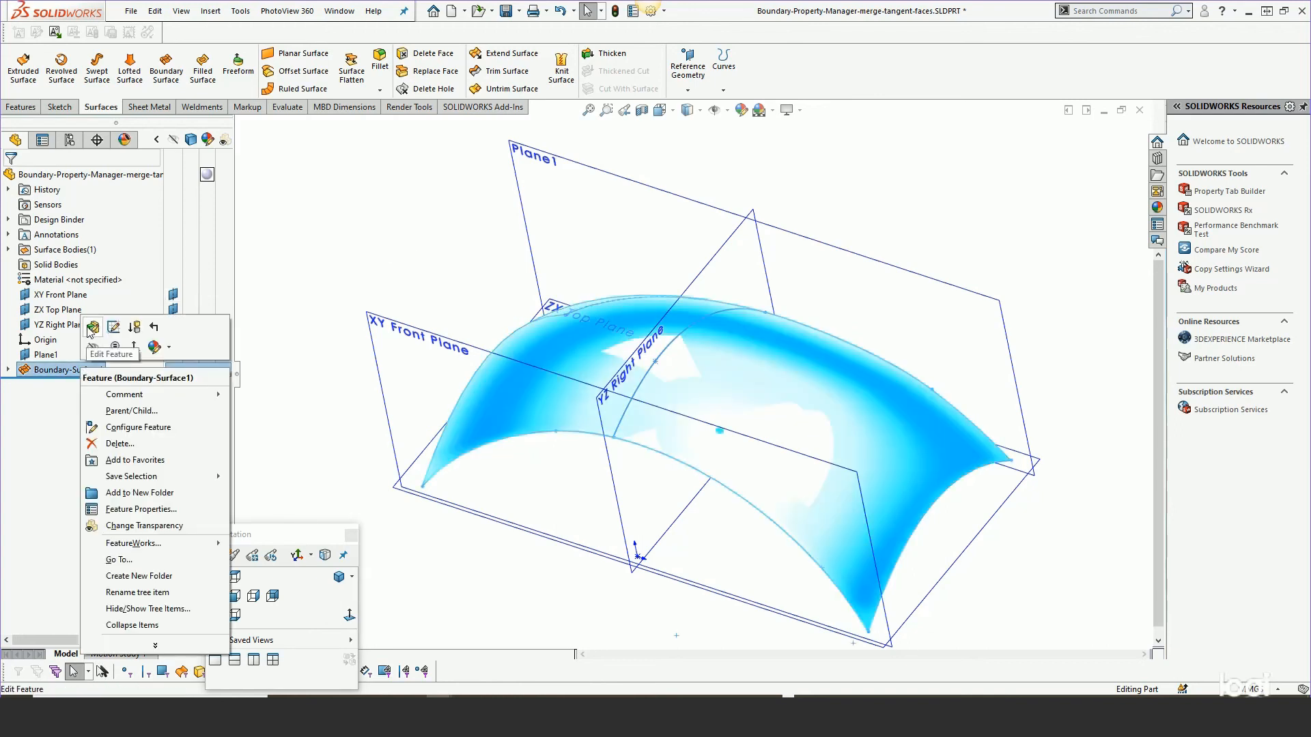
left_click(93, 328)
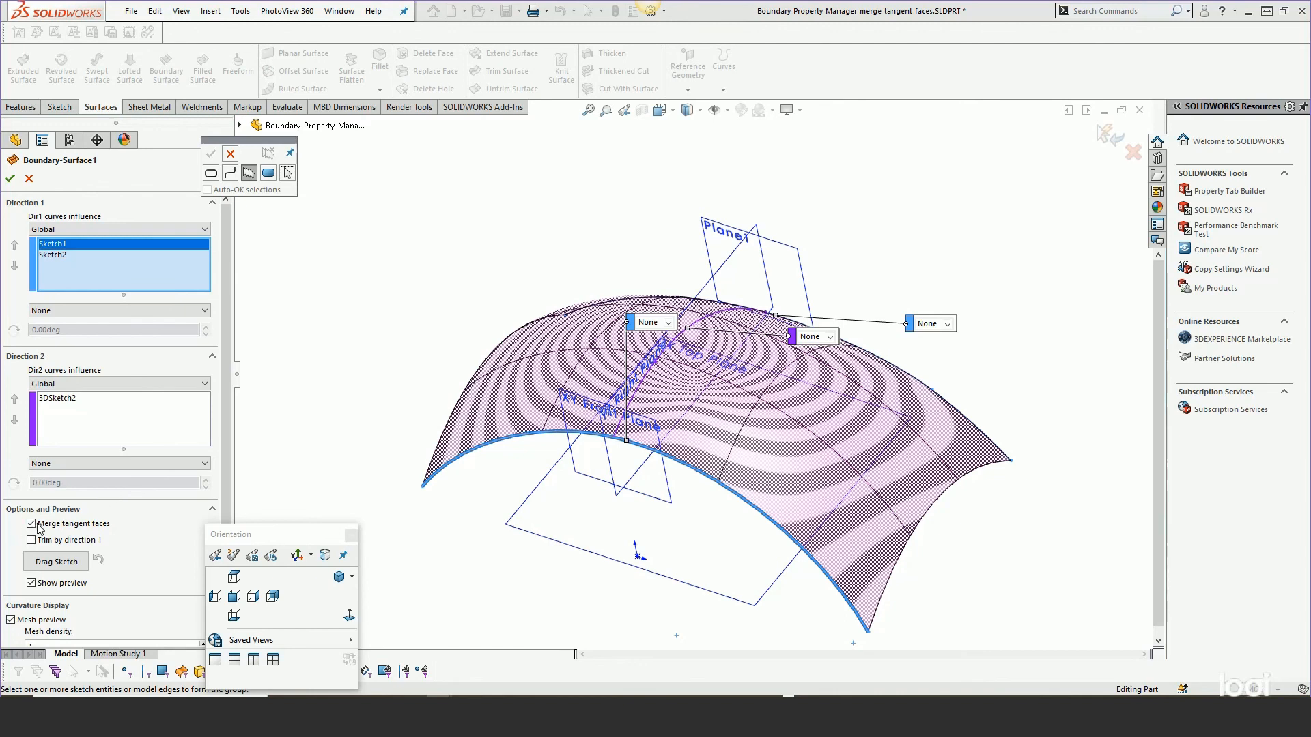
left_click(19, 177)
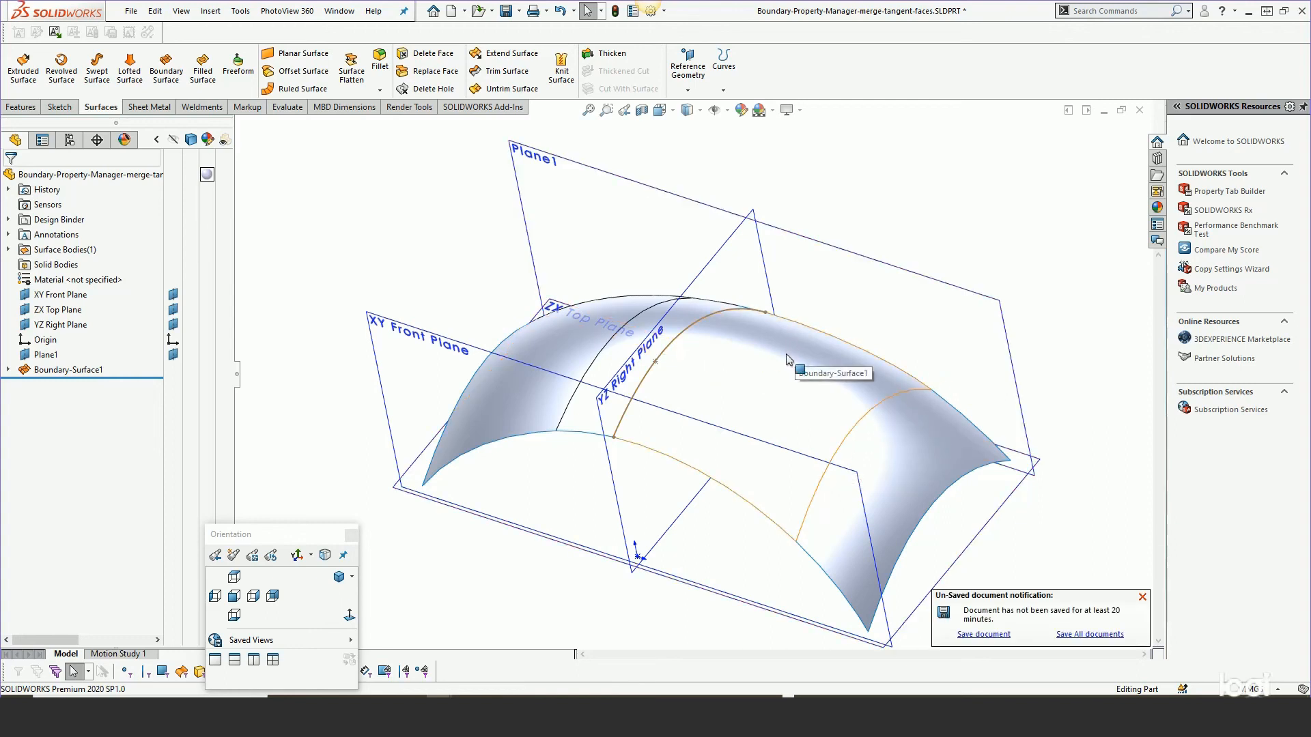
Reopen Boundary-Surface1 and use Drag Sketch to pull the 3D sketch's apex point and reshape the surface.
mouse_move(757, 342)
middle_mouse_down()
mouse_move(766, 400)
mouse_move(772, 369)
mouse_move(760, 358)
middle_mouse_up()
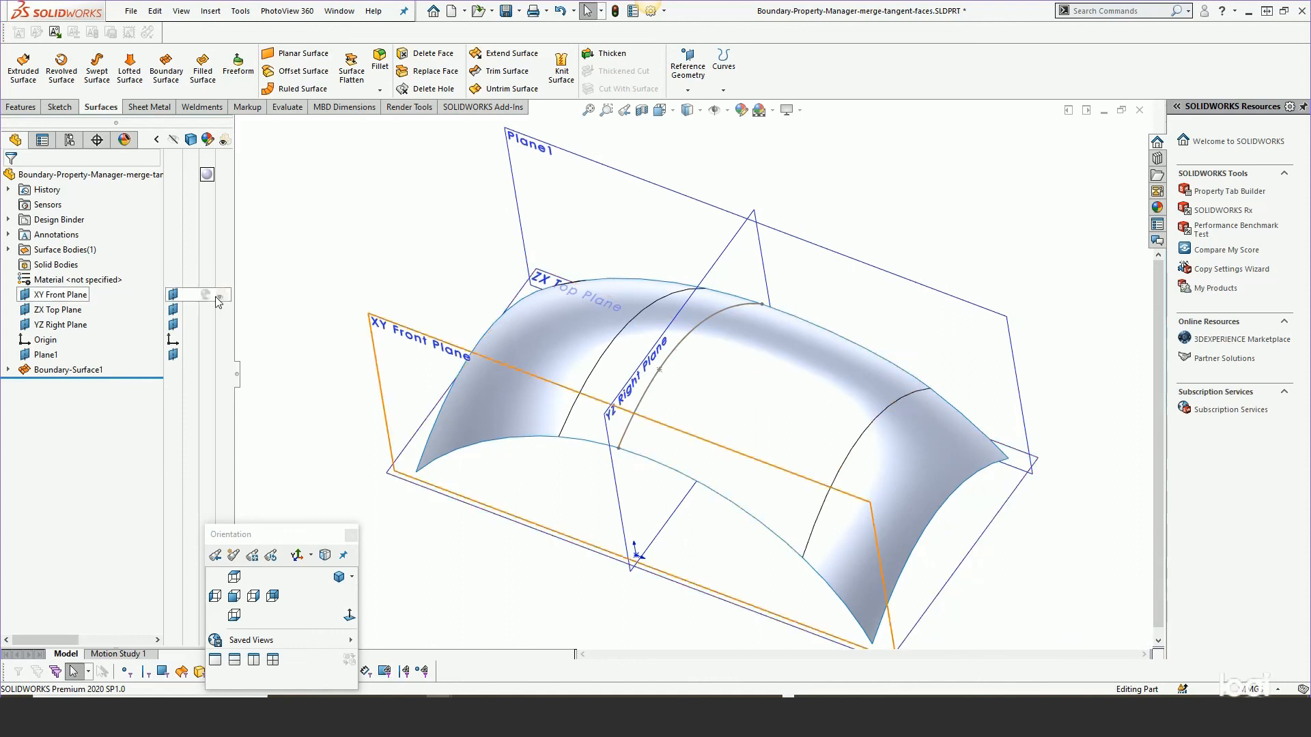
right_click(74, 369)
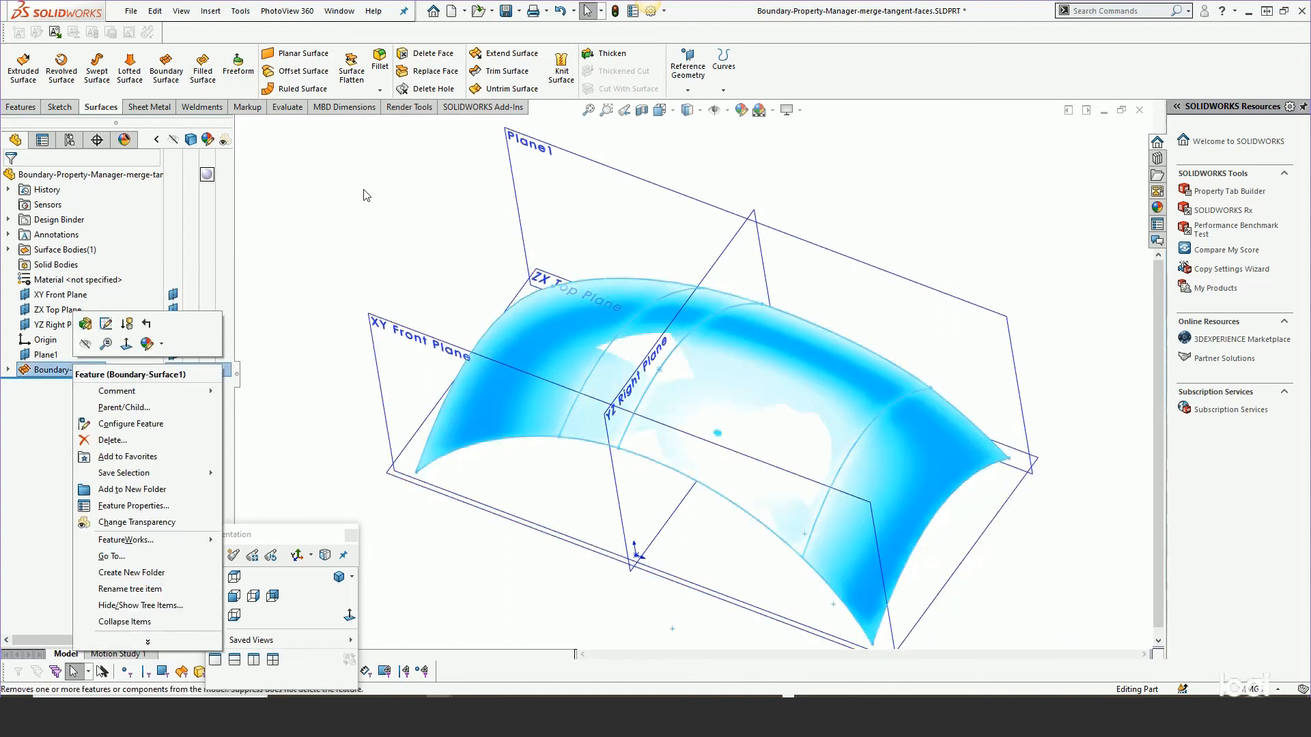
left_click(85, 323)
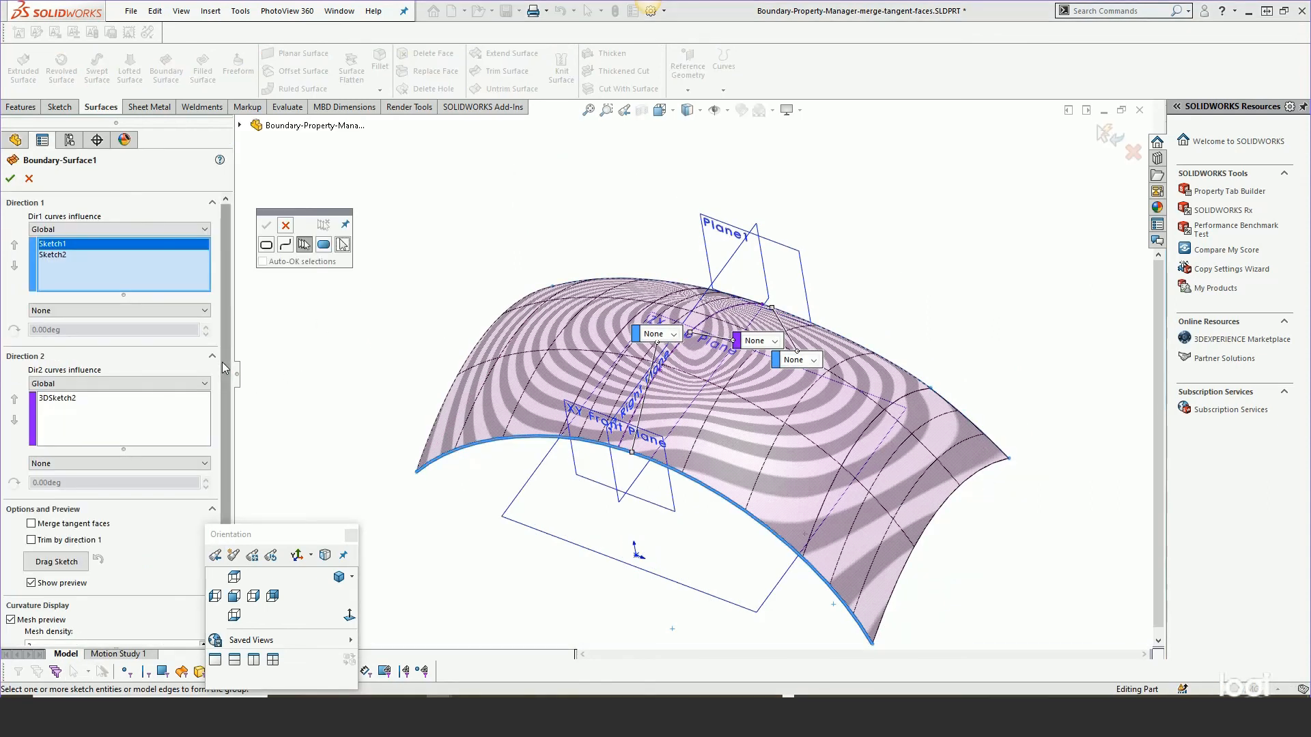
scroll(225, 368, "down", 1)
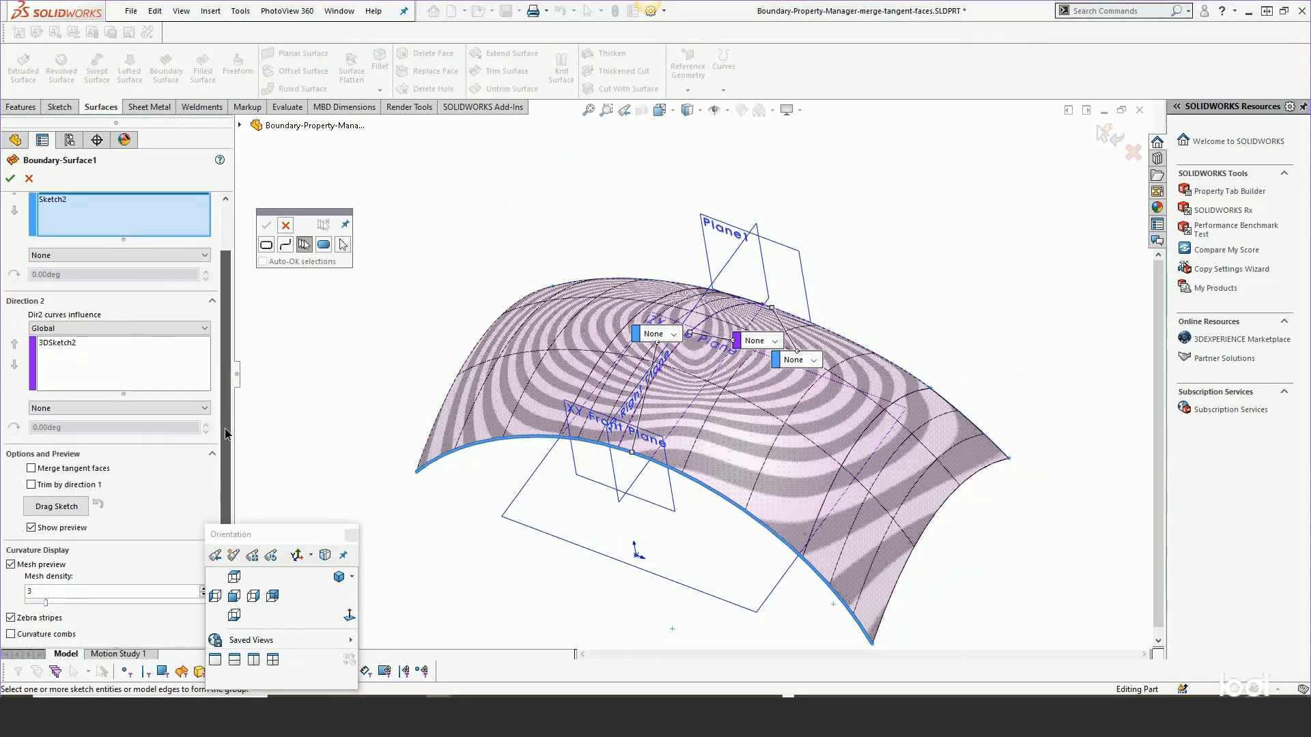
left_click(41, 506)
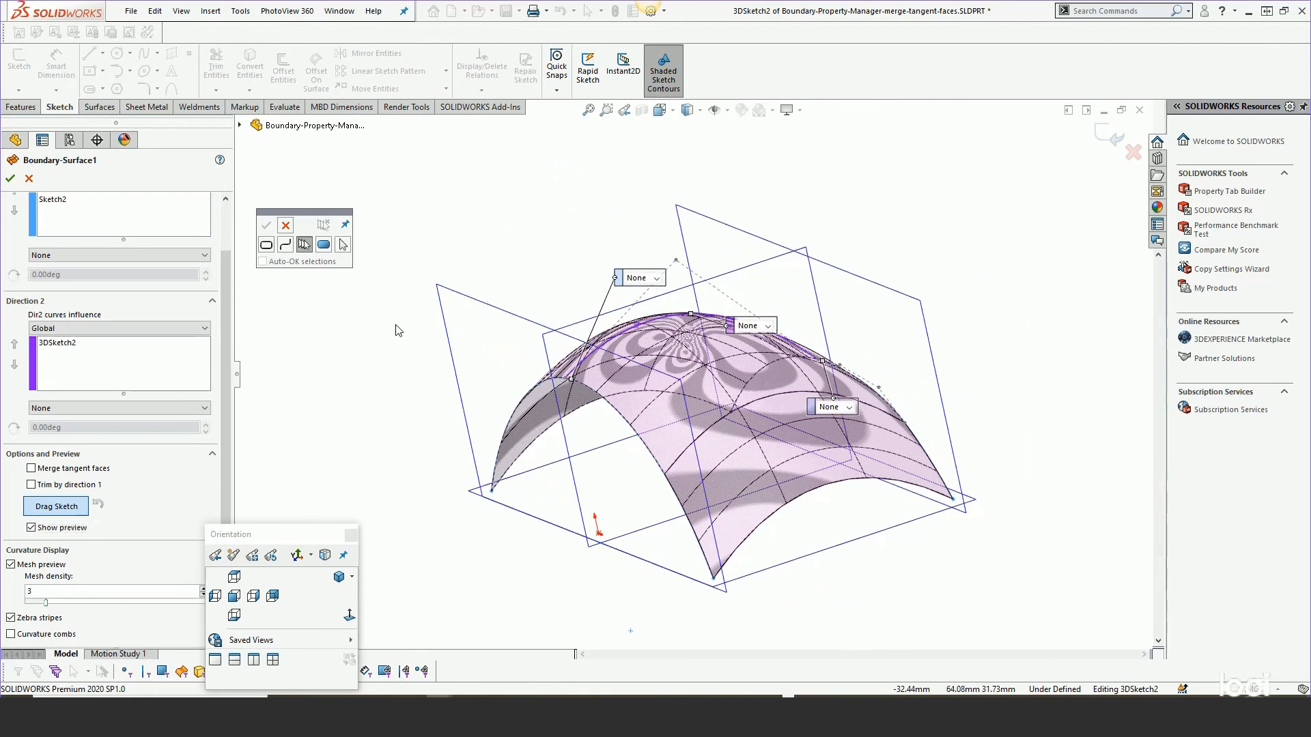
scroll(694, 315, "down", 3)
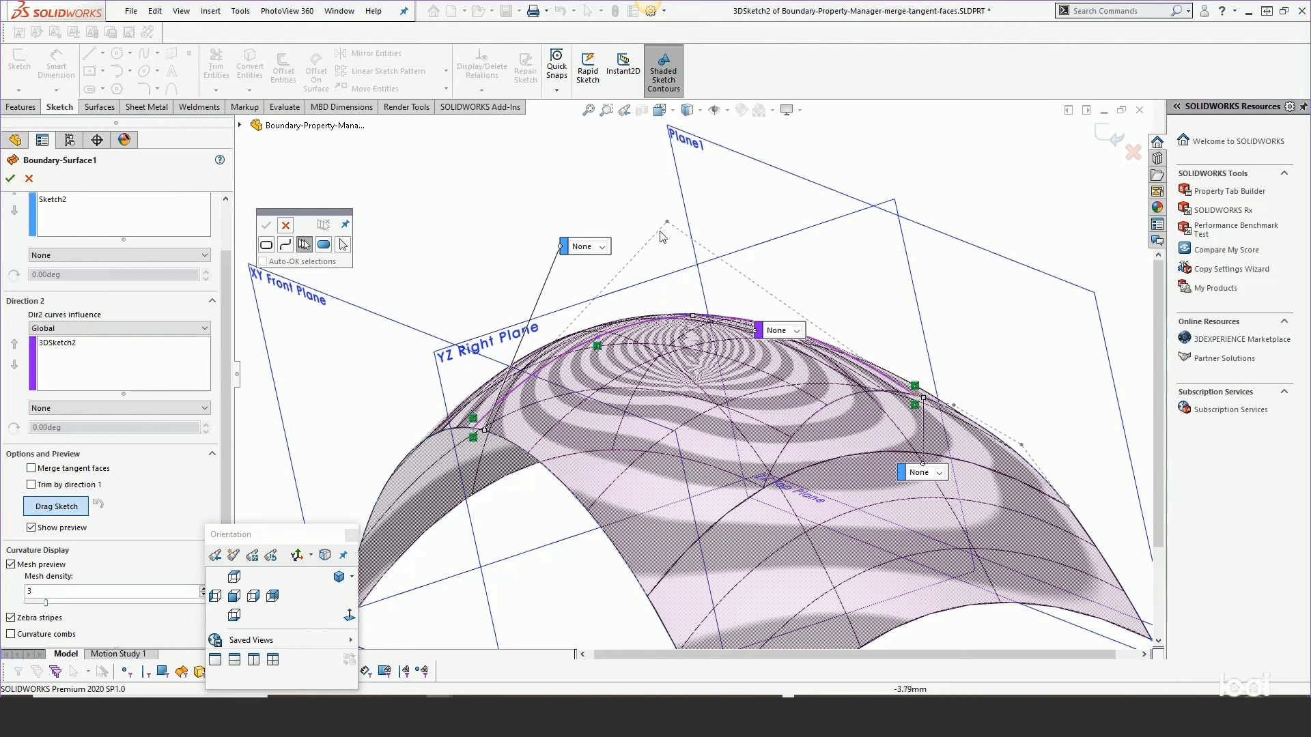
mouse_move(667, 222)
left_mouse_down()
mouse_move(669, 132)
mouse_move(669, 290)
left_mouse_up()
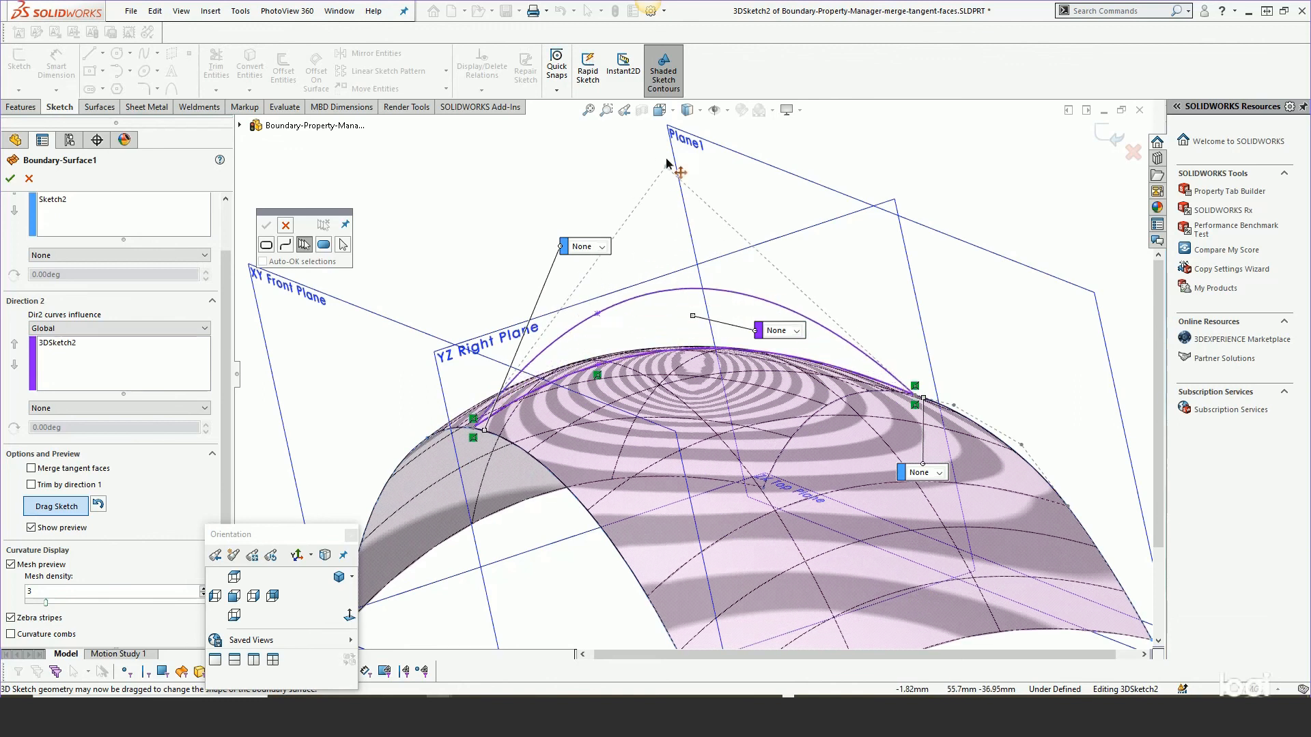
middle_click_drag(672, 422, 702, 371)
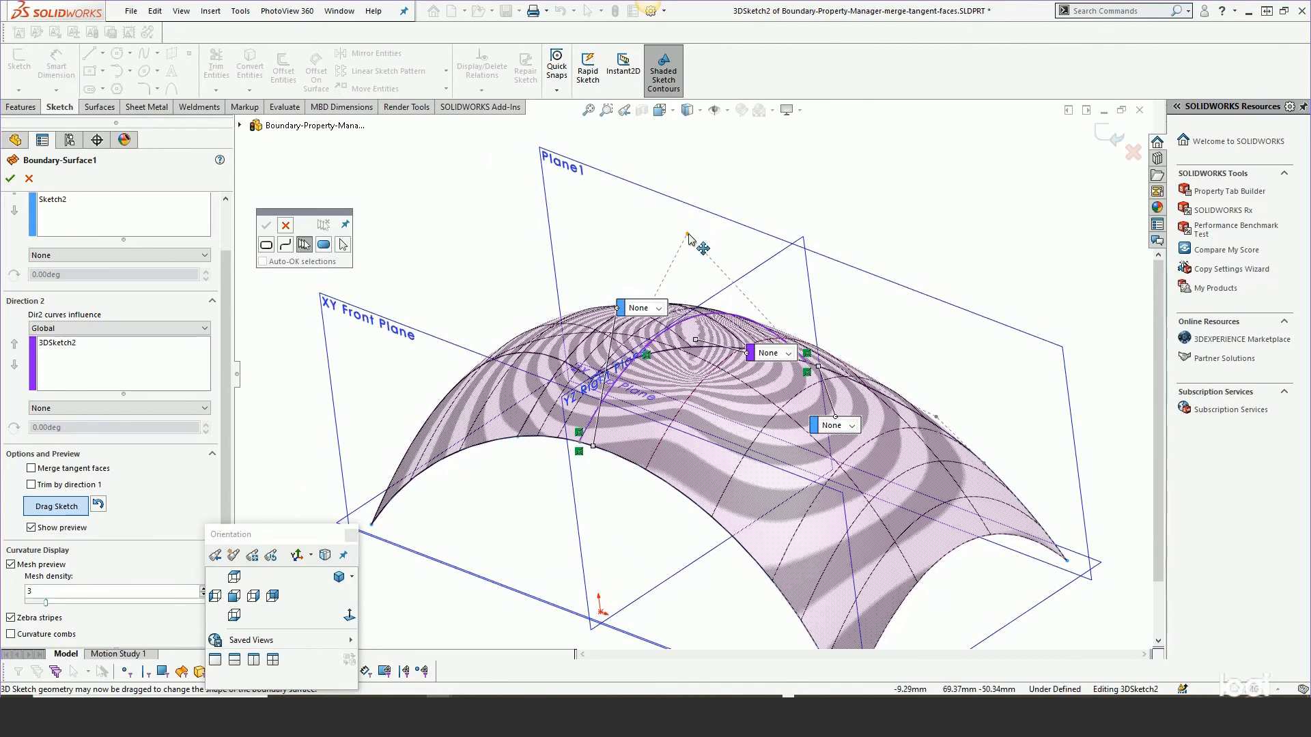
left_click_drag(687, 234, 688, 287)
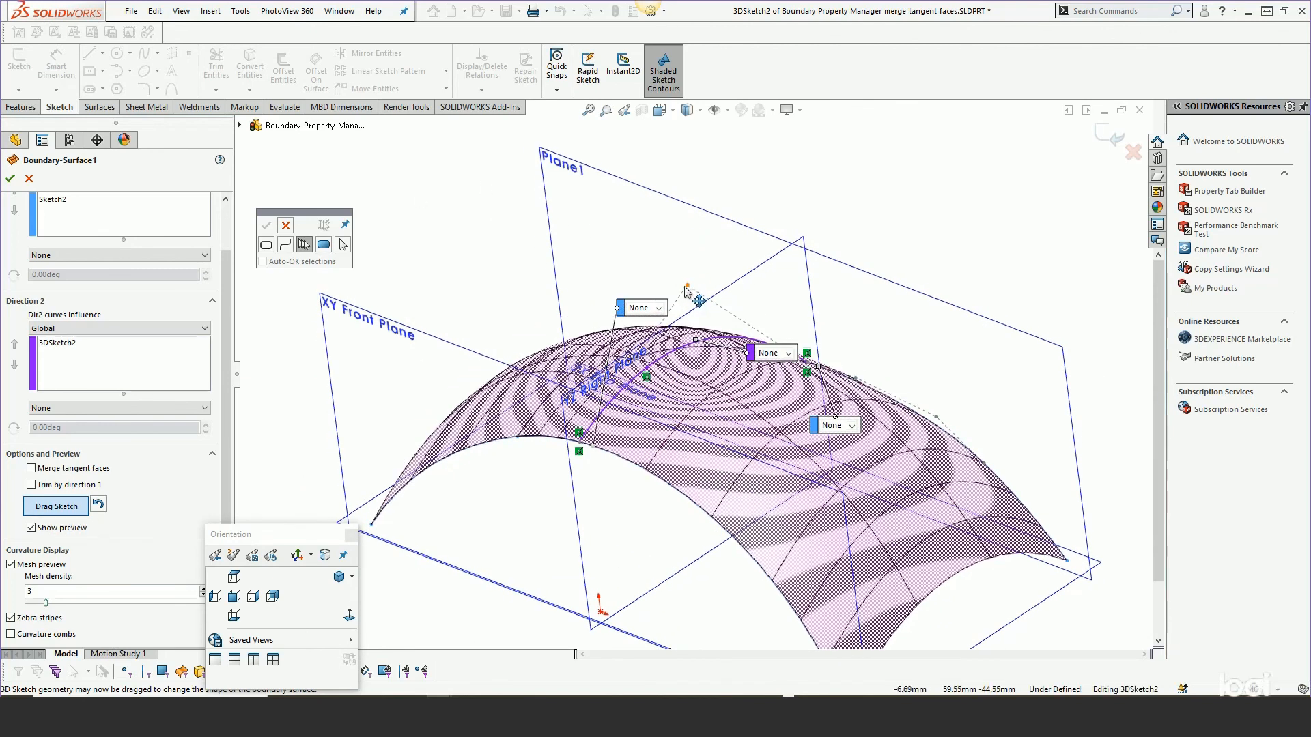
Move the three connector callouts clear of the surface and accept the edited boundary surface.
left_click_drag(618, 313, 423, 299)
left_click_drag(753, 353, 623, 551)
left_click_drag(837, 400, 975, 314)
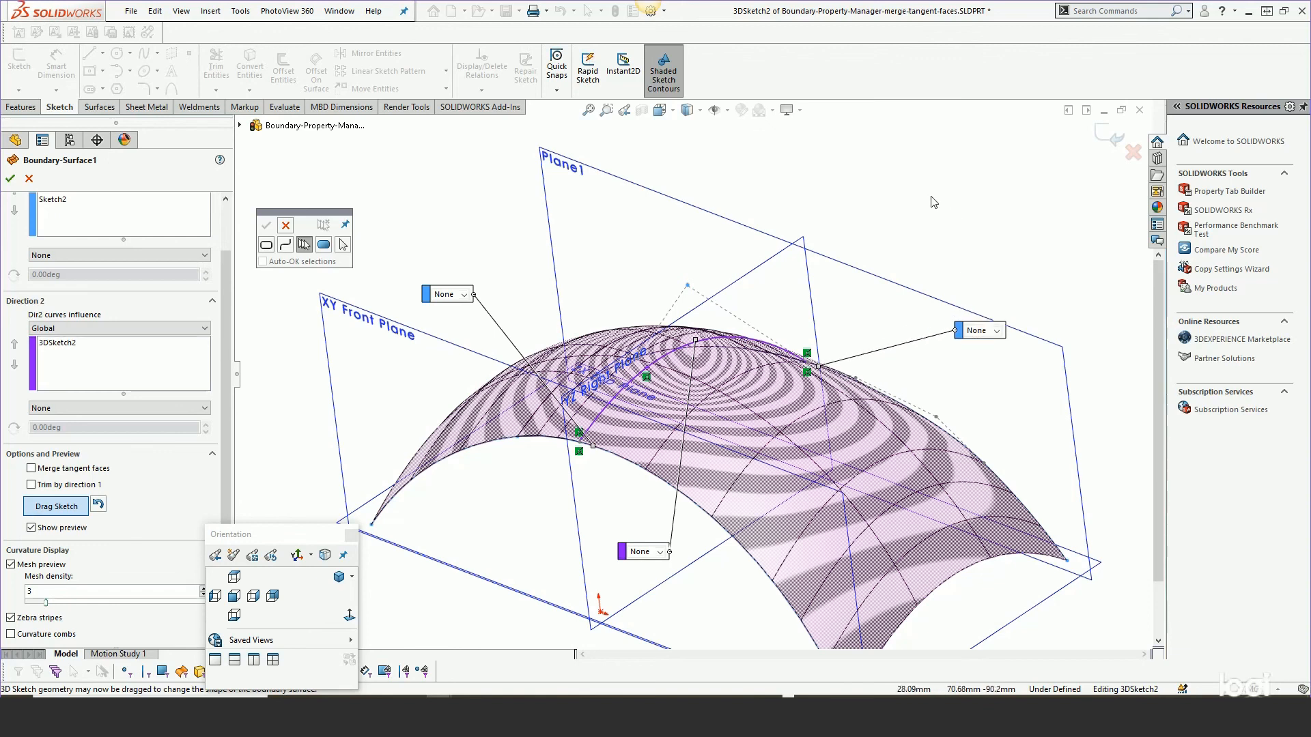
left_click(10, 179)
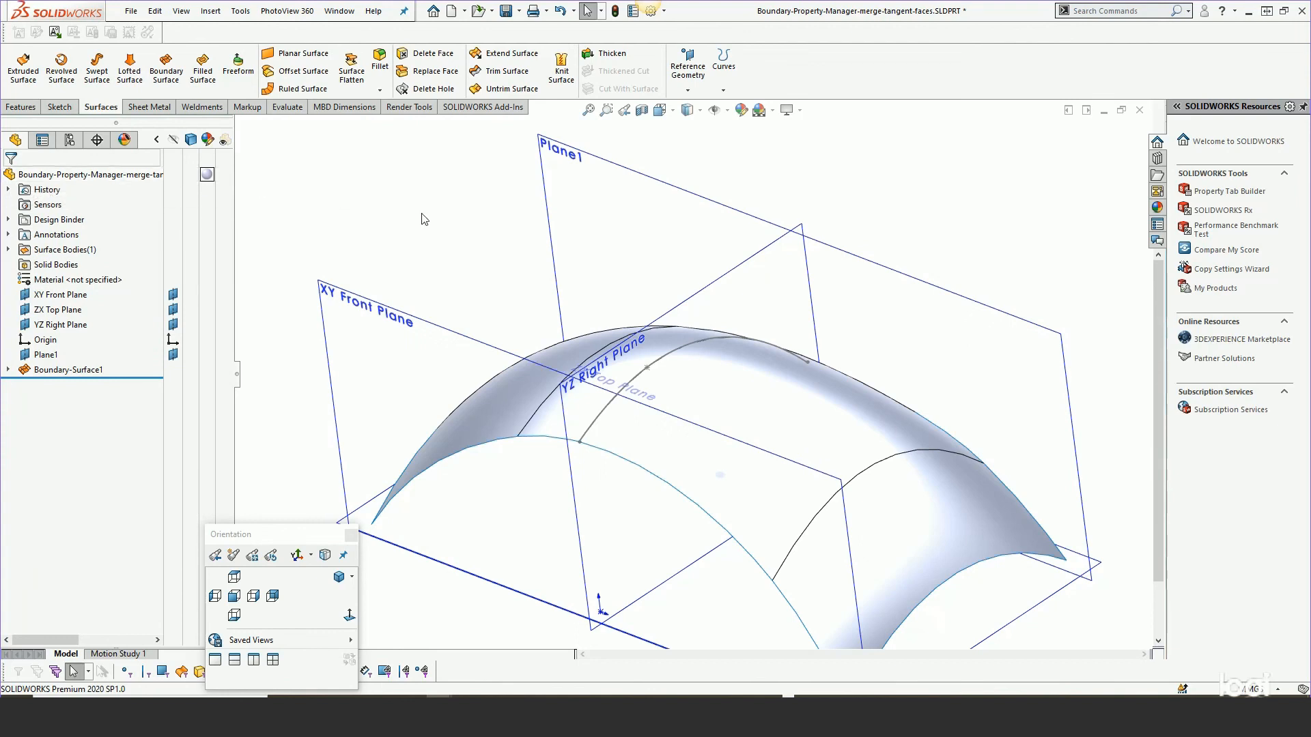
left_click(16, 109)
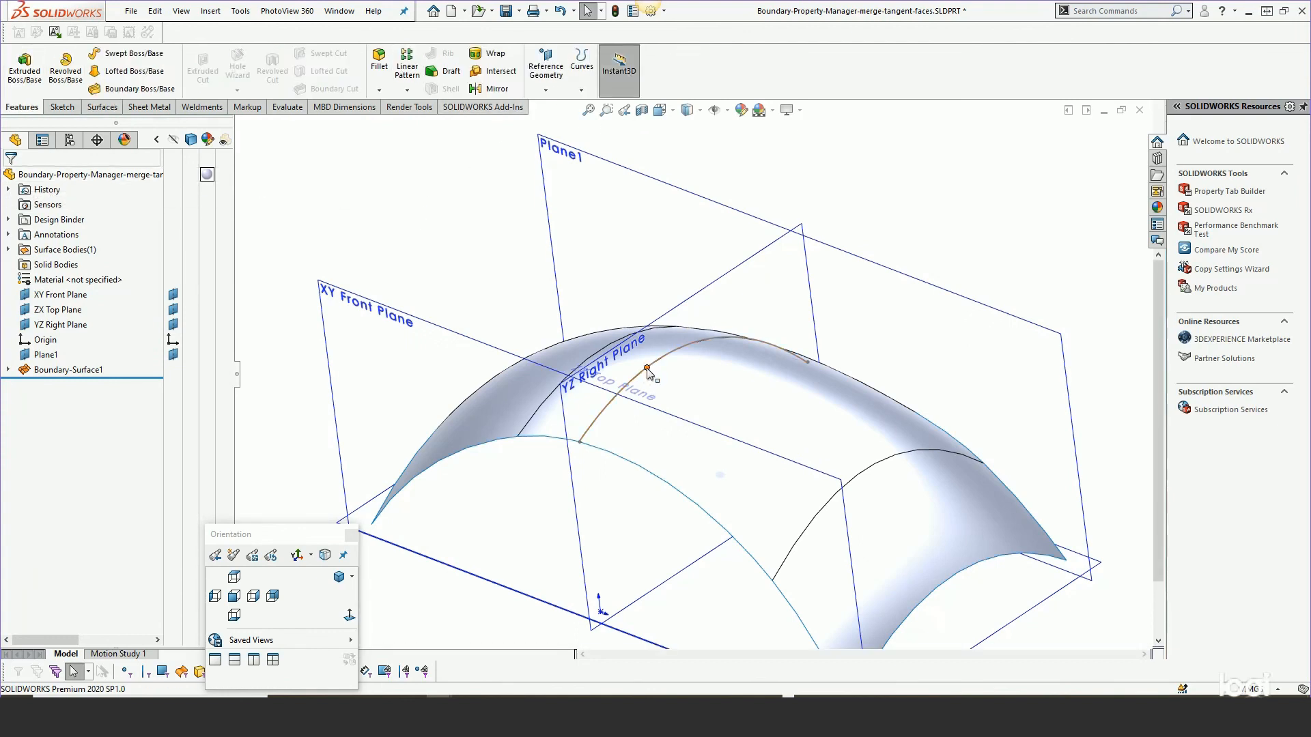
left_click_drag(647, 368, 648, 310)
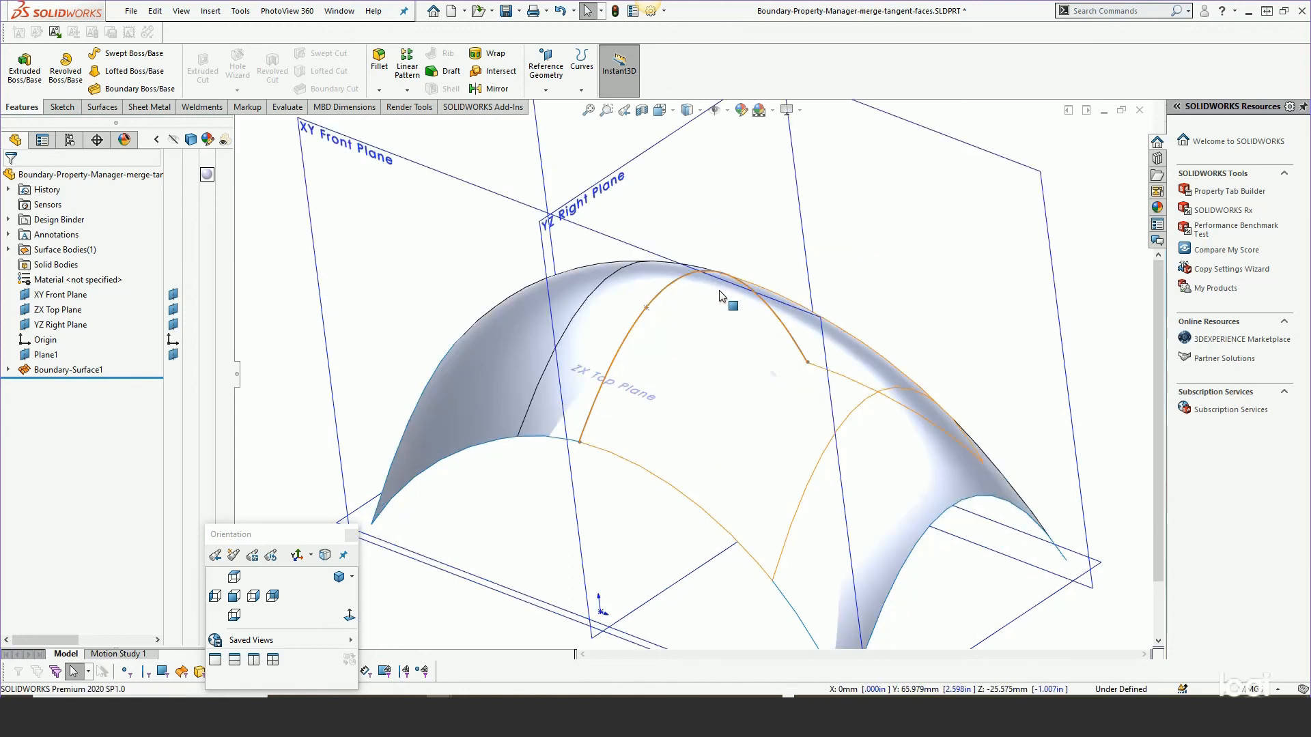
left_click_drag(646, 307, 650, 356)
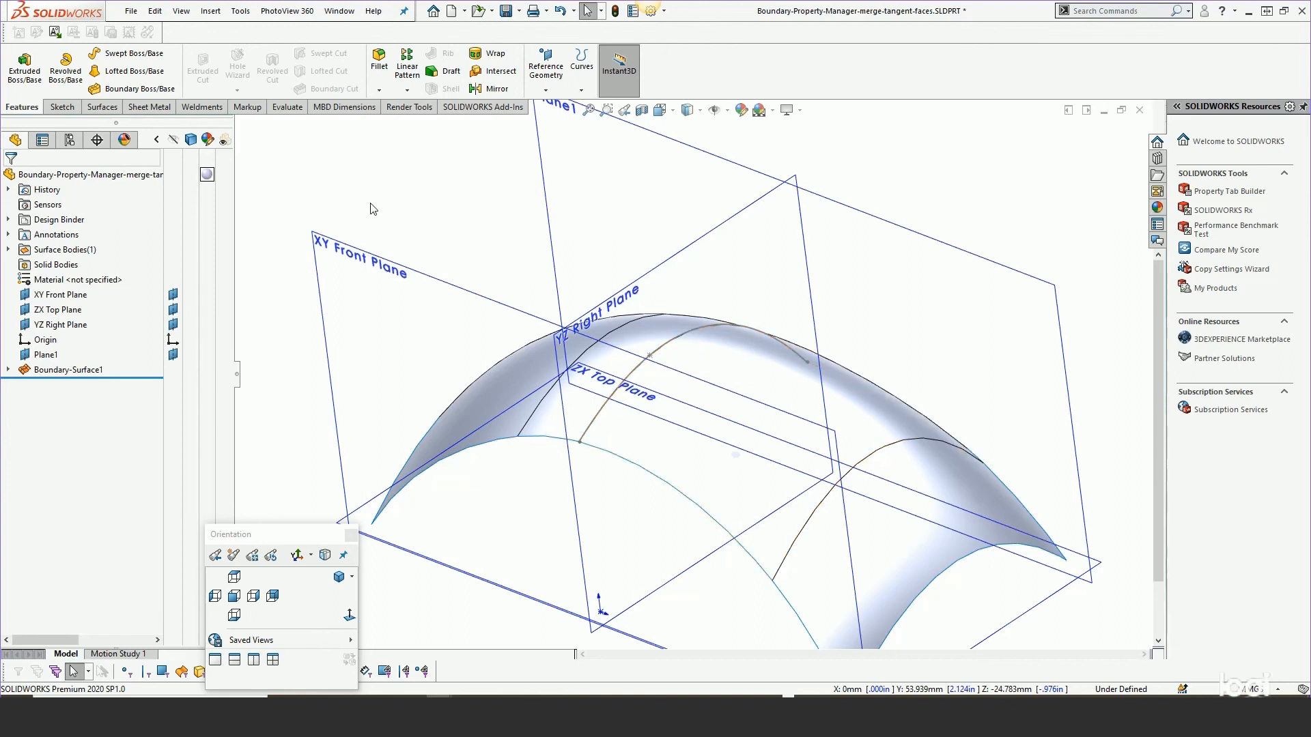
Switch to the Boundary-Property-Manager-explained.SLDPRT document window and maximize it.
left_click(353, 8)
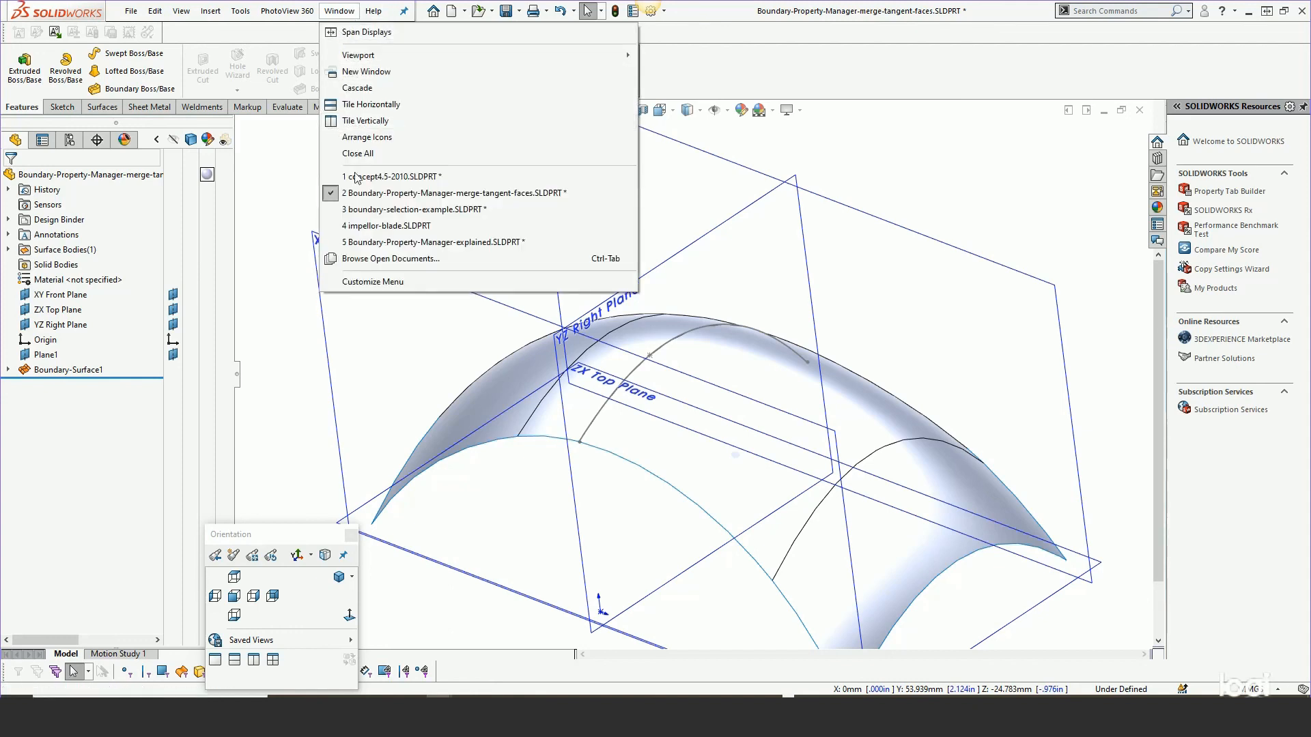
left_click(431, 194)
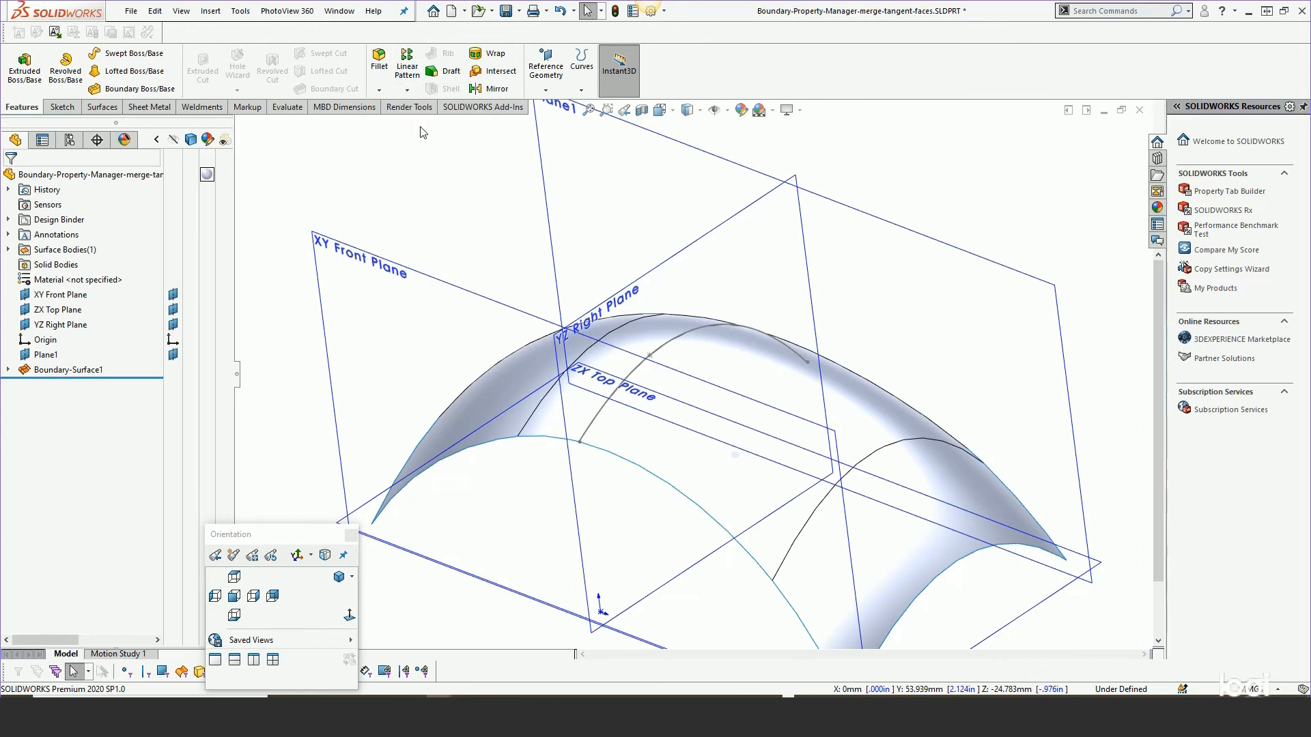
left_click(1105, 113)
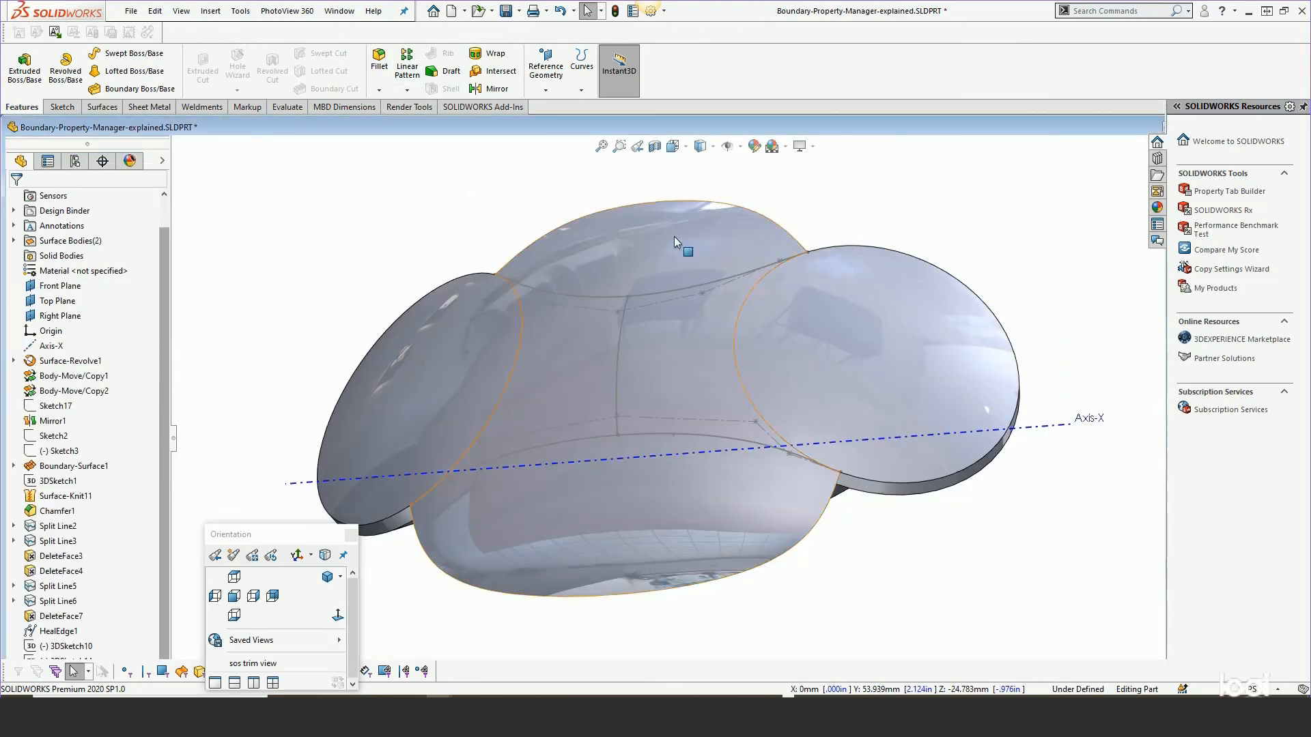
left_click_drag(1117, 121, 1069, 129)
left_click(1304, 107)
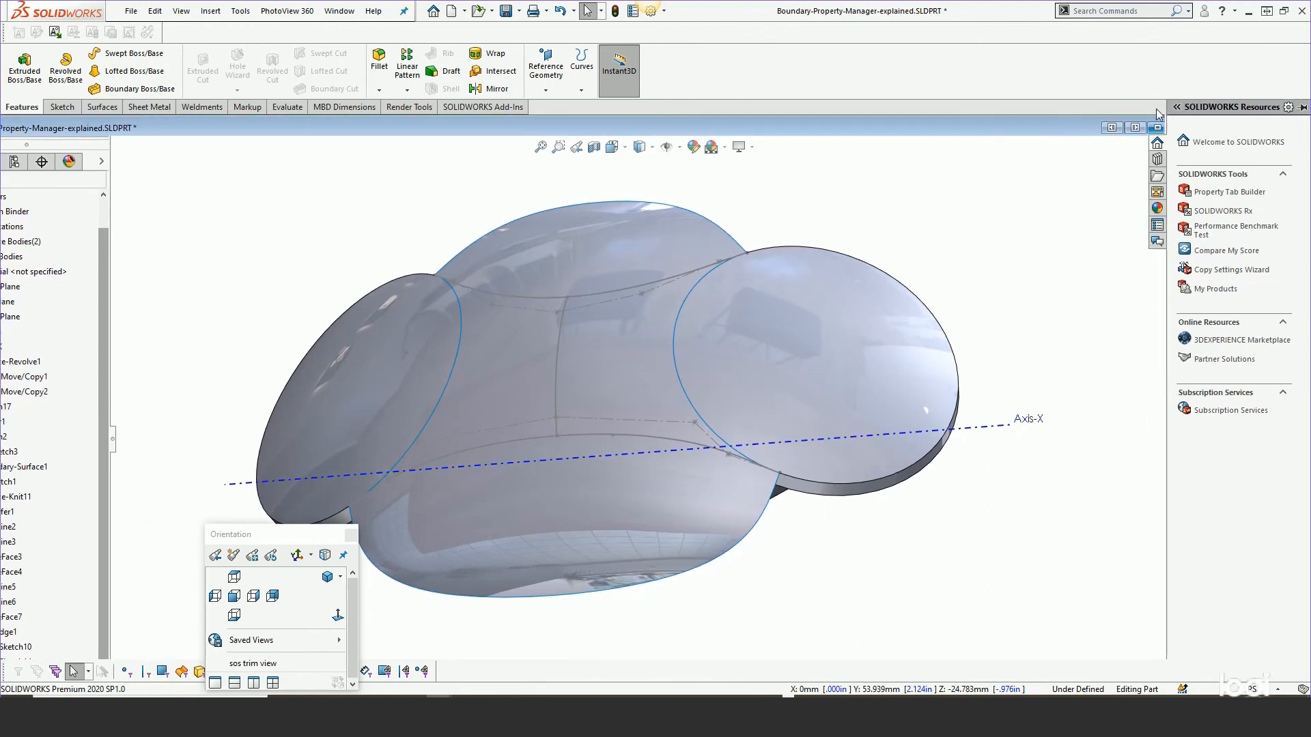
left_click(1156, 129)
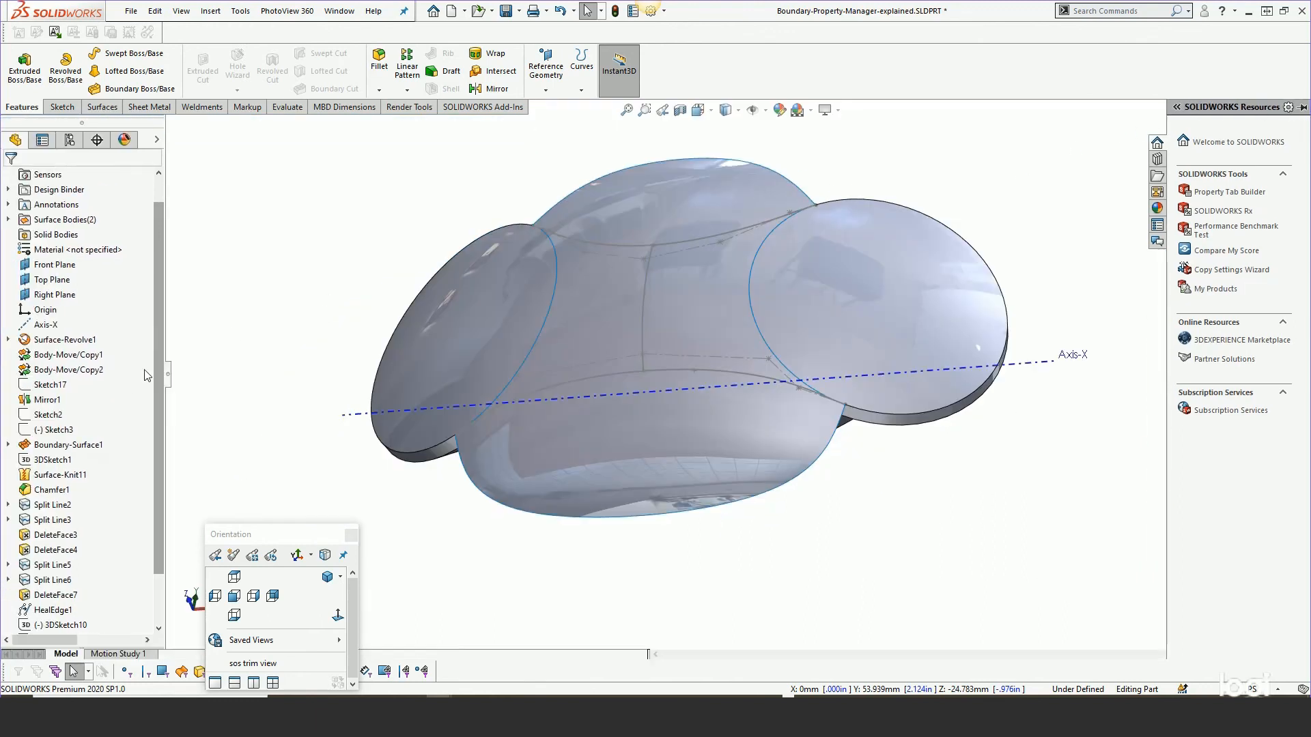
Edit Boundary-Surface2 and turn off Show preview.
scroll(95, 587, "down", 2)
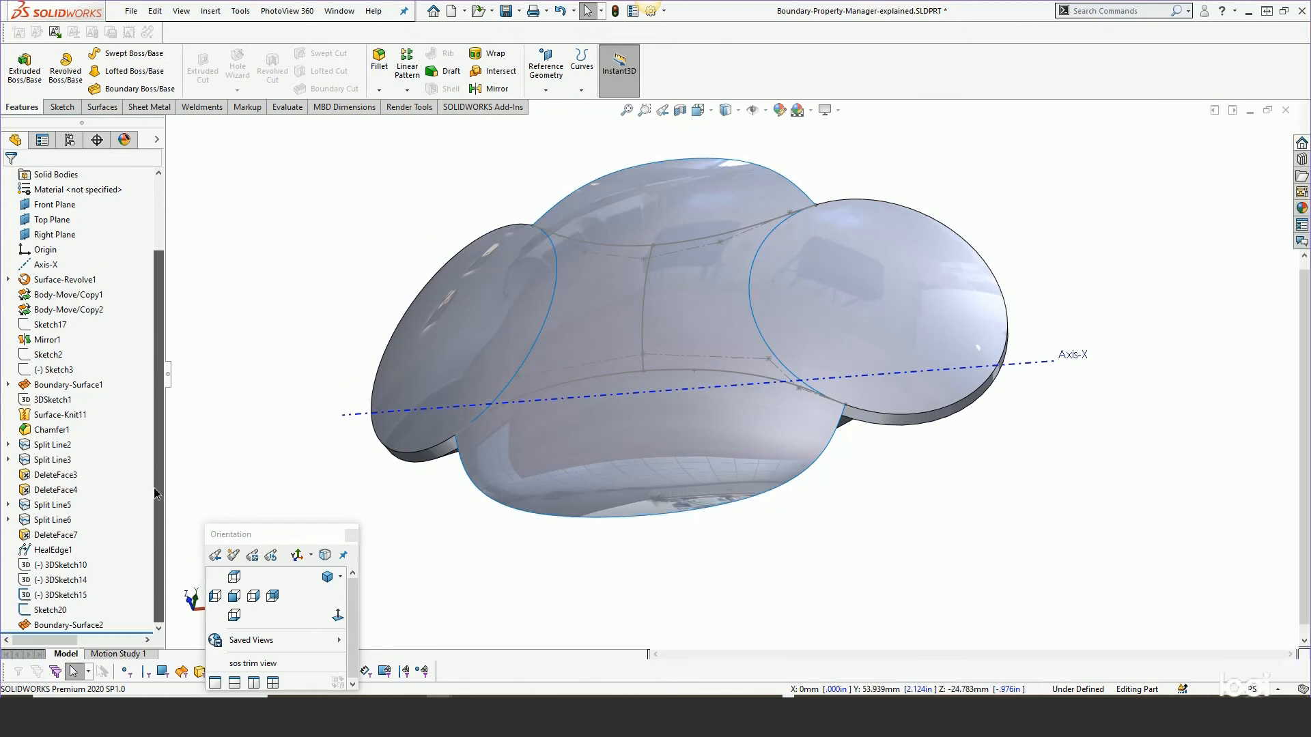
right_click(87, 627)
left_click(97, 422)
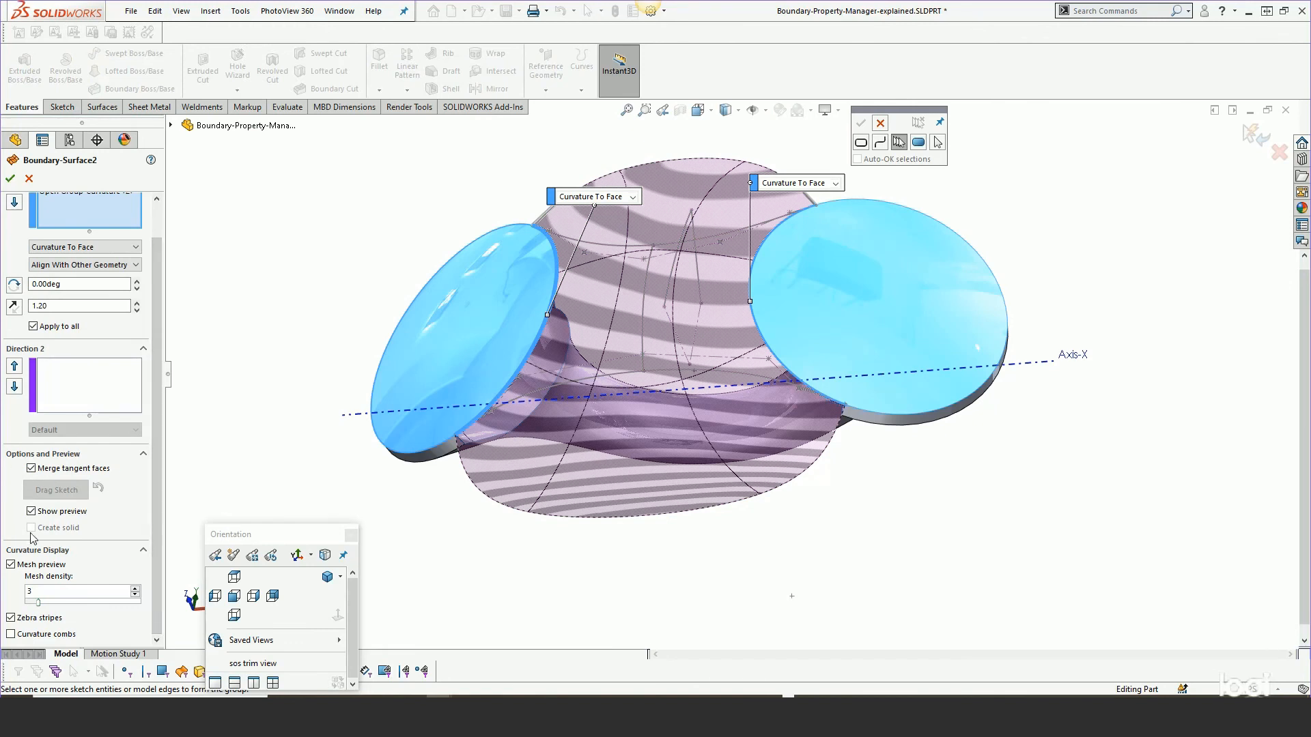
left_click(31, 512)
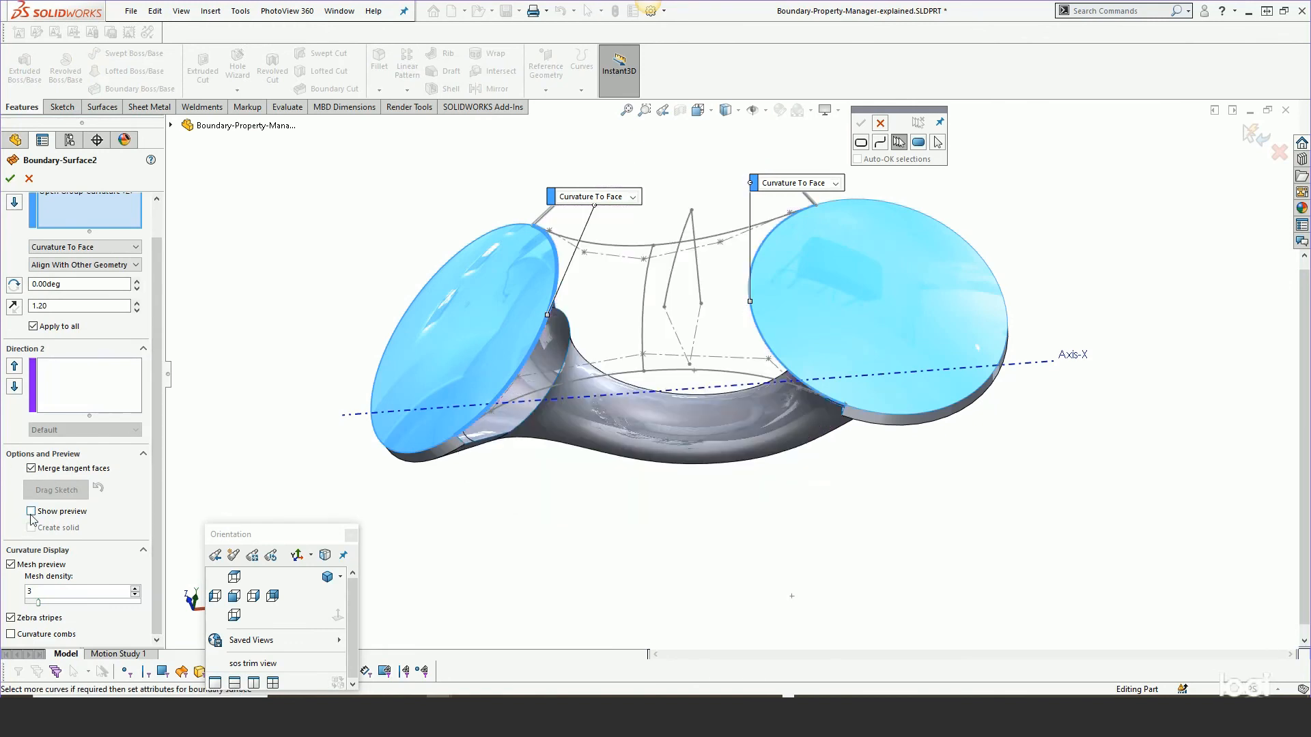
Toggle Show preview on and off for Boundary-Surface2, leaving the preview on.
left_click(31, 512)
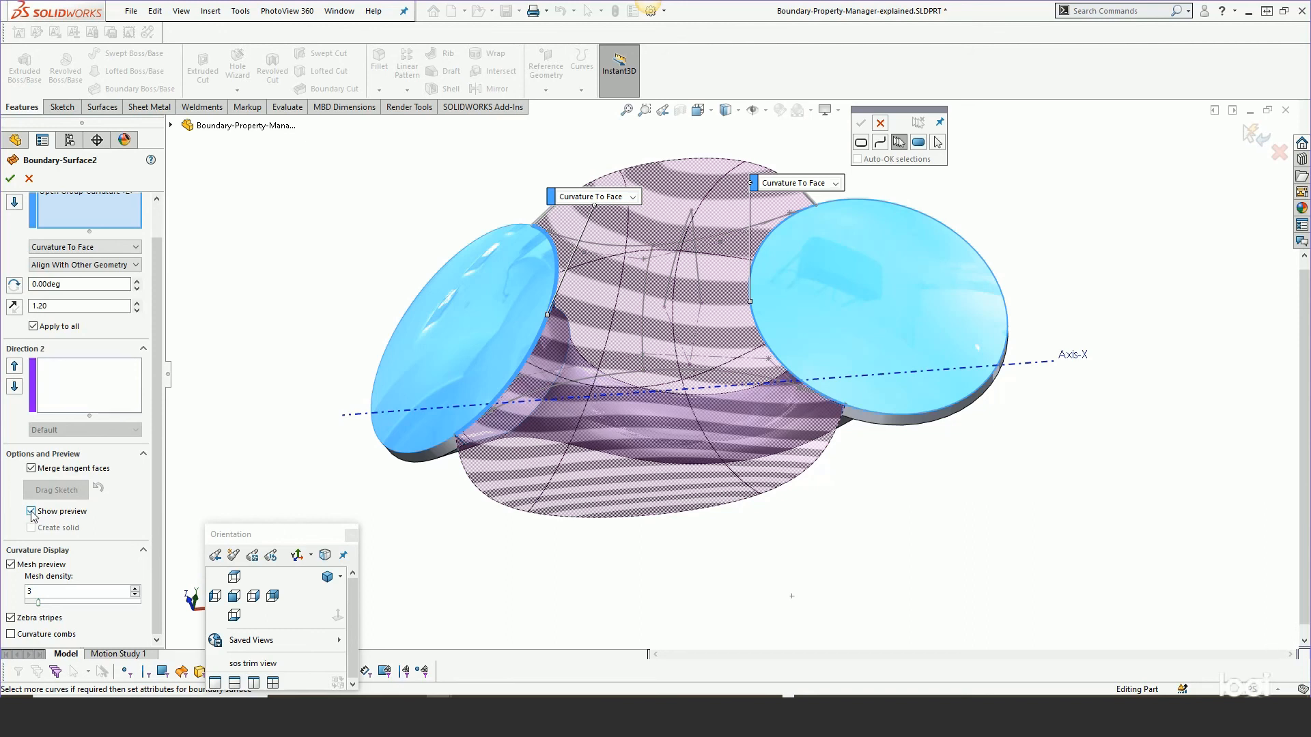
left_click(31, 512)
left_click(31, 513)
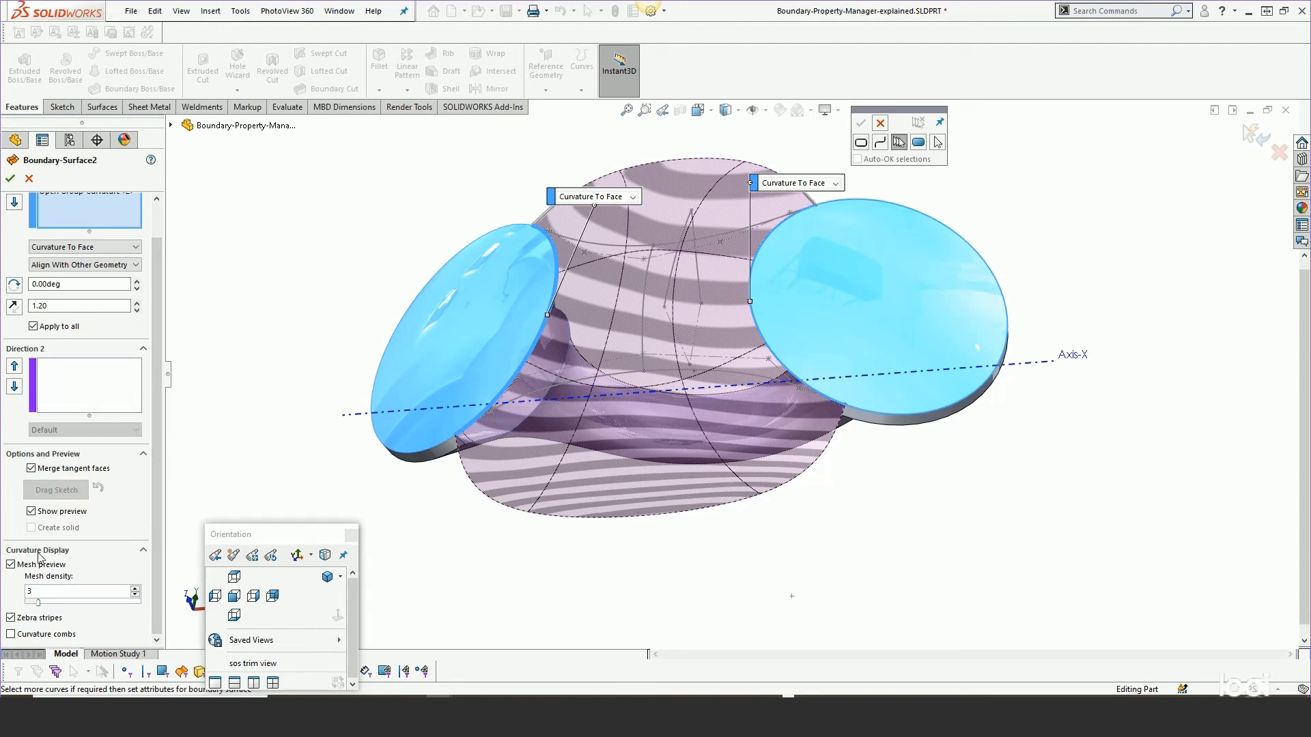
Turn off zebra stripes, re-enable Mesh preview and set the mesh density to 6.
left_click(10, 564)
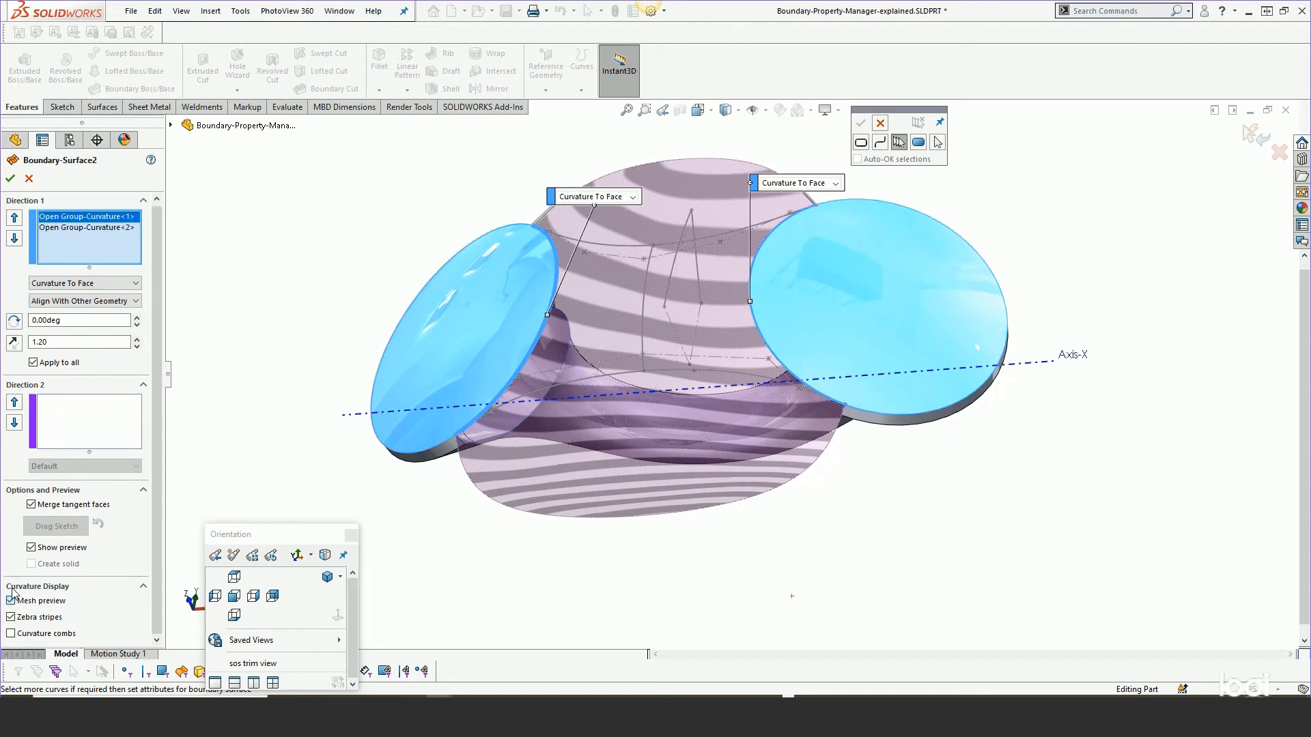
left_click(11, 617)
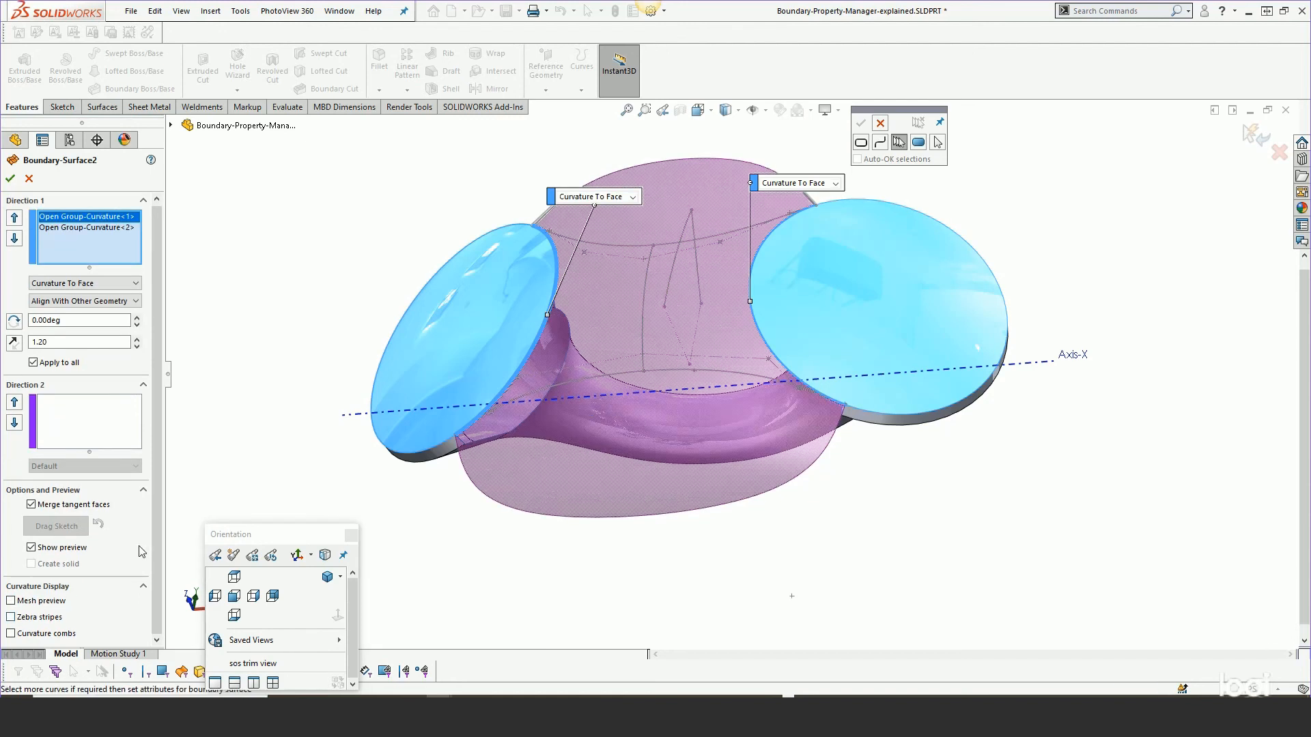
left_click(11, 601)
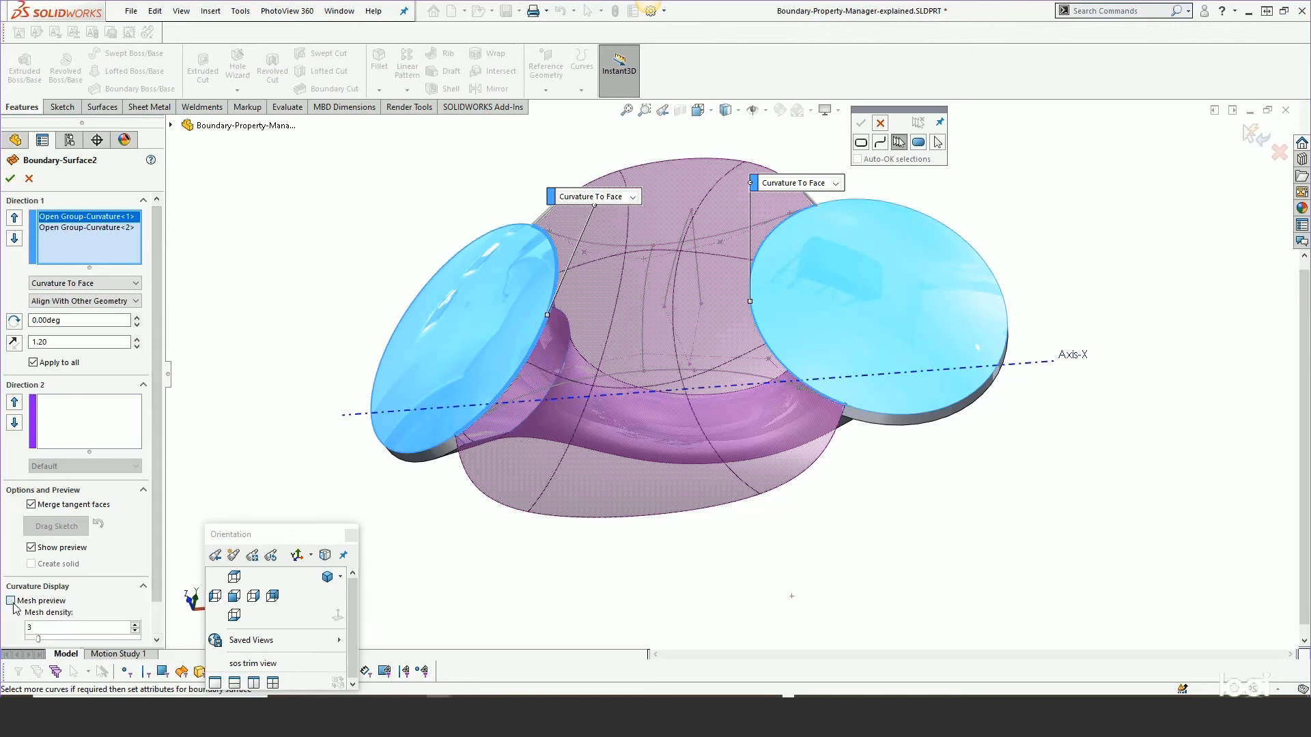
scroll(145, 478, "down", 1)
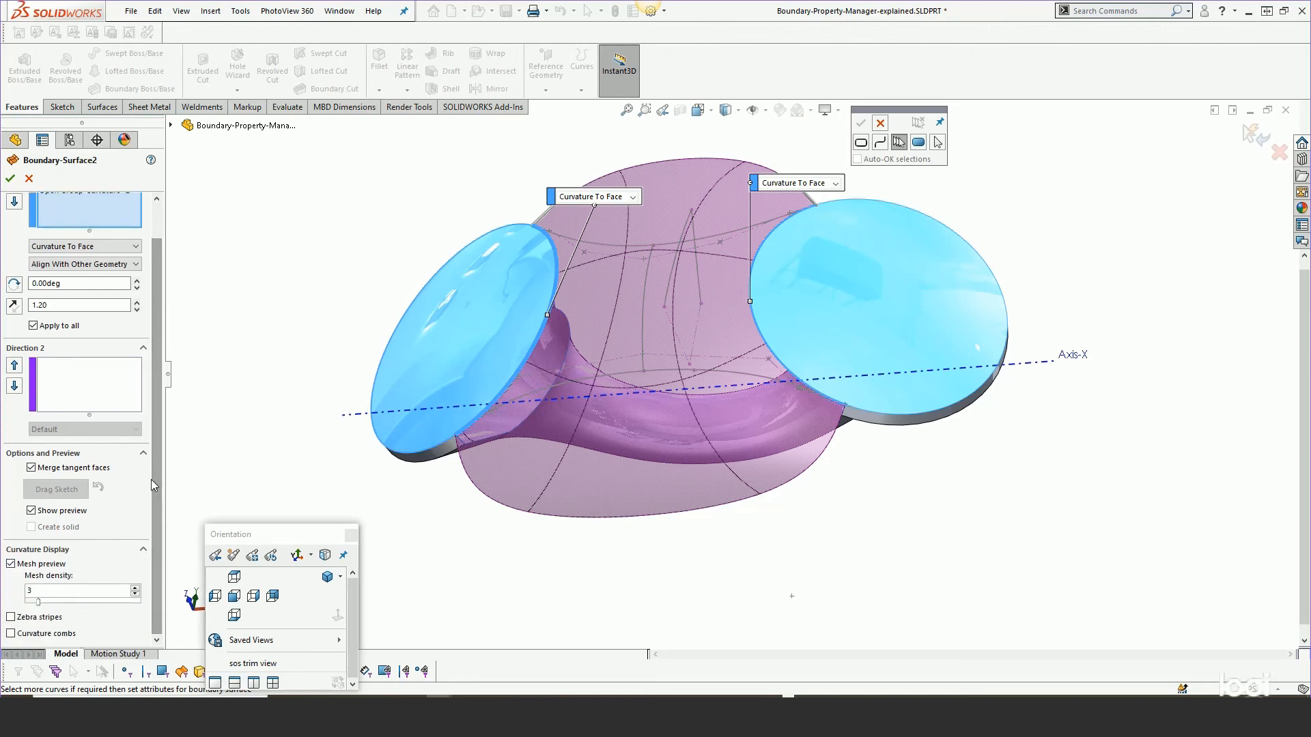
left_click_drag(38, 603, 58, 605)
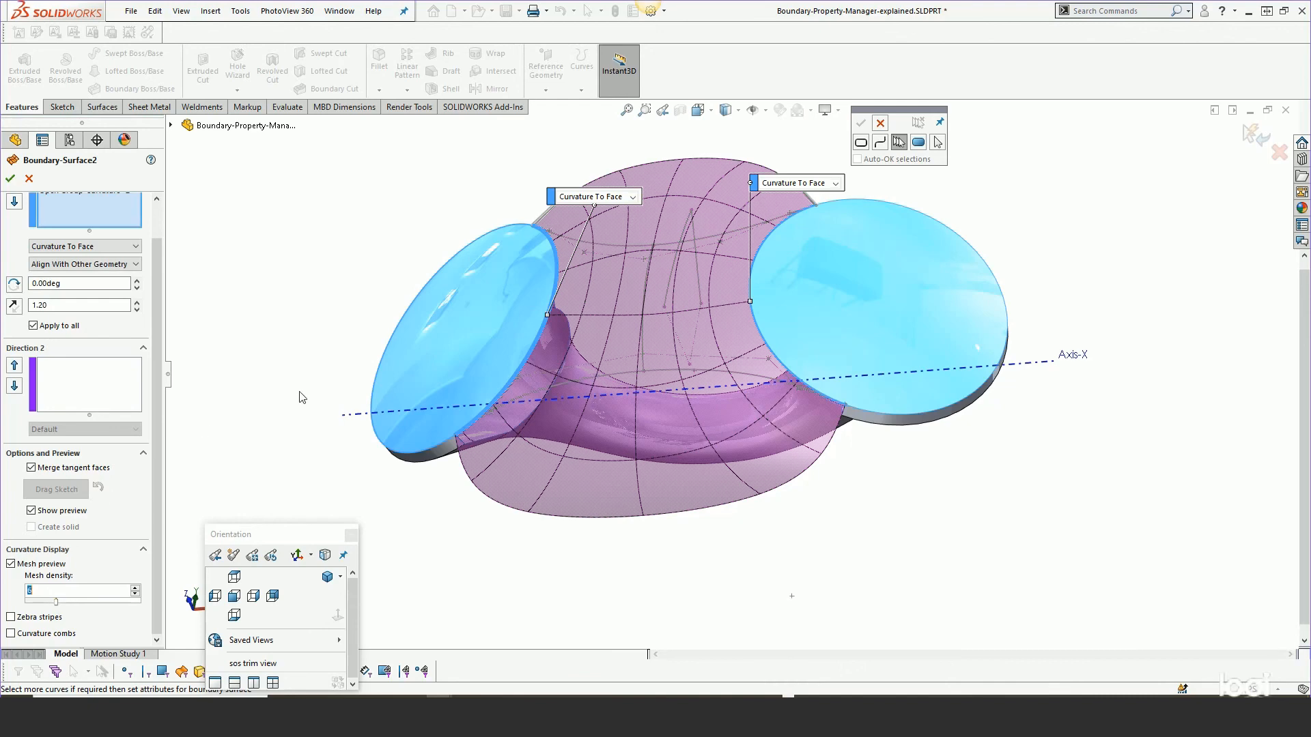
Turn zebra stripes back on in the boundary surface preview while orbiting the model.
middle_click_drag(334, 418, 342, 284)
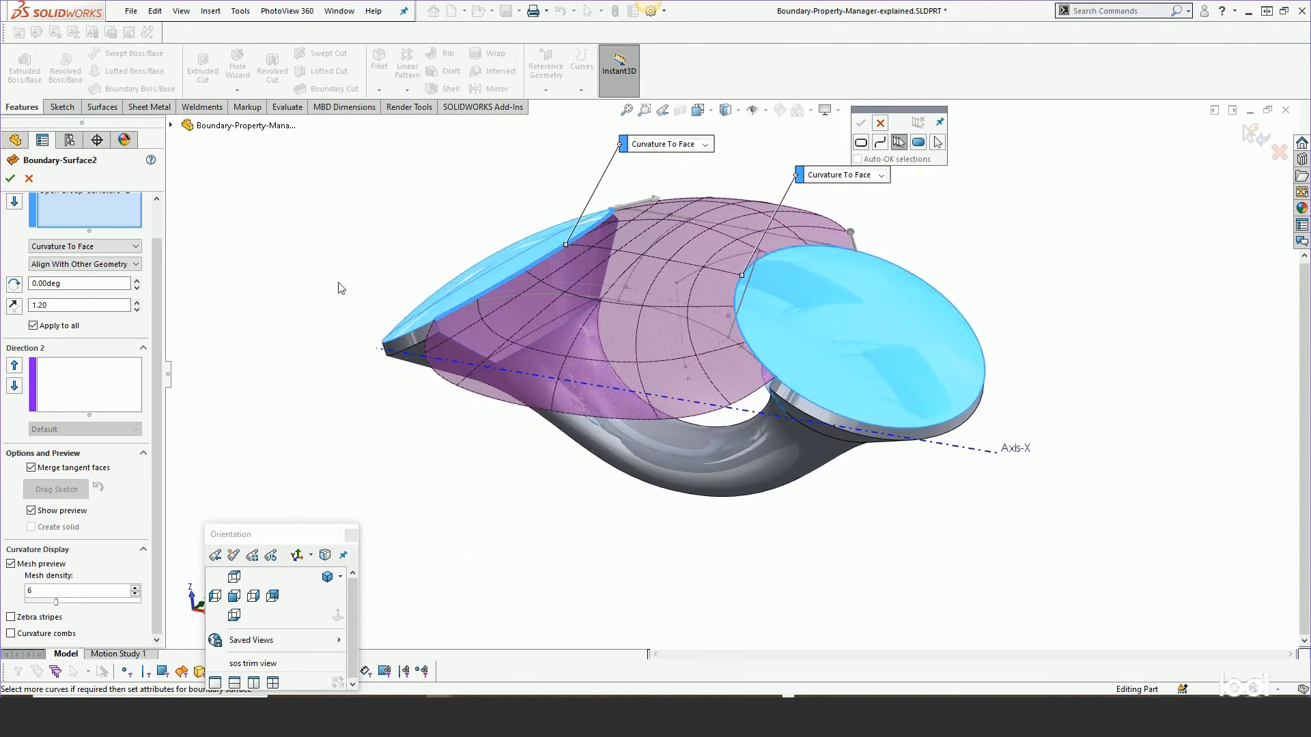
left_click(10, 618)
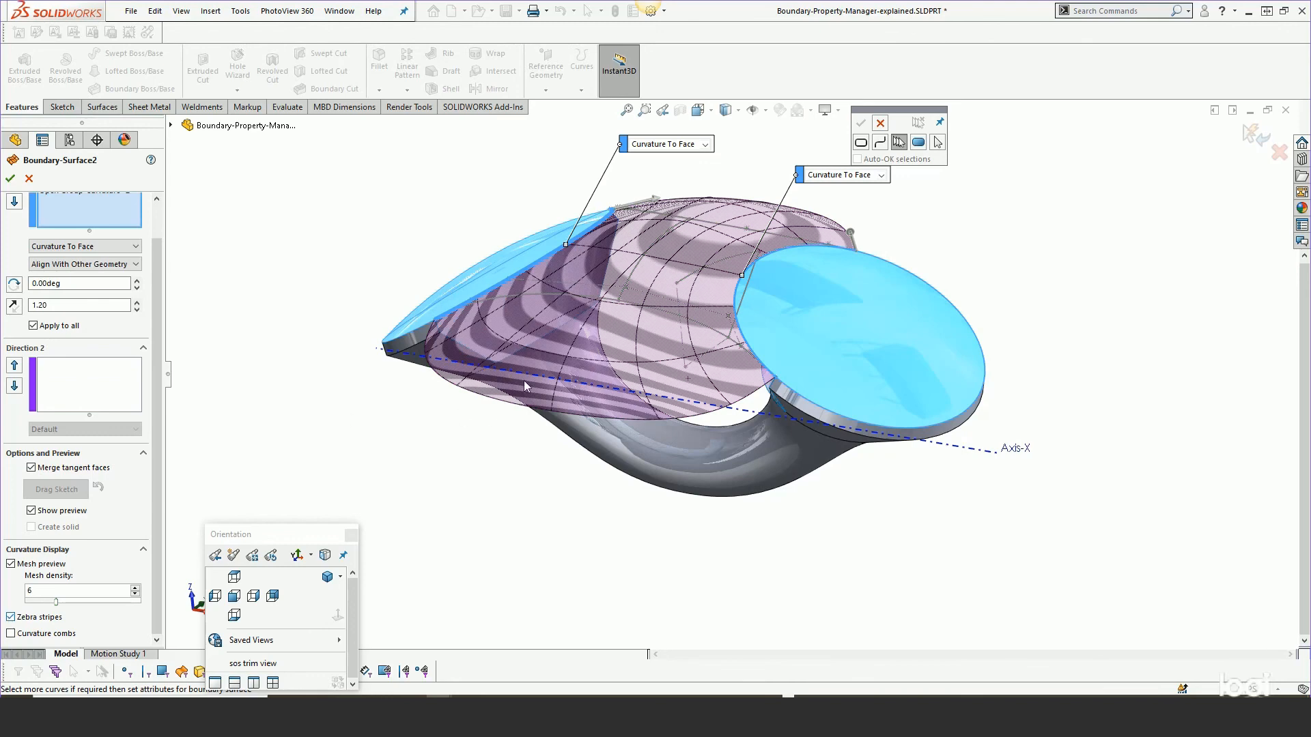
middle_click_drag(523, 380, 561, 300)
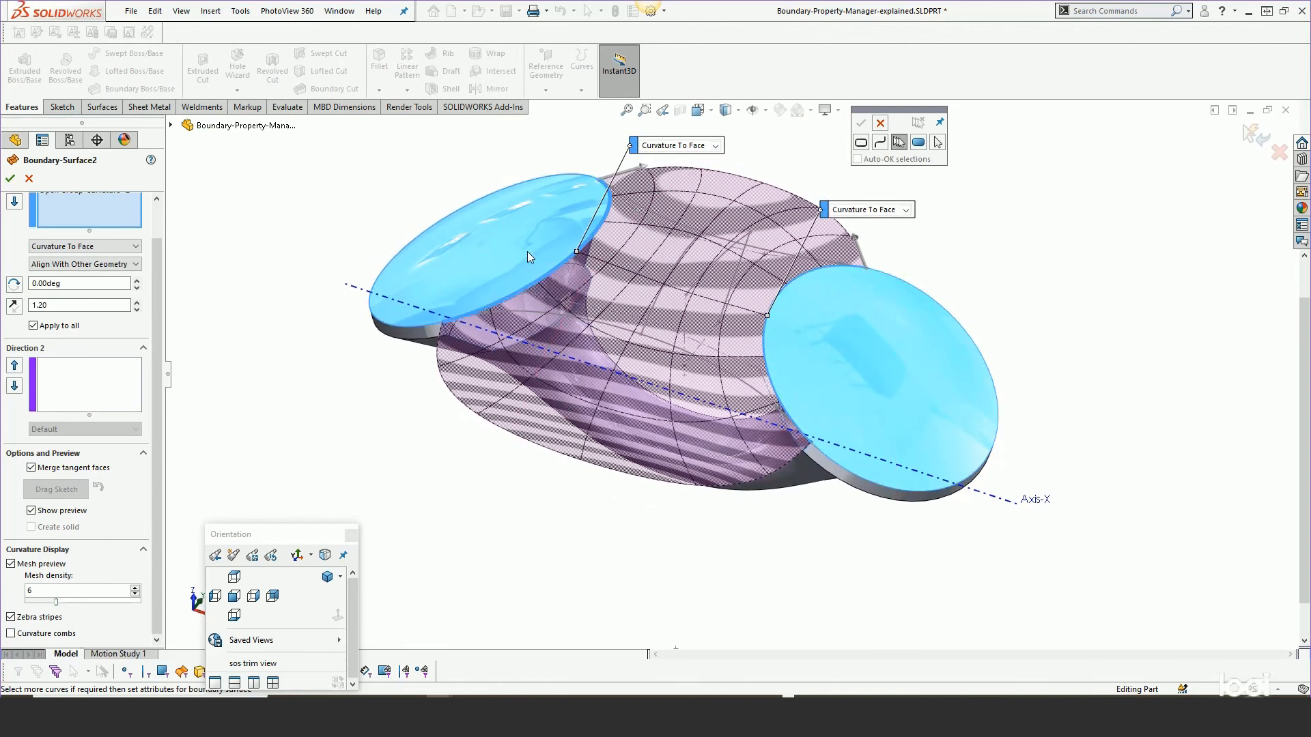
Accept the edited Boundary-Surface2.
right_click(490, 261)
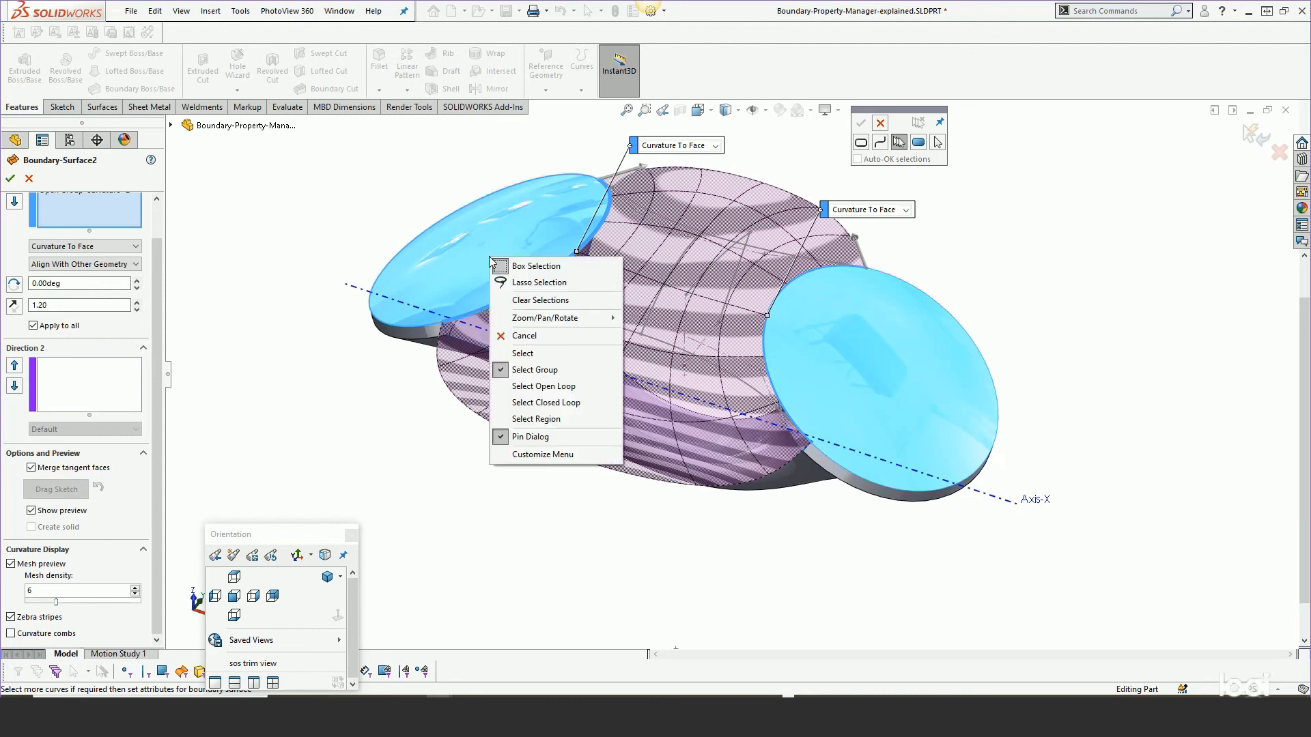
left_click(181, 10)
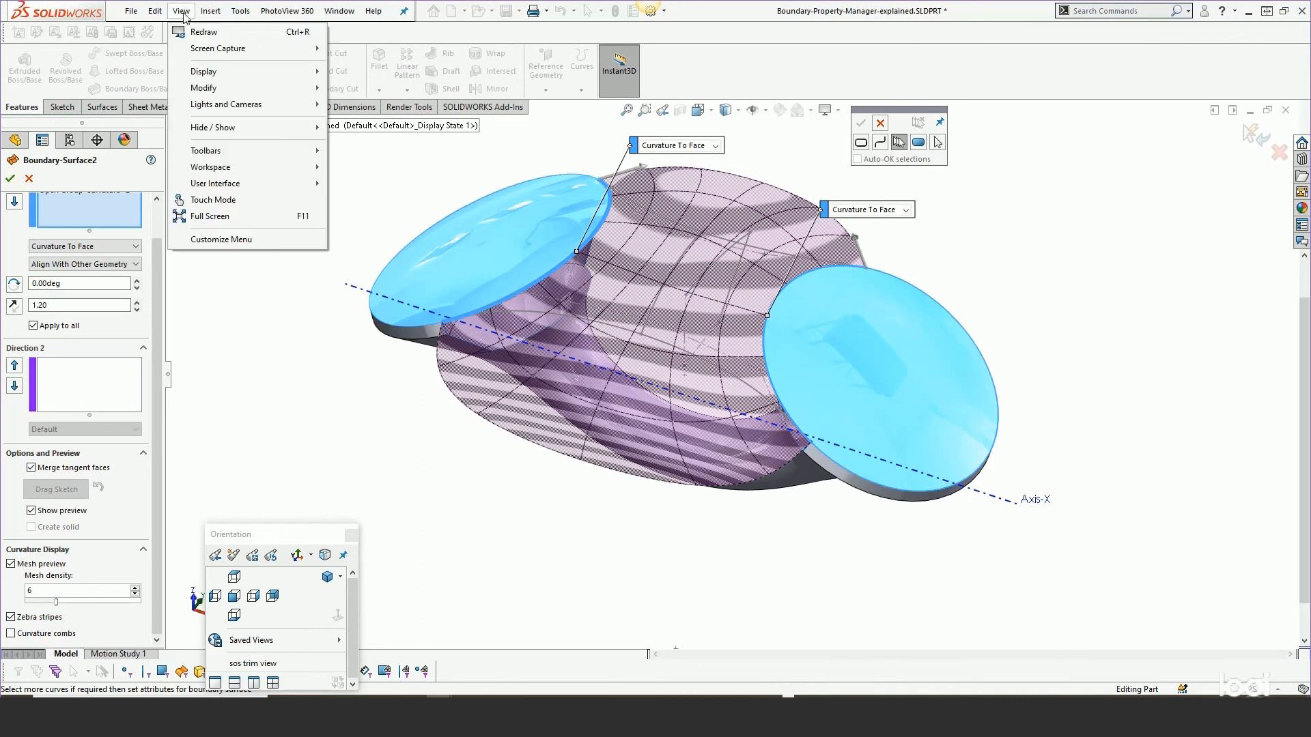
mouse_move(196, 73)
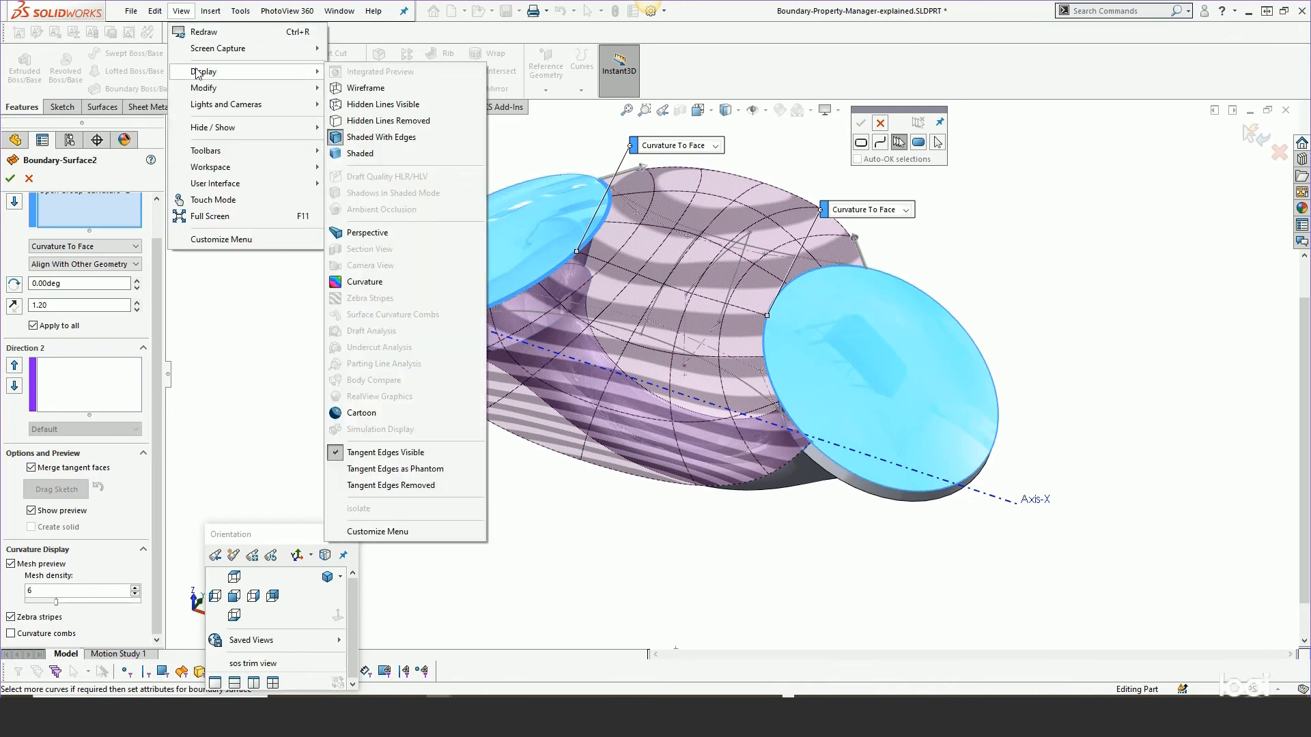
left_click(157, 236)
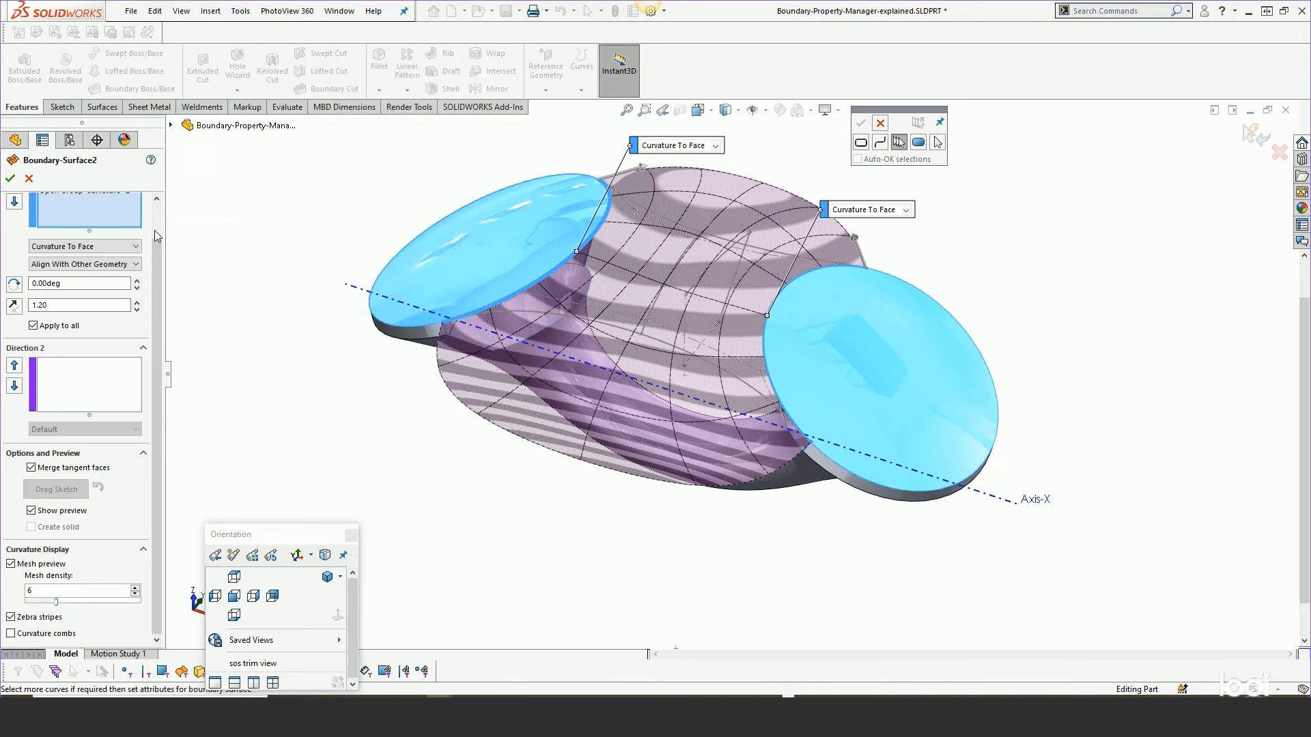
left_click(12, 179)
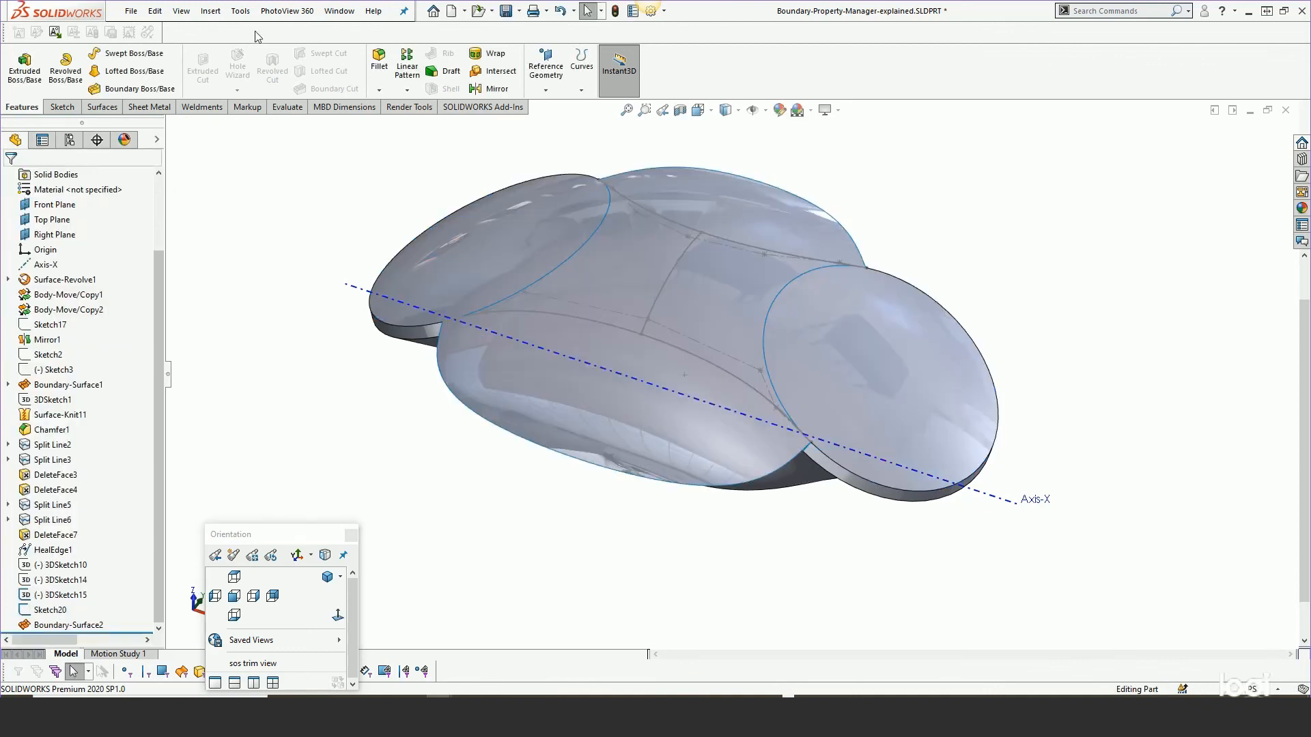
Apply the Zebra Stripes display to the whole model and close it.
left_click(181, 11)
mouse_move(203, 77)
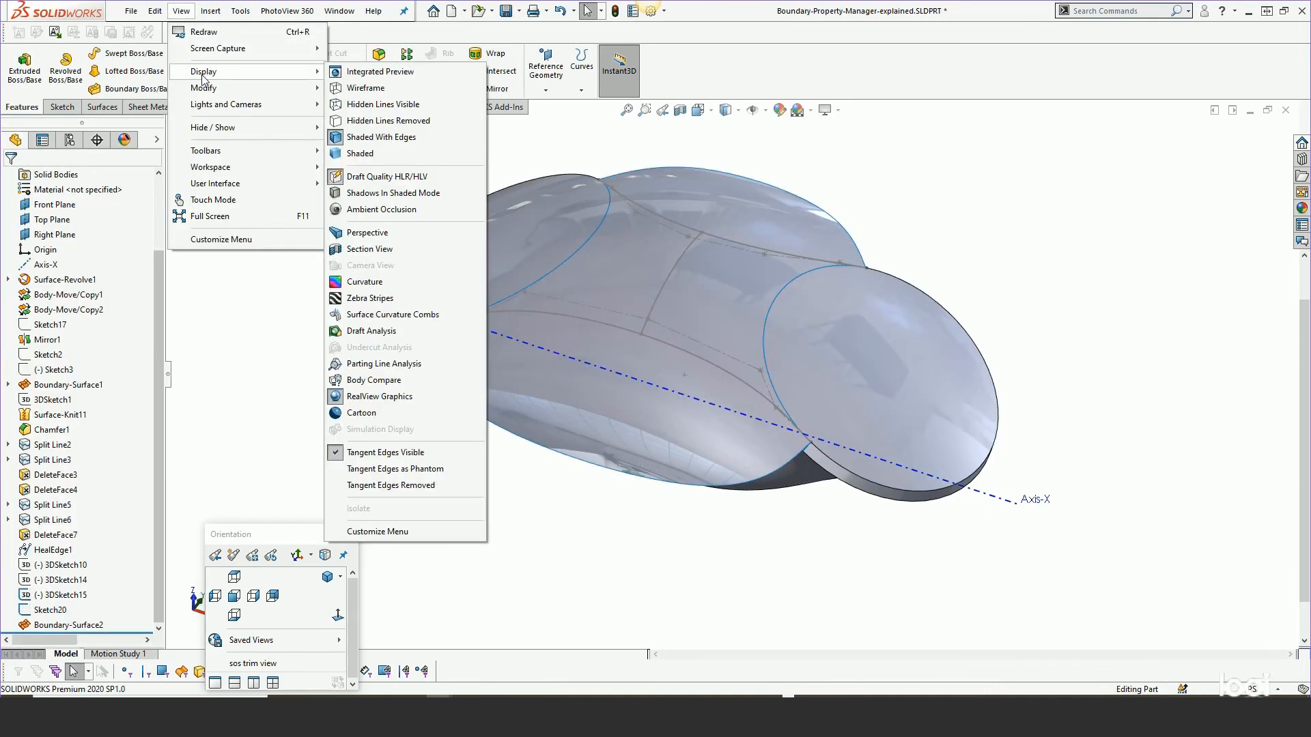
left_click(369, 298)
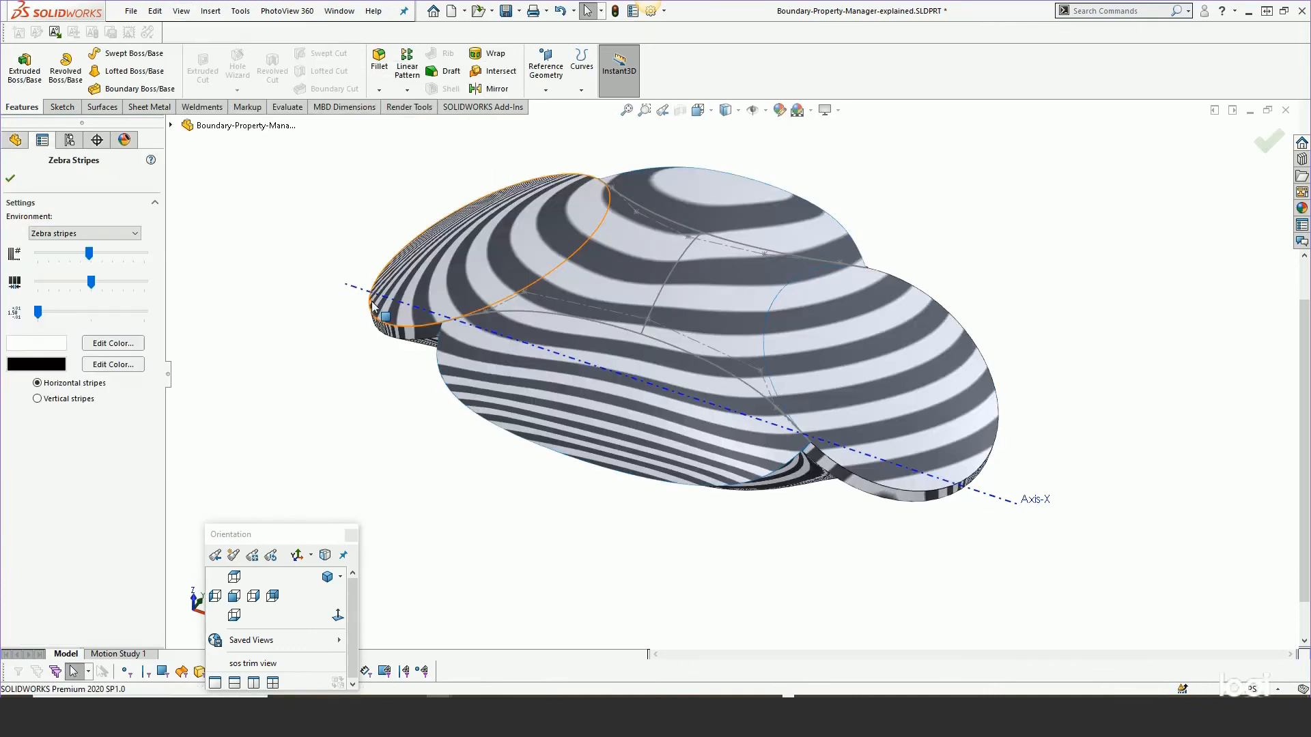
left_click(10, 180)
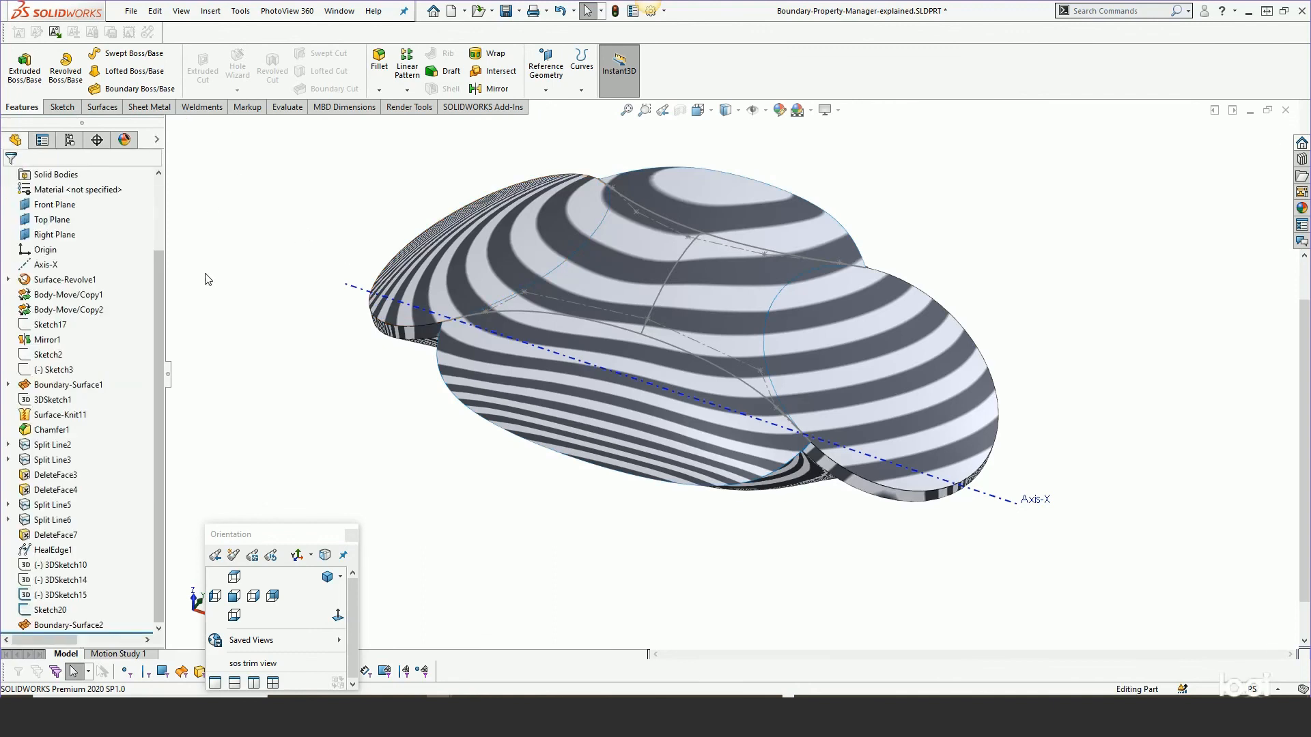
Reopen Boundary-Surface2 for editing.
right_click(65, 625)
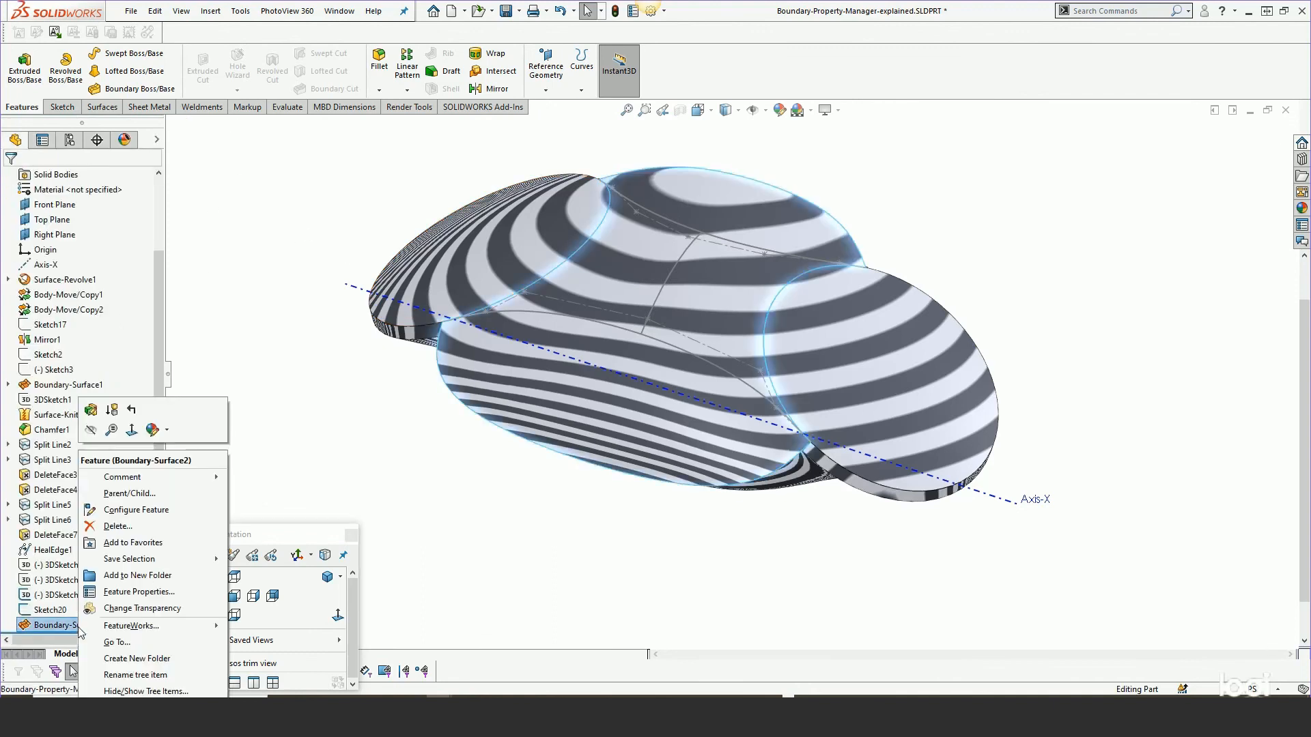
left_click(90, 410)
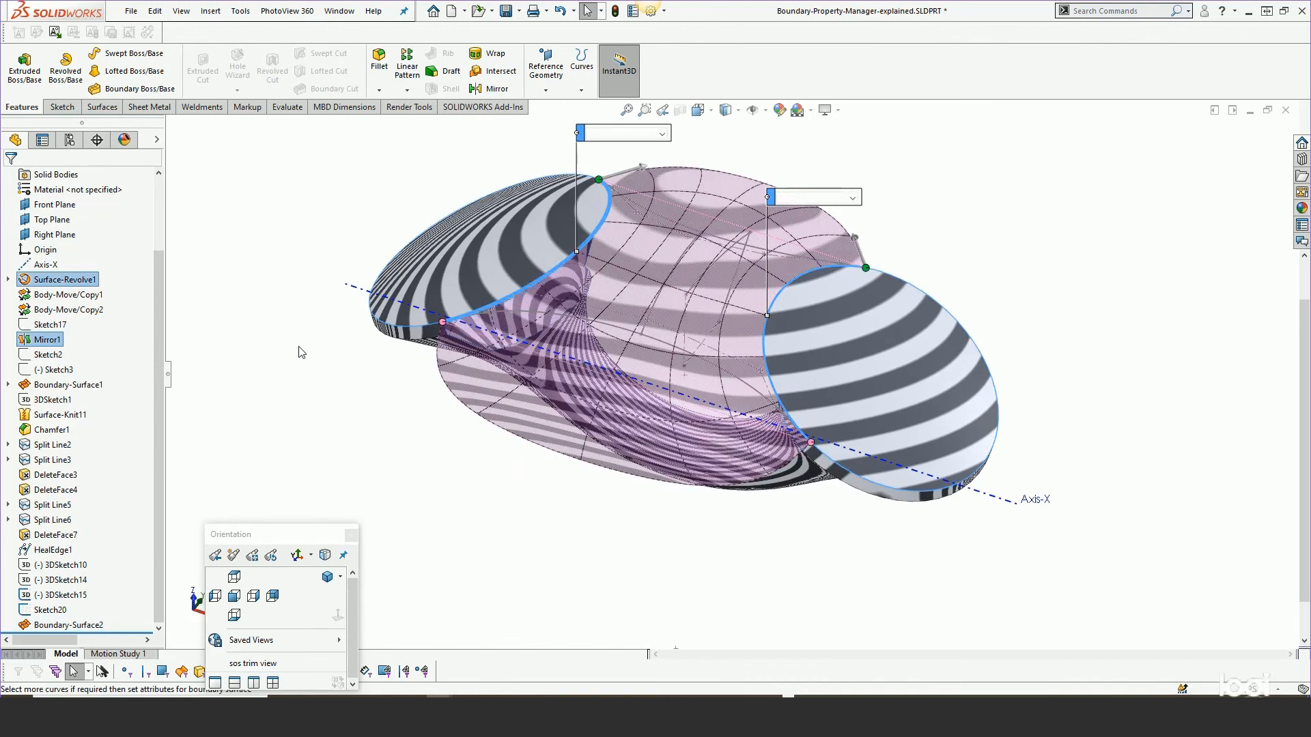
scroll(541, 261, "down", 4)
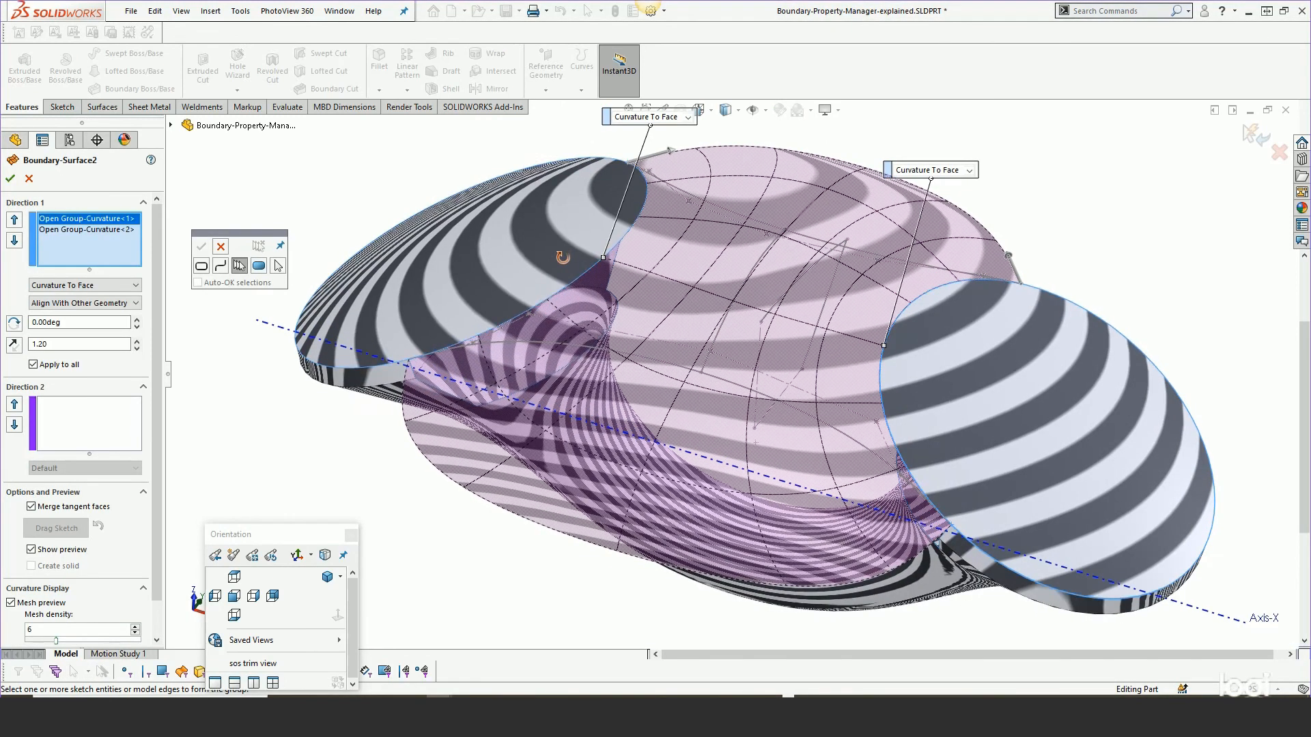
Try Tangency To Face and then None as the first profile's end constraint.
left_click(687, 116)
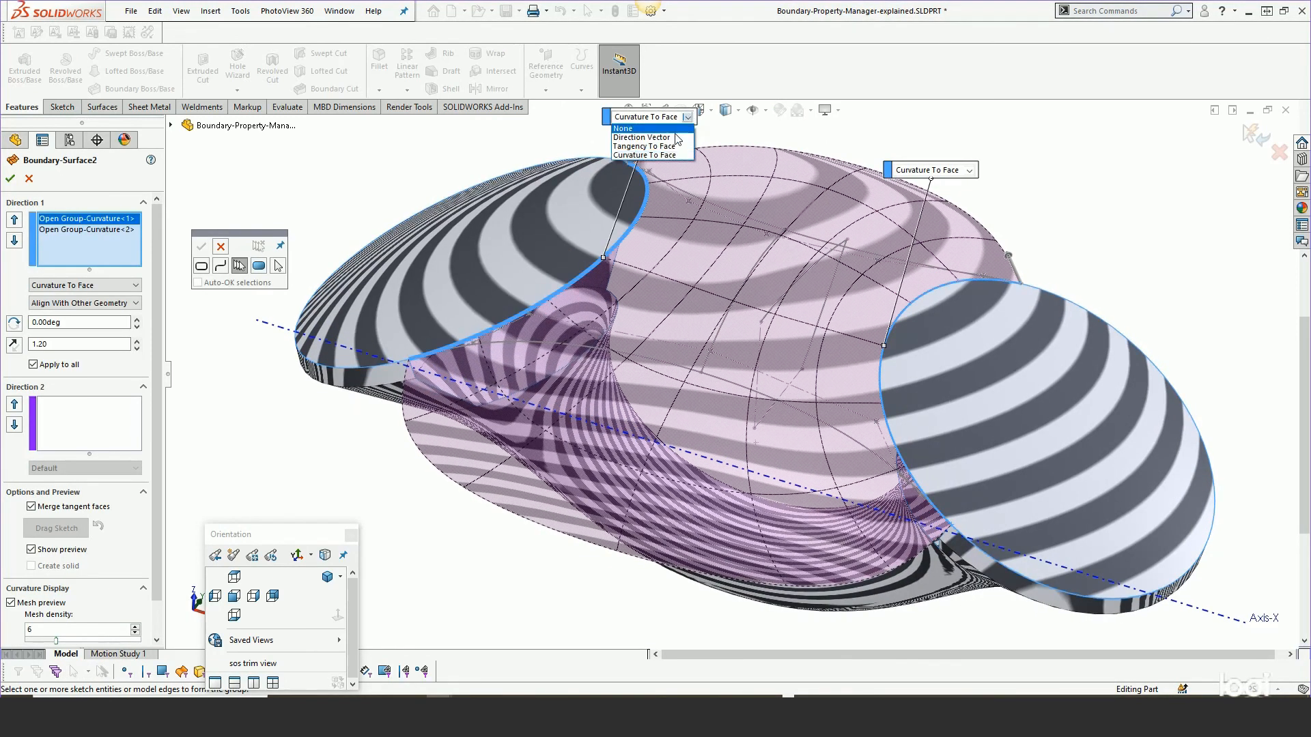
left_click(644, 146)
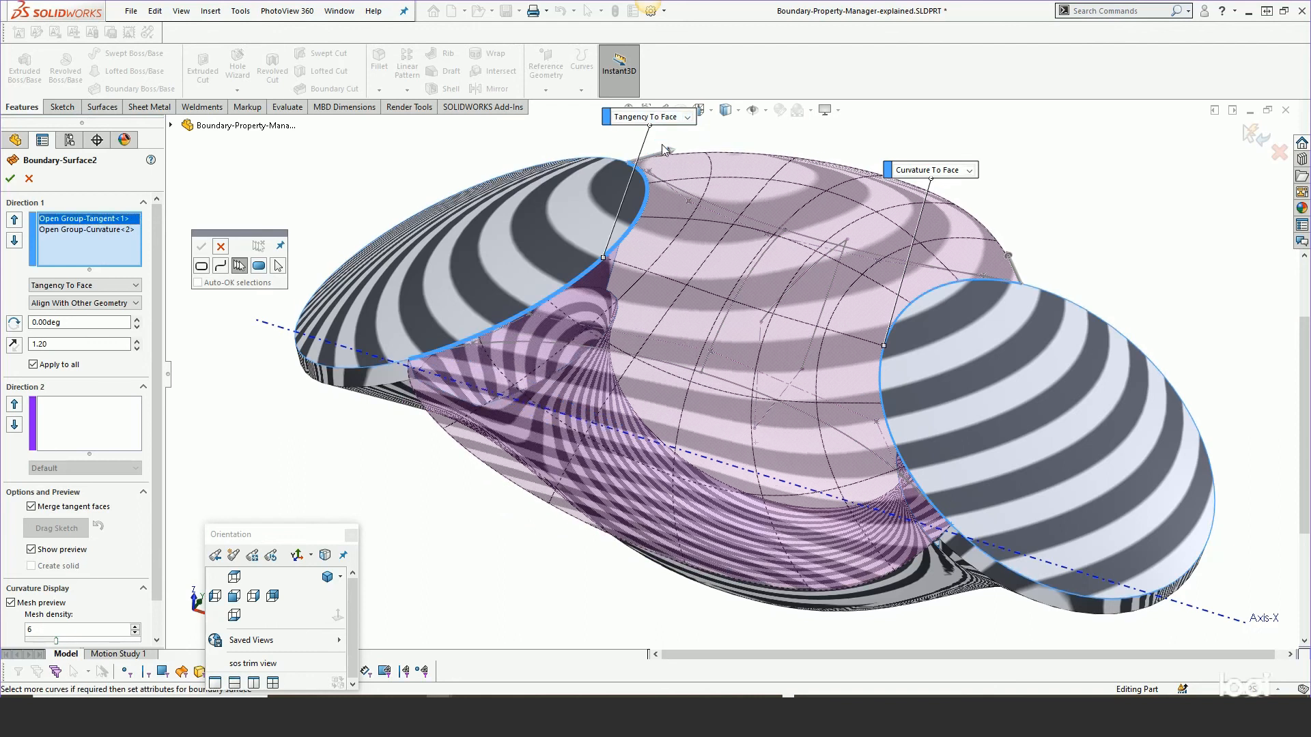
left_click(673, 122)
left_click(623, 128)
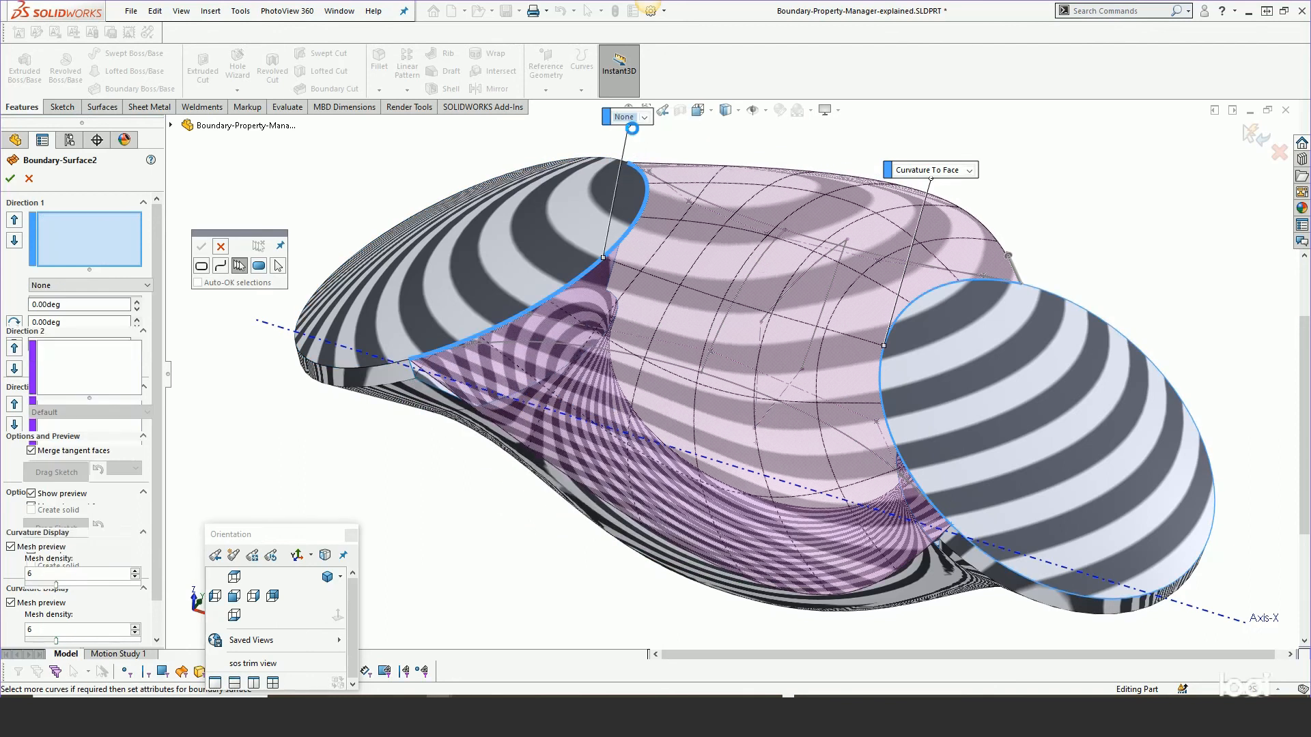
mouse_move(644, 254)
middle_mouse_down()
mouse_move(671, 244)
mouse_move(652, 251)
middle_mouse_up()
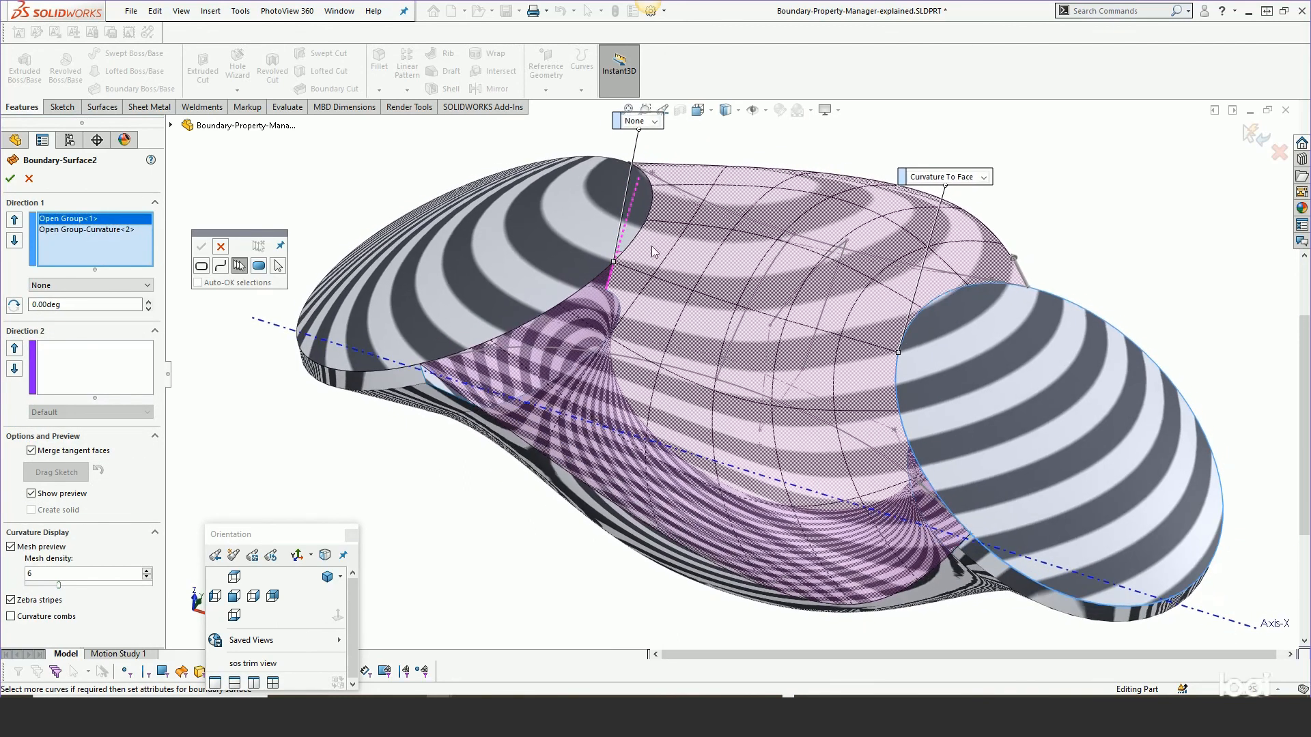
Try Direction Vector as the first profile's end constraint and dismiss the warning.
left_click(654, 122)
left_click(654, 142)
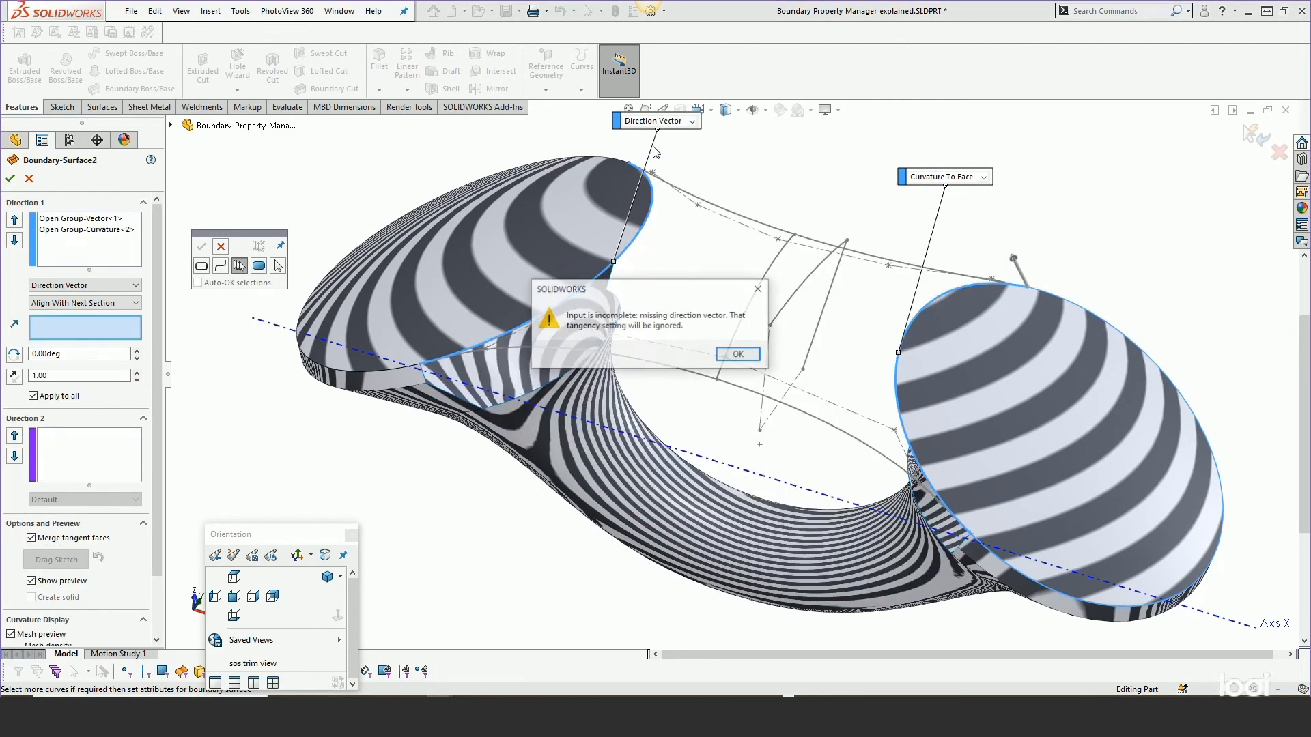
left_click(738, 355)
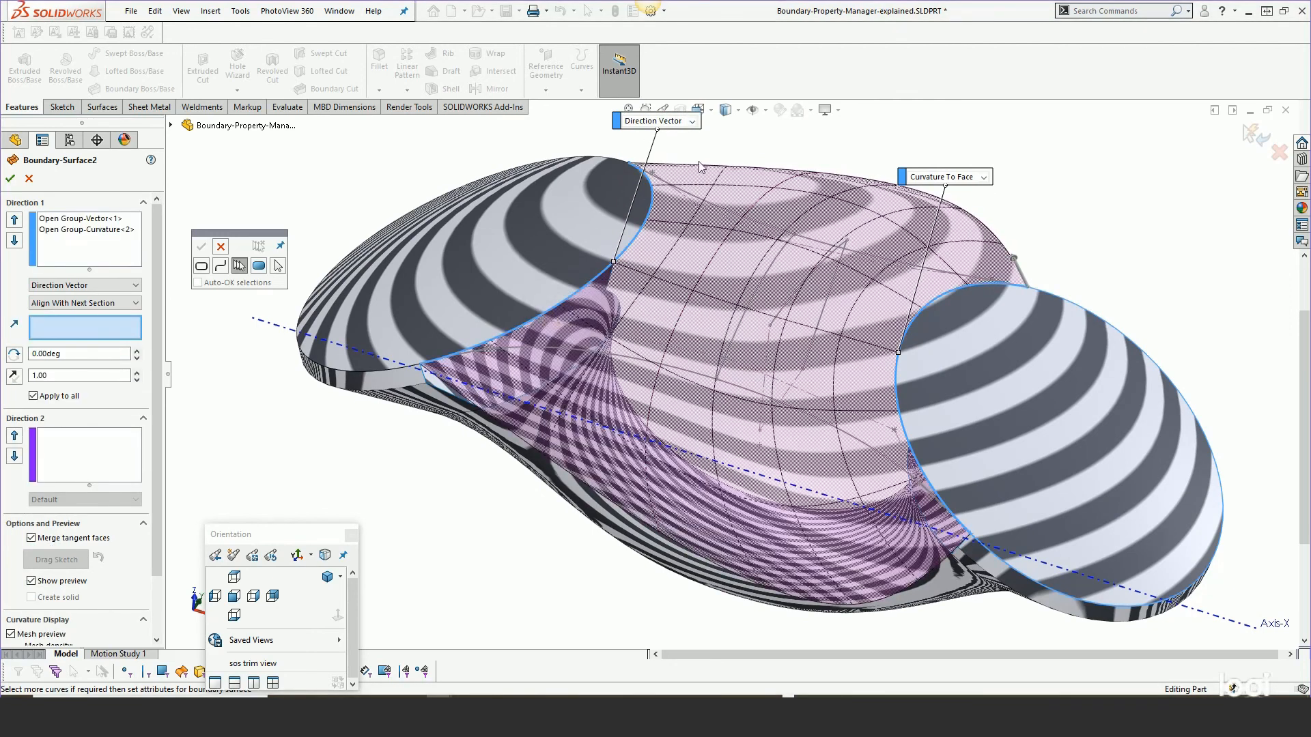
Switch the first profile's constraint to Tangency To Face and back to Curvature To Face.
left_click(694, 123)
left_click(658, 157)
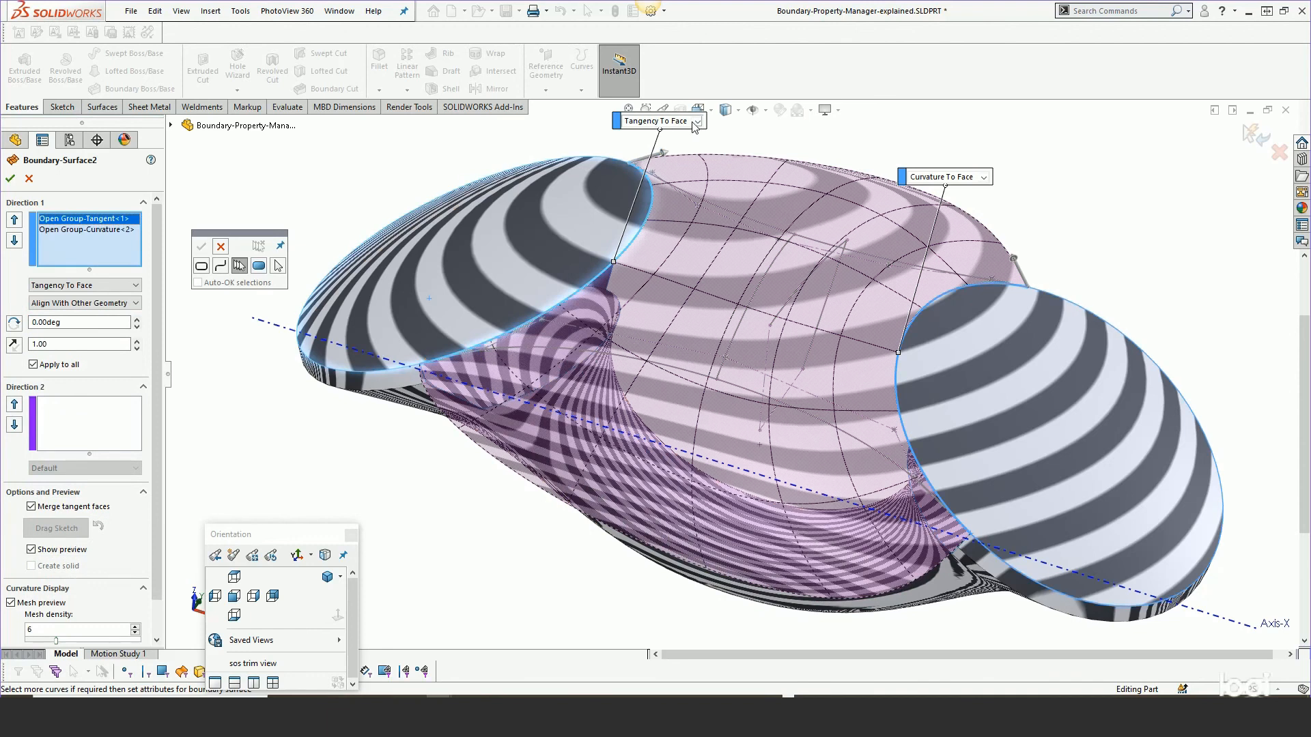
left_click(696, 121)
left_click(659, 159)
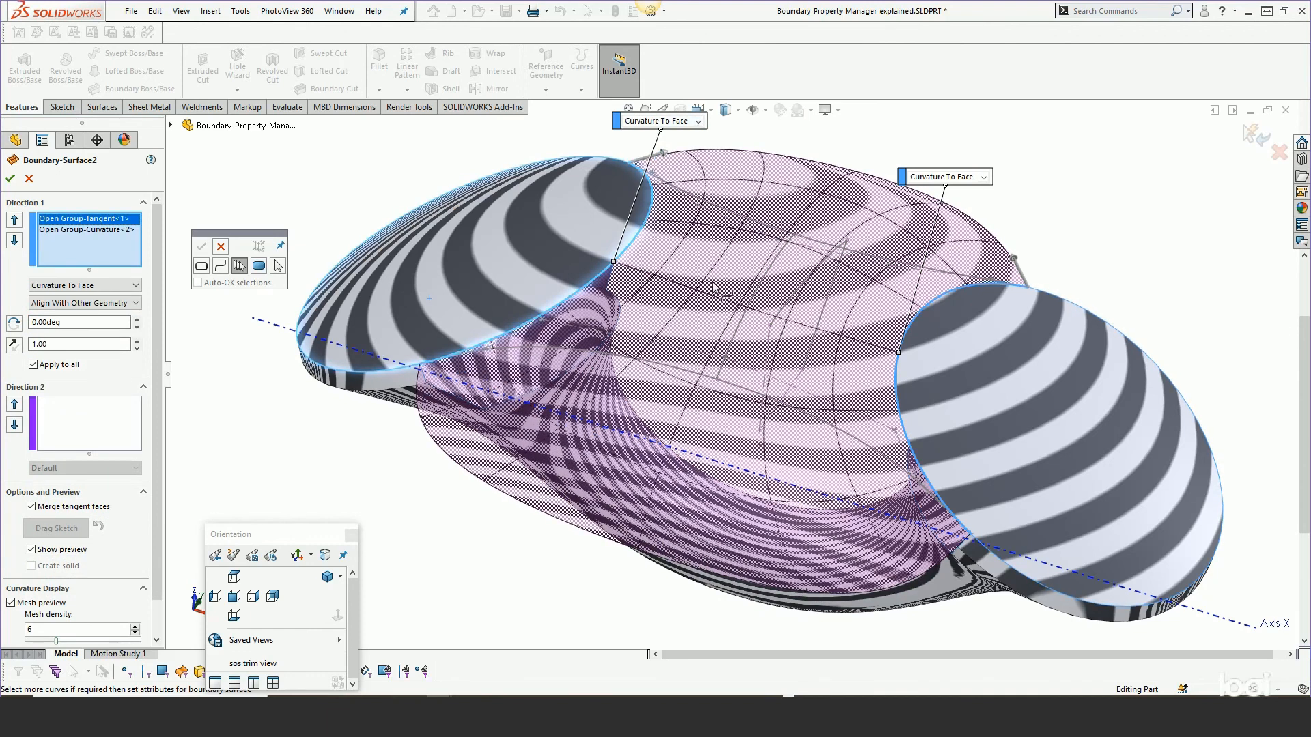
Turn on Curvature combs in the boundary preview and accept Boundary-Surface2.
scroll(155, 426, "down", 2)
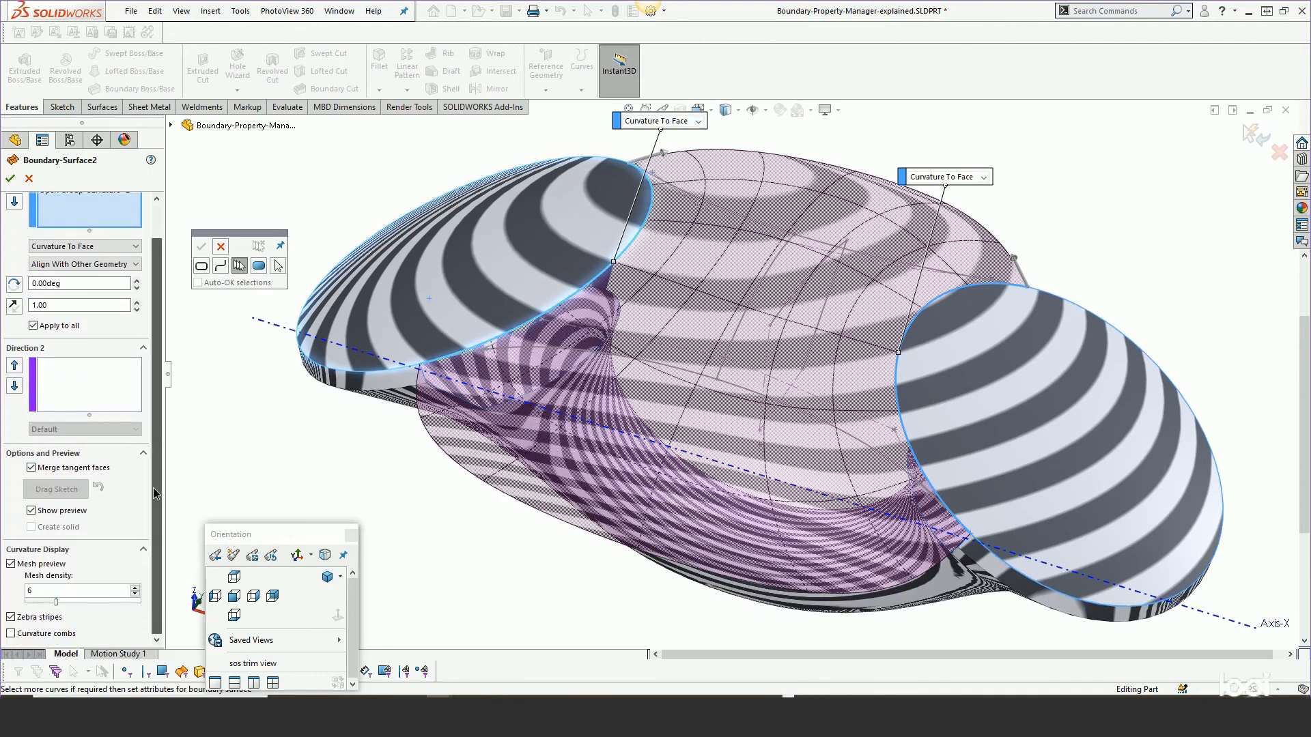
left_click(11, 634)
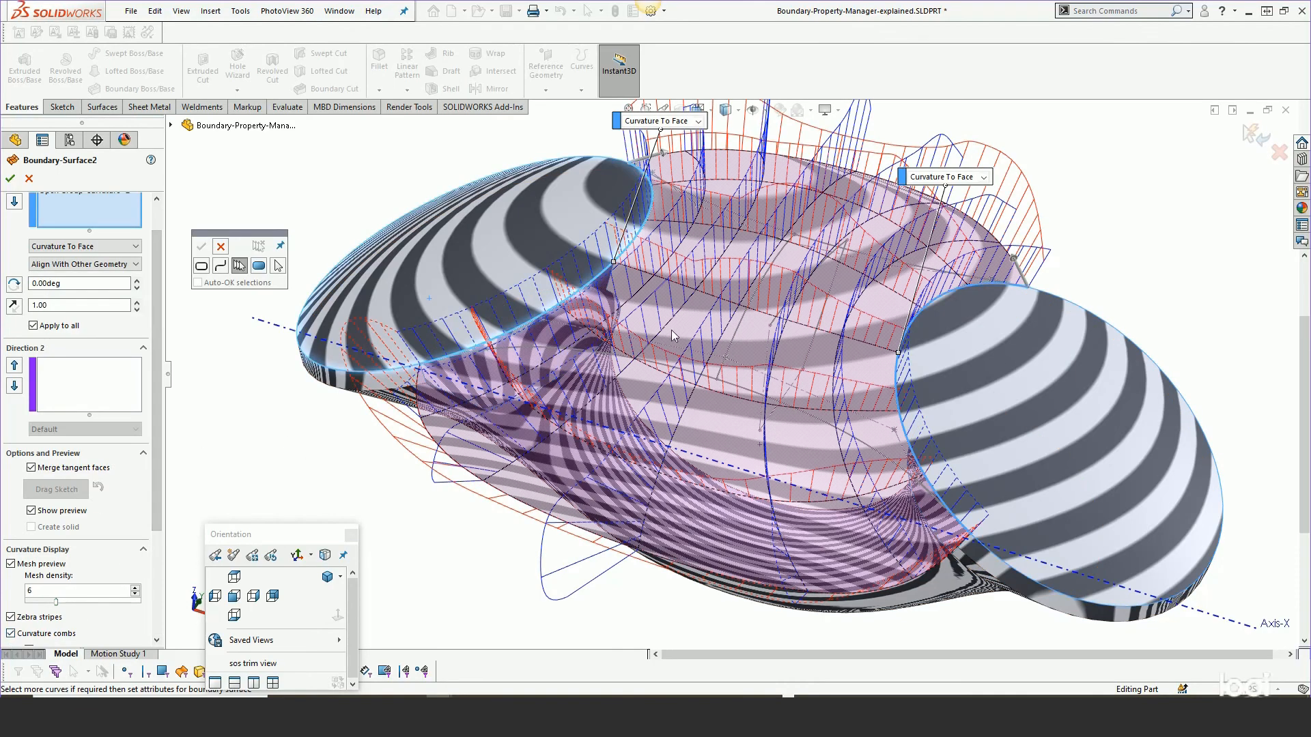
mouse_move(656, 303)
middle_mouse_down()
mouse_move(666, 275)
mouse_move(658, 316)
middle_mouse_up()
scroll(647, 290, "down", 1)
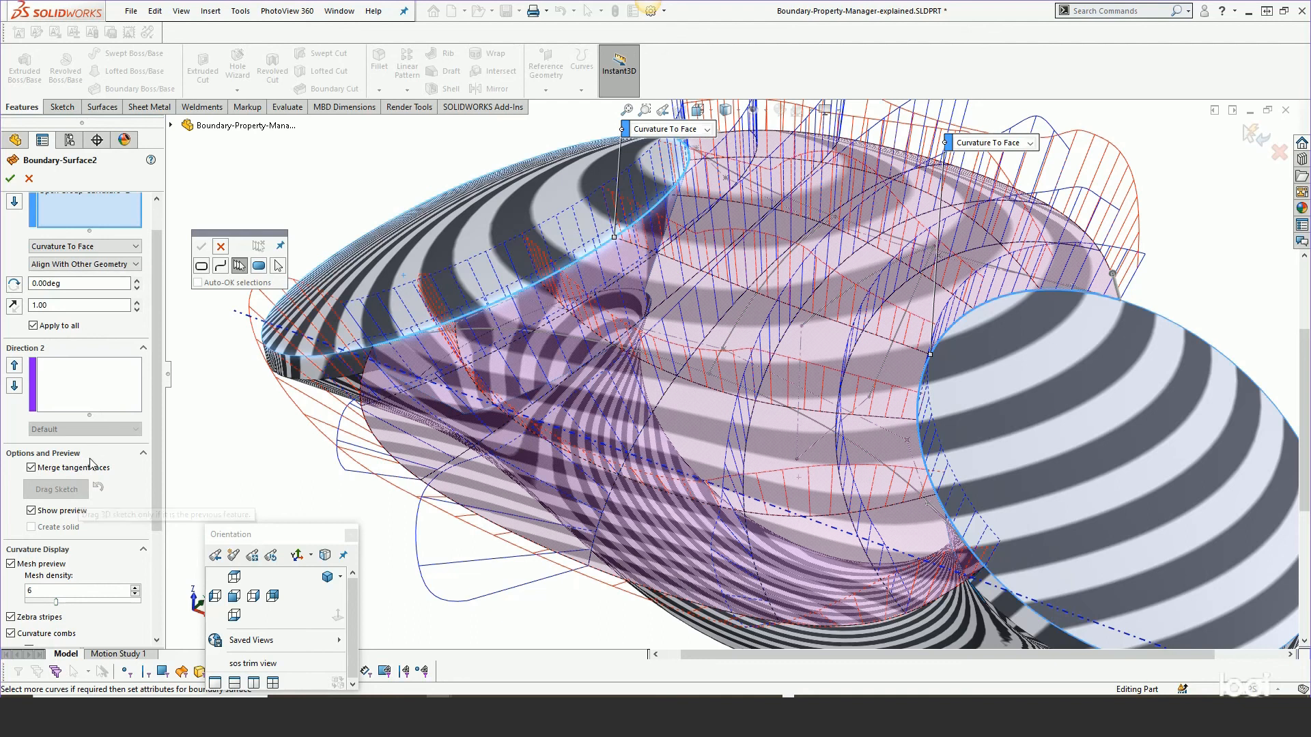
left_click_drag(155, 349, 156, 492)
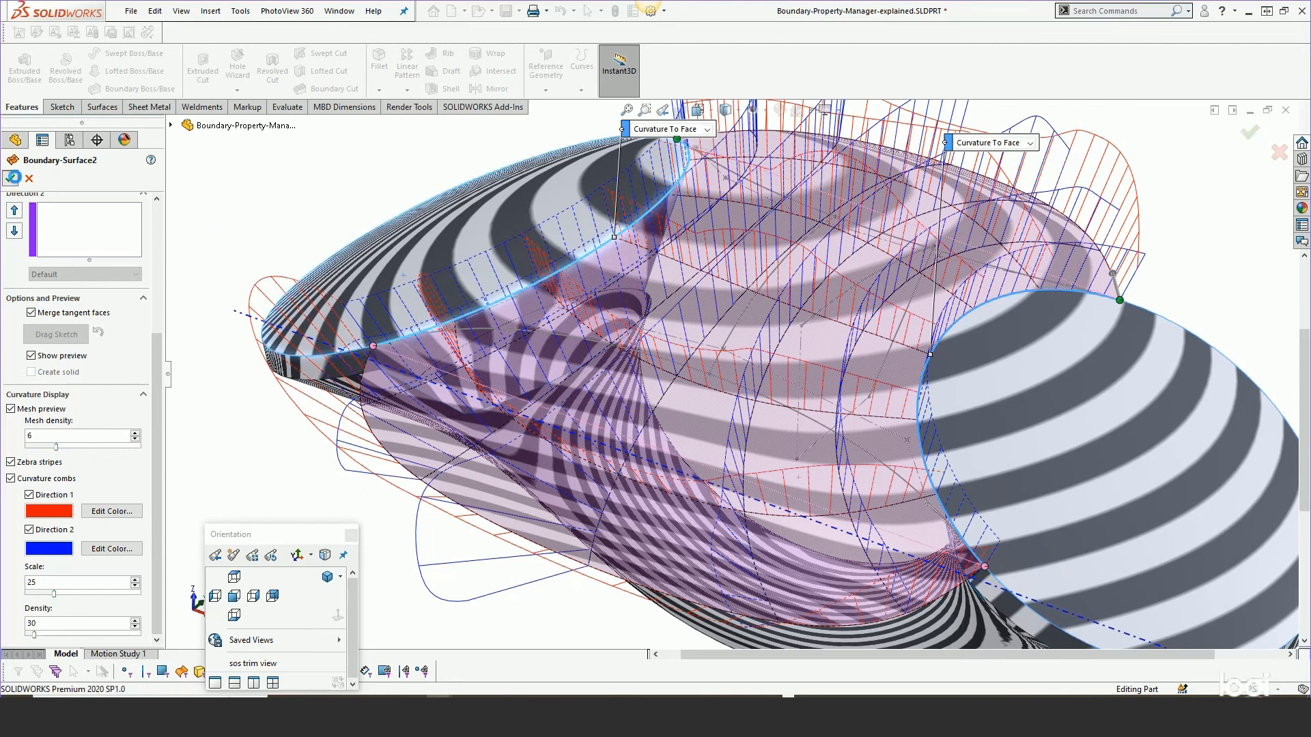
left_click(10, 178)
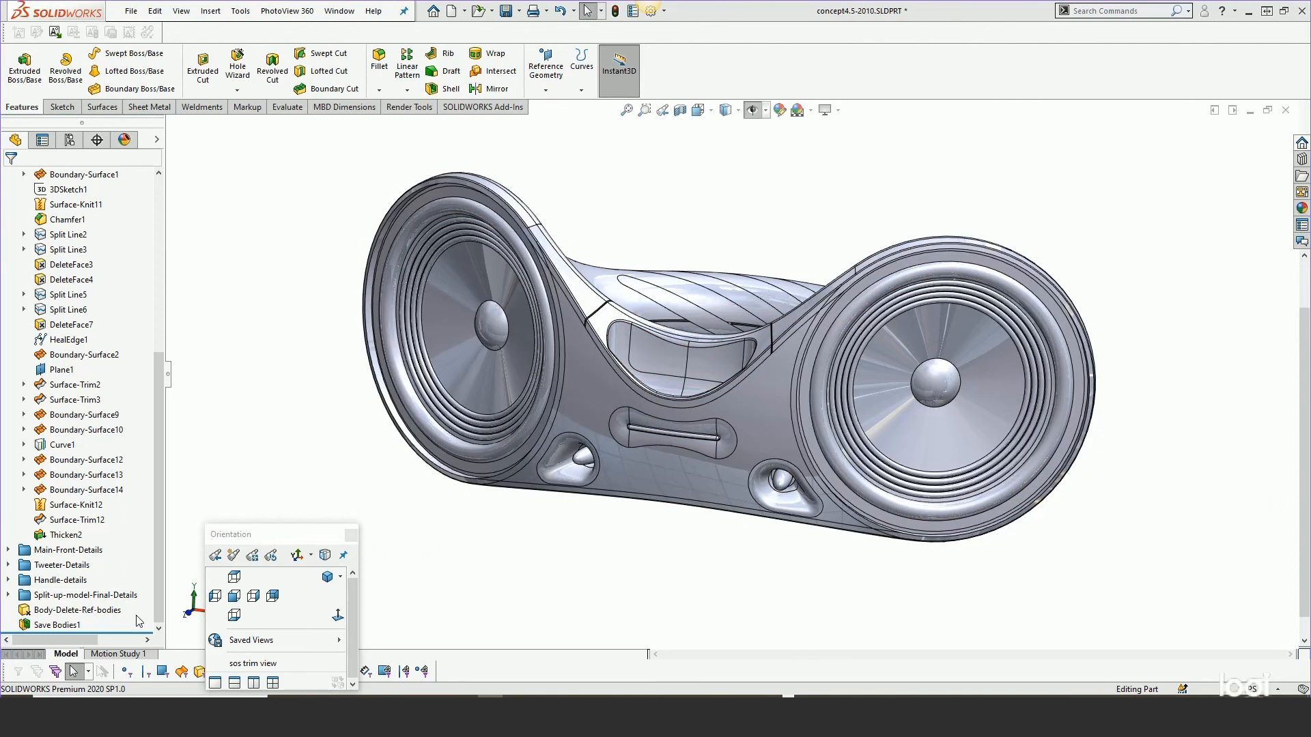
Roll the concept4.5-2010 feature tree back to just after Boundary-Surface1.
left_click_drag(121, 633, 115, 394)
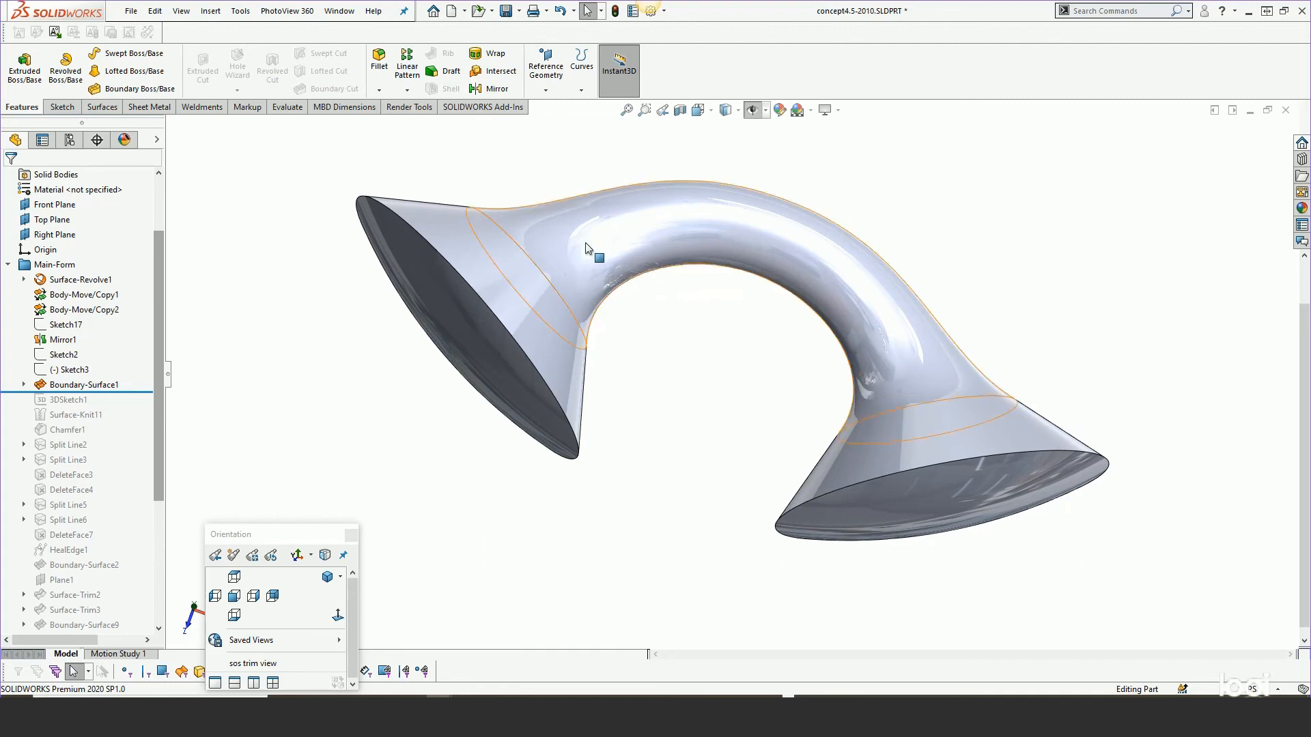
middle_click_drag(594, 255, 566, 216)
scroll(567, 219, "down", 2)
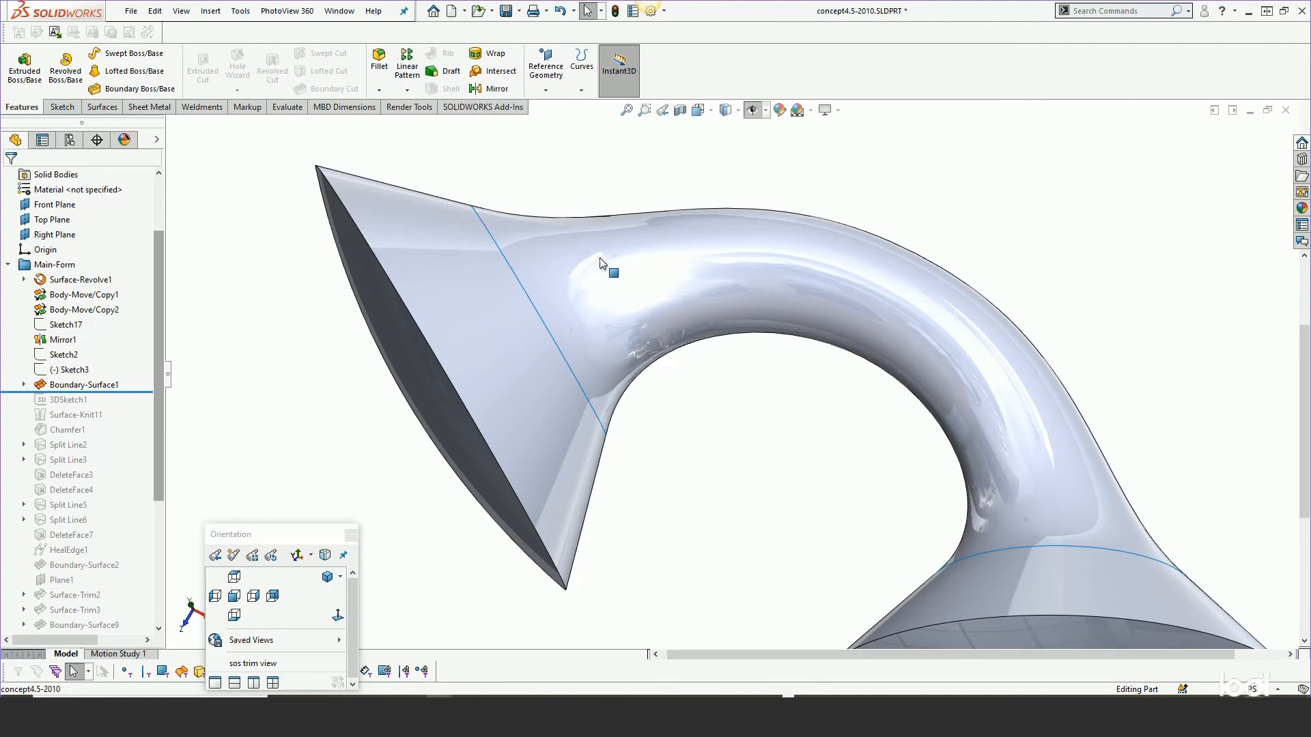
middle_click_drag(579, 271, 578, 250)
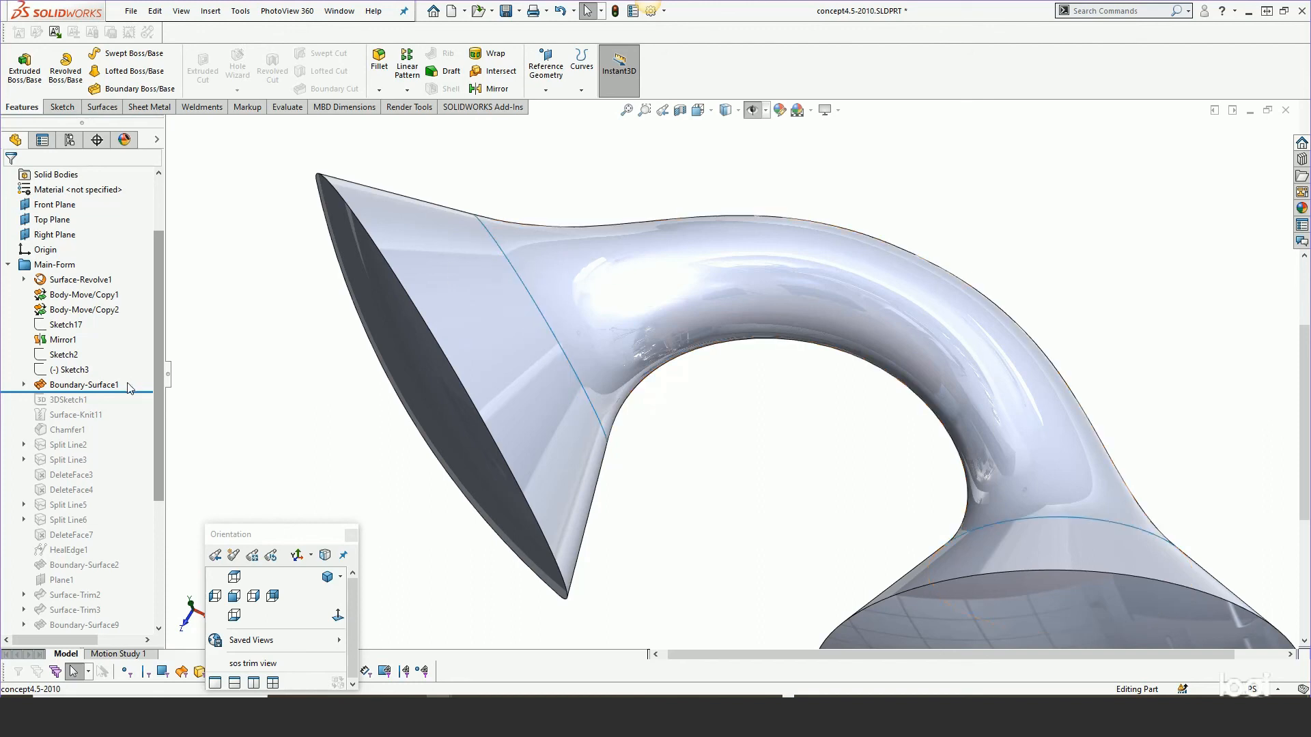
Edit Boundary-Surface1 and turn on Curvature combs in its curvature display.
right_click(96, 386)
left_click(107, 347)
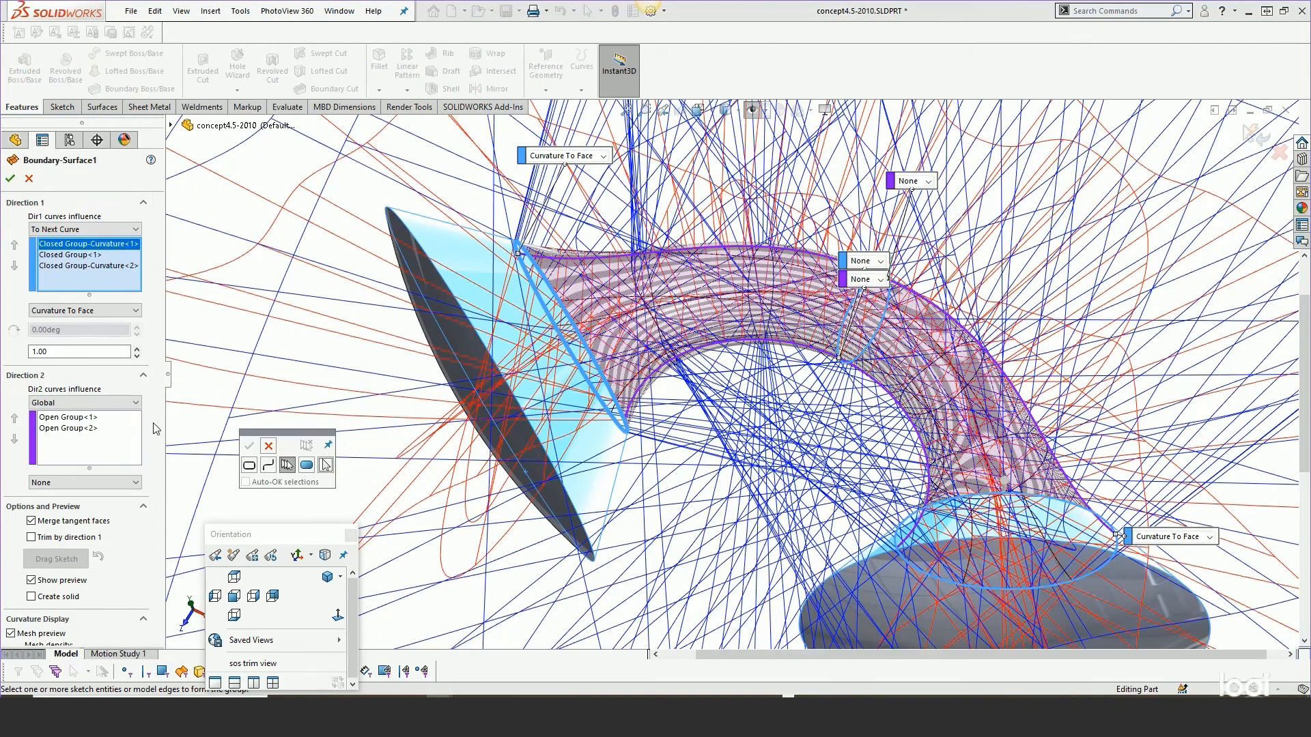
scroll(82, 423, "down", 5)
left_click(11, 479)
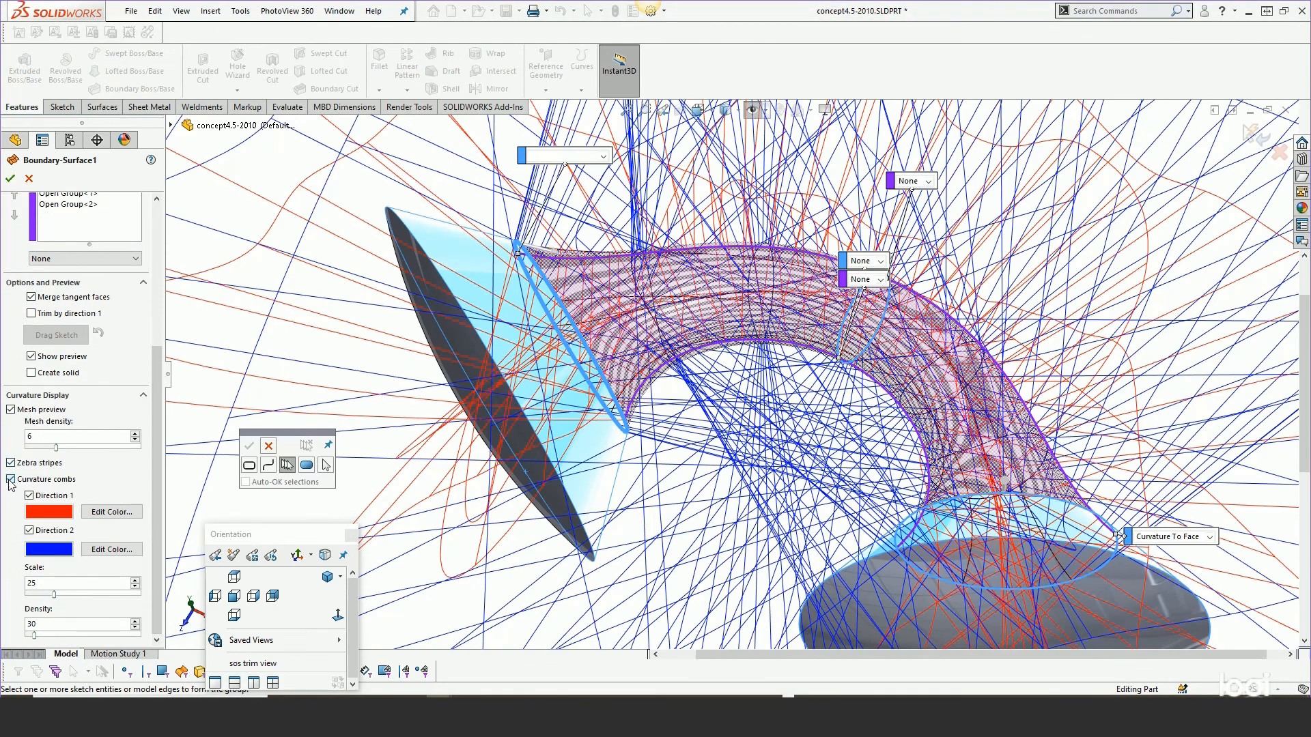
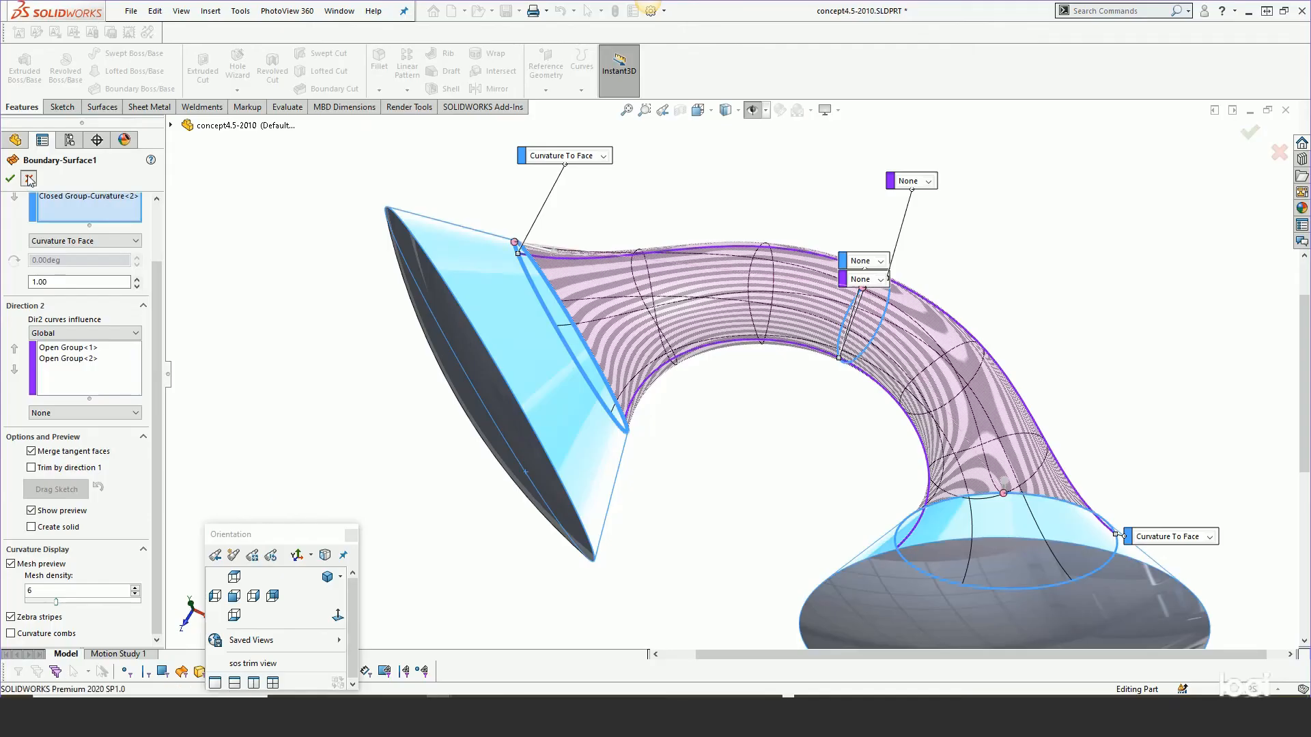
Accept Boundary-Surface1 and roll the feature tree forward to just after Boundary-Surface2.
left_click(10, 181)
left_click_drag(140, 392, 140, 570)
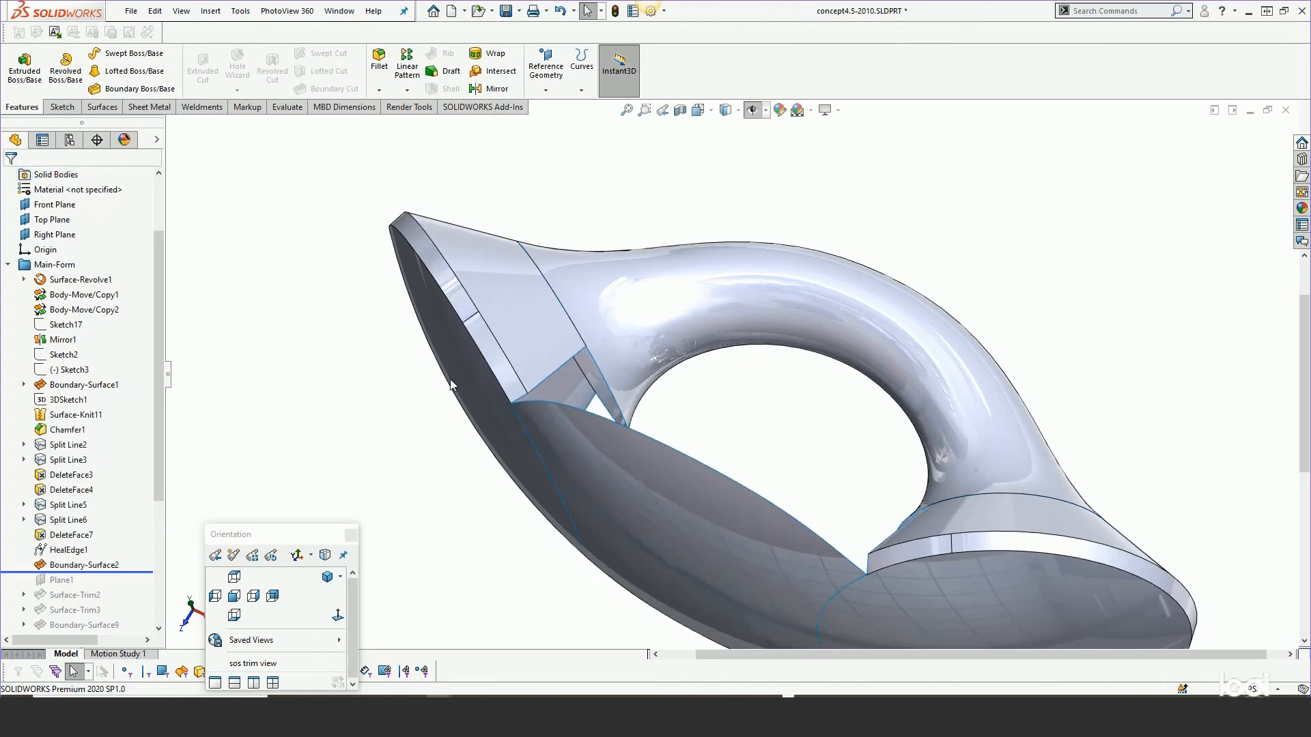
Open Boundary-Surface2 for editing to review its Curvature To Face end constraints, then accept it.
scroll(452, 385, "up", 3)
middle_click_drag(583, 413, 720, 381)
scroll(760, 432, "down", 2)
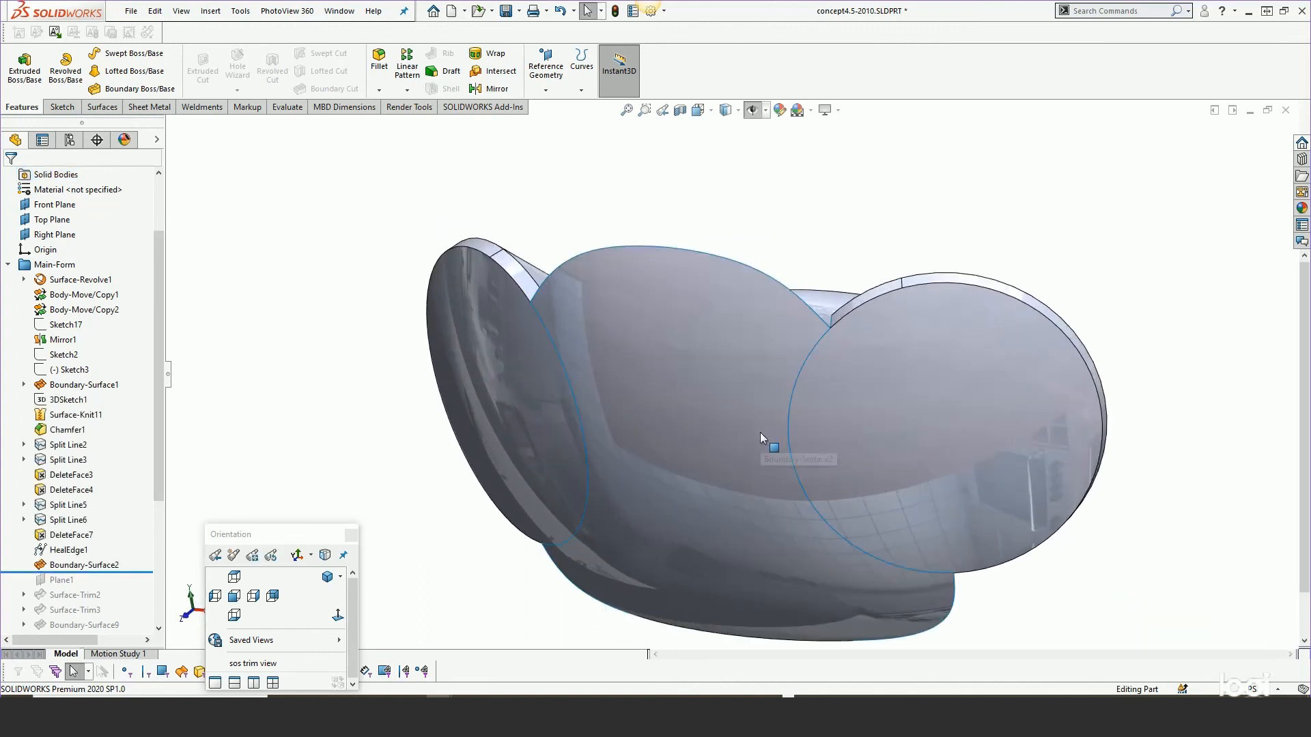
right_click(92, 566)
left_click(101, 398)
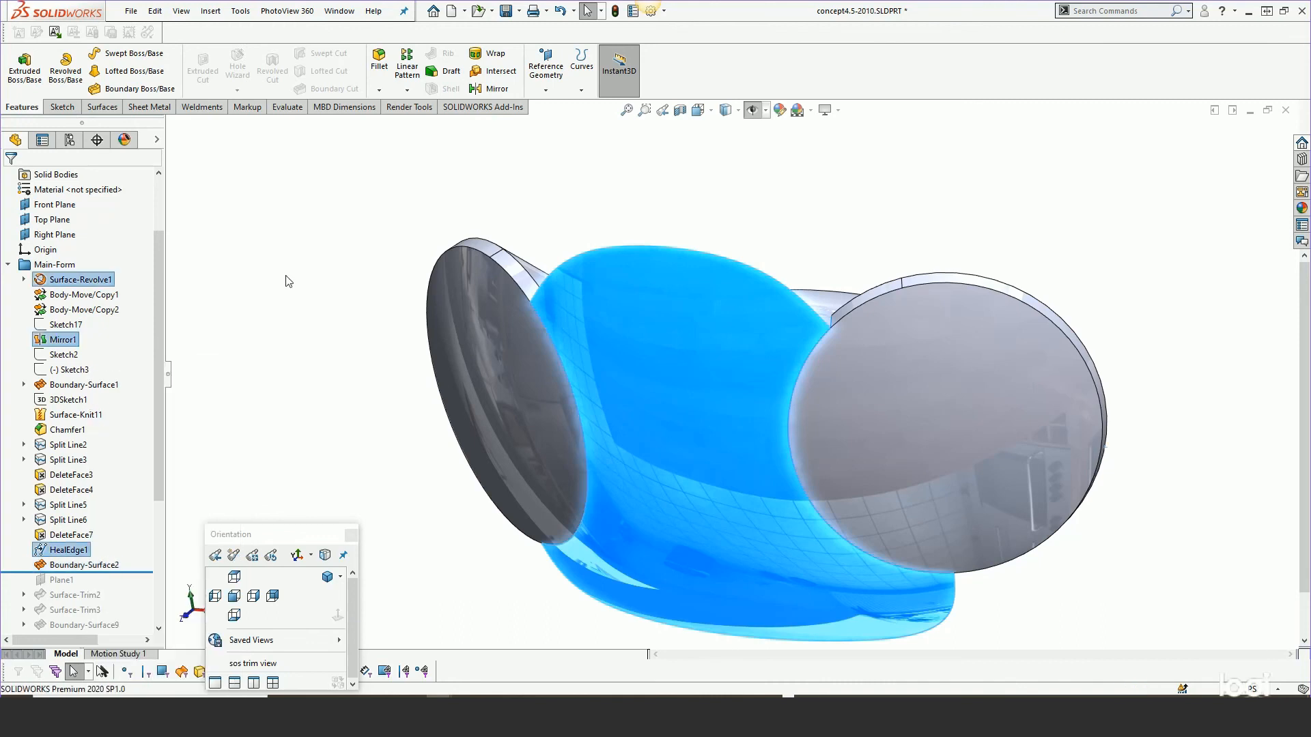
scroll(343, 364, "up", 1)
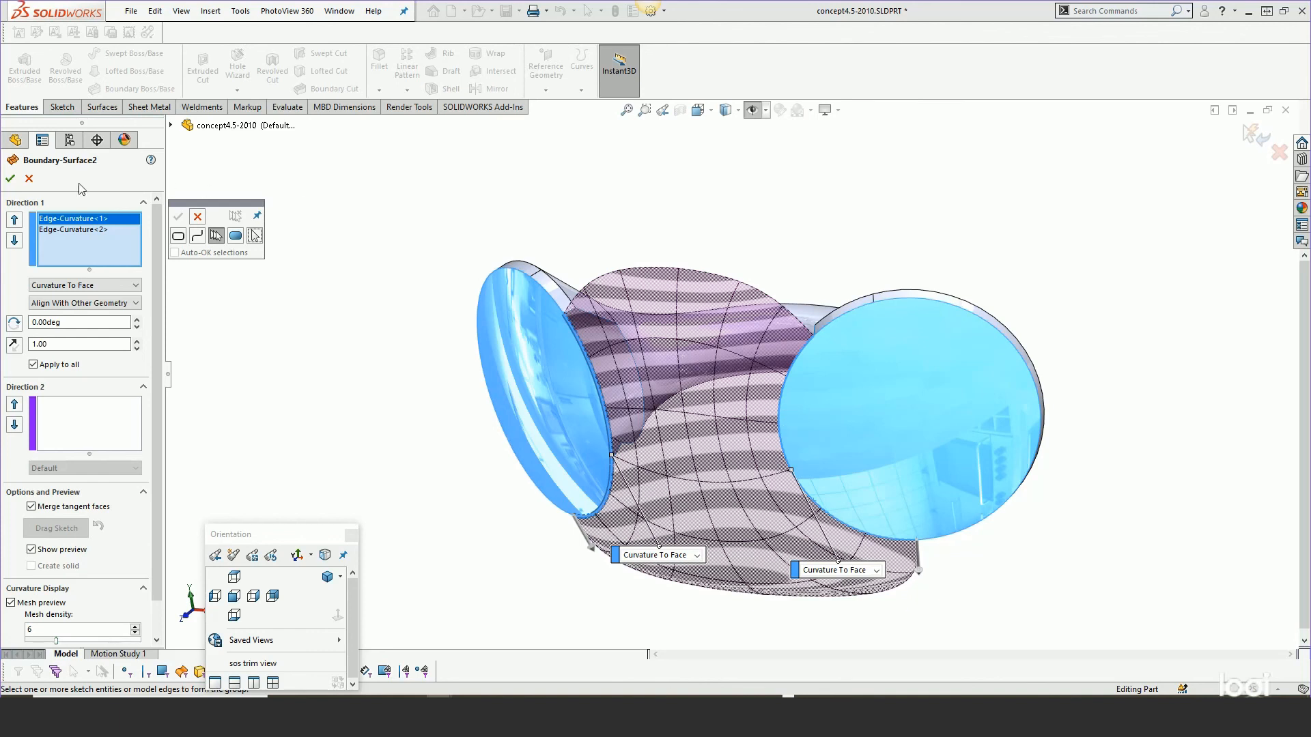
left_click(9, 179)
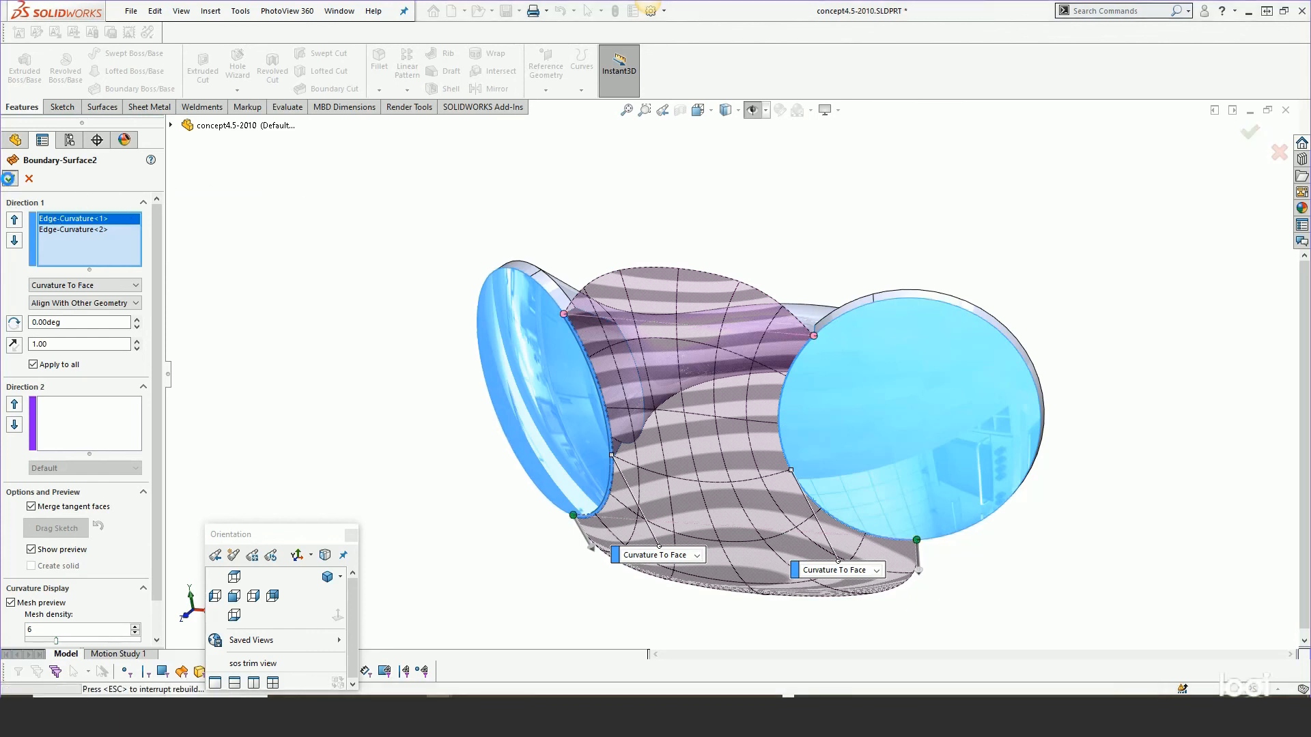
Roll the tree forward past Surface-Trim3 and examine Surface-Trim2's trimming sketch, Sketch25.
left_click_drag(157, 440, 133, 511)
middle_click_drag(844, 500, 849, 457)
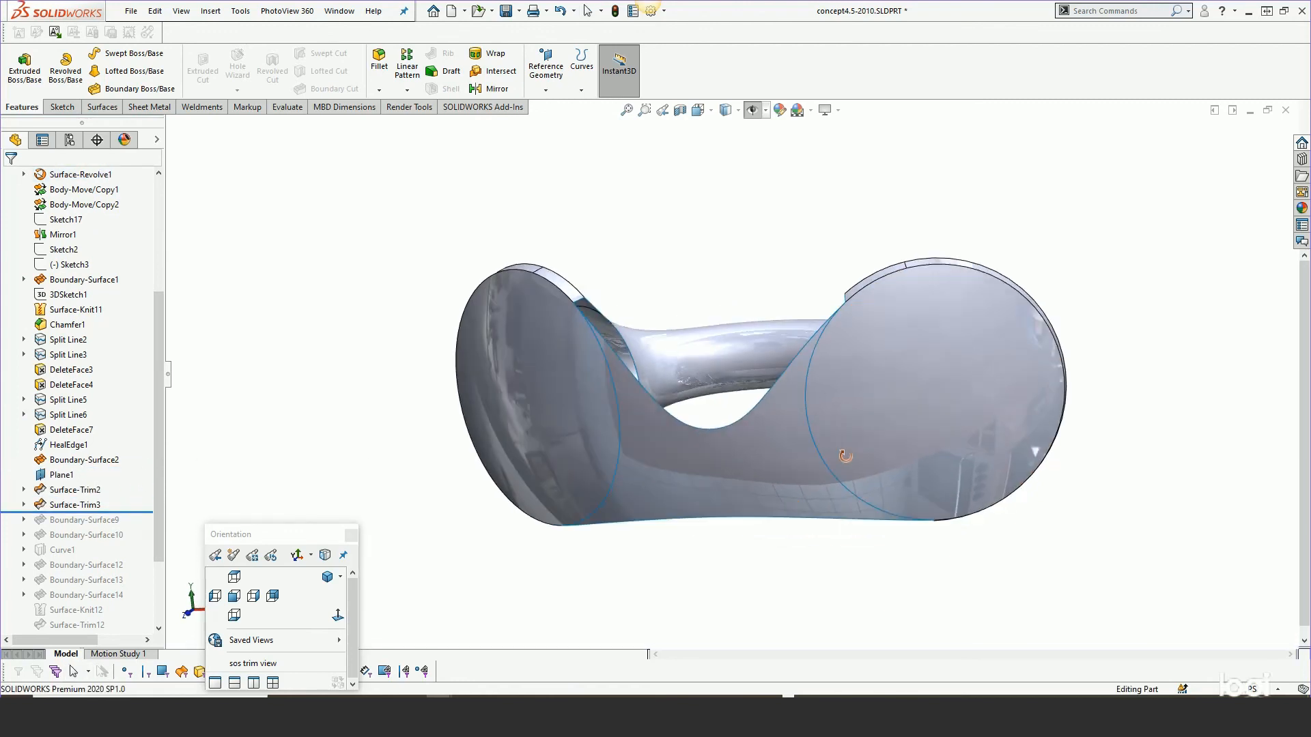
left_click(23, 490)
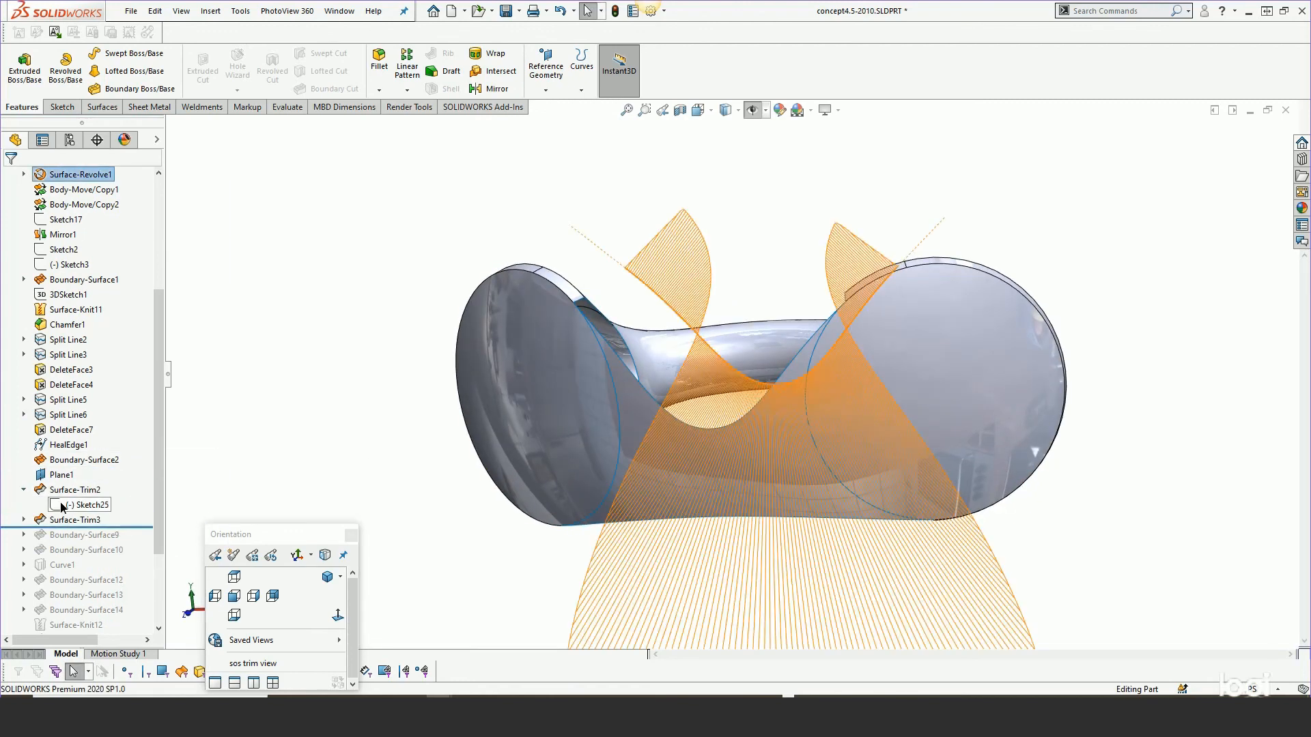
left_click(85, 504)
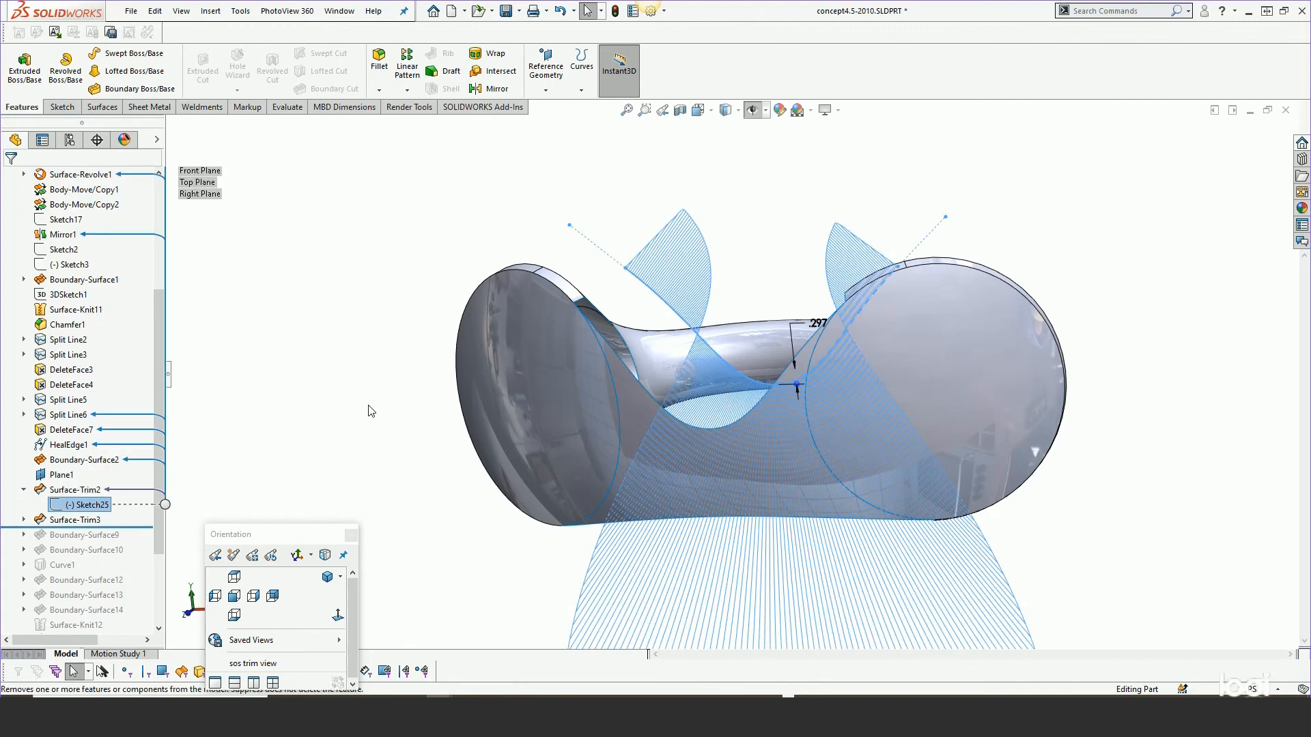
left_click(391, 403)
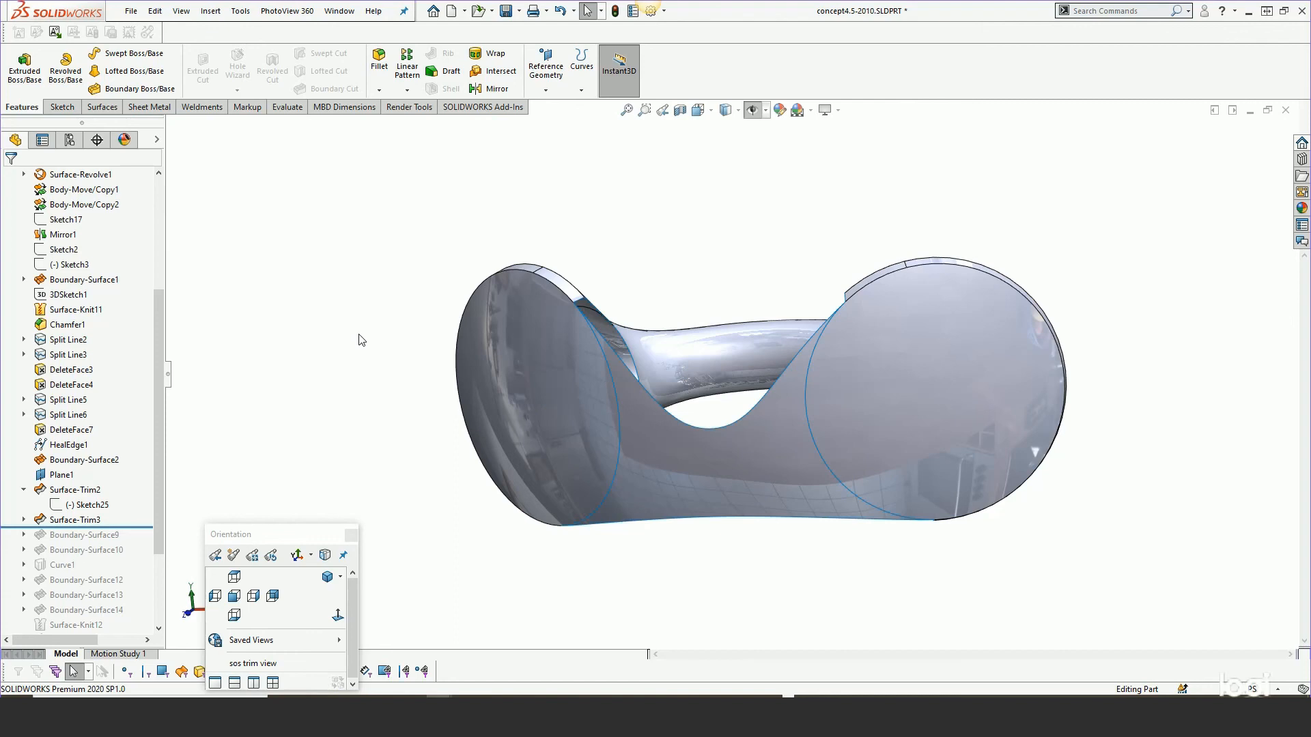
middle_click_drag(699, 471, 718, 562)
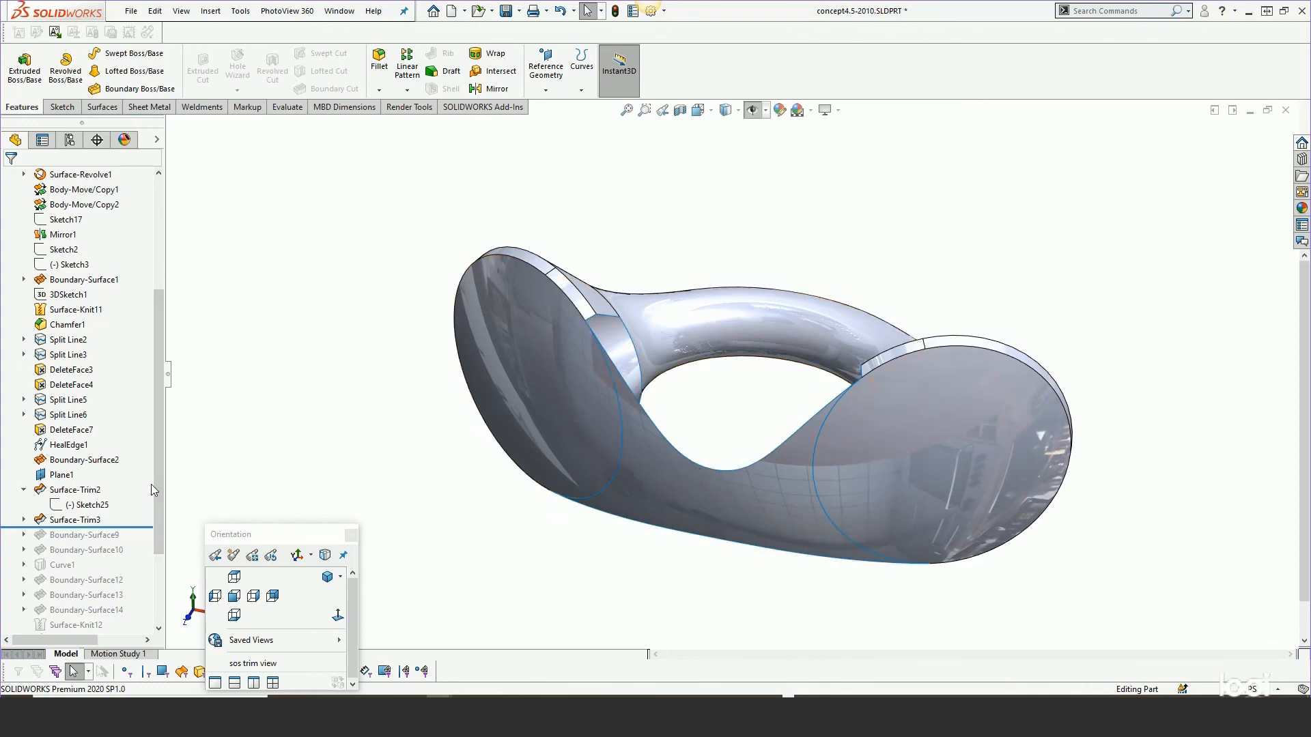
Roll the tree forward past Boundary-Surface9, review its Curvature To Face and None constraints in edit mode, and accept.
left_click_drag(158, 416, 159, 490)
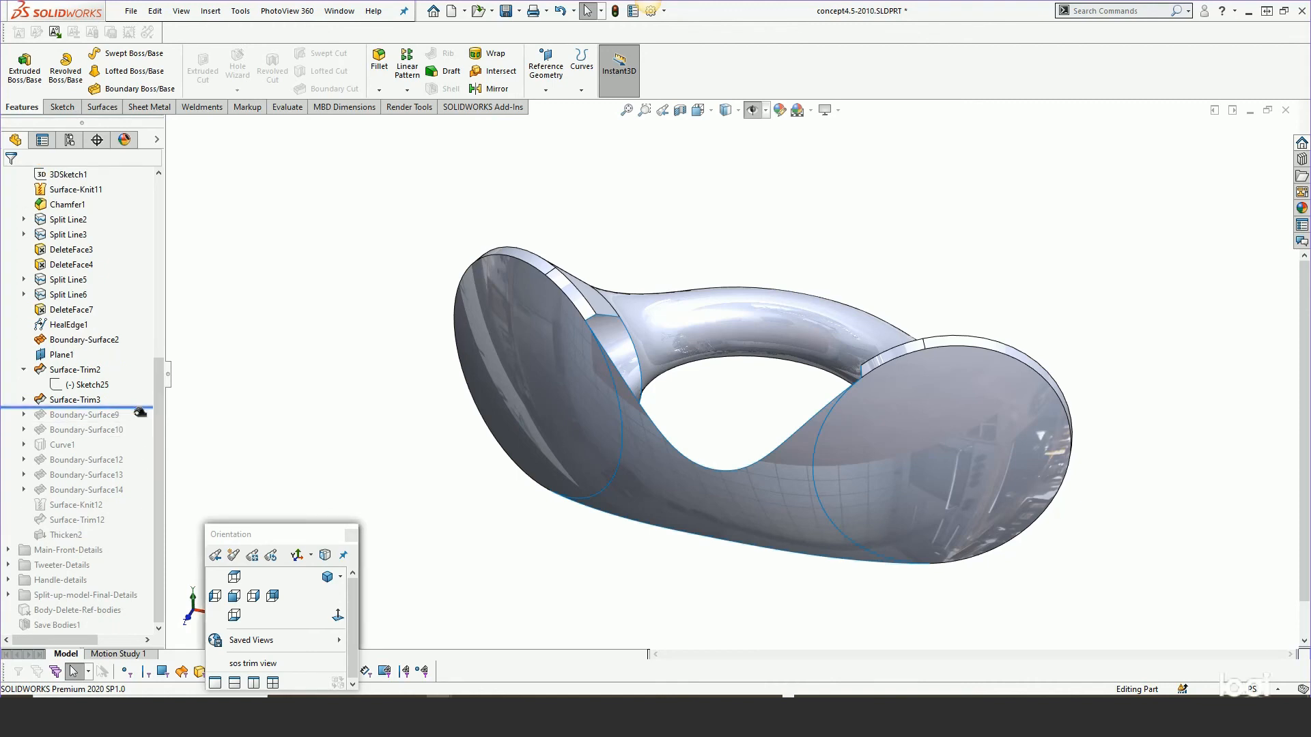
left_click_drag(140, 413, 140, 423)
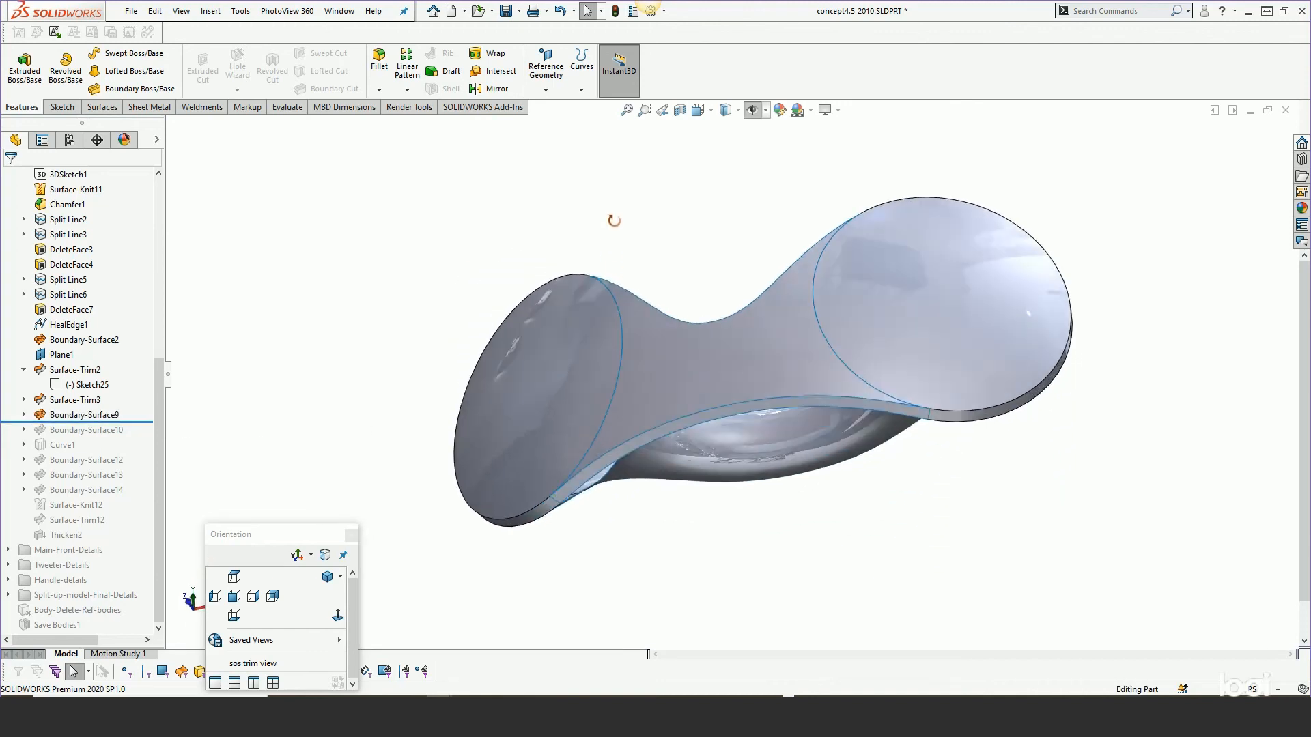
right_click(91, 416)
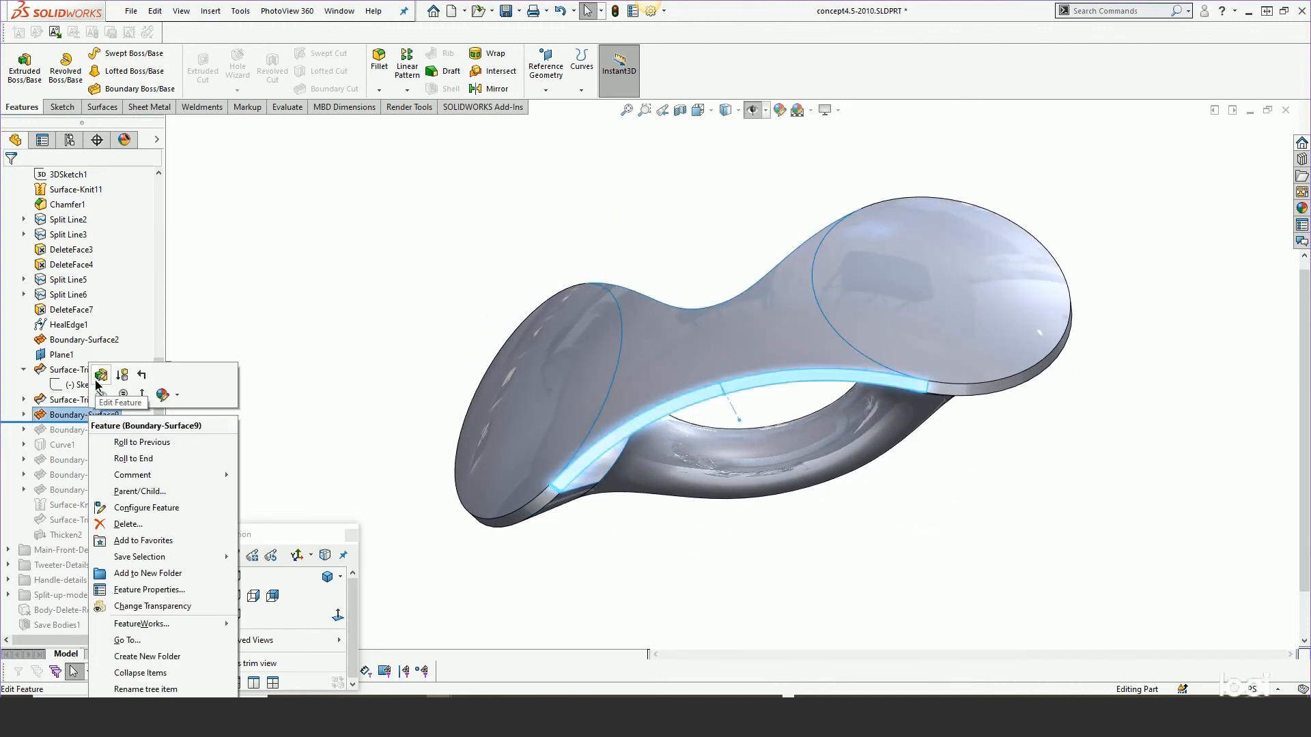
left_click(98, 379)
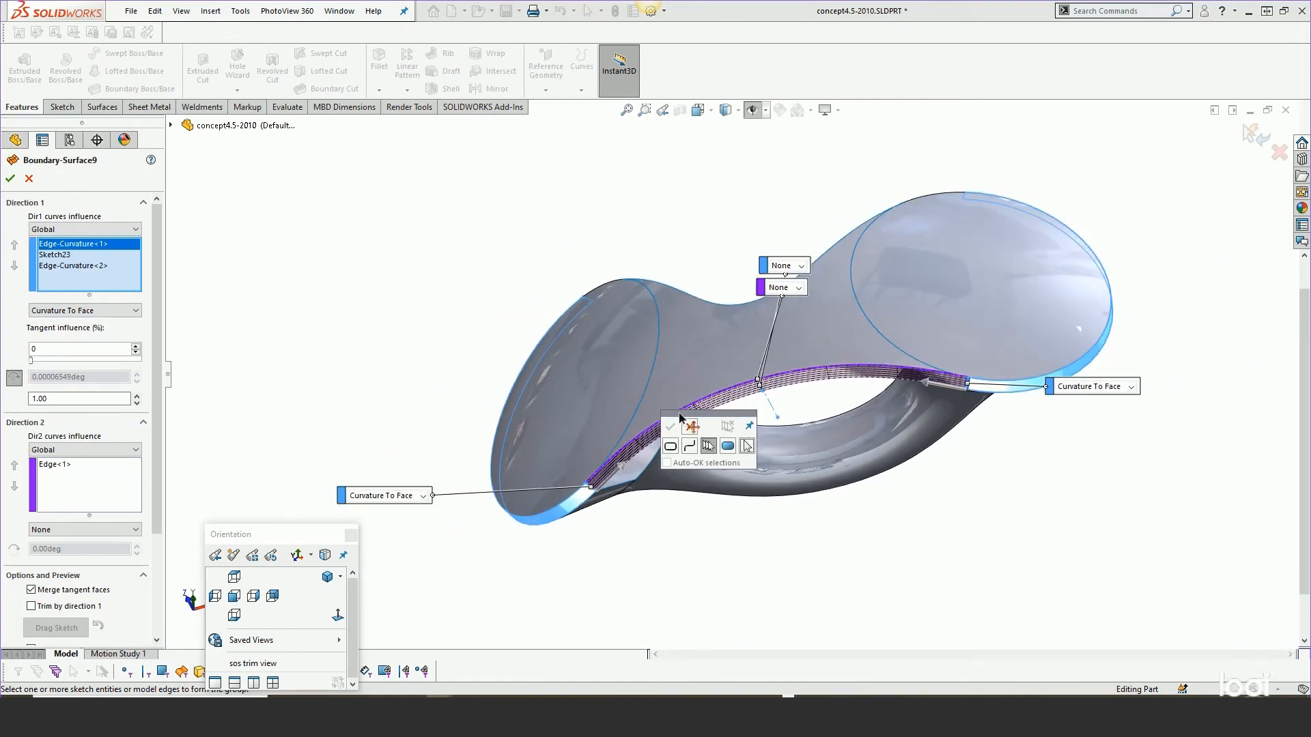
left_click_drag(679, 417, 350, 225)
scroll(600, 500, "down", 4)
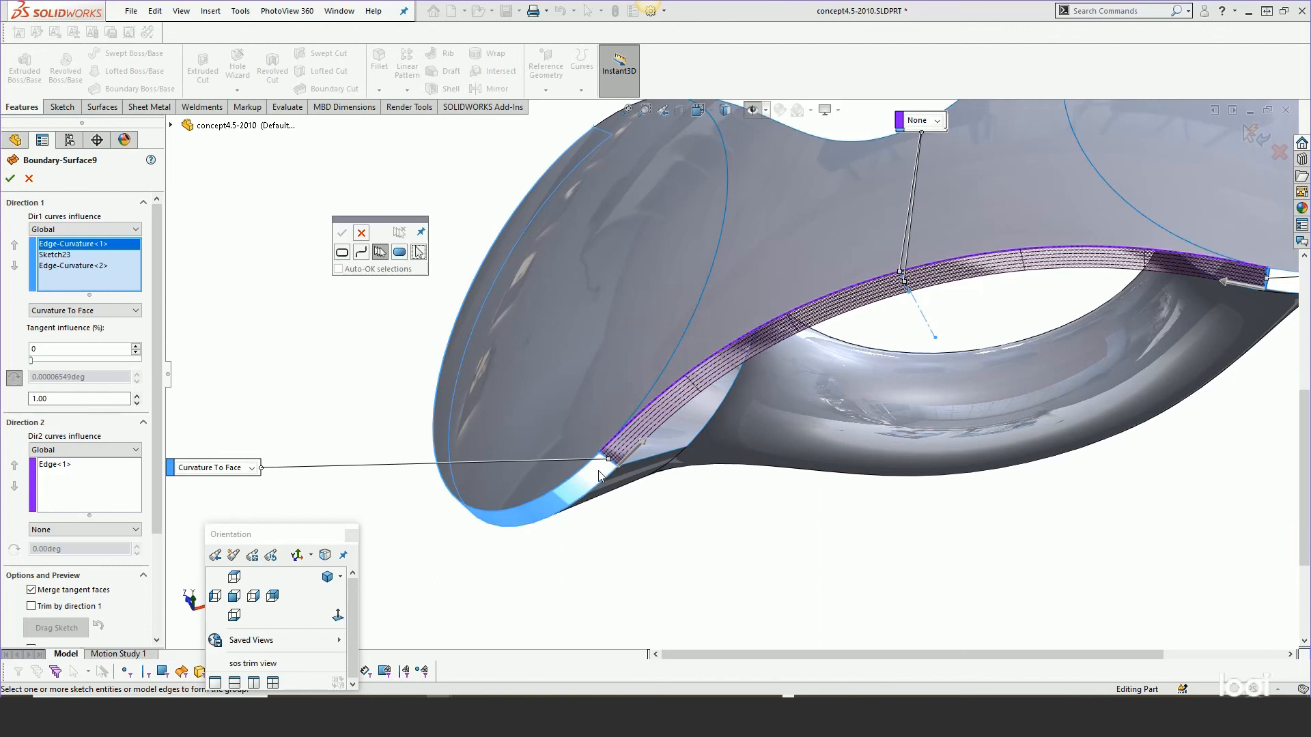
scroll(599, 474, "up", 2)
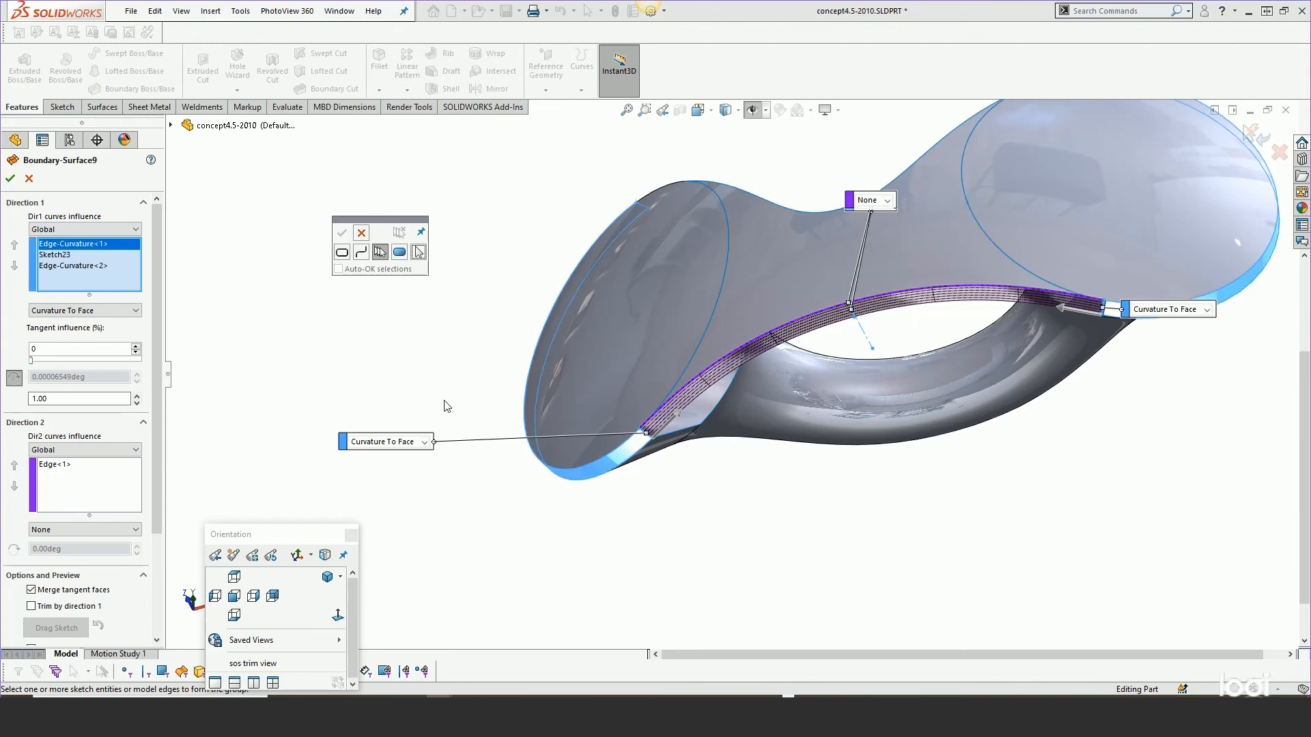
scroll(996, 262, "up", 1)
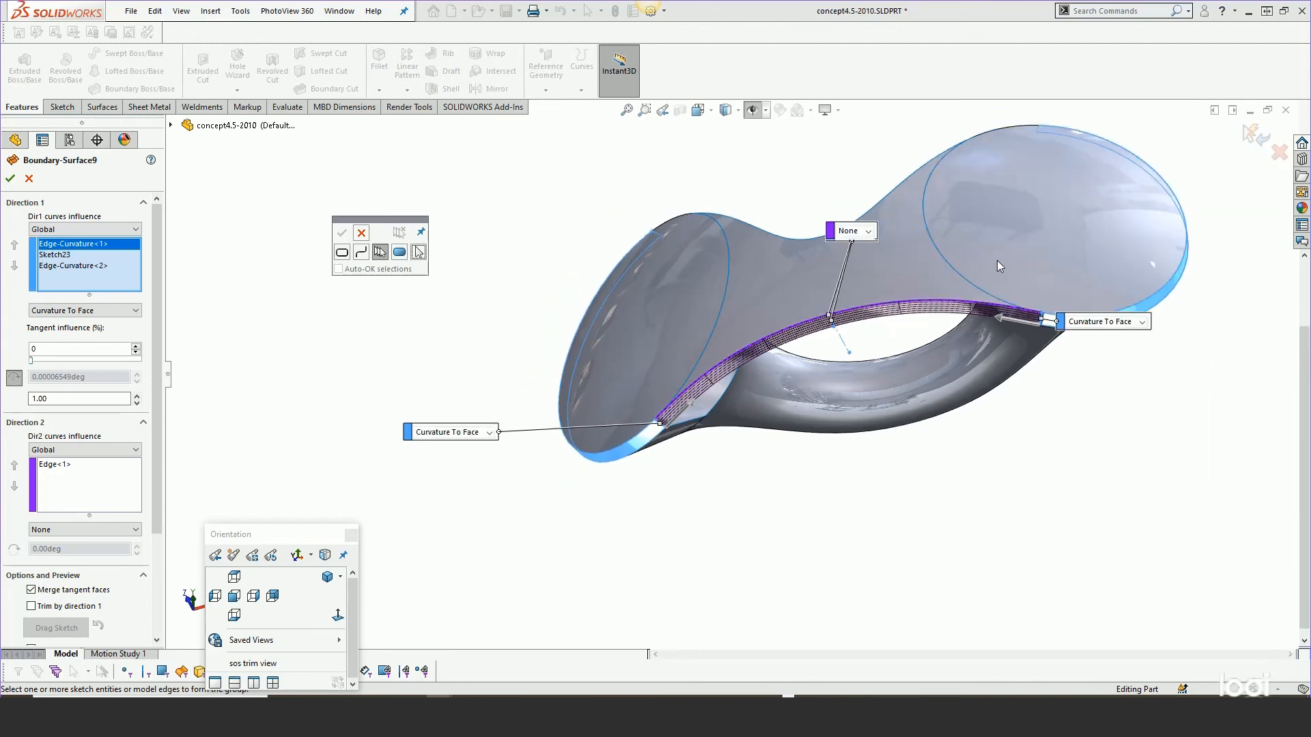
scroll(874, 301, "down", 1)
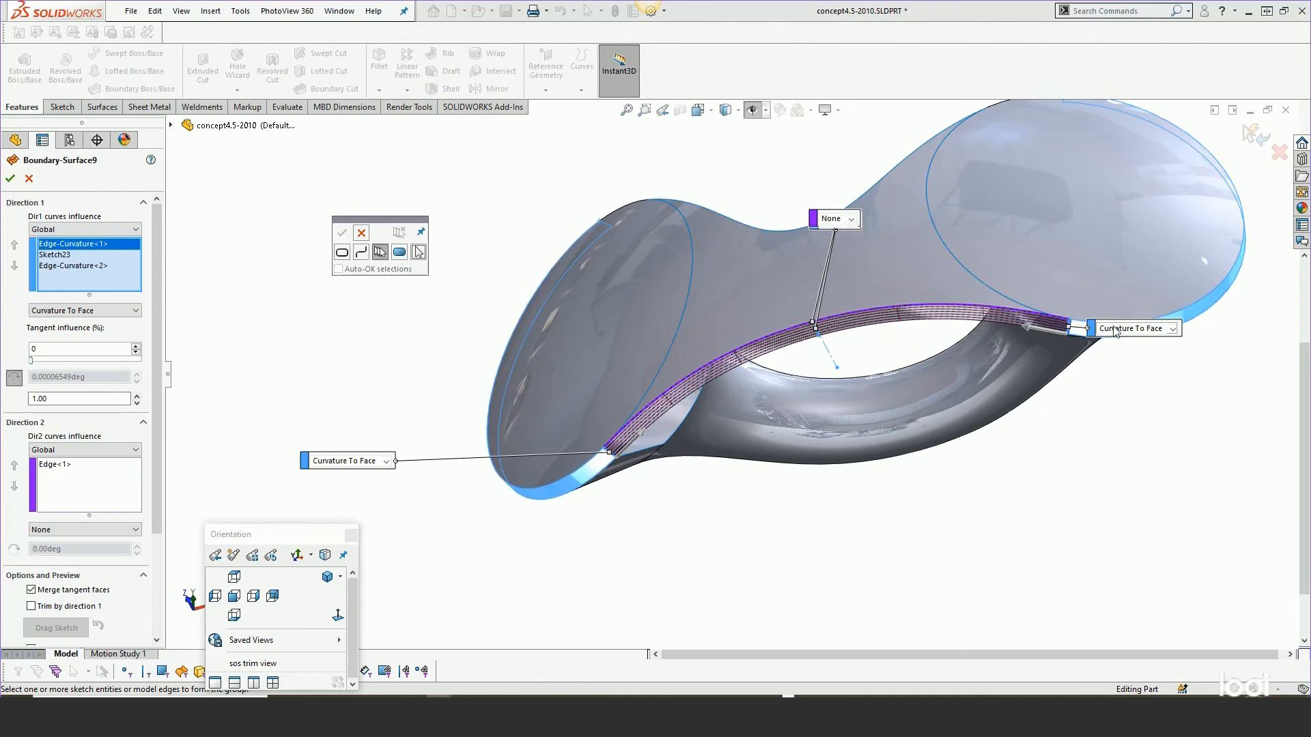
left_click(13, 178)
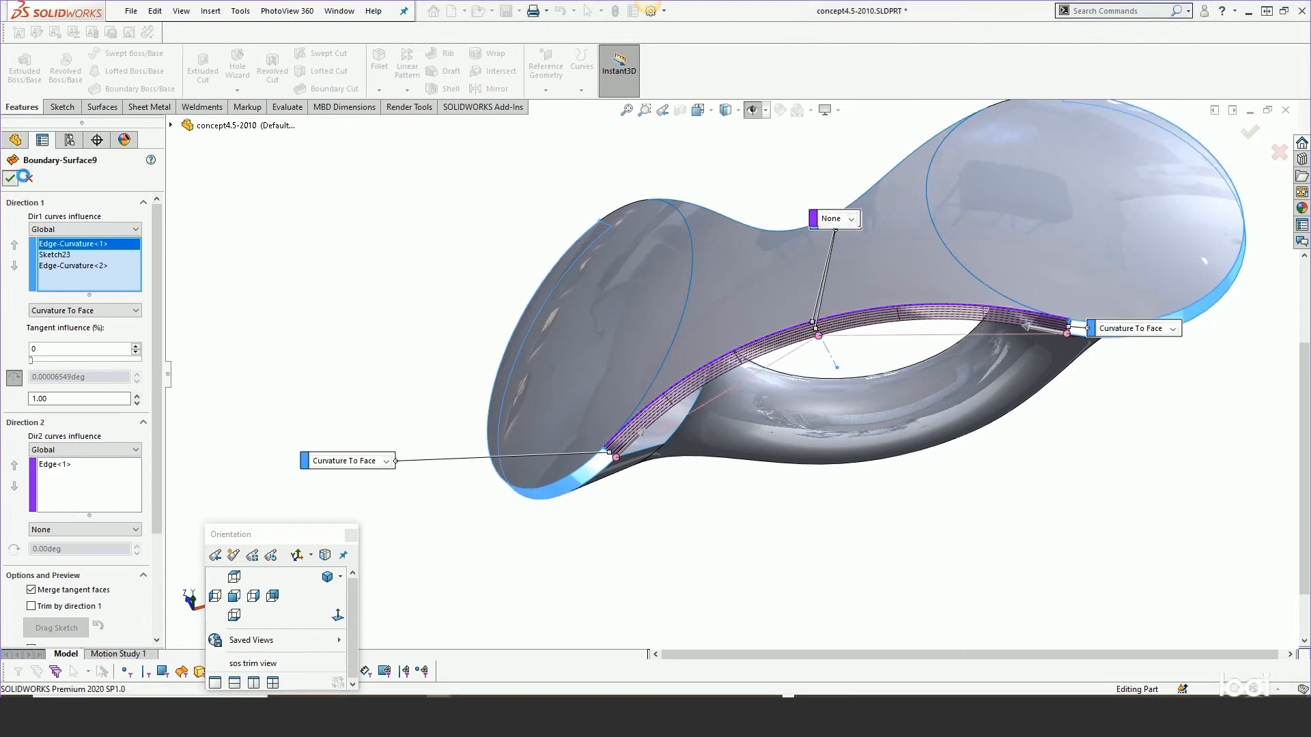
Roll the tree forward past Boundary-Surface10, review its end constraints in edit mode, and accept.
left_click_drag(139, 420, 139, 437)
middle_click_drag(588, 374, 593, 172)
right_click(83, 432)
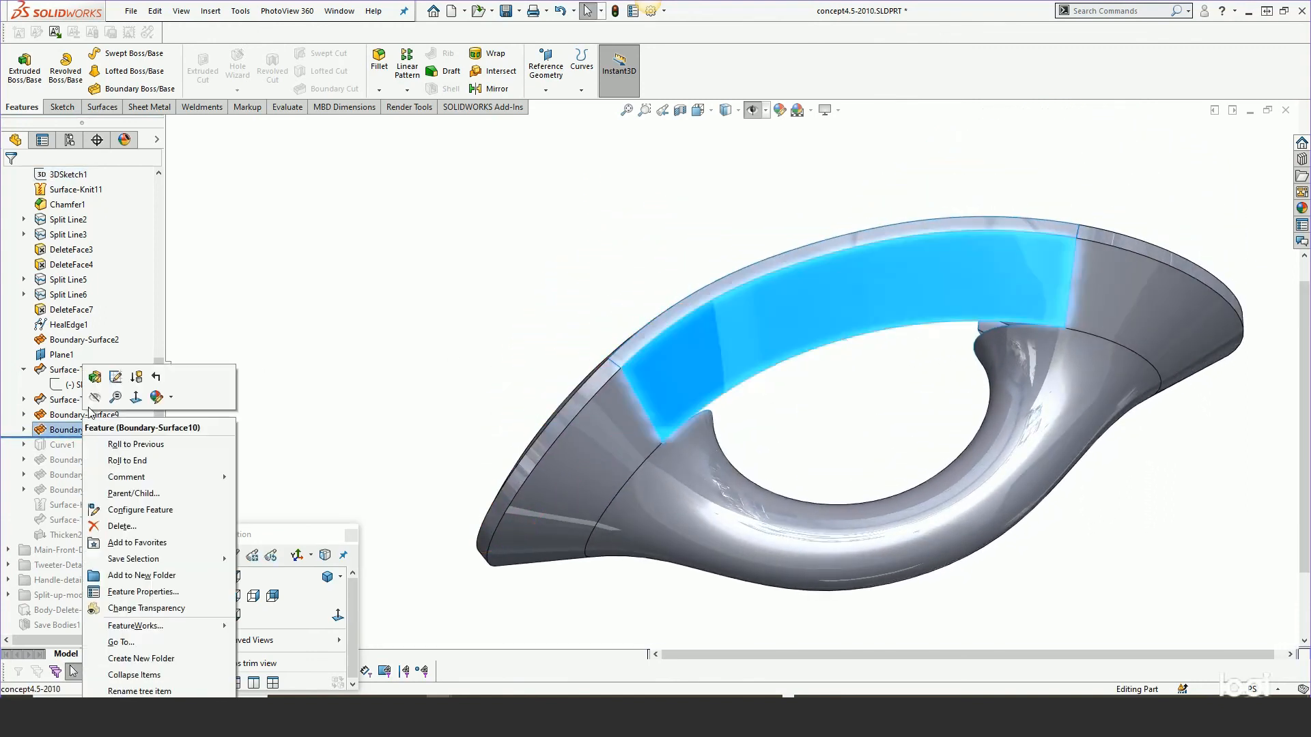
left_click(94, 375)
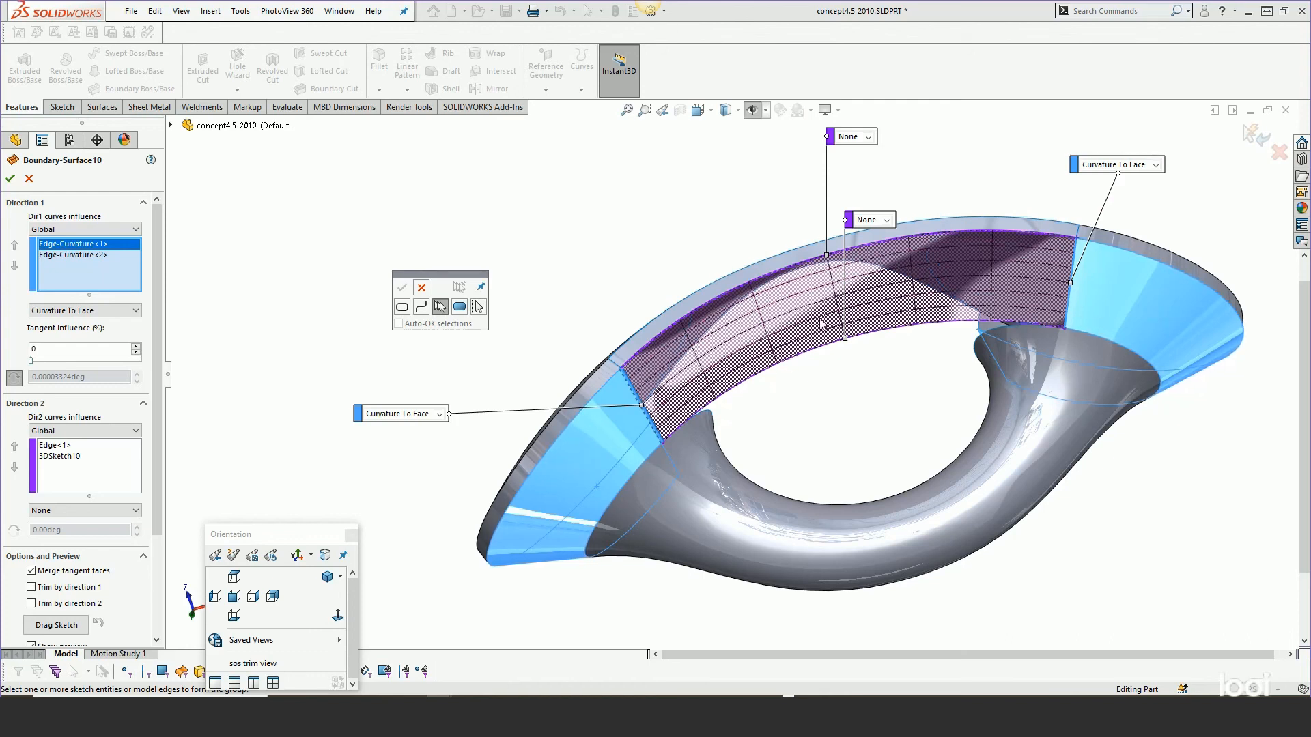
middle_click_drag(823, 310, 820, 233)
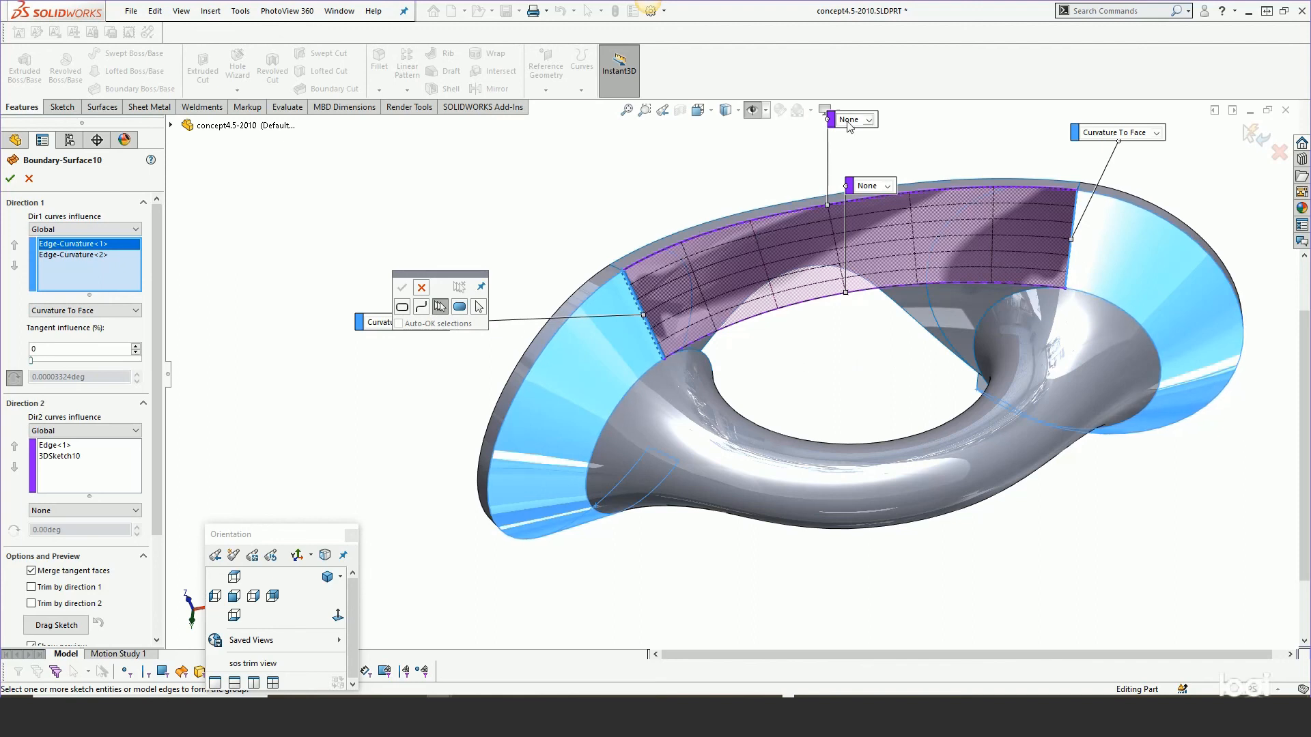
scroll(745, 191, "up", 1)
scroll(881, 190, "down", 1)
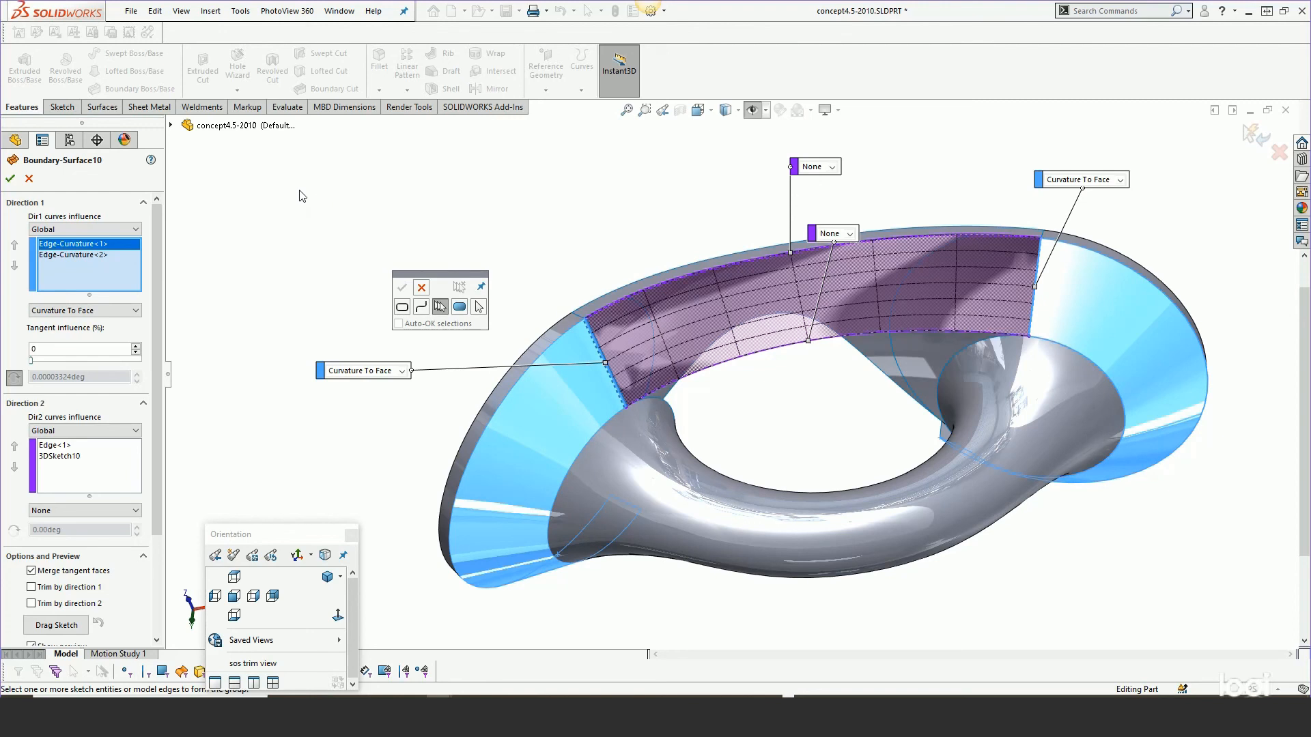
left_click(10, 178)
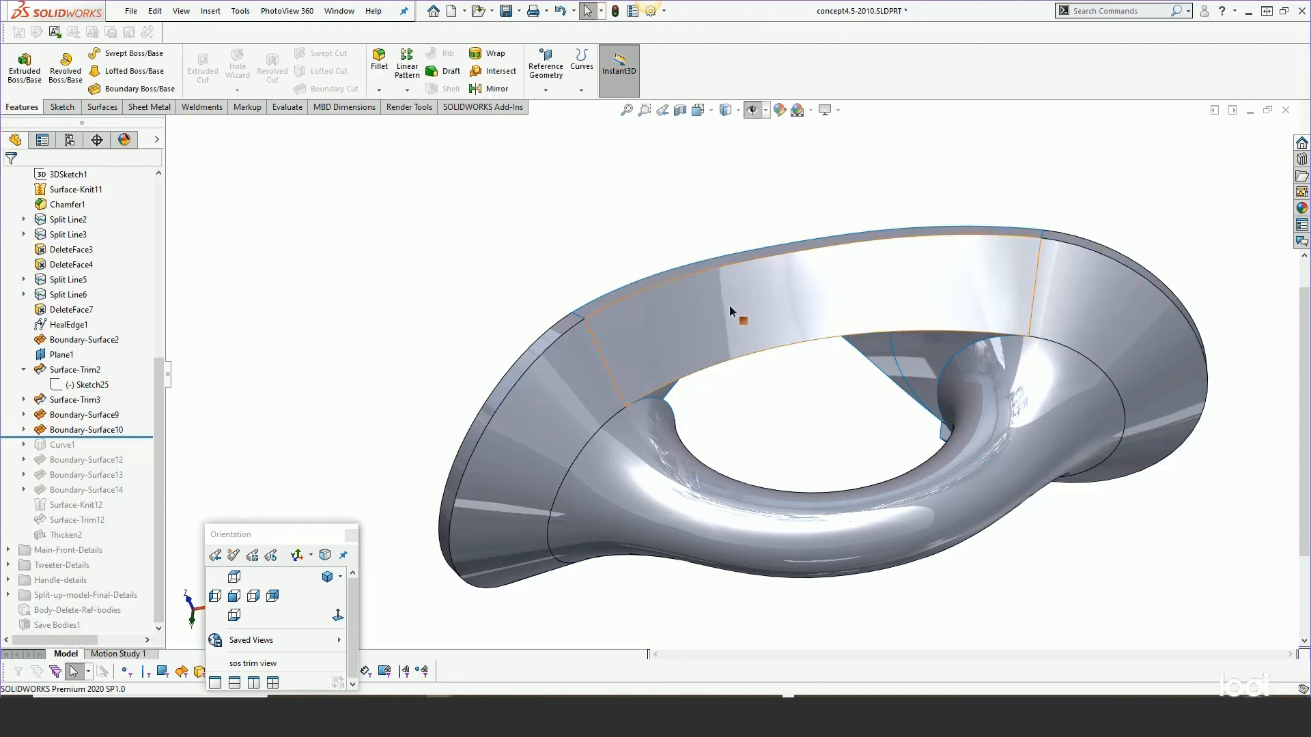
Roll the tree forward past Curve1 and fit the model in the view.
middle_click_drag(729, 306, 688, 248)
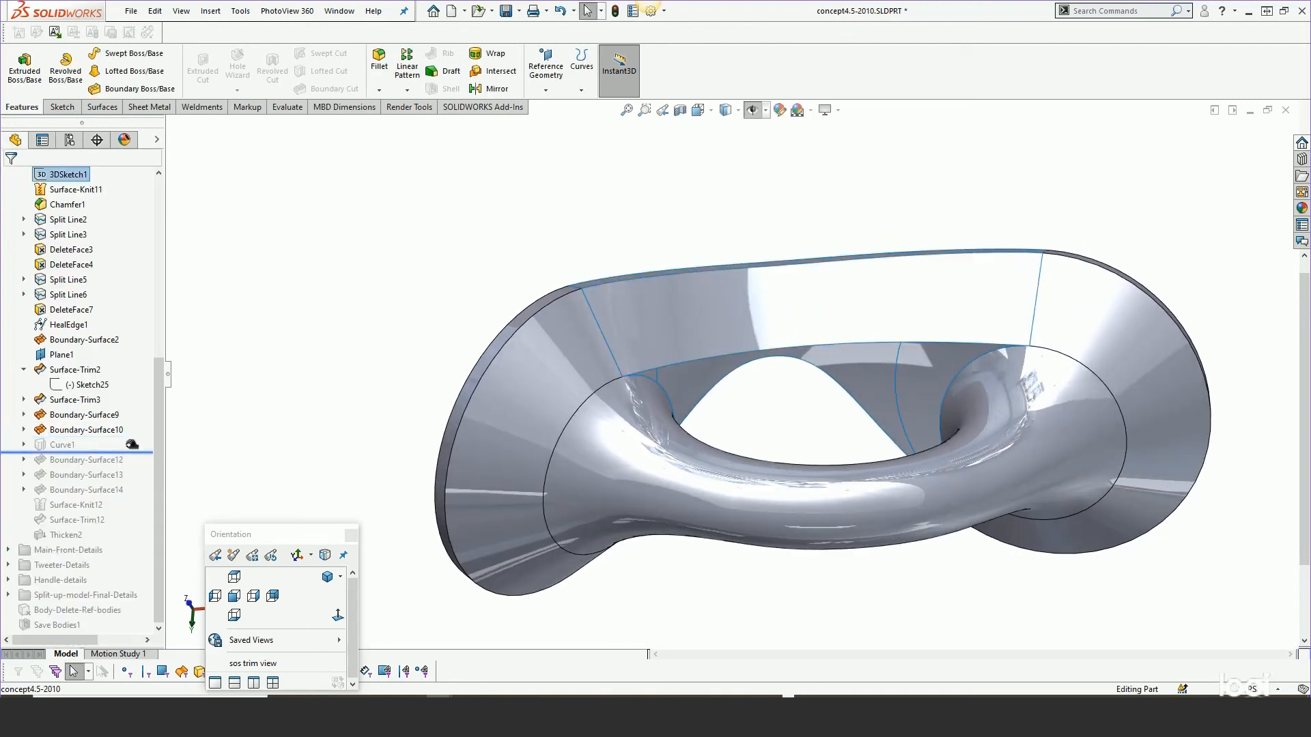
left_click_drag(132, 445, 128, 452)
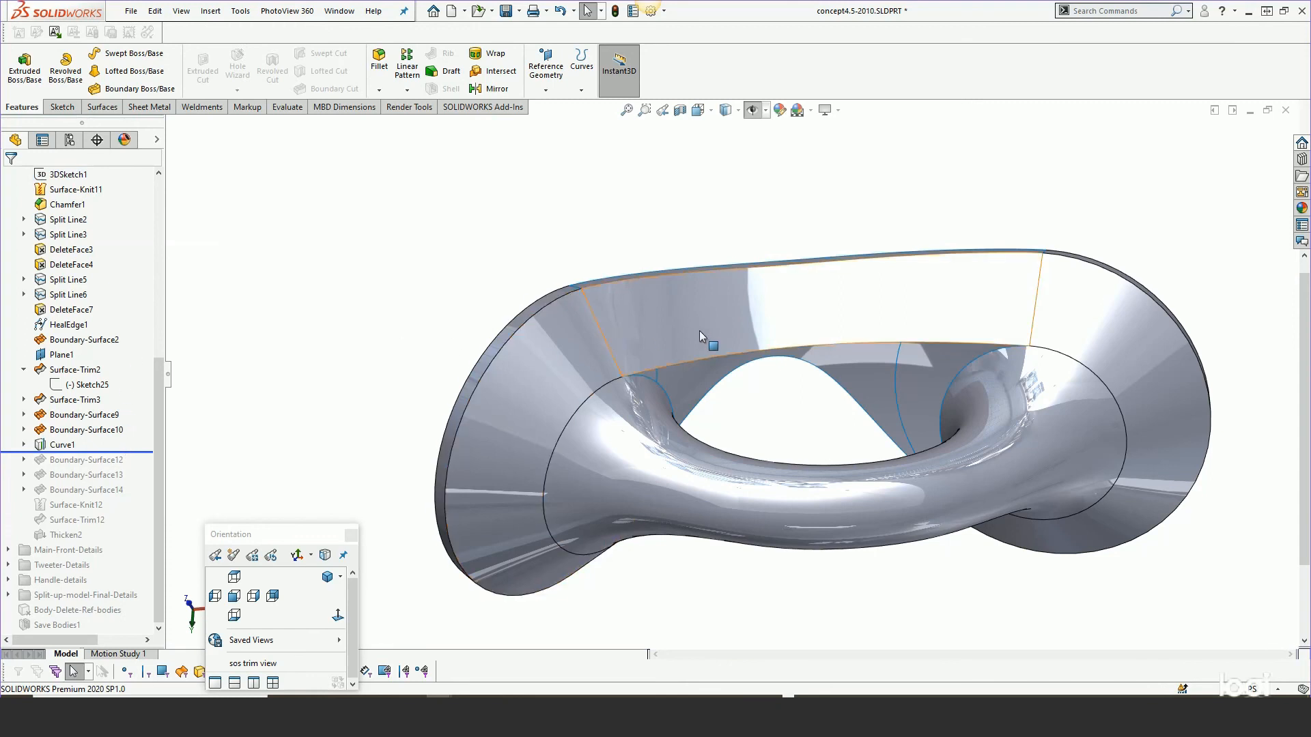
middle_click_drag(699, 330, 828, 387)
key("f")
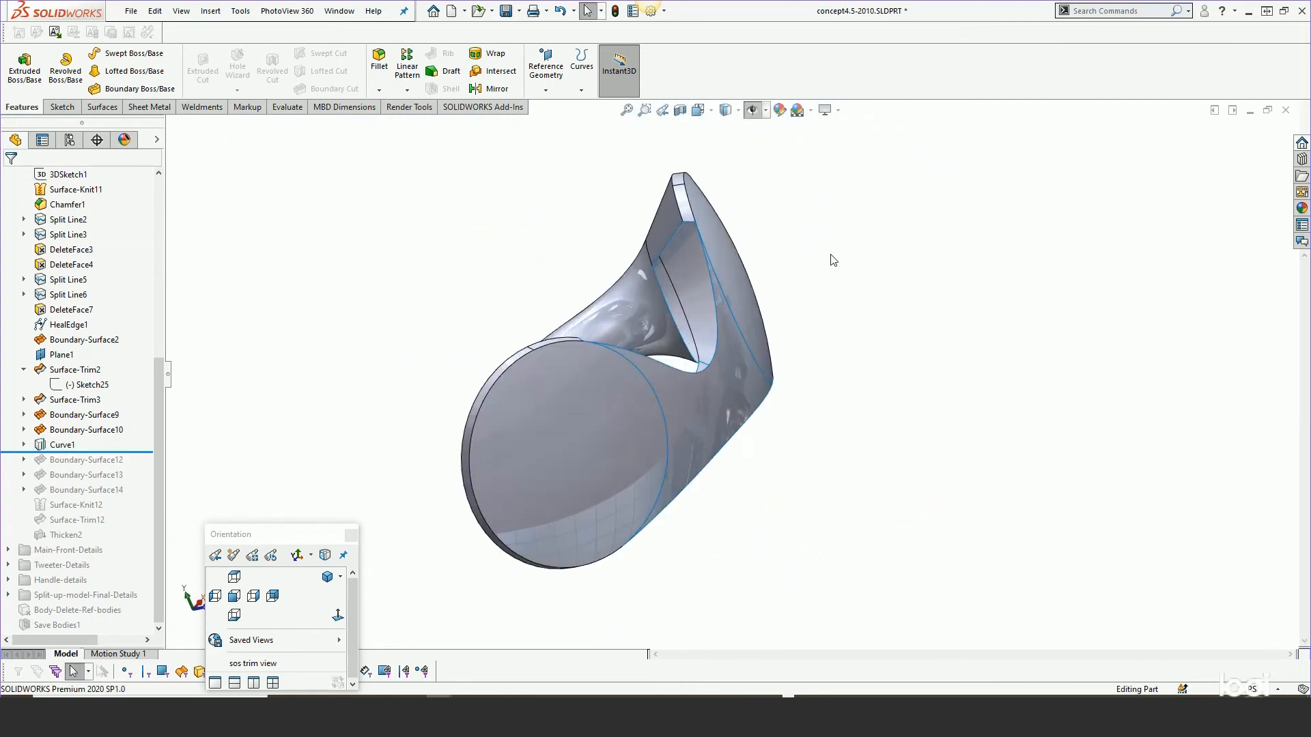
key("h")
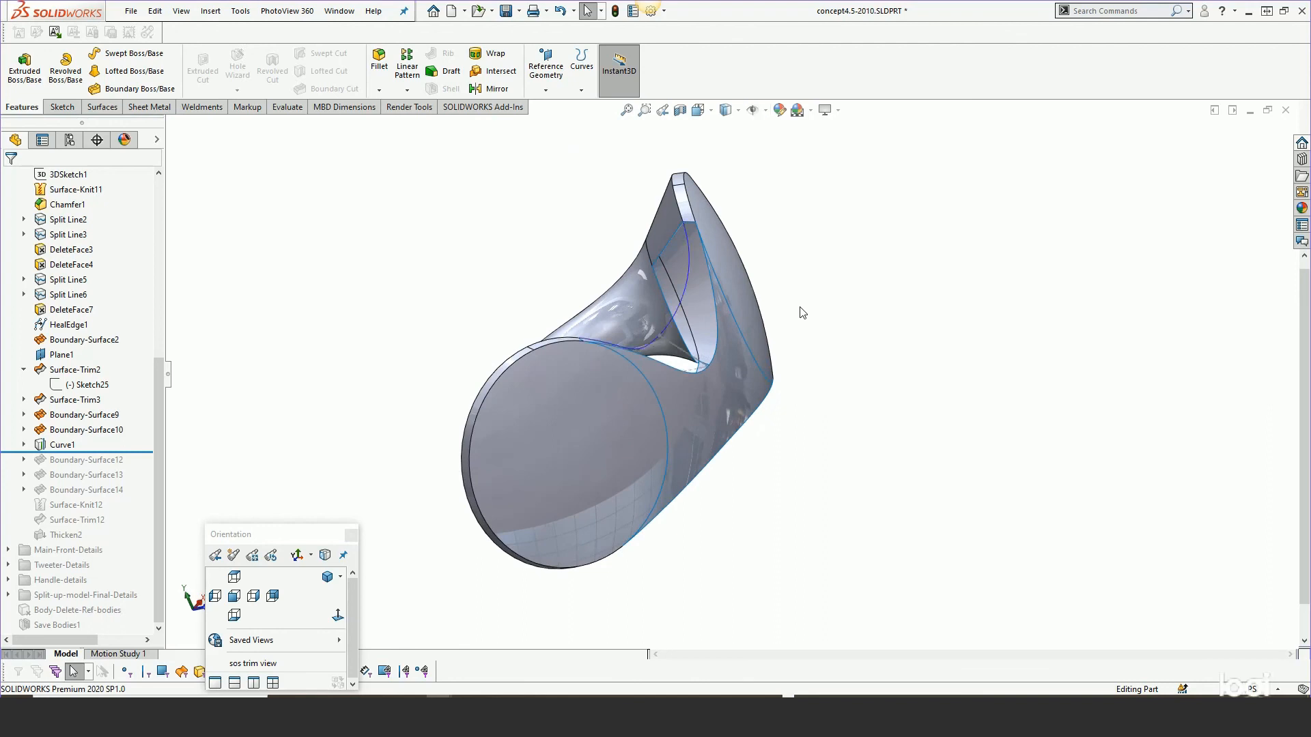
Examine Curve1's Sketch26 and Sketch27, open Curve1's projected curve definition, and accept it.
left_click(24, 445)
left_click(77, 460)
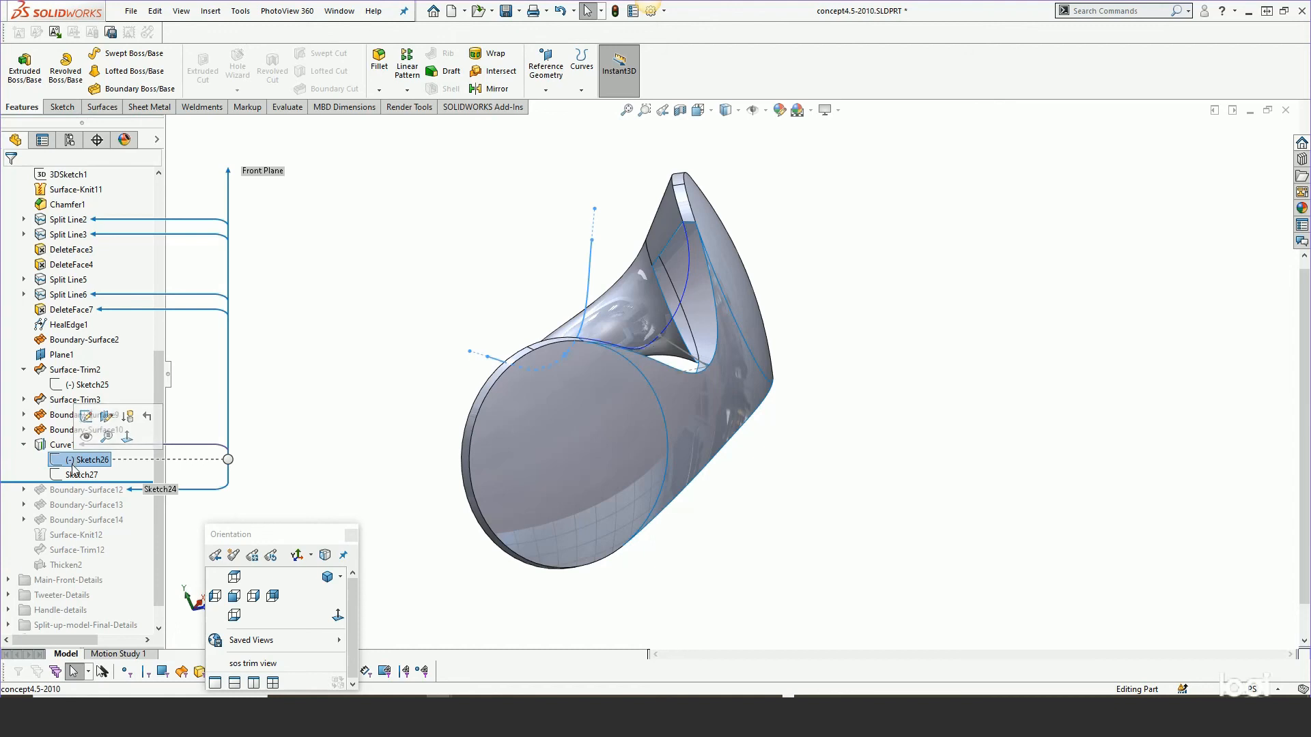
left_click(73, 476, "ctrl")
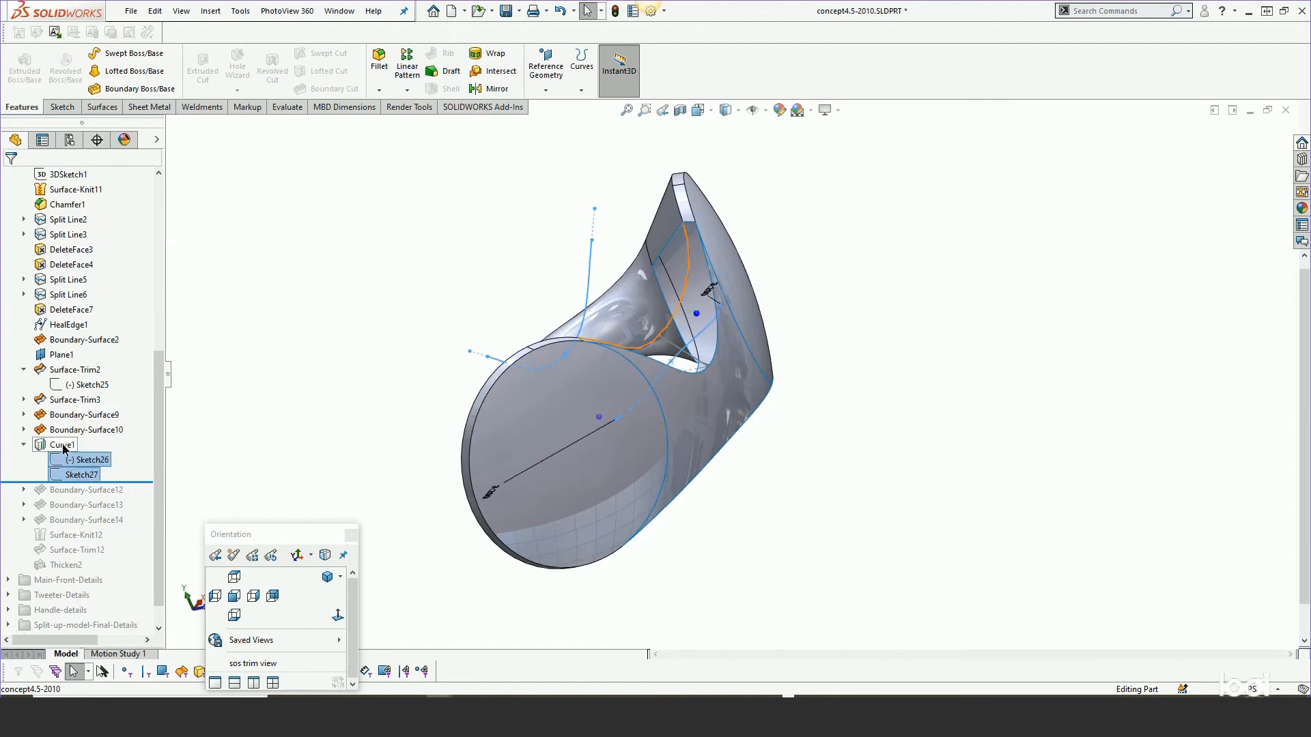
right_click(62, 445)
left_click(74, 407)
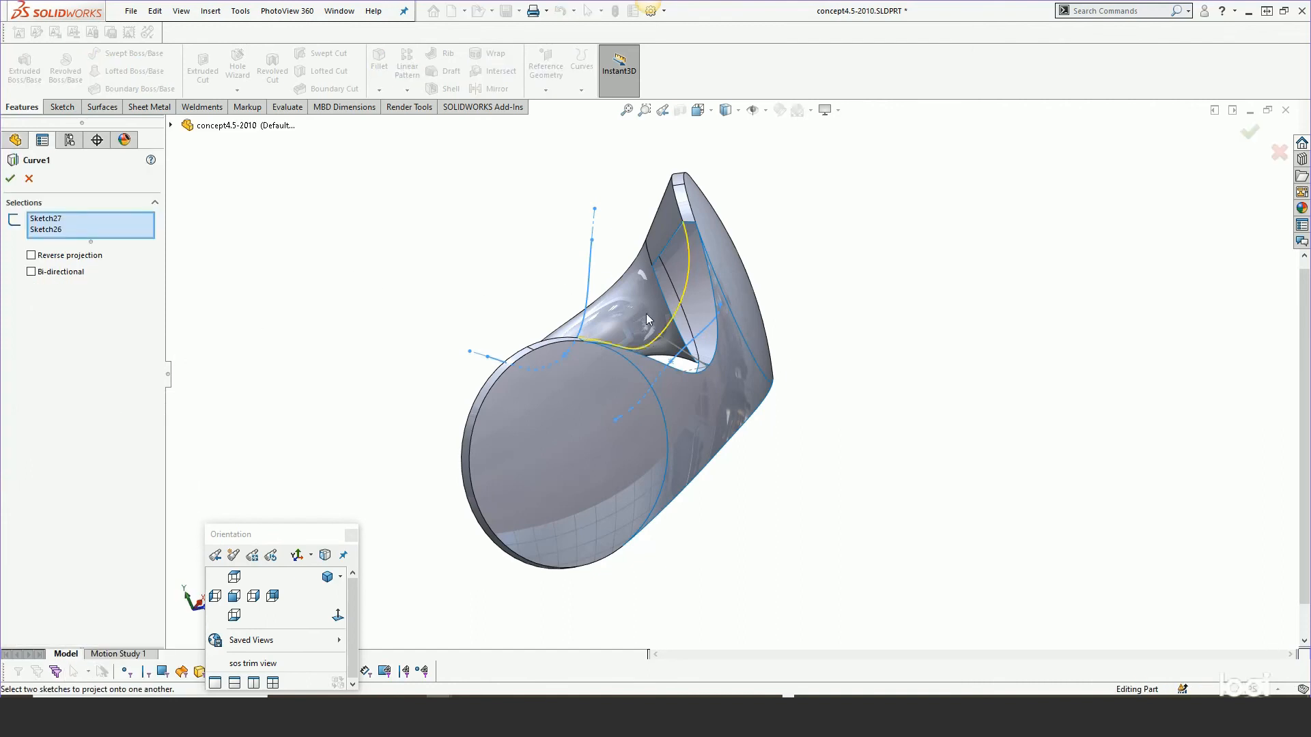
left_click(10, 180)
mouse_move(675, 389)
middle_mouse_down()
mouse_move(728, 391)
mouse_move(697, 427)
mouse_move(672, 333)
mouse_move(652, 341)
middle_mouse_up()
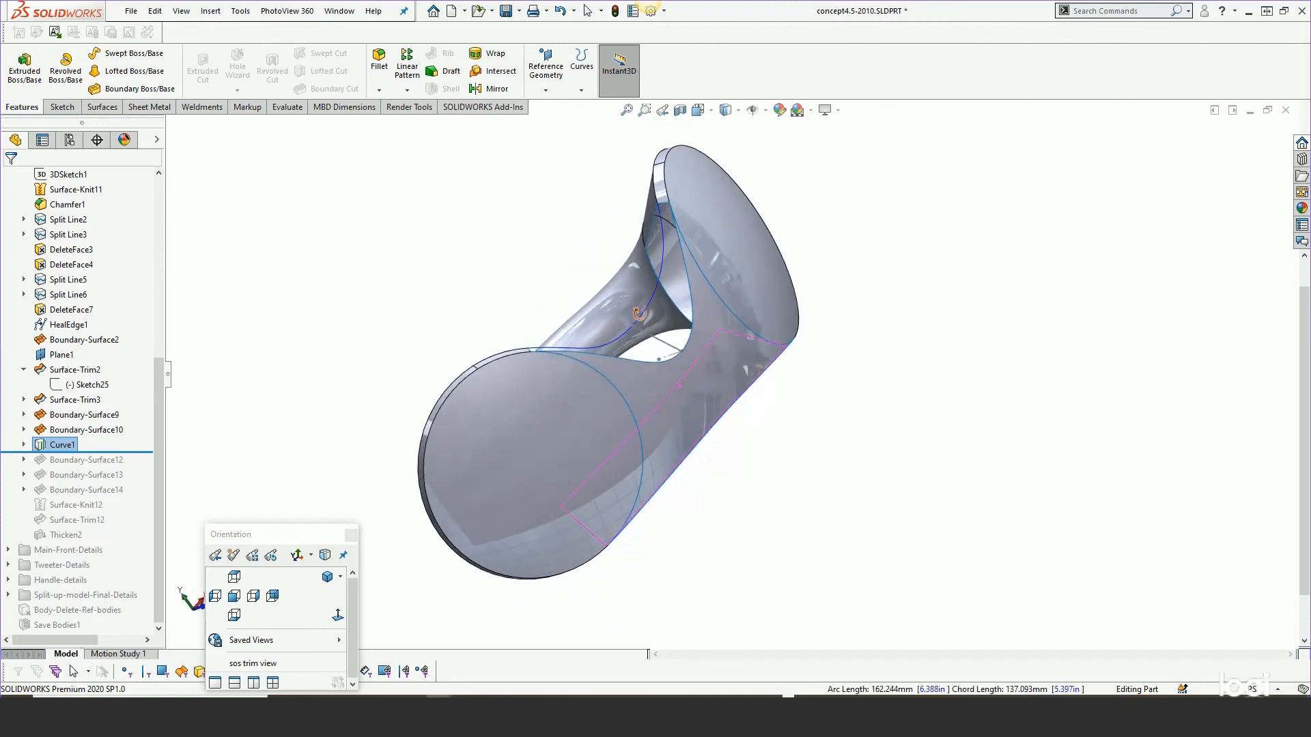
Roll the tree forward past Boundary-Surface12 and orbit to inspect the new surface.
scroll(653, 345, "down", 3)
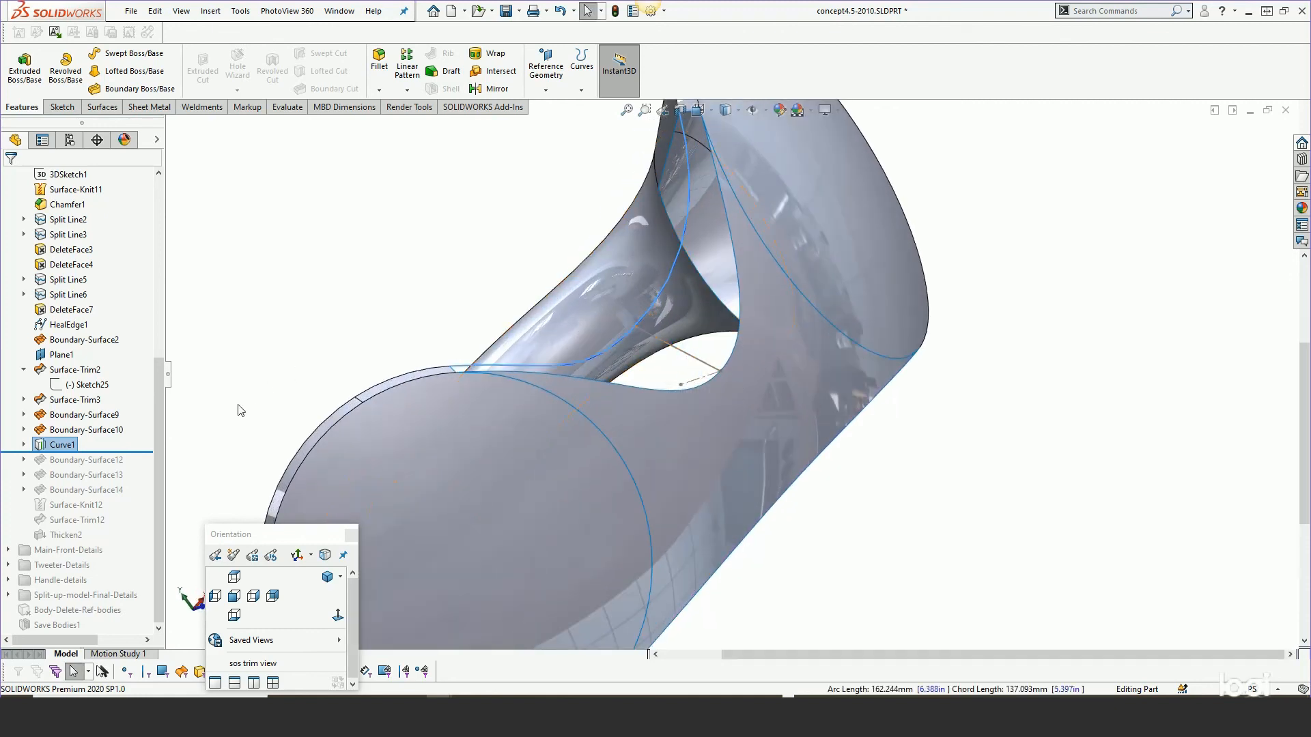
left_click_drag(136, 454, 137, 468)
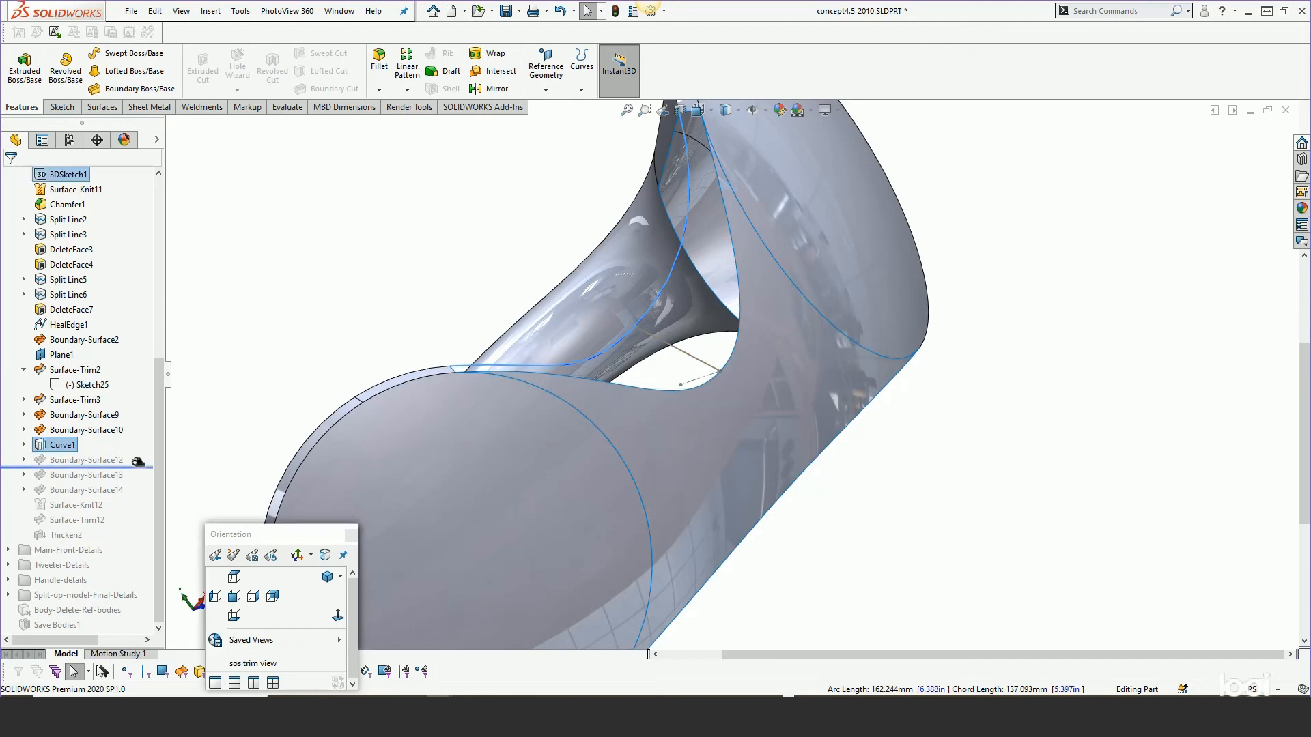
middle_click(704, 322)
middle_click_drag(770, 340, 733, 429)
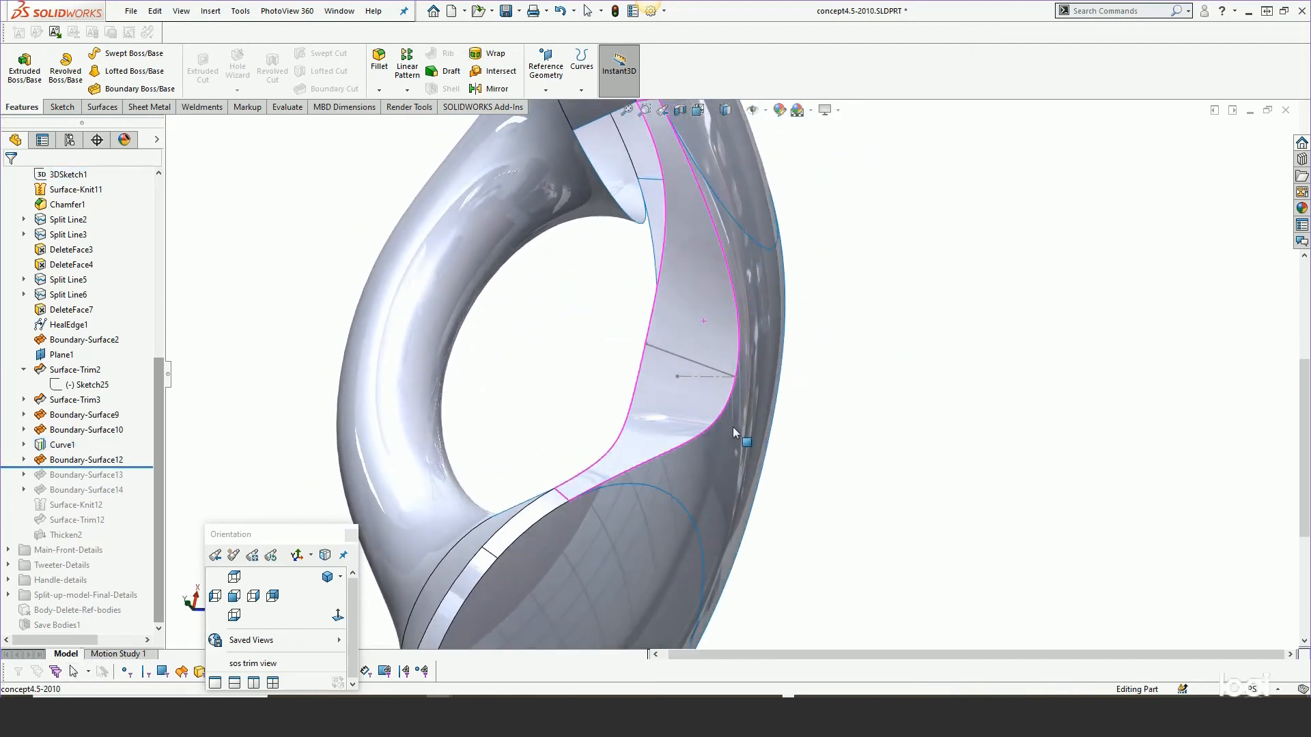
Try setting Boundary-Surface12's middle Direction 2 end constraint to Direction Vector, then cancel the edit.
right_click(102, 459)
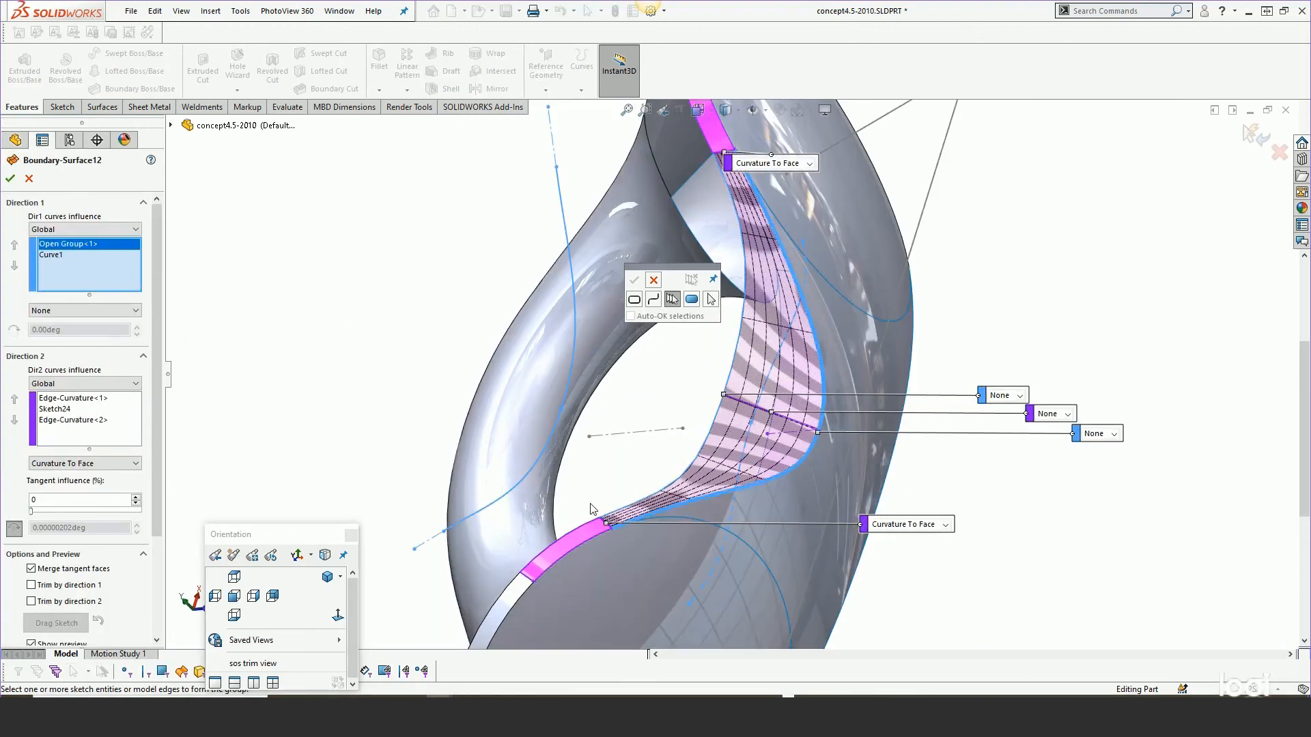
scroll(817, 430, "down", 3)
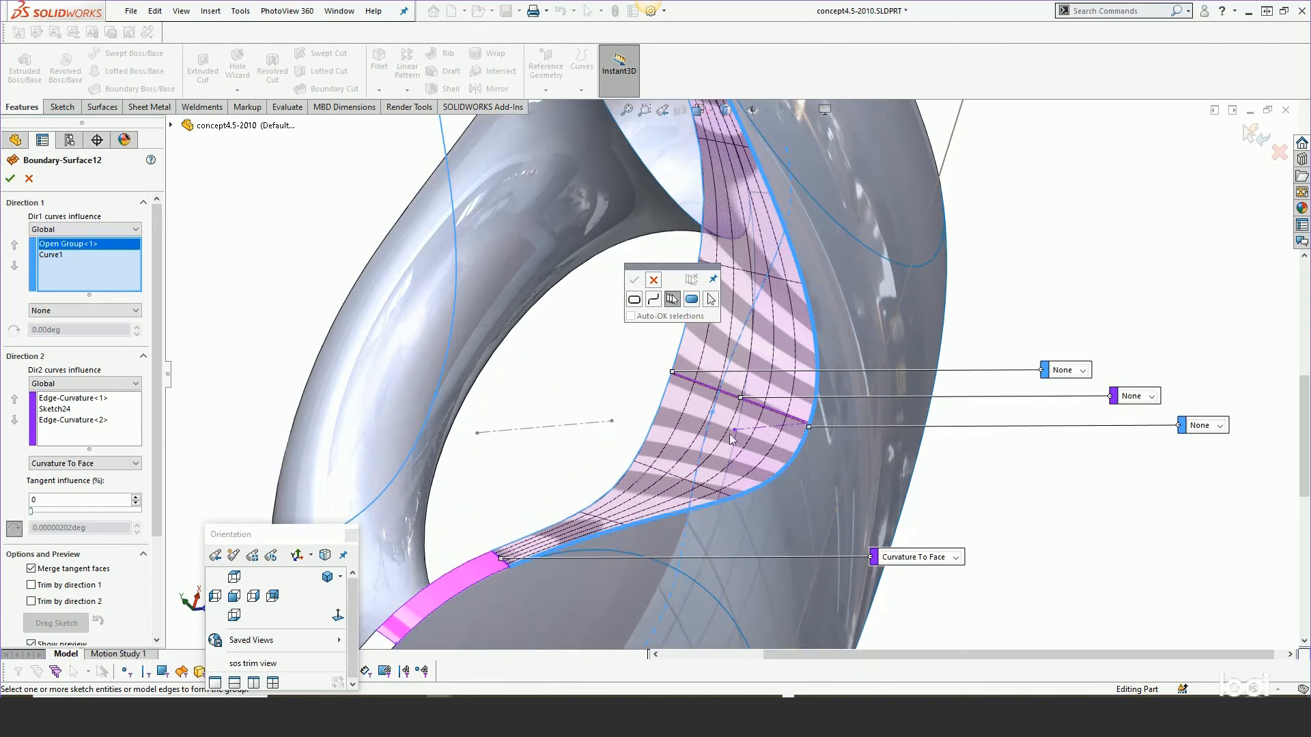
middle_click_drag(732, 439, 668, 419)
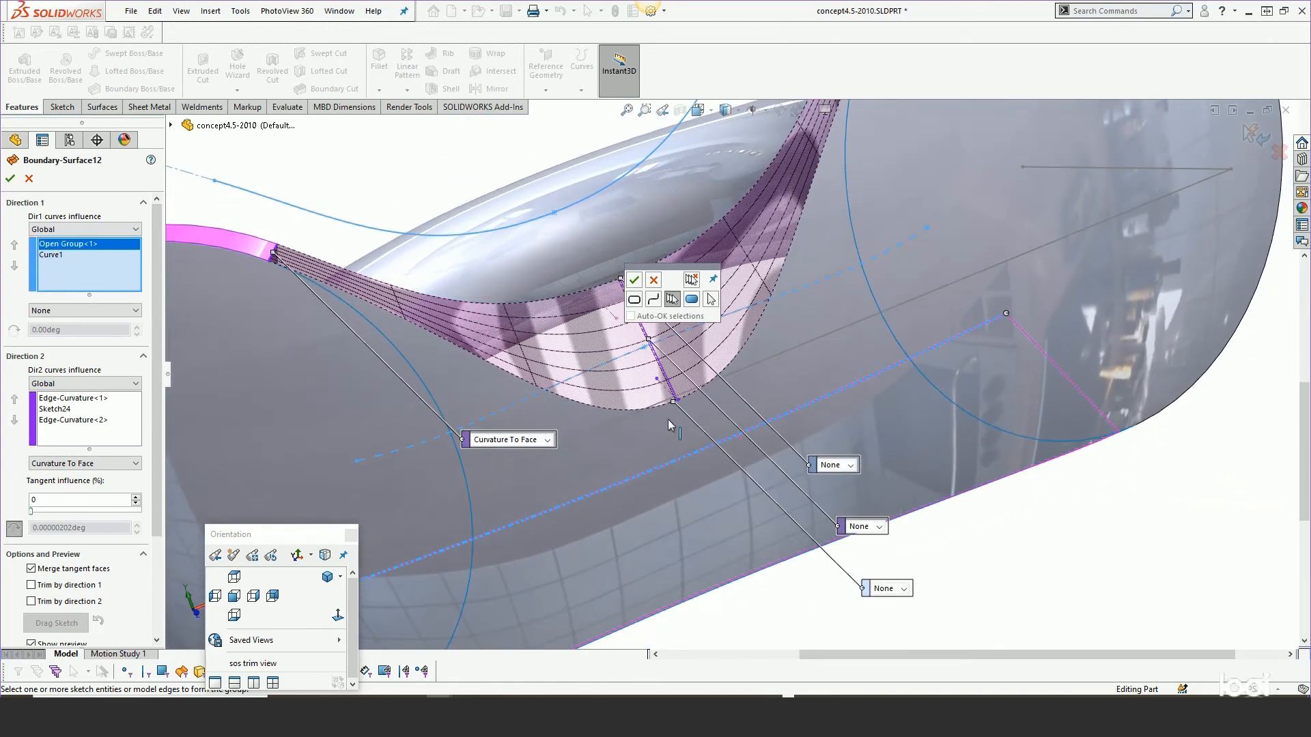
left_click(653, 281)
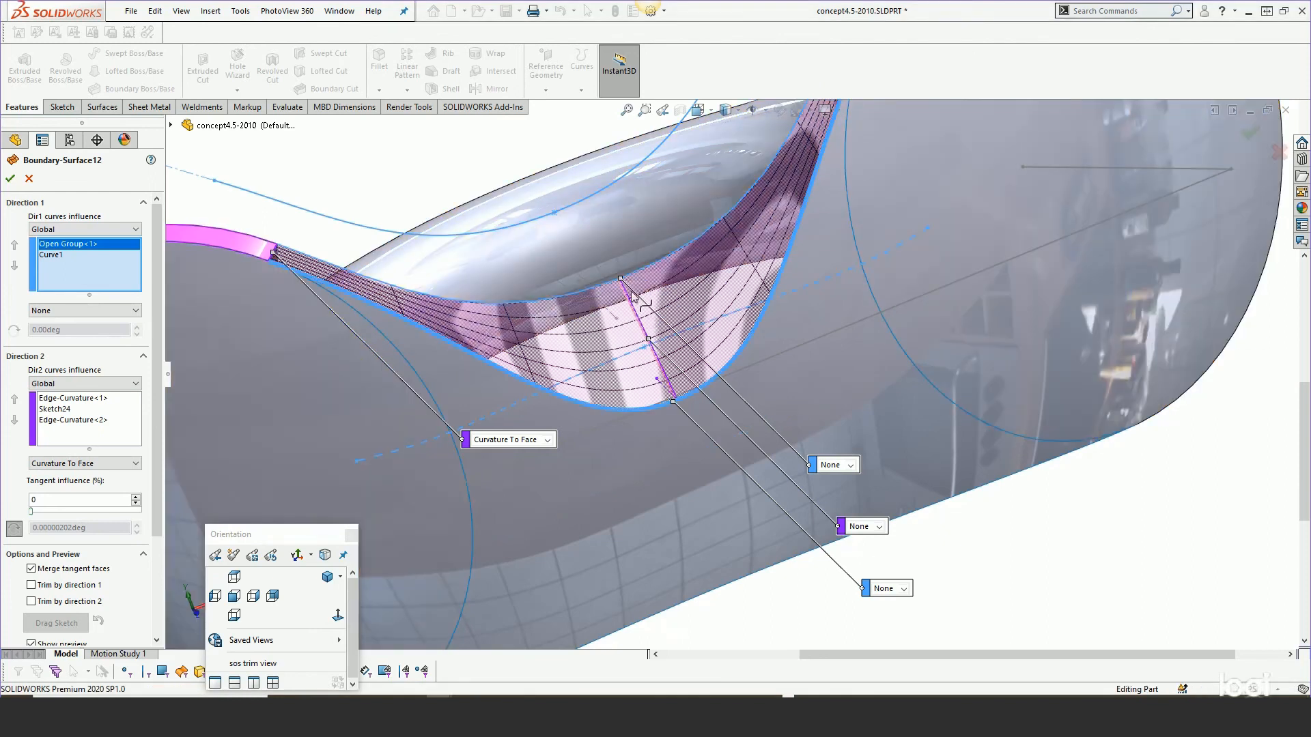
left_click(878, 527)
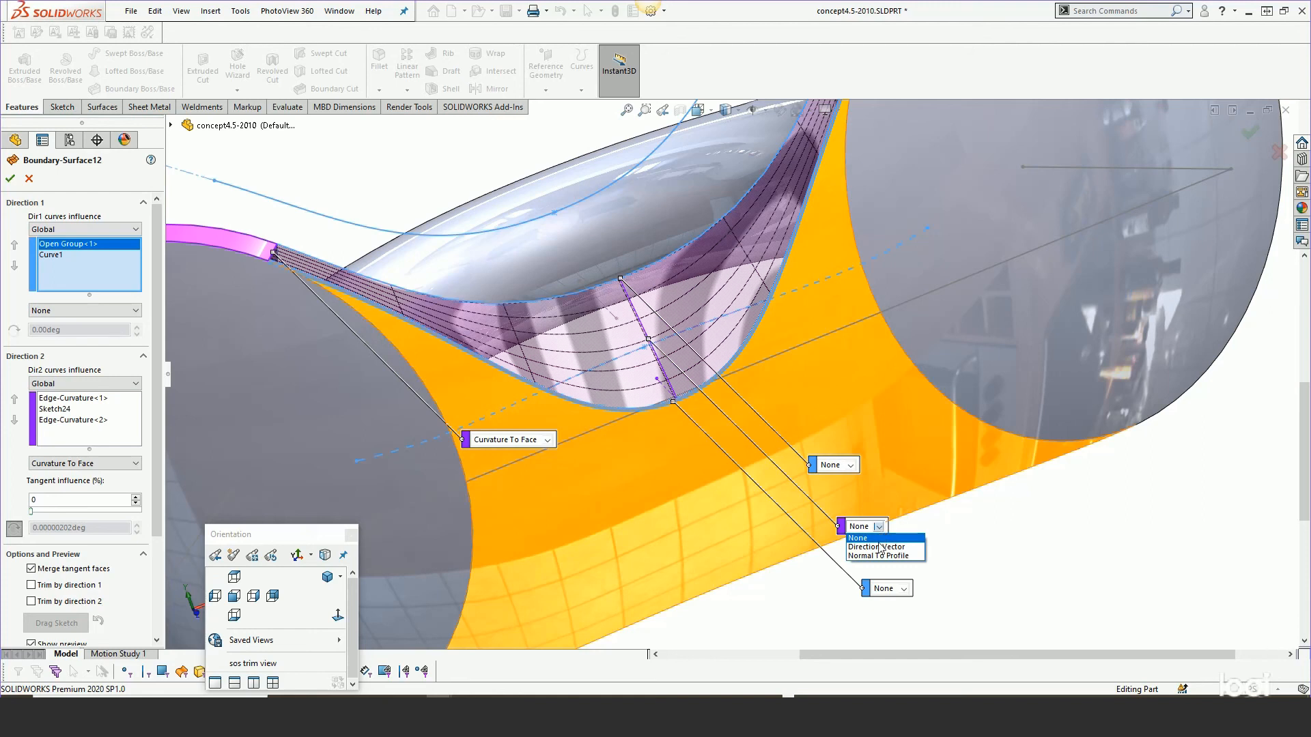
left_click(880, 547)
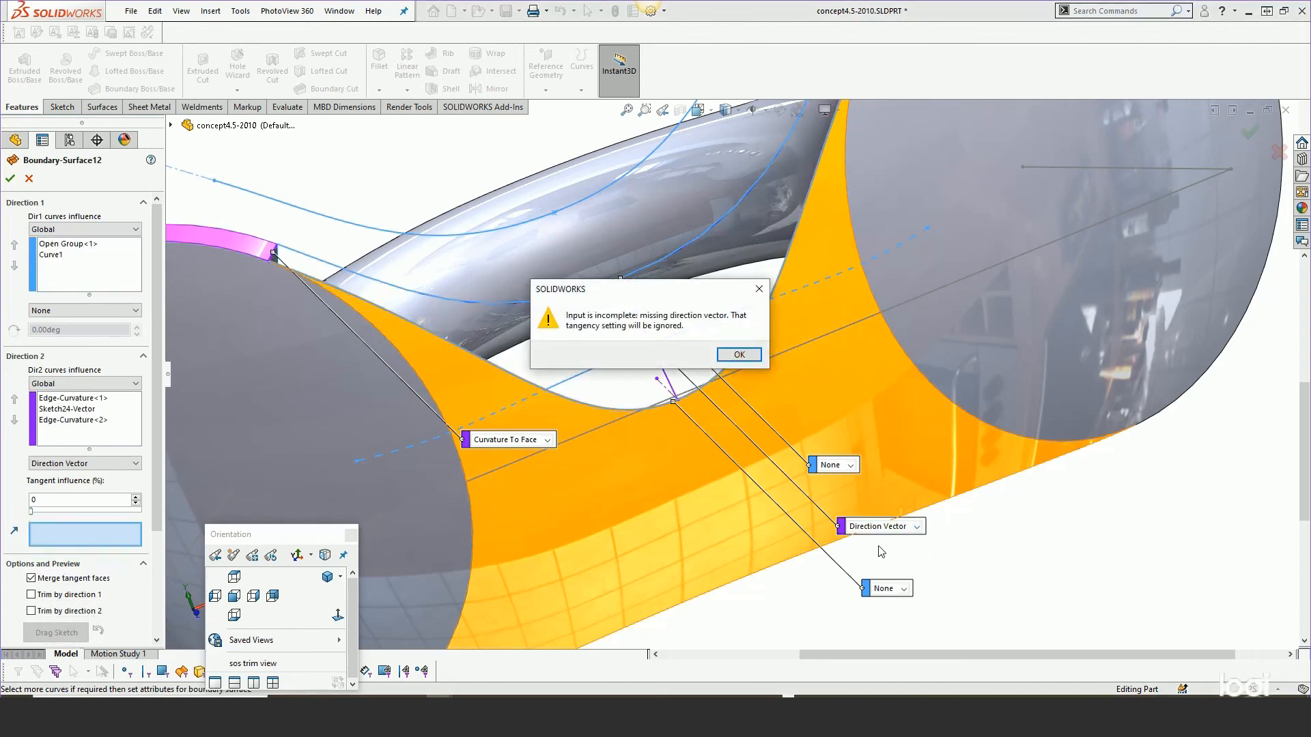
left_click(739, 355)
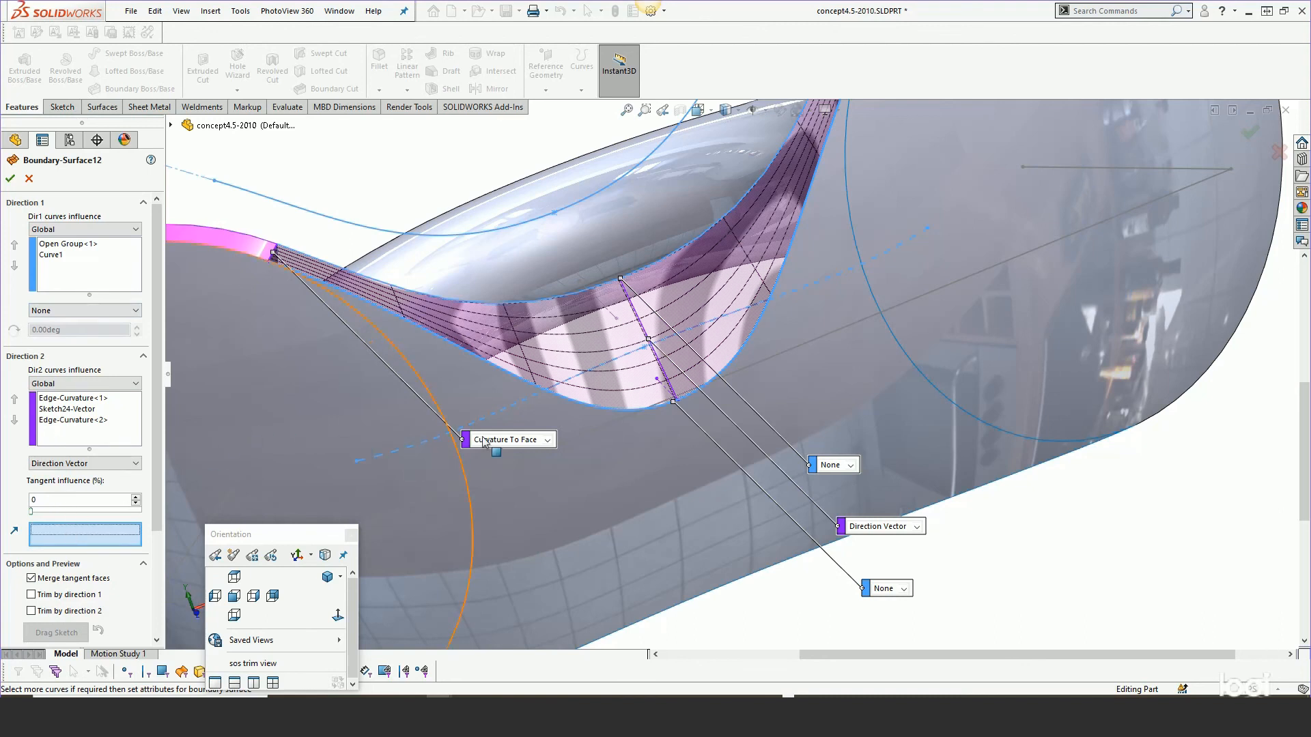
middle_click_drag(635, 478, 656, 256)
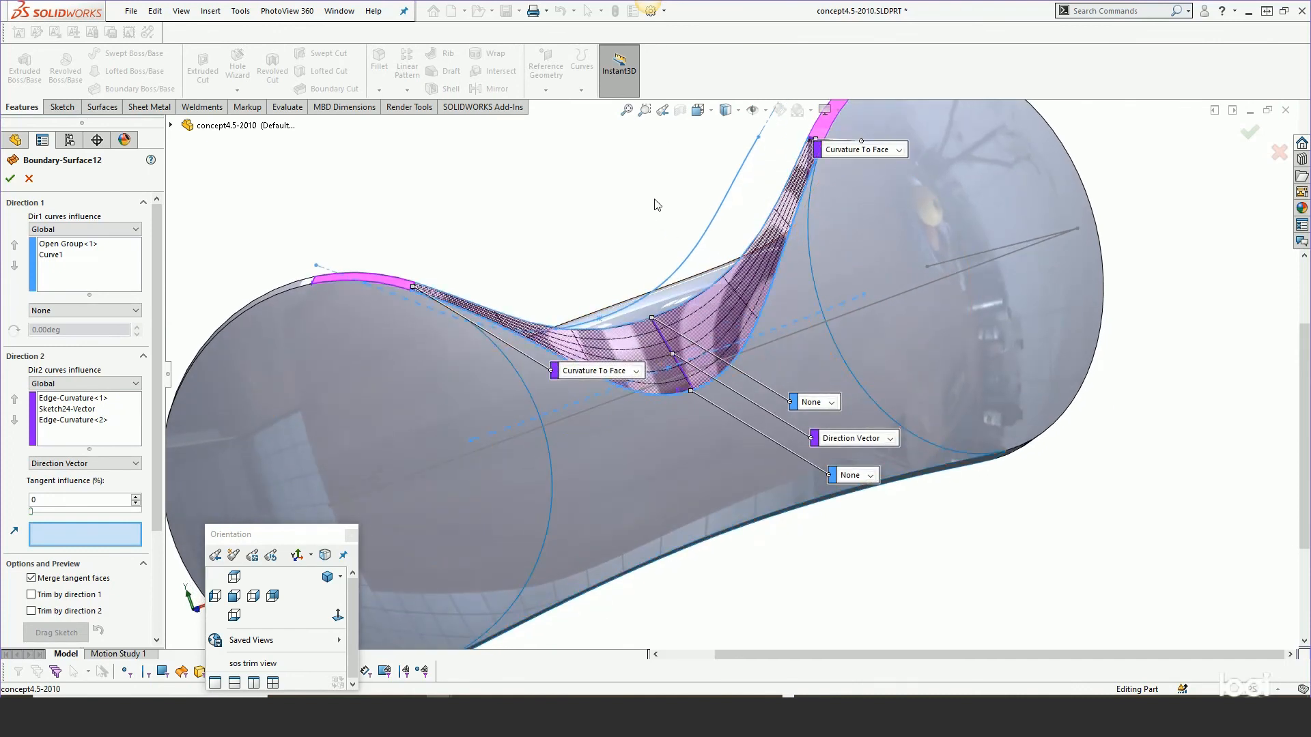
key("h")
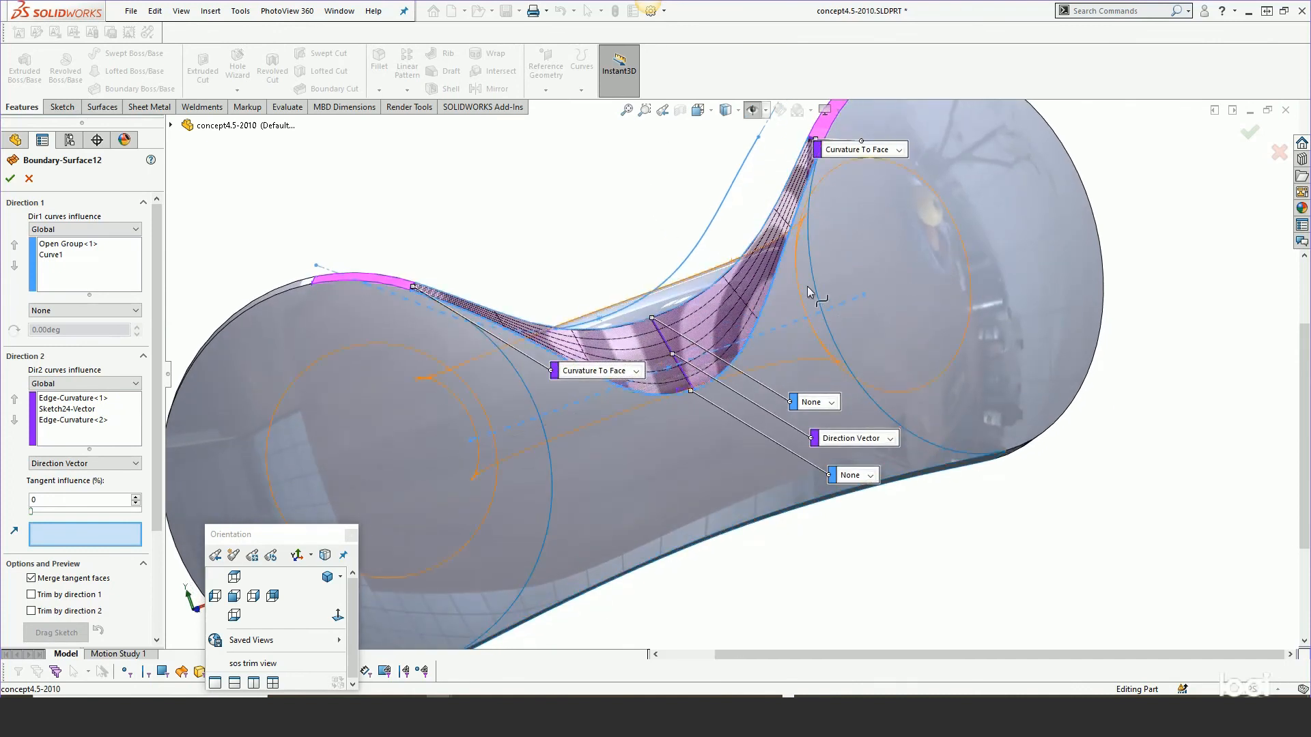
left_click(787, 332)
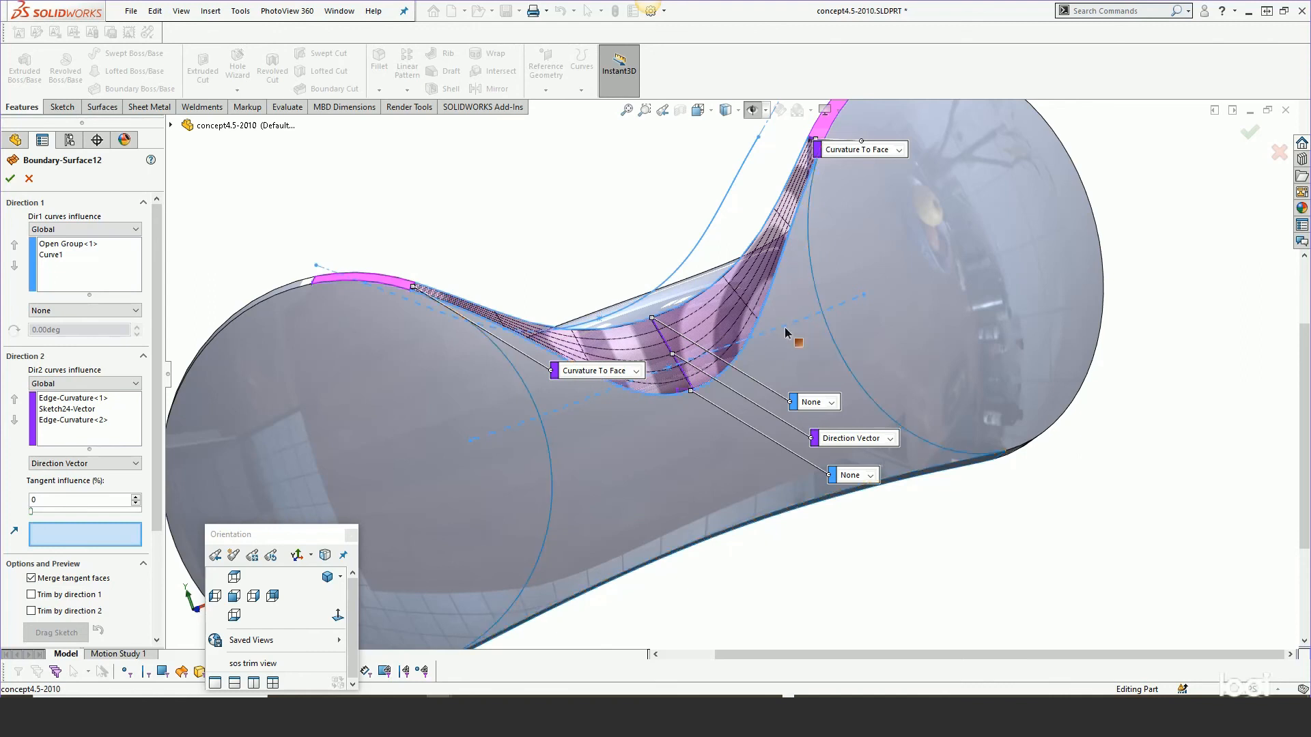
key("f")
middle_click_drag(571, 236, 612, 279)
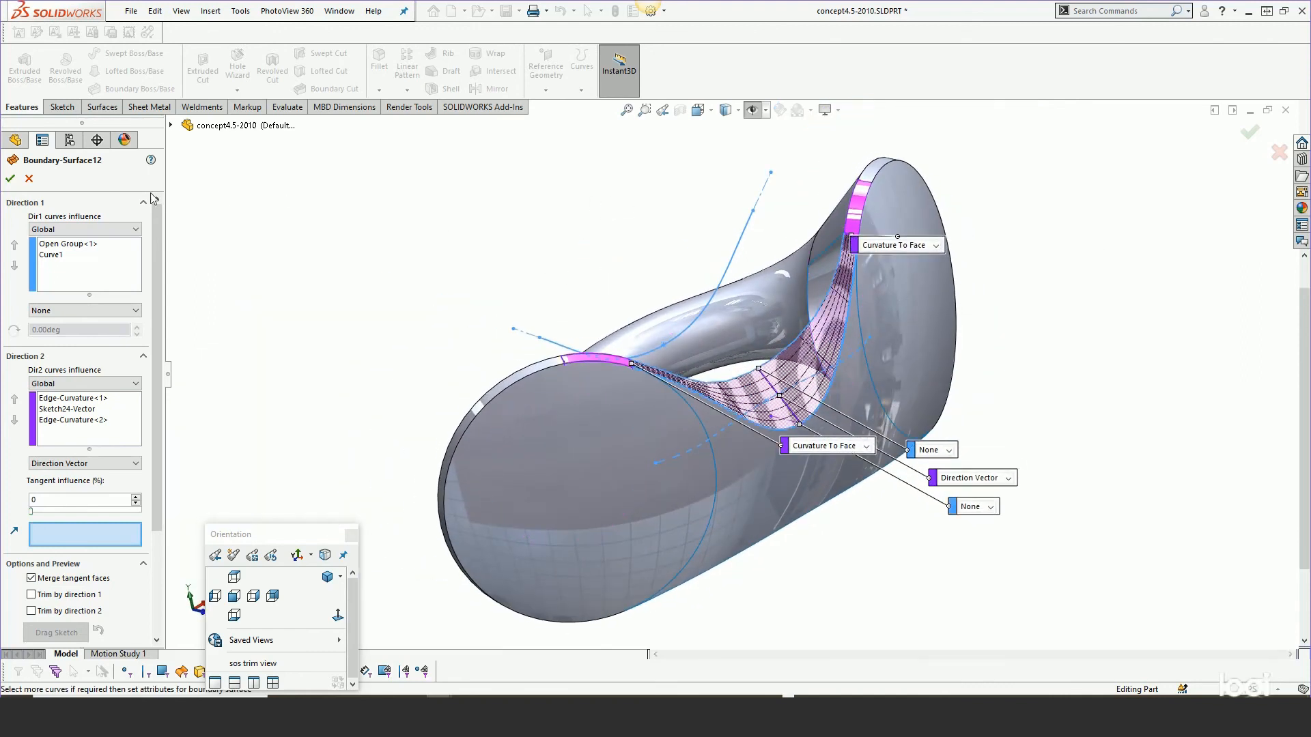
left_click(30, 179)
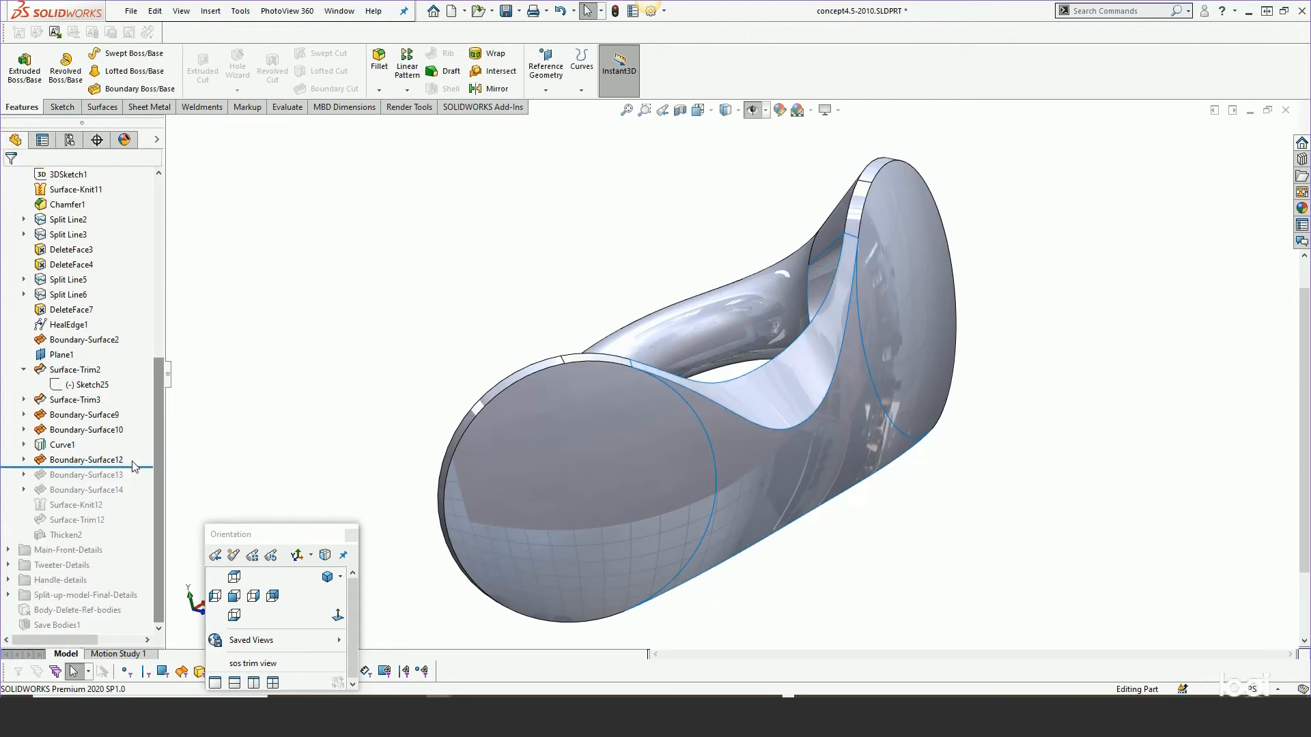
Roll back above Boundary-Surface12 and create a reference axis from the intersection of Top Plane and Front Plane.
left_click_drag(135, 466, 136, 452)
scroll(158, 399, "up", 7)
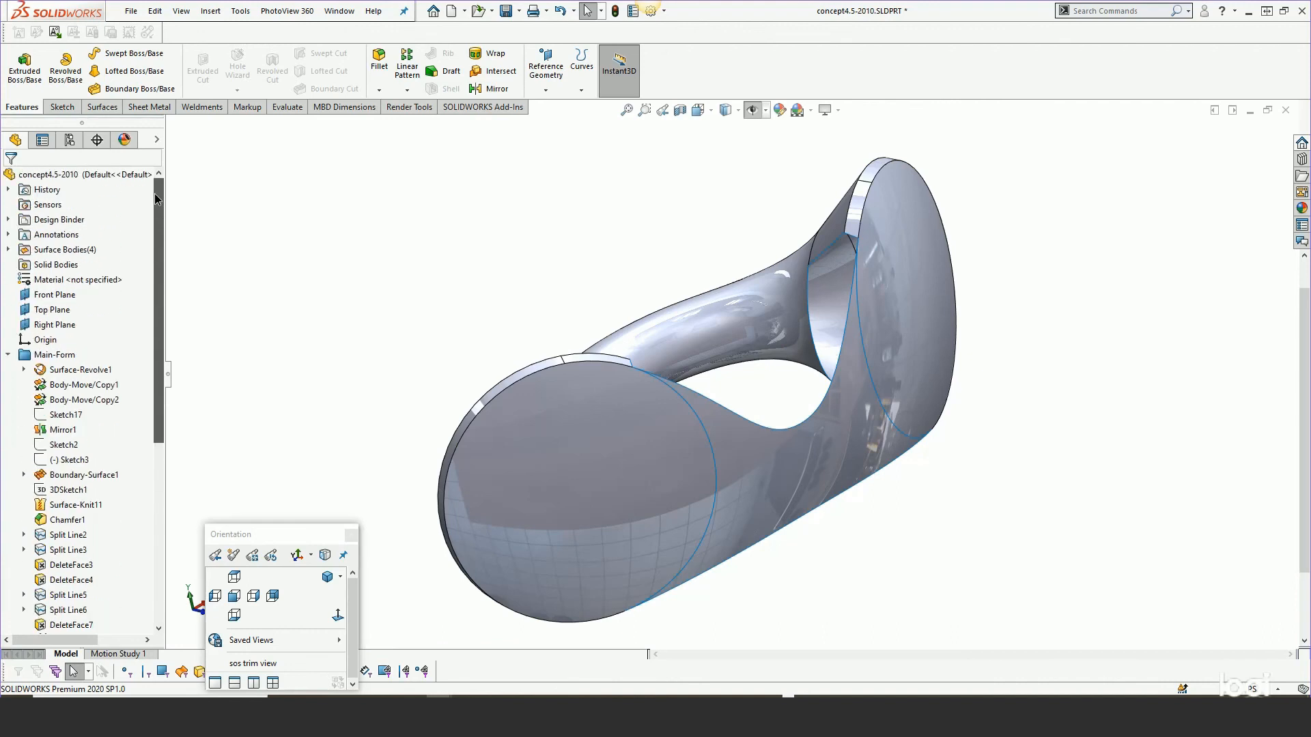
left_click(58, 313)
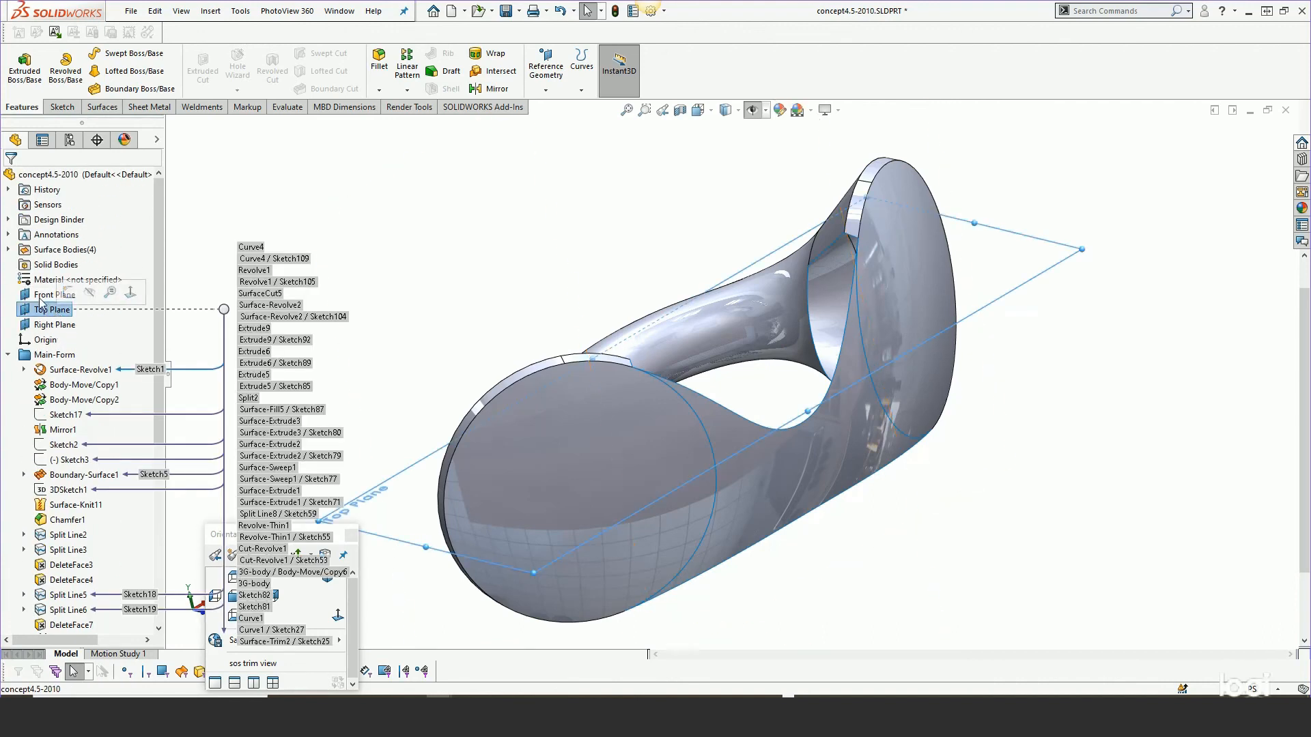
left_click(54, 294, "ctrl")
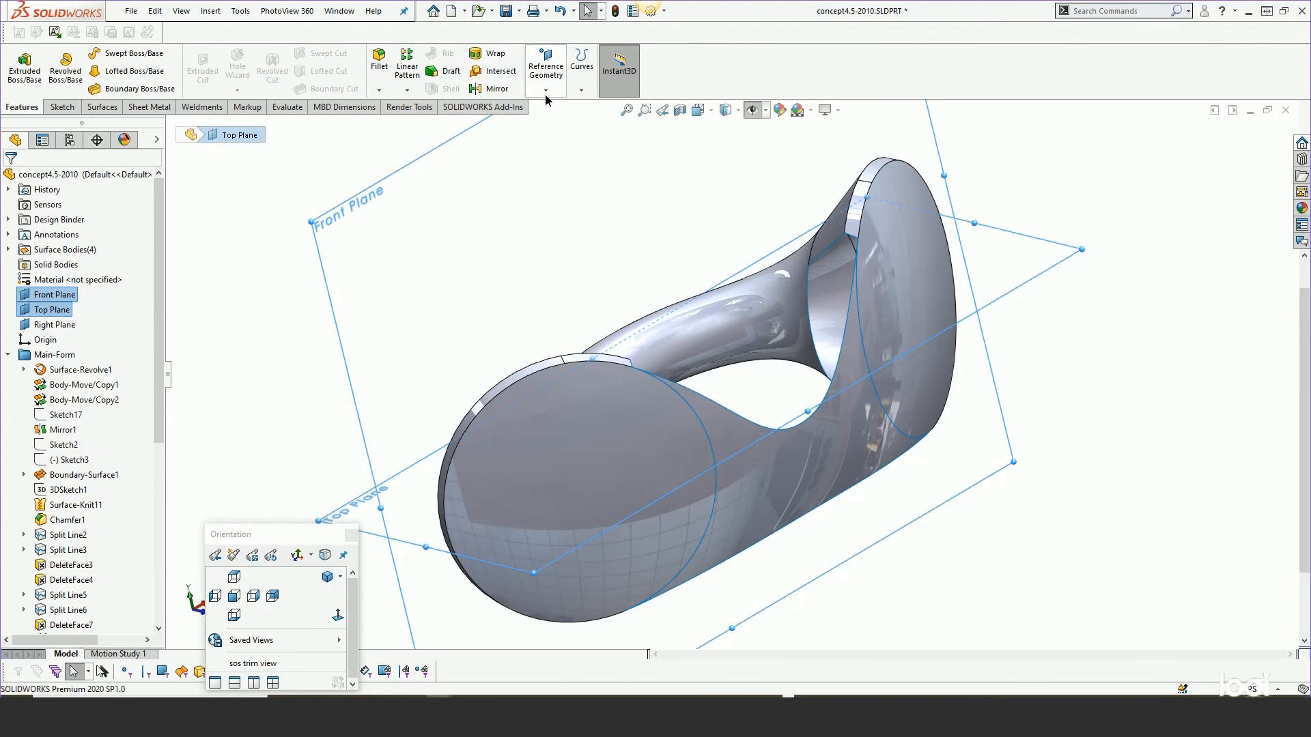
left_click(546, 91)
left_click(553, 121)
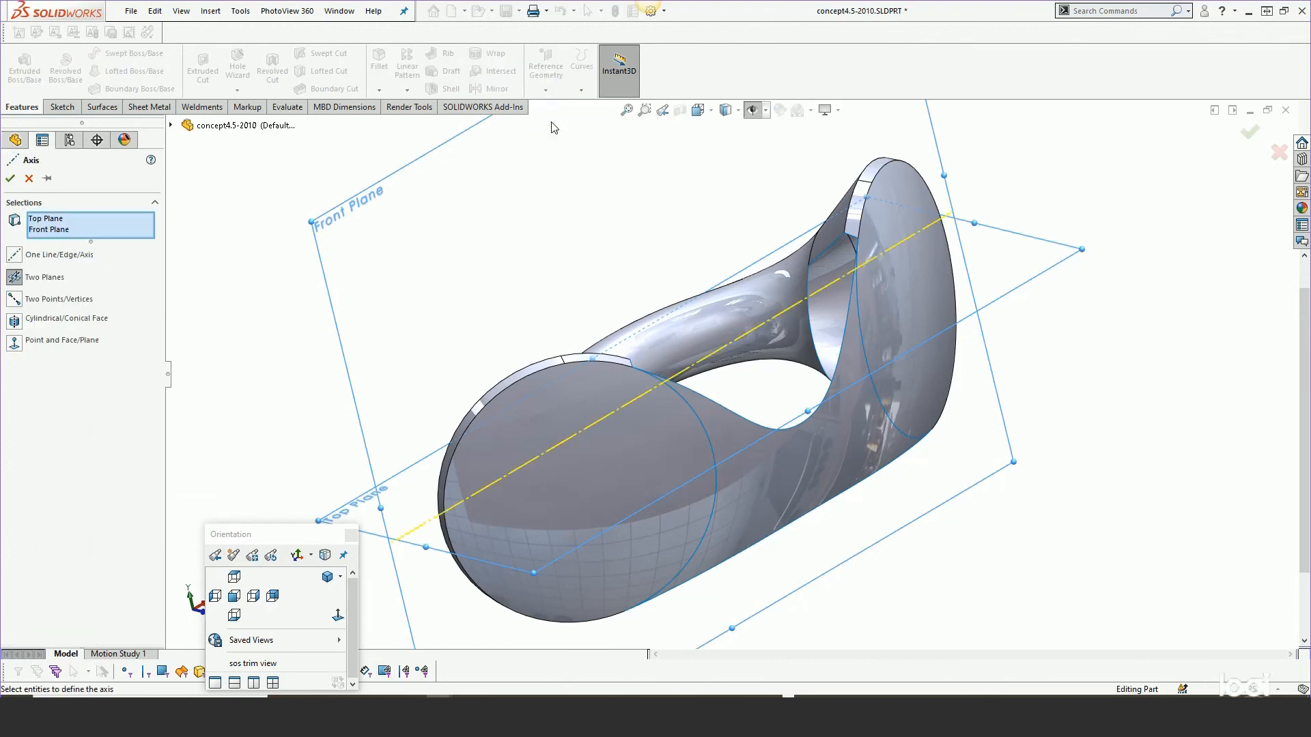
left_click(10, 178)
Edit Boundary-Surface12, set the Sketch24 end constraint to Direction Vector using Axis6, and accept.
left_click_drag(162, 366, 161, 535)
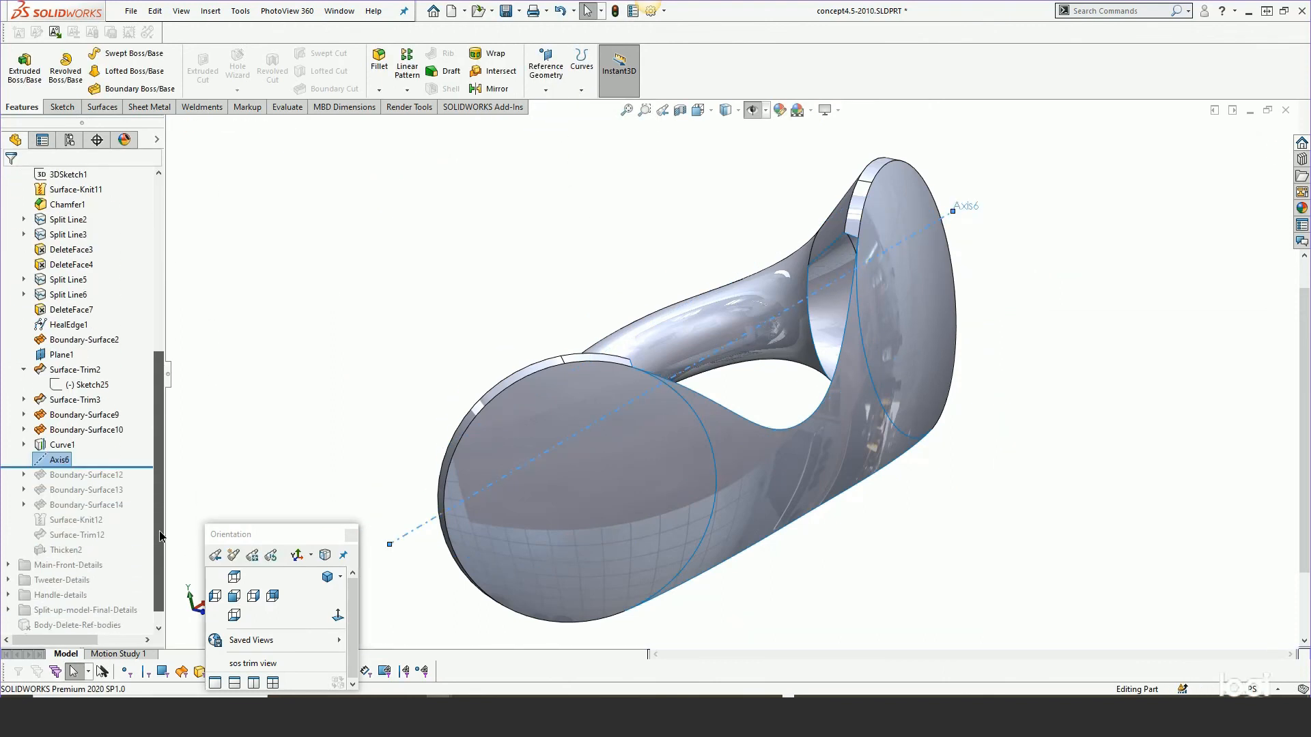
left_click_drag(91, 467, 92, 477)
right_click(87, 474)
left_click(96, 373)
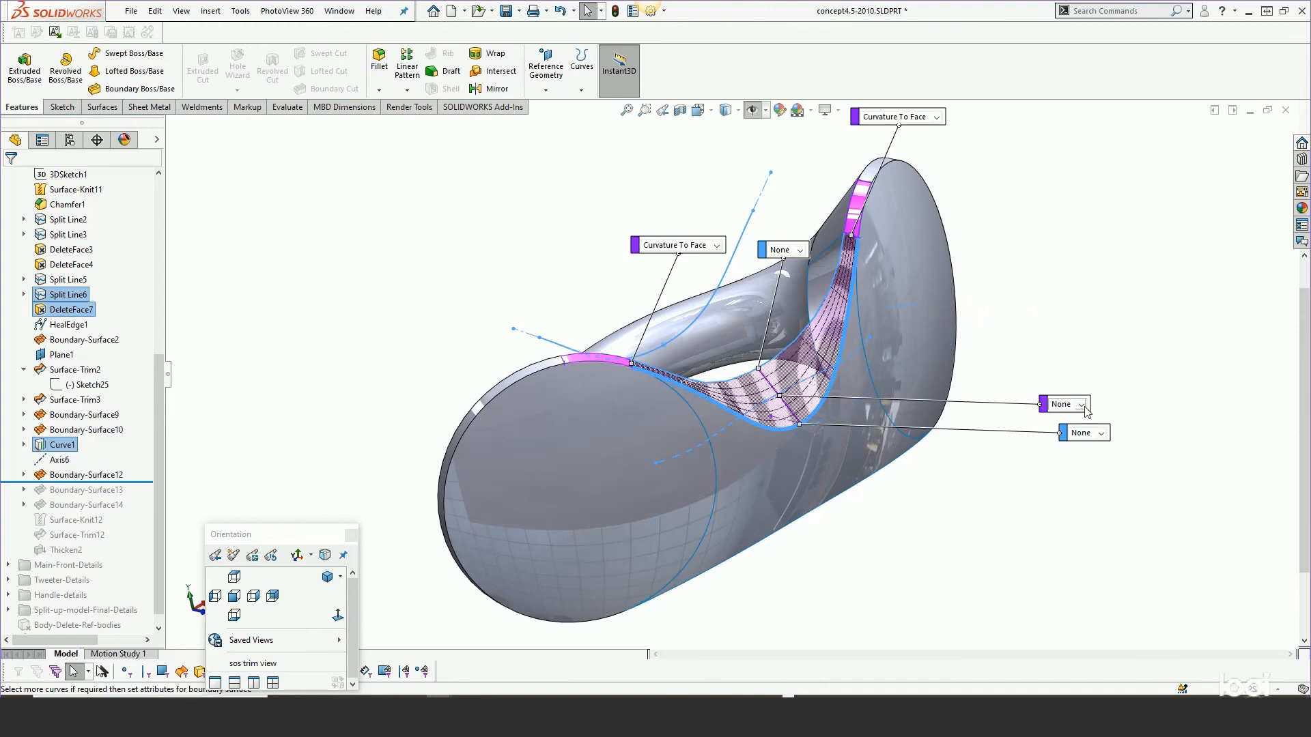
left_click(1081, 405)
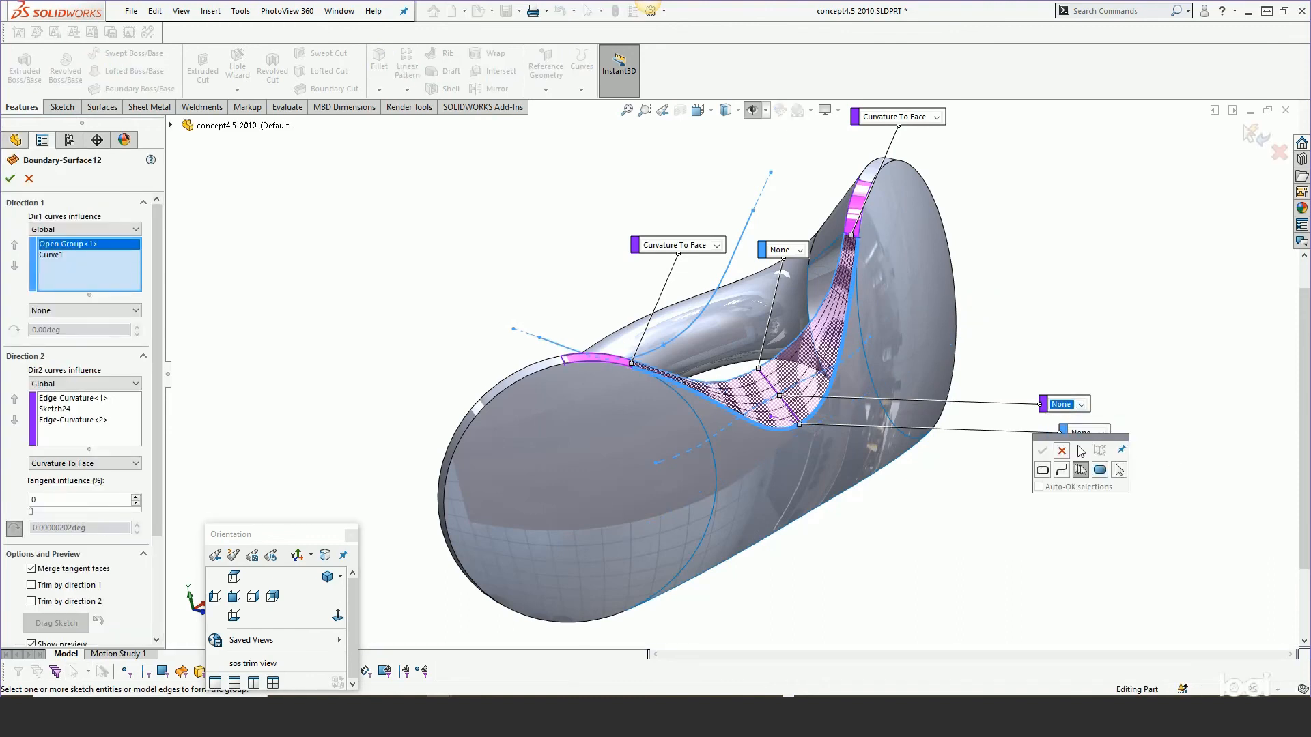
left_click(1061, 453)
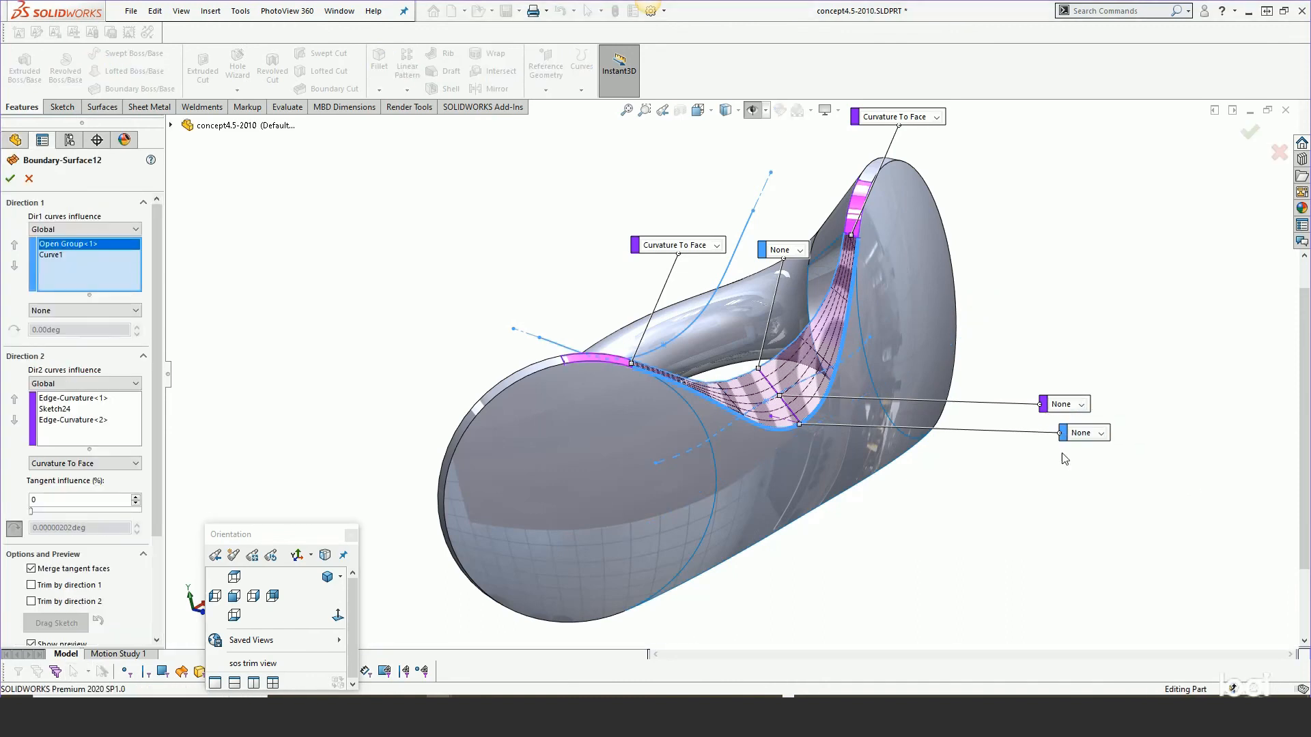
left_click(1081, 405)
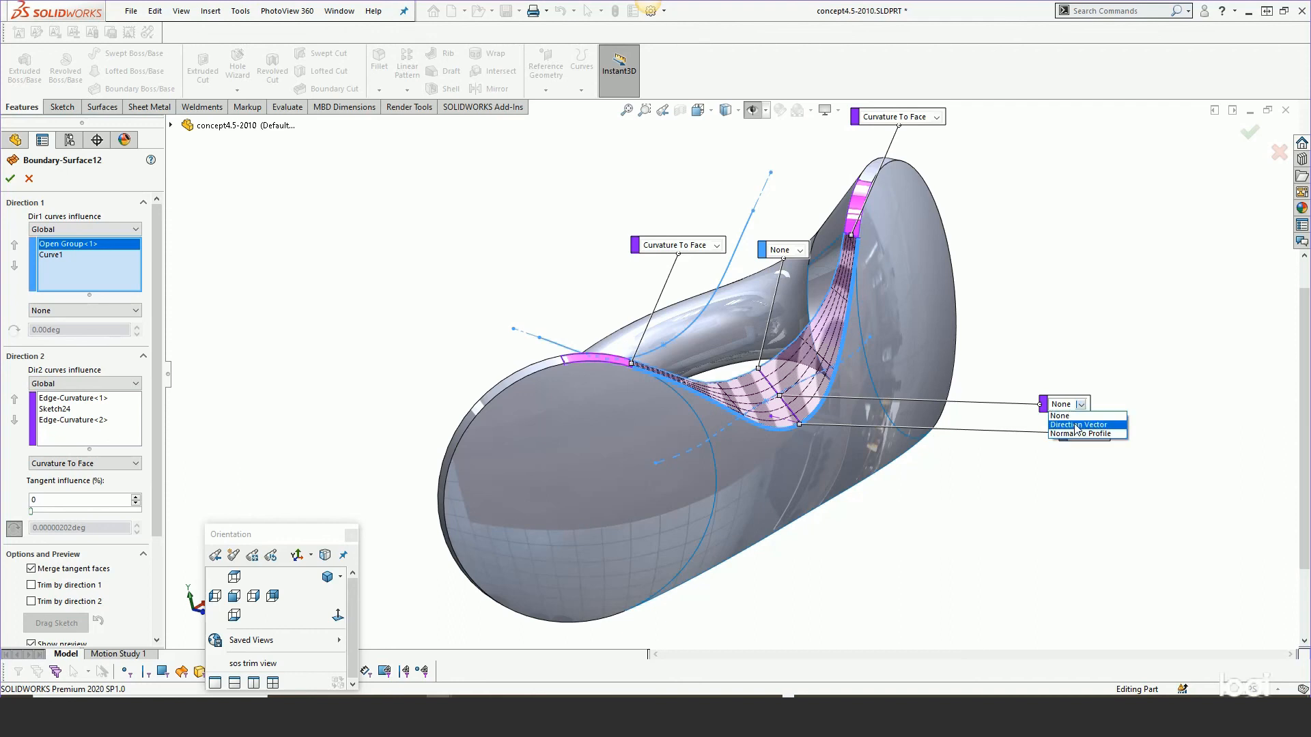
left_click(1076, 428)
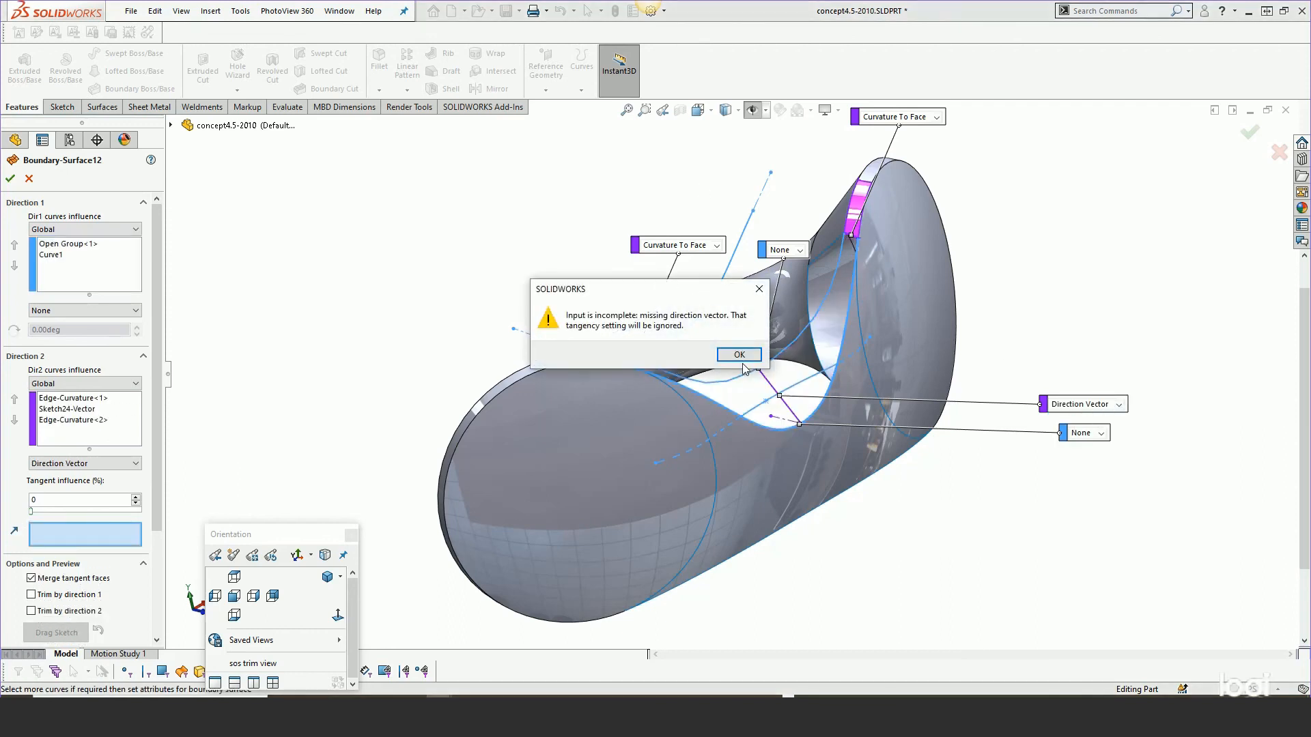
left_click(743, 361)
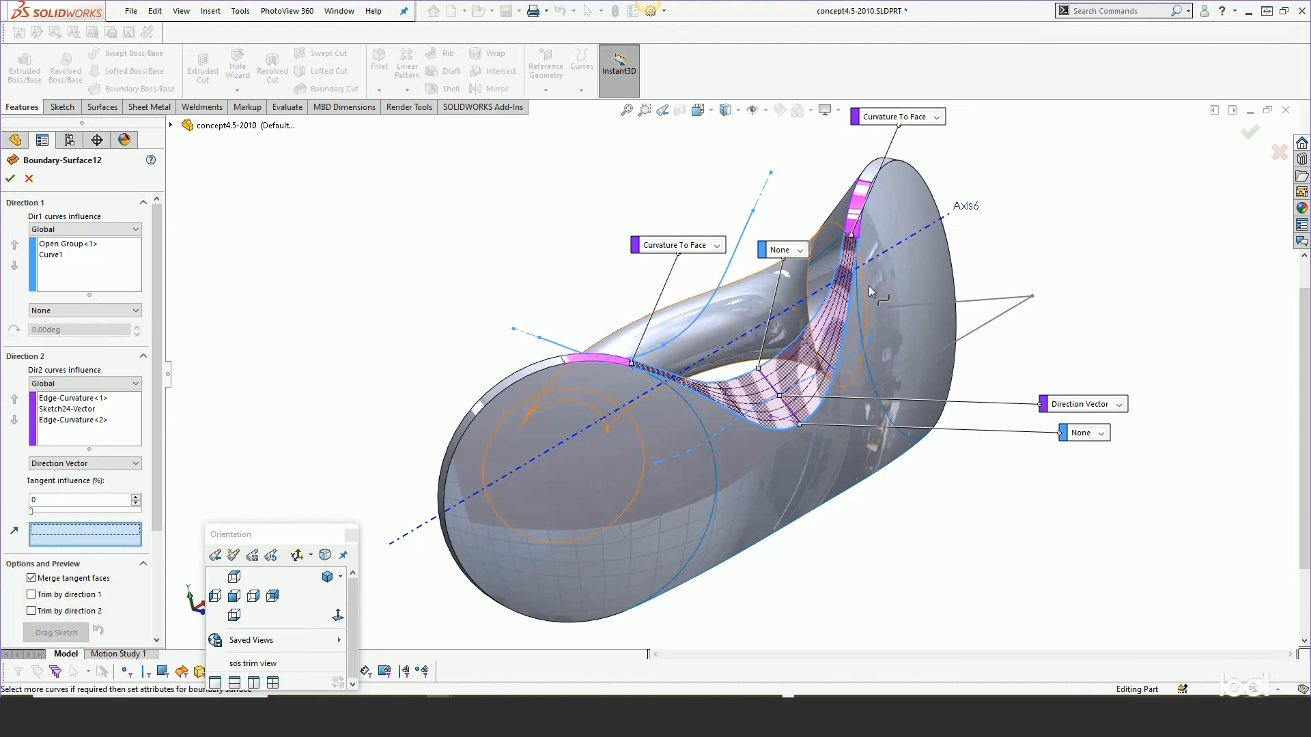
left_click(891, 254)
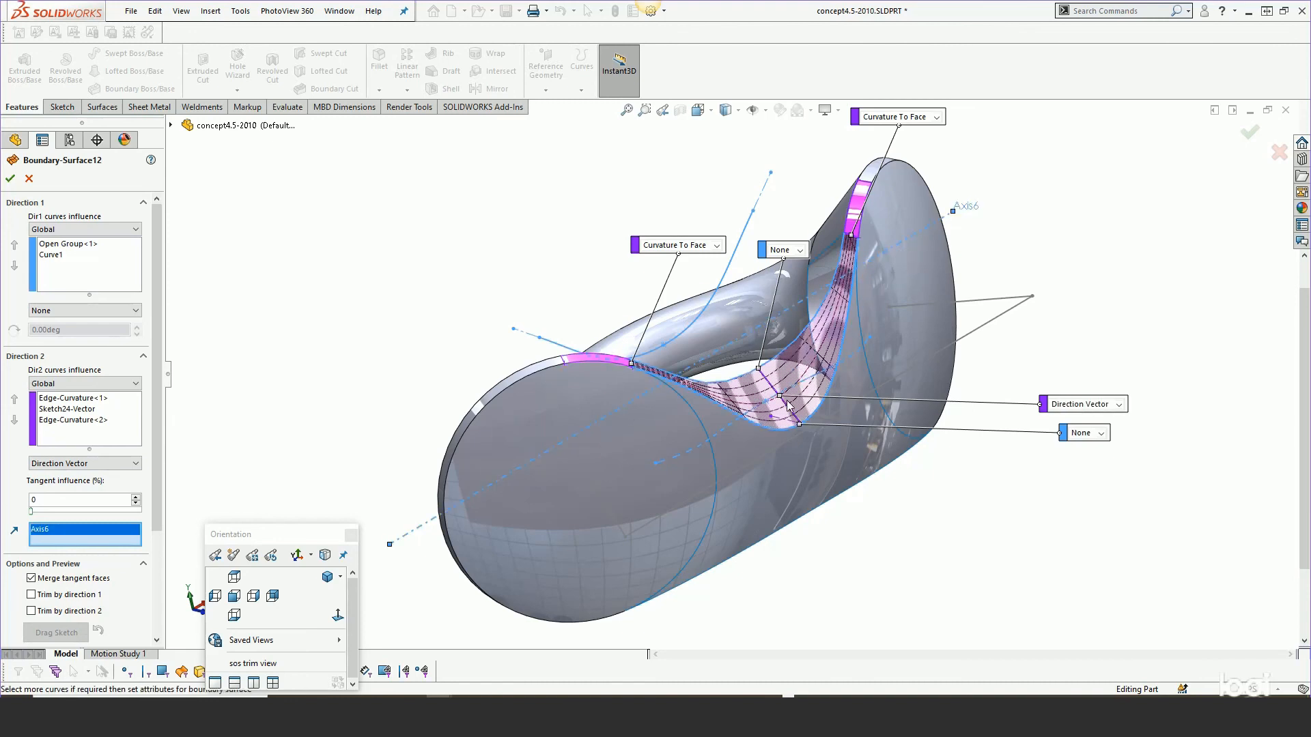
mouse_move(656, 375)
middle_mouse_down()
mouse_move(642, 325)
mouse_move(738, 344)
middle_mouse_up()
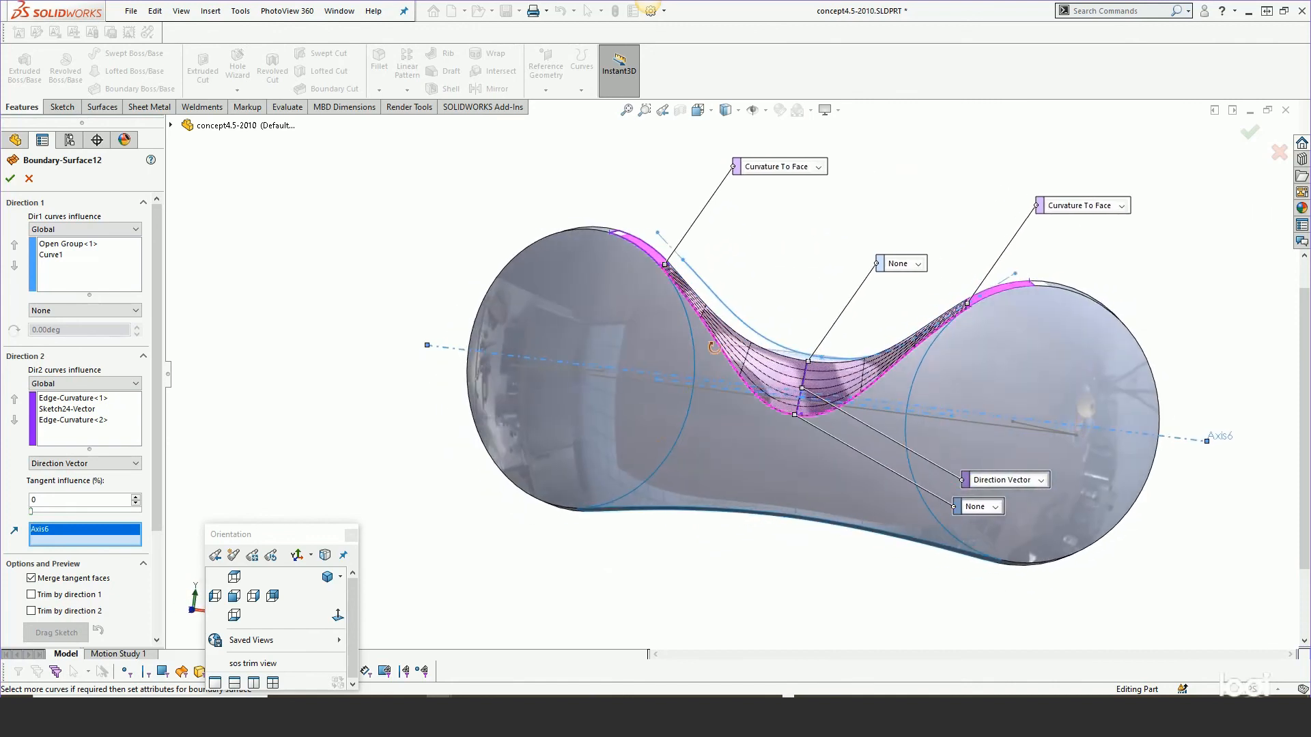
scroll(805, 367, "down", 1)
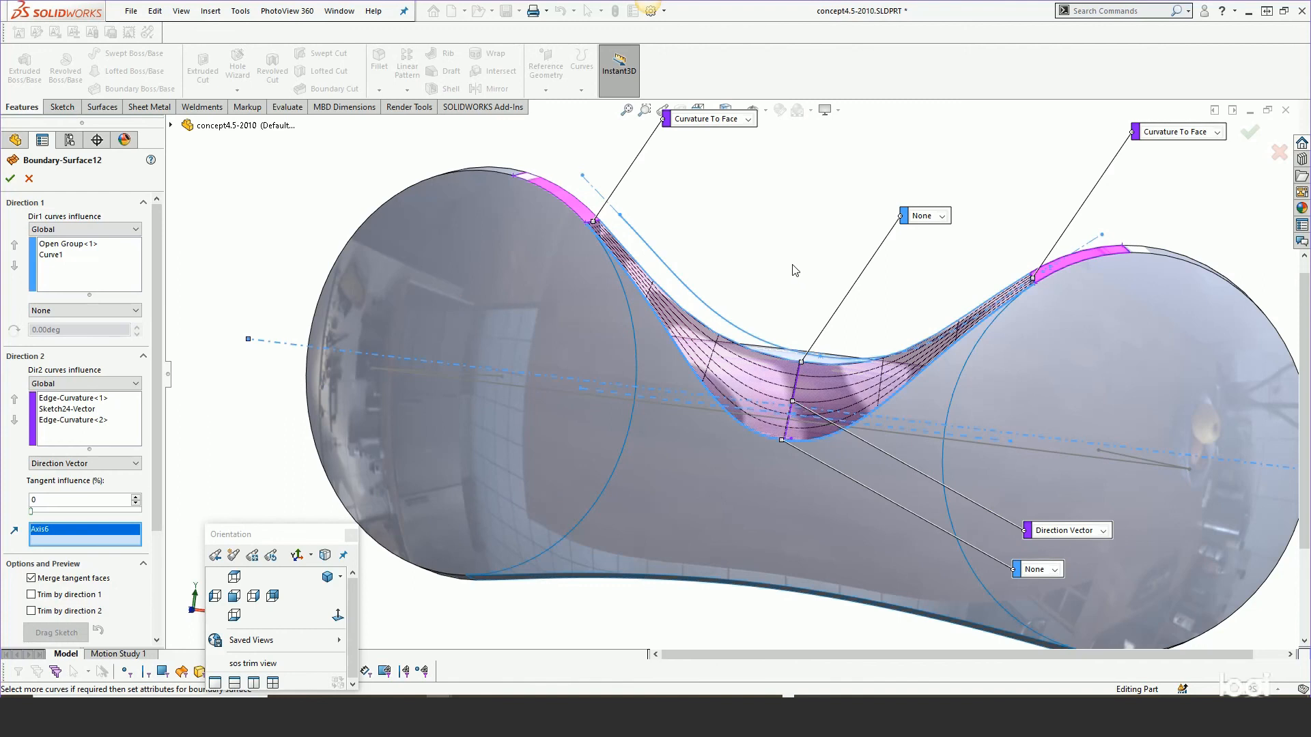
middle_click_drag(789, 267, 778, 357)
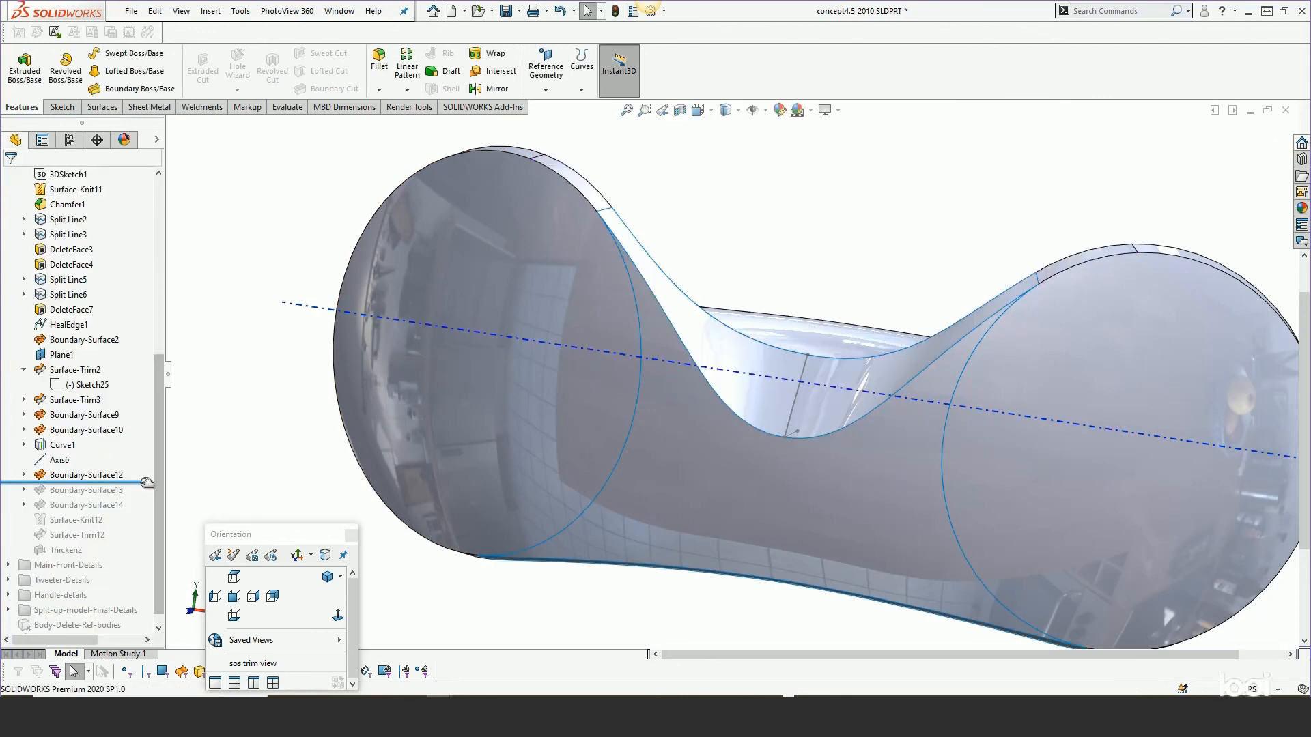
Roll the tree forward past Boundary-Surface13 and Boundary-Surface14, orbiting to inspect the new surfaces.
scroll(631, 463, "up", 2)
mouse_move(632, 463)
middle_mouse_down()
mouse_move(544, 636)
mouse_move(615, 474)
middle_mouse_up()
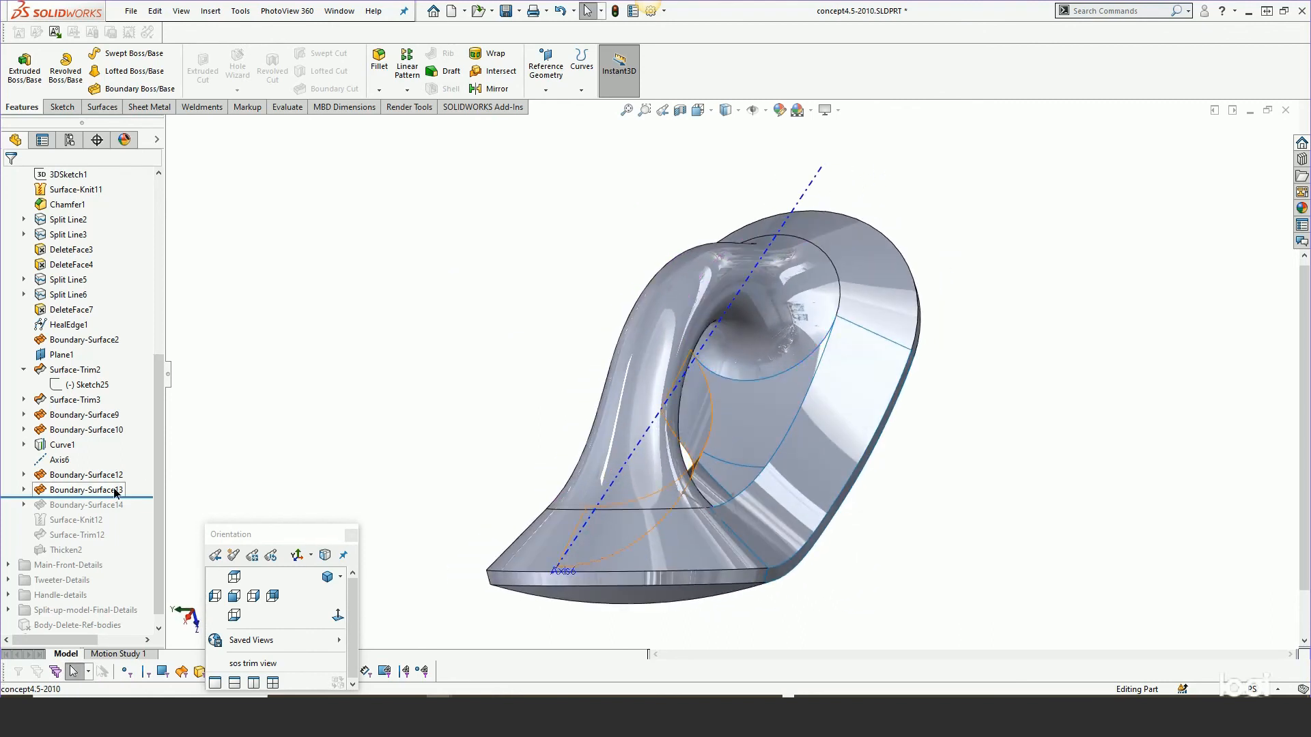
left_click(87, 490)
middle_click_drag(489, 483, 459, 504)
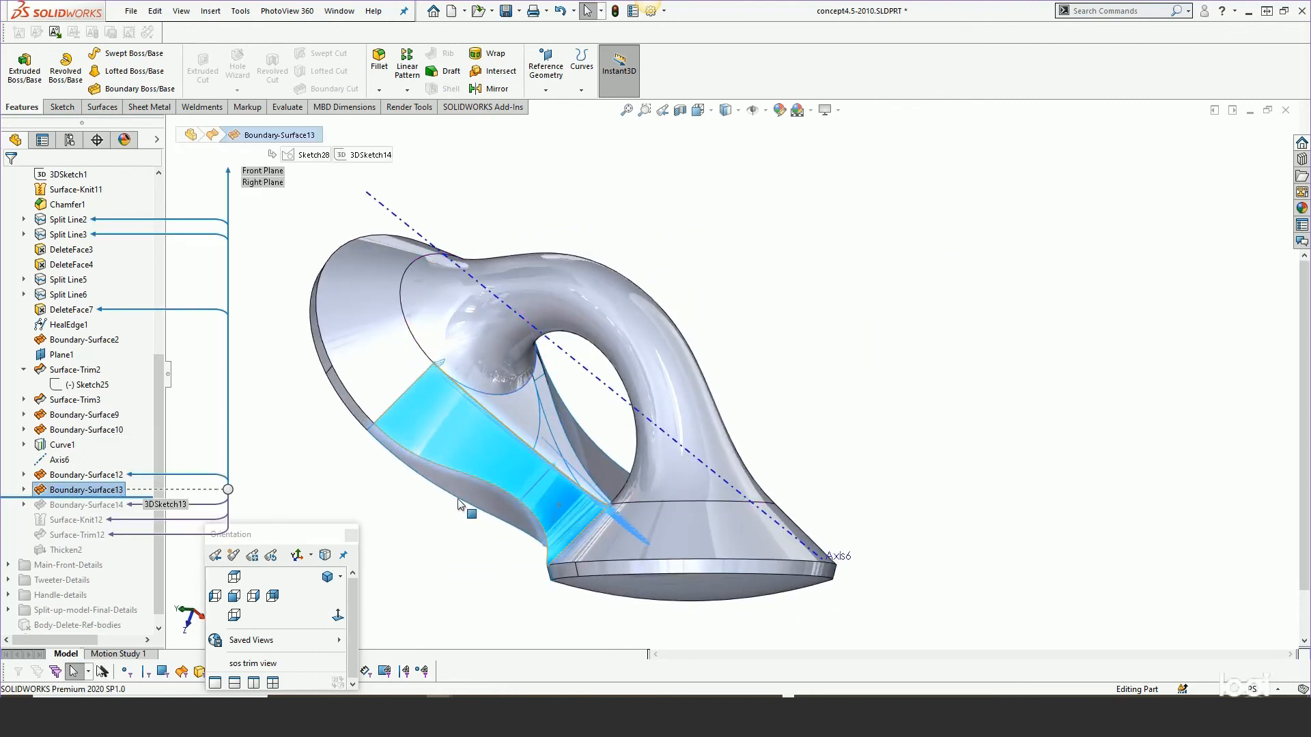
left_click_drag(134, 494, 134, 506)
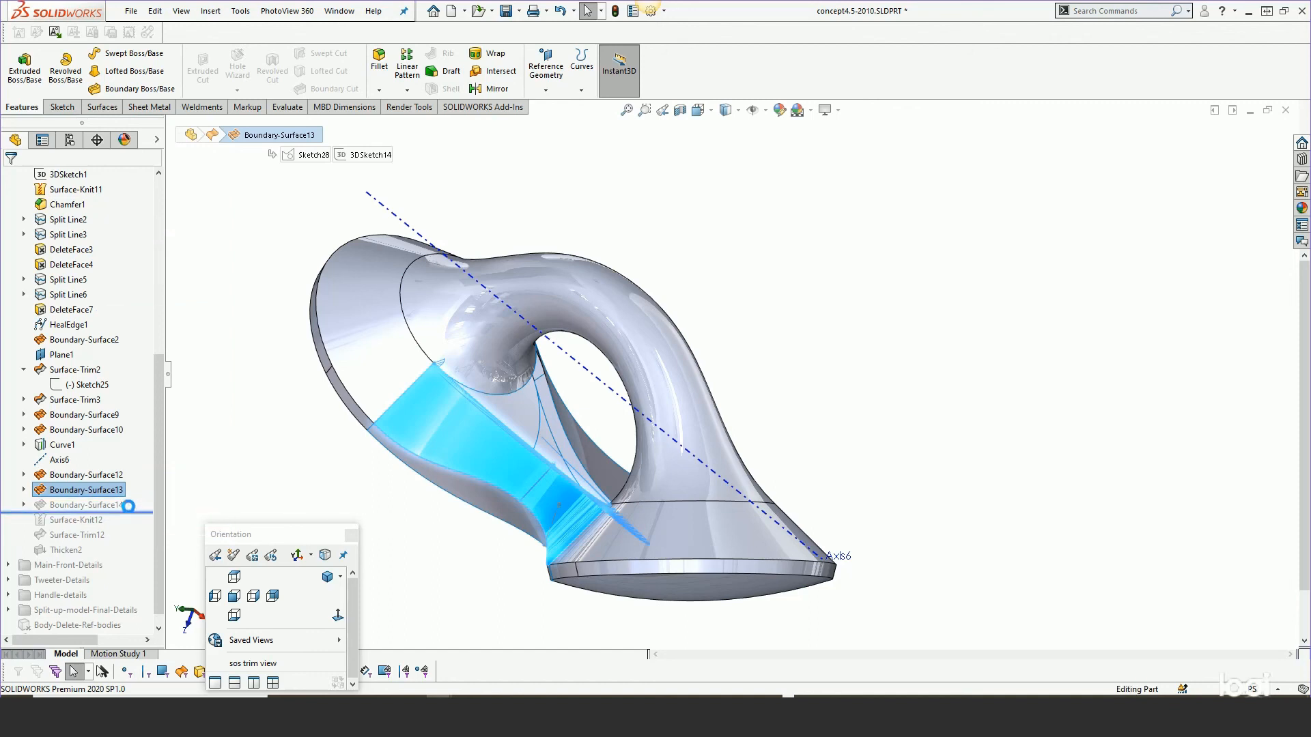
middle_click_drag(571, 503, 444, 504)
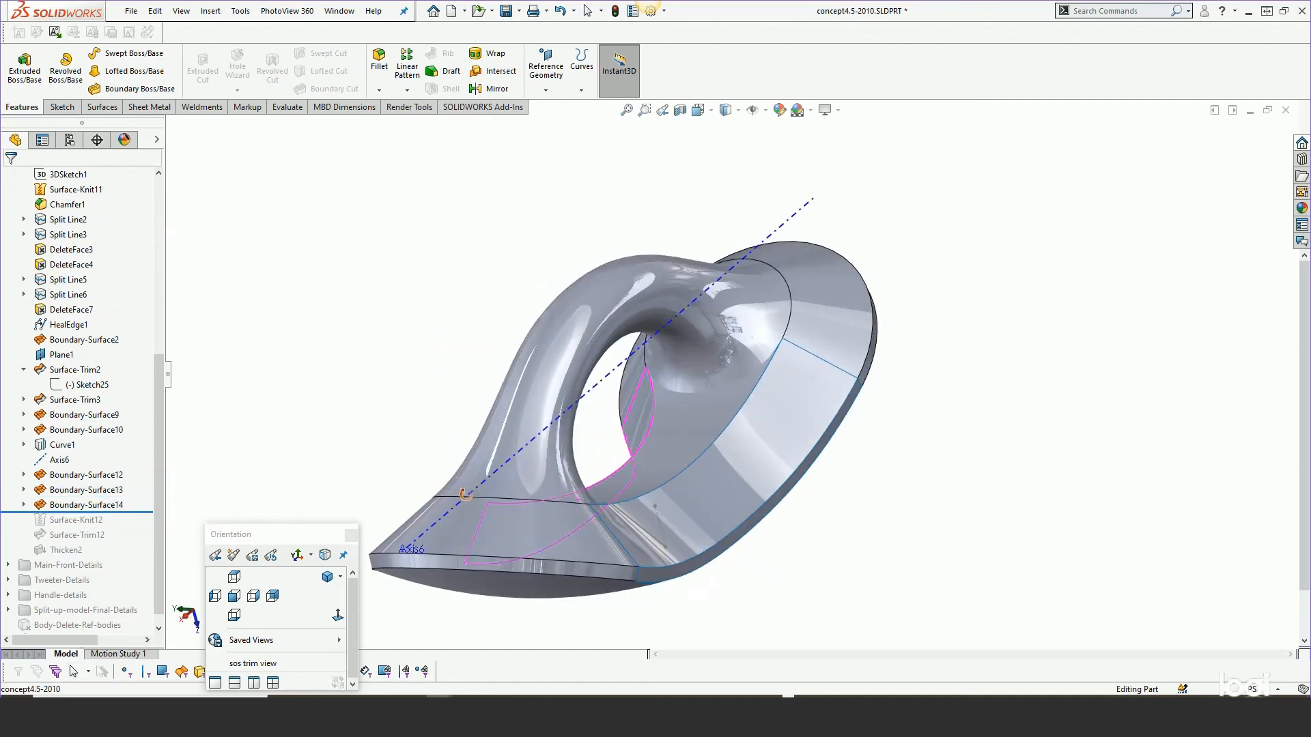
Edit Boundary-Surface14 and delete Open Group<1> from its Direction 1 curves.
left_click(114, 505)
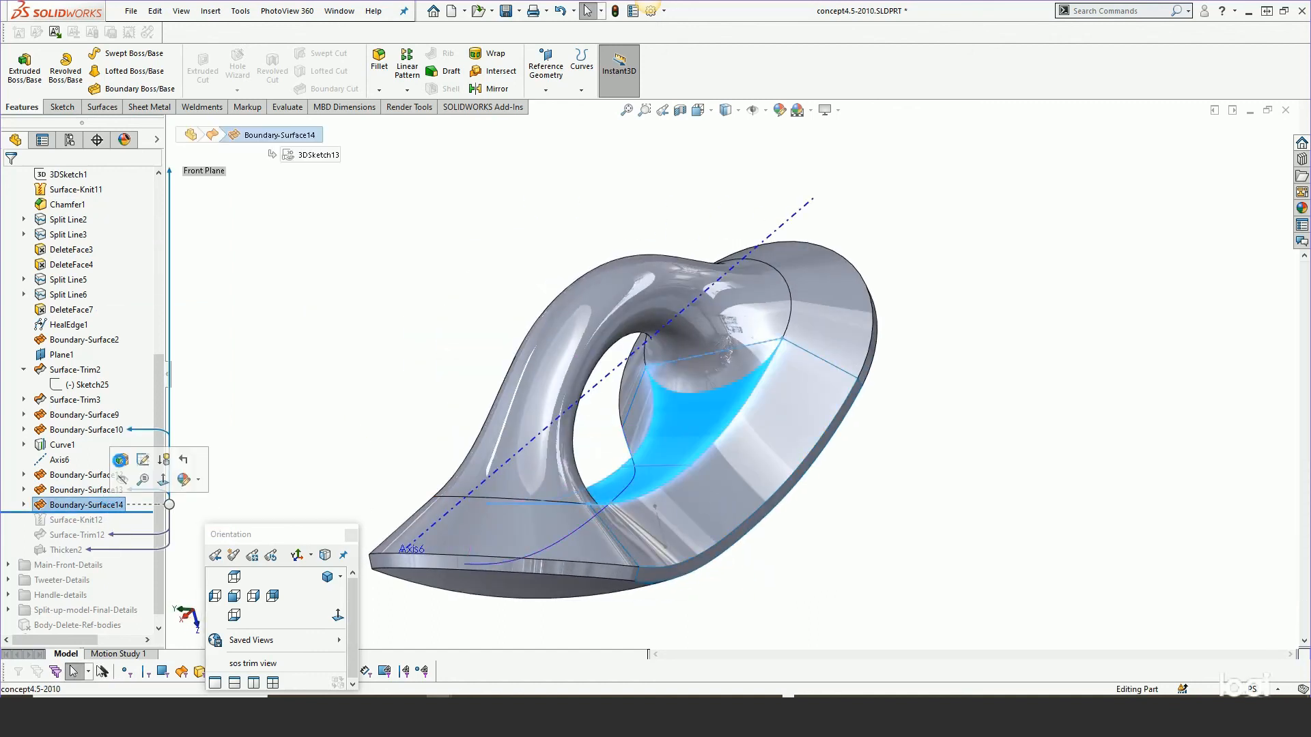
left_click(143, 460)
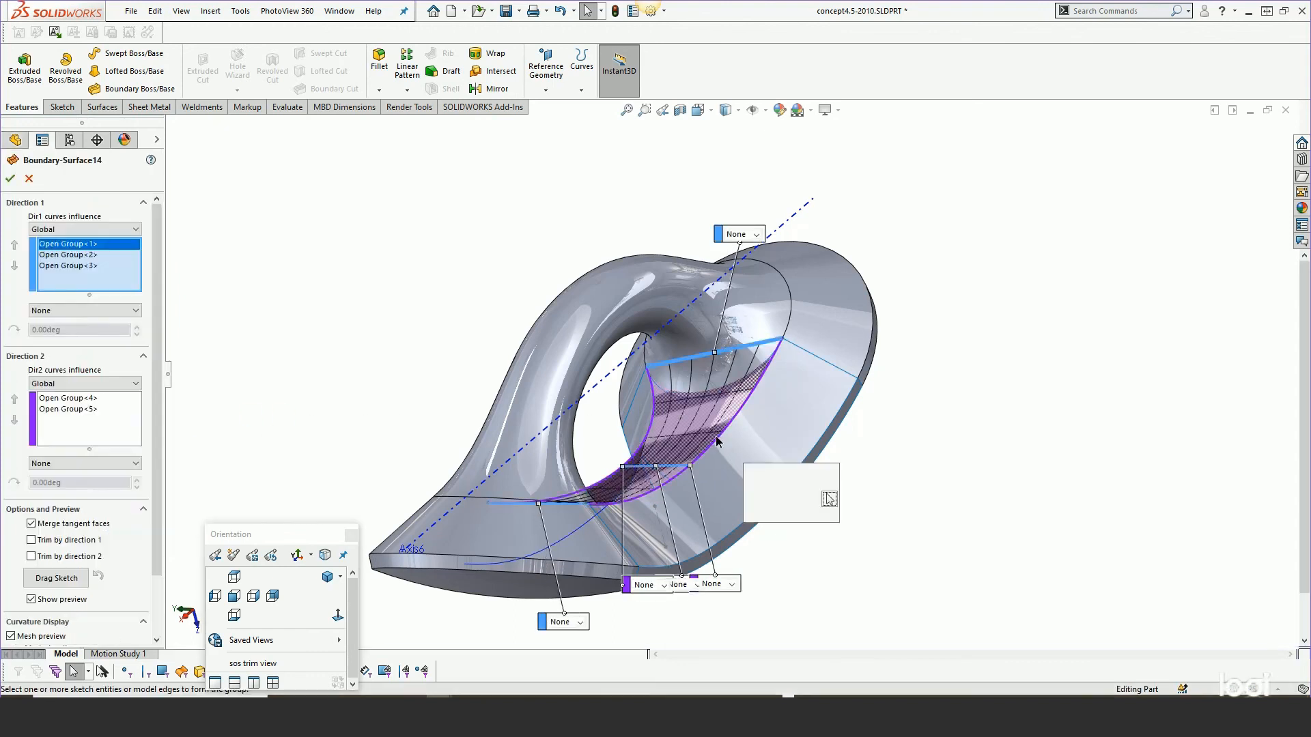
middle_click_drag(717, 441, 975, 387)
scroll(976, 386, "down", 2)
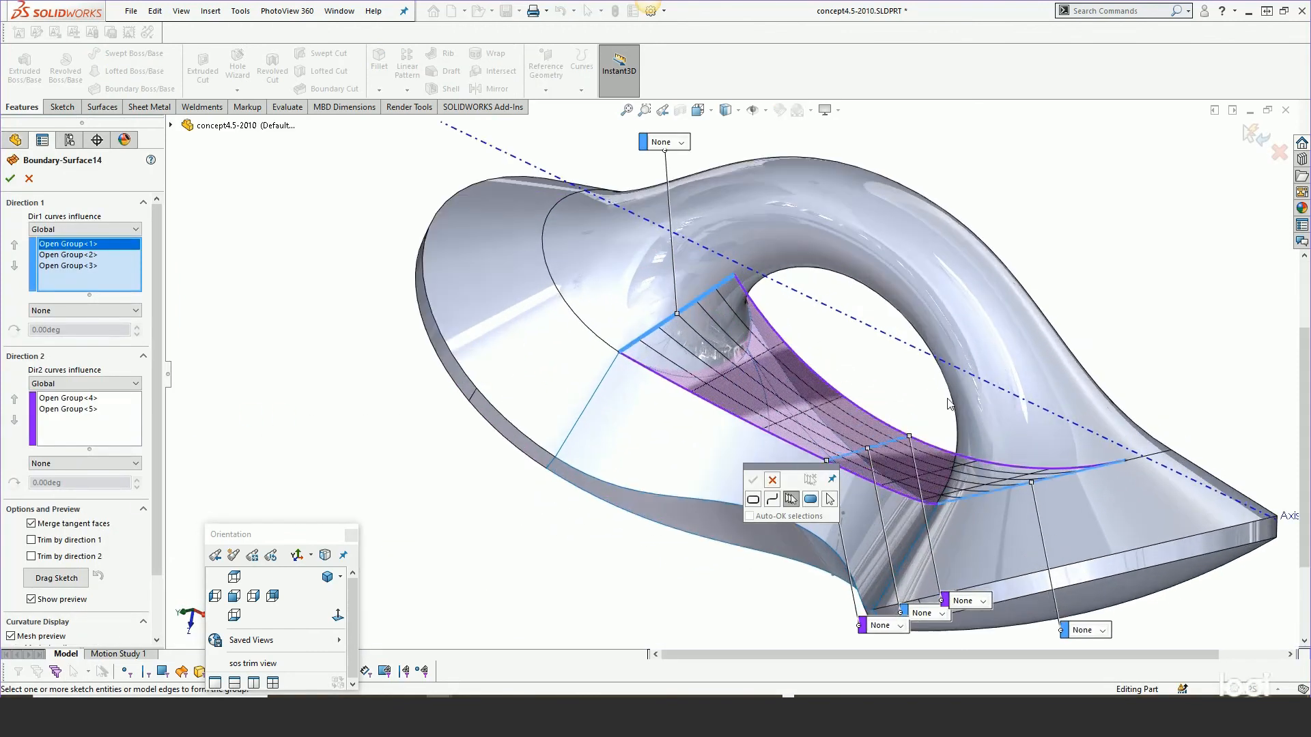
left_click(772, 480)
scroll(956, 404, "down", 2)
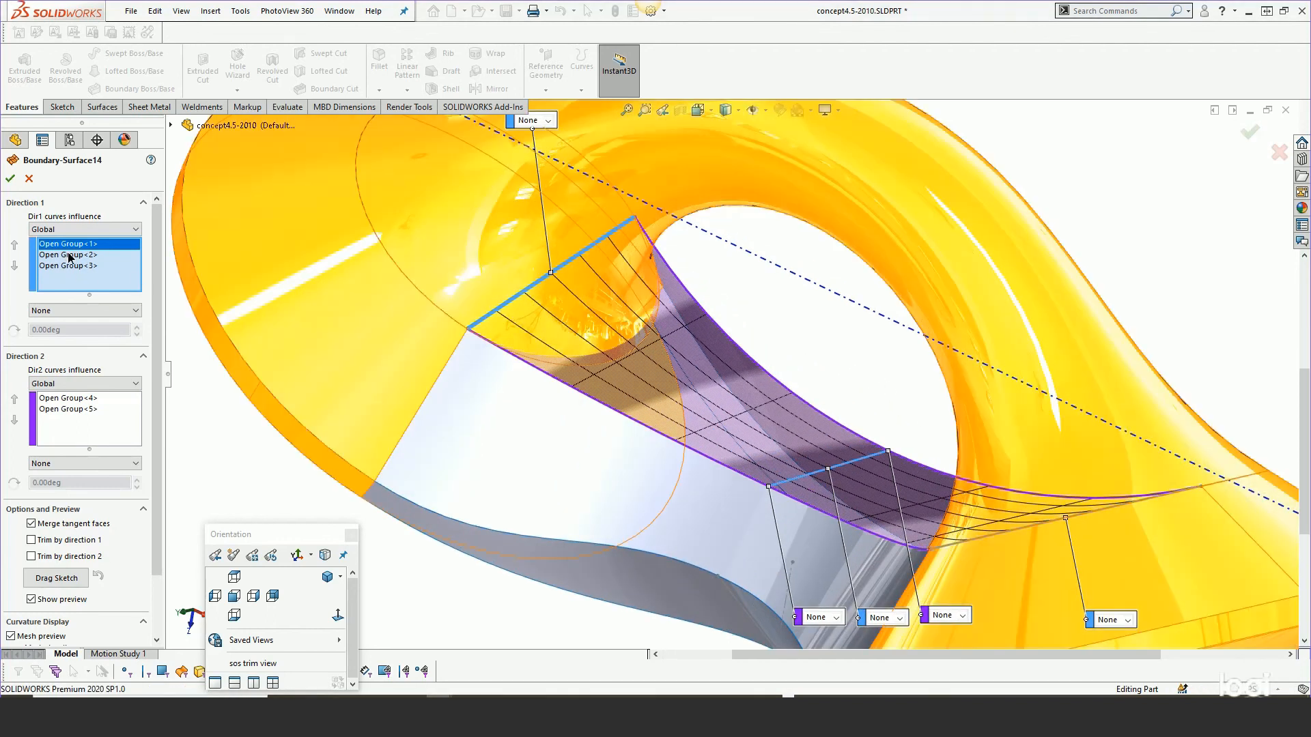
left_click(69, 257)
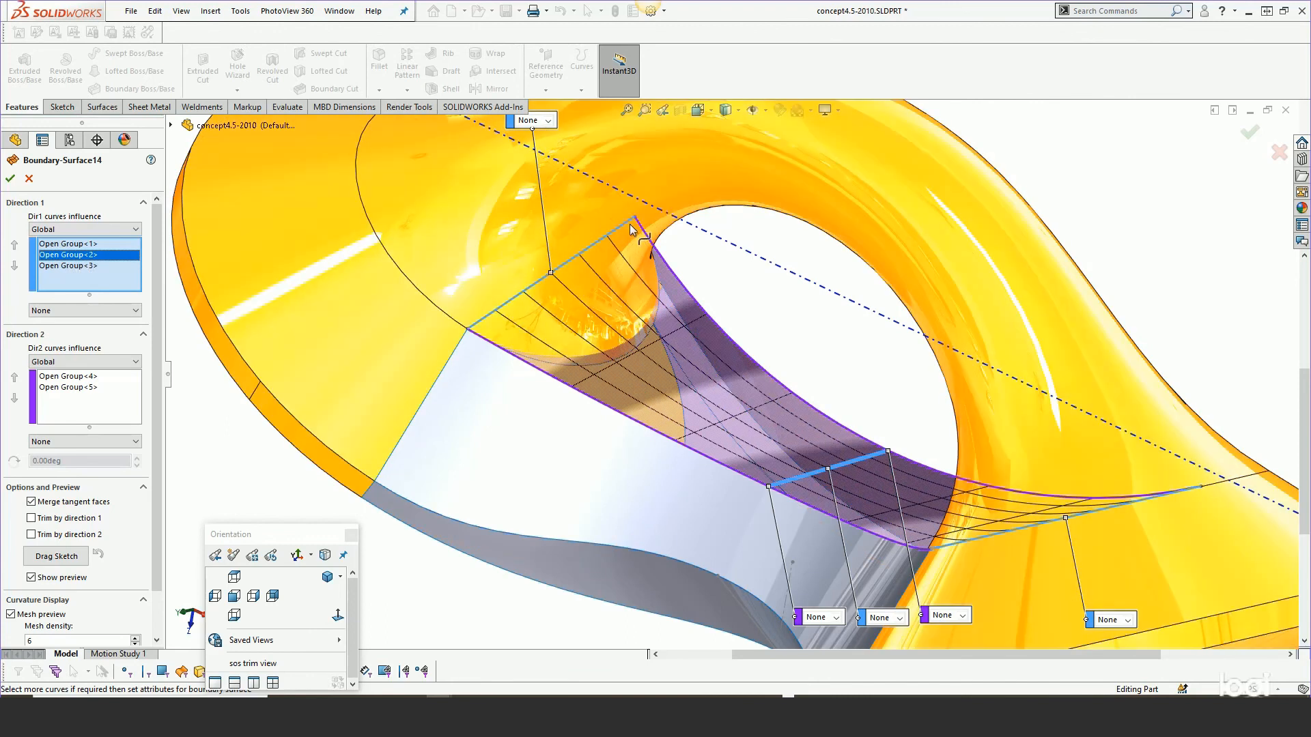
left_click(66, 246)
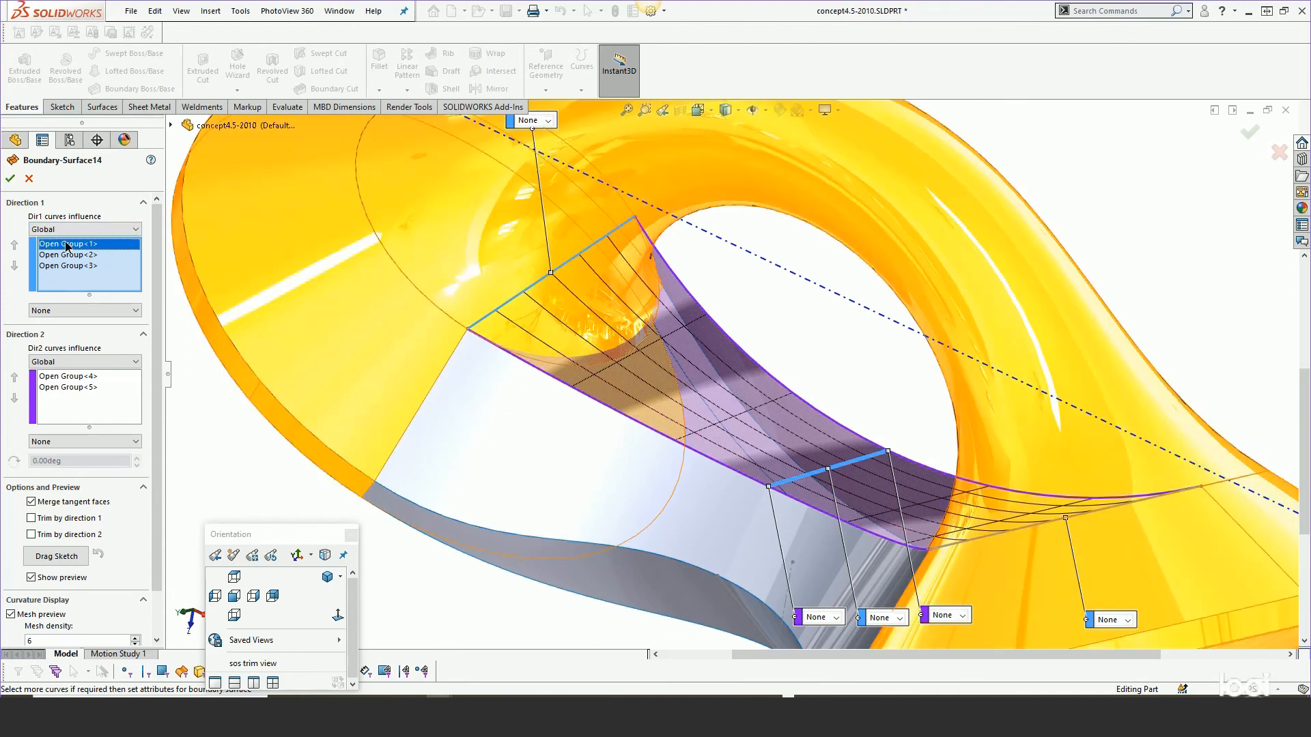
right_click(68, 244)
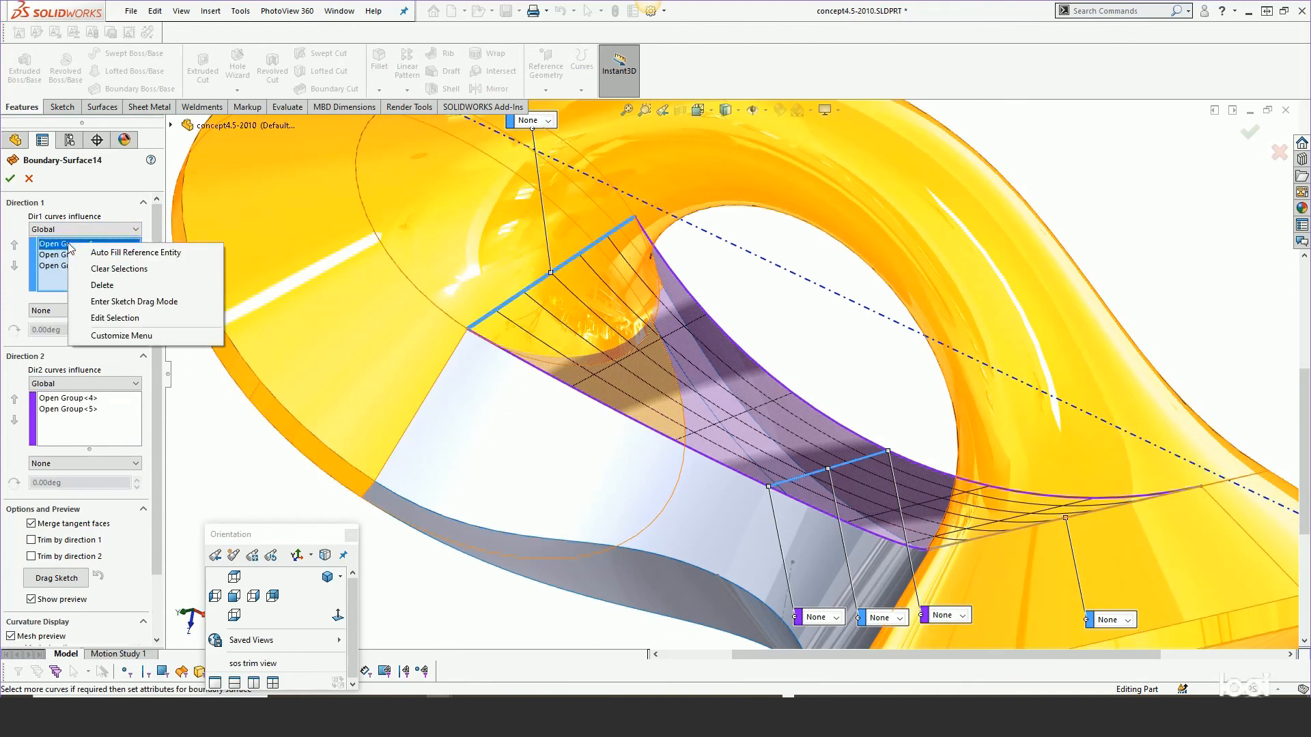
left_click(99, 286)
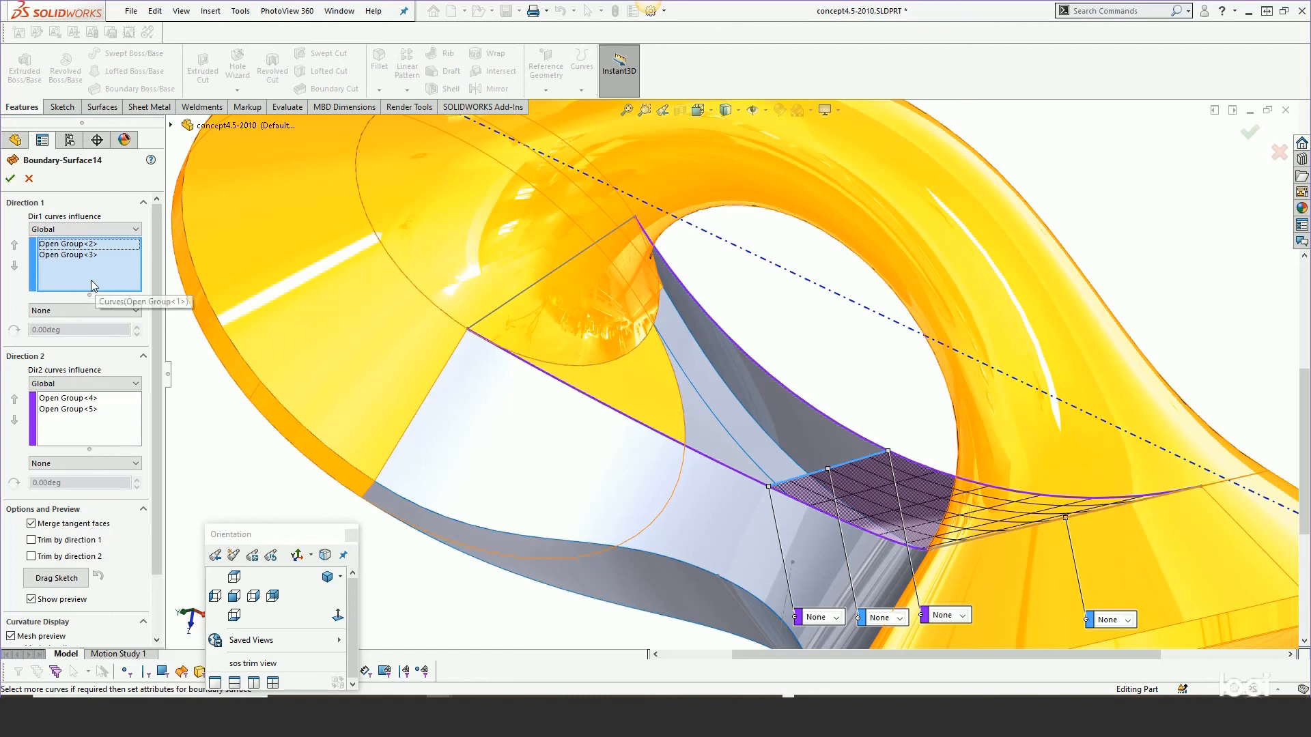
Delete Open Group<3> from the Direction 1 curves, preview the single-curve surface, and cancel the edit.
left_click(64, 256)
right_click(64, 256)
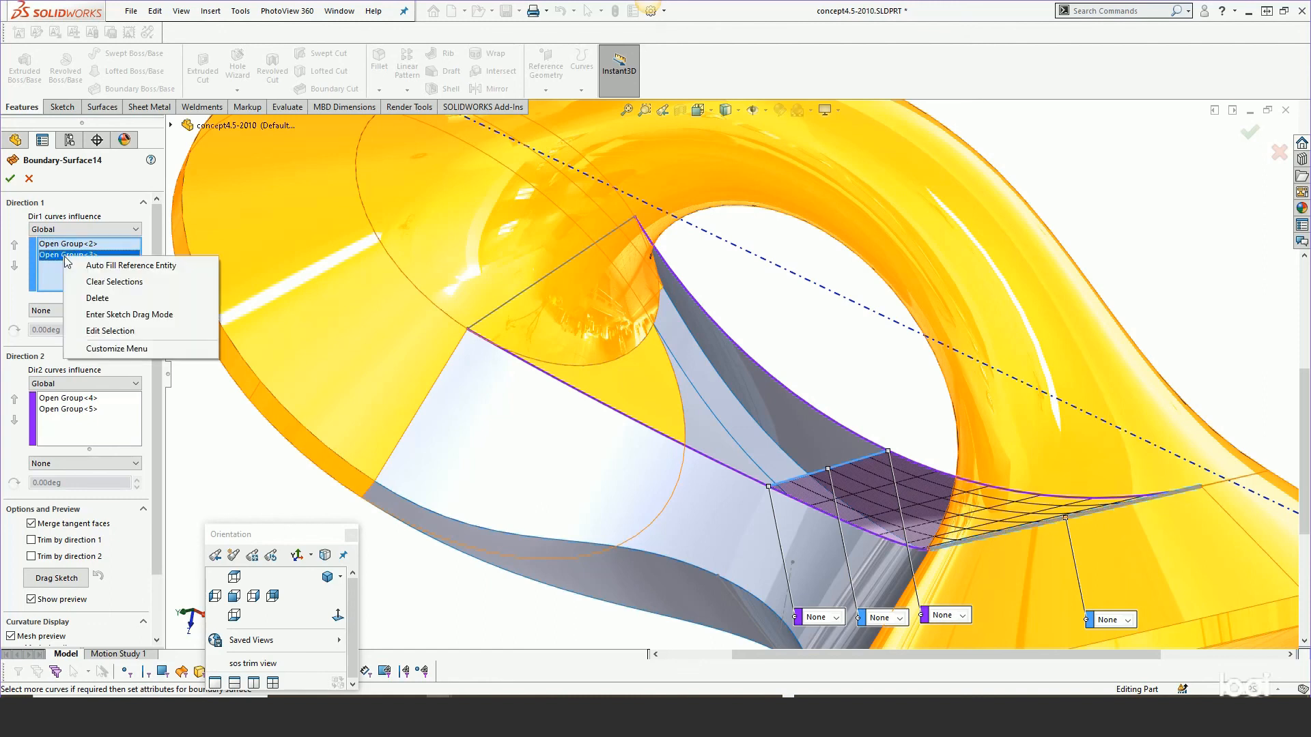
left_click(87, 297)
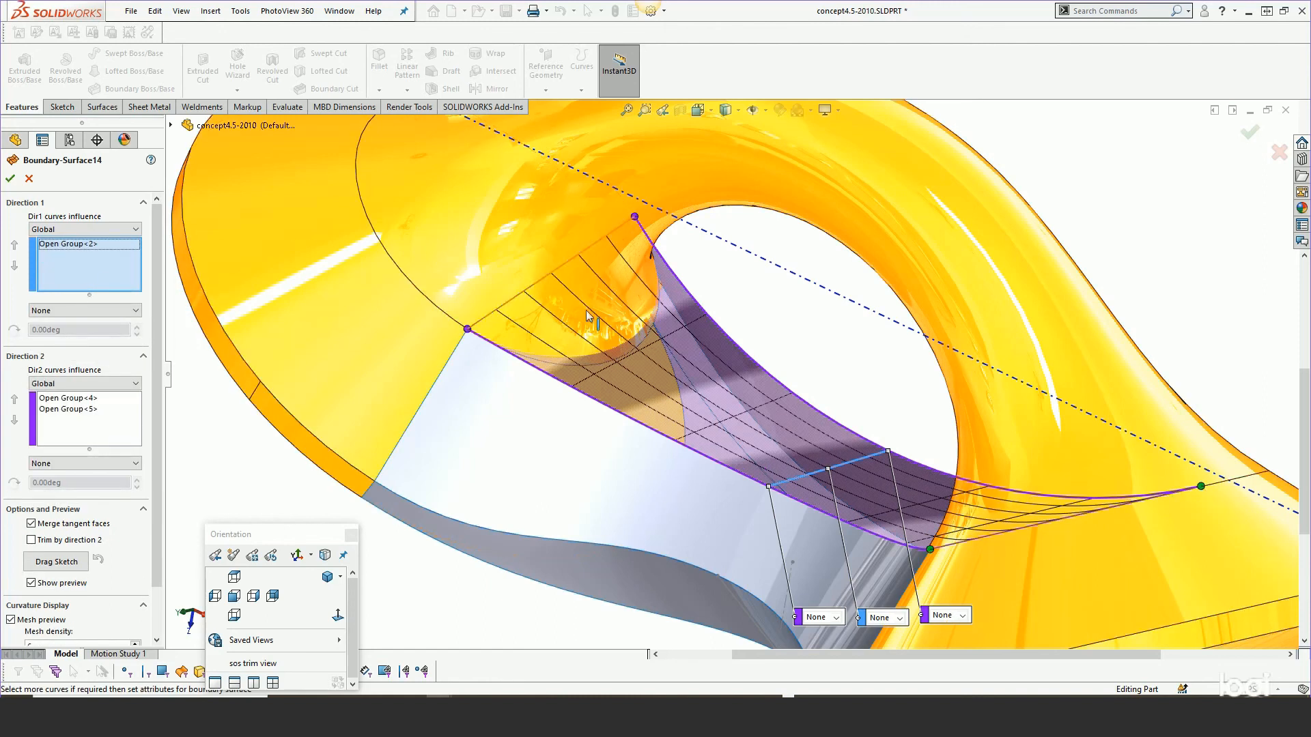
middle_click_drag(698, 417, 701, 435)
scroll(701, 435, "up", 1)
scroll(701, 435, "up", 1)
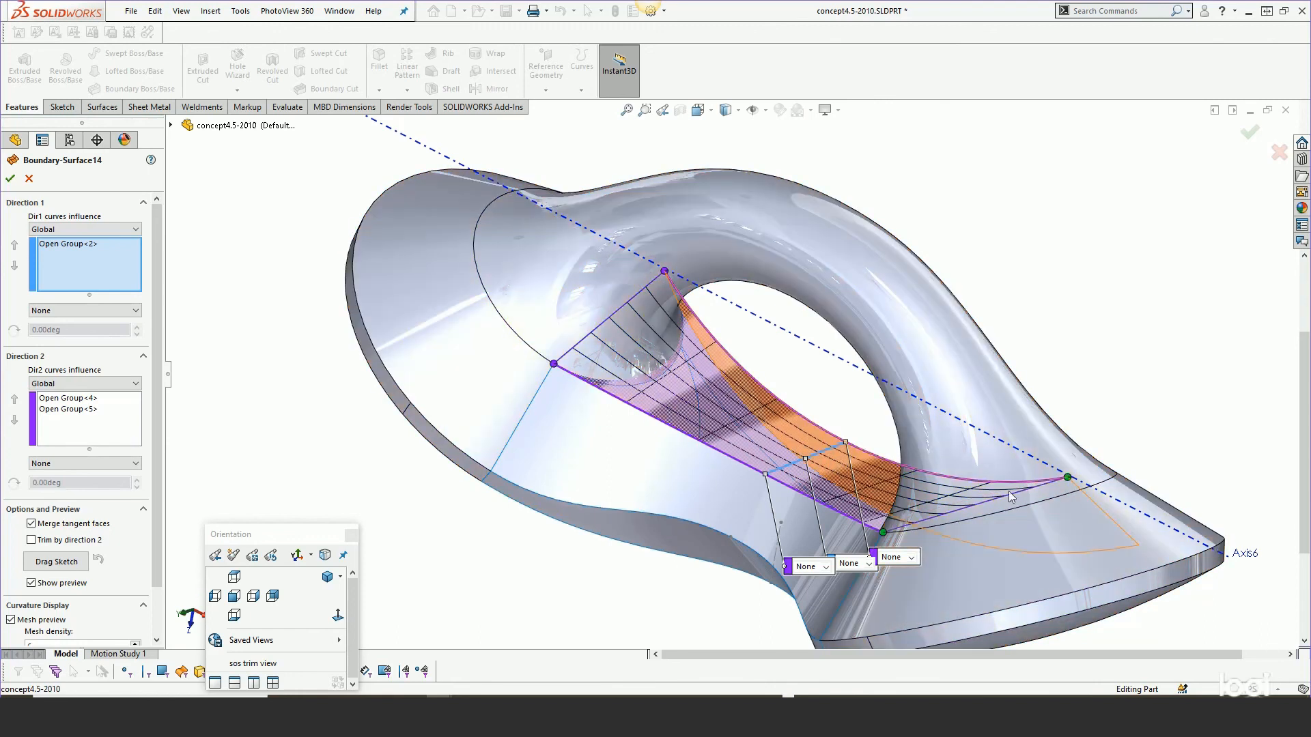
middle_click_drag(837, 446, 839, 431)
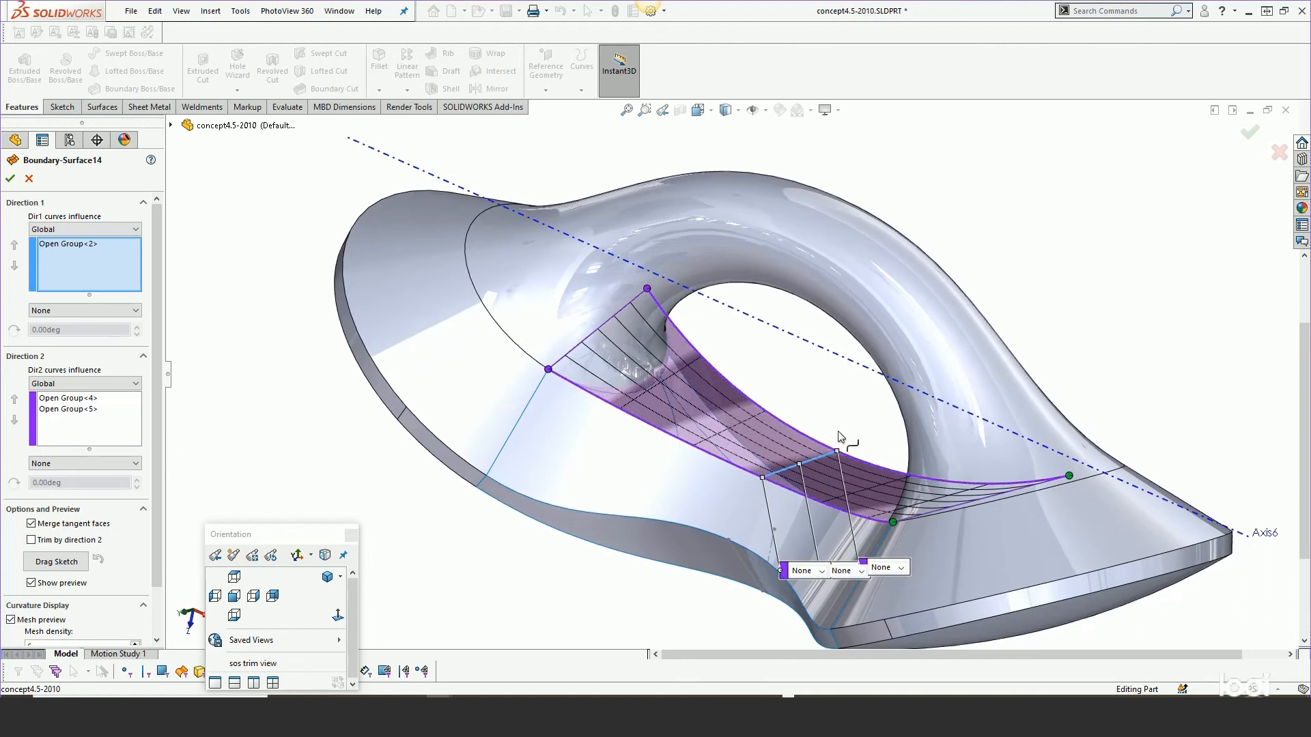
left_click(28, 180)
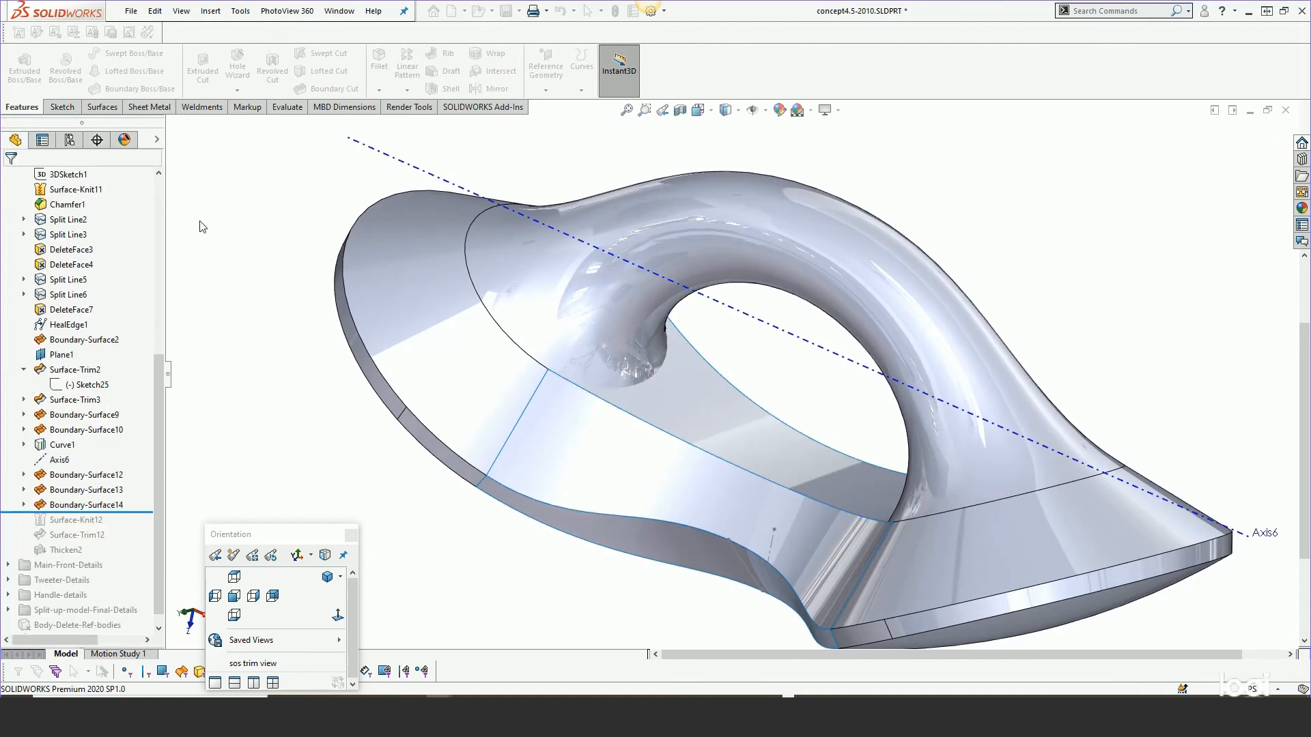
Roll the tree forward past Surface-Knit12, Surface-Trim12 and Thicken2 to the end of the feature history.
left_click_drag(136, 513, 137, 527)
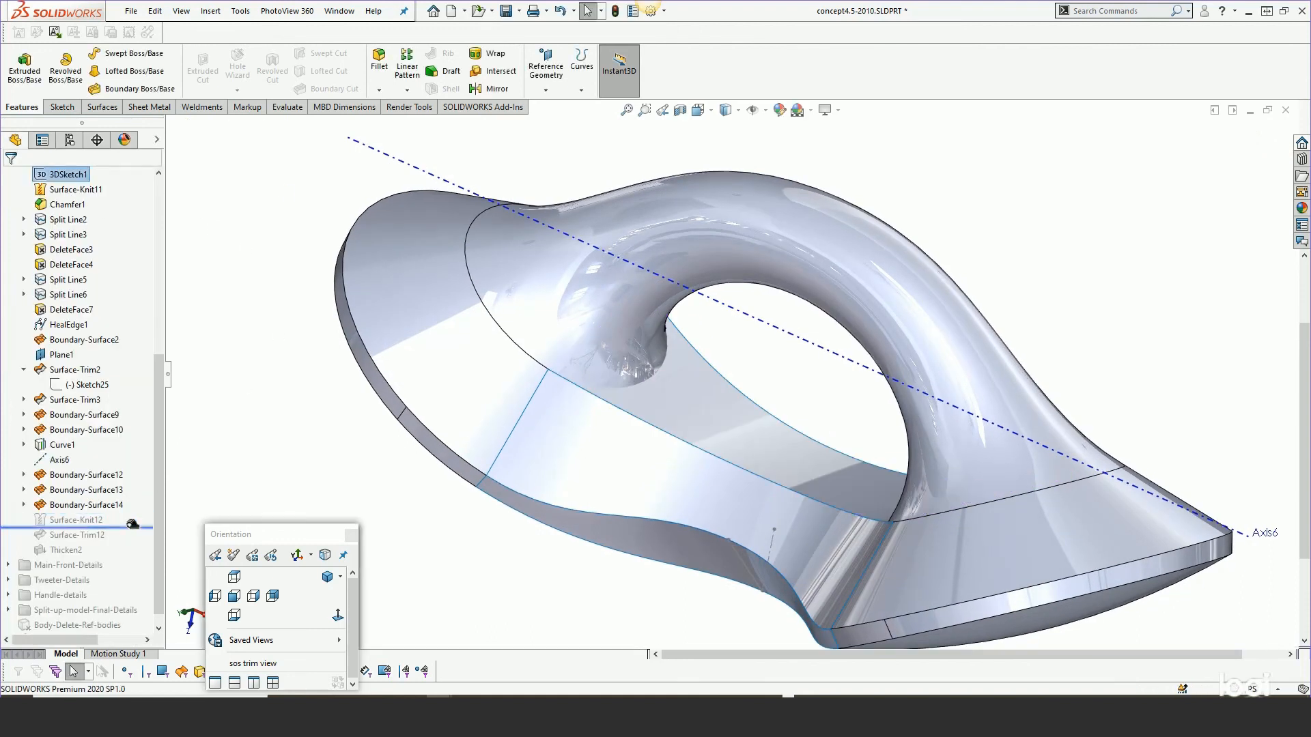
left_click(75, 521)
left_click(108, 544)
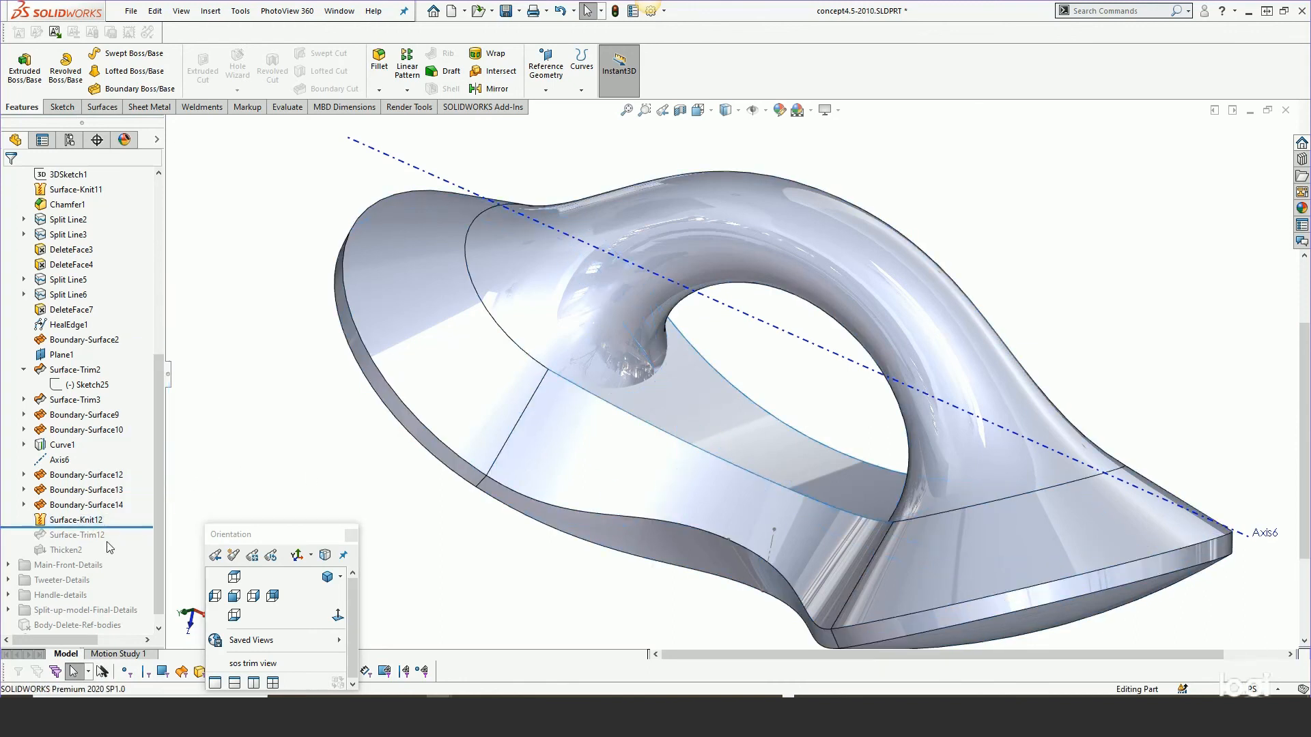
left_click_drag(125, 527, 116, 543)
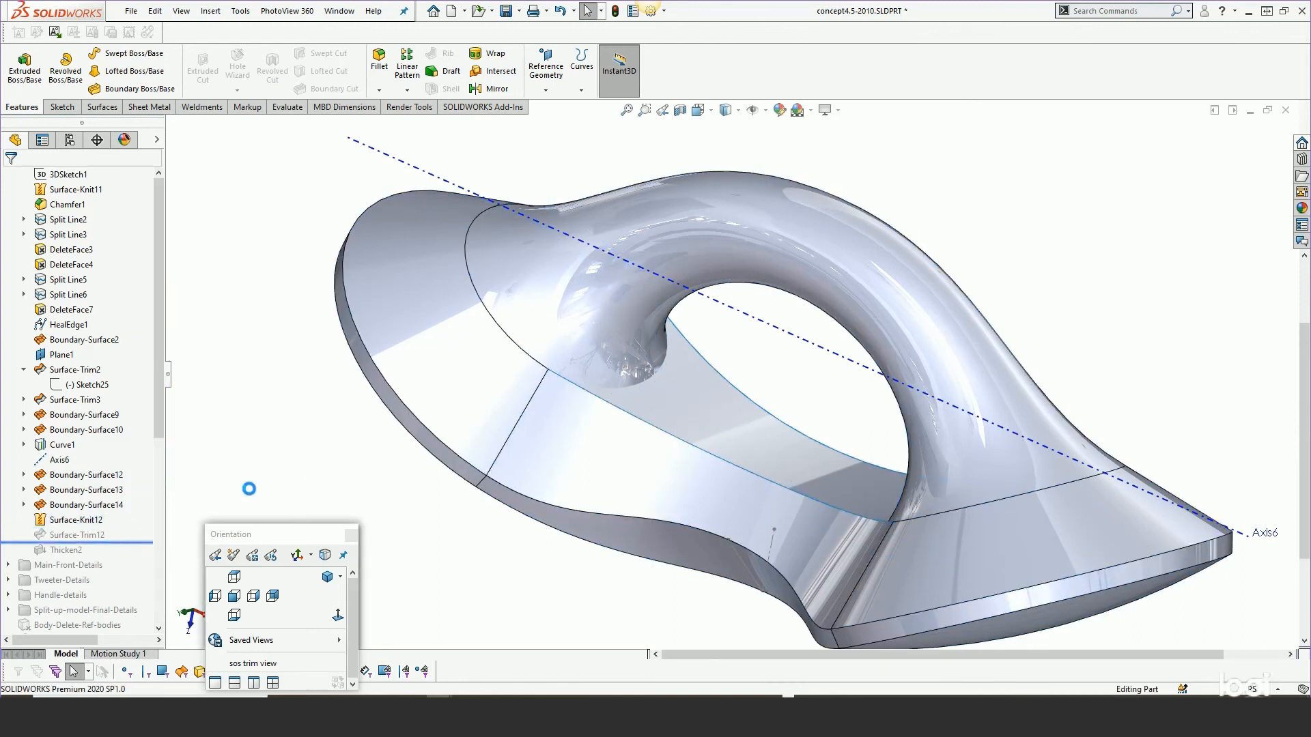
left_click(624, 343)
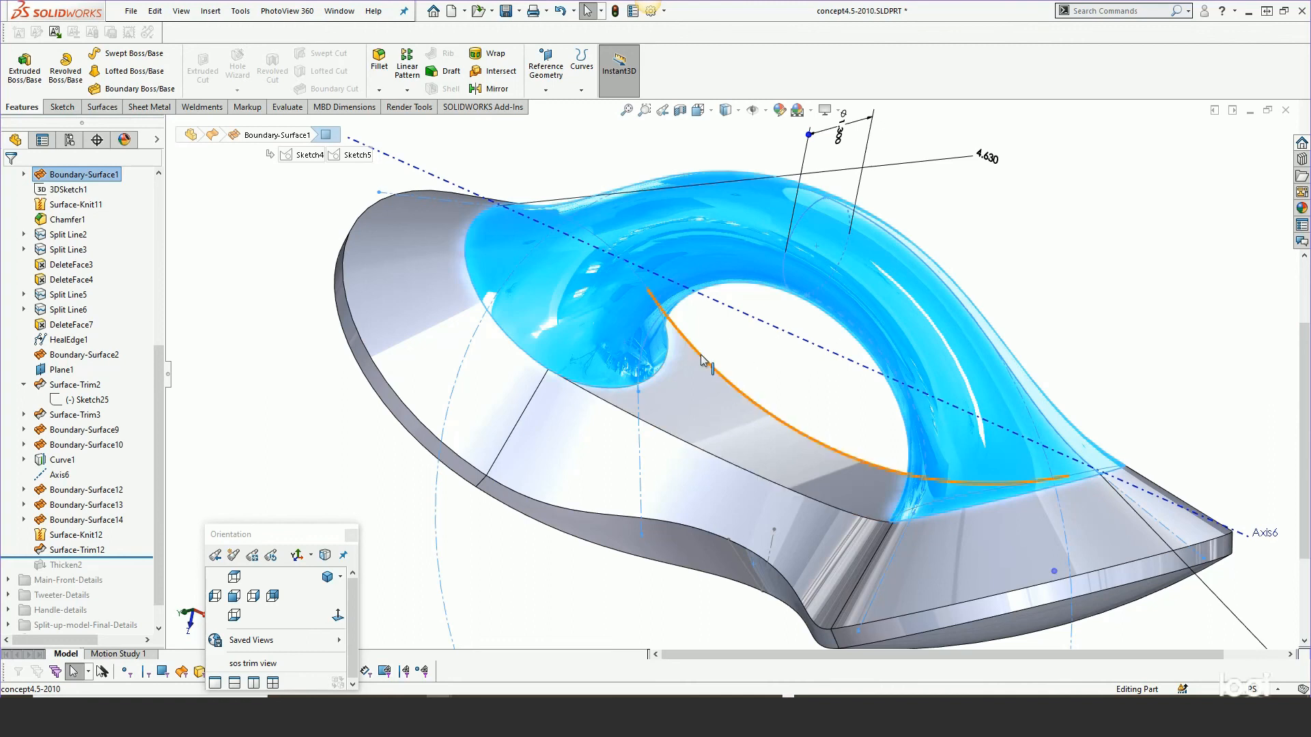
left_click_drag(118, 557, 121, 572)
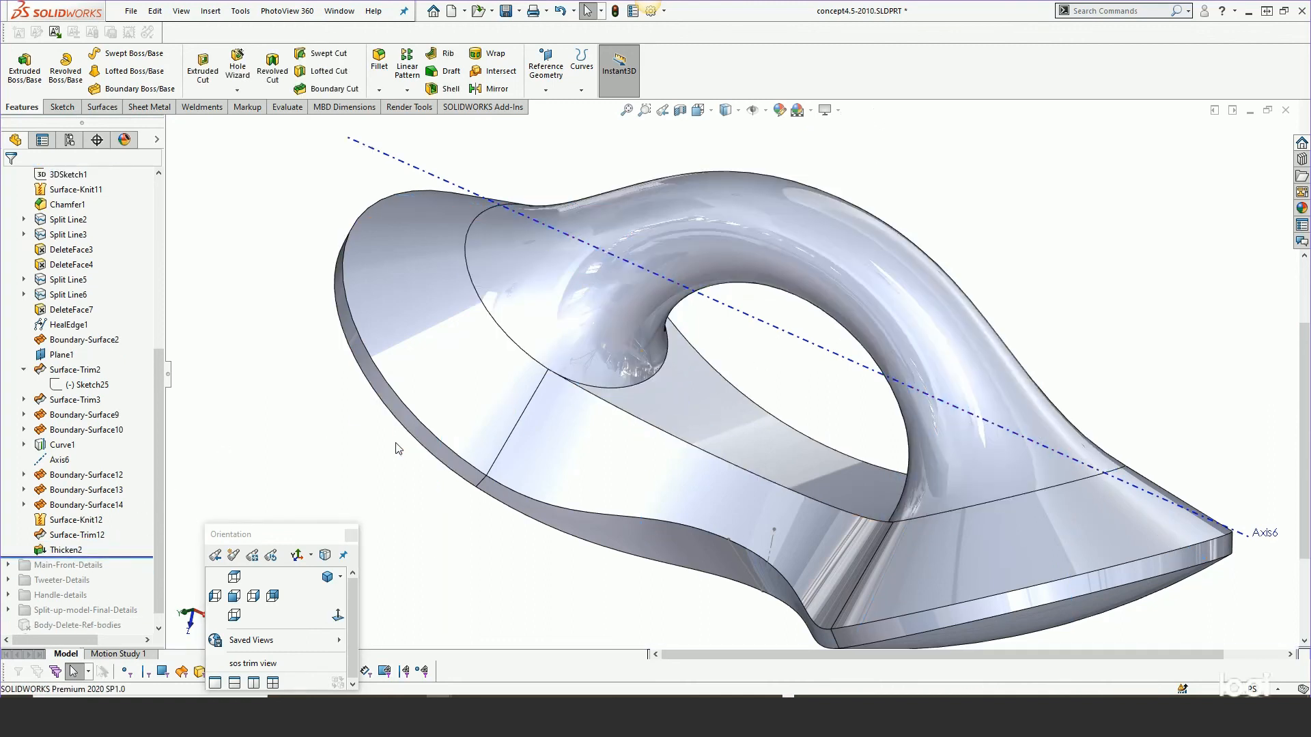
scroll(394, 445, "up", 2)
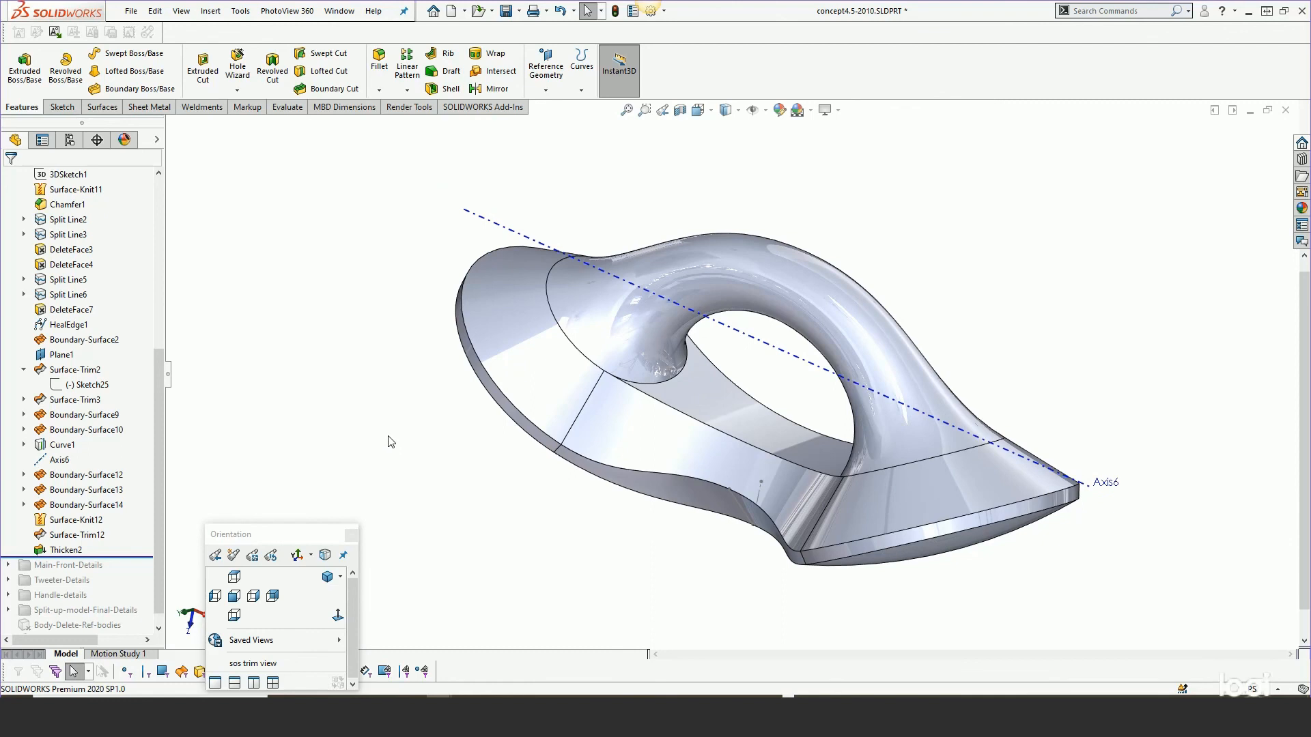
mouse_move(407, 458)
middle_mouse_down()
mouse_move(444, 390)
mouse_move(487, 174)
mouse_move(478, 287)
mouse_move(515, 296)
mouse_move(471, 225)
mouse_move(456, 237)
mouse_move(503, 483)
mouse_move(477, 448)
mouse_move(551, 422)
mouse_move(447, 234)
mouse_move(442, 307)
middle_mouse_up()
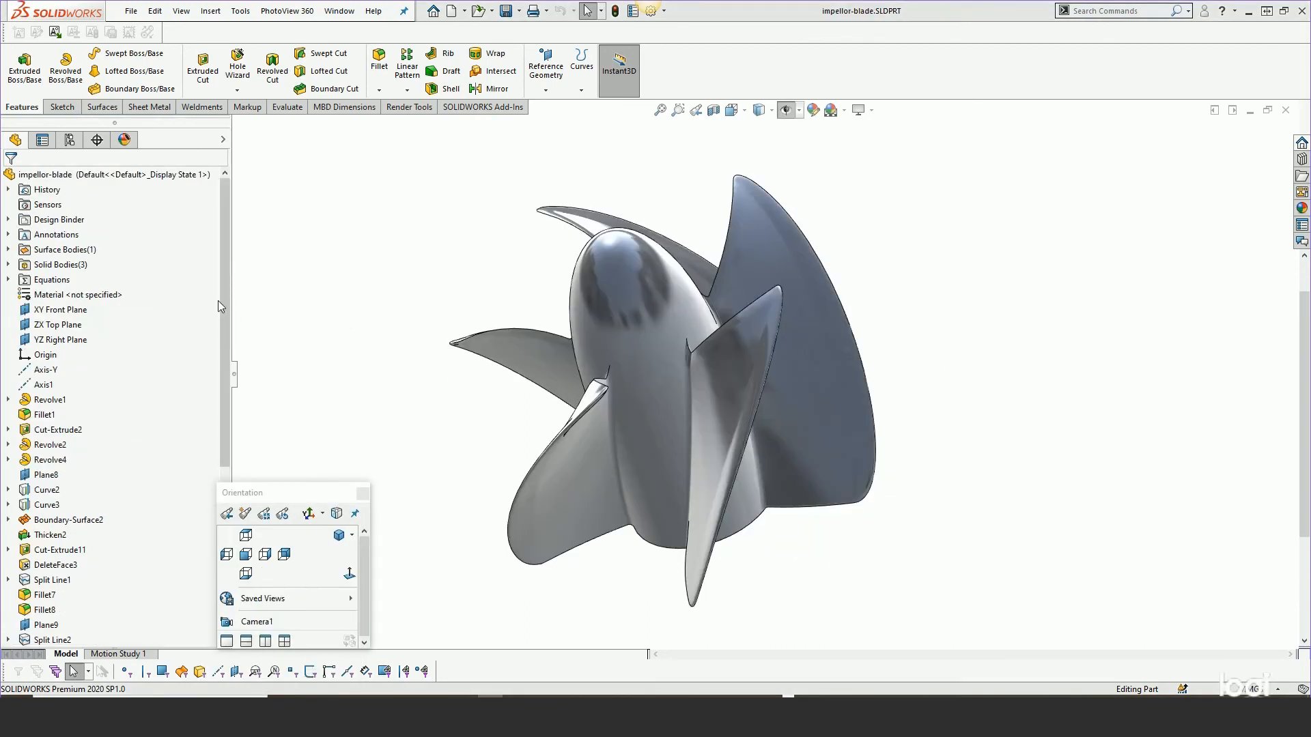
In the impellor-blade part, roll the tree back to just after Boundary-Surface2.
left_click_drag(227, 264, 226, 481)
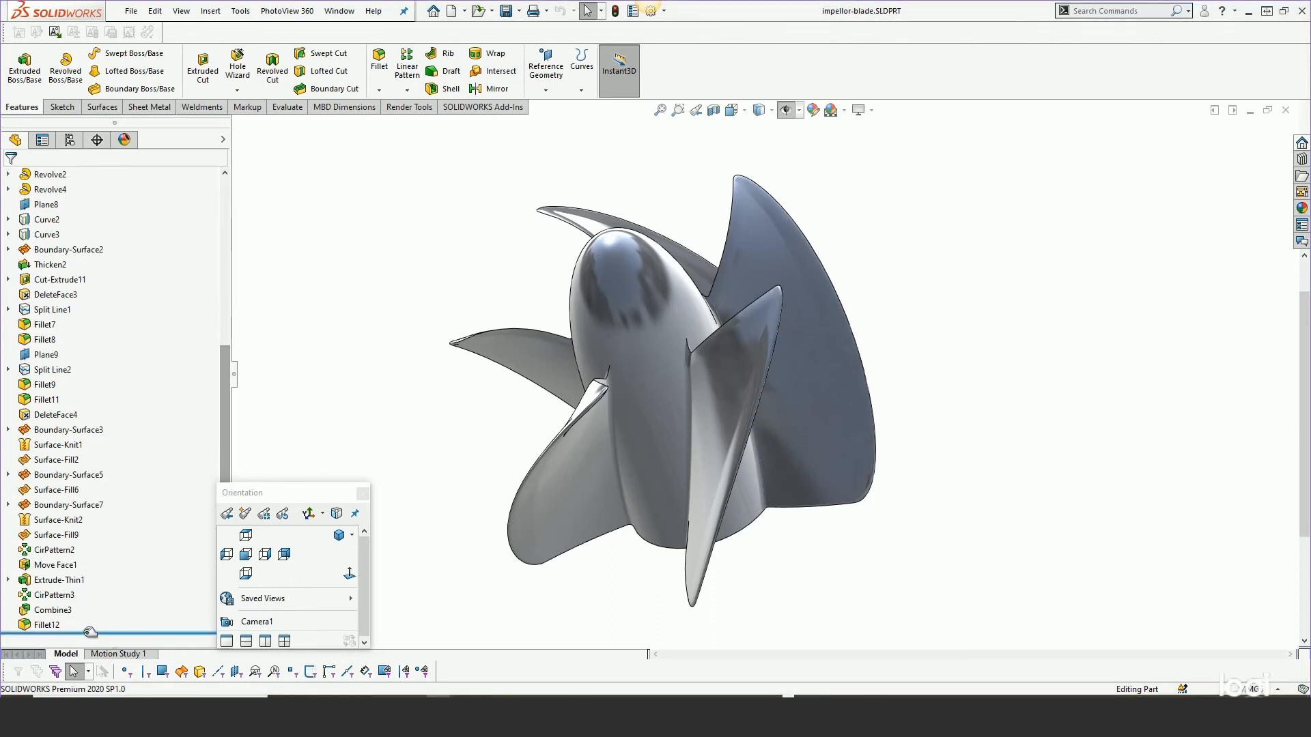
left_click_drag(89, 632, 81, 436)
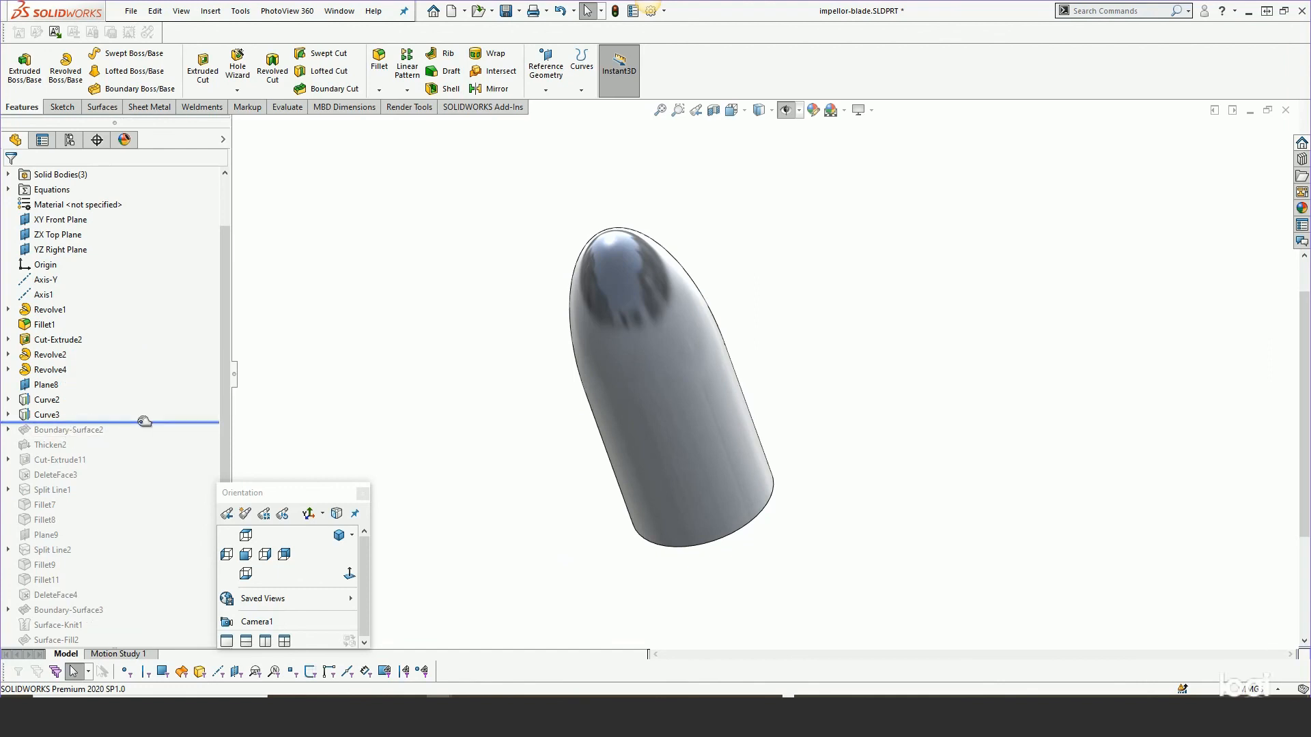
left_click_drag(144, 421, 138, 439)
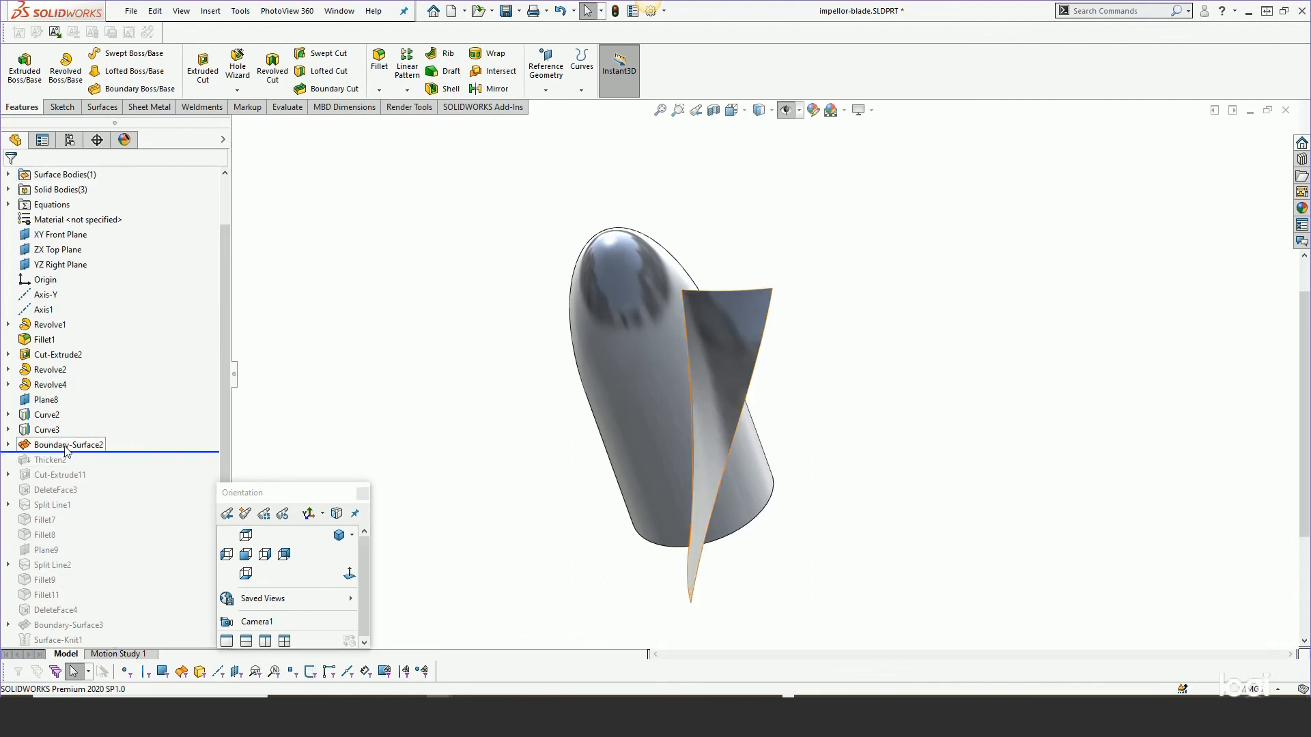
middle_click_drag(562, 459, 603, 462)
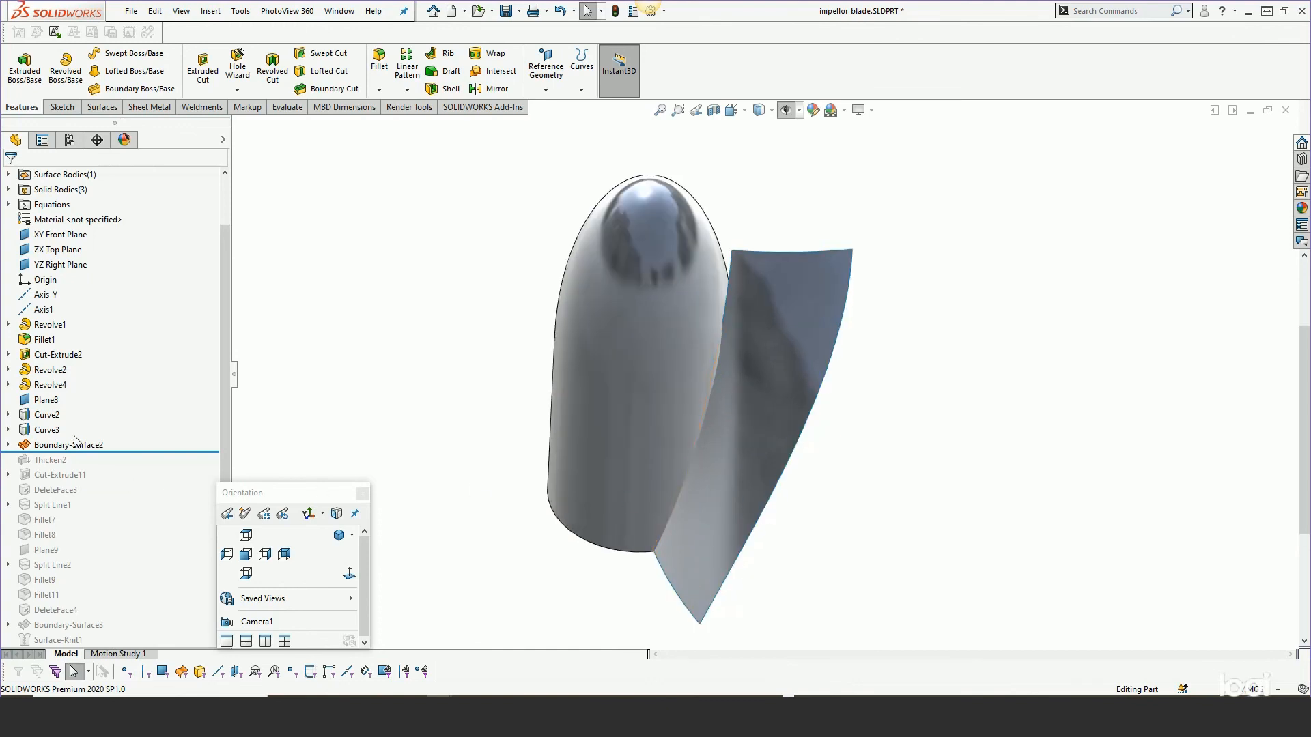
Edit Boundary-Surface2 and inspect its blade preview from the top view.
right_click(73, 444)
left_click(84, 375)
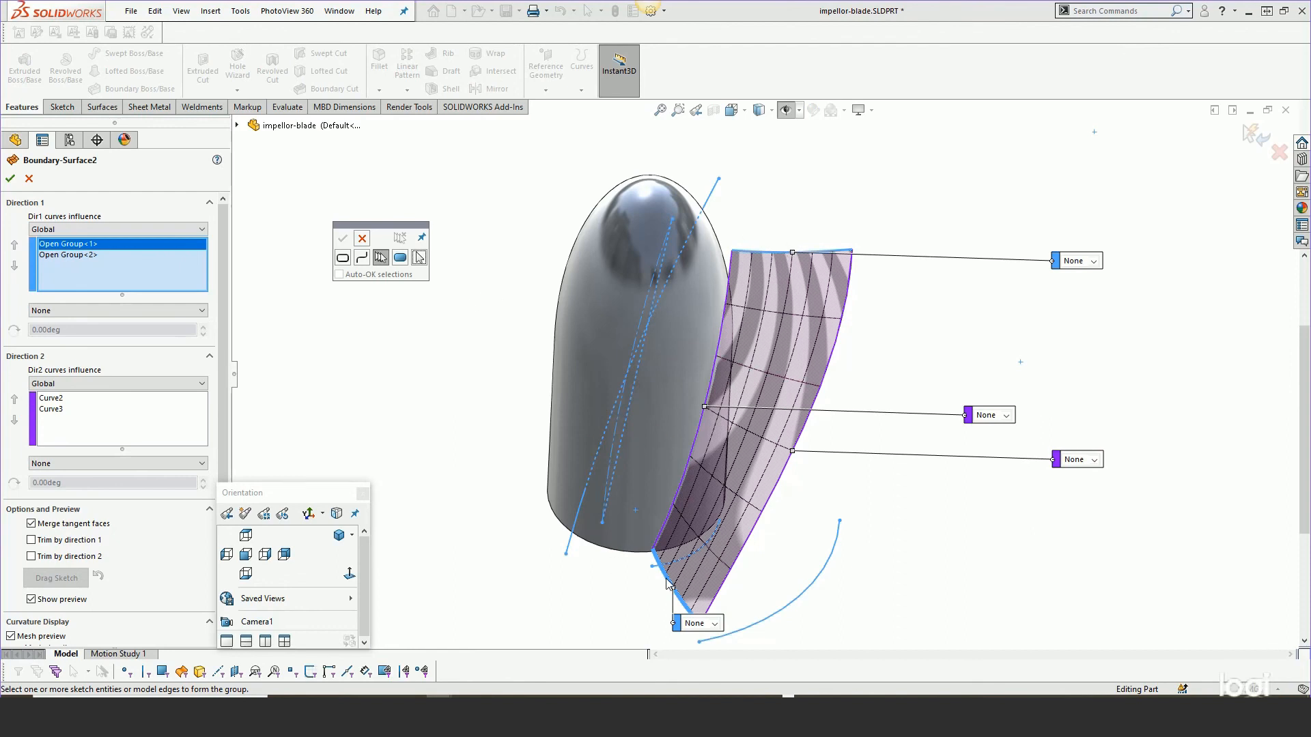
left_click(245, 535)
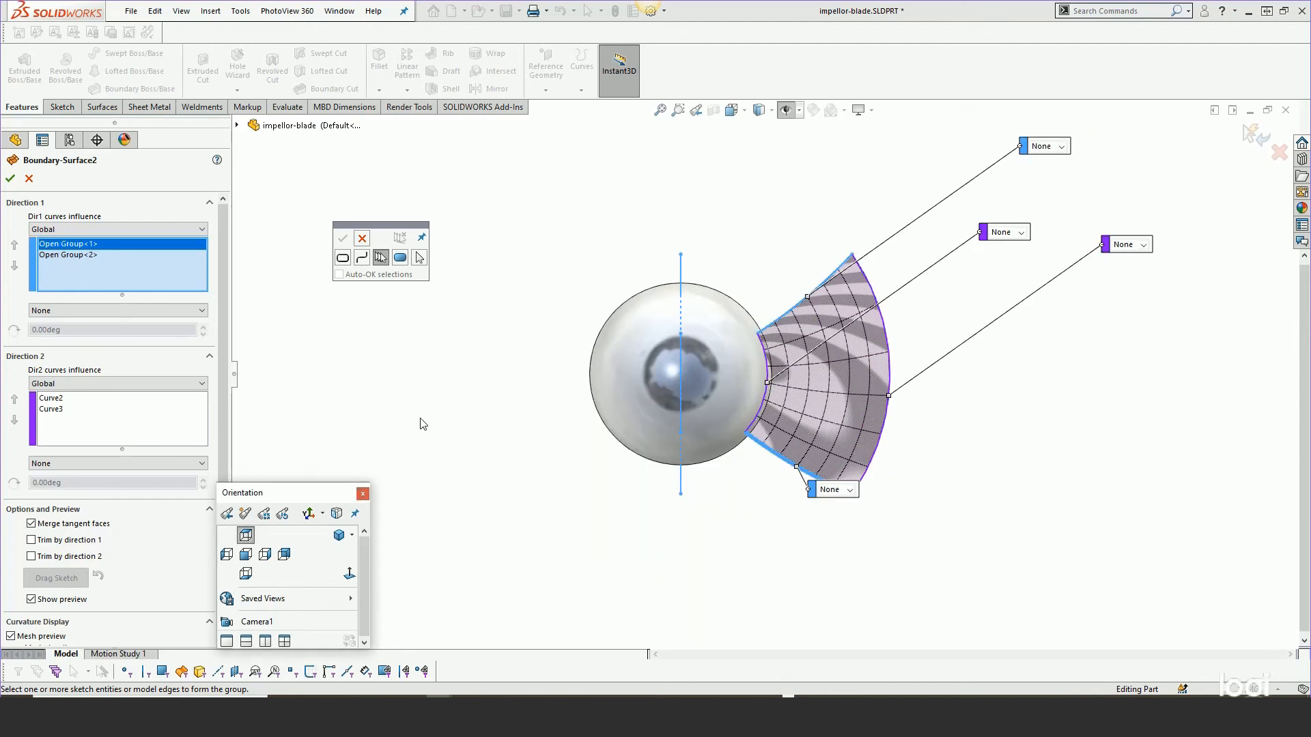
scroll(918, 398, "down", 3)
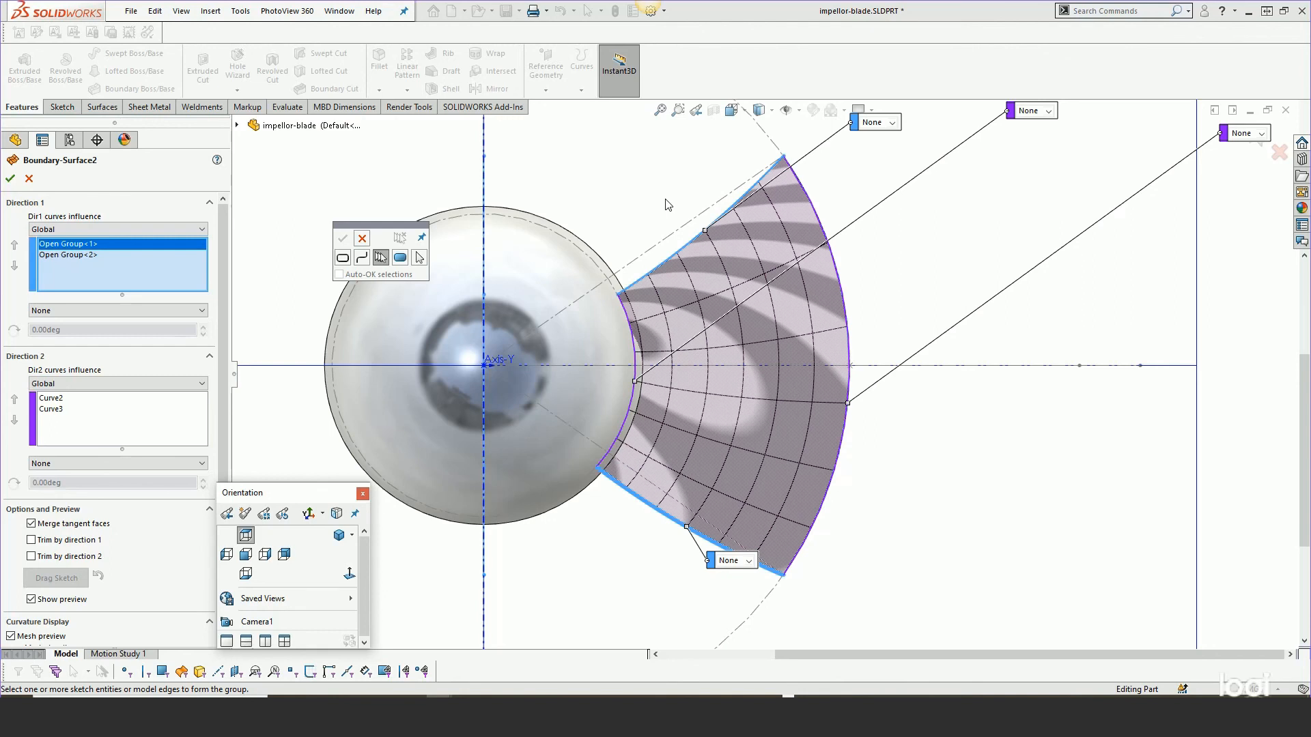
middle_click_drag(878, 517, 775, 448)
scroll(841, 508, "up", 3)
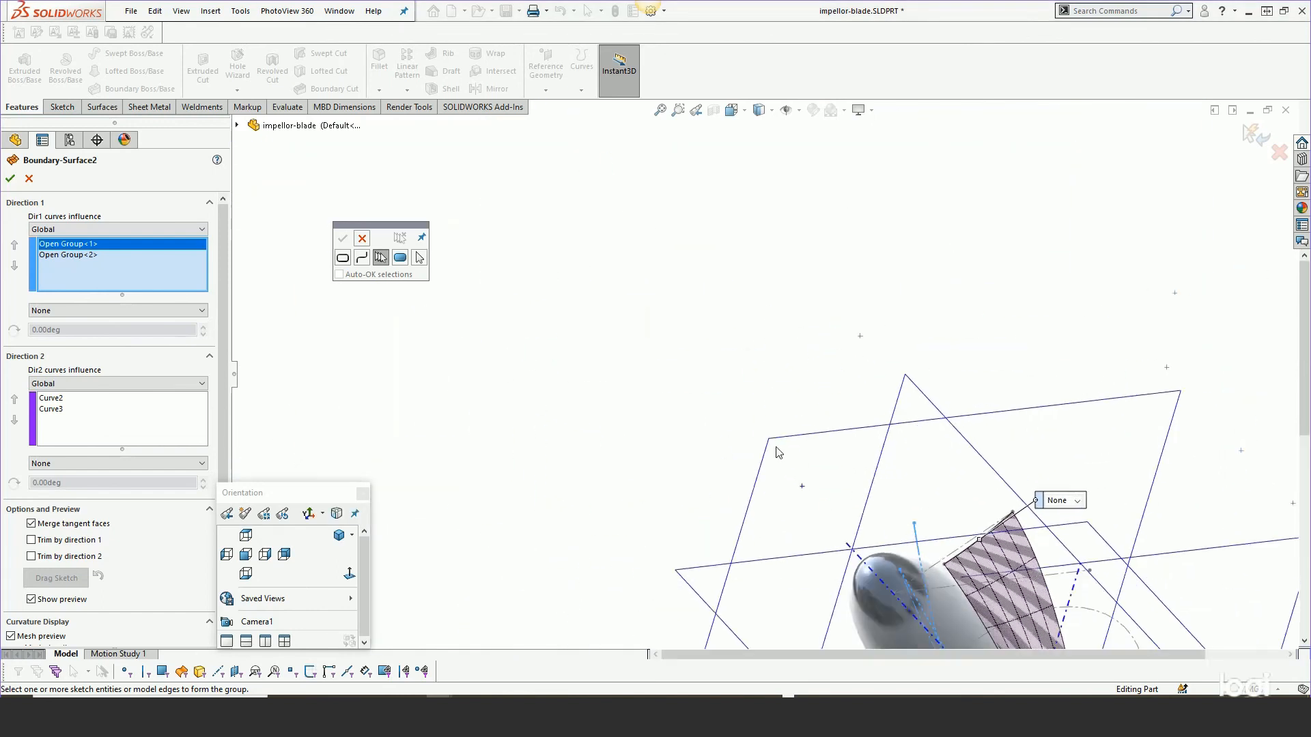
scroll(779, 433, "up", 4)
scroll(848, 529, "down", 5)
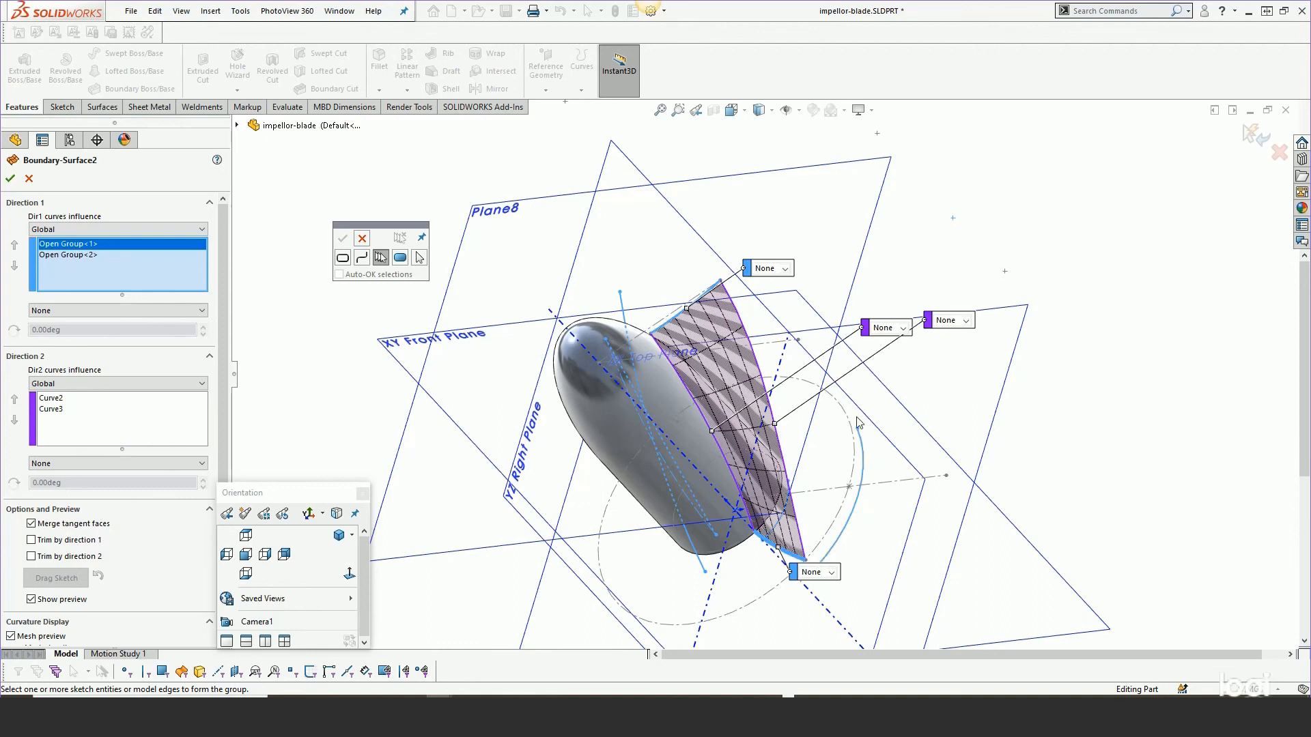
Inspect the Boundary-Surface2 preview from the right view, then close the edit with OK.
left_click(849, 526)
left_click(263, 557)
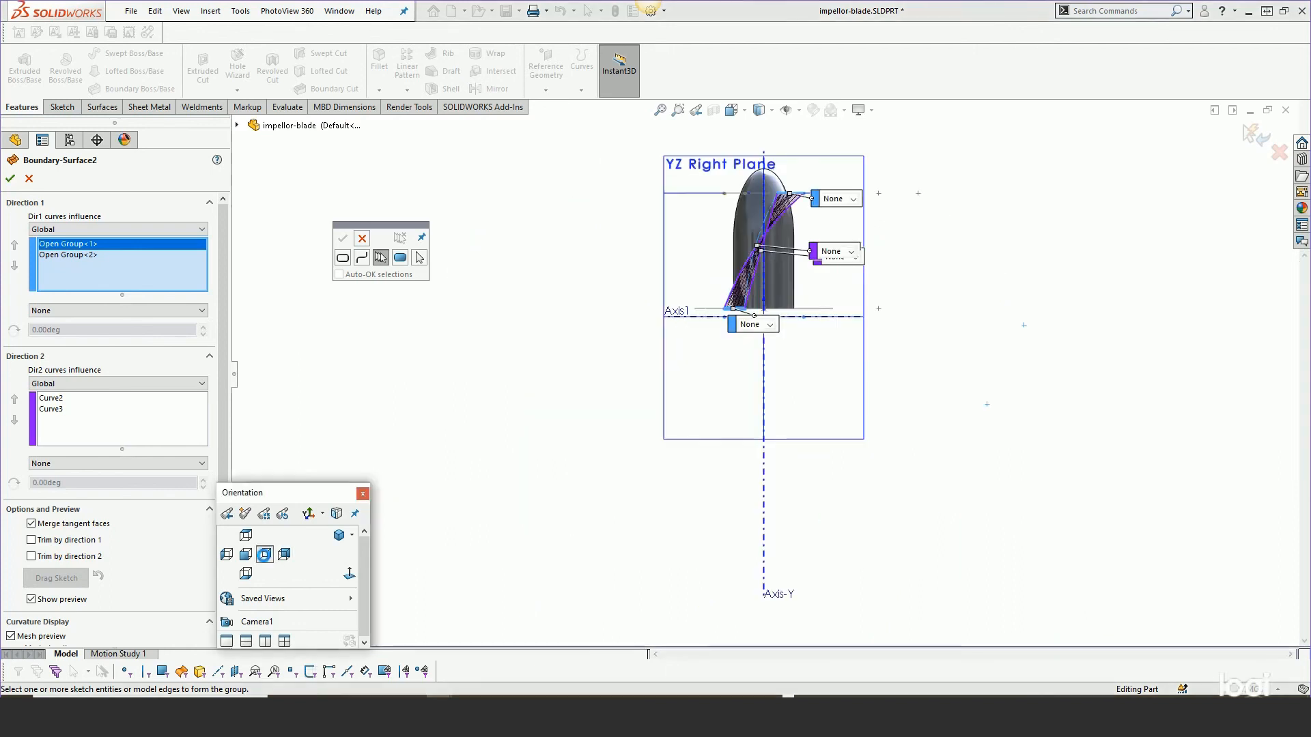
scroll(771, 266, "down", 4)
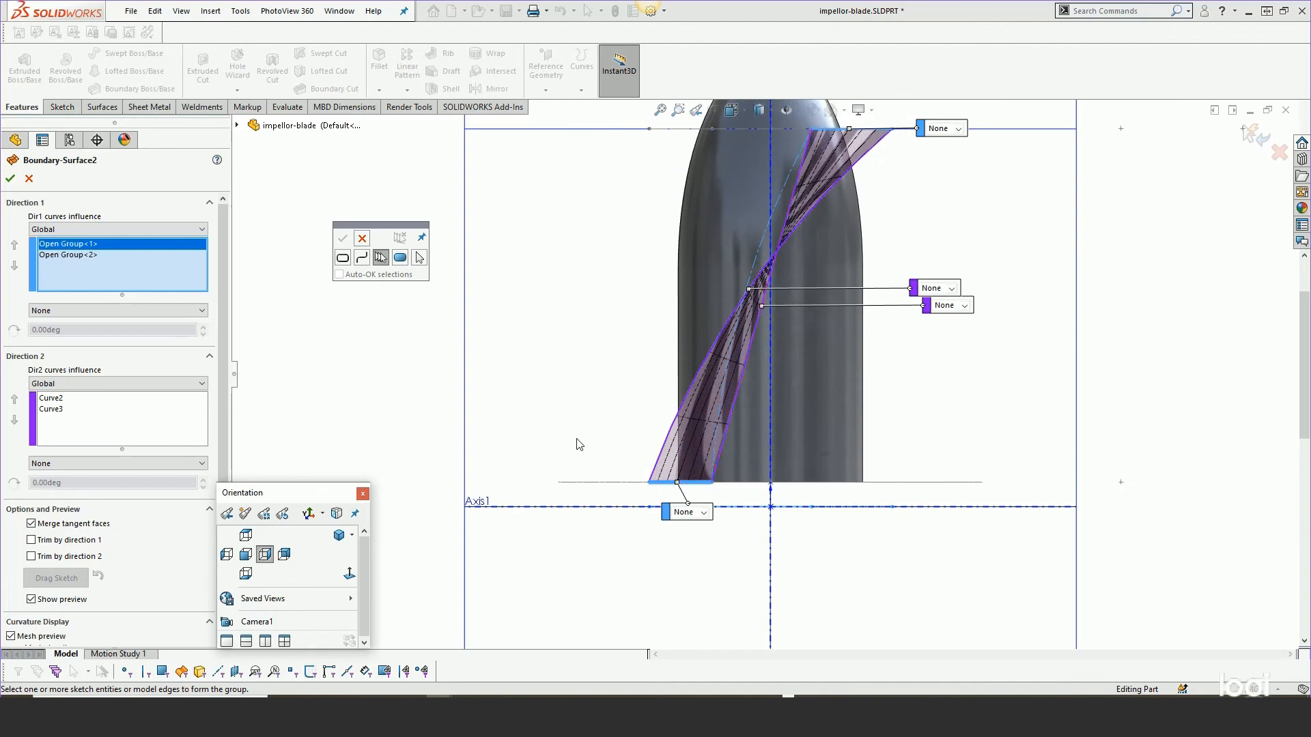
middle_click_drag(579, 444, 657, 572)
scroll(657, 572, "up", 2)
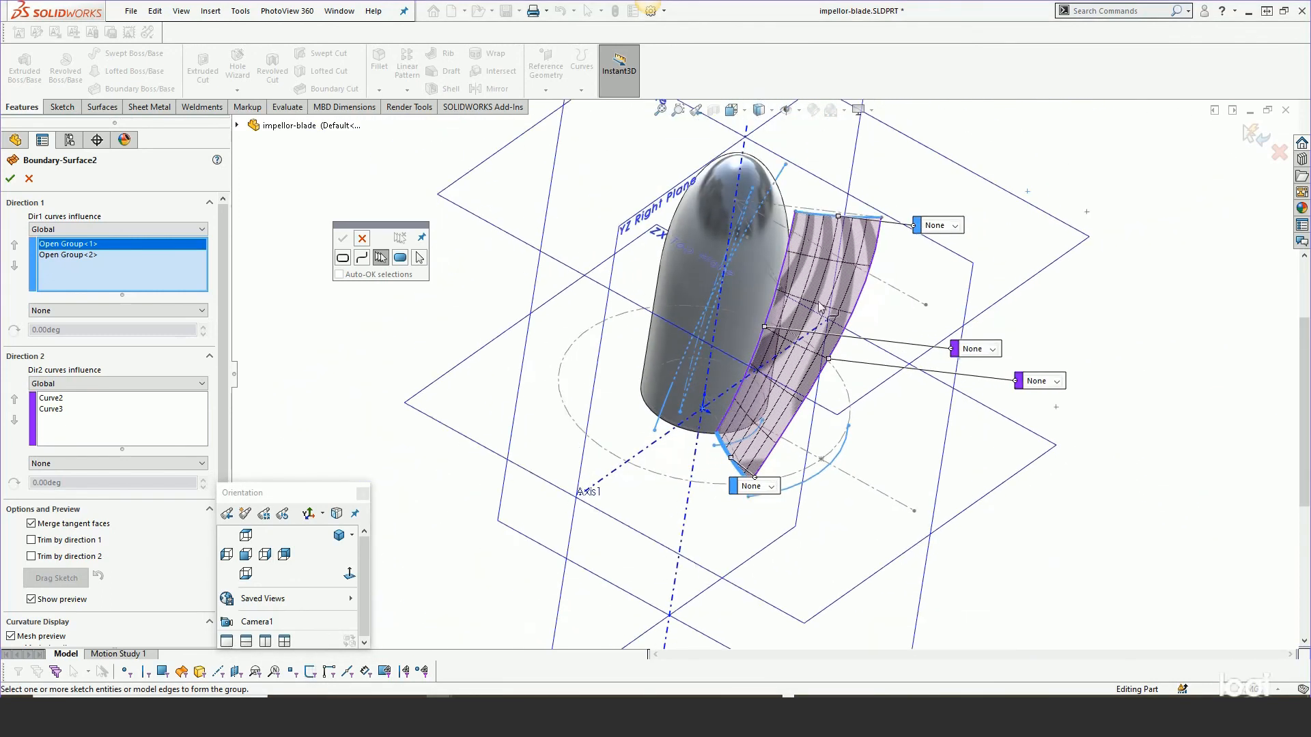
scroll(884, 291, "down", 2)
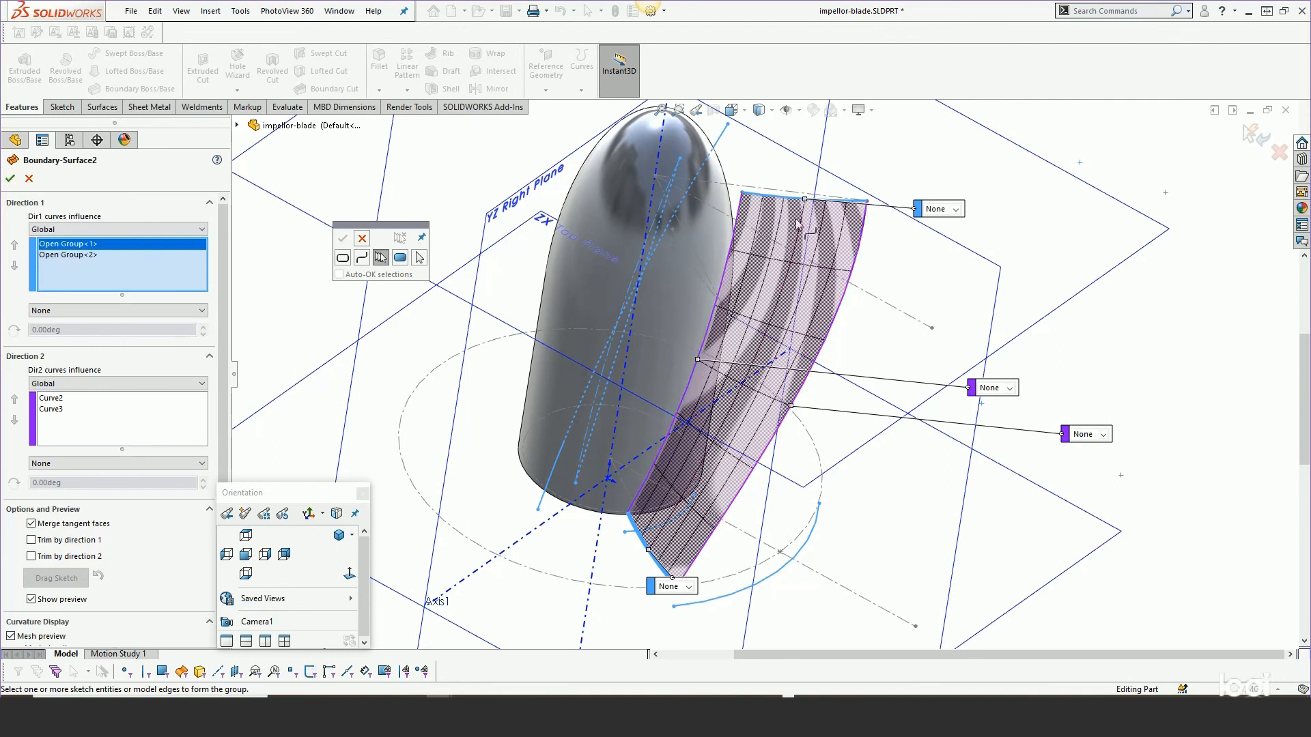
left_click(10, 180)
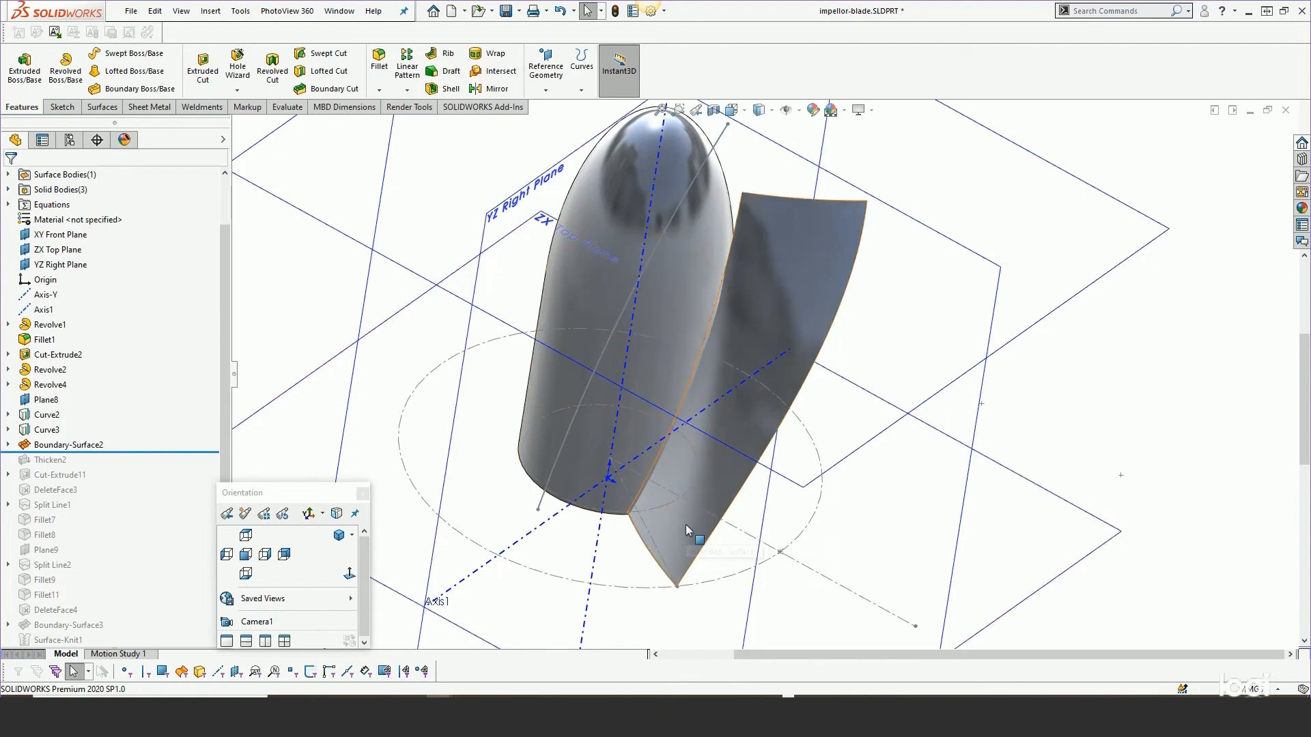
middle_click_drag(685, 524, 699, 379)
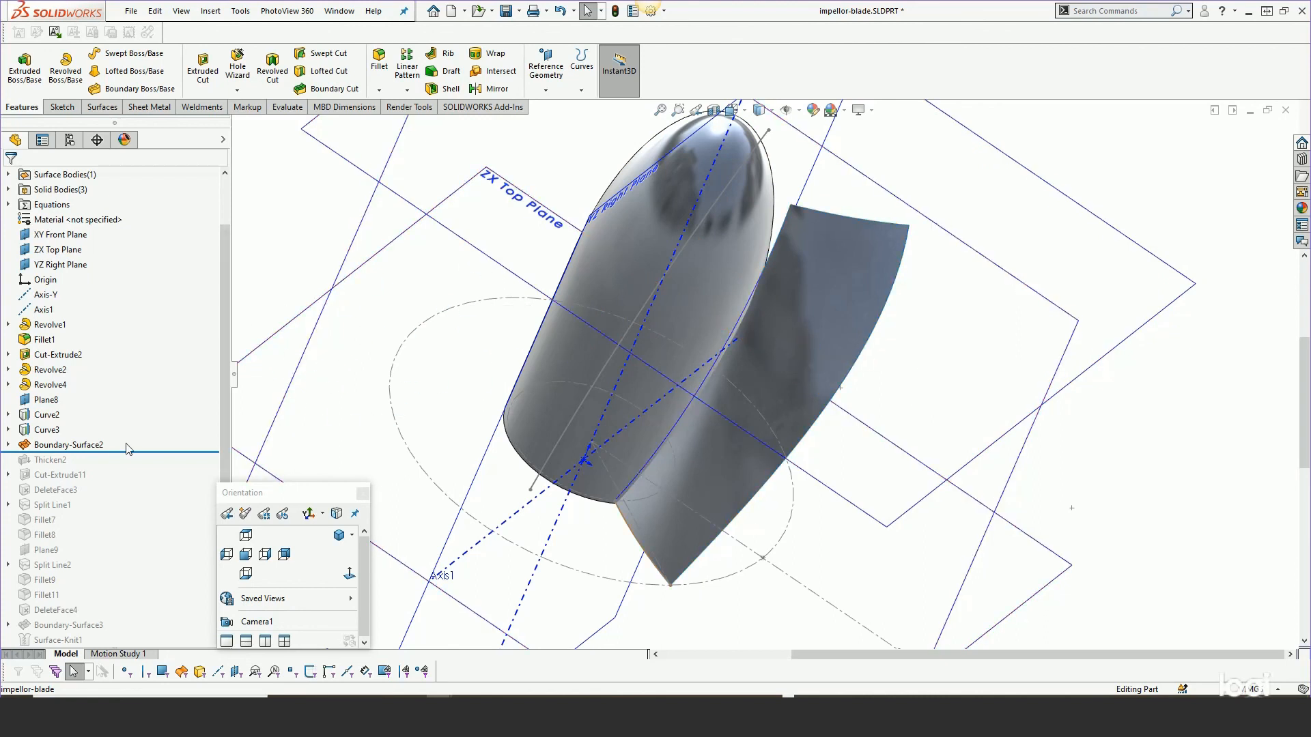
Roll the tree forward past Thicken2 and Cut-Extrude11, rotating the model to inspect the thickened blade.
left_click_drag(126, 449, 127, 463)
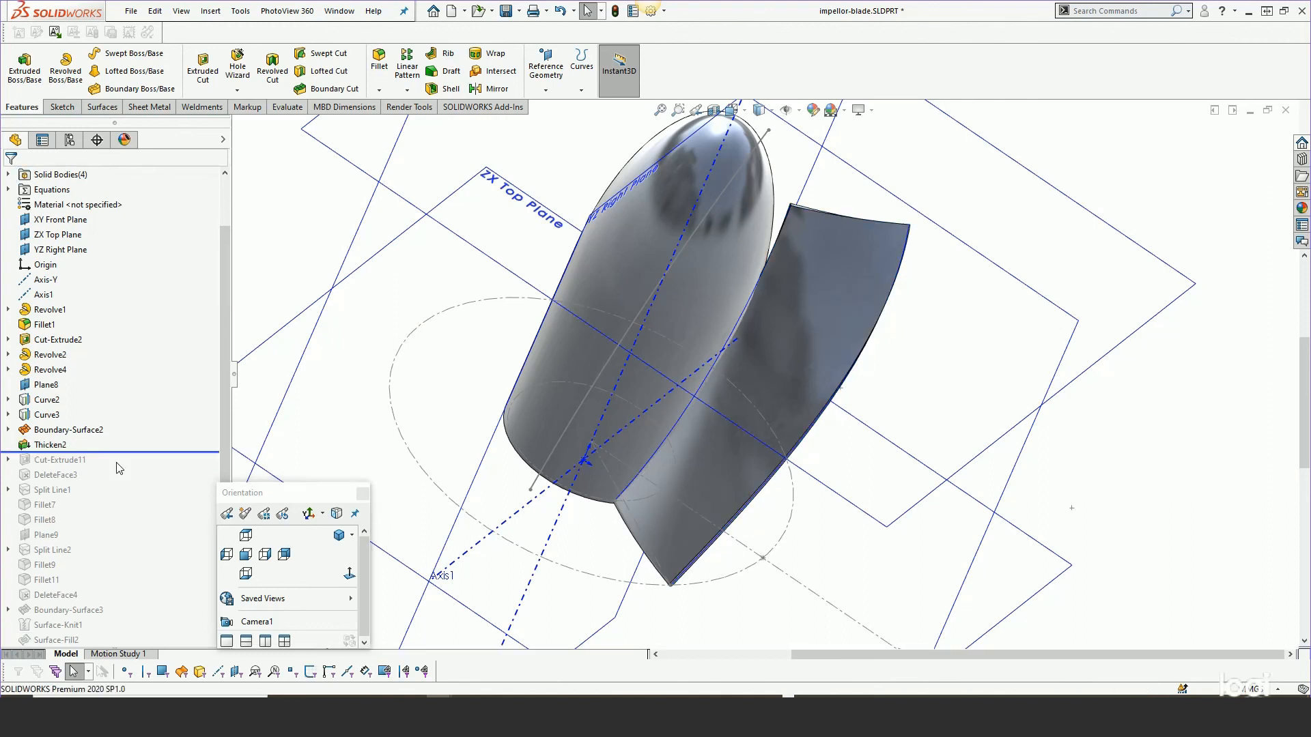
middle_click_drag(792, 312, 732, 309)
left_click_drag(121, 452, 120, 467)
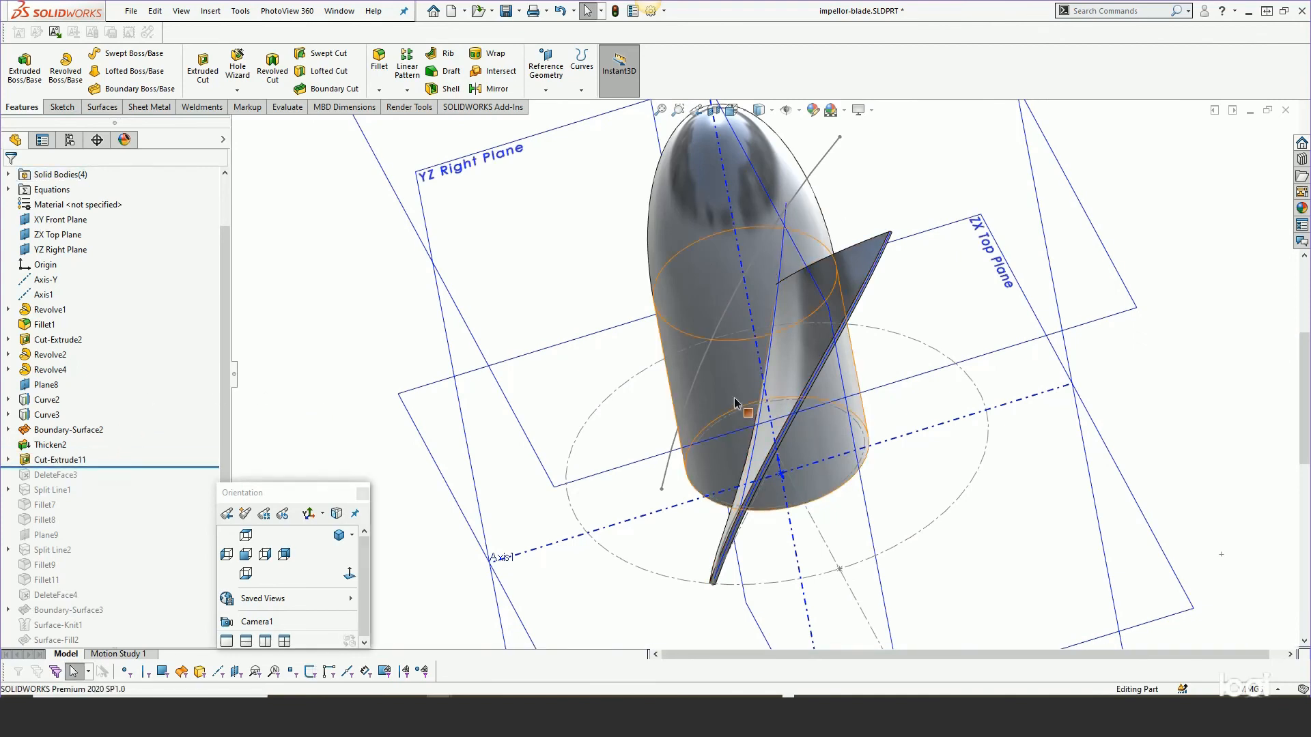
middle_click_drag(724, 419, 839, 301)
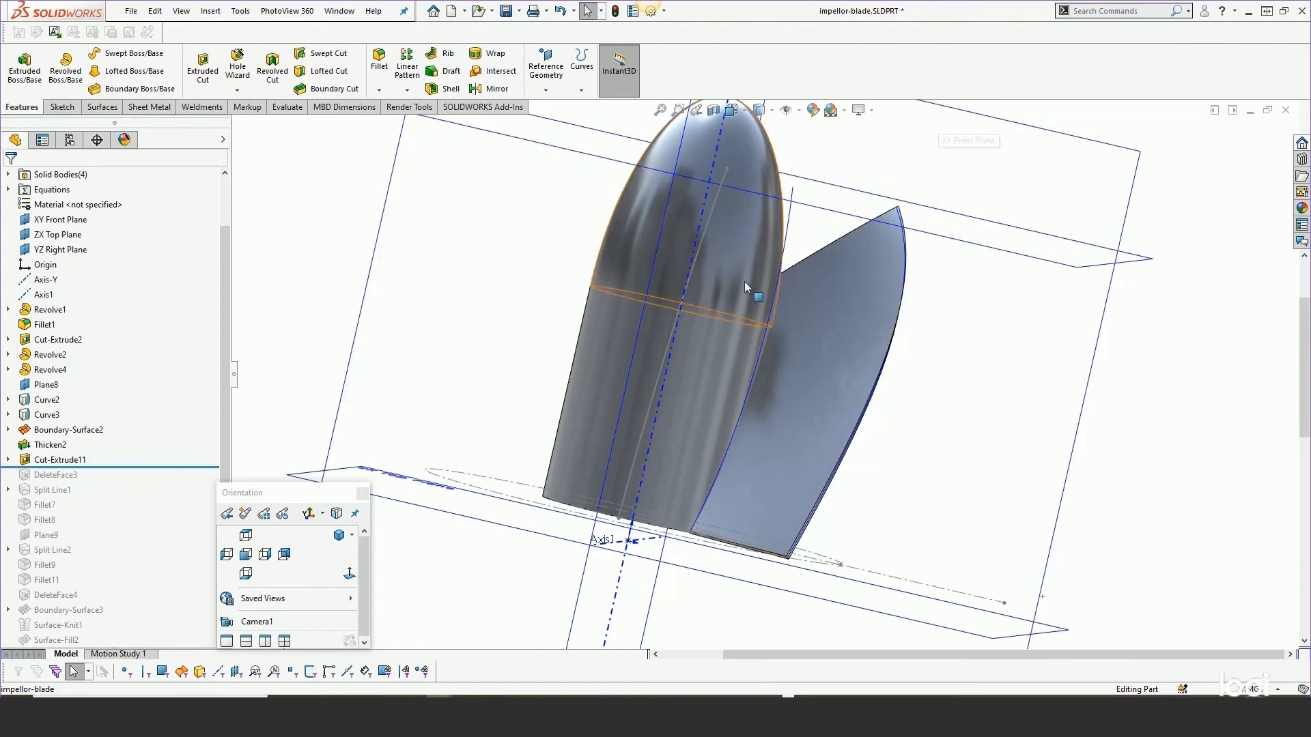
Roll the tree forward past DeleteFace3 and Split Line1, then zoom in on the split line along the blade edge.
left_click_drag(106, 466, 106, 481)
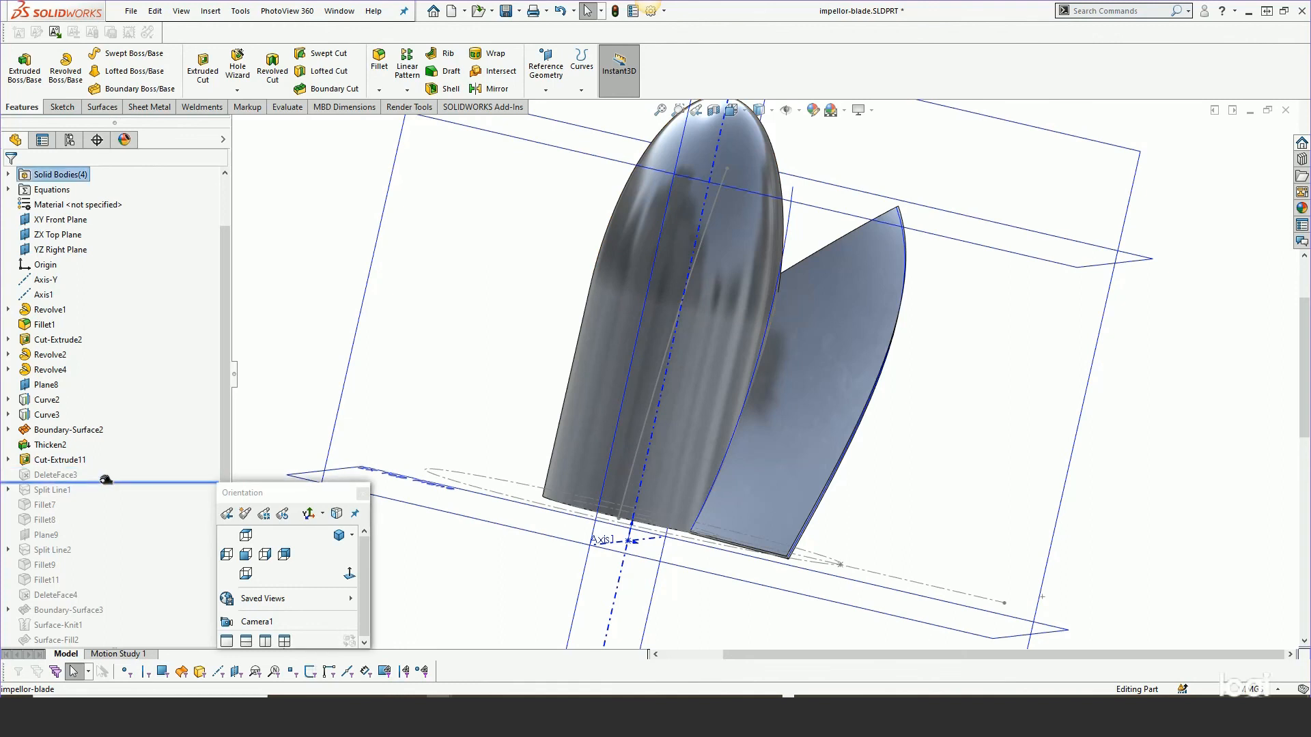
middle_click_drag(684, 395, 598, 487)
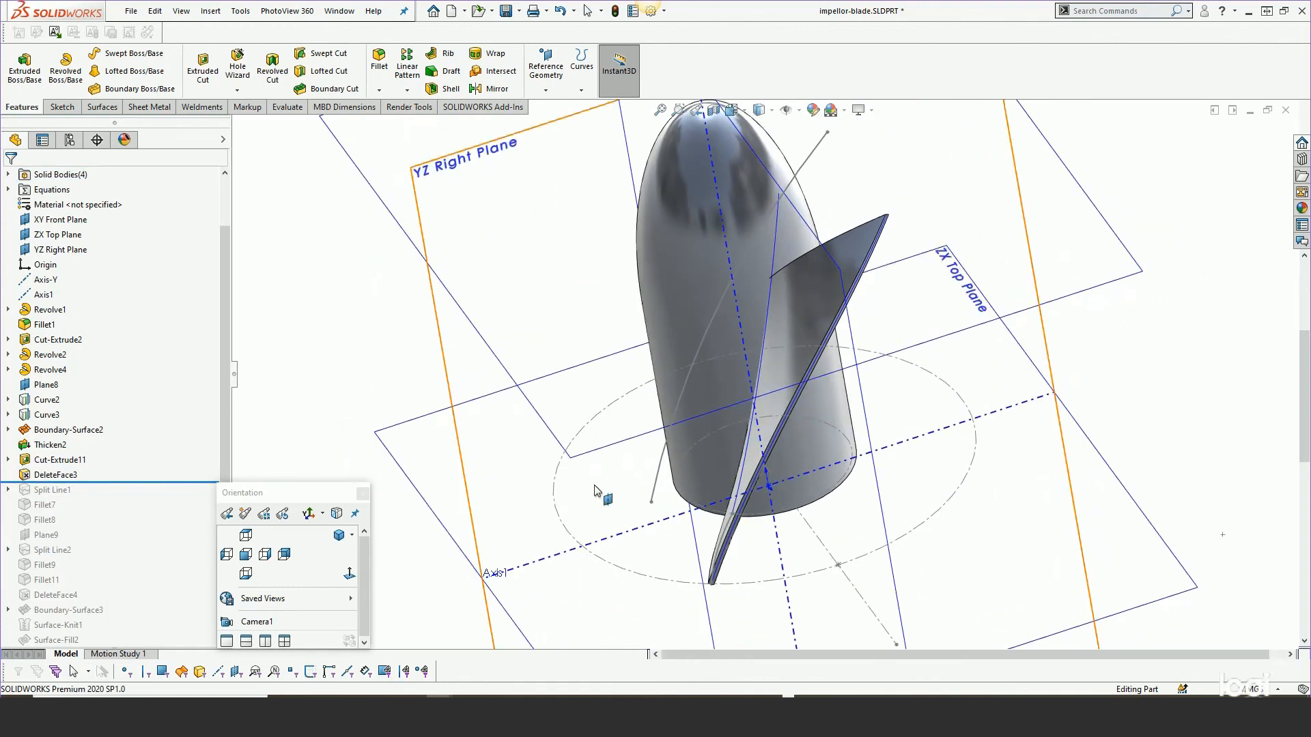
left_click_drag(90, 481, 86, 499)
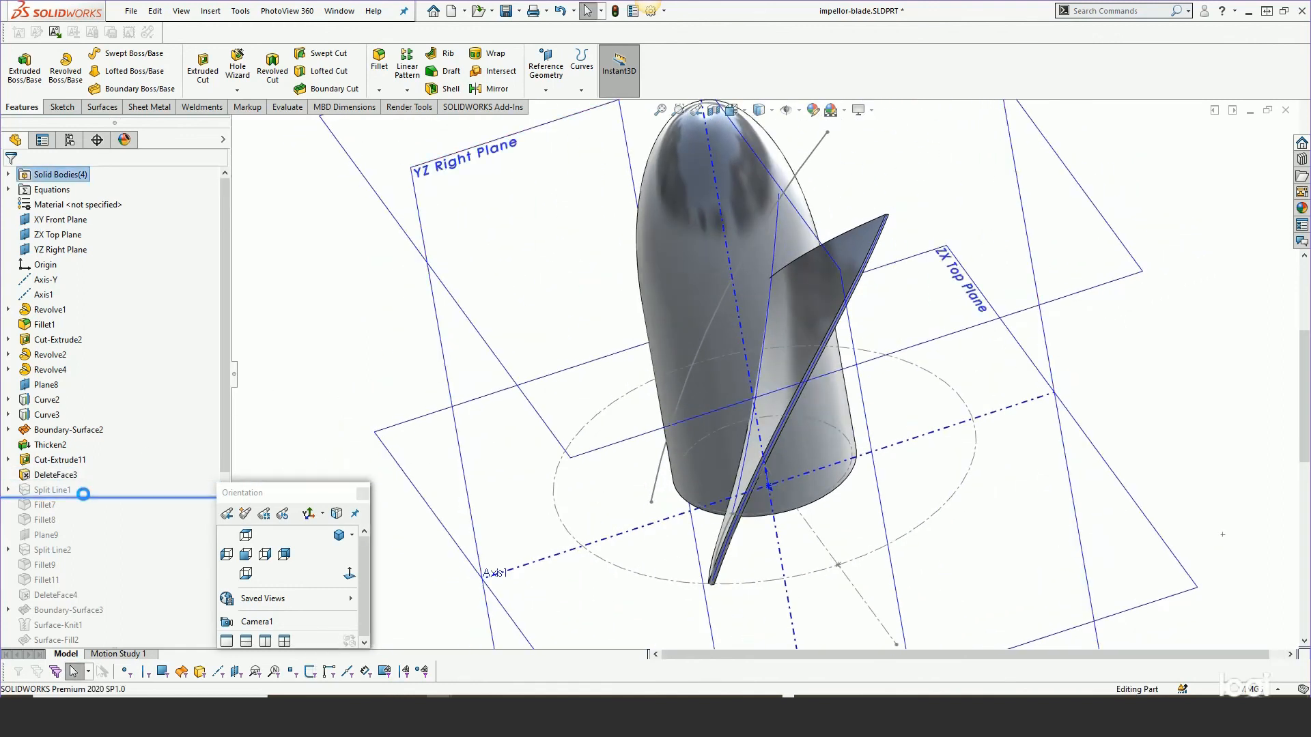
left_click(55, 490)
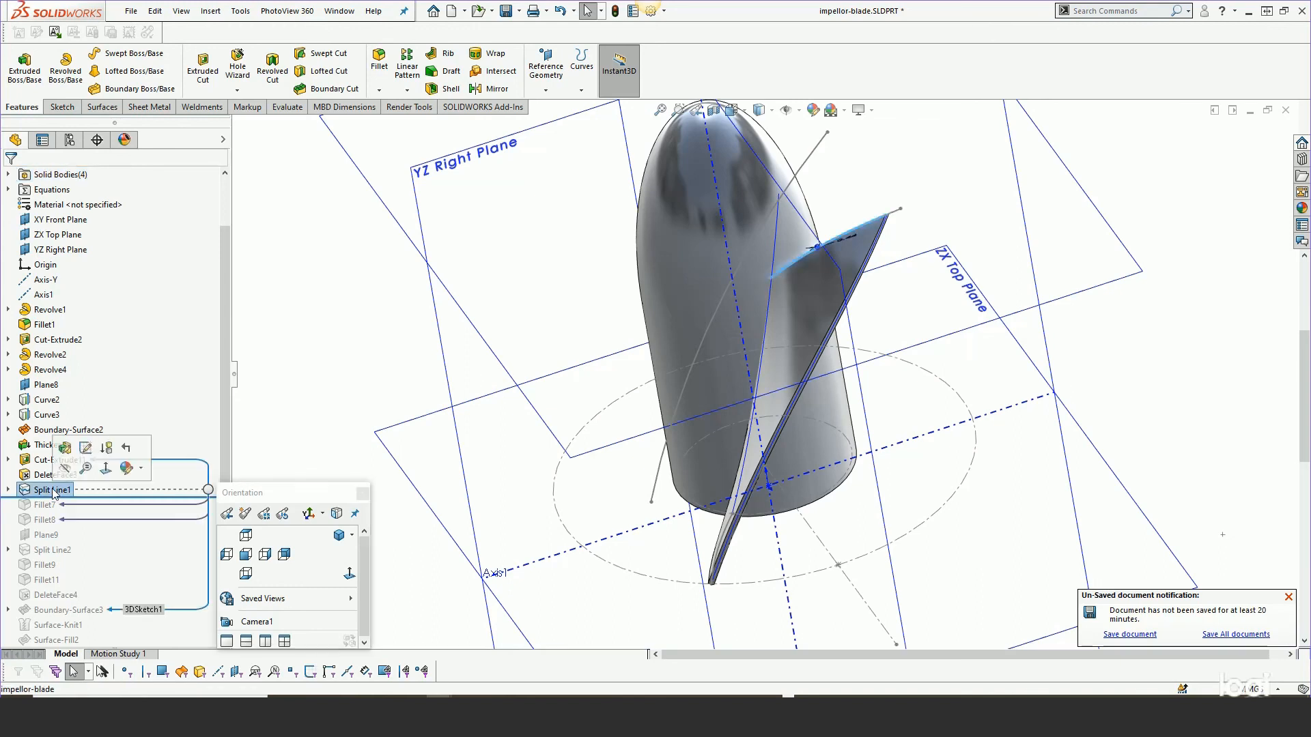
middle_click_drag(614, 341, 720, 465)
scroll(861, 231, "down", 8)
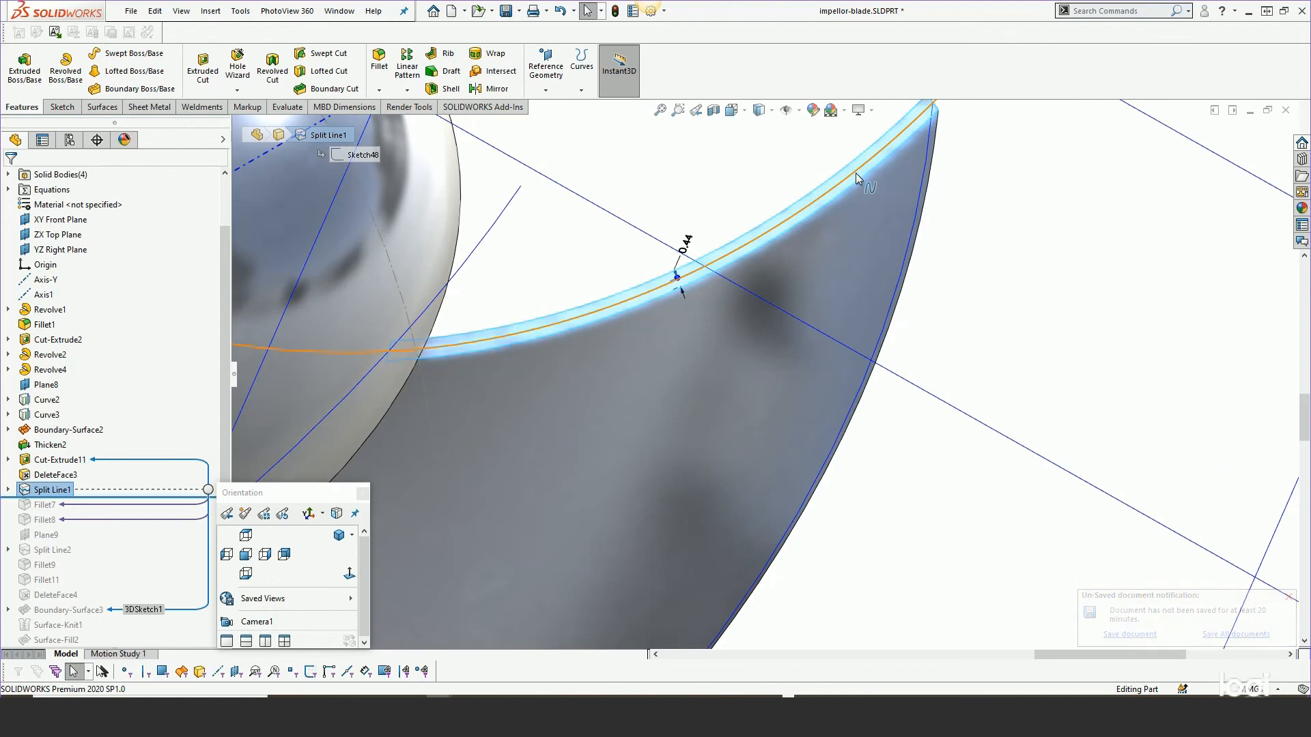
scroll(734, 174, "up", 2)
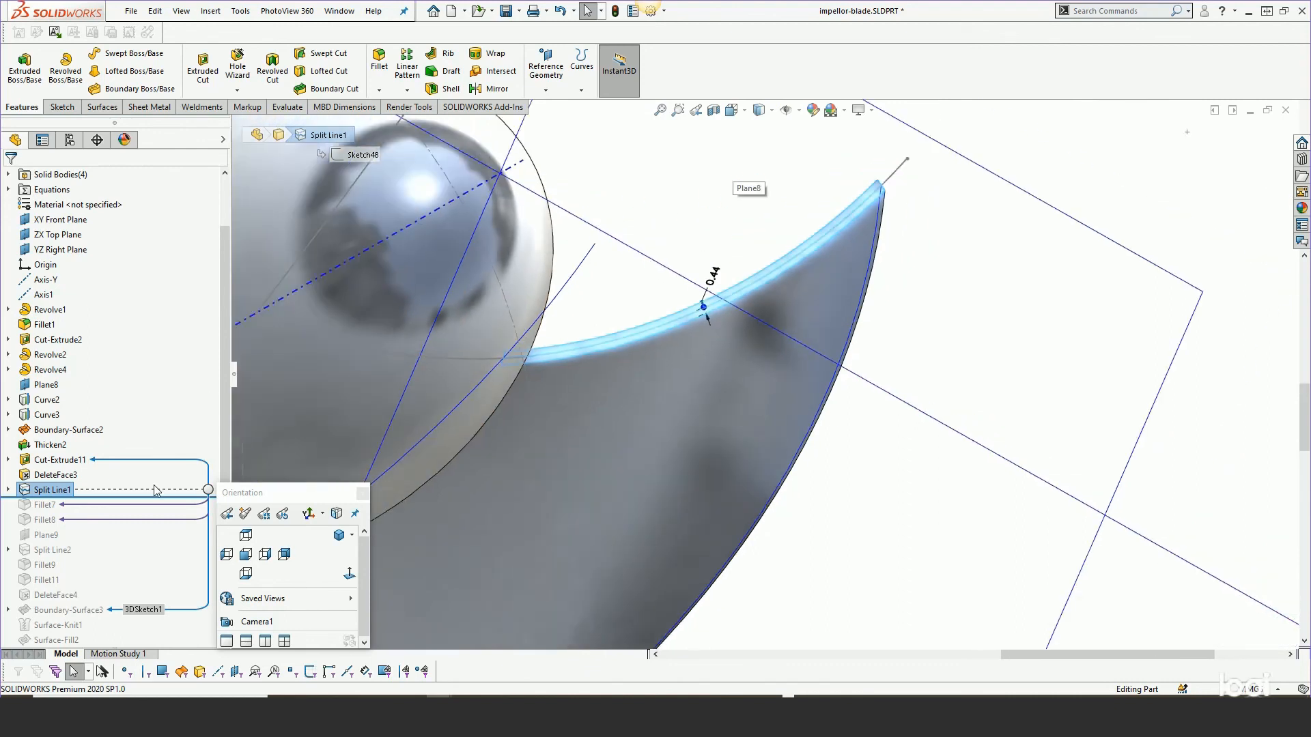
scroll(110, 417, "down", 3)
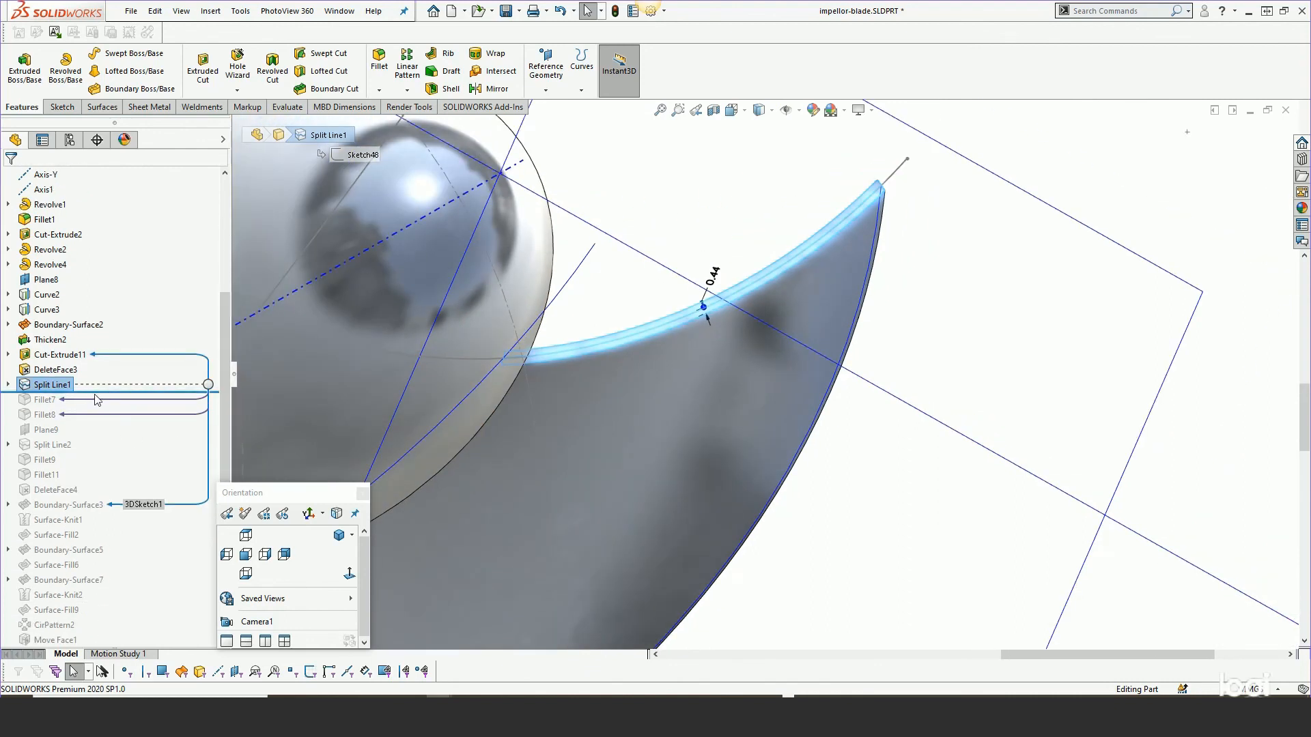
Roll the tree forward to DeleteFace4, then back to just after Fillet9, and select the blade-edge fillet.
left_click_drag(99, 392, 100, 492)
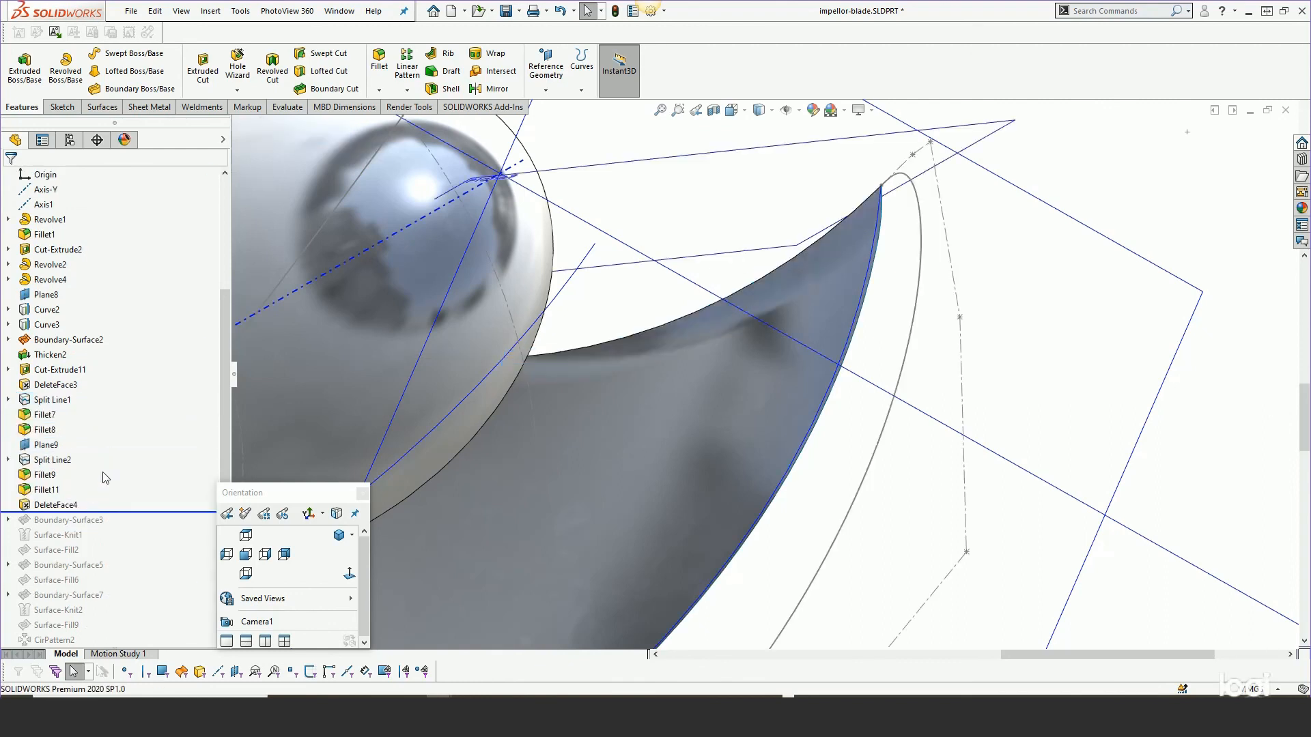
mouse_move(685, 424)
middle_mouse_down()
mouse_move(712, 475)
mouse_move(703, 520)
mouse_move(667, 443)
mouse_move(679, 430)
middle_mouse_up()
left_click_drag(123, 511, 123, 482)
left_click(756, 274)
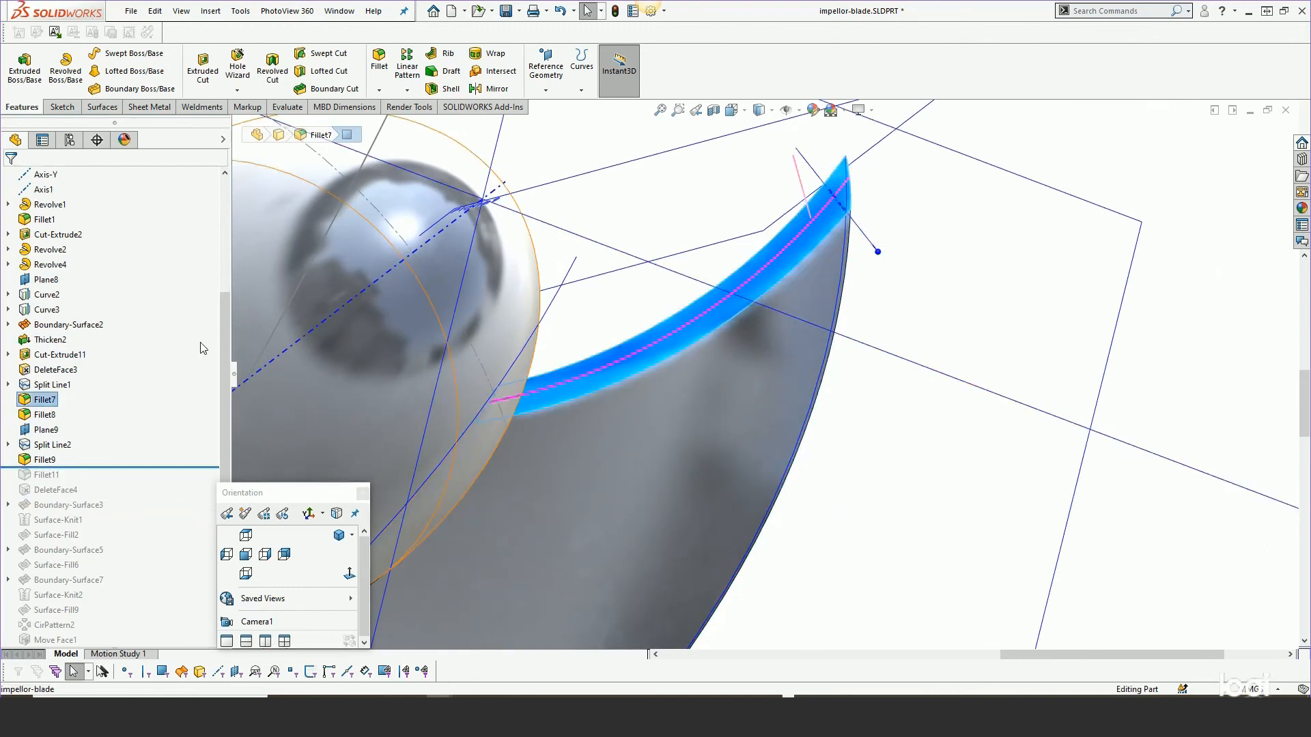
Roll the tree back to just after Fillet7 and inspect Split Line1's sketch on the blade edge.
left_click_drag(87, 467, 86, 407)
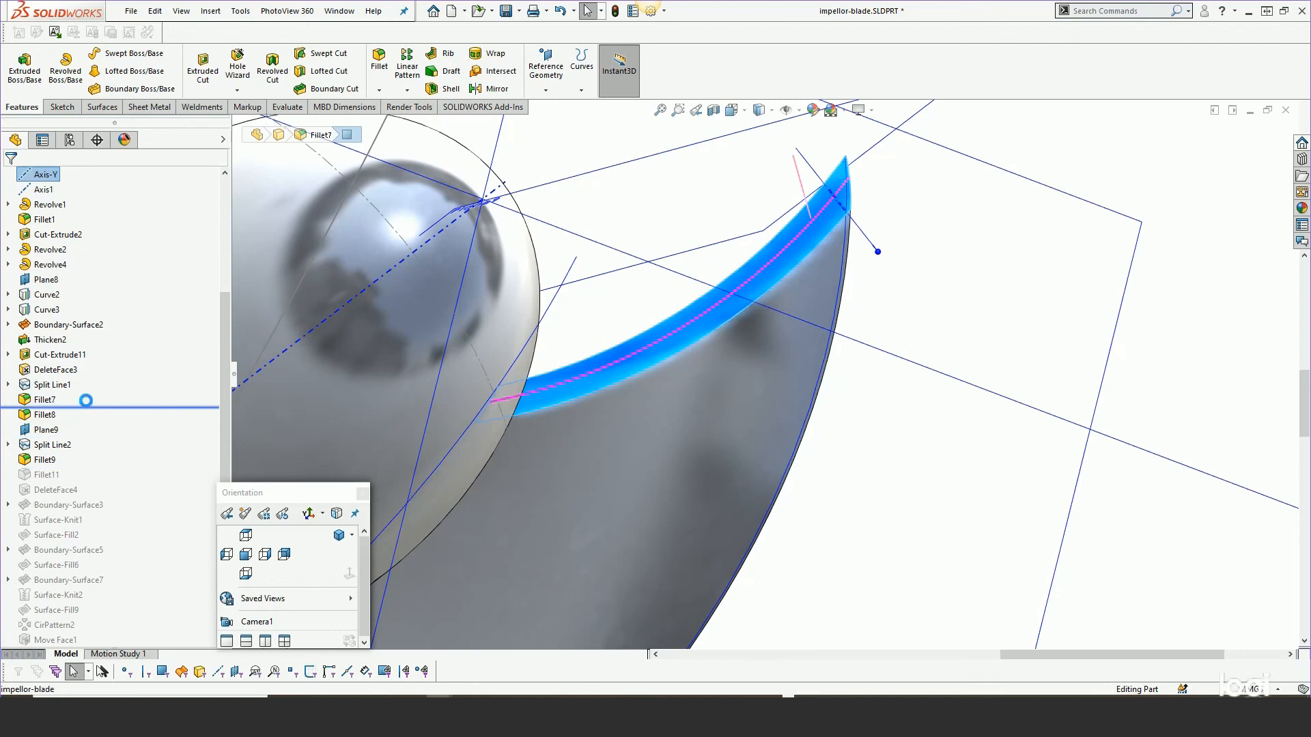
scroll(771, 243, "down", 2)
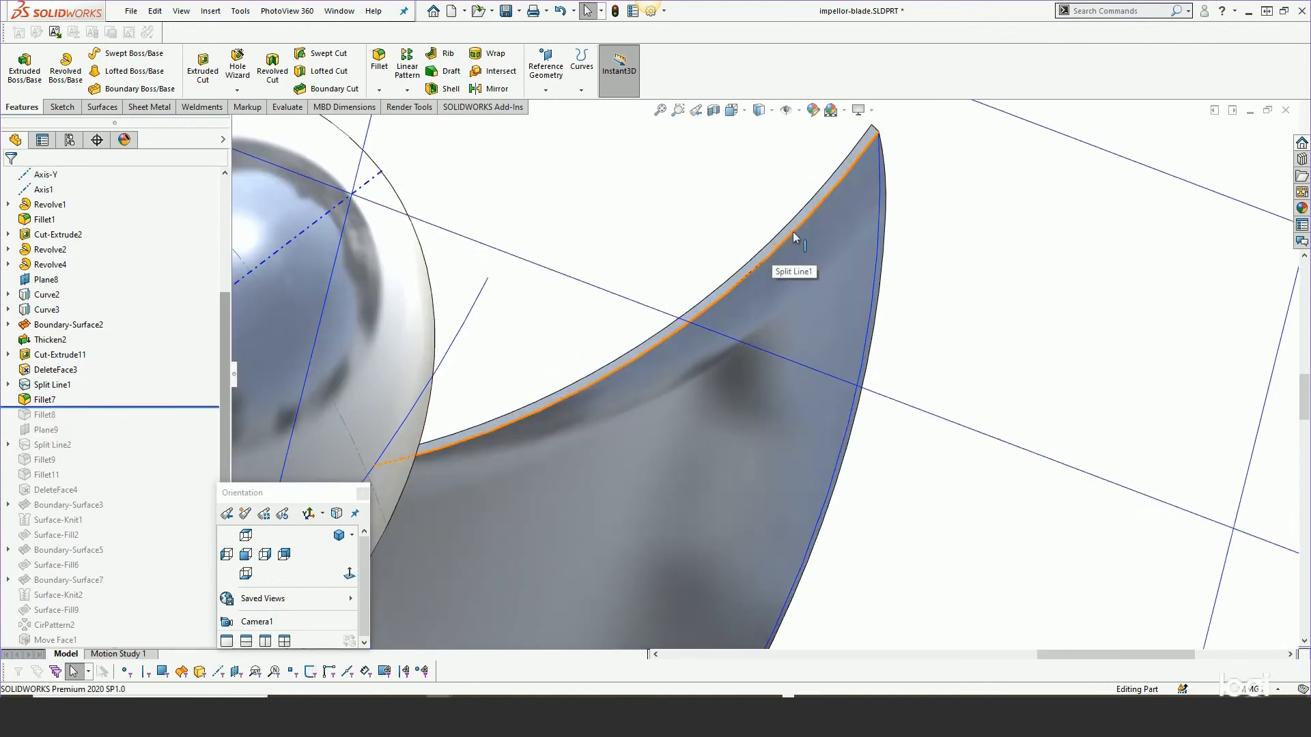
left_click(43, 385)
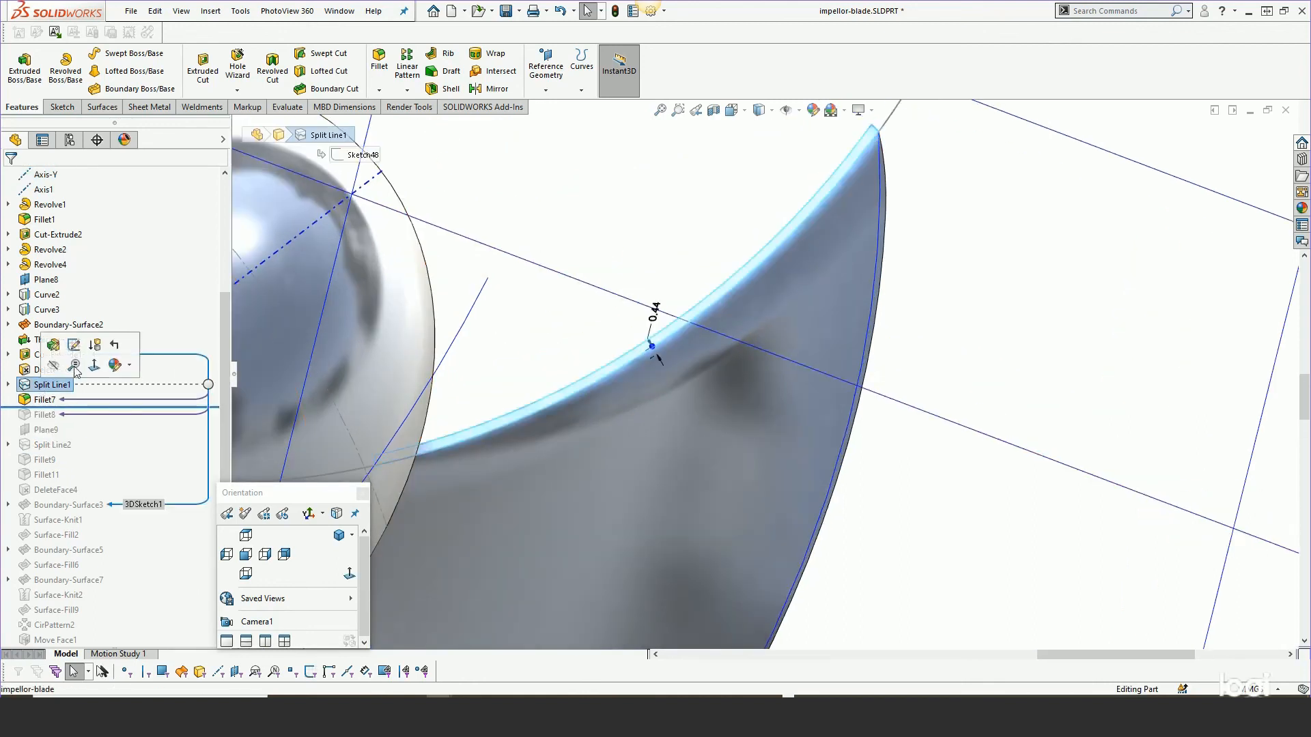
left_click(650, 222)
mouse_move(651, 223)
middle_mouse_down()
mouse_move(684, 211)
mouse_move(698, 223)
middle_mouse_up()
Set the display to show tangent edges as visible and zoom in on the blade edge.
mouse_move(205, 75)
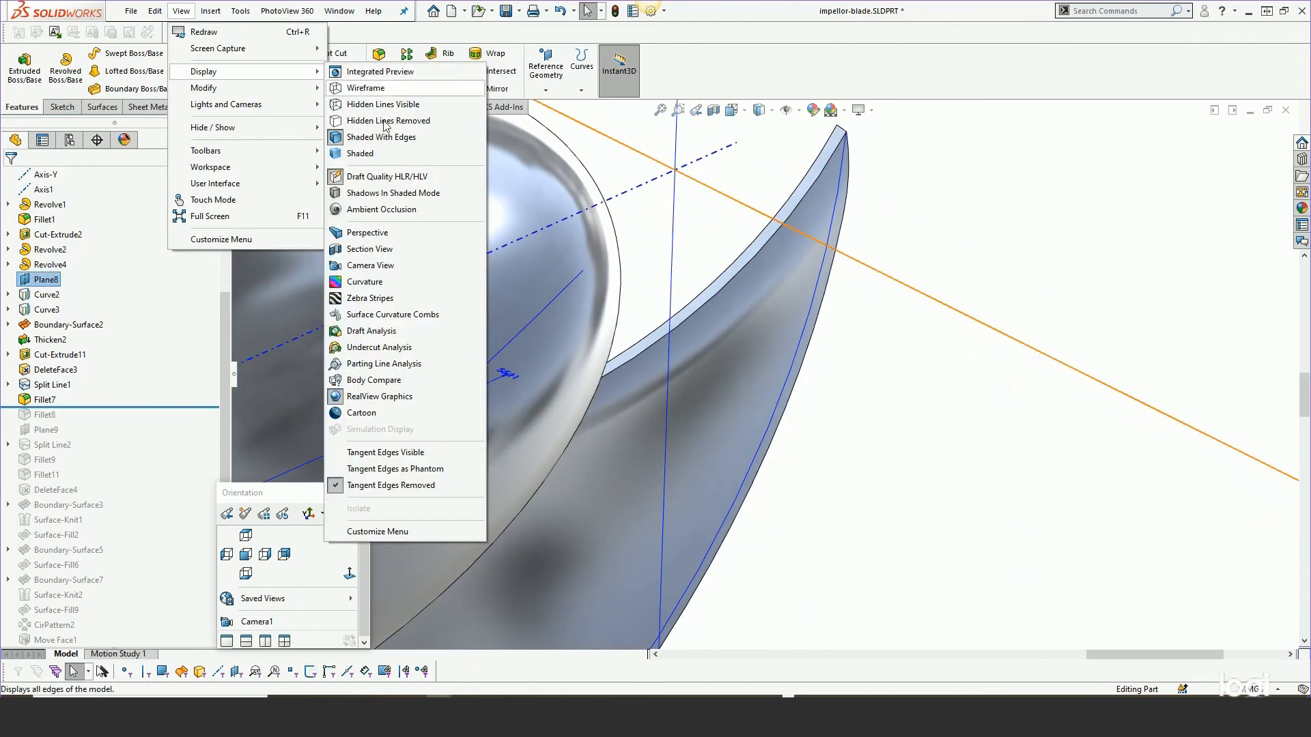
left_click(397, 453)
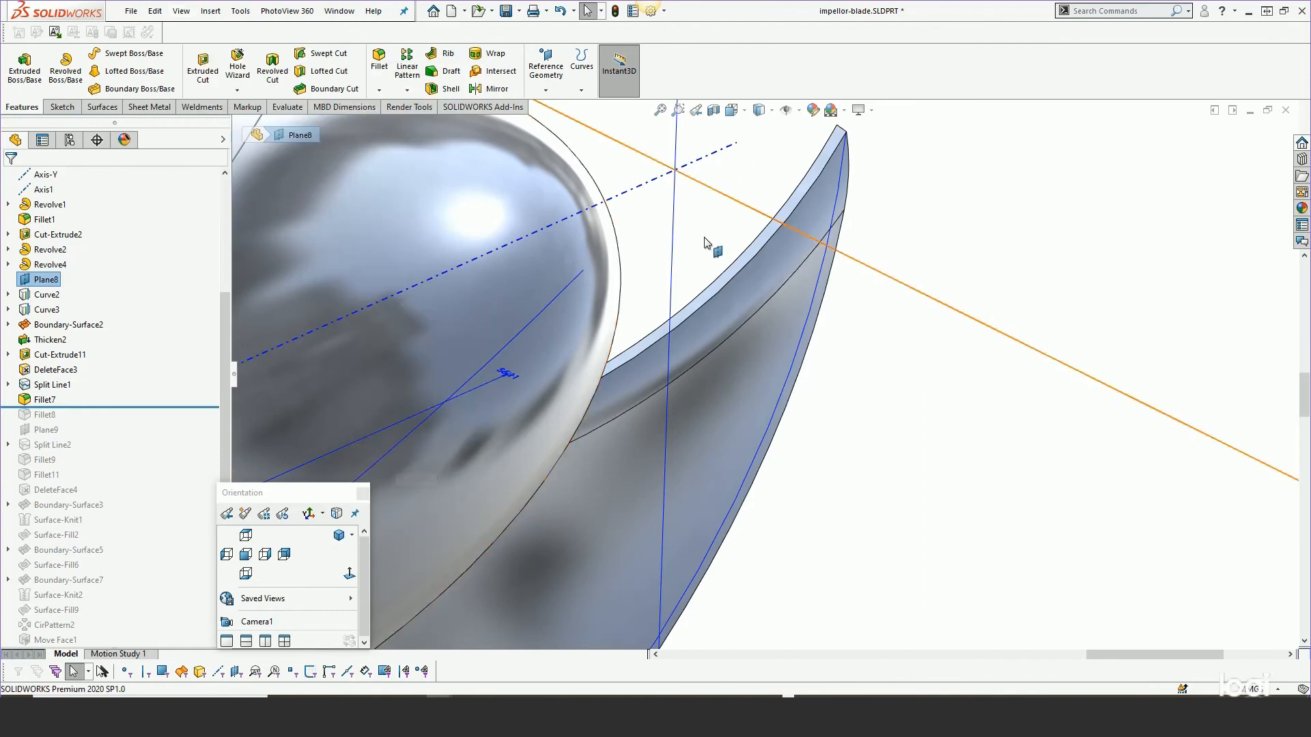
middle_click_drag(707, 244, 705, 177)
scroll(704, 177, "up", 2)
scroll(740, 497, "down", 4)
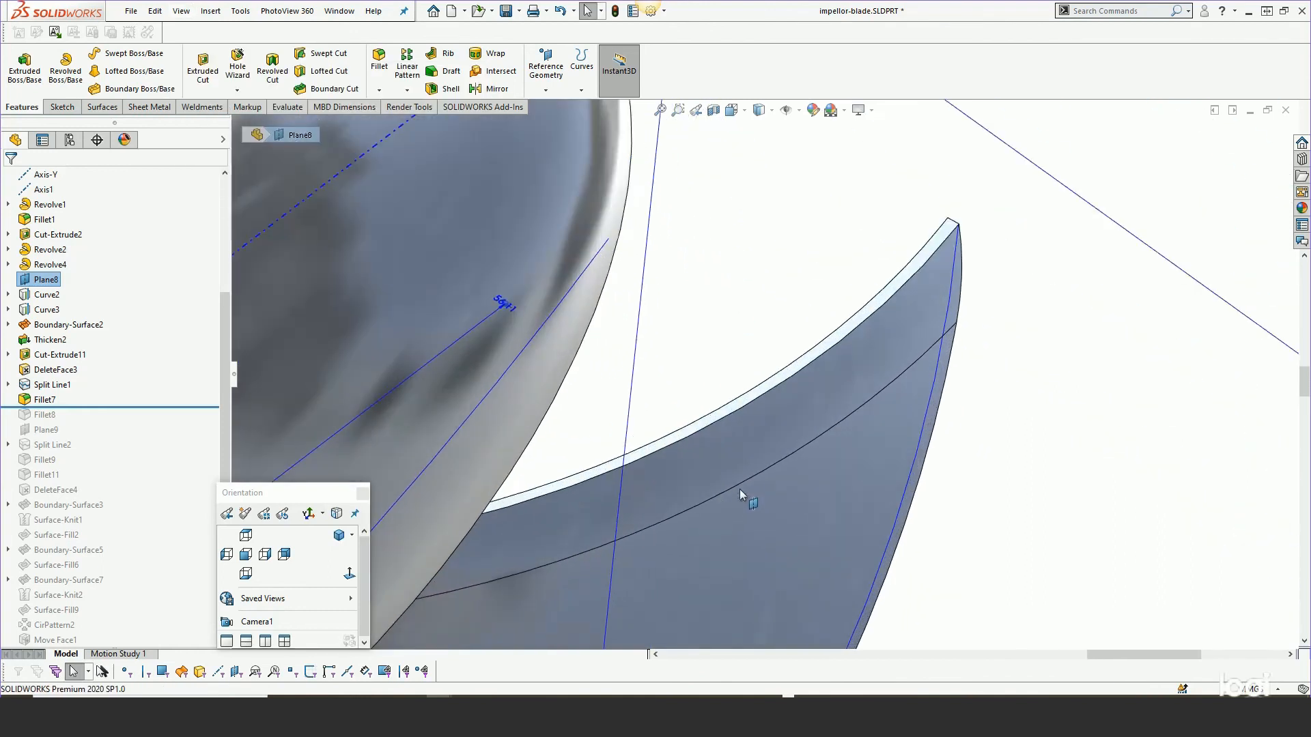
Roll the tree forward past Fillet8 and open Fillet8 for editing.
left_click_drag(93, 408, 88, 423)
middle_click_drag(669, 431, 720, 396)
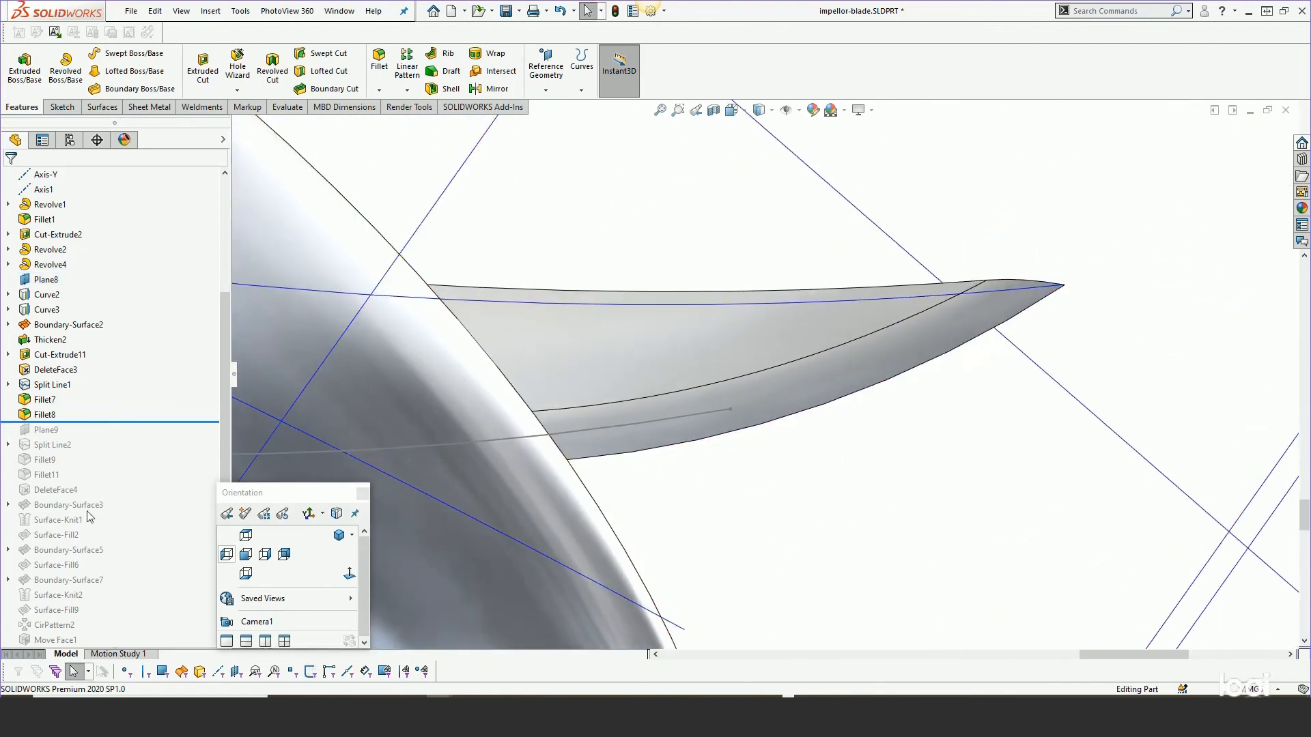
right_click(44, 415)
left_click(56, 368)
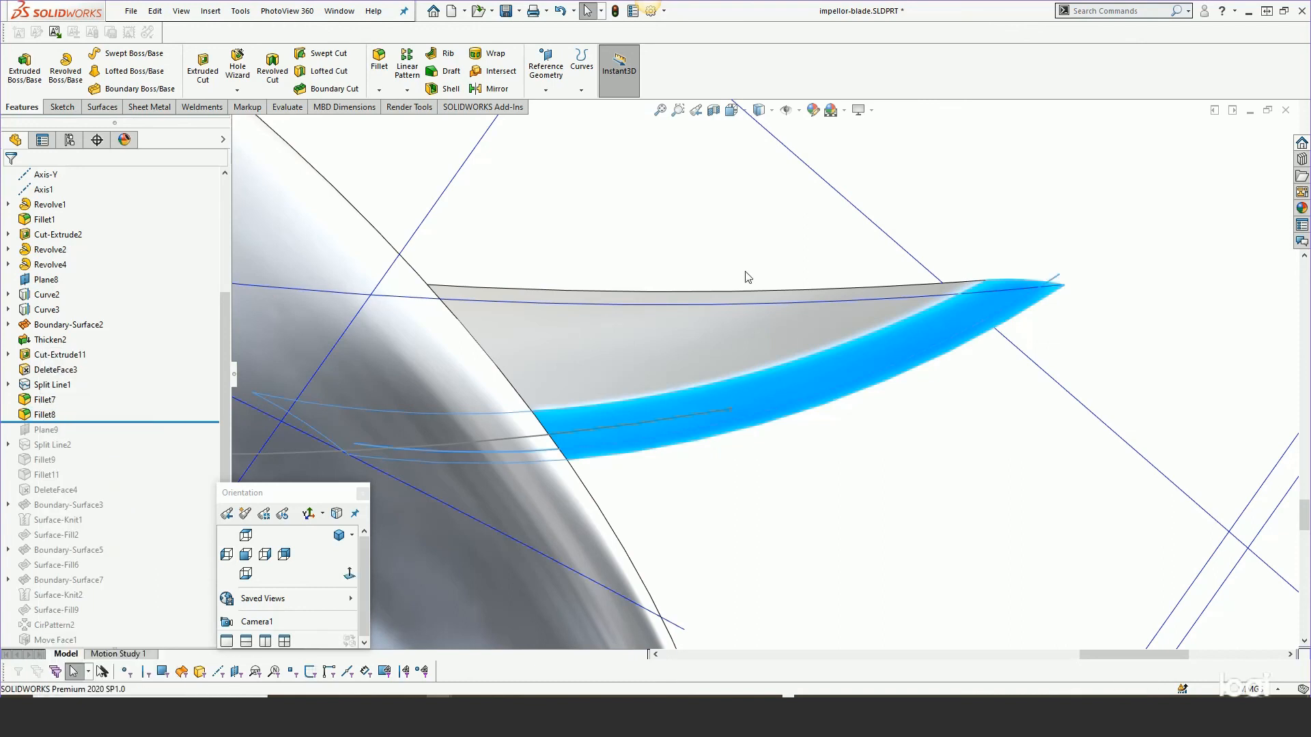
Review Fillet8's edge selection and fillet options, then close the edit with OK.
middle_click_drag(817, 304, 950, 359)
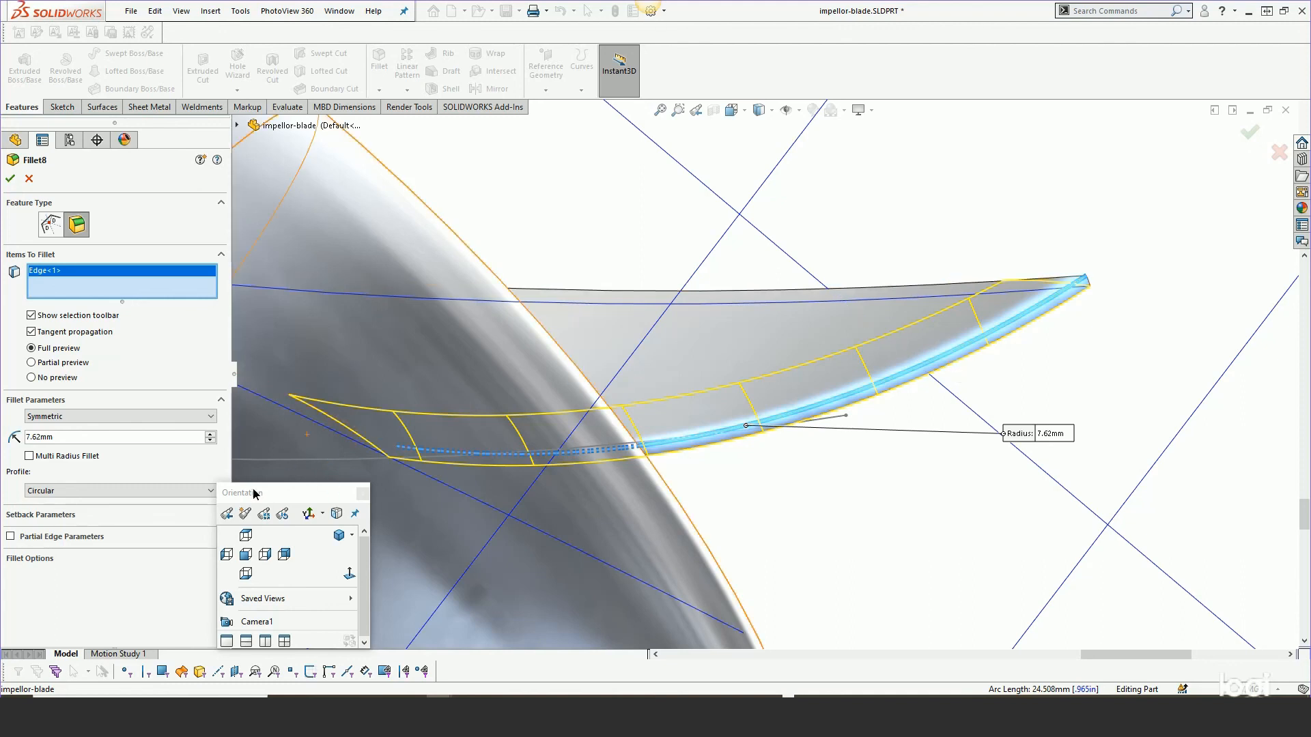
left_click_drag(252, 491, 310, 504)
left_click(220, 559)
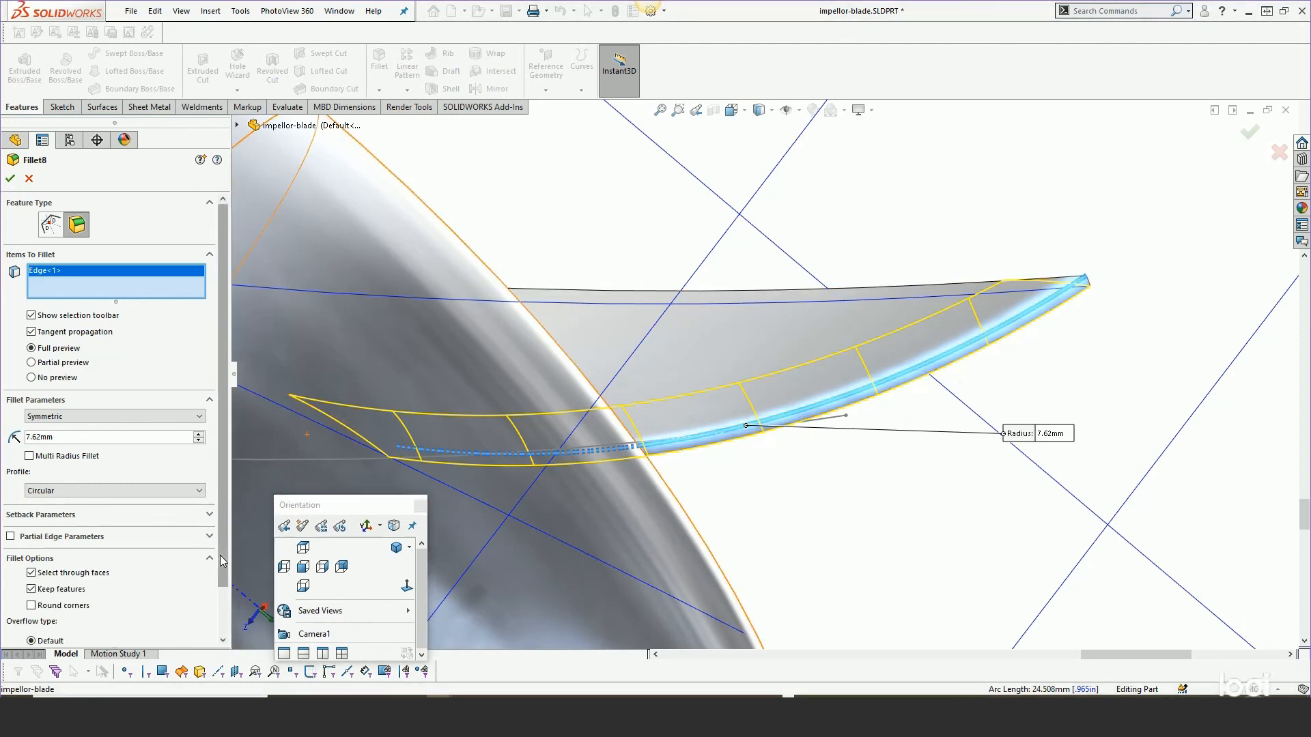
scroll(220, 568, "down", 2)
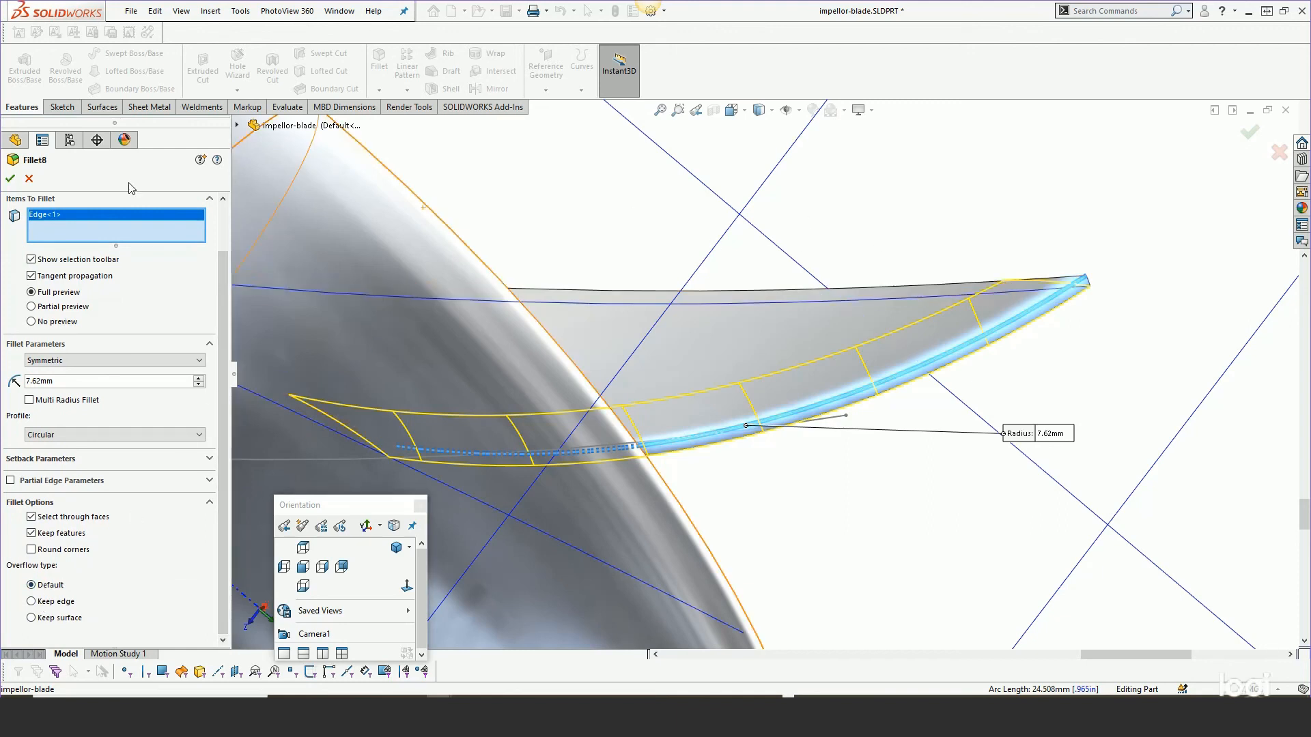
left_click(10, 178)
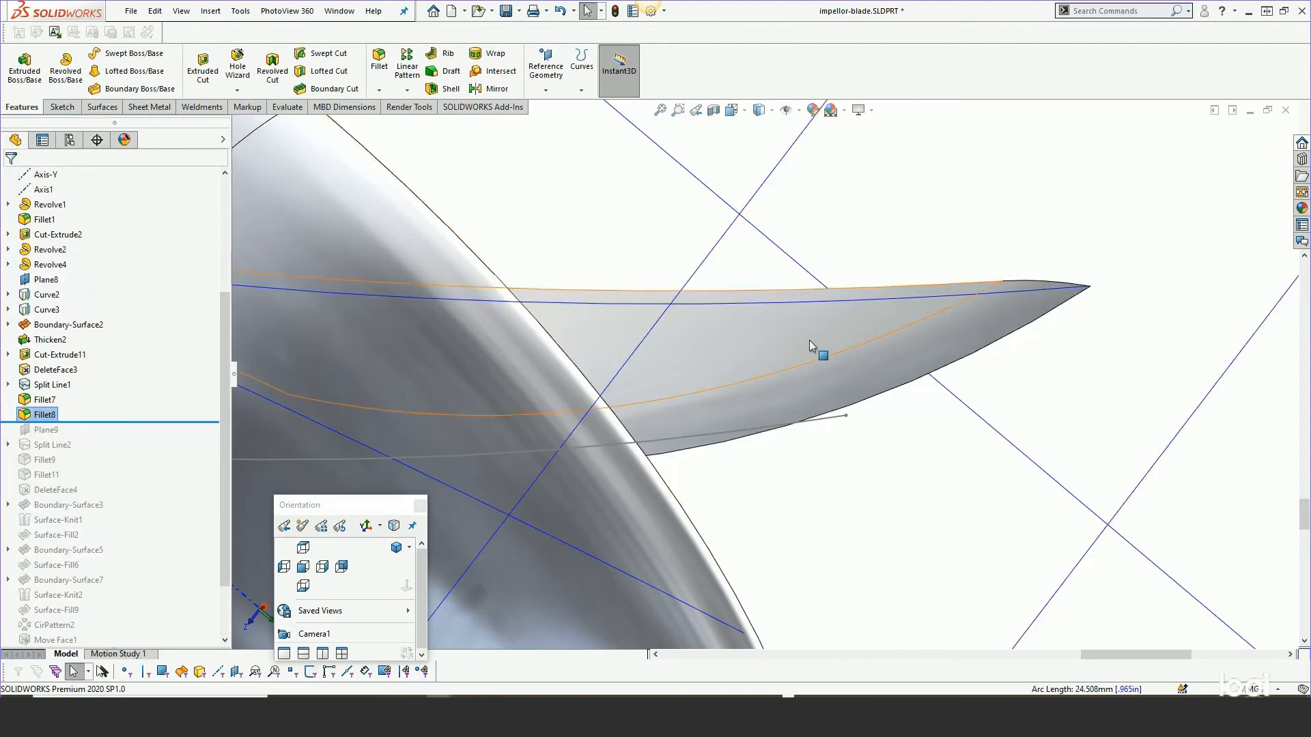
Roll the tree forward past Plane9 and Split Line2 and inspect the blade's leading edge.
middle_click_drag(802, 271, 802, 141)
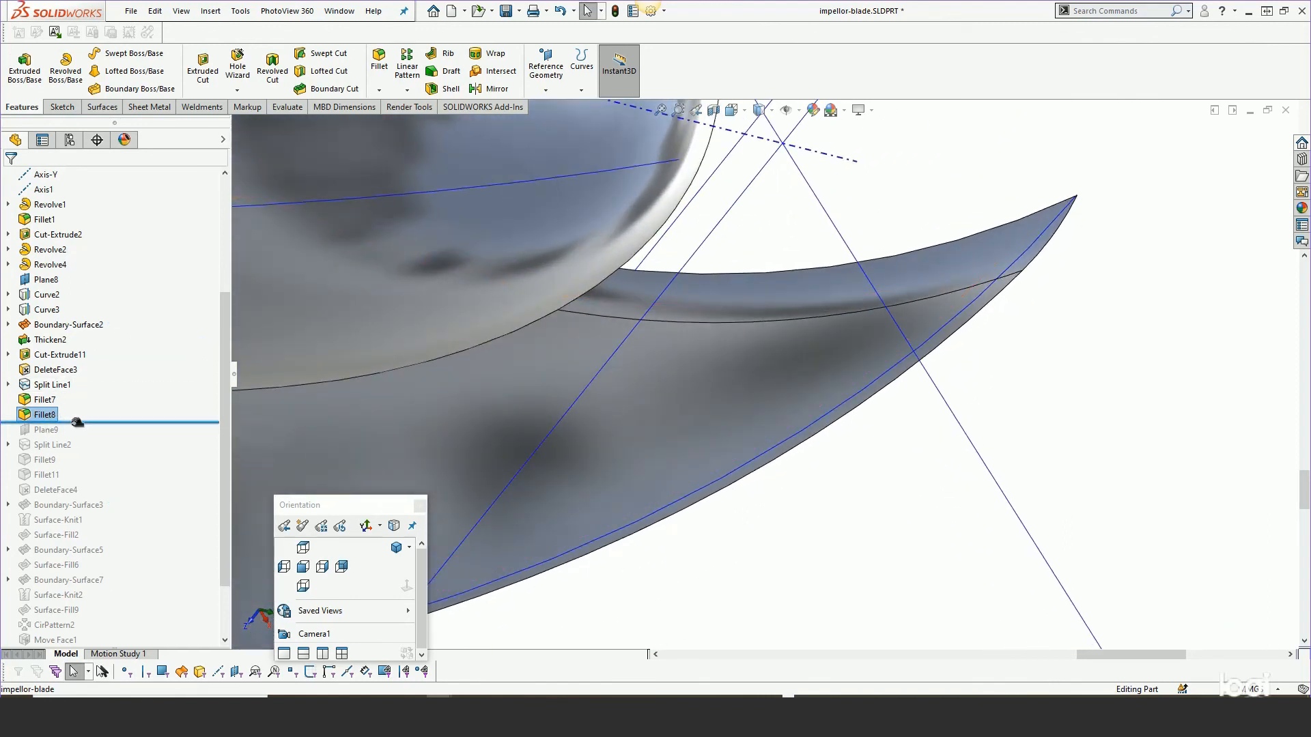
left_click_drag(77, 422, 76, 450)
scroll(751, 423, "up", 3)
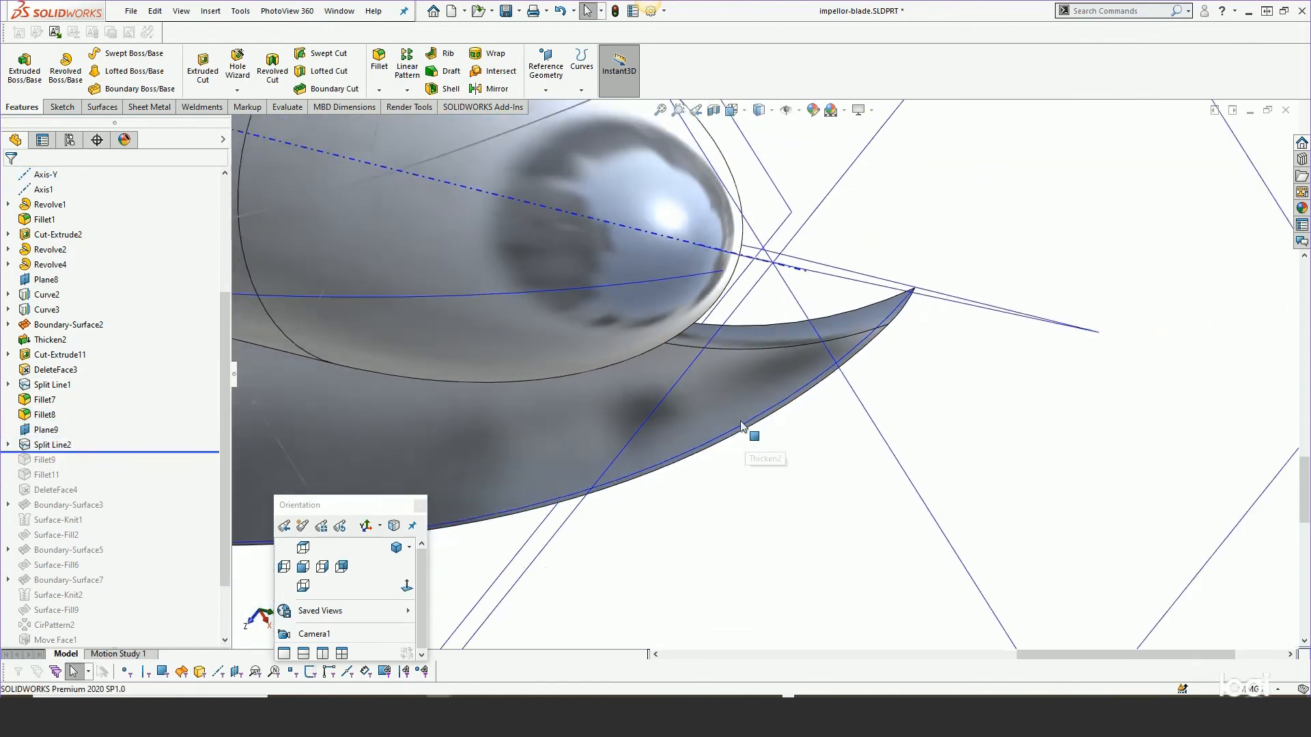
scroll(743, 427, "up", 2)
middle_click_drag(742, 427, 609, 236)
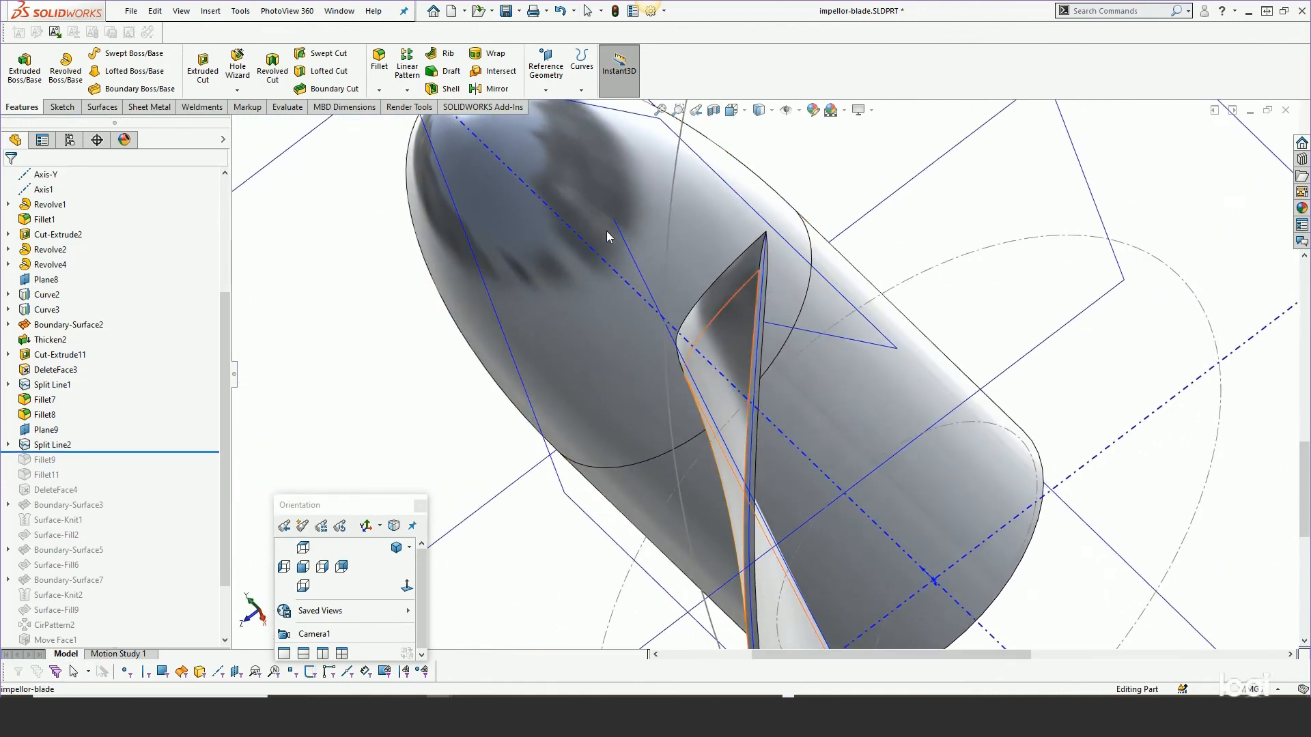
scroll(764, 276, "down", 3)
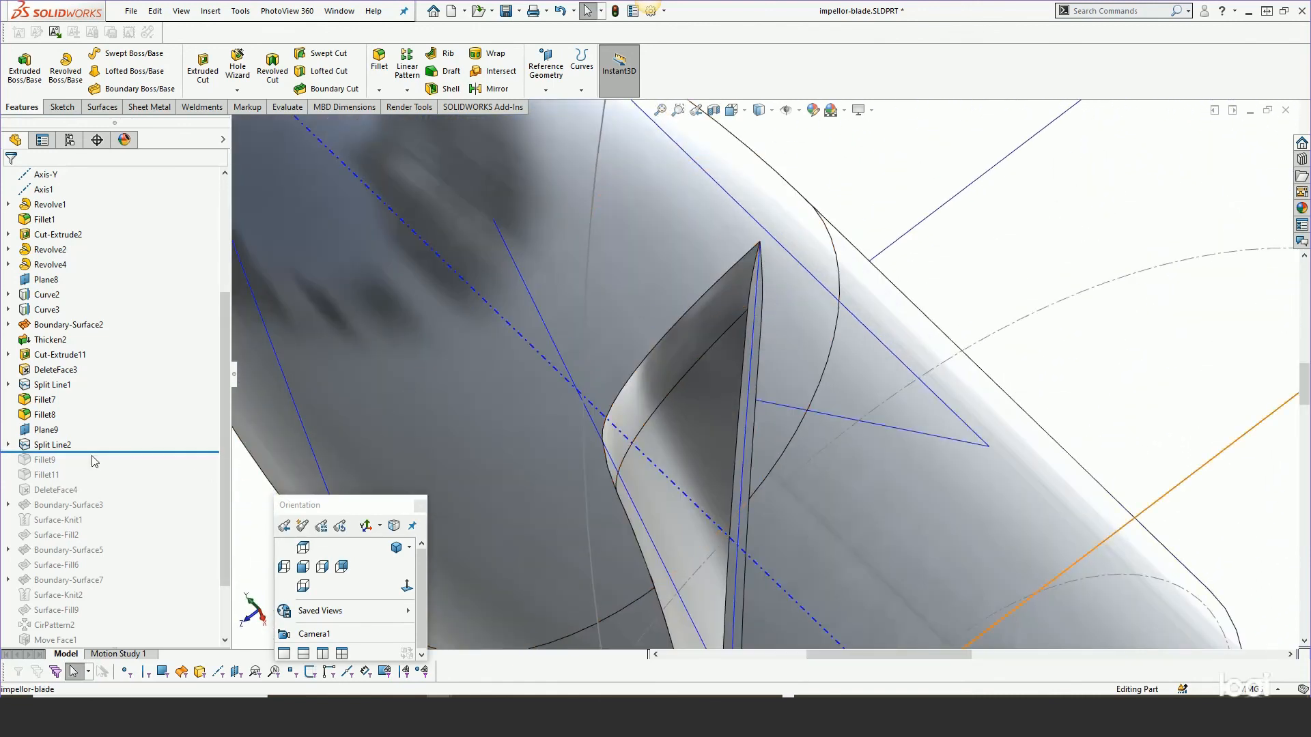
Roll the tree forward past Fillet9 and Fillet11, zoom in on the blade root and select Fillet11.
left_click_drag(98, 452, 93, 482)
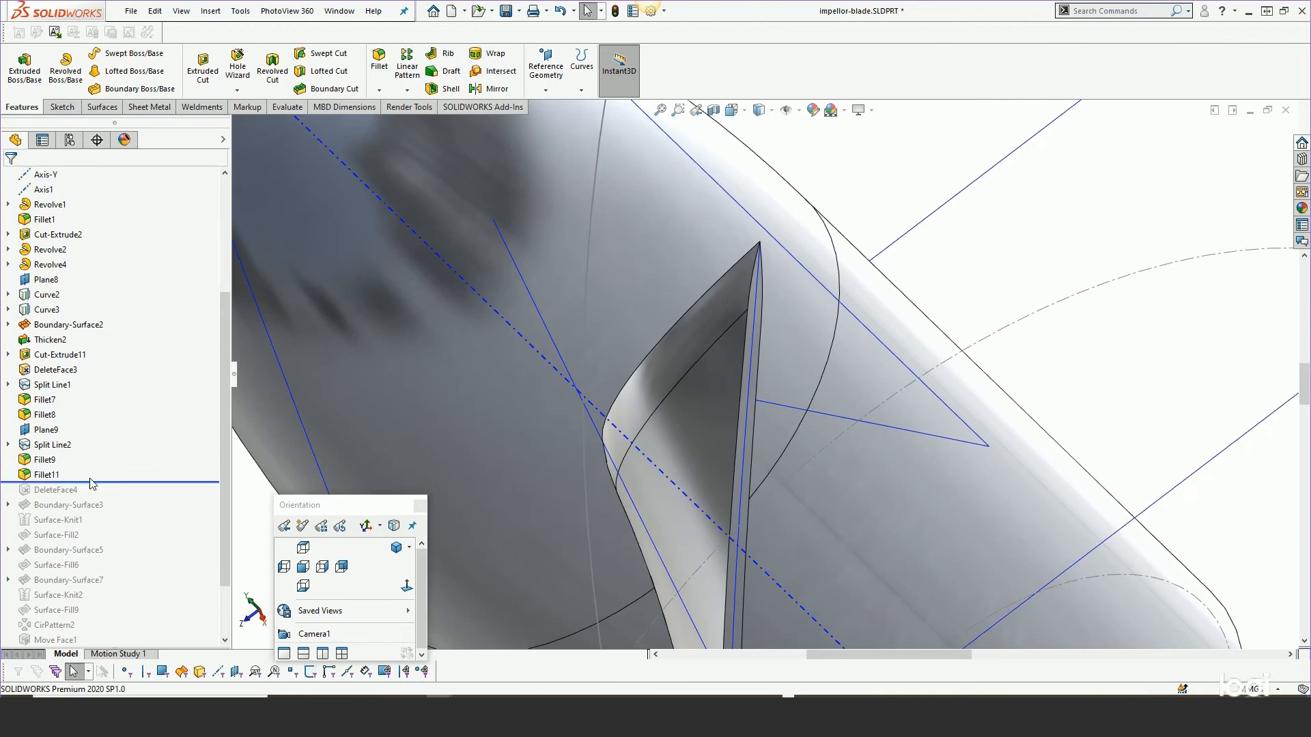
scroll(767, 419, "up", 6)
middle_click_drag(758, 543, 795, 300)
scroll(723, 576, "down", 10)
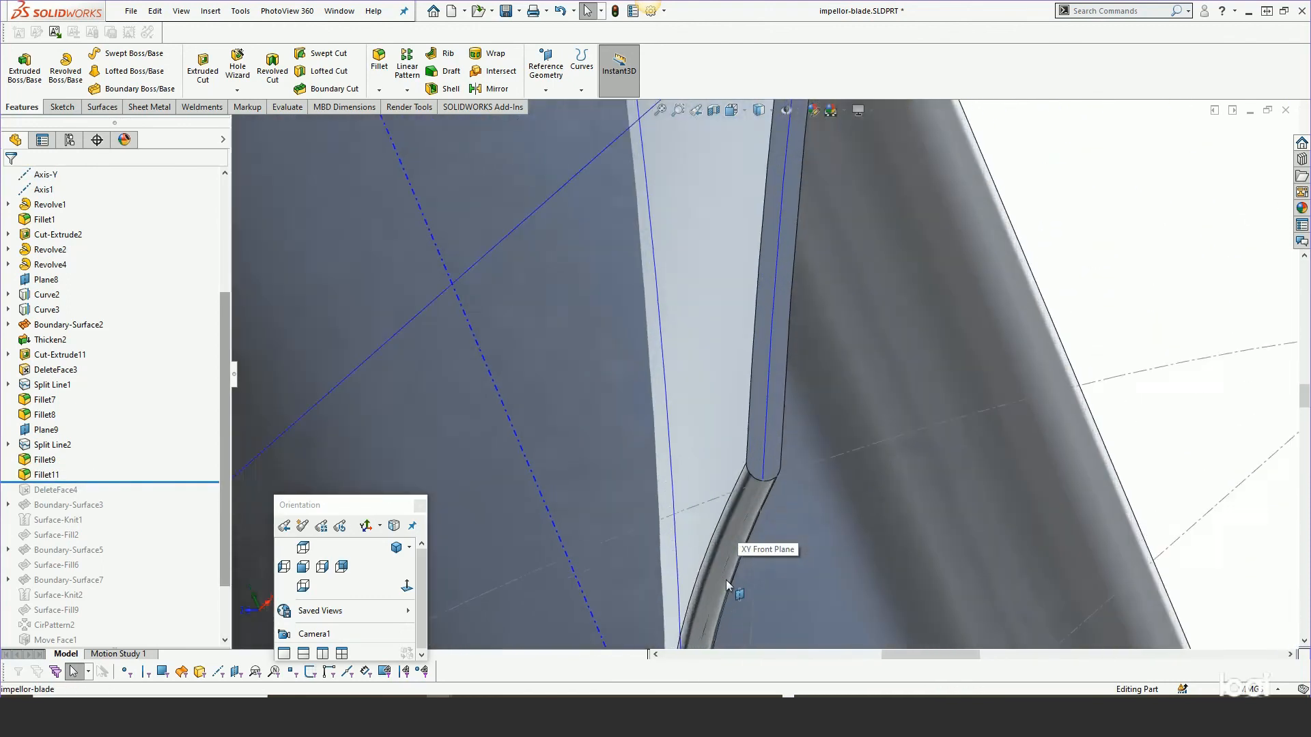
left_click(32, 477)
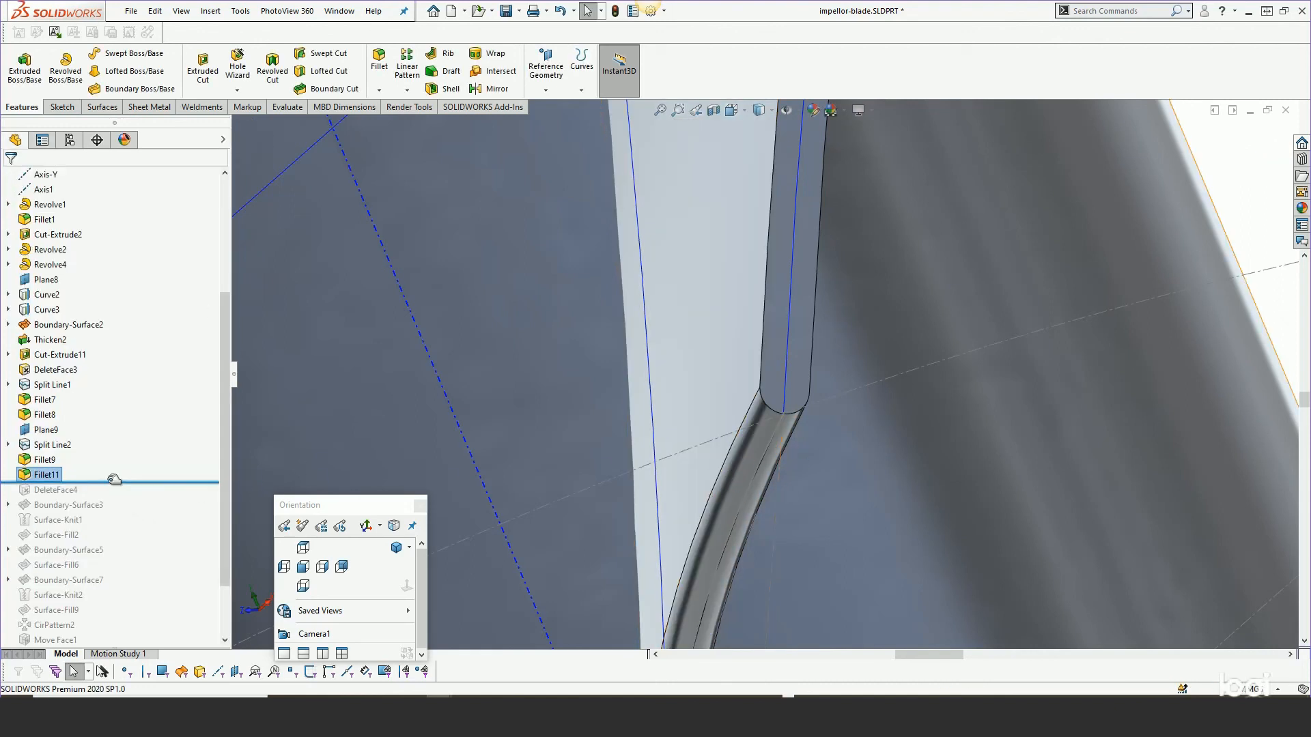
Roll the tree forward past DeleteFace4 and Boundary-Surface3, then hide the planes and axes to view the finished blade.
left_click_drag(114, 483, 113, 512)
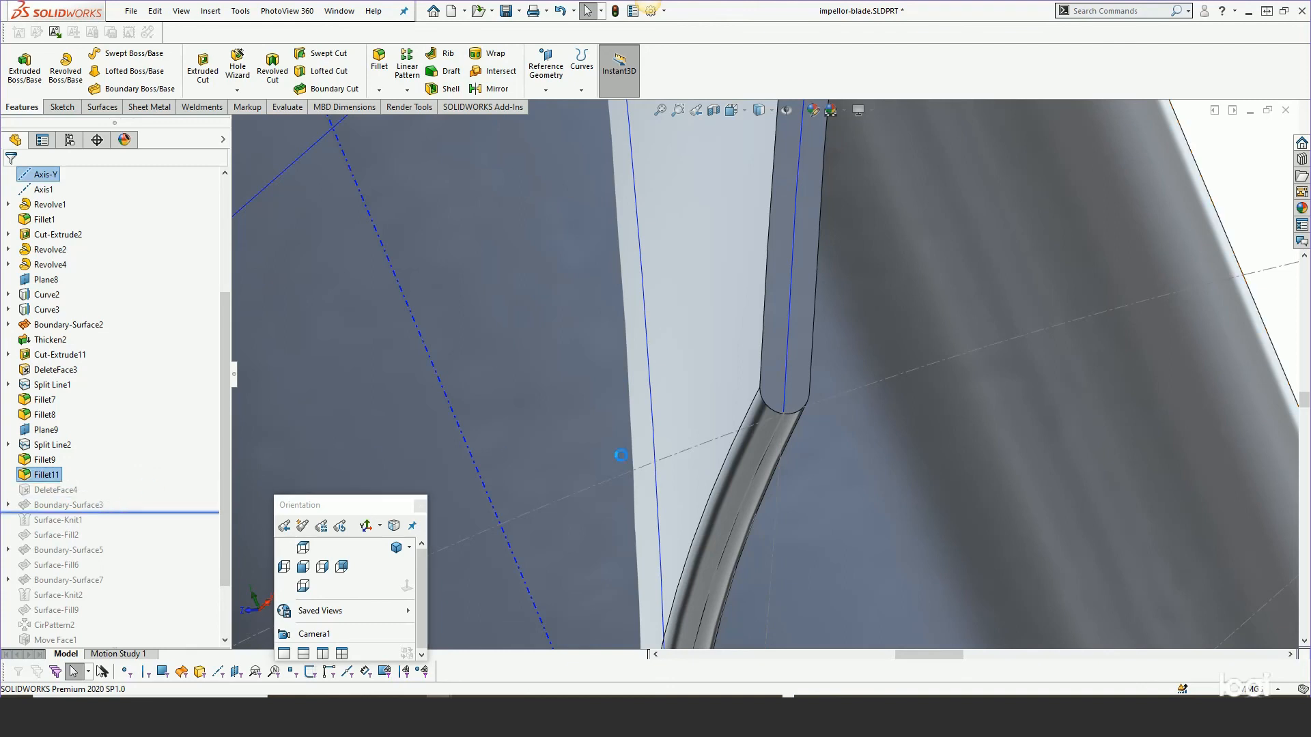
scroll(772, 531, "up", 6)
scroll(771, 530, "up", 5)
middle_click_drag(771, 530, 836, 287)
scroll(721, 347, "down", 5)
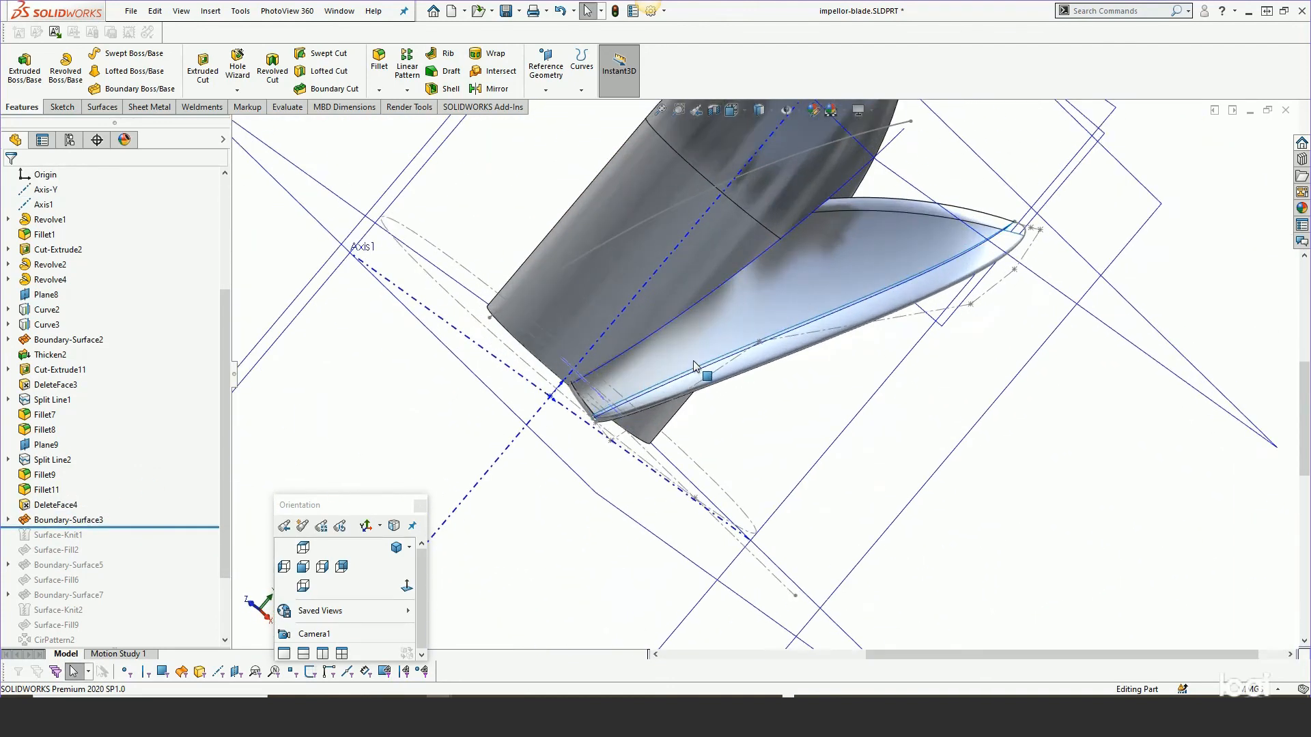
key("ctrl+h")
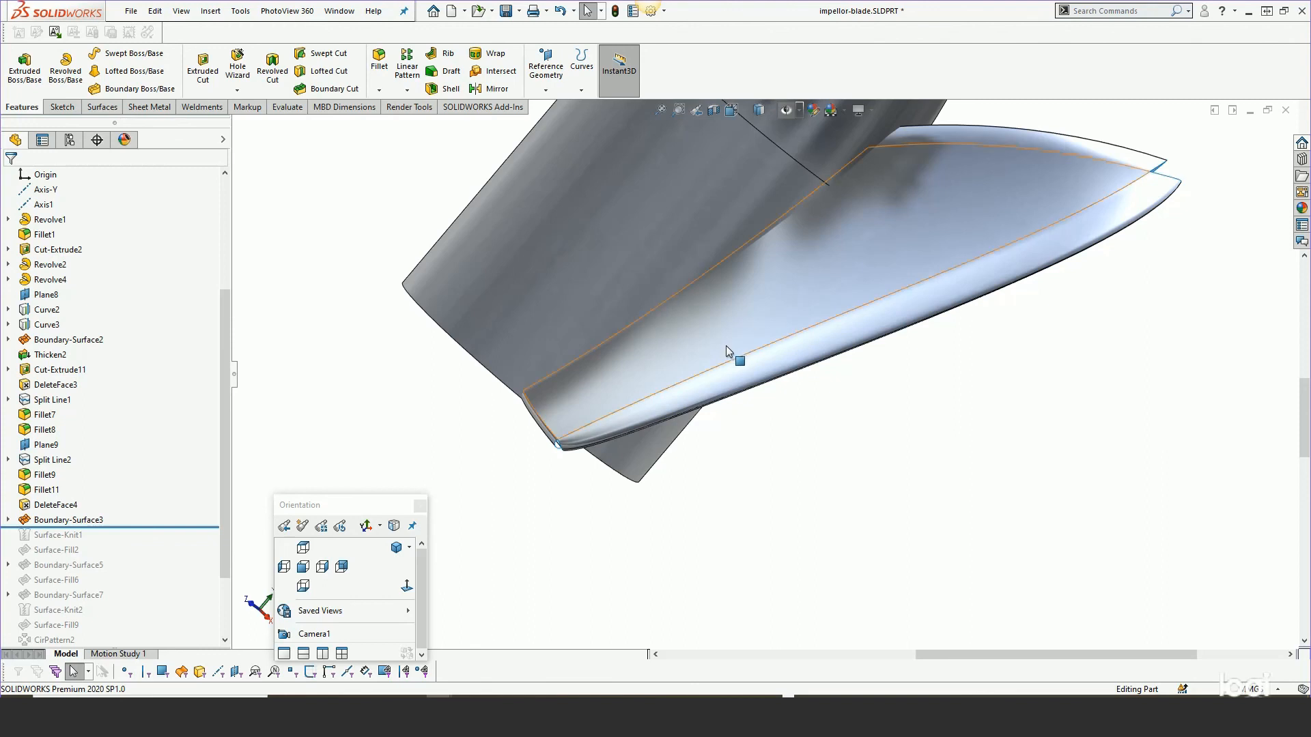
middle_click_drag(731, 353, 772, 289)
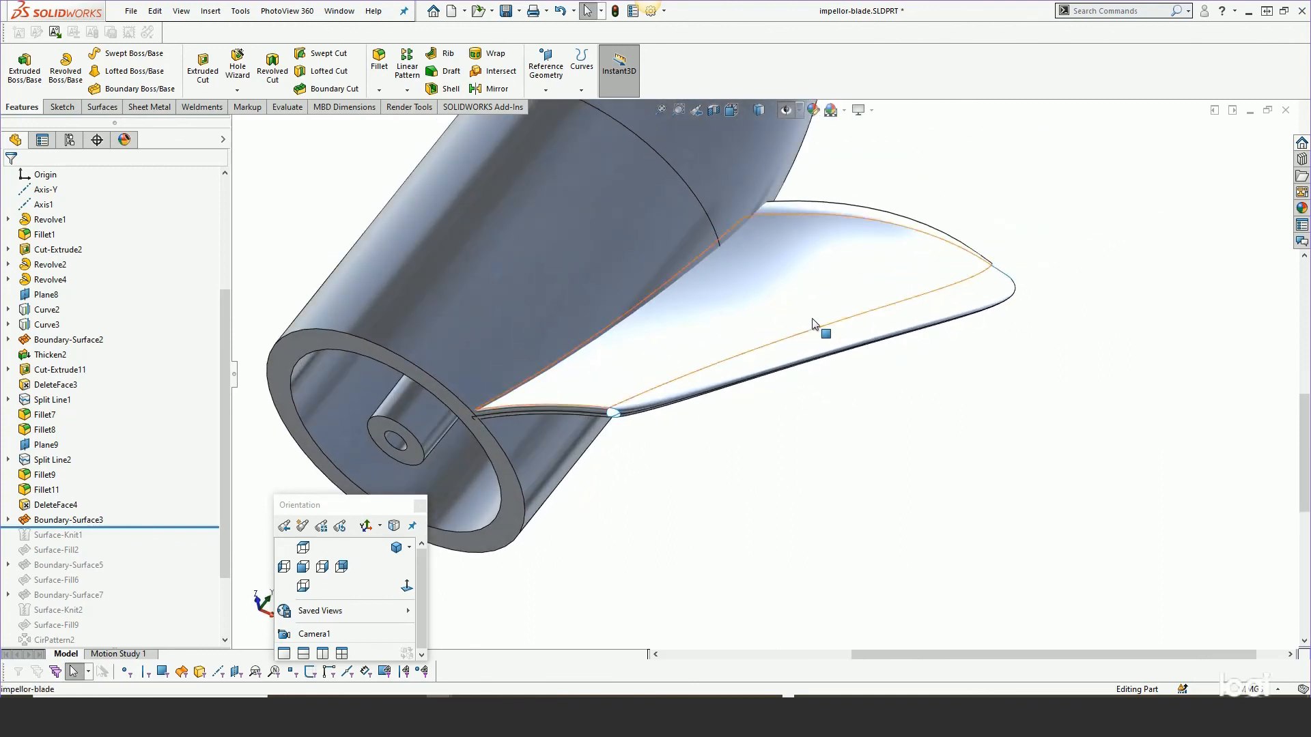
Open Boundary-Surface3 for editing to review its curve groups and end constraints, then cancel the edit.
left_click(9, 521)
right_click(67, 520)
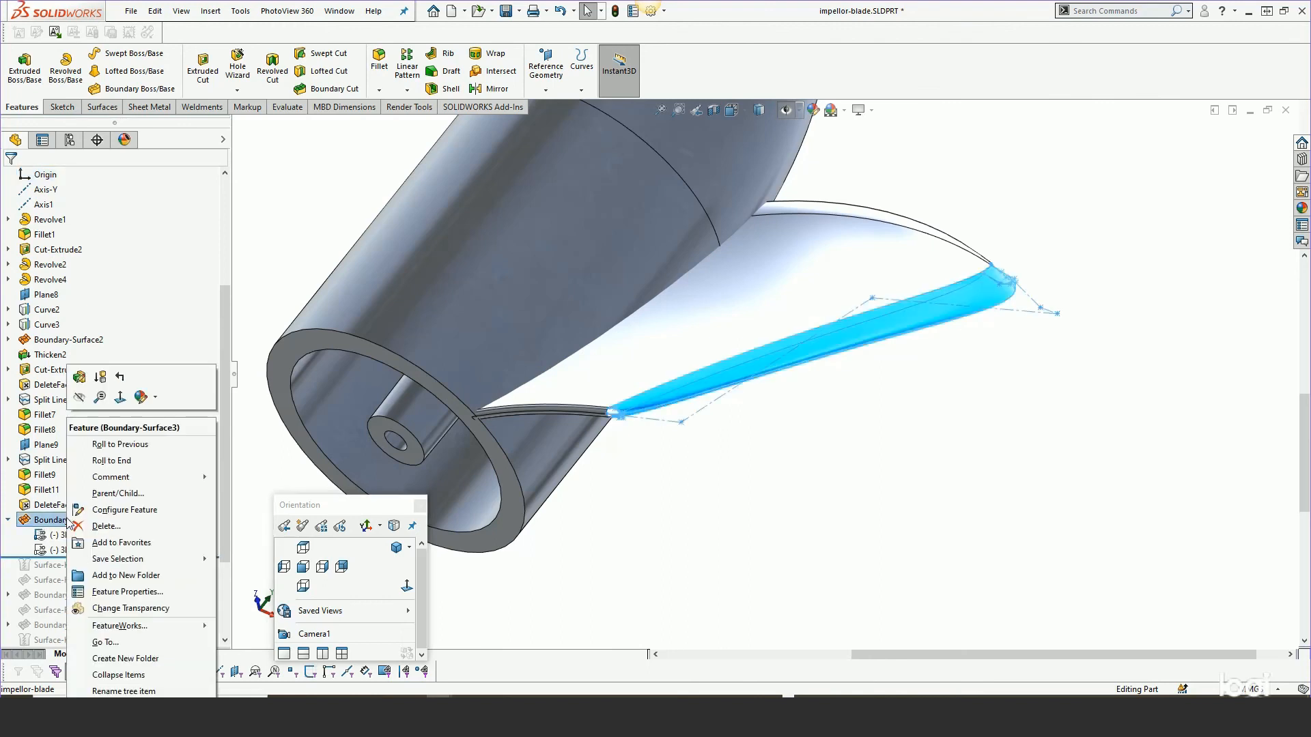
left_click(75, 385)
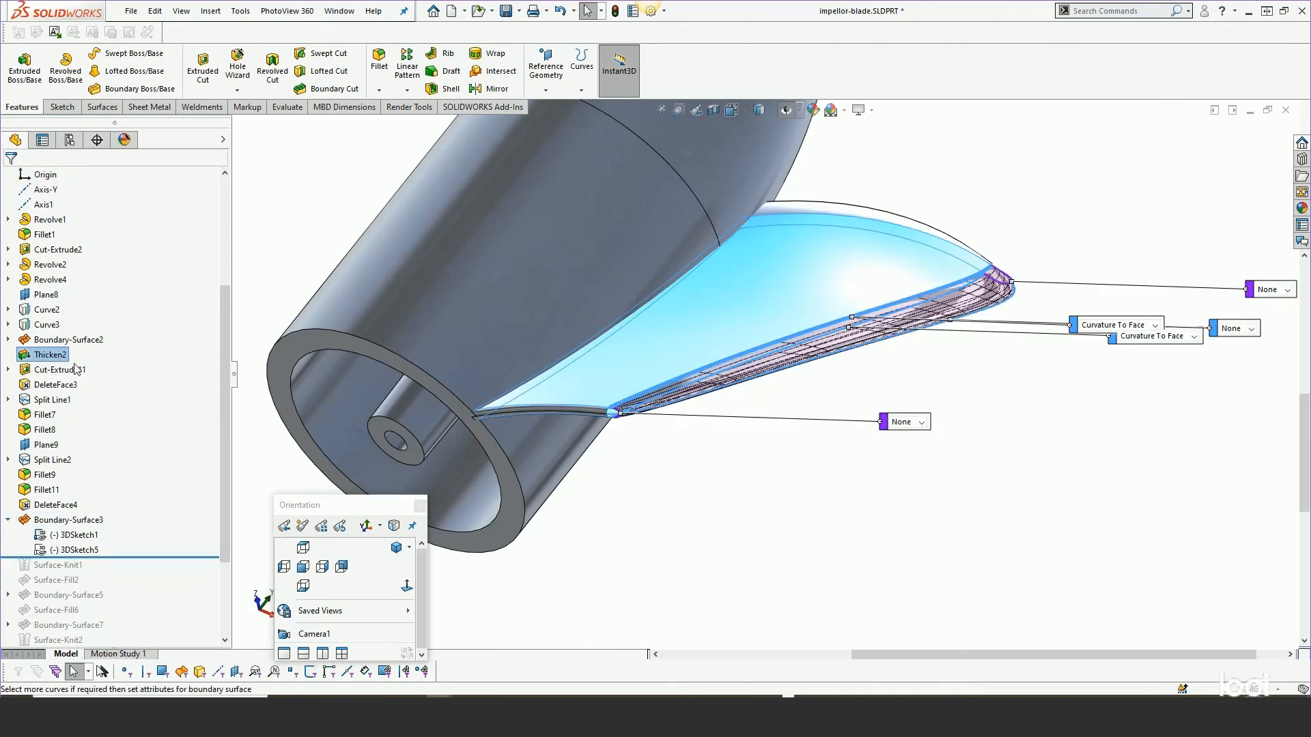
left_click(29, 179)
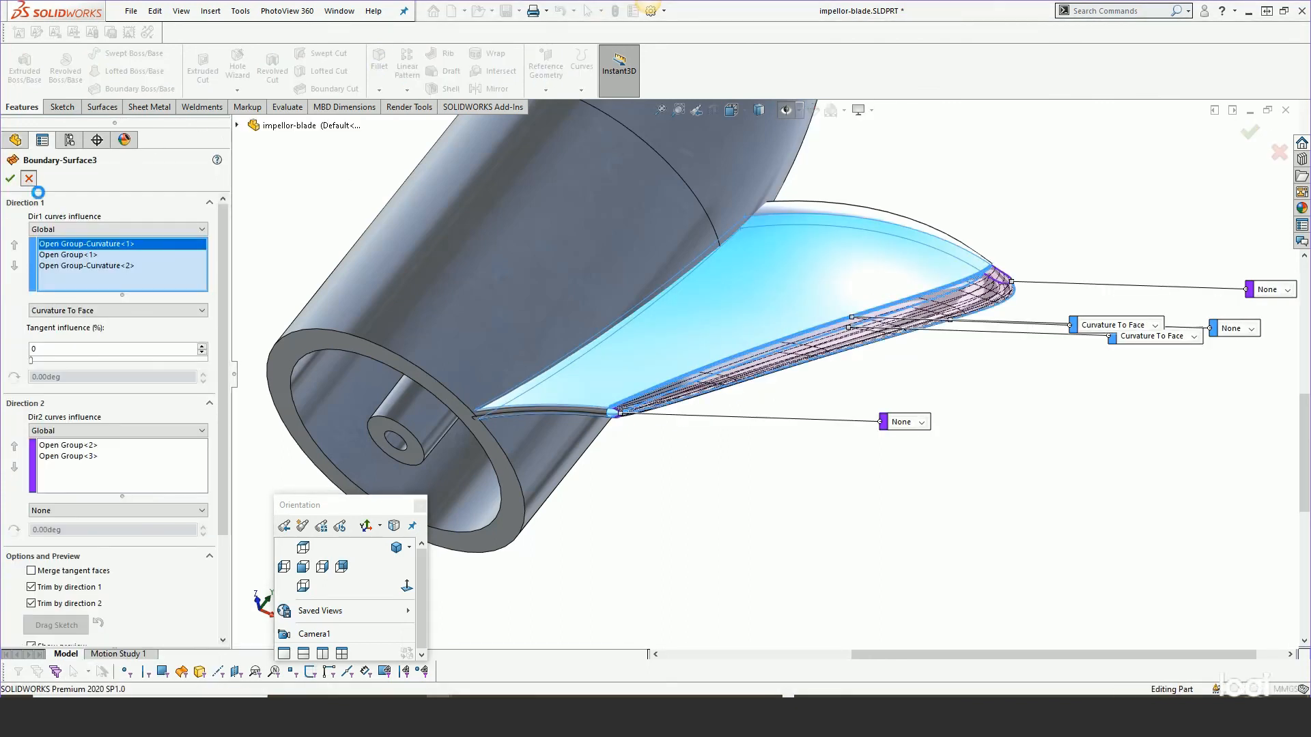
Roll the tree back to just before Boundary-Surface3, exposing 3DSketch1 and 3DSketch5 above it.
left_click(8, 519)
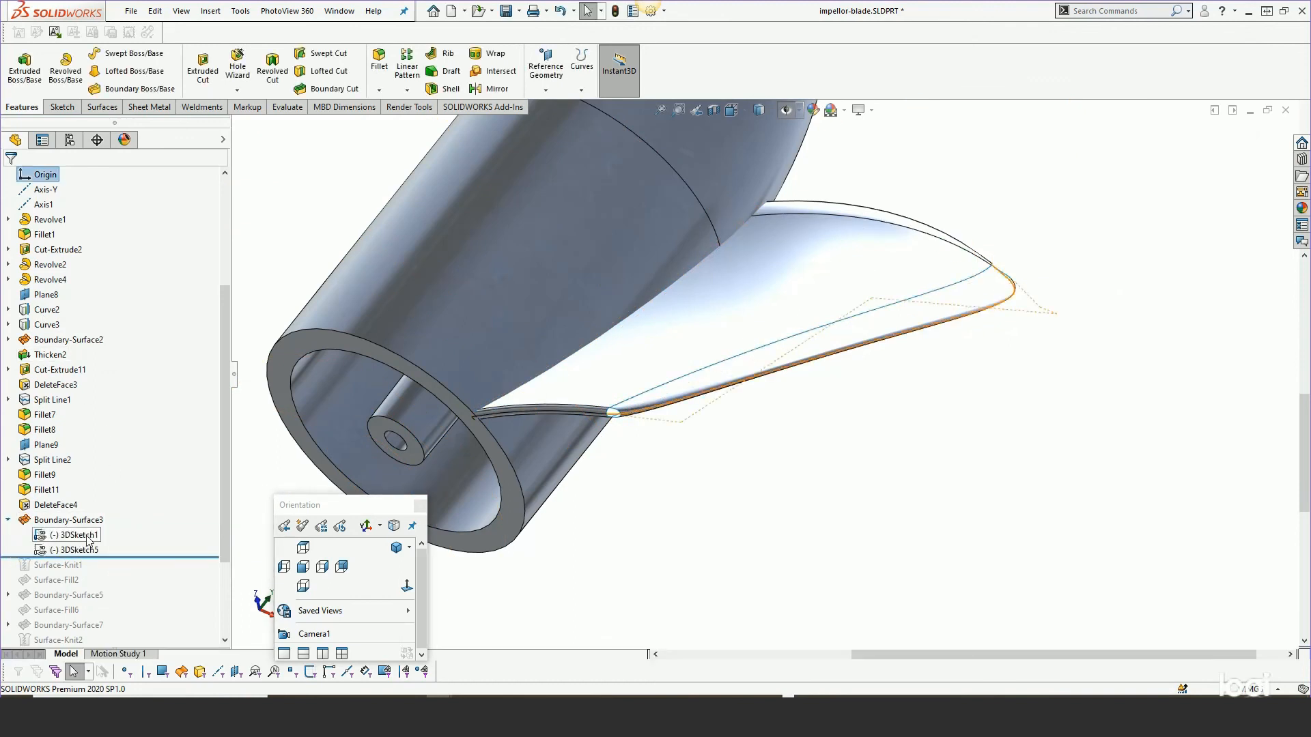
mouse_move(130, 558)
left_mouse_down()
mouse_move(126, 522)
mouse_move(111, 541)
left_mouse_up()
left_click(46, 522)
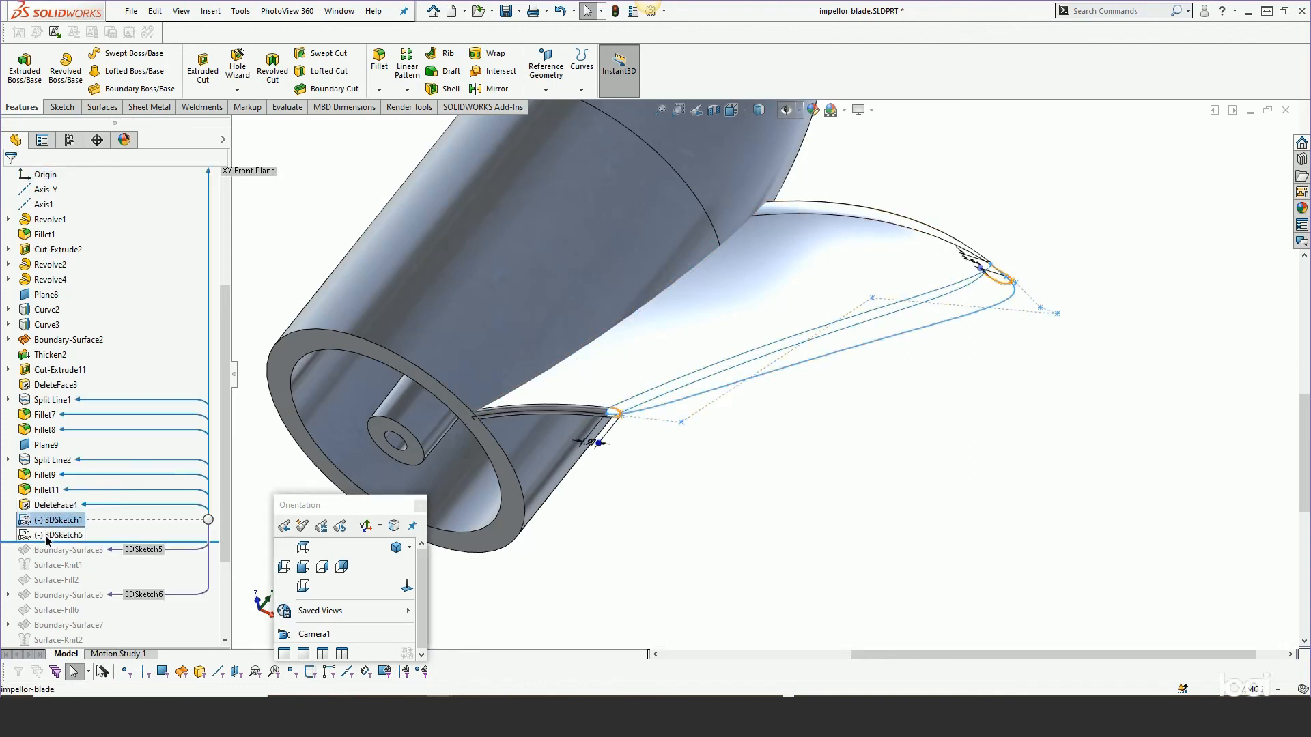
left_click(47, 536, "ctrl")
left_click(58, 516)
left_click(691, 516)
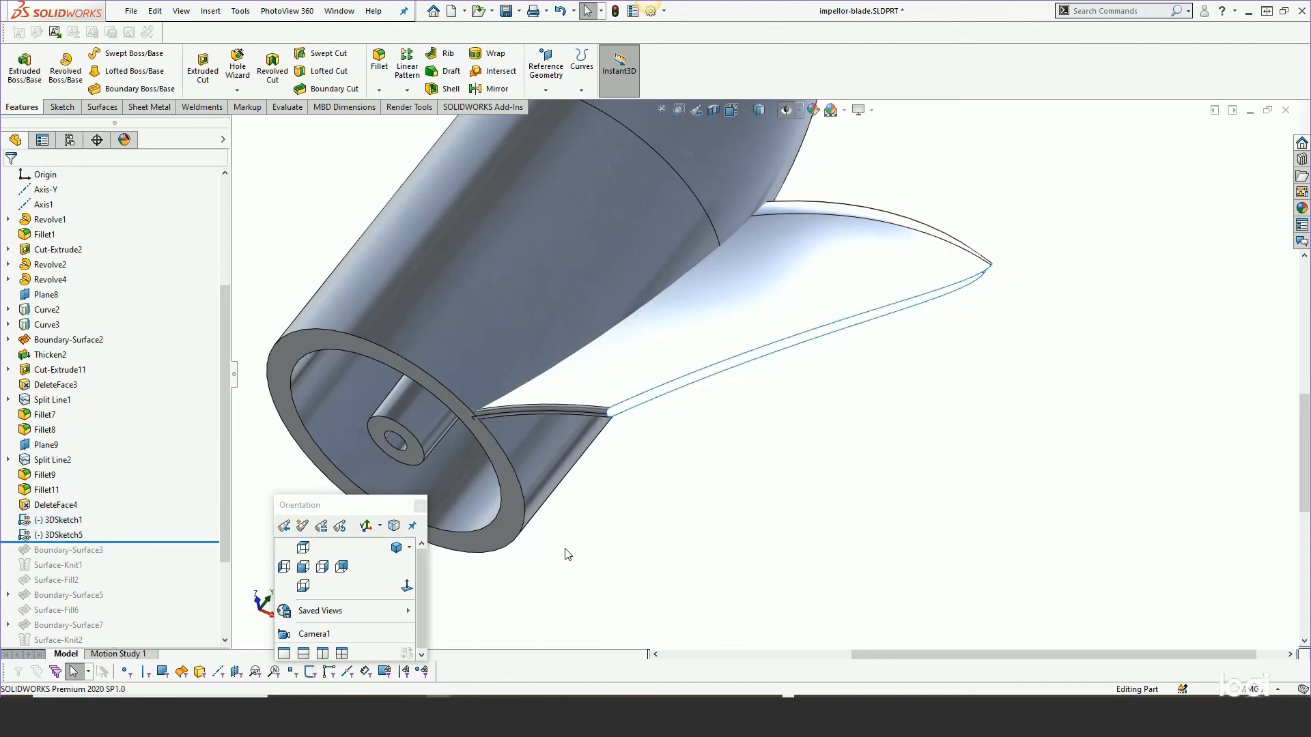
Open 3DSketch1 for editing and orbit around the blade to inspect its spline, then exit the sketch.
key("h")
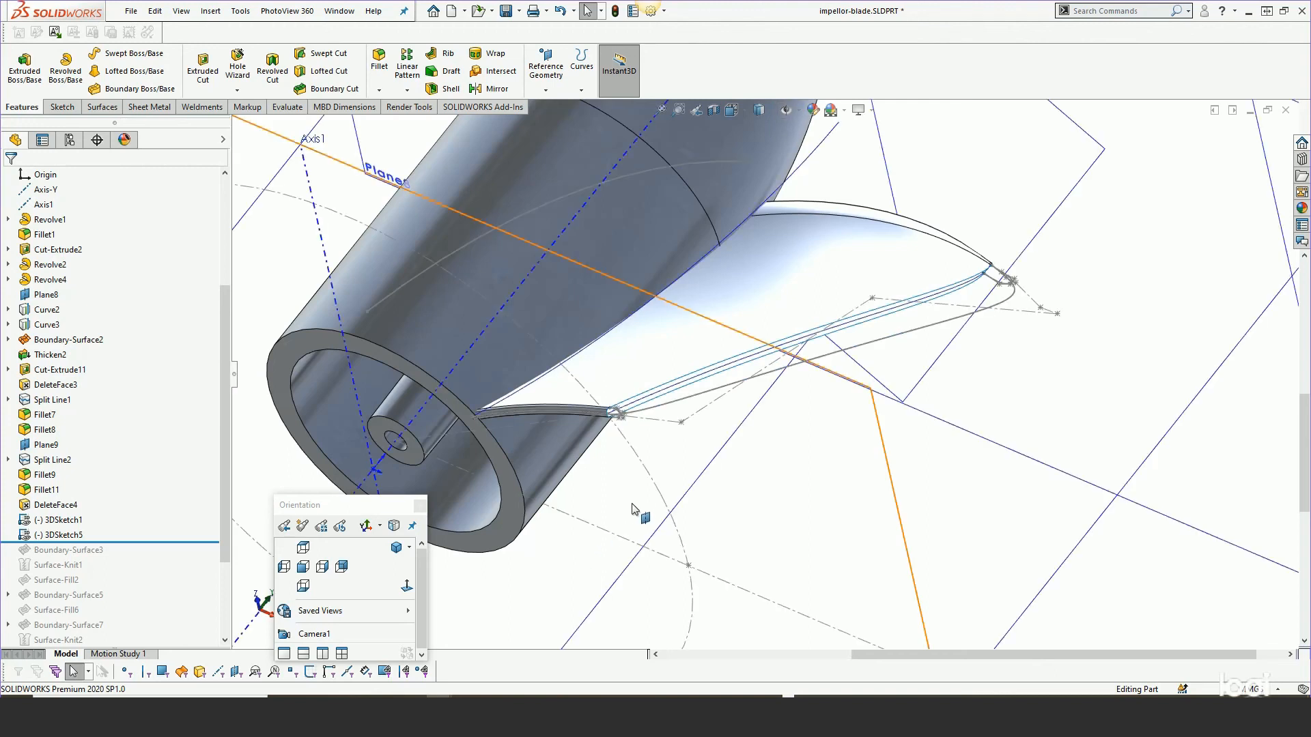
left_click(754, 506)
key("h")
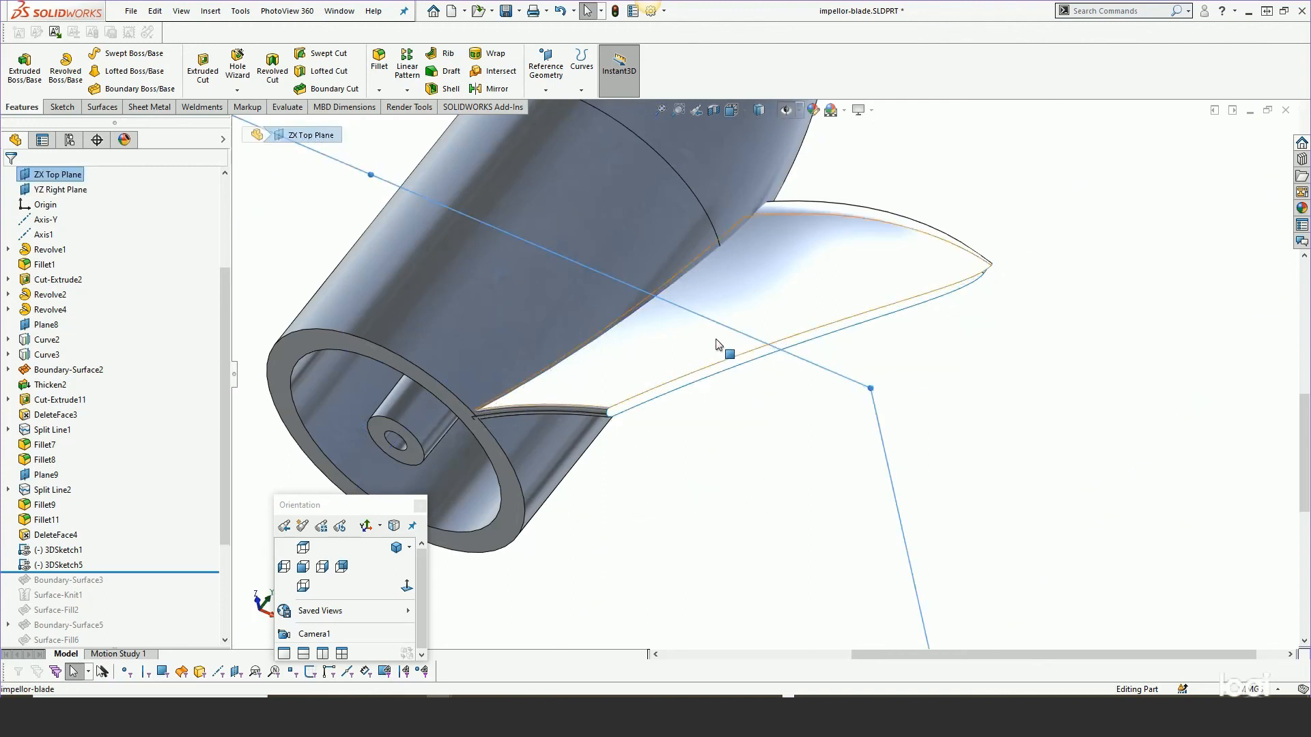
scroll(716, 342, "down", 2)
mouse_move(716, 343)
middle_mouse_down()
mouse_move(700, 306)
mouse_move(708, 351)
middle_mouse_up()
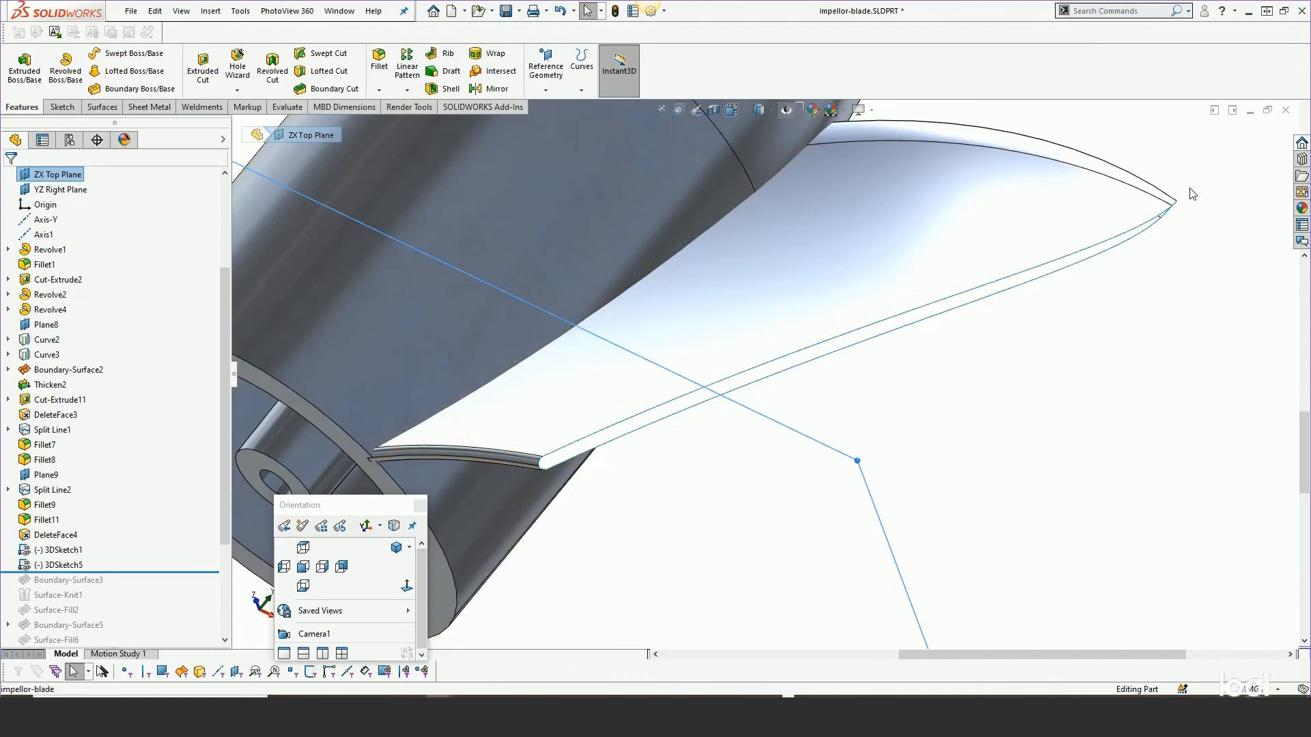
left_click(57, 551)
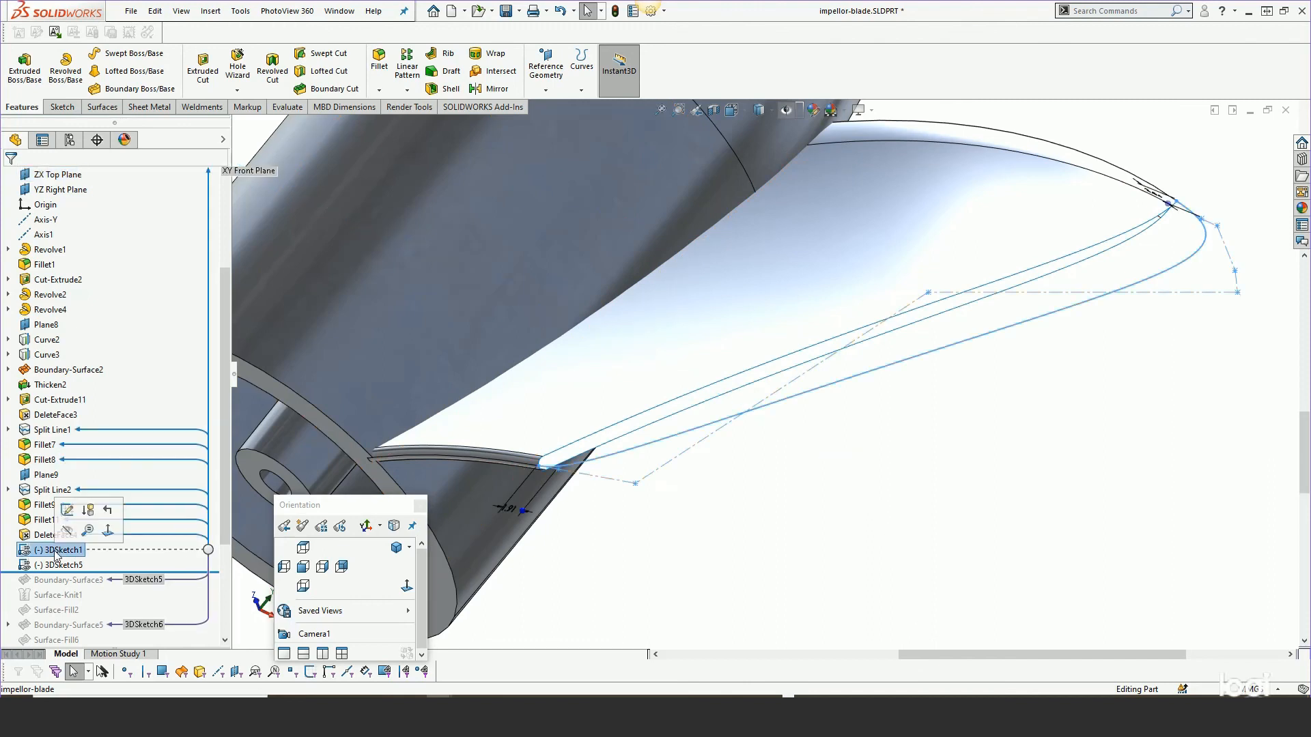
left_click(67, 511)
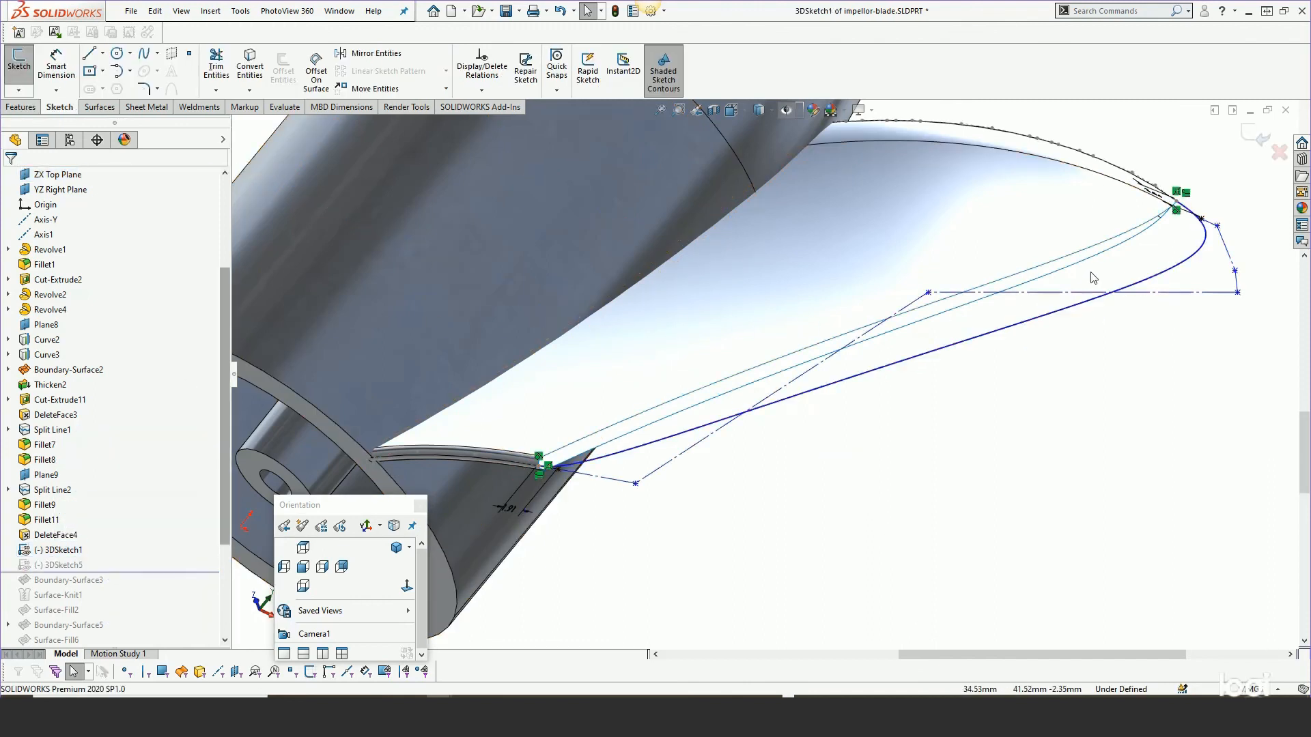
mouse_move(962, 329)
middle_mouse_down()
mouse_move(956, 296)
mouse_move(1127, 366)
mouse_move(1106, 372)
mouse_move(961, 297)
mouse_move(956, 331)
middle_mouse_up()
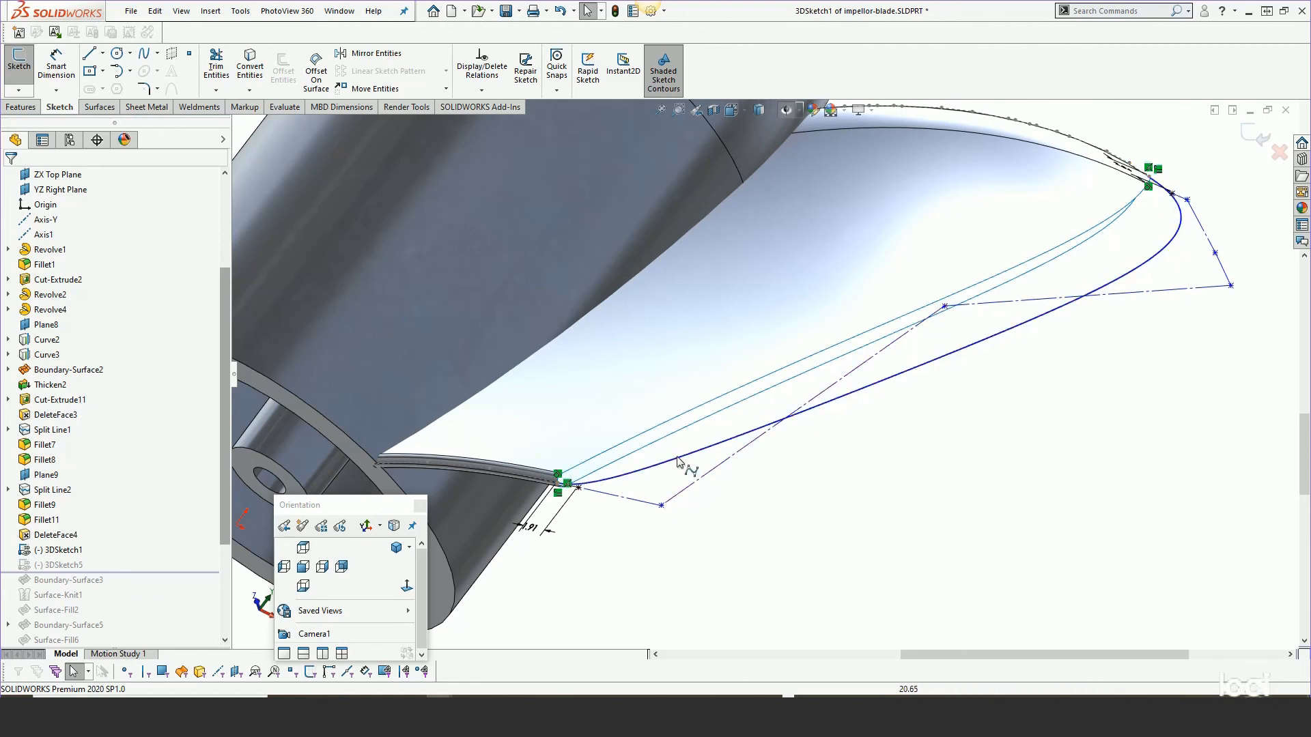
middle_click_drag(771, 366, 779, 349)
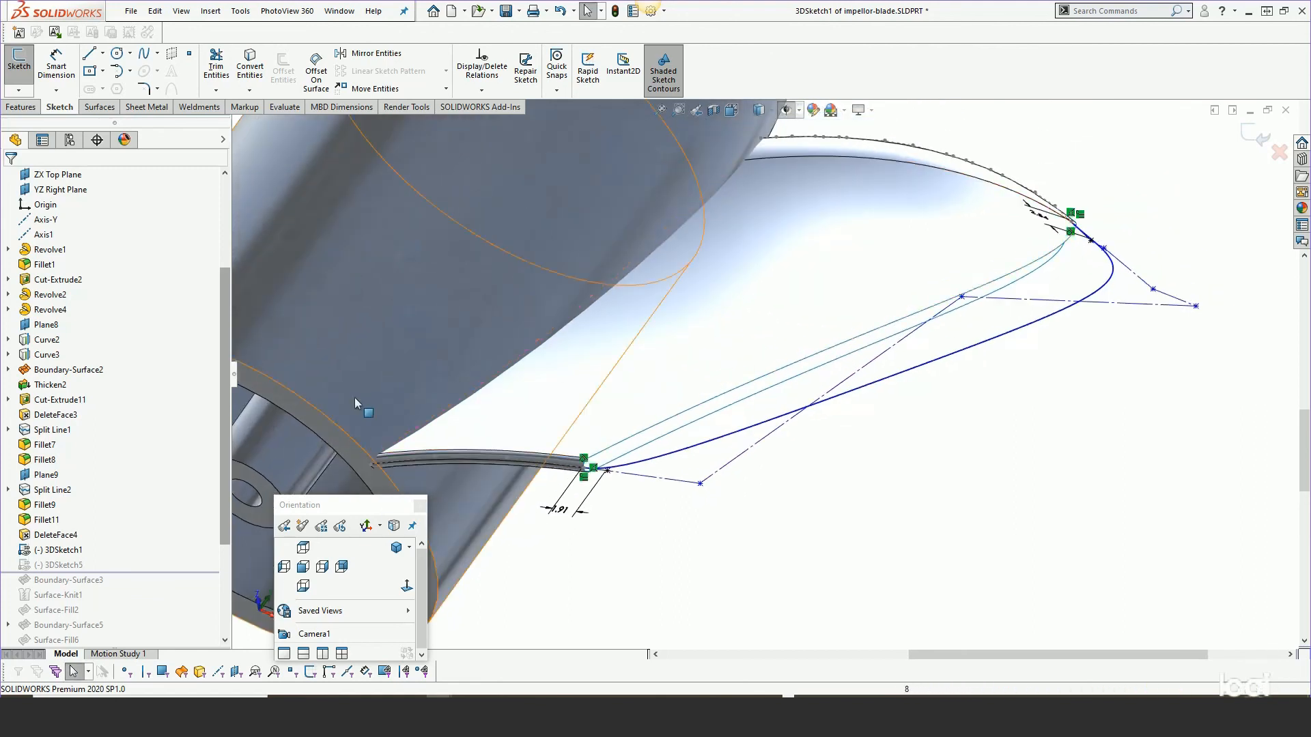
left_click(1247, 138)
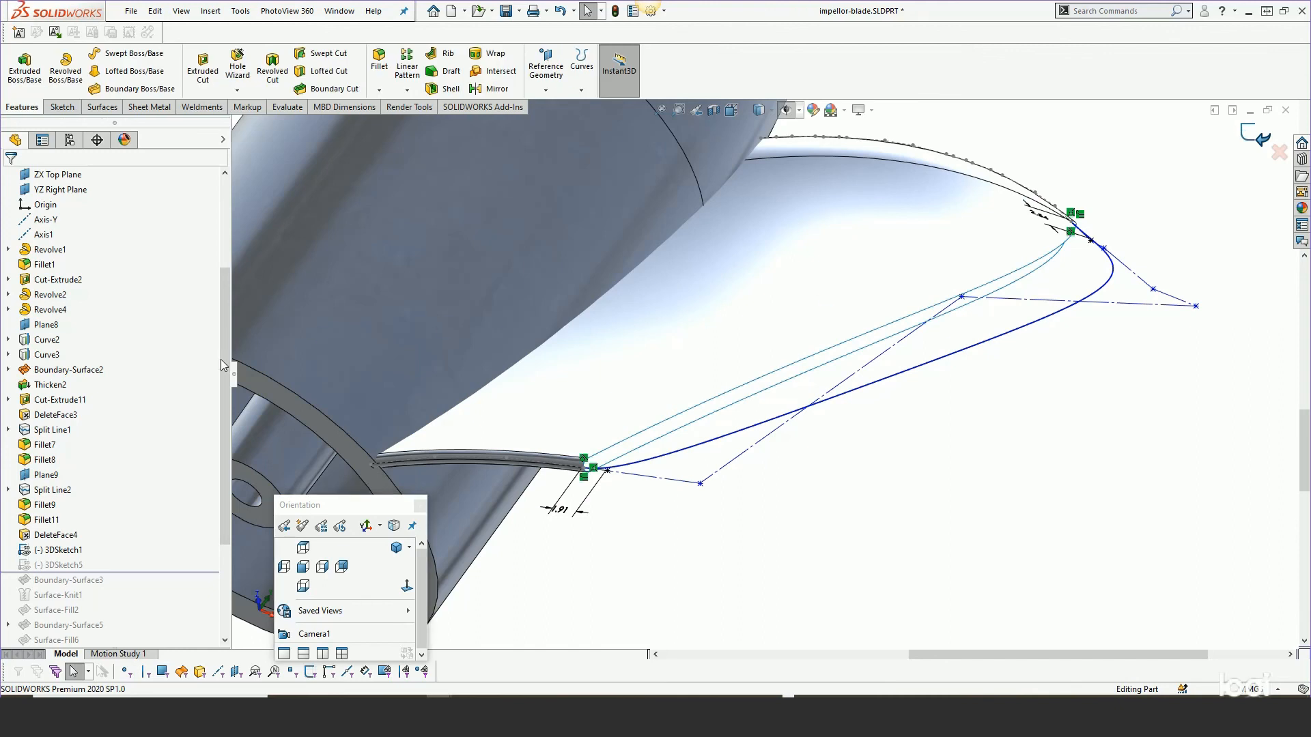
Open 3DSketch5 for editing and inspect its profile at the blade tip, then exit the sketch.
left_click(54, 566)
left_click(60, 529)
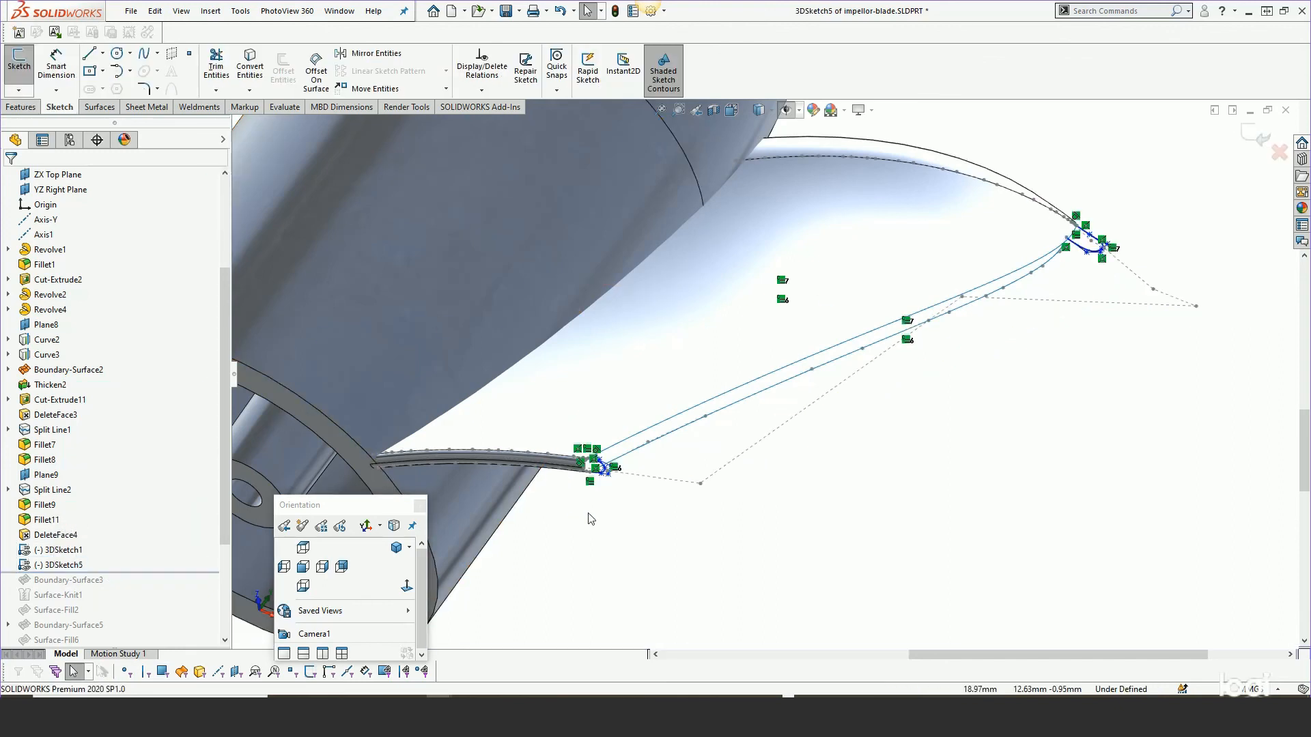
scroll(1090, 251, "down", 3)
mouse_move(1086, 256)
middle_mouse_down()
mouse_move(1038, 216)
mouse_move(986, 243)
middle_mouse_up()
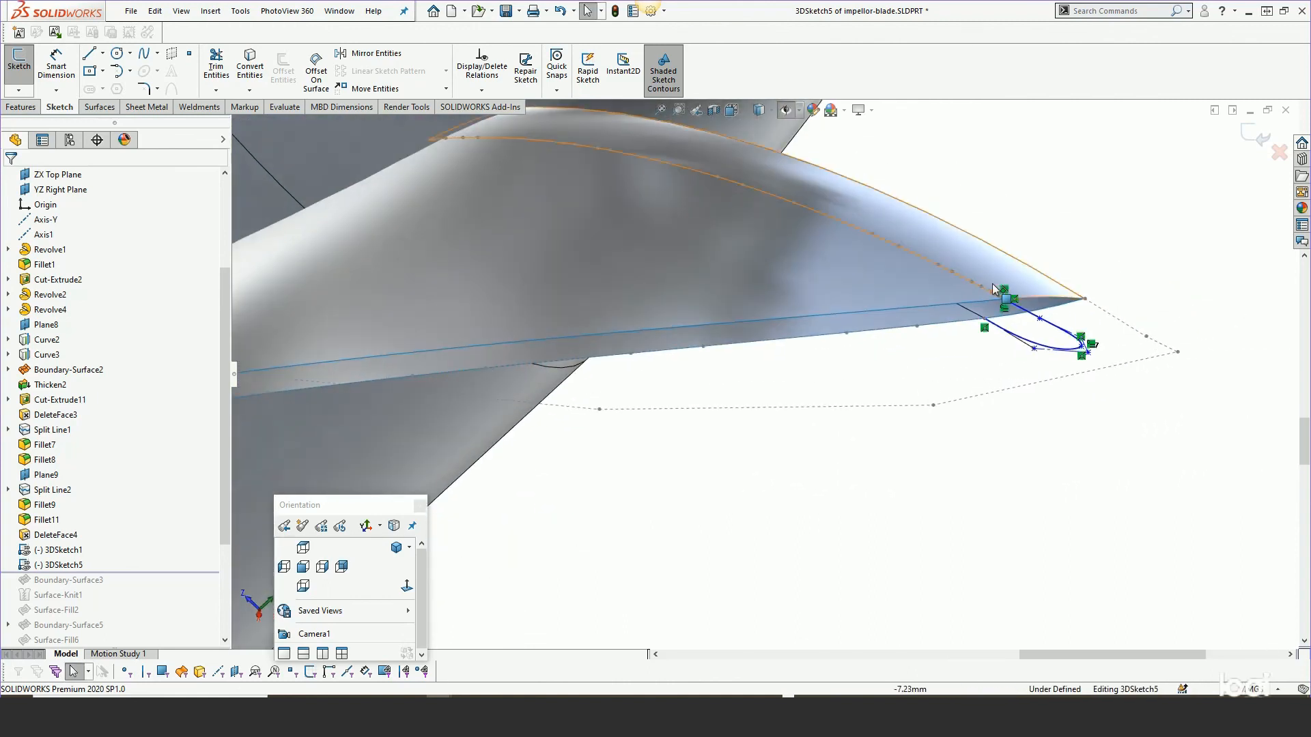
scroll(1078, 340, "up", 3)
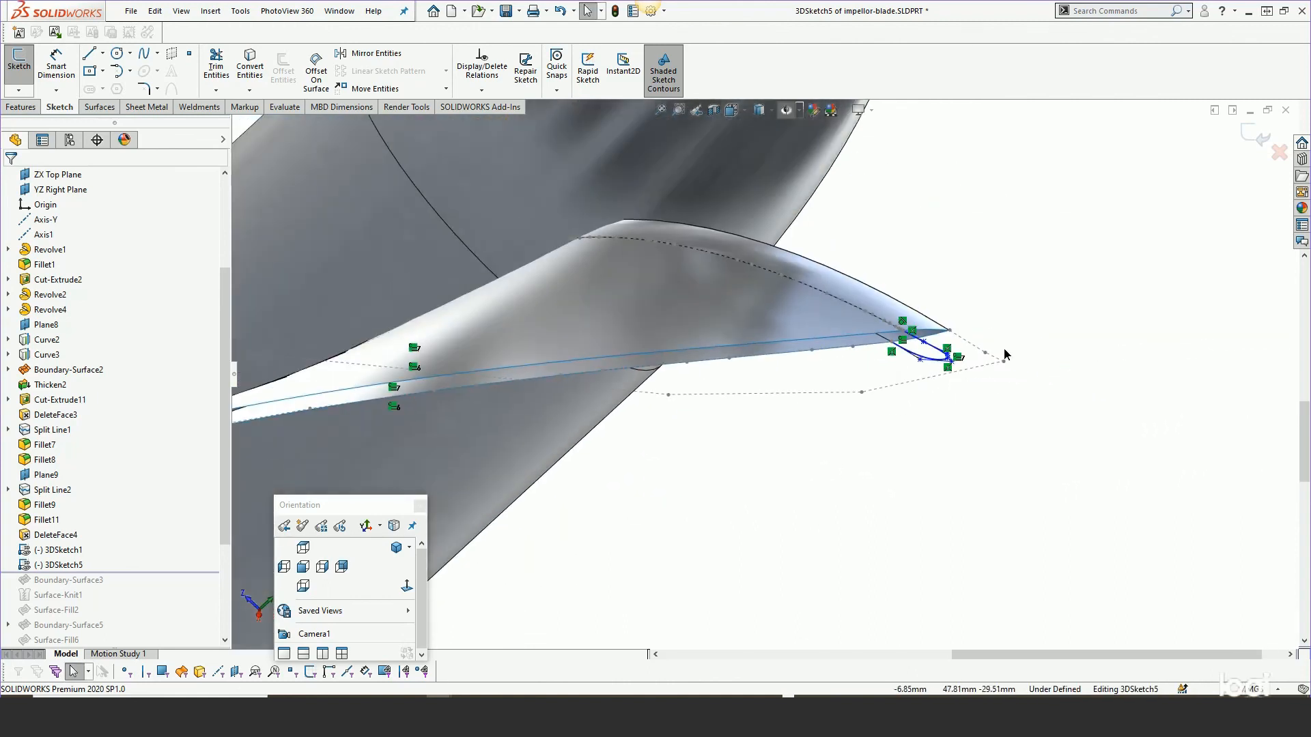
middle_click_drag(1005, 353, 1054, 344)
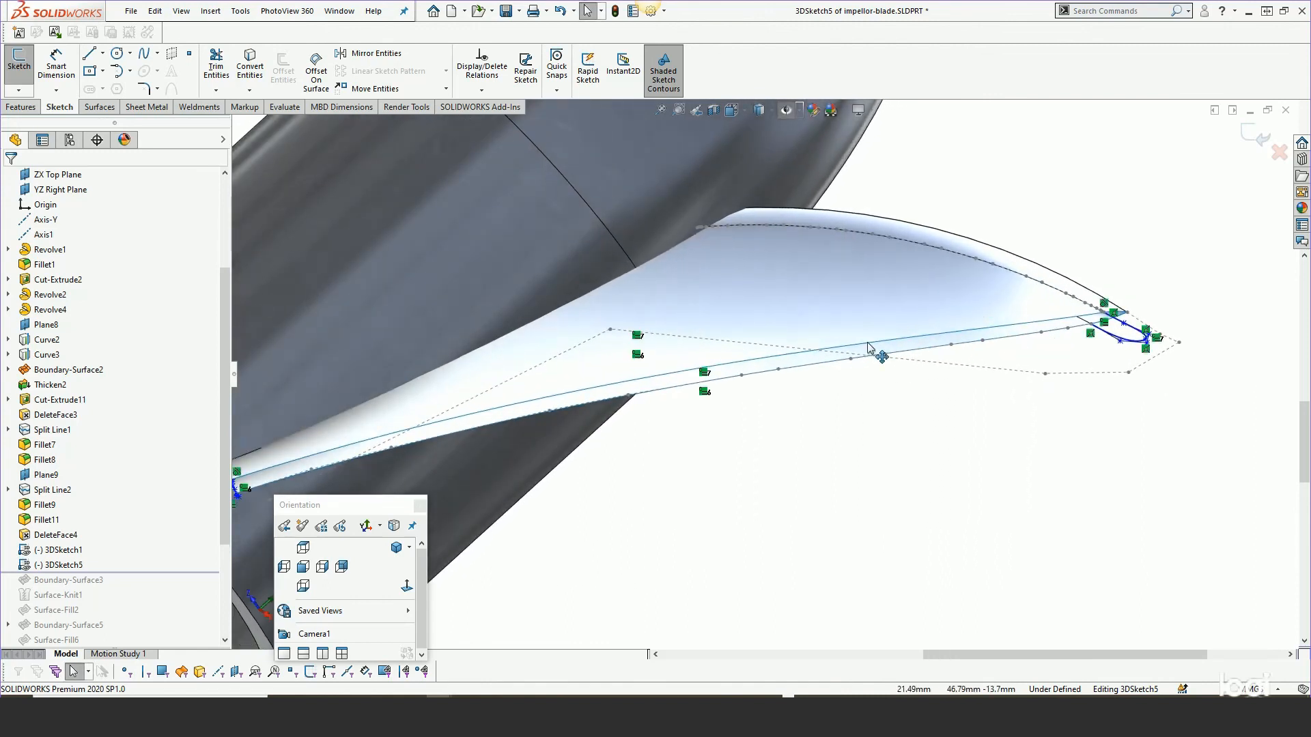
left_click(1254, 141)
Roll the tree forward past Boundary-Surface3 and open Boundary-Surface3 for editing.
left_click_drag(135, 571, 133, 585)
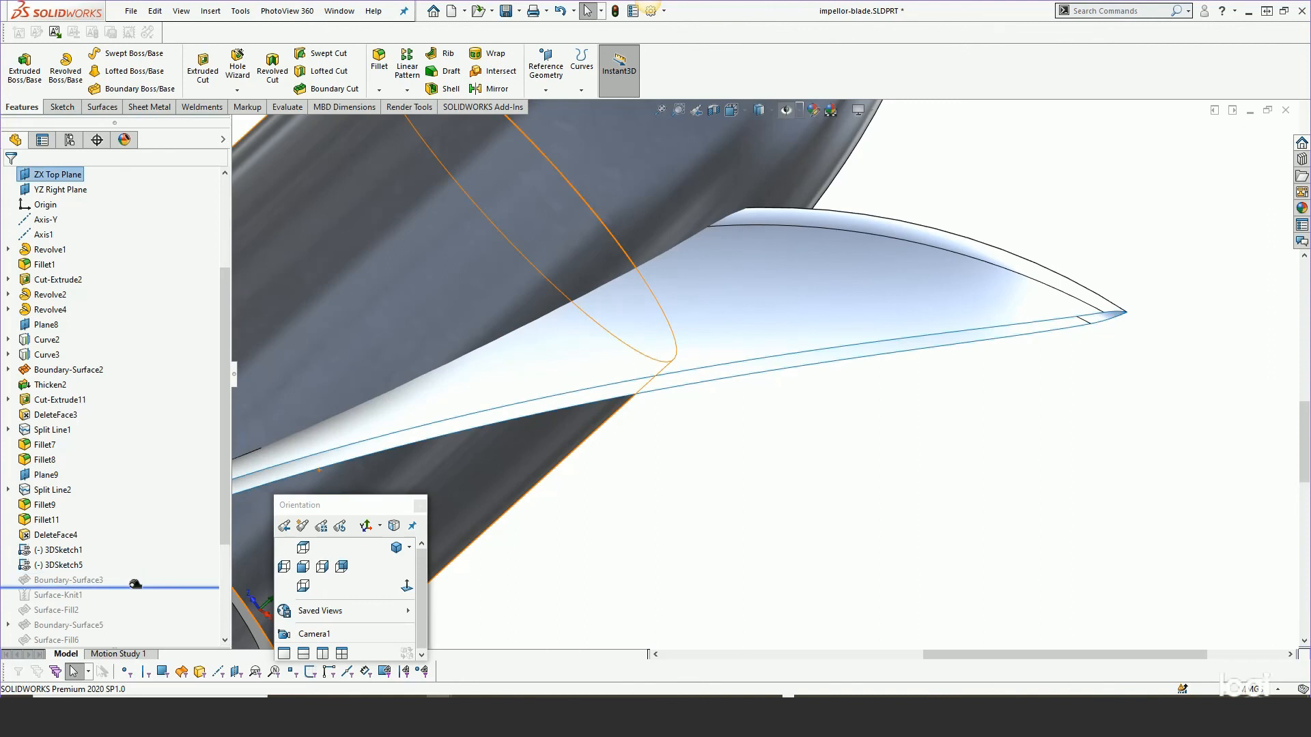
left_click(59, 550)
right_click(59, 550)
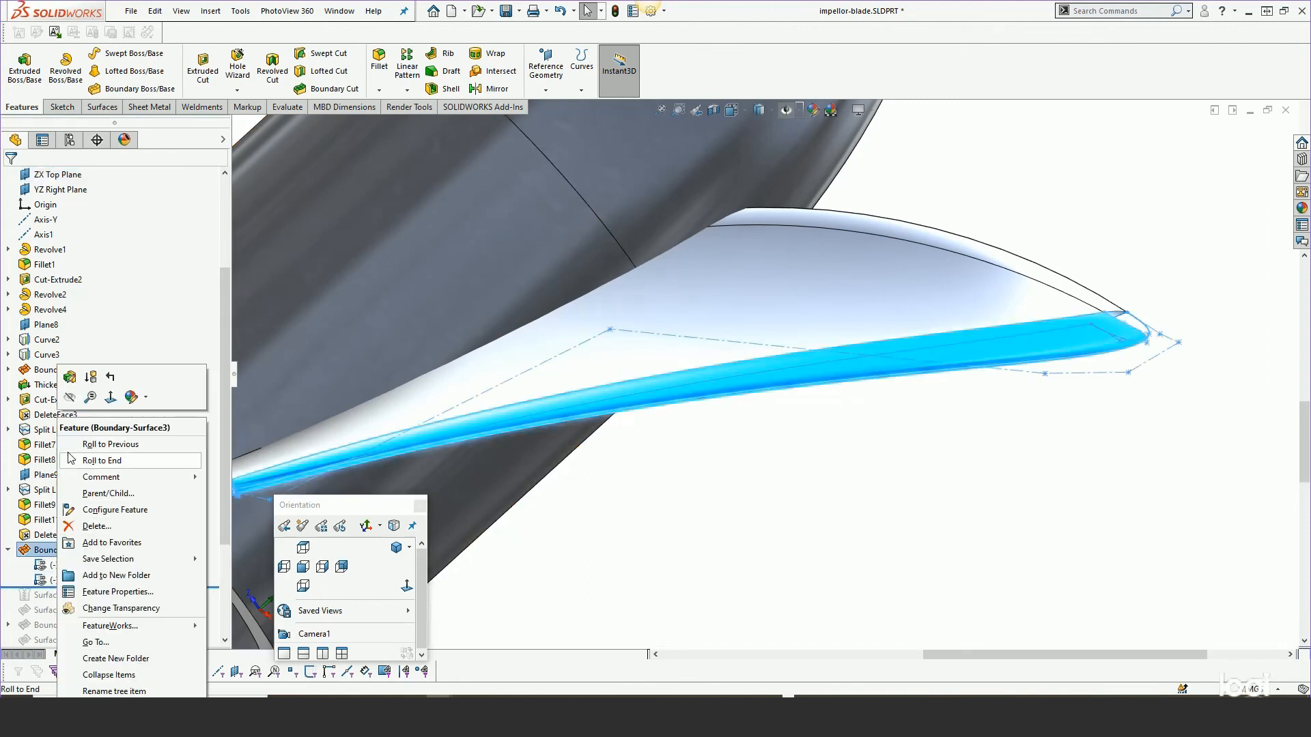
left_click(67, 380)
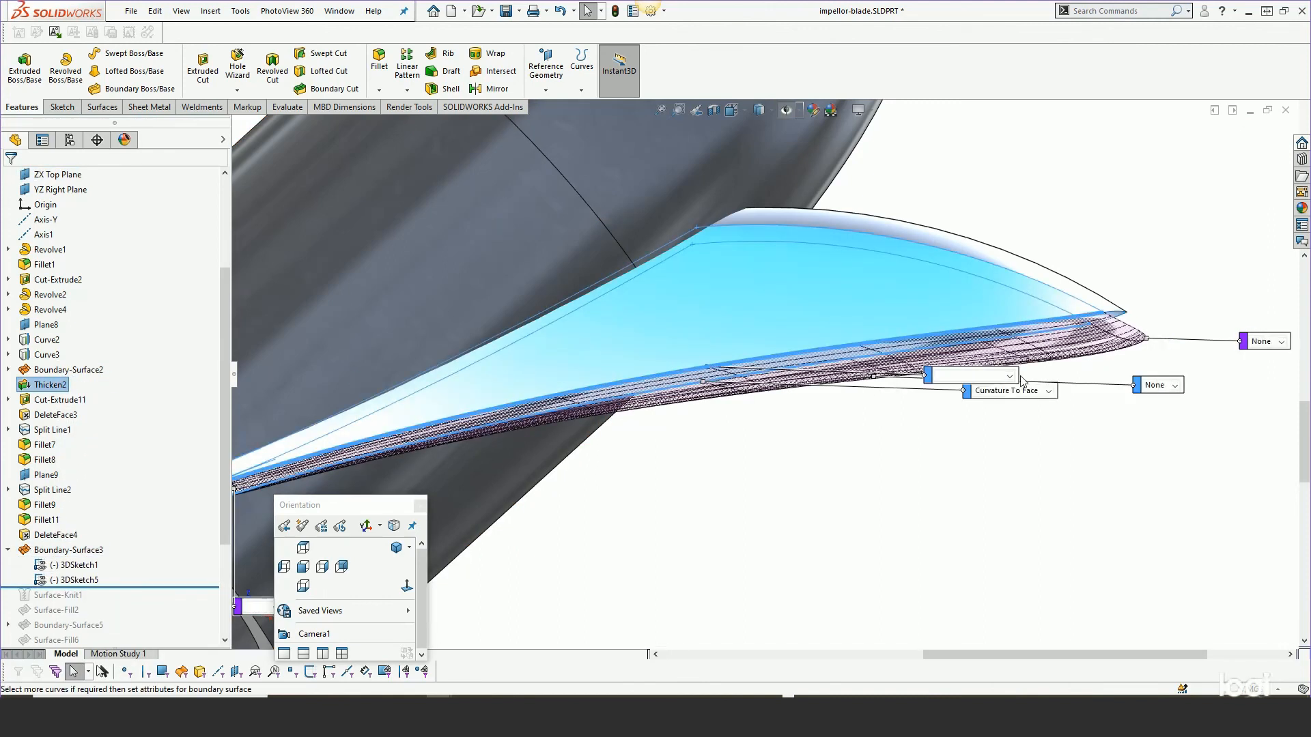
left_click(995, 292)
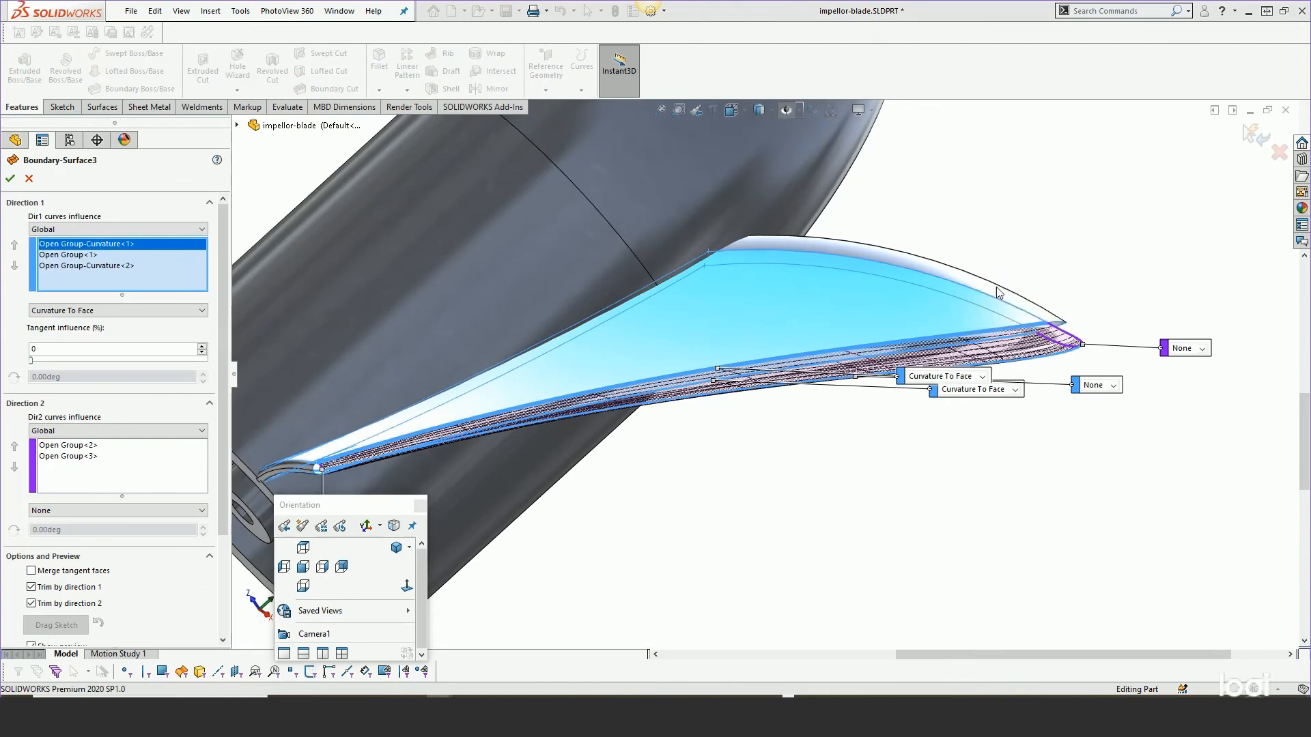
middle_click_drag(922, 334, 847, 509)
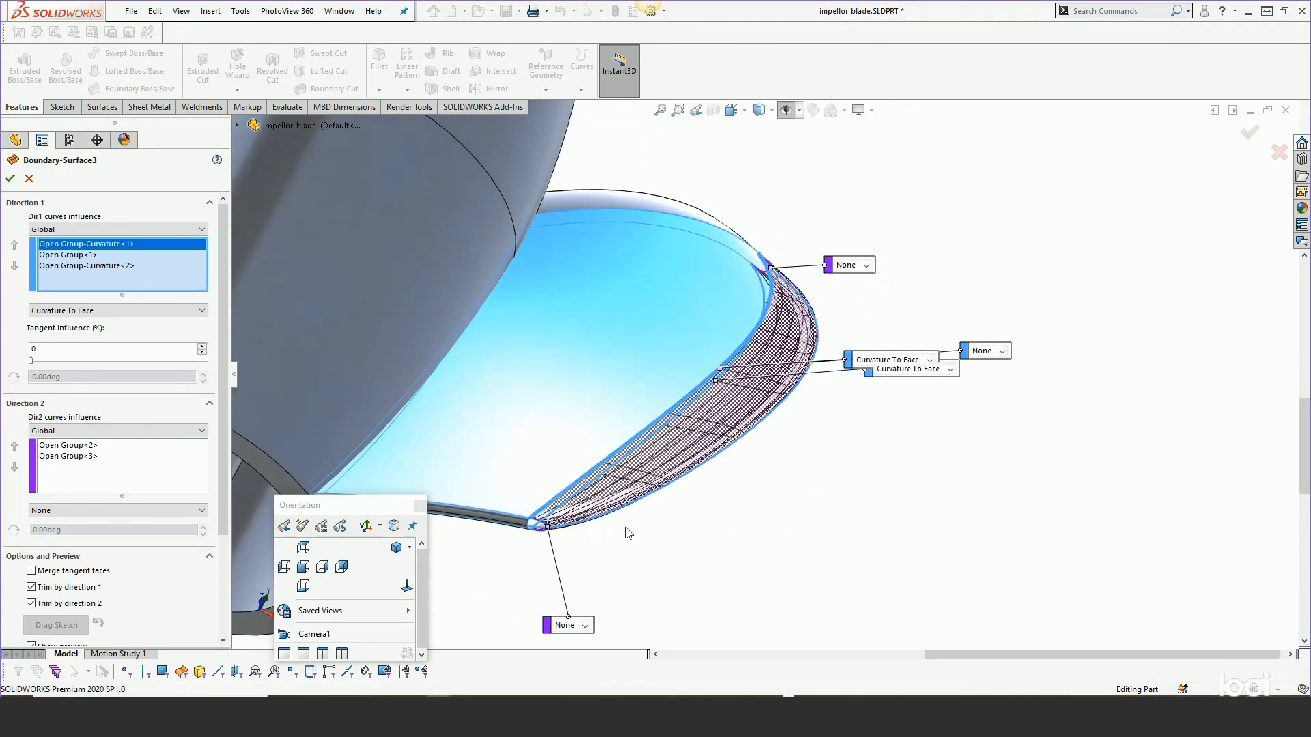
scroll(628, 532, "down", 5)
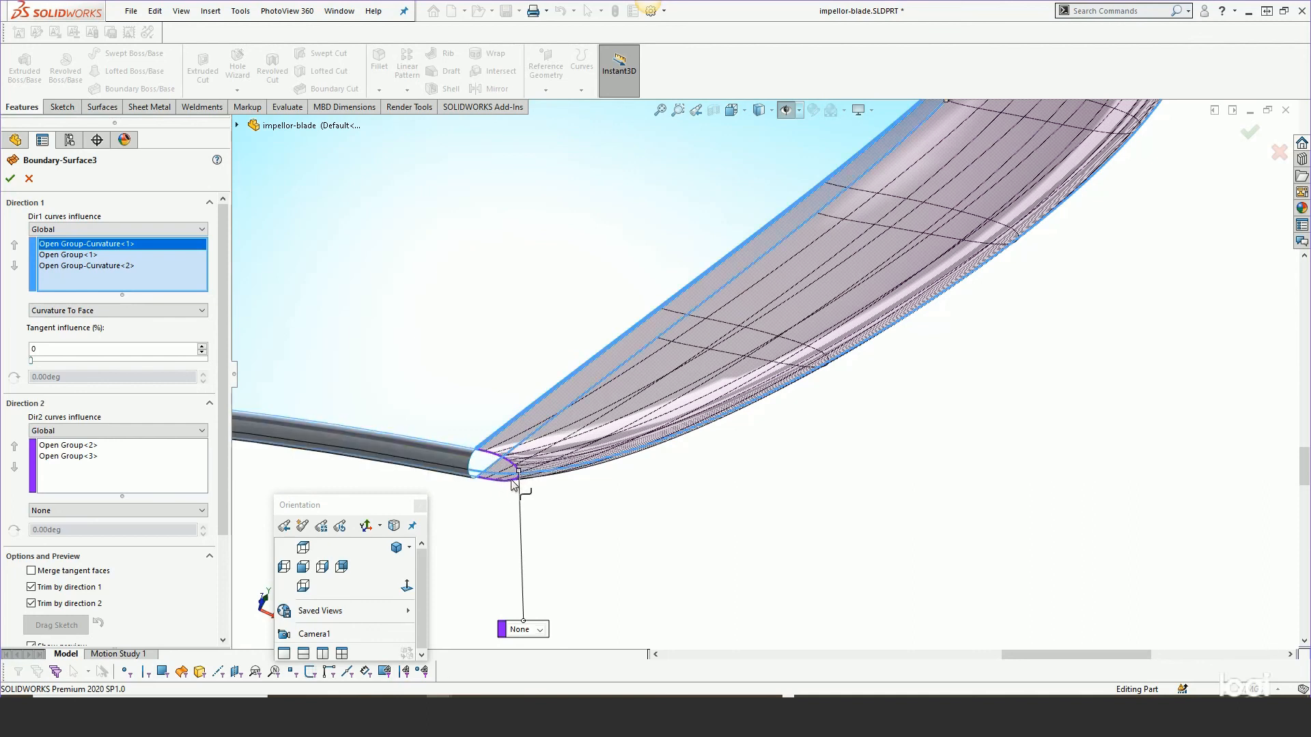
Clear the Direction 2 curves of Boundary-Surface3, inspect the preview at the blade root, then cancel the edit.
right_click(135, 463)
left_click(167, 488)
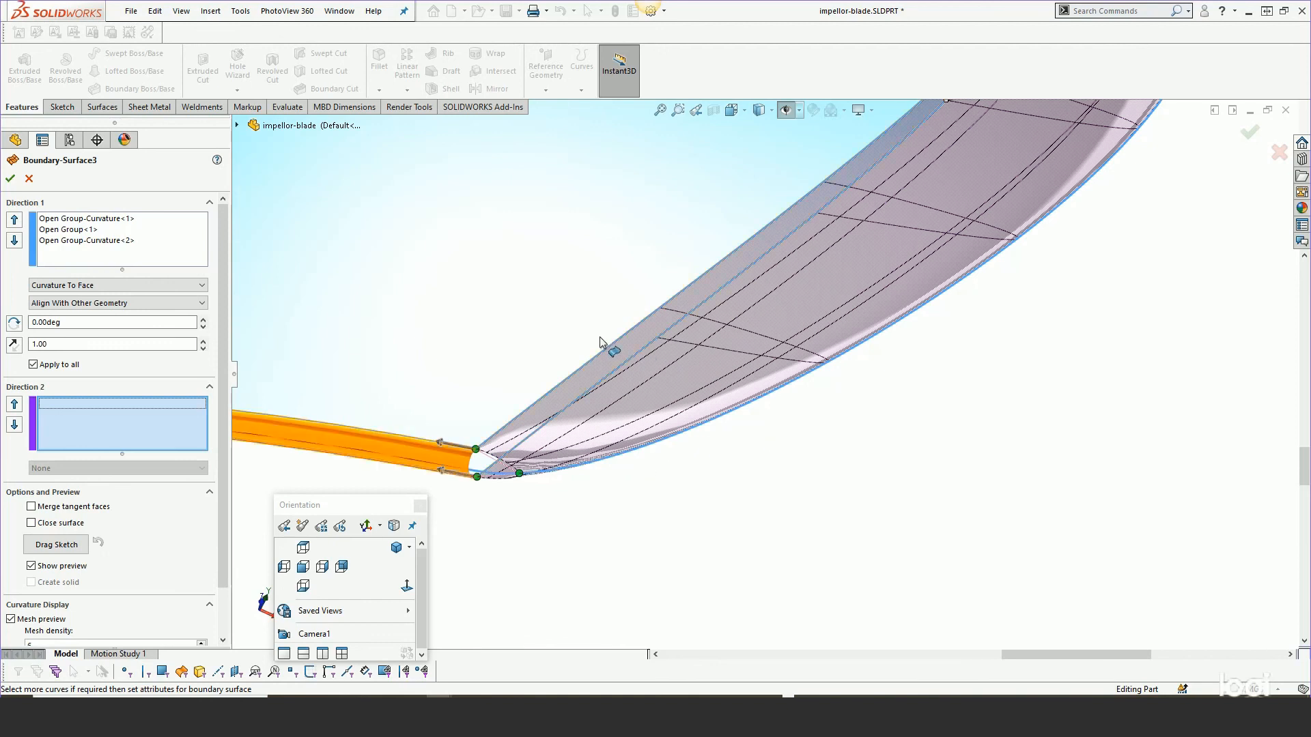
scroll(666, 519, "up", 4)
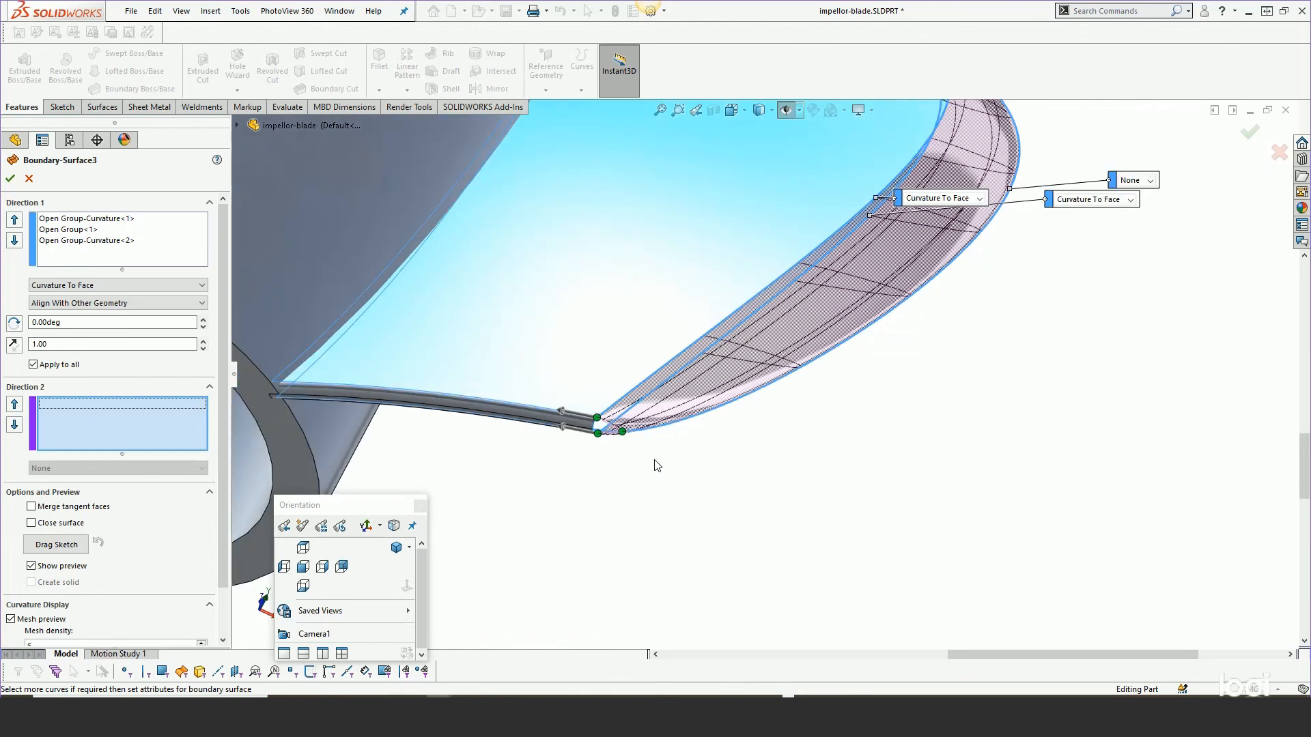
scroll(839, 247, "down", 2)
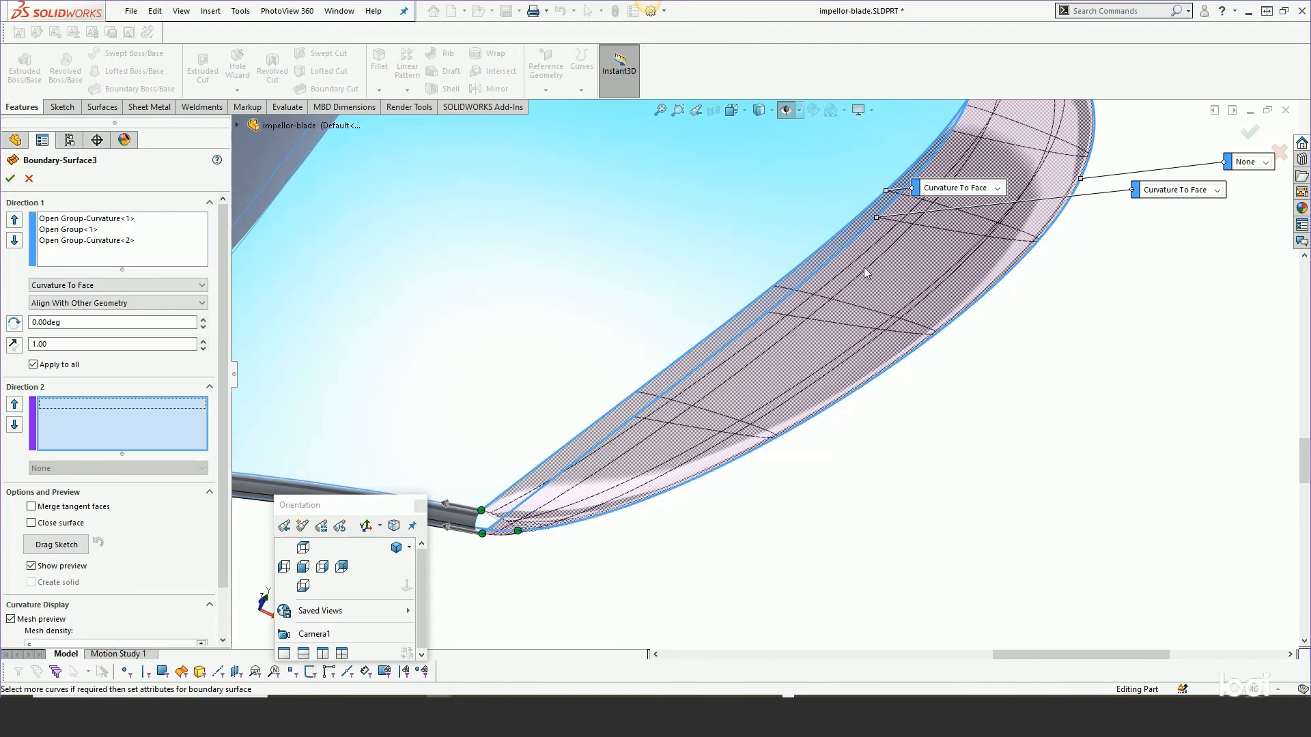
scroll(557, 546, "down", 4)
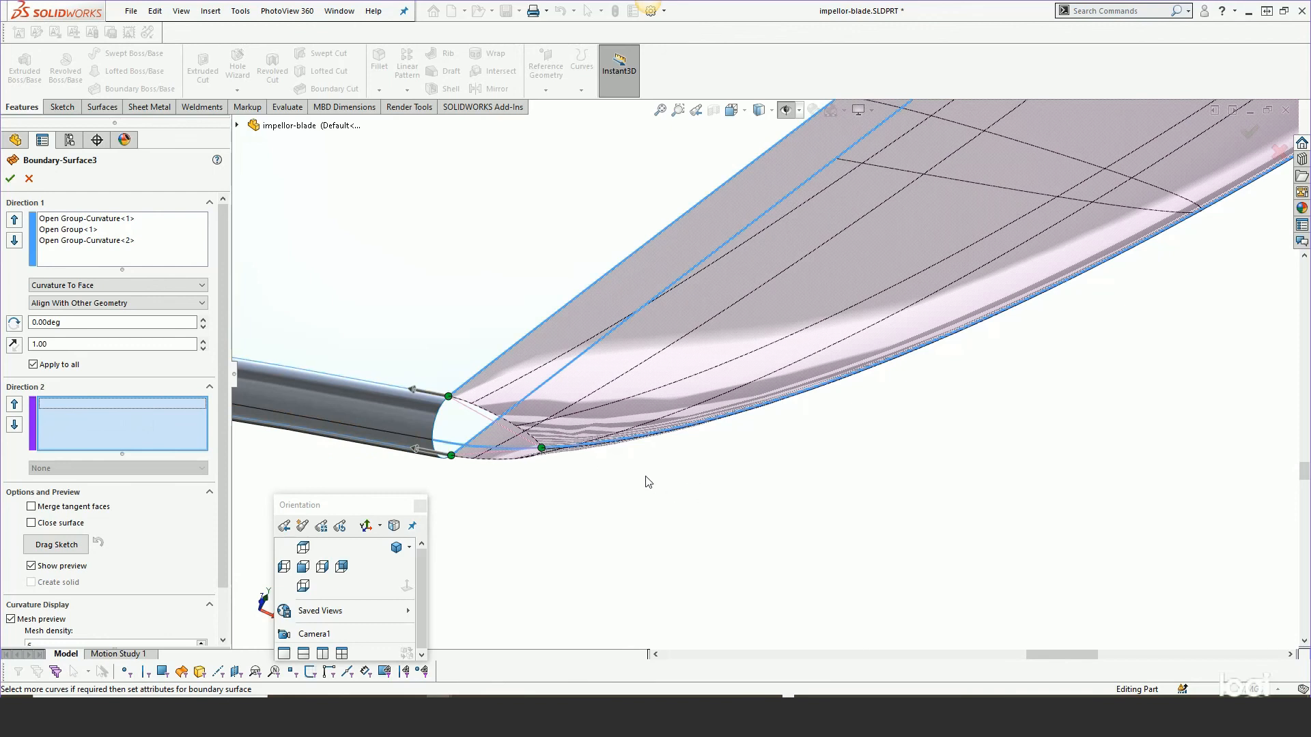
scroll(589, 471, "down", 6)
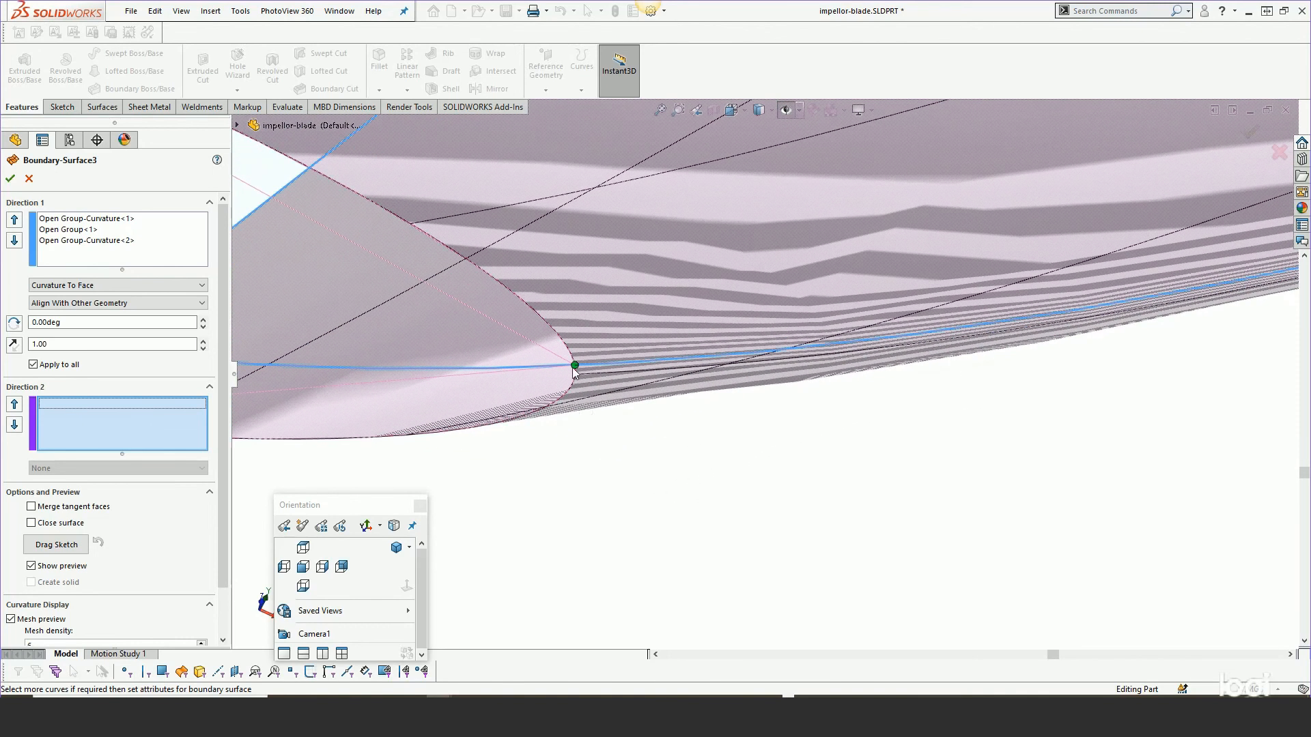
scroll(542, 460, "up", 8)
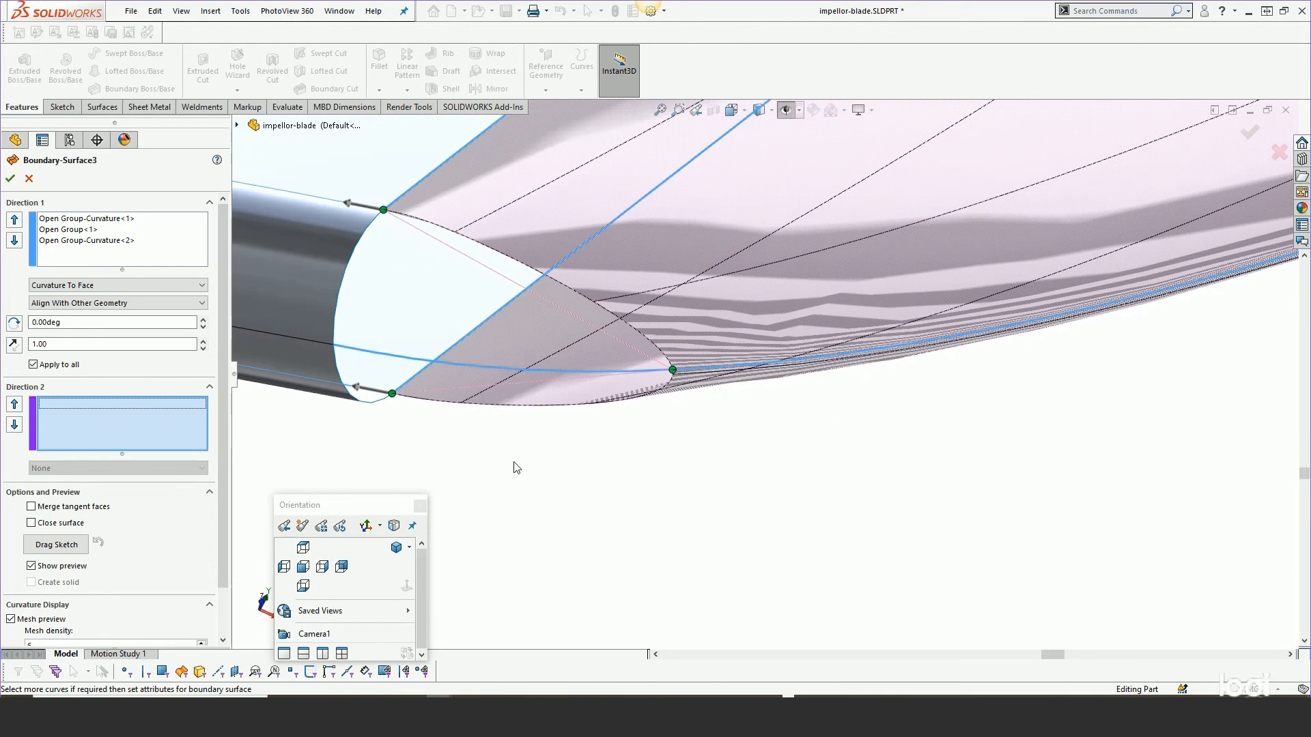
scroll(502, 462, "up", 2)
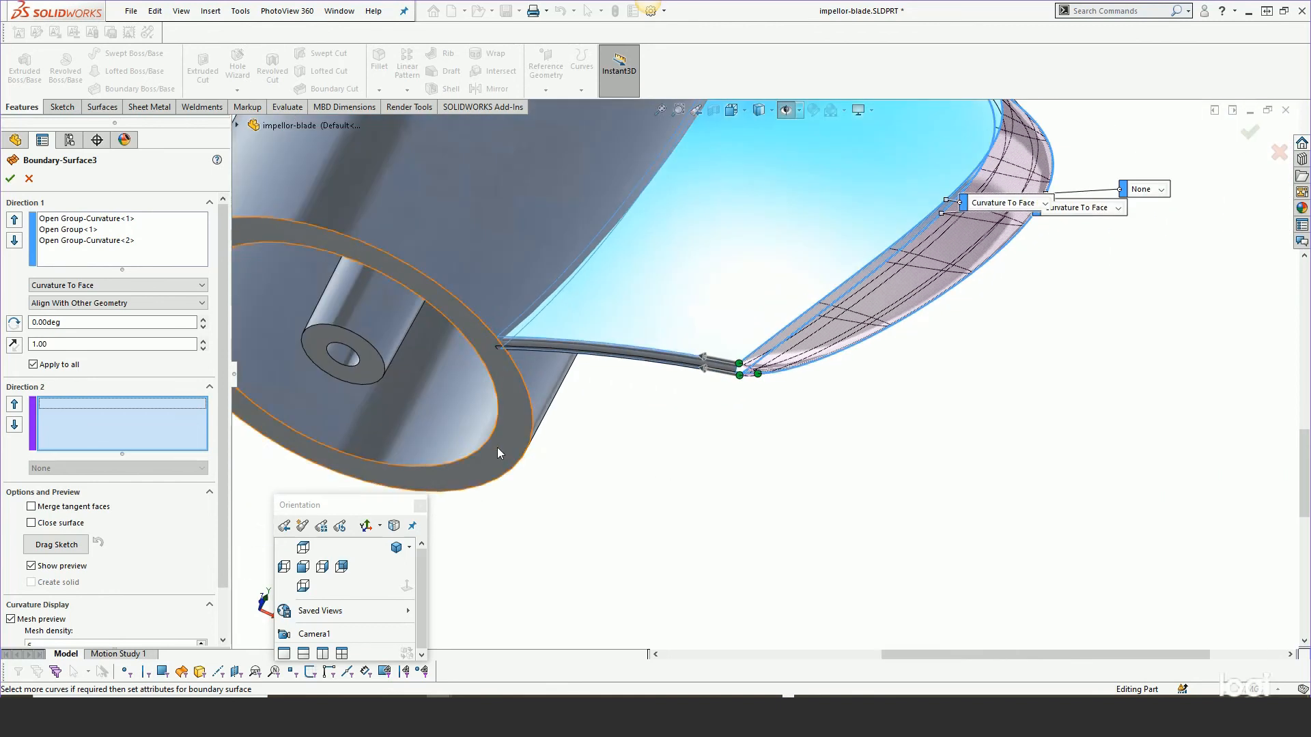
scroll(697, 363, "down", 5)
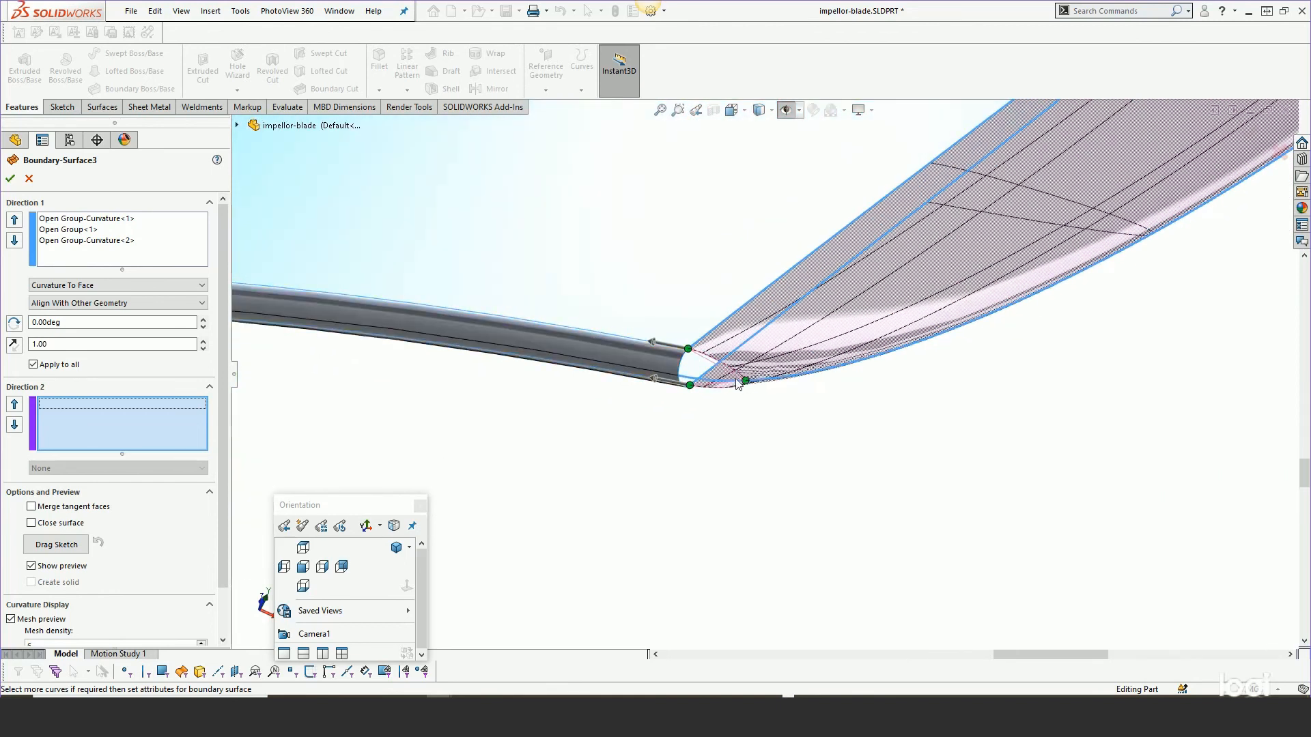
left_click(28, 179)
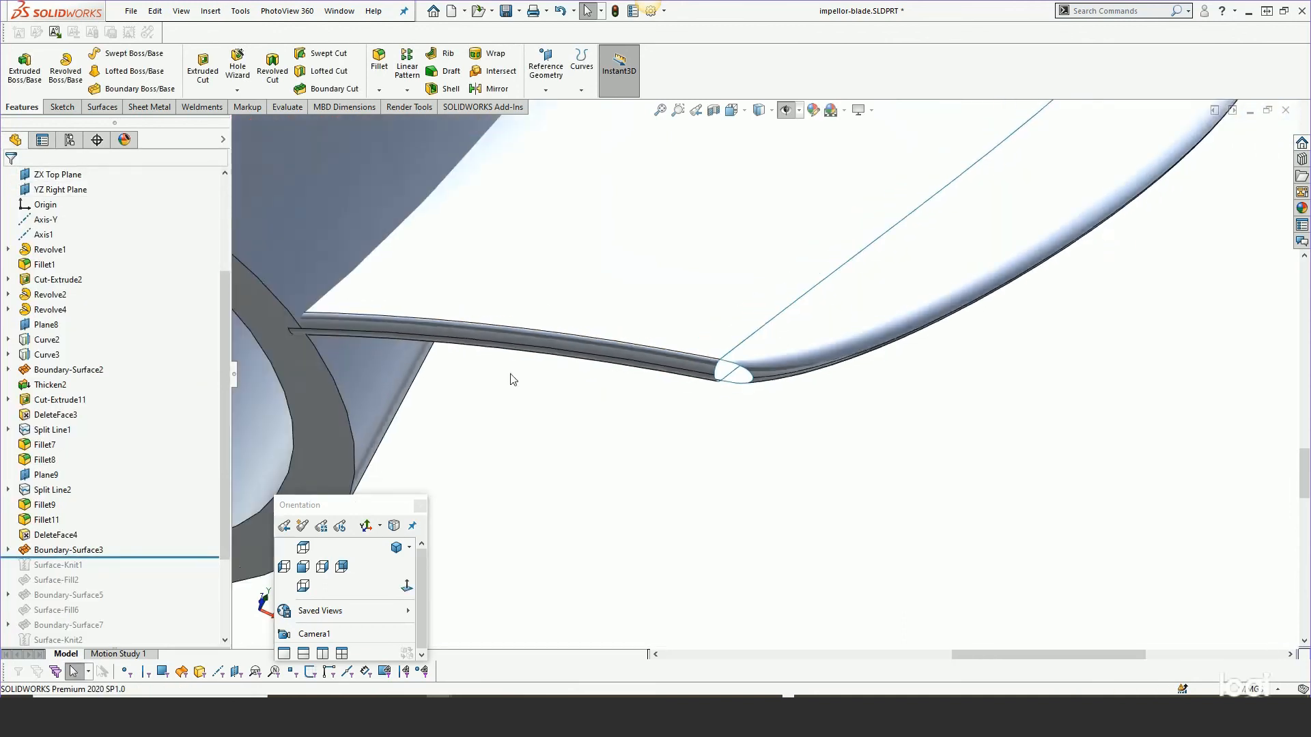
Roll the feature tree forward past Surface-Fill2.
middle_click_drag(513, 380, 736, 330)
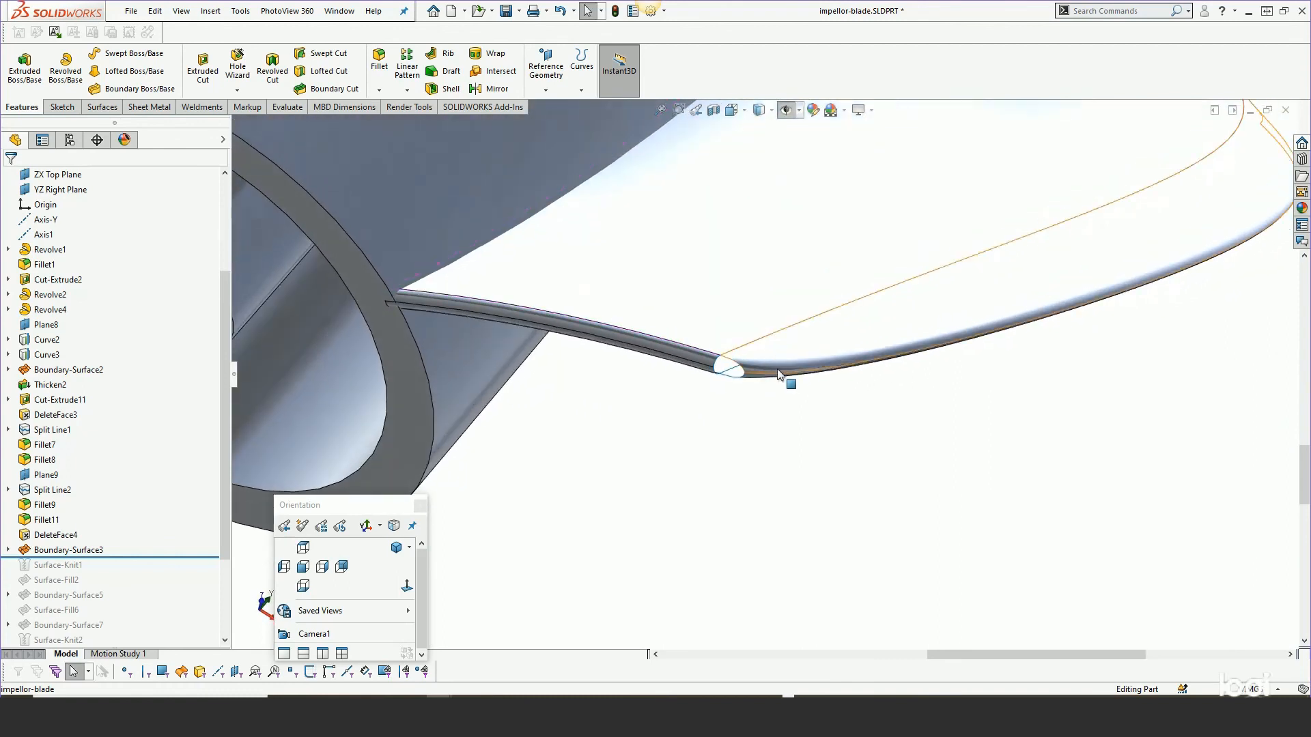
scroll(778, 375, "down", 5)
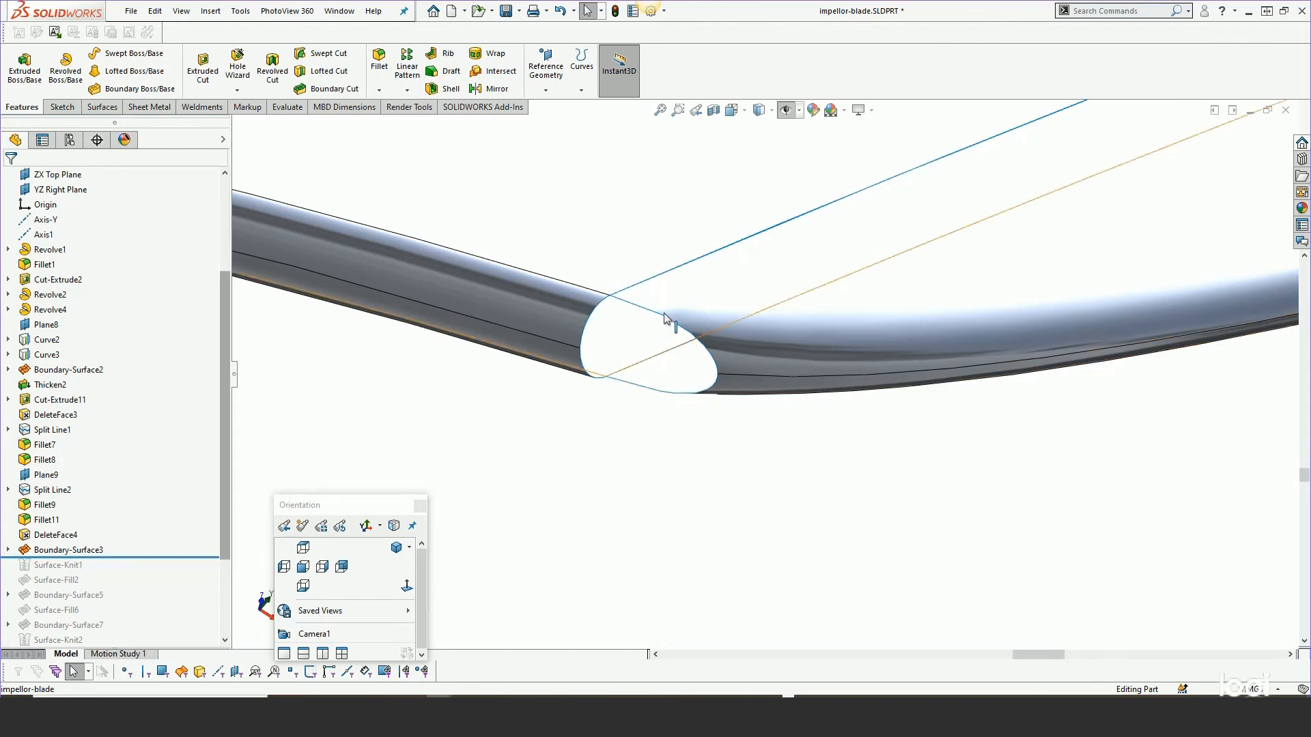
left_click_drag(120, 557, 107, 589)
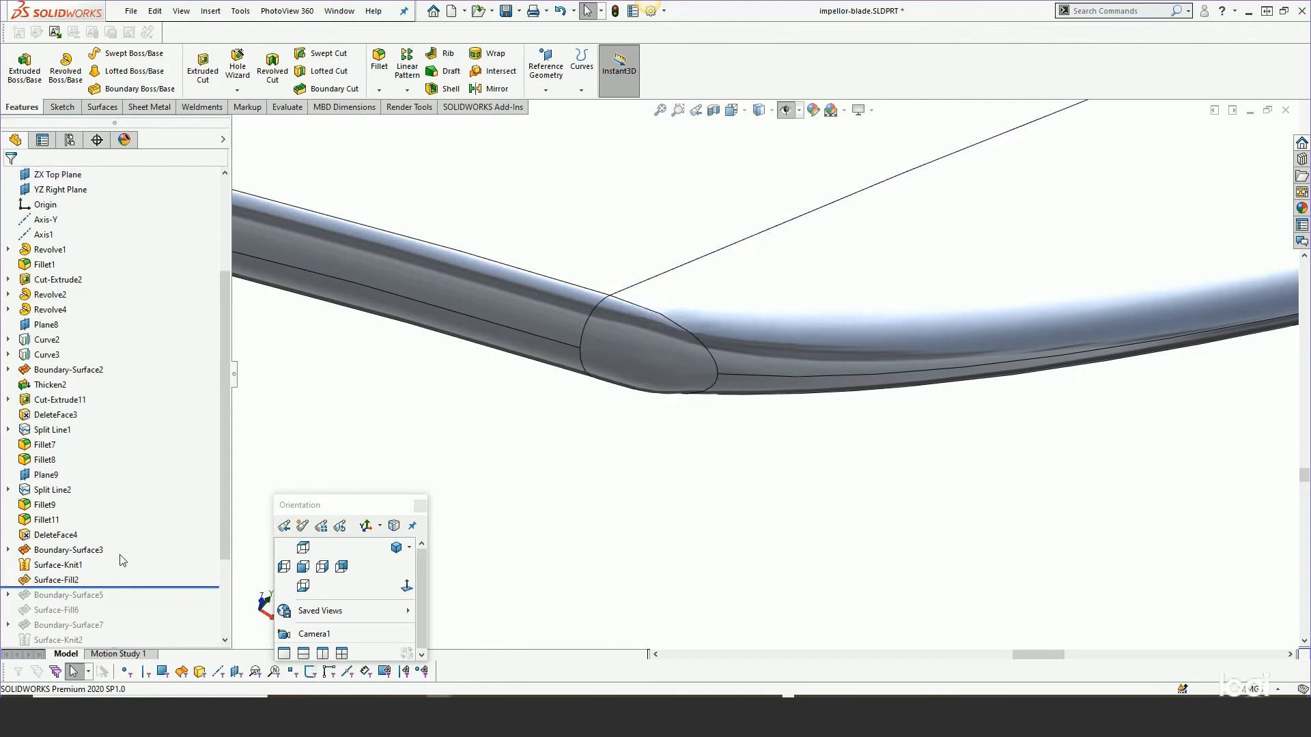
Open Surface-Fill2 for editing, inspect its tangent patch boundary at the blade tip, then cancel the edit.
left_click(58, 580)
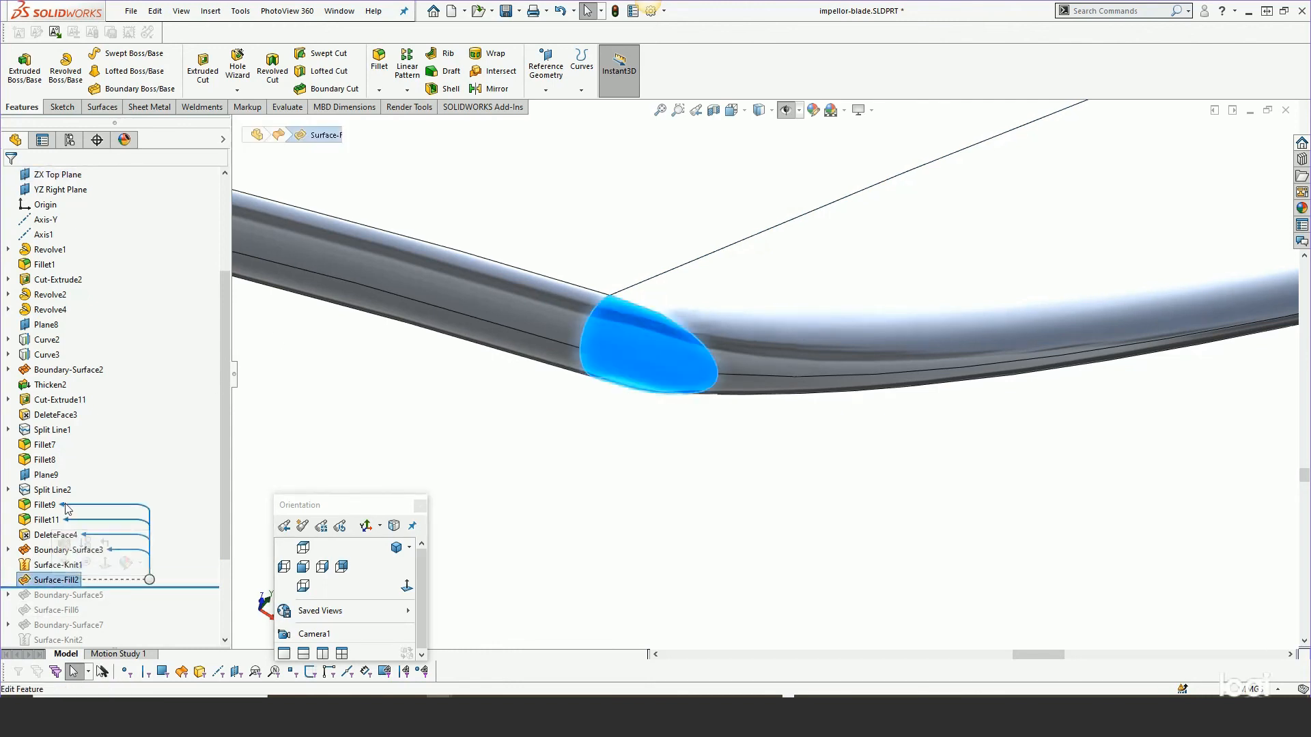
left_click(66, 544)
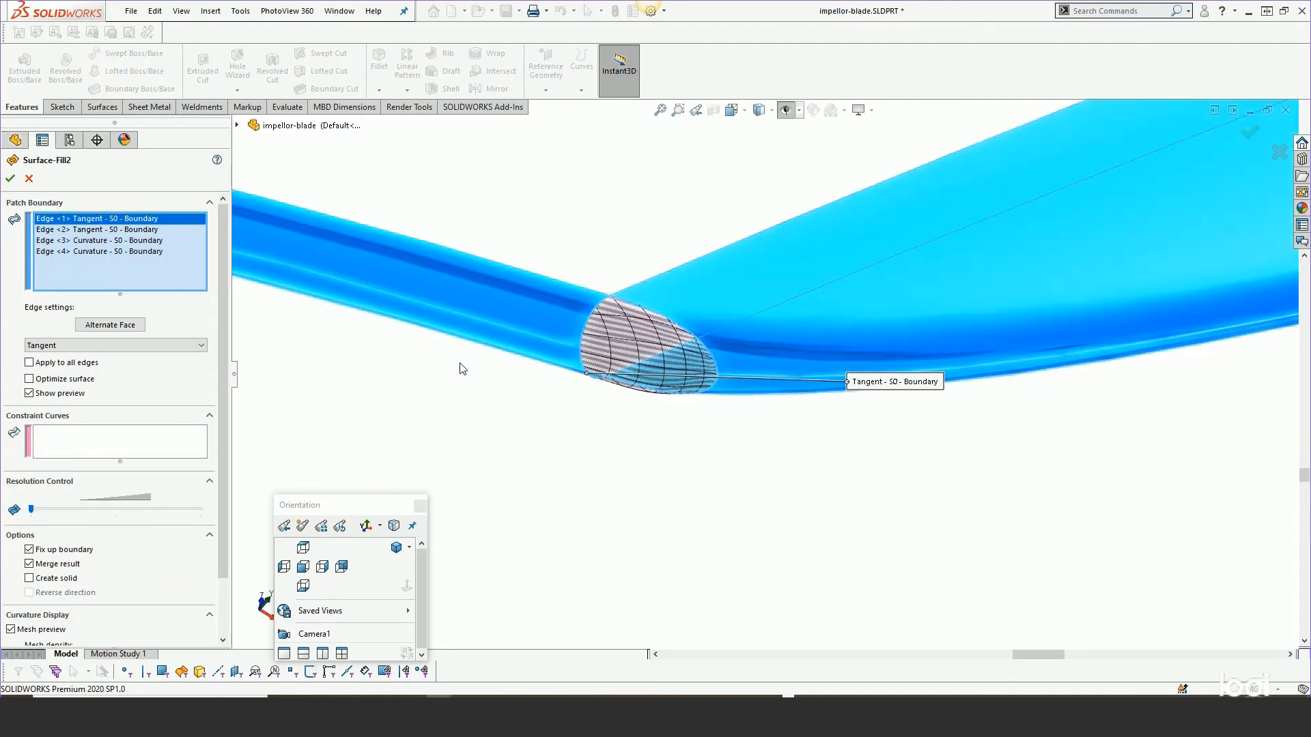
scroll(690, 325, "down", 2)
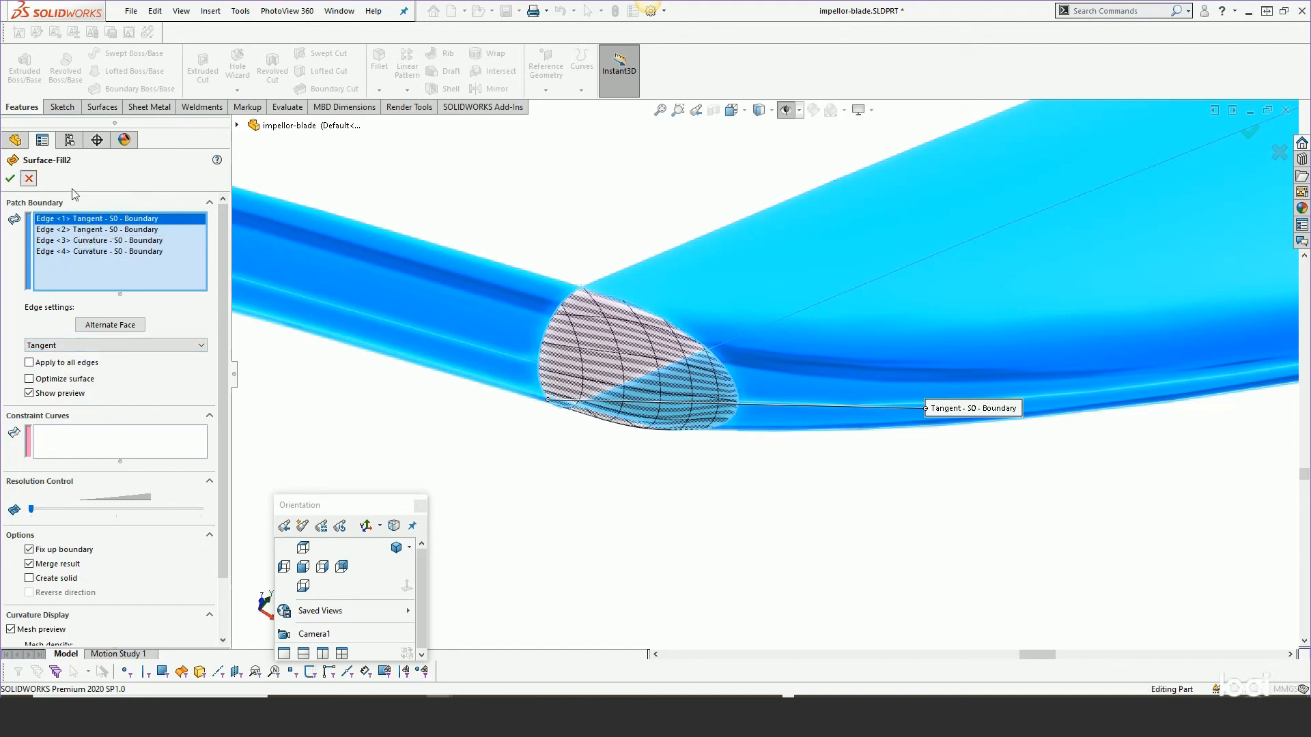
left_click(28, 179)
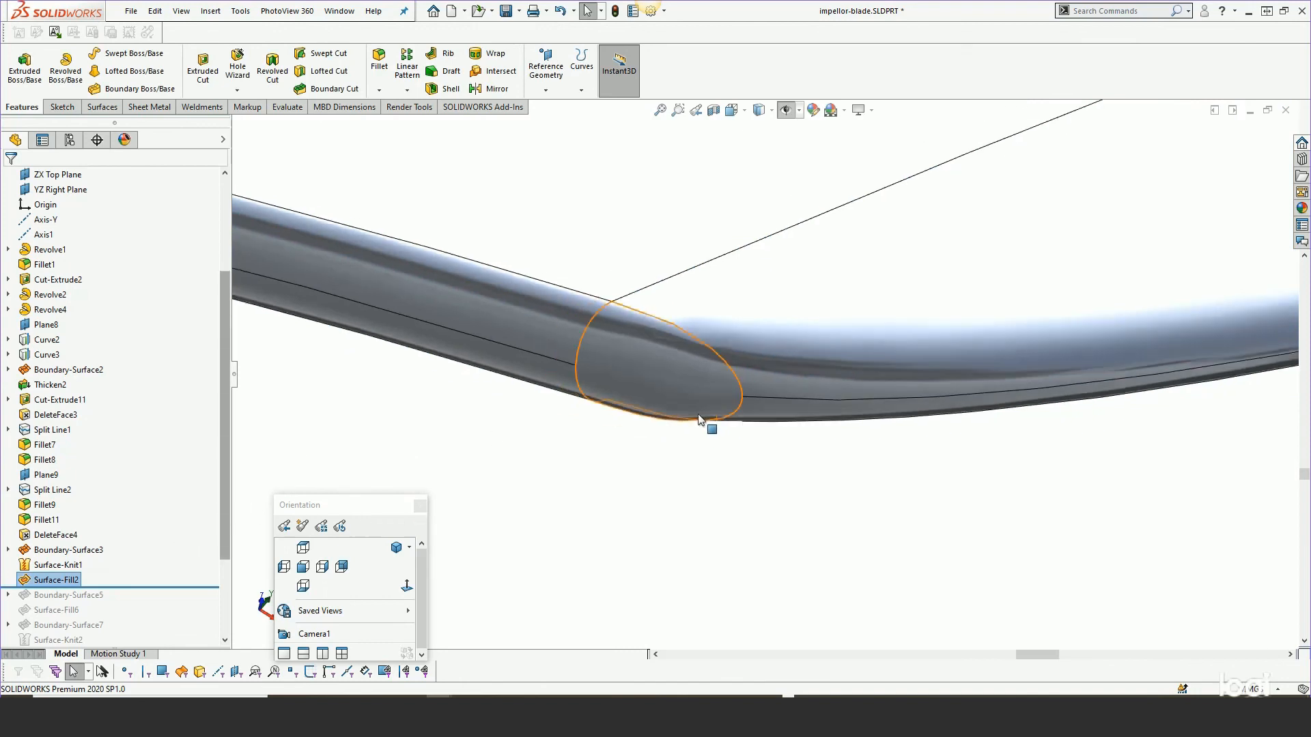
Start a Filled Surface and select the open loop of edges at the blade's trailing corner as the patch boundary.
scroll(702, 410, "up", 10)
middle_click_drag(691, 391, 635, 421)
scroll(878, 384, "down", 10)
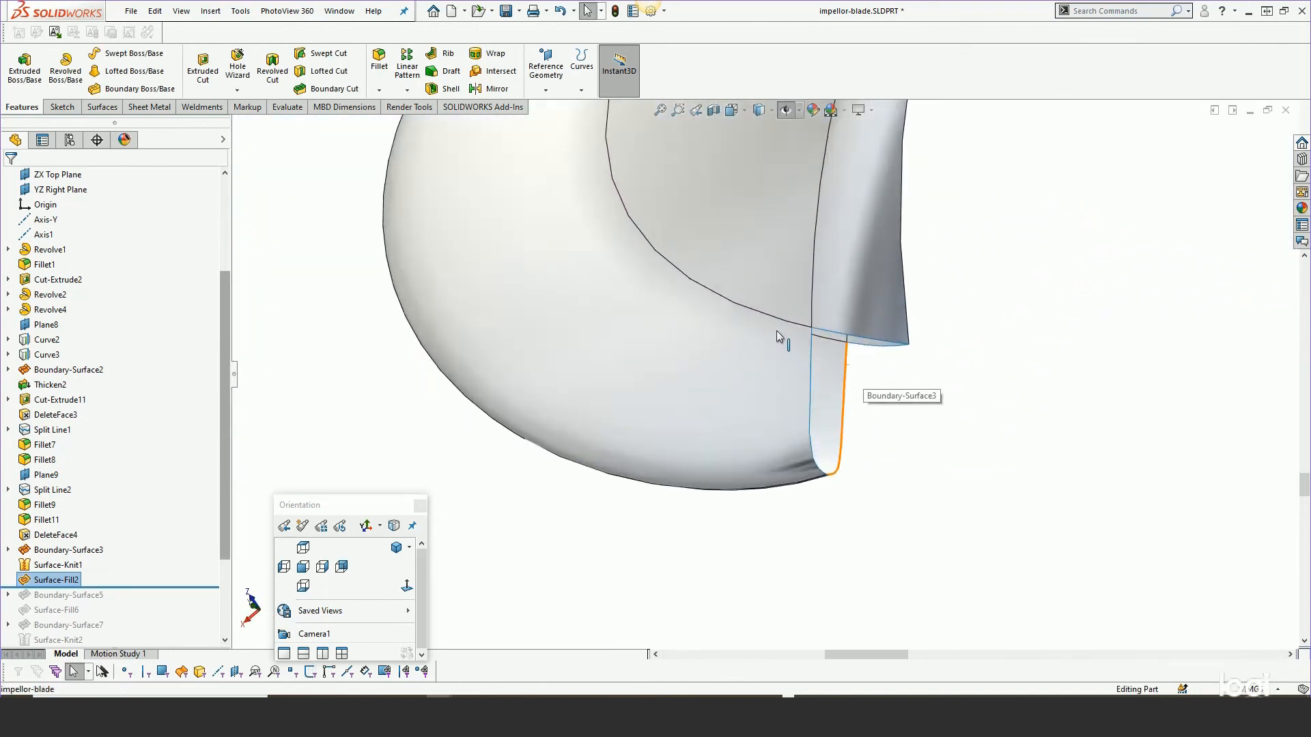
middle_click_drag(741, 363, 858, 399)
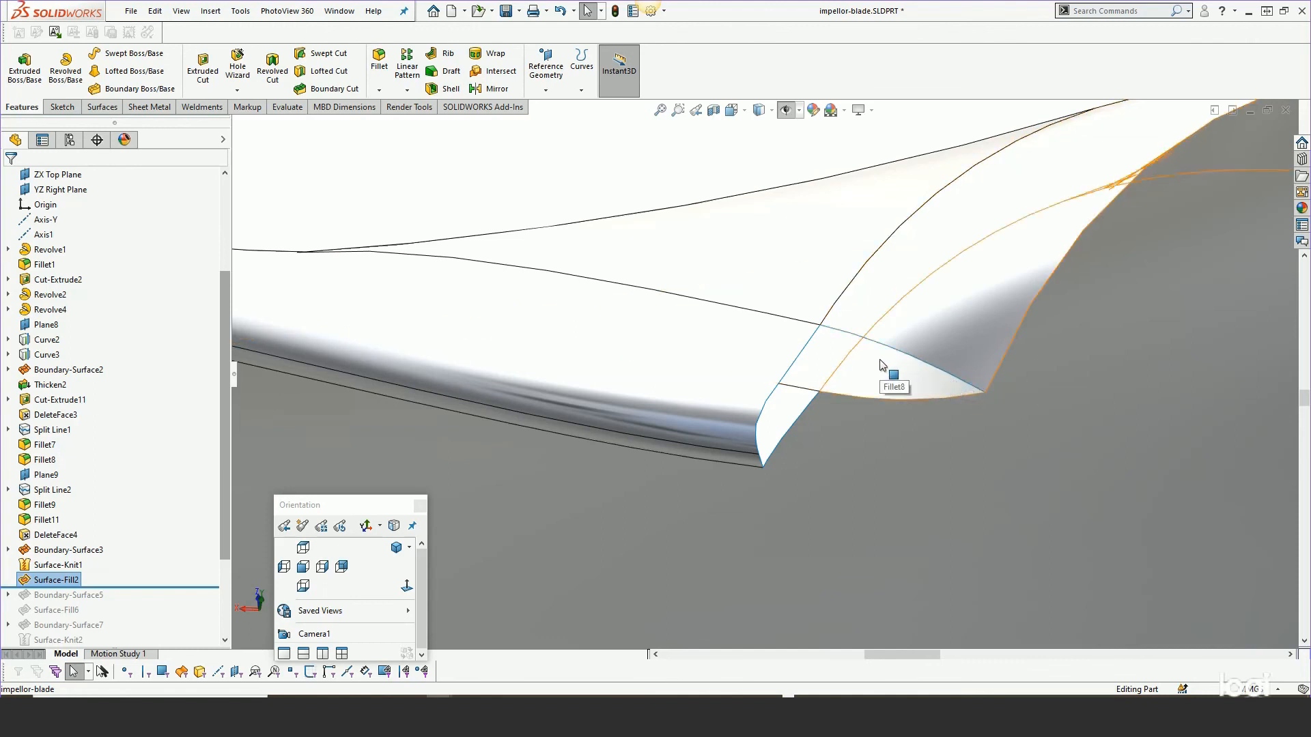
left_click(101, 108)
left_click(202, 80)
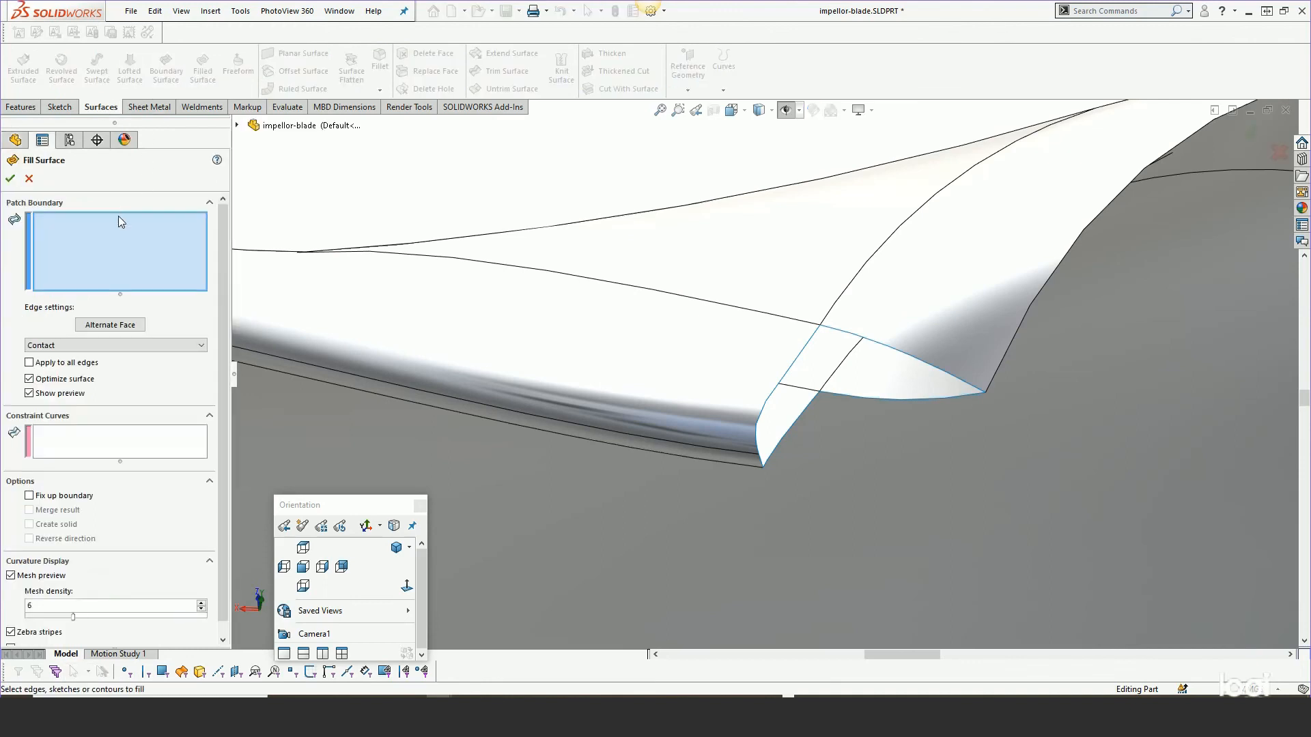
right_click(889, 347)
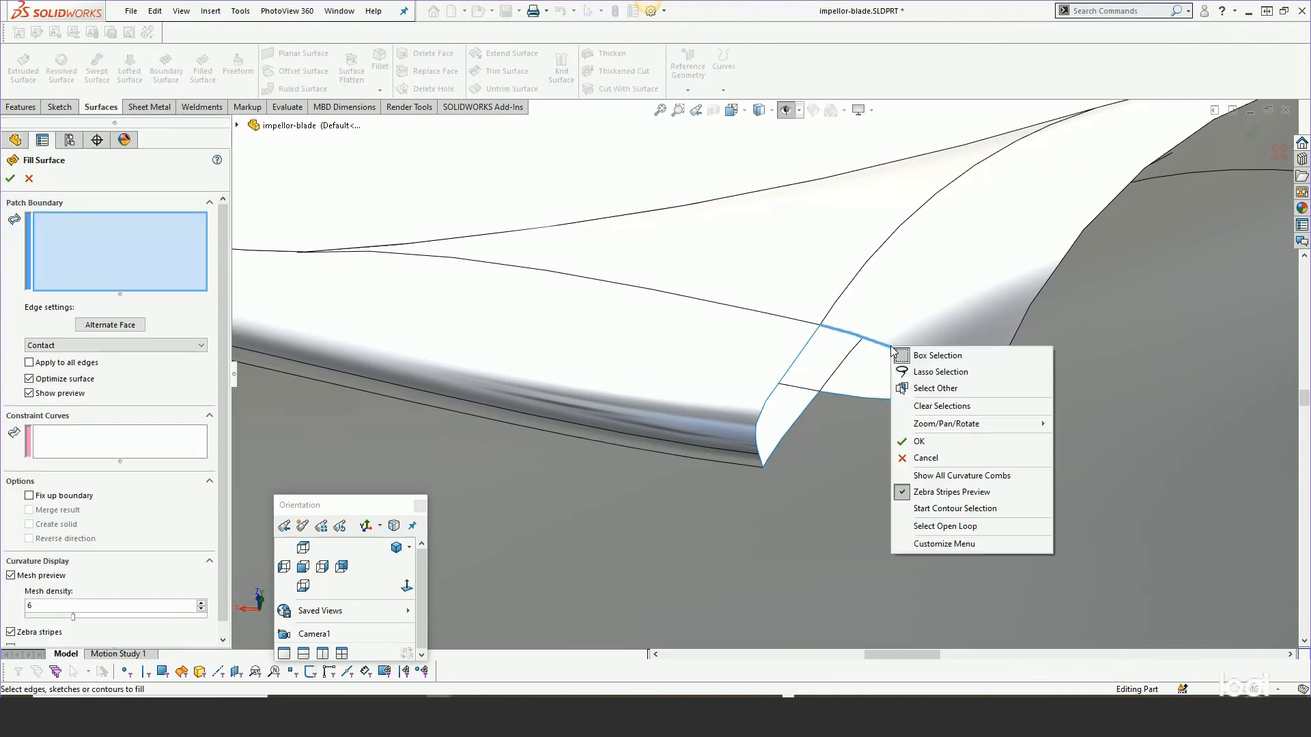
left_click(920, 527)
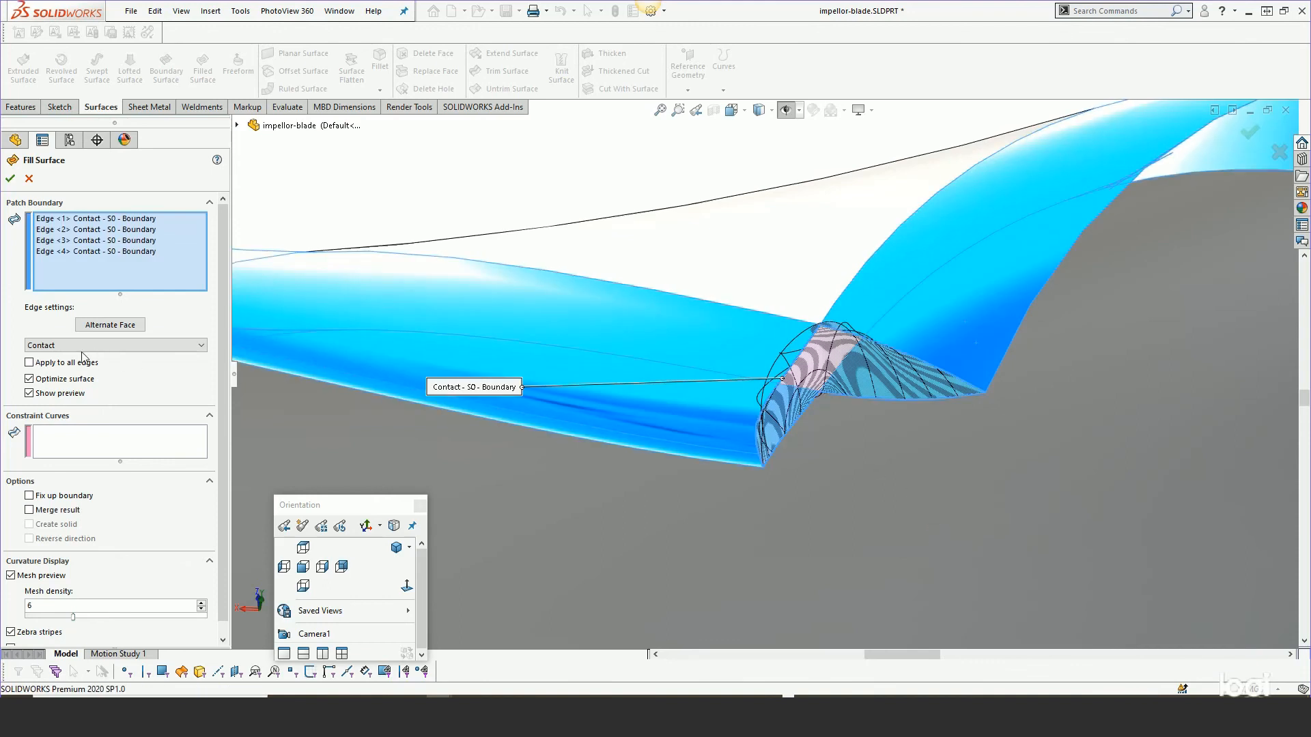
Set the fill's edge setting to Tangent, review the preview, then cancel the Filled Surface.
left_click(43, 346)
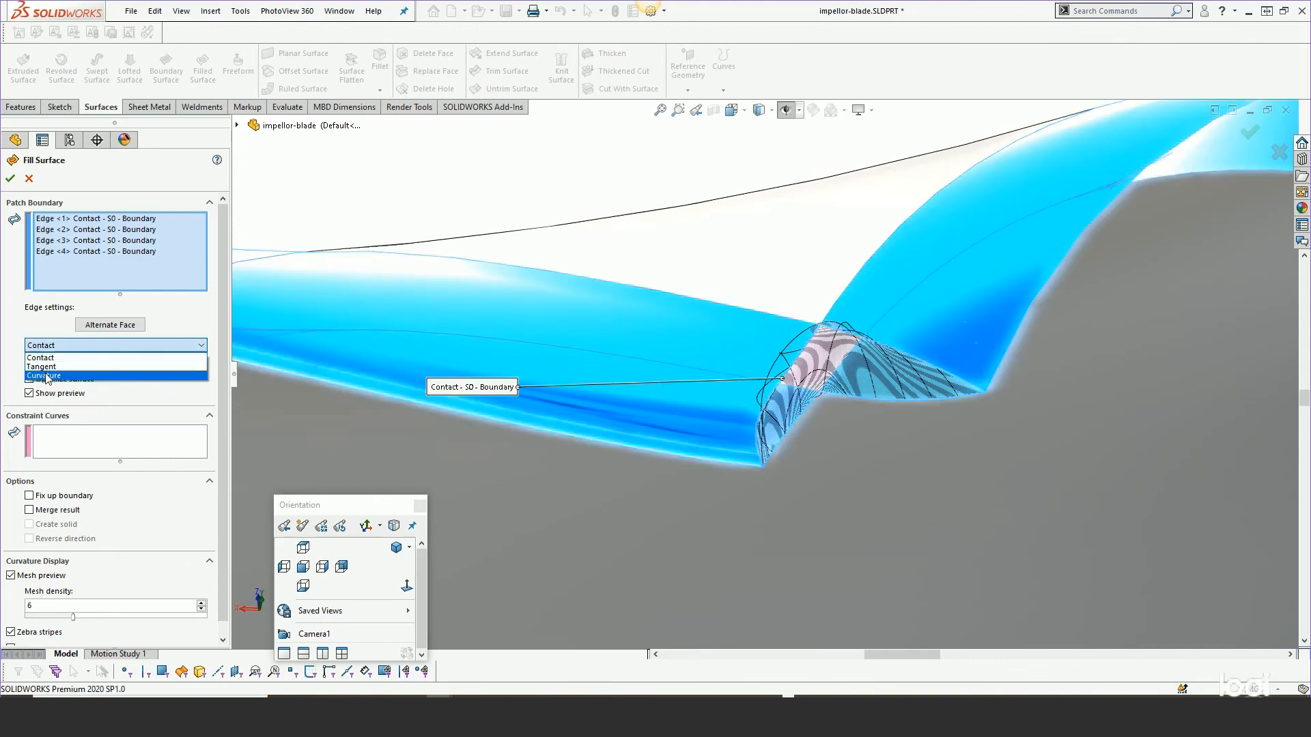
left_click(45, 363)
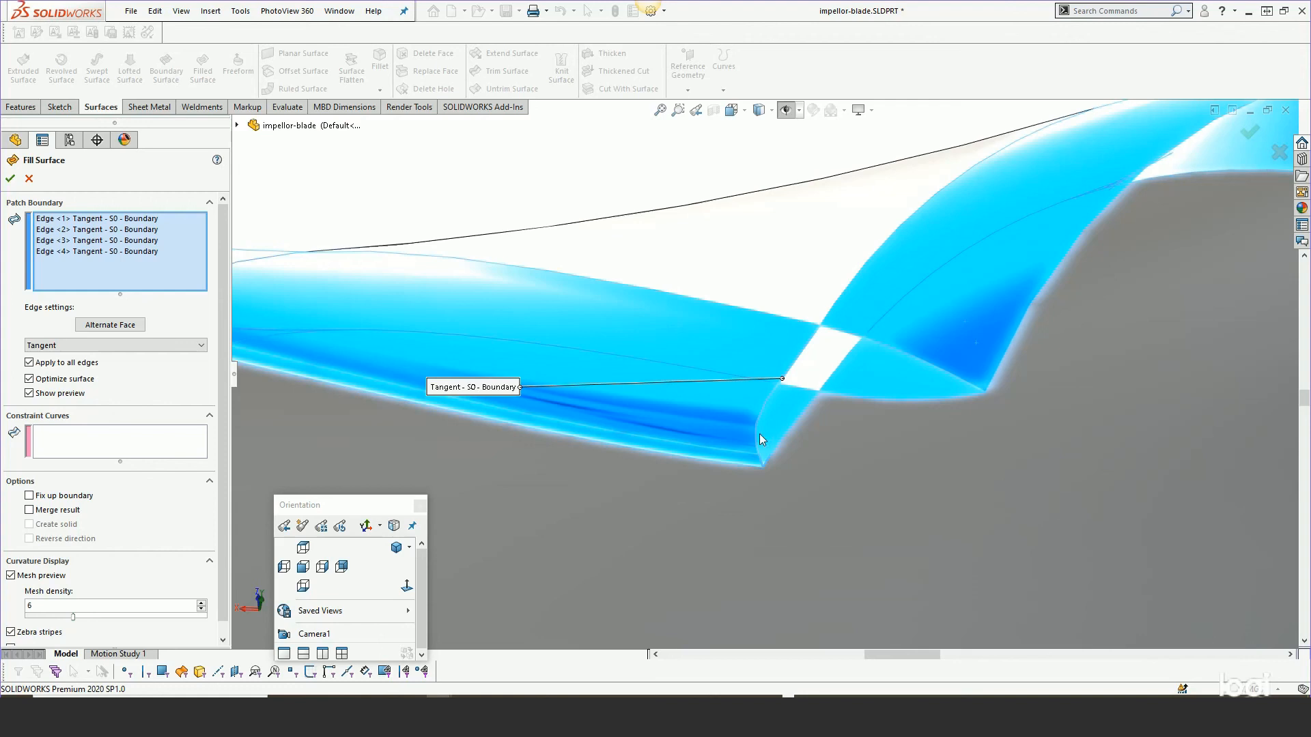
middle_click_drag(711, 417, 699, 388)
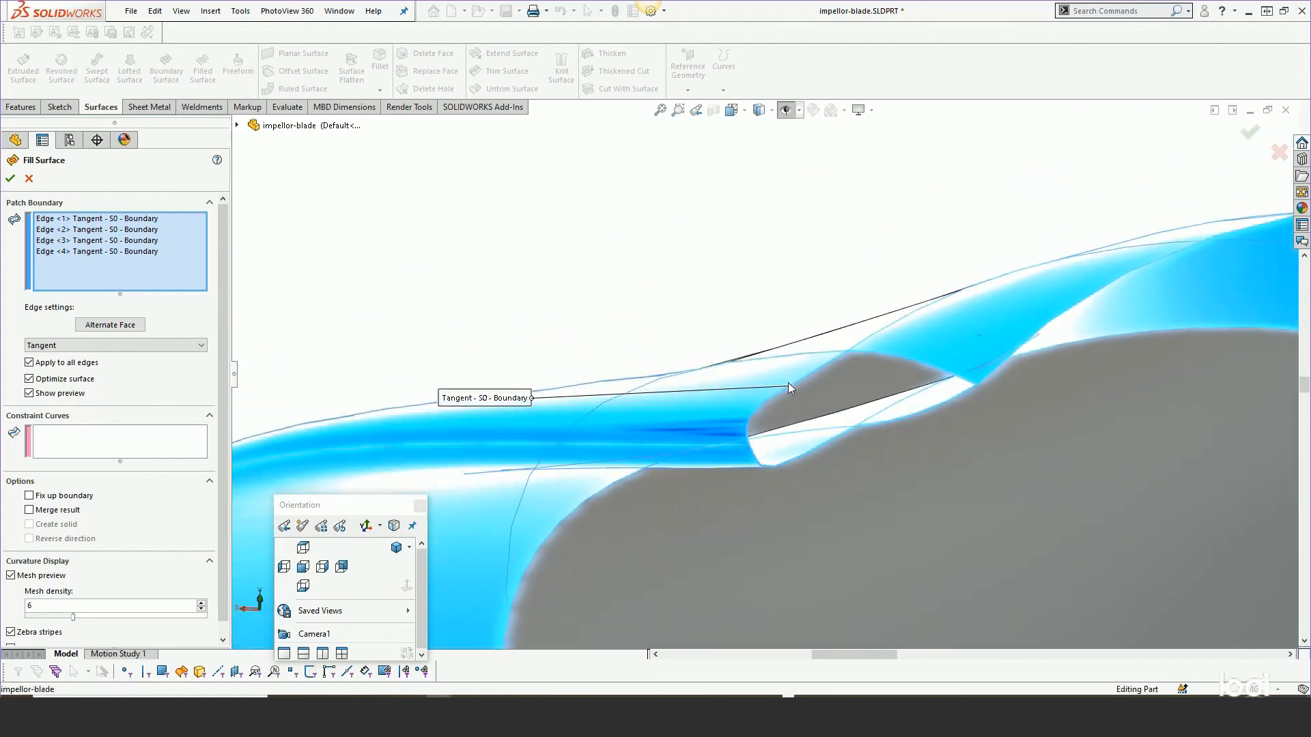
left_click(29, 179)
Roll the feature tree forward past Boundary-Surface5.
middle_click_drag(689, 235, 700, 271)
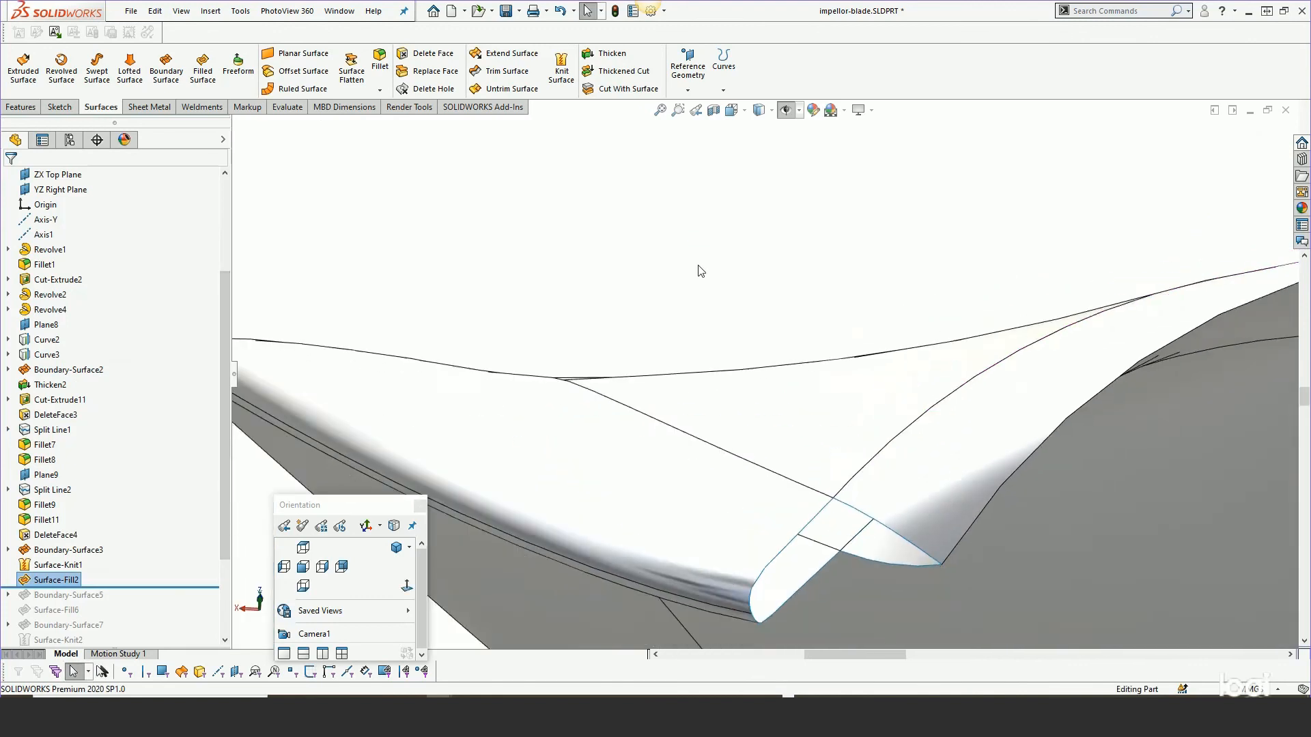
scroll(714, 275, "up", 4)
scroll(804, 483, "down", 4)
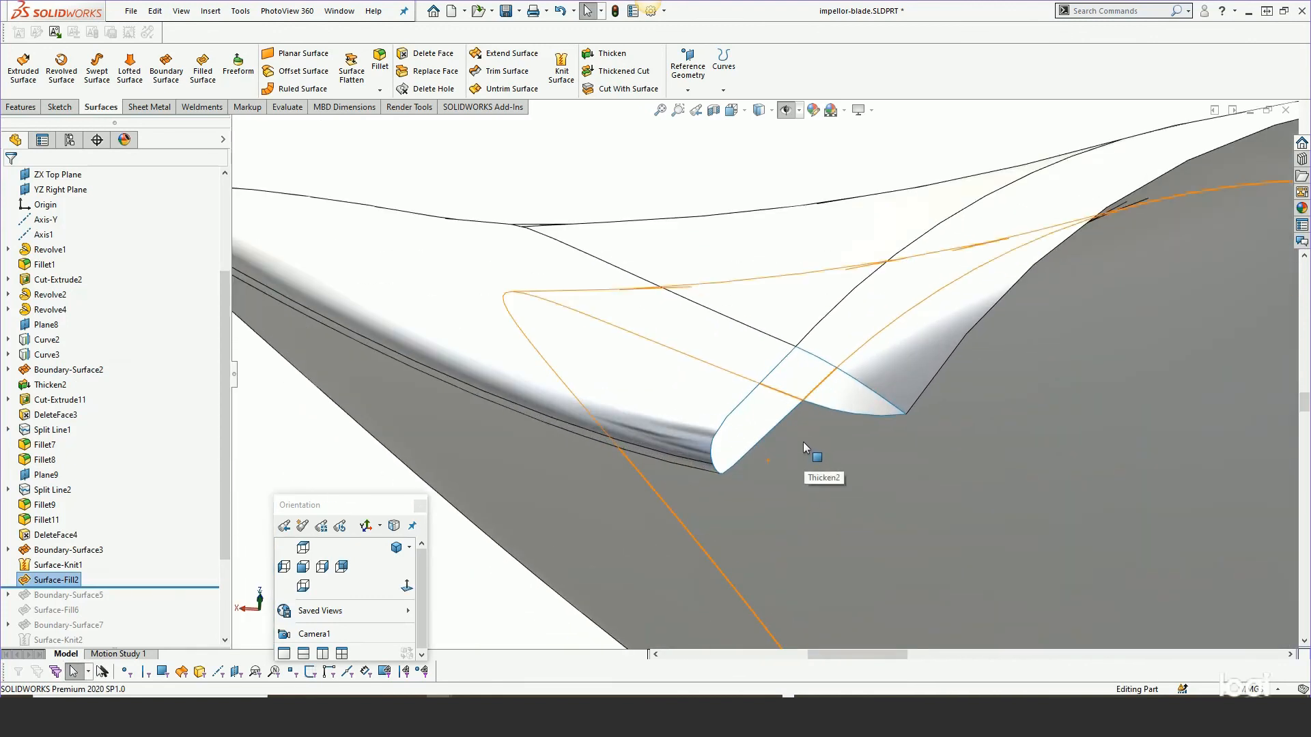
scroll(802, 441, "down", 1)
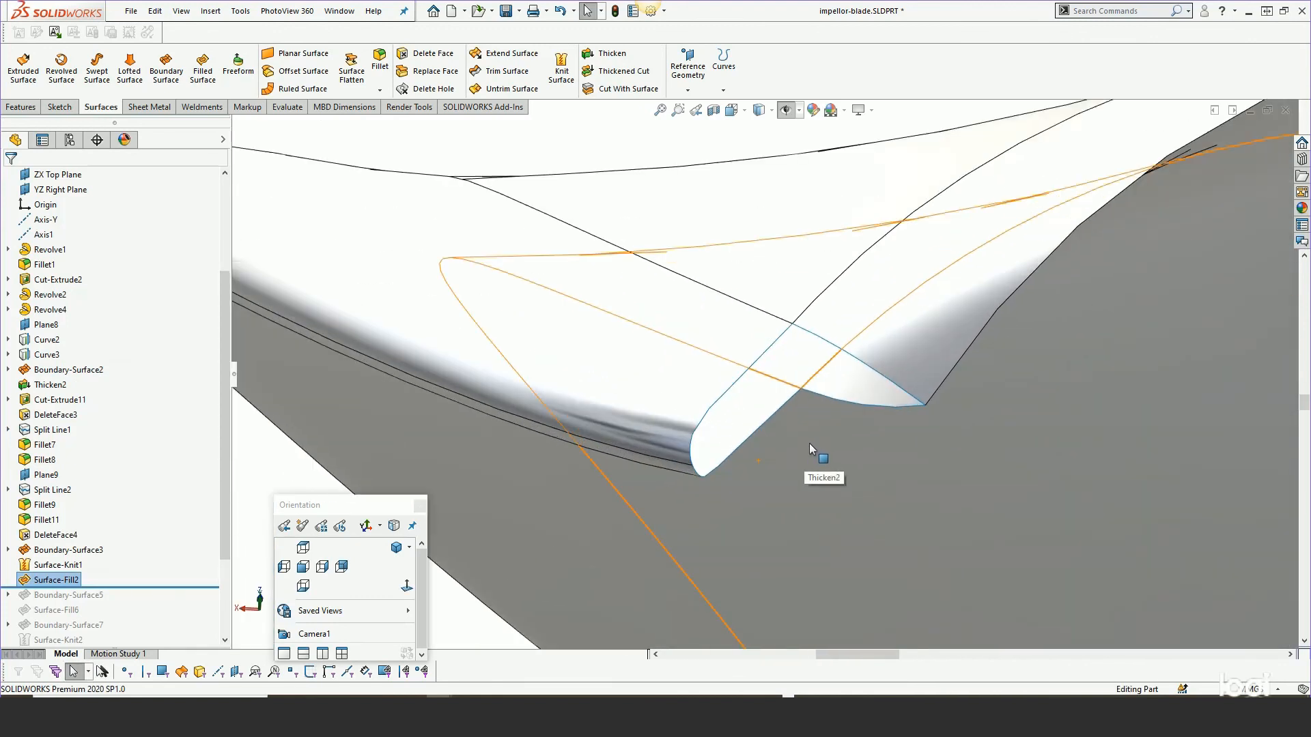
left_click_drag(227, 476, 226, 534)
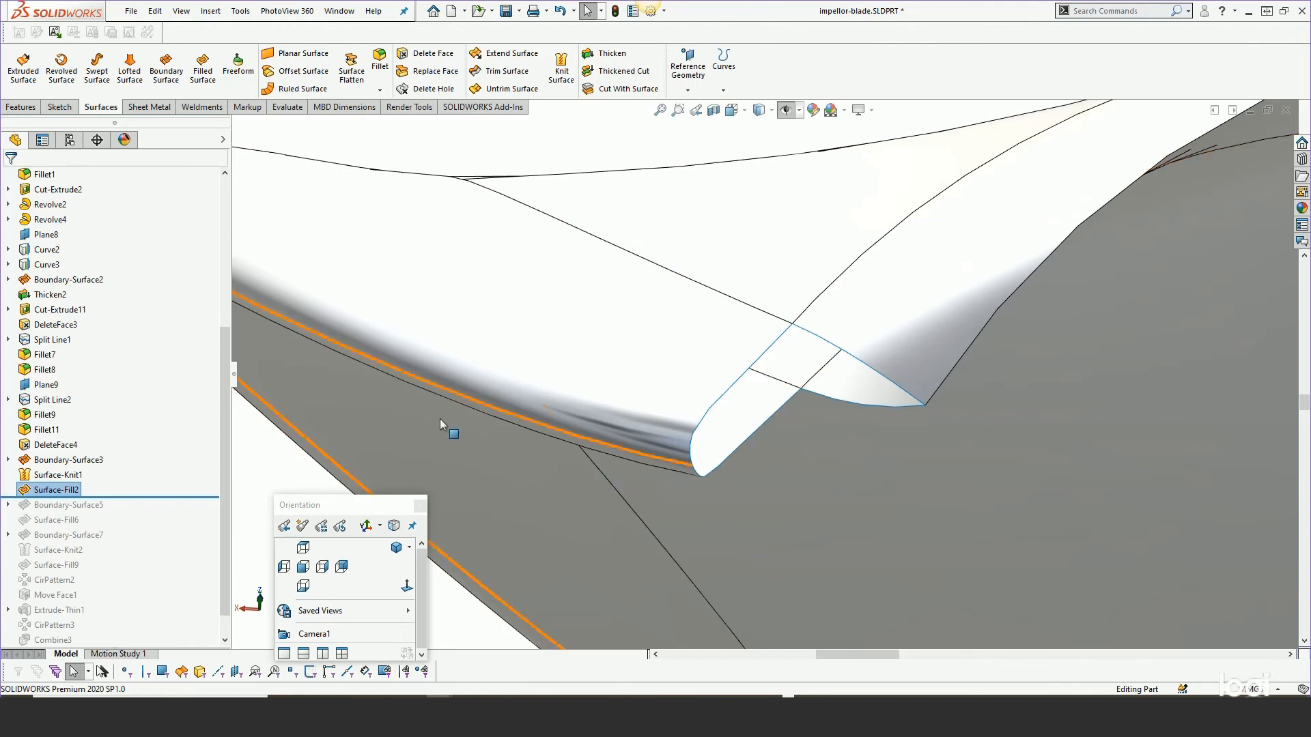
left_click_drag(129, 497, 127, 507)
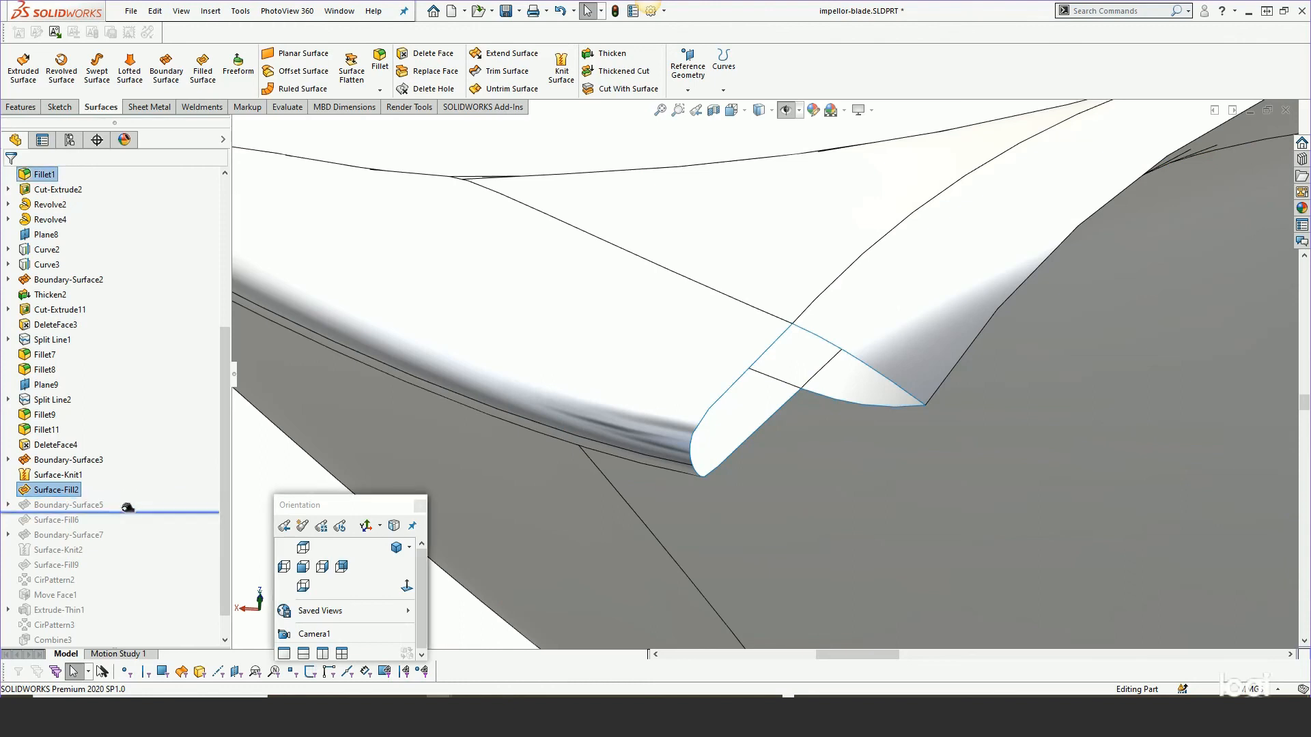
Open Boundary-Surface5 for editing, inspect its direction curves and preview, then cancel the edit.
left_click(75, 505)
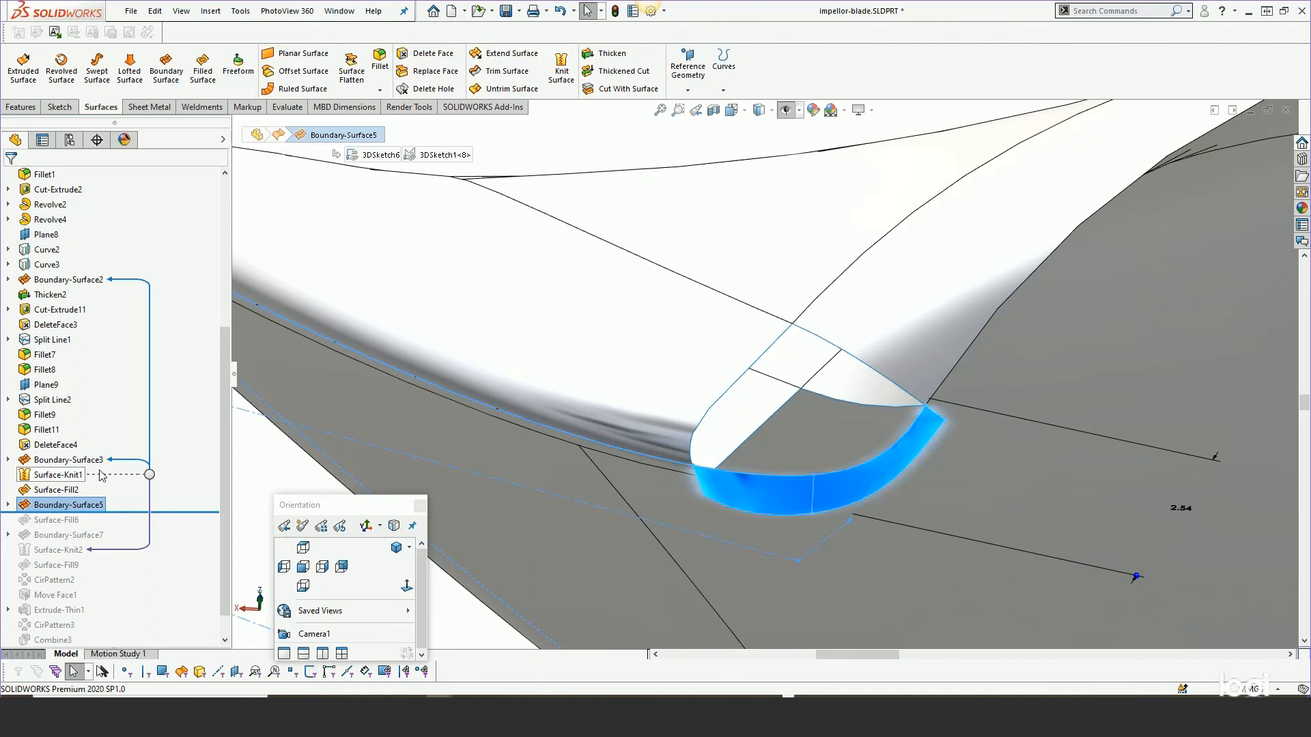
left_click(576, 375)
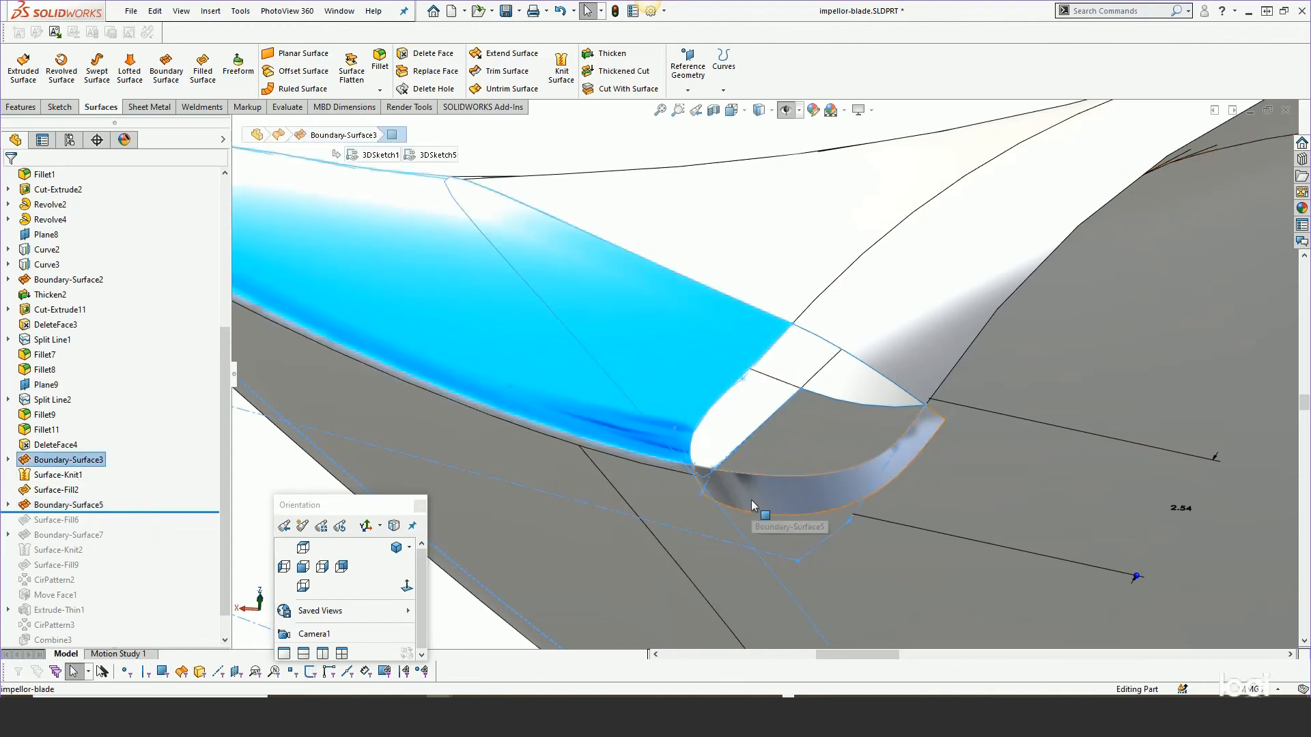
middle_click_drag(748, 496, 785, 482)
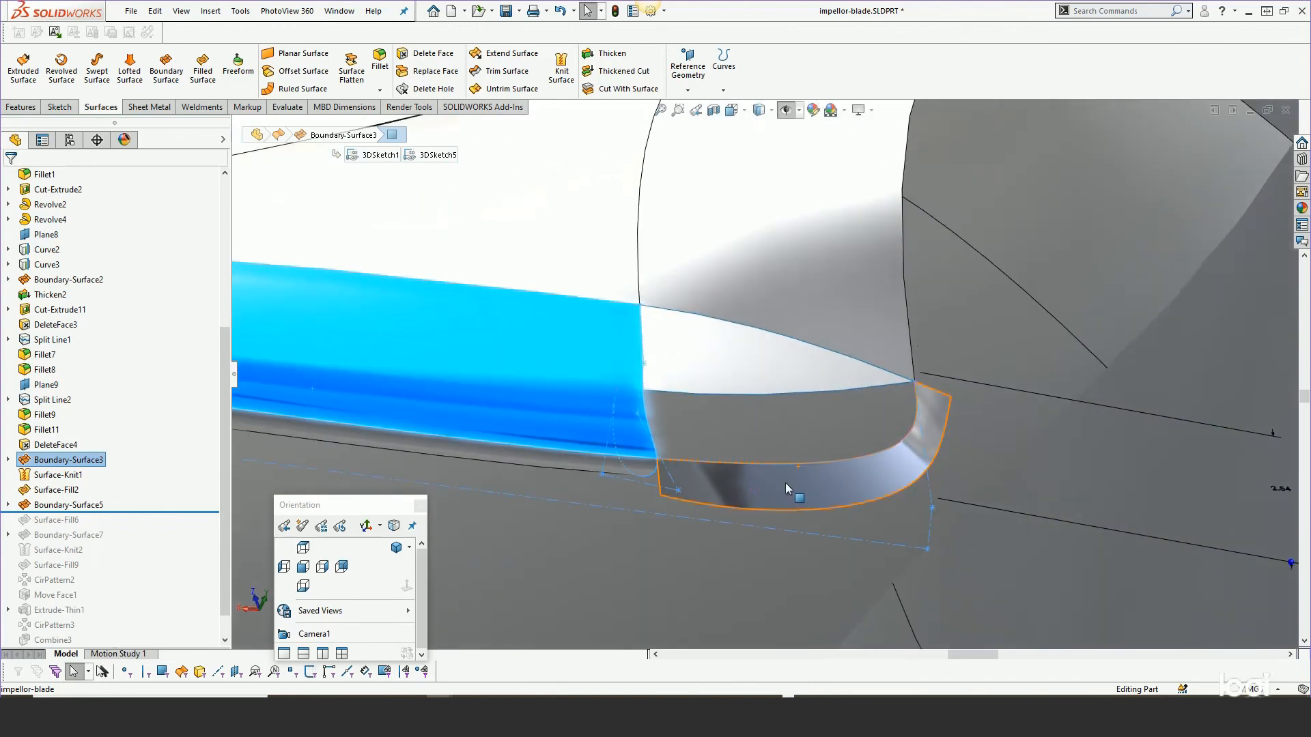
left_click(9, 504)
right_click(83, 506)
left_click(97, 380)
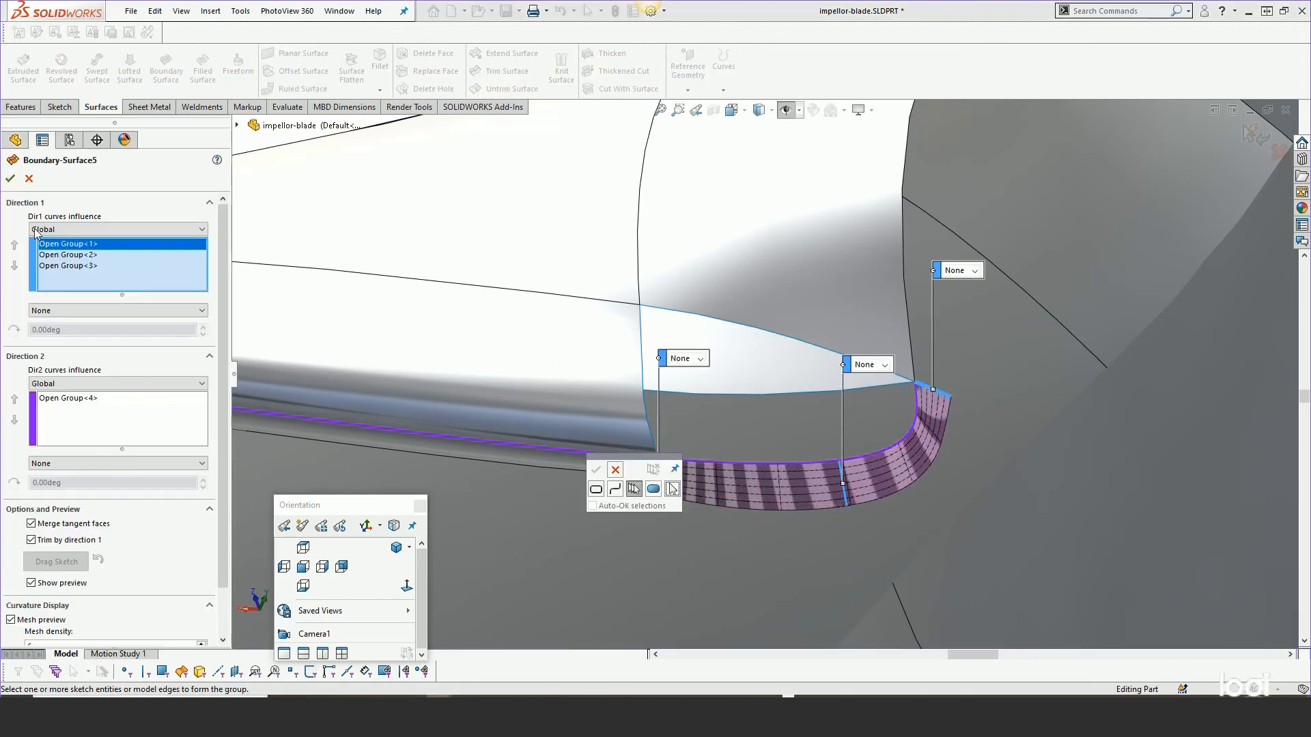
left_click(28, 179)
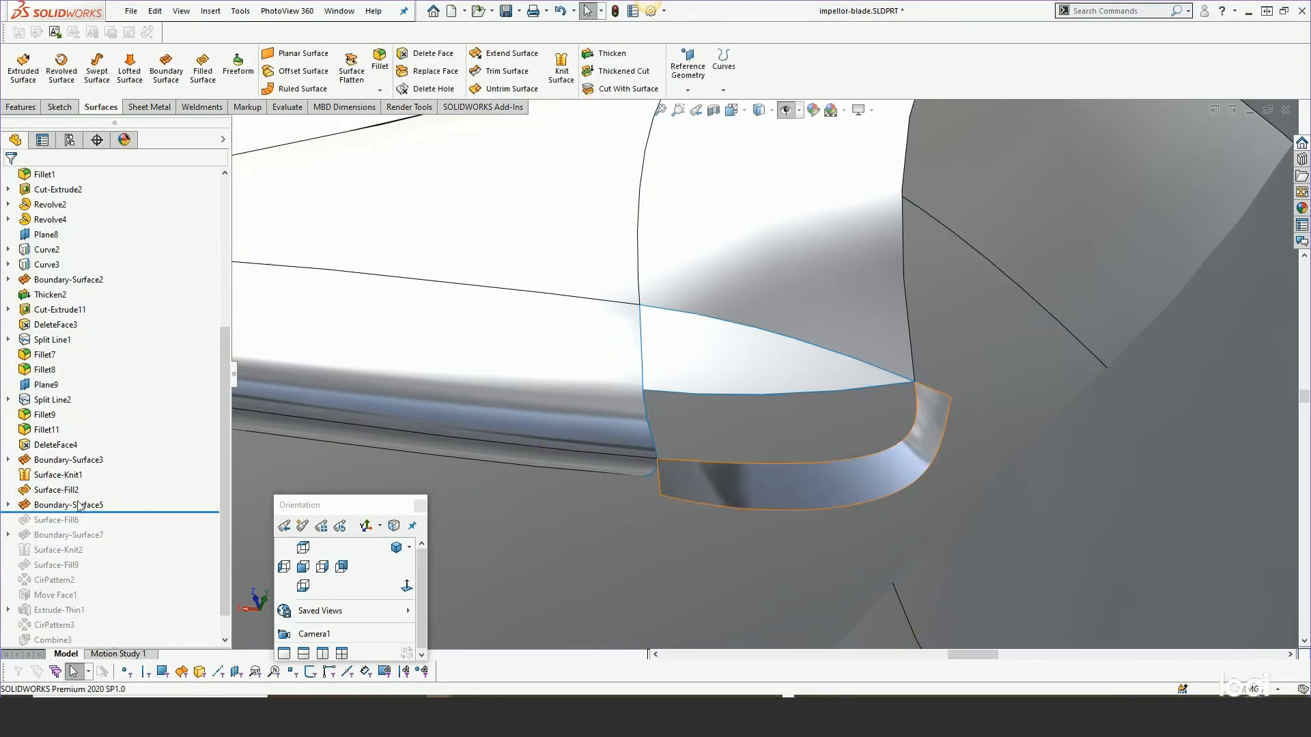
Open 3DSketch6 under Boundary-Surface5 for editing and orbit around its guide lines at the blade tip.
left_click(9, 505)
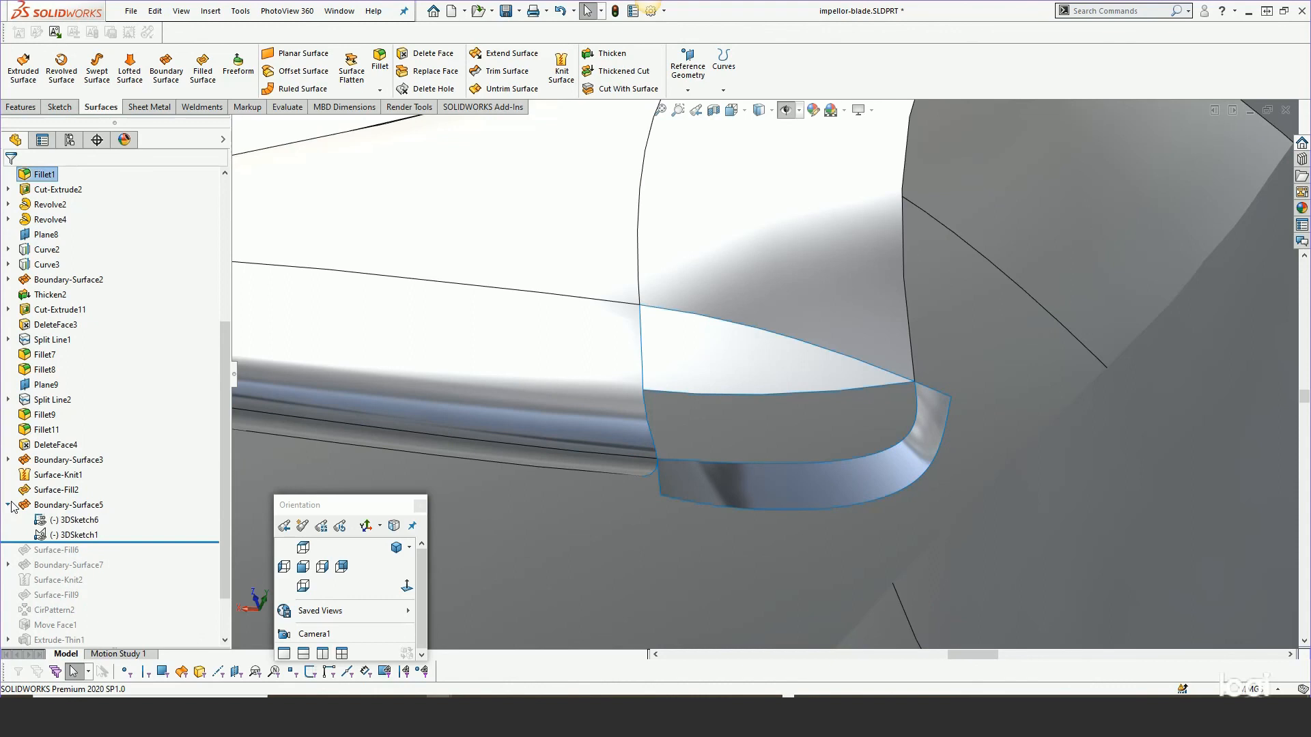
right_click(56, 522)
left_click(69, 427)
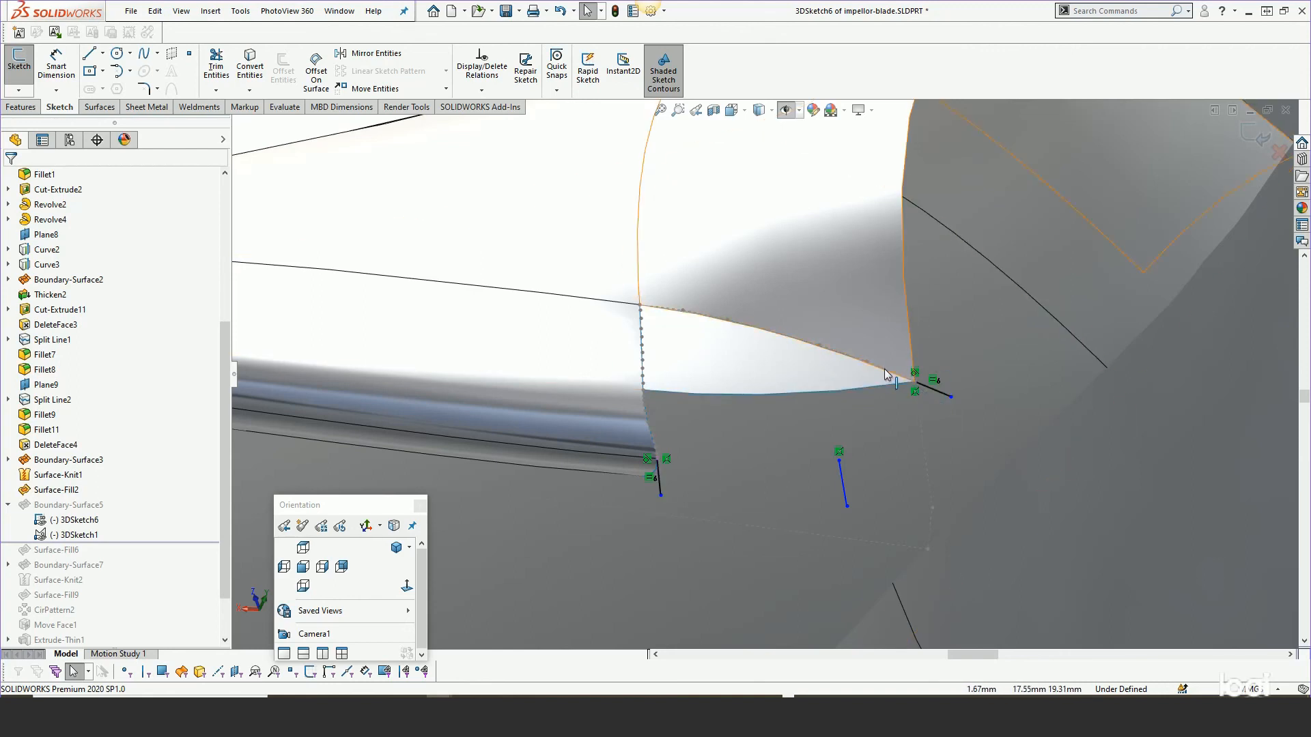
mouse_move(596, 420)
middle_mouse_down()
mouse_move(521, 420)
mouse_move(532, 415)
middle_mouse_up()
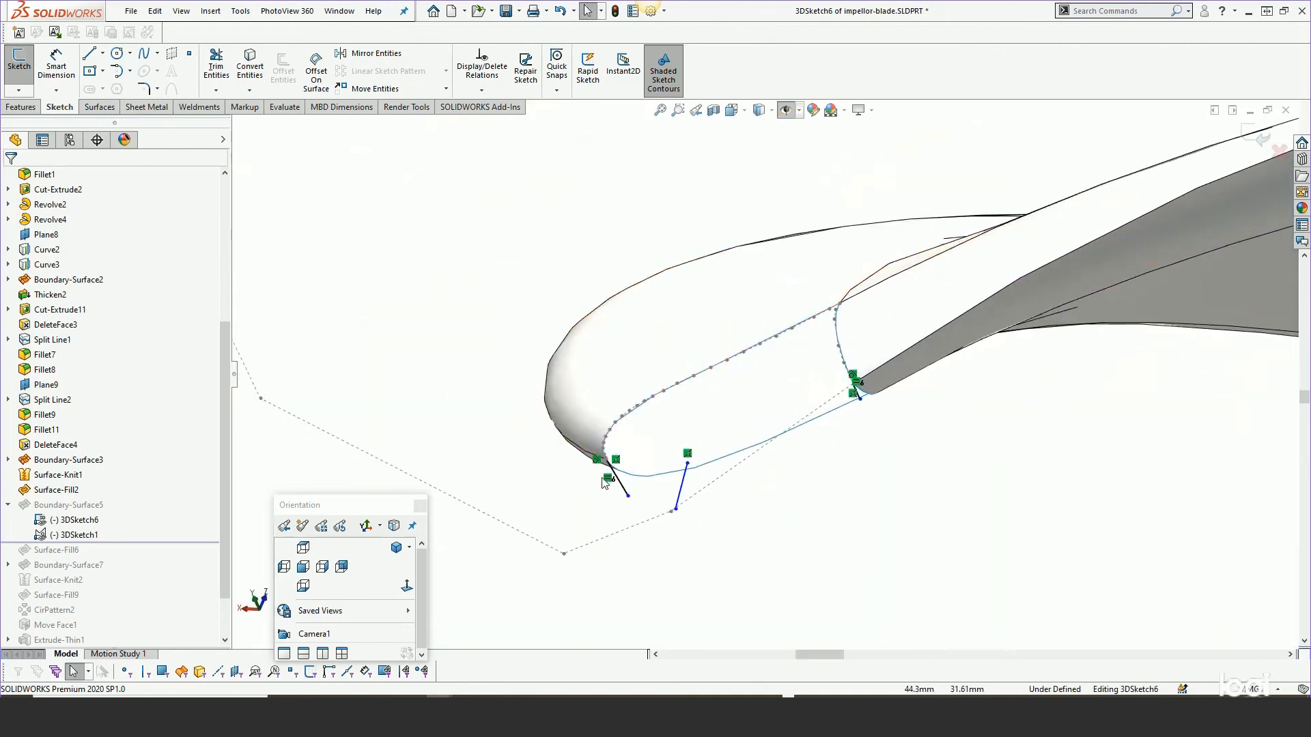
scroll(618, 483, "down", 4)
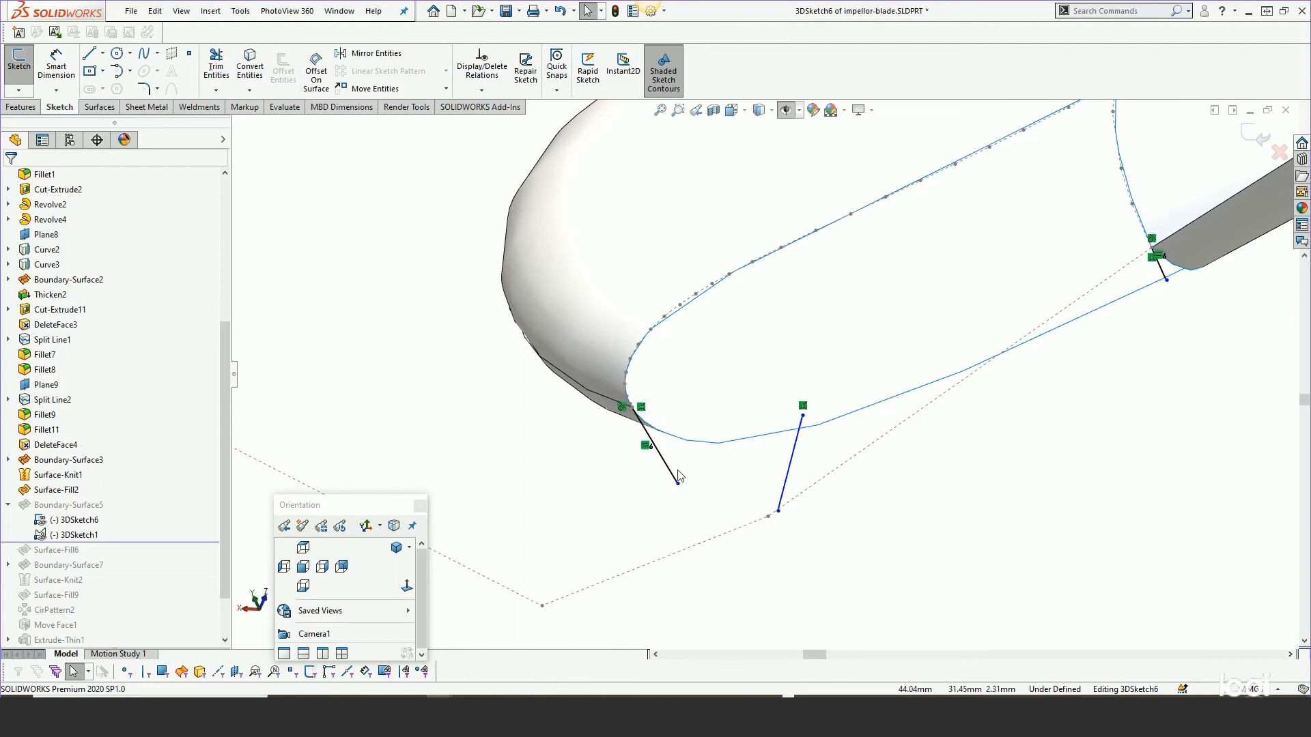
middle_click_drag(690, 462, 804, 479)
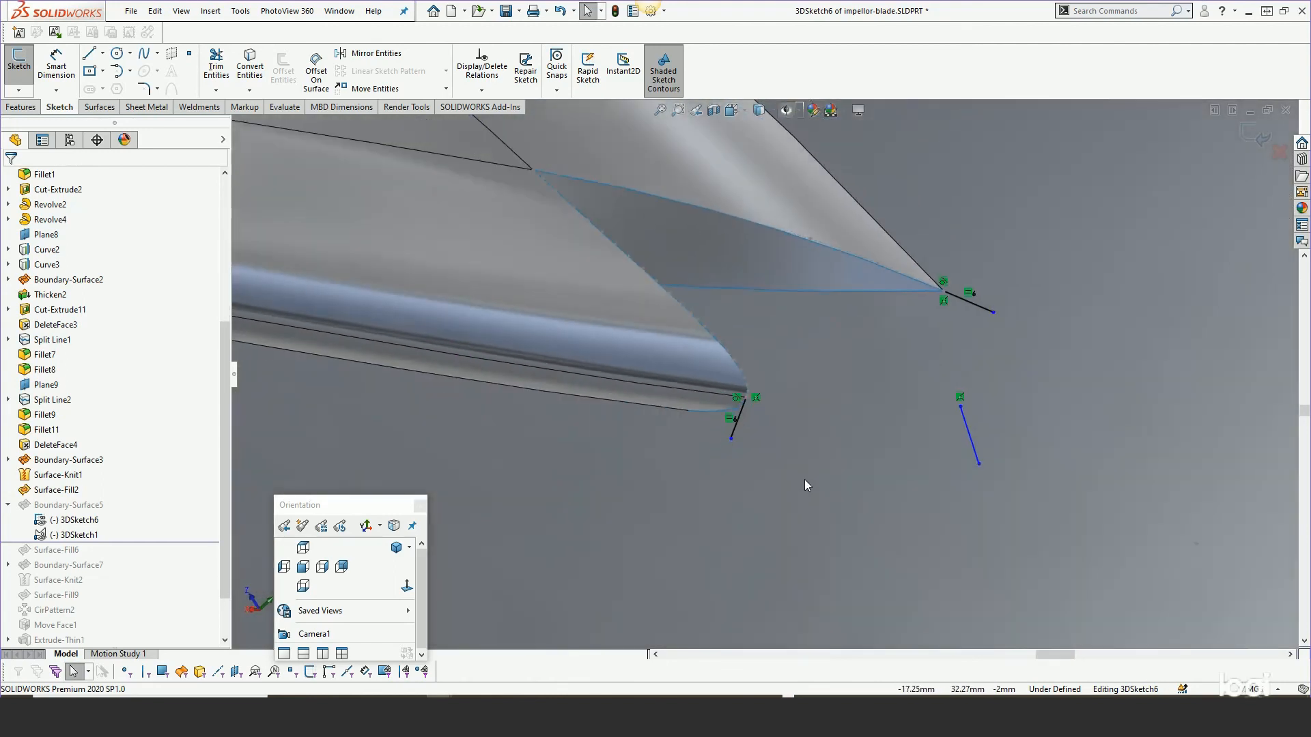
Show the triad on a guide line's end point, then exit the sketch without keeping changes.
right_click(978, 464)
left_click(1034, 574)
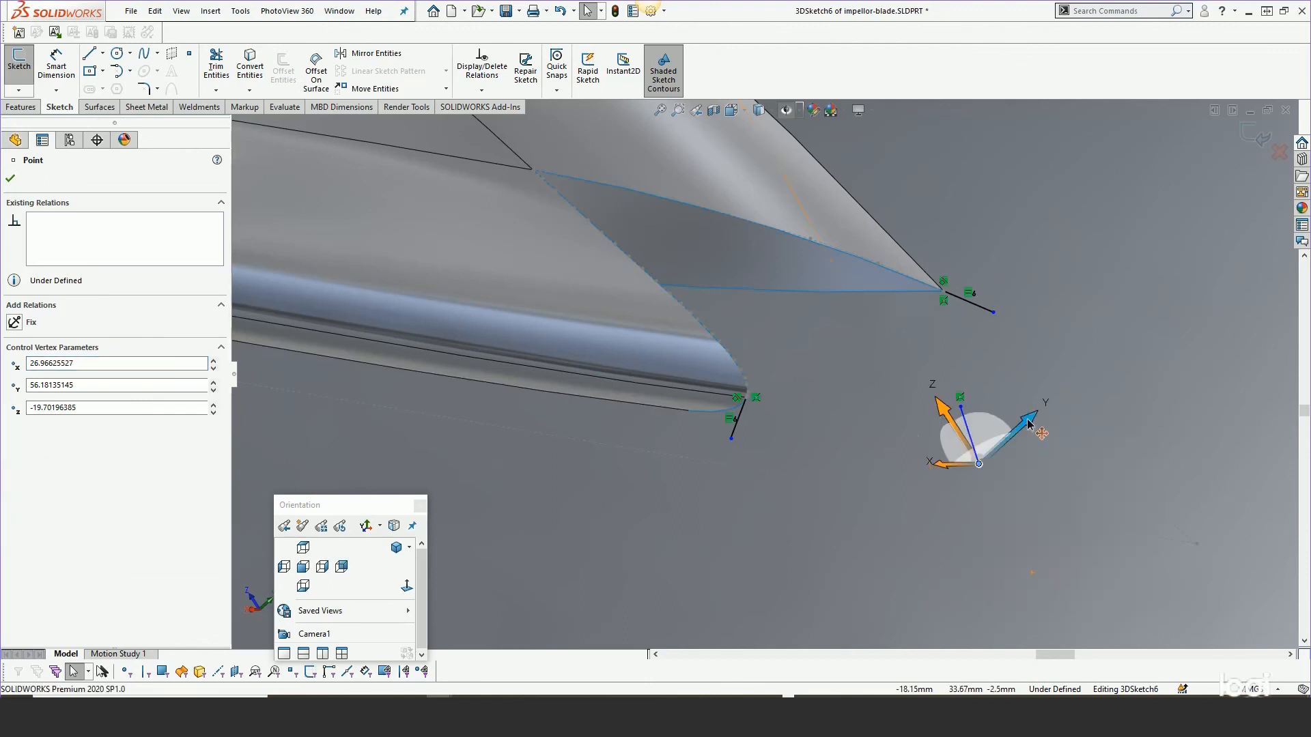
left_click_drag(1028, 424, 1026, 425)
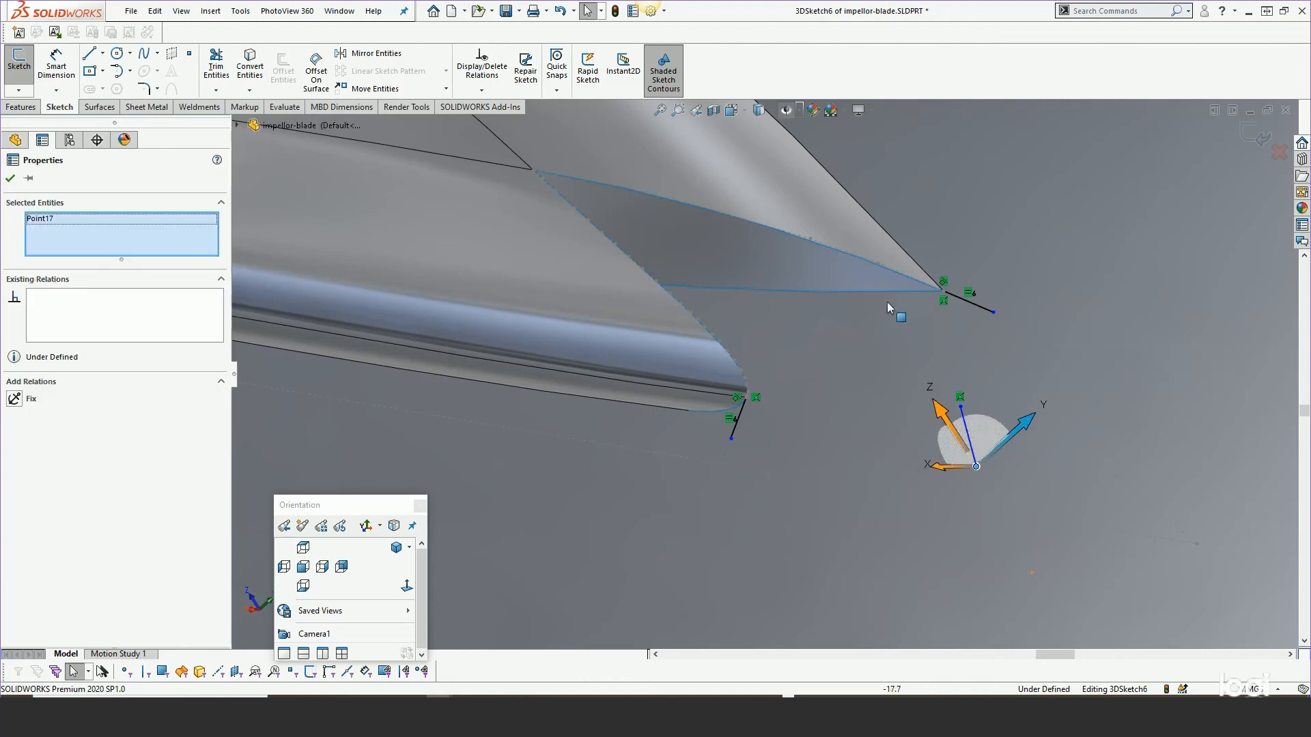
left_click(1278, 152)
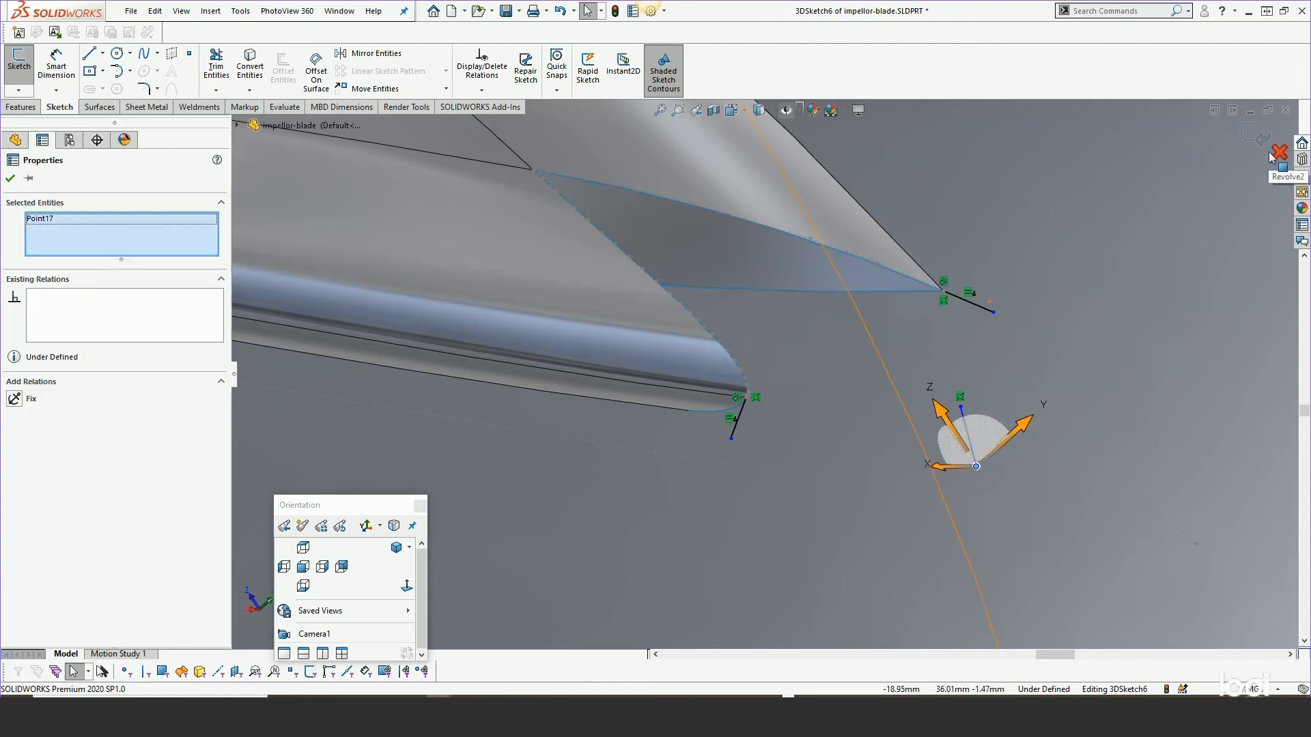
left_click(671, 360)
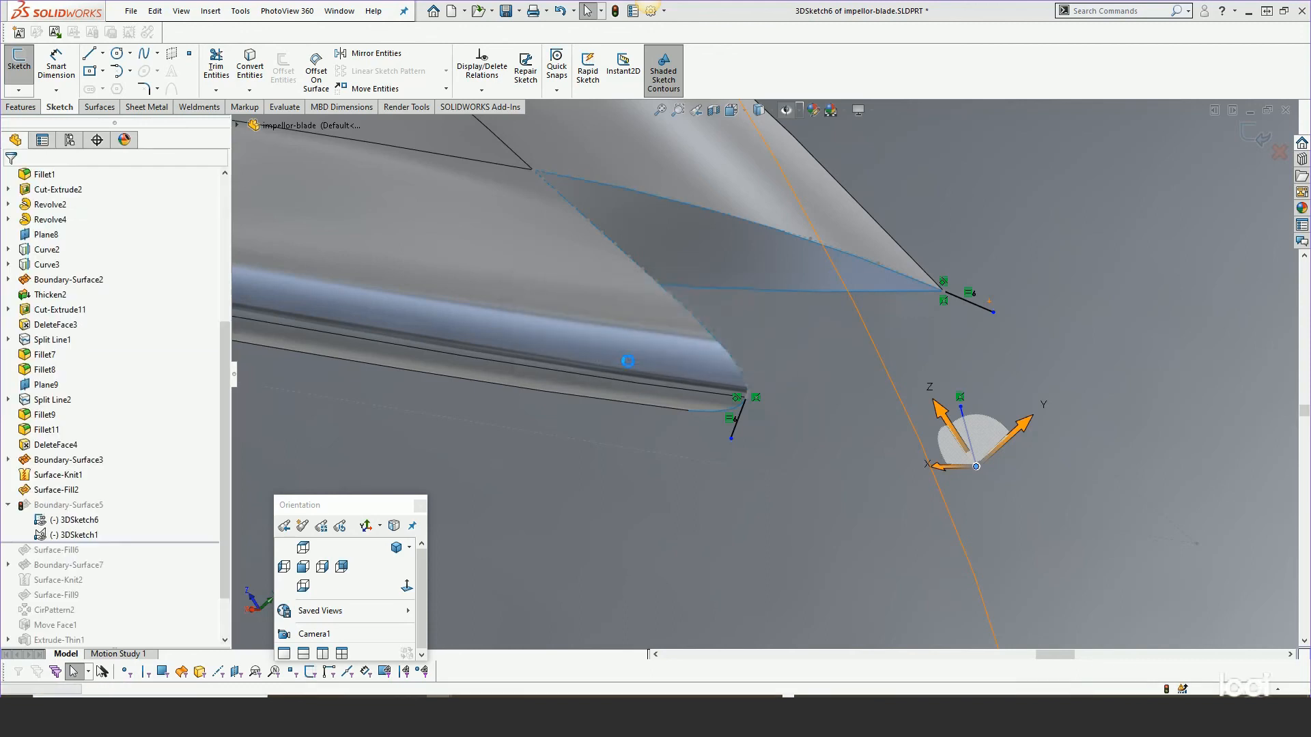
Reopen Boundary-Surface5 for editing and accept it without changing its settings.
right_click(73, 504)
left_click(84, 377)
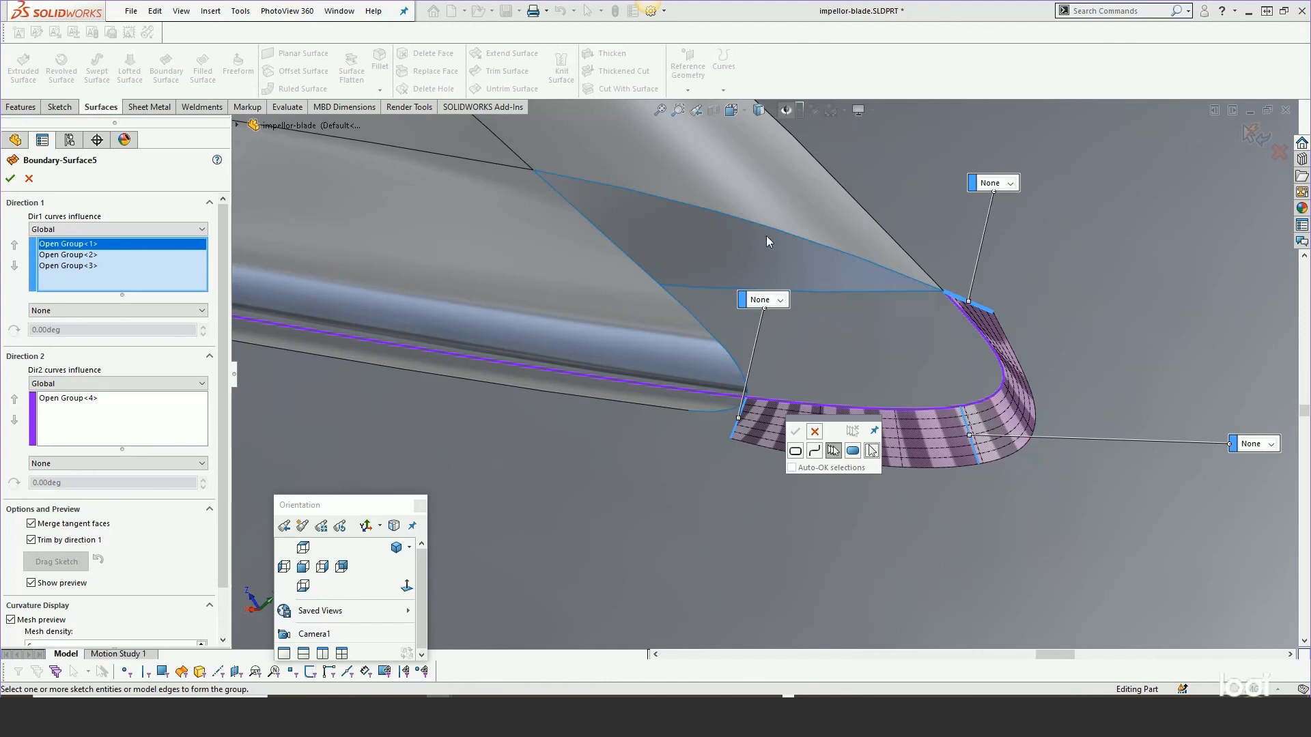
left_click(796, 431)
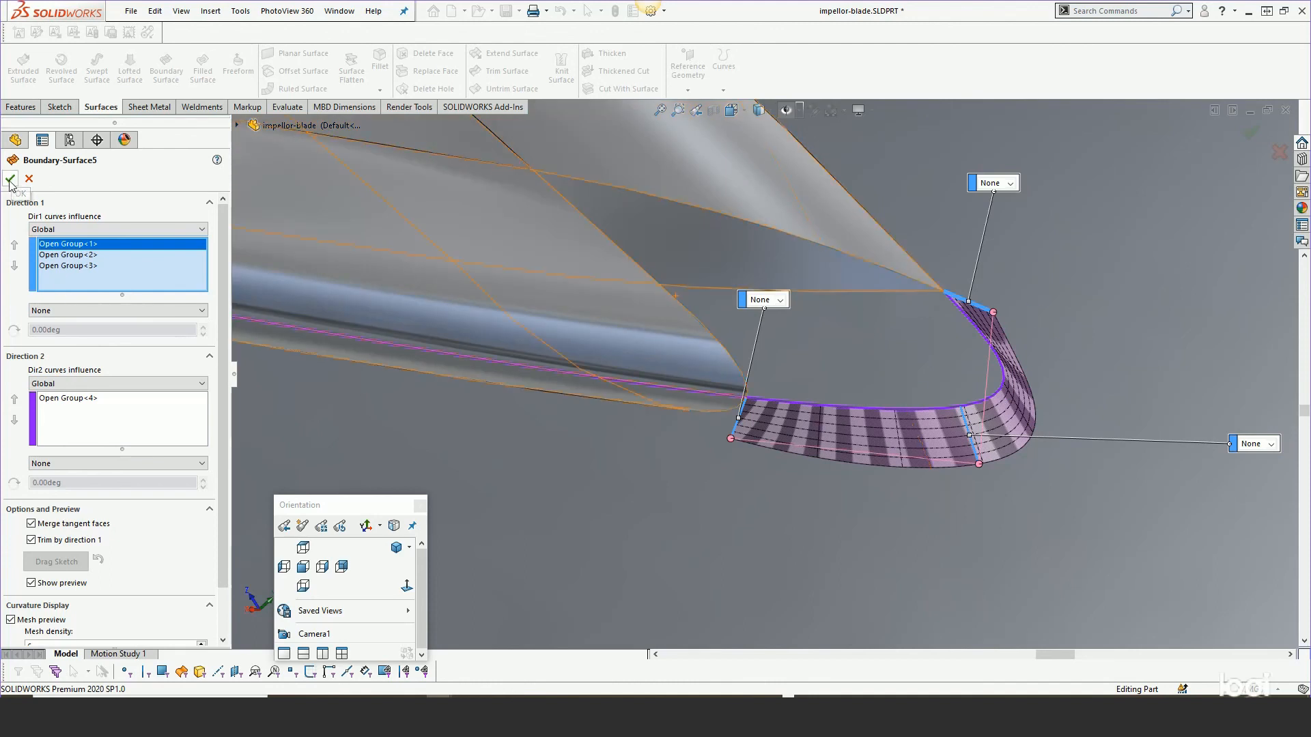
left_click(9, 179)
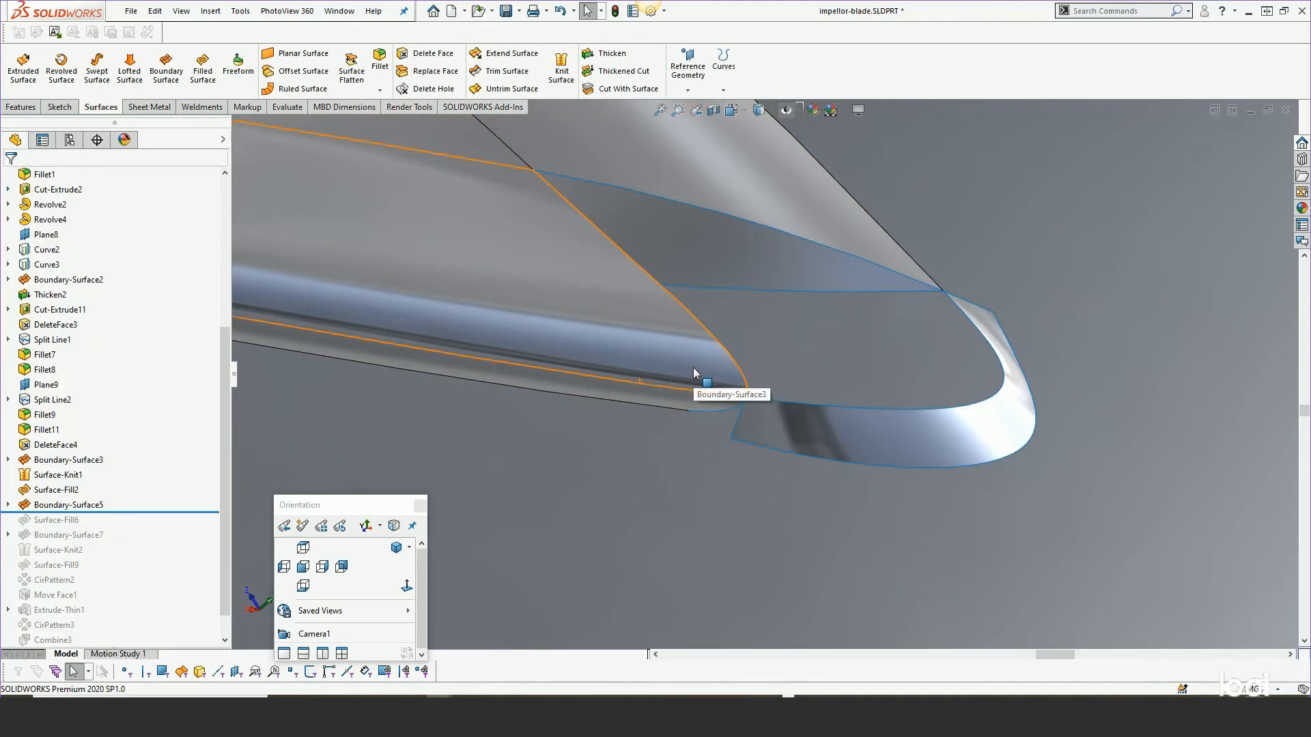
Roll the feature tree forward past Surface-Fill6.
middle_click_drag(737, 372, 627, 358)
left_click_drag(127, 512, 125, 527)
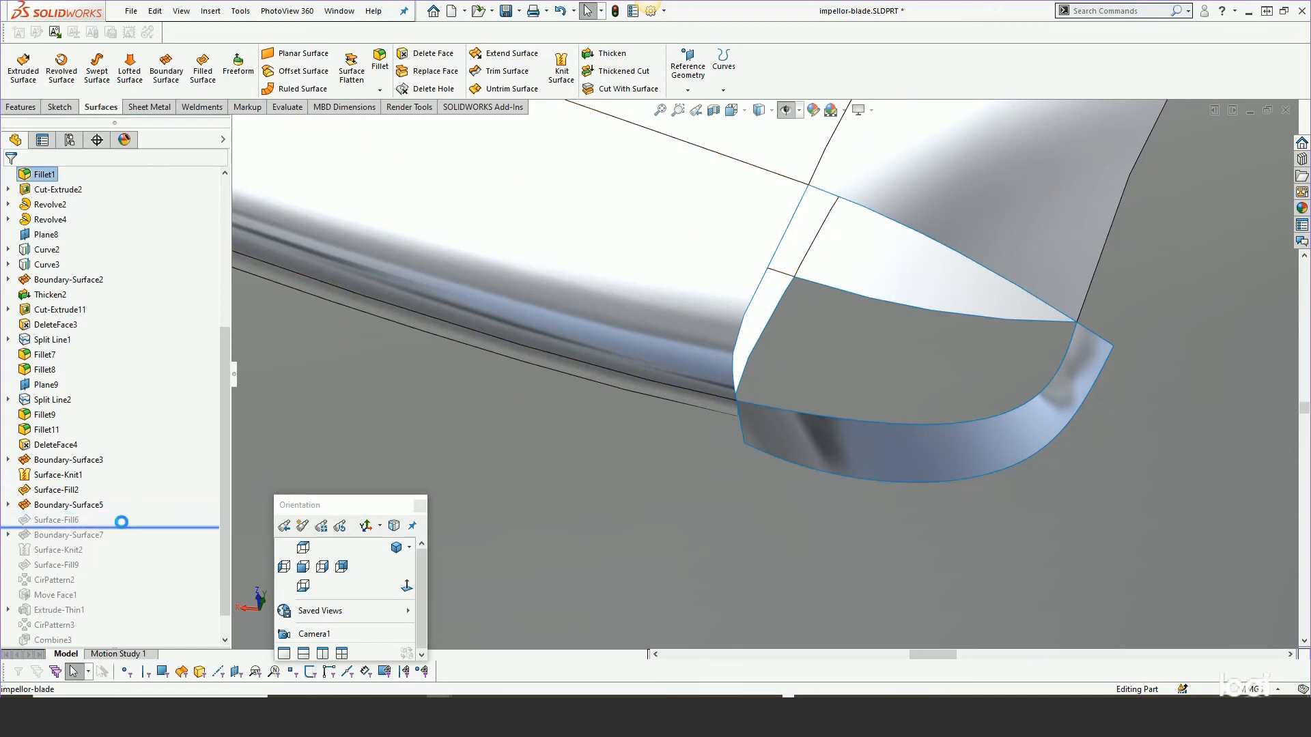
Open Surface-Fill6 for editing, set its third patch boundary edge to Contact and zoom around the preview.
right_click(50, 520)
left_click(59, 376)
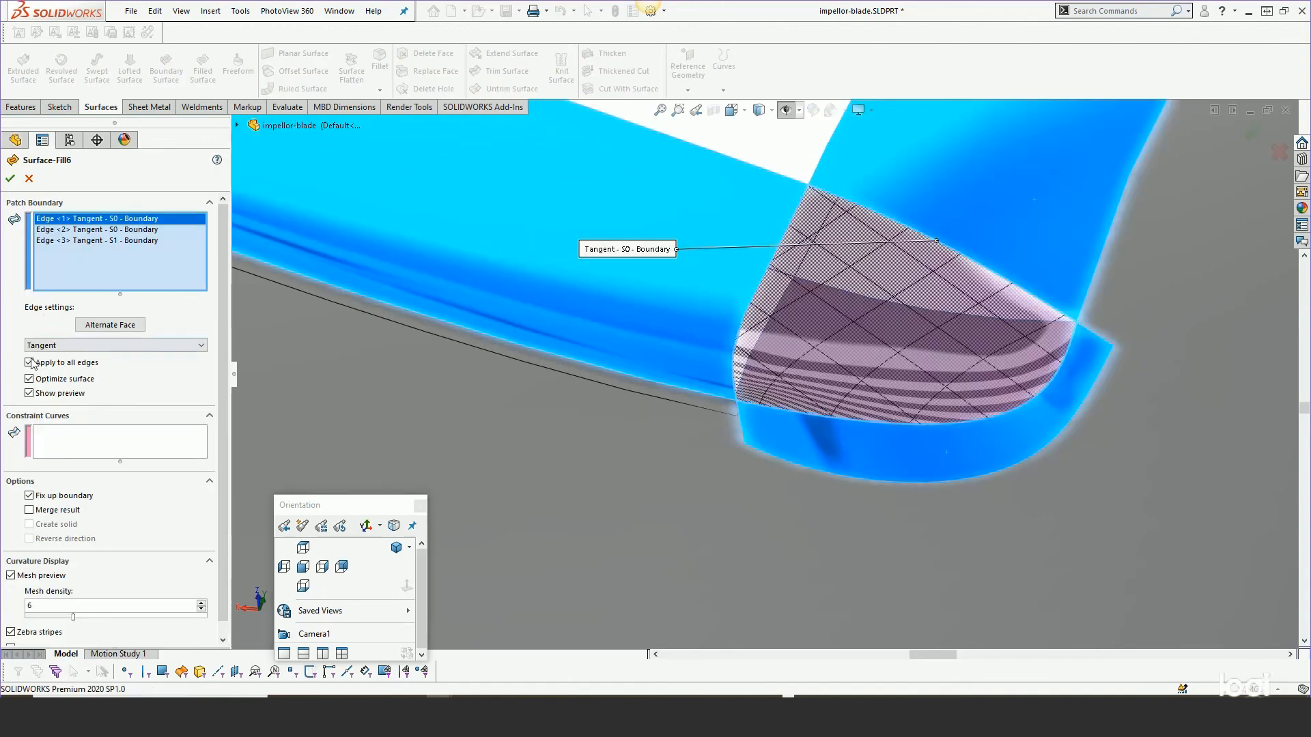
left_click(123, 241)
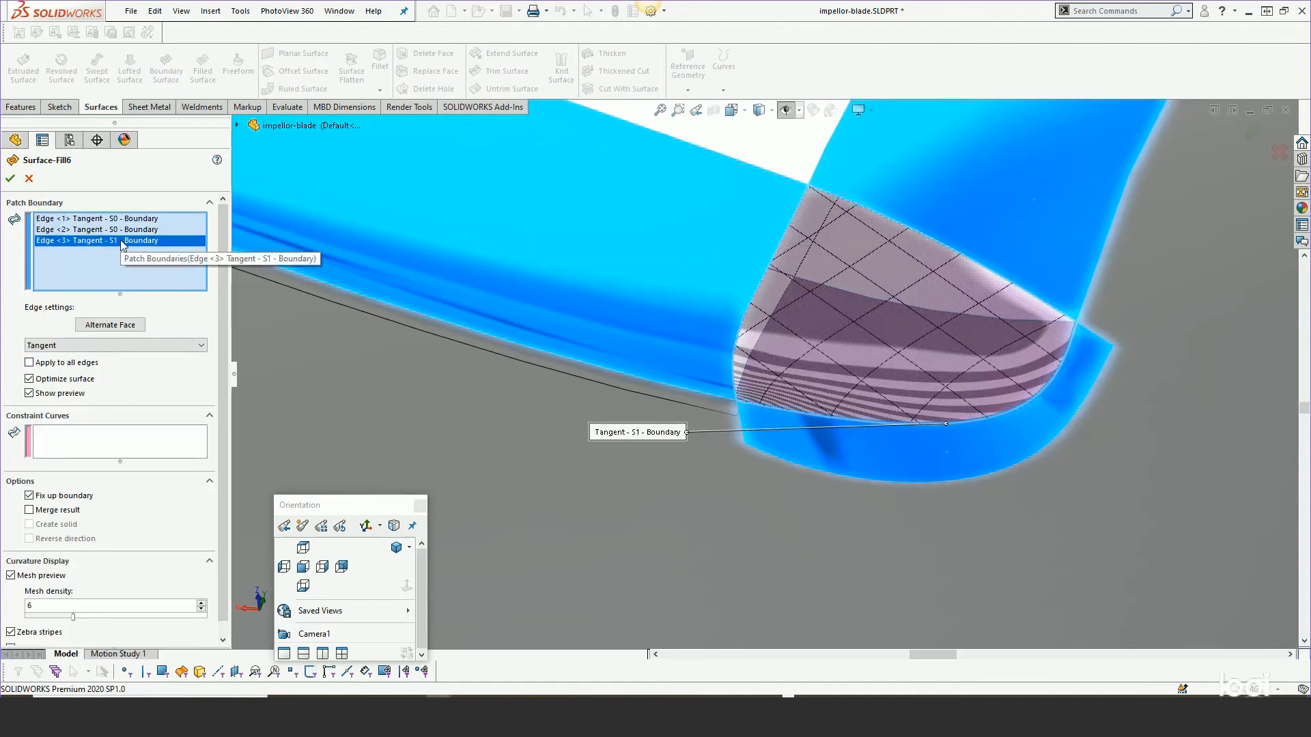
left_click(89, 346)
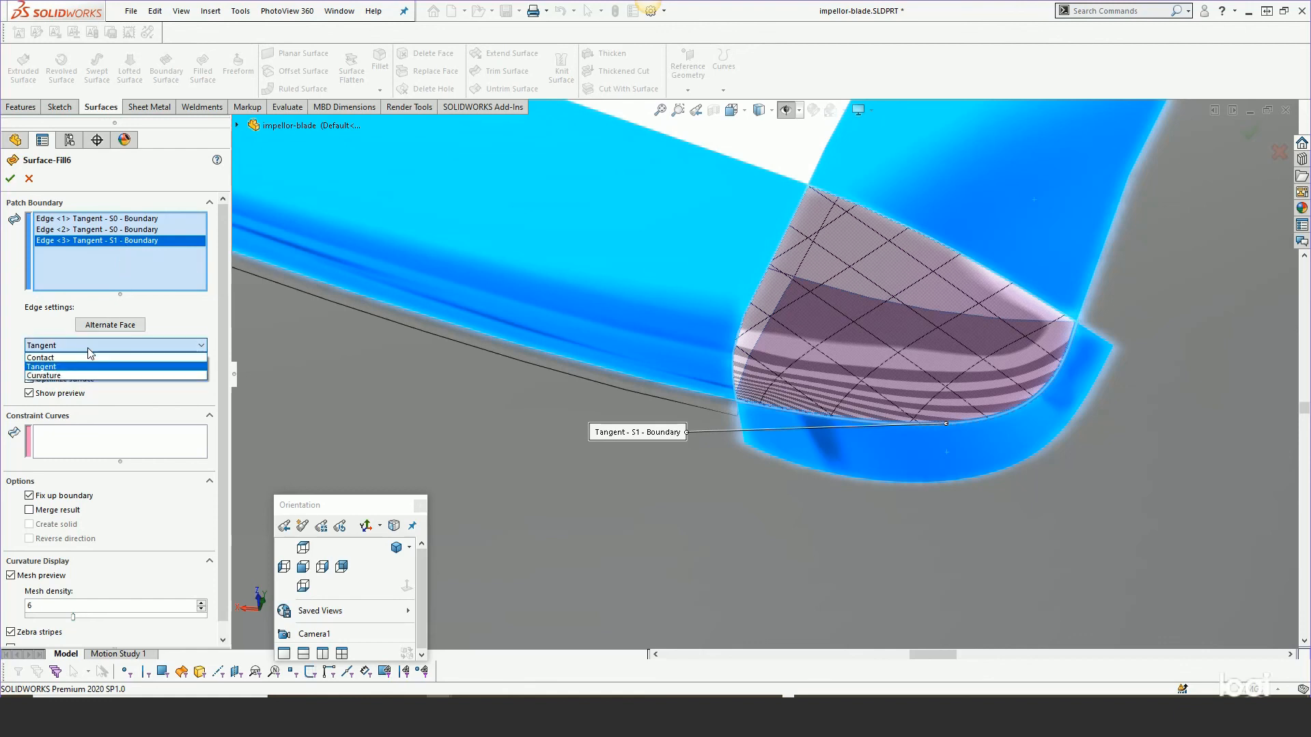
left_click(86, 359)
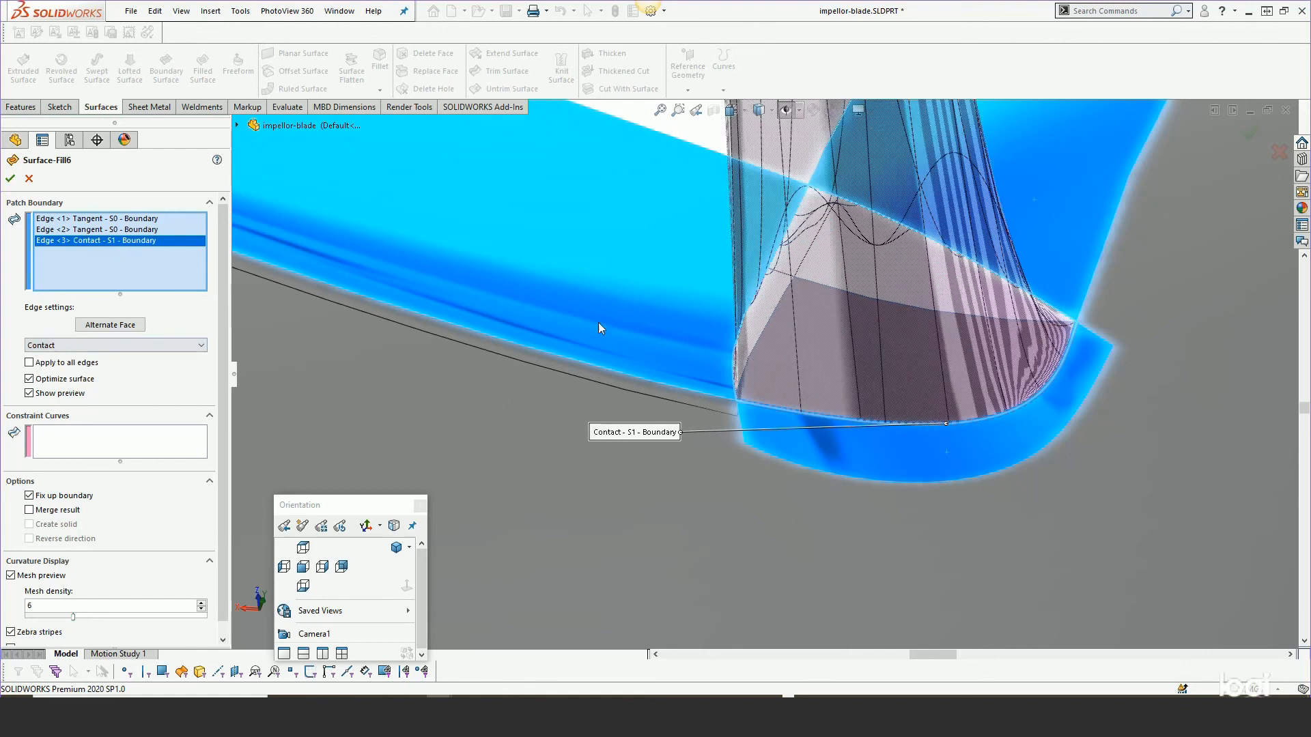
scroll(714, 403, "up", 5)
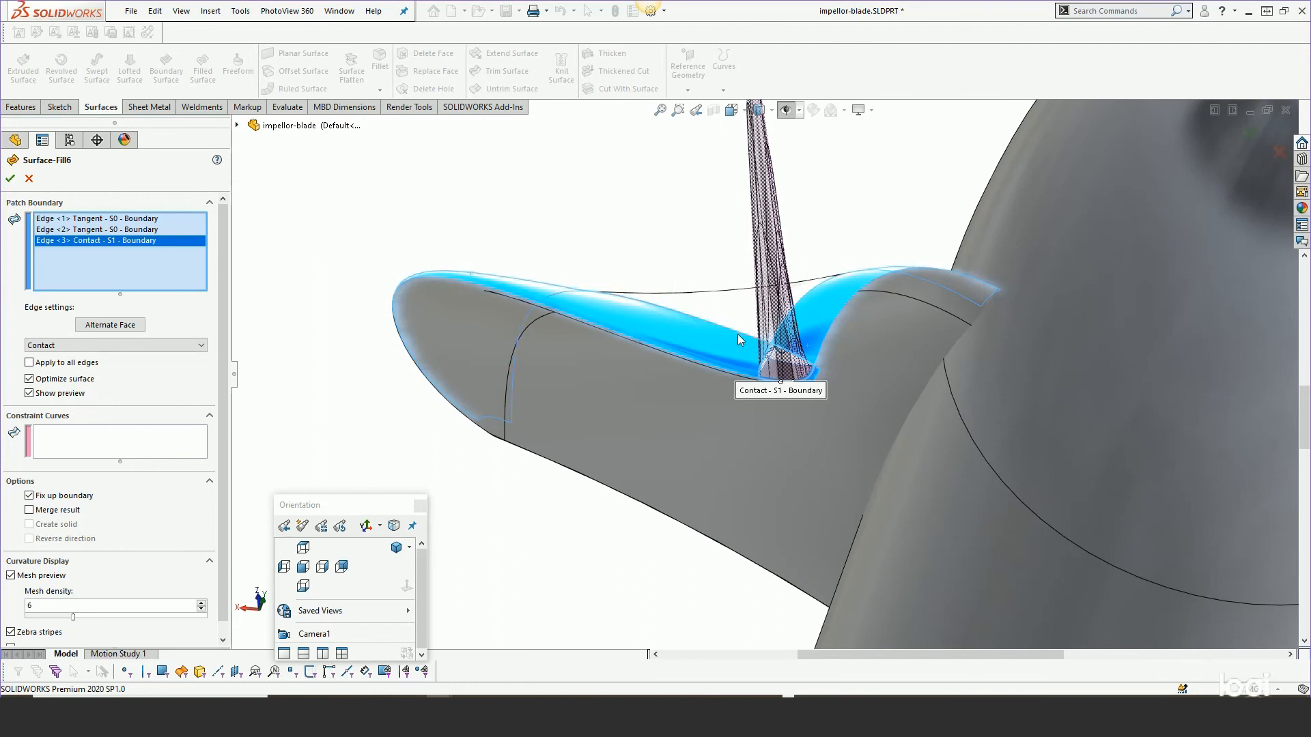
scroll(737, 334, "down", 3)
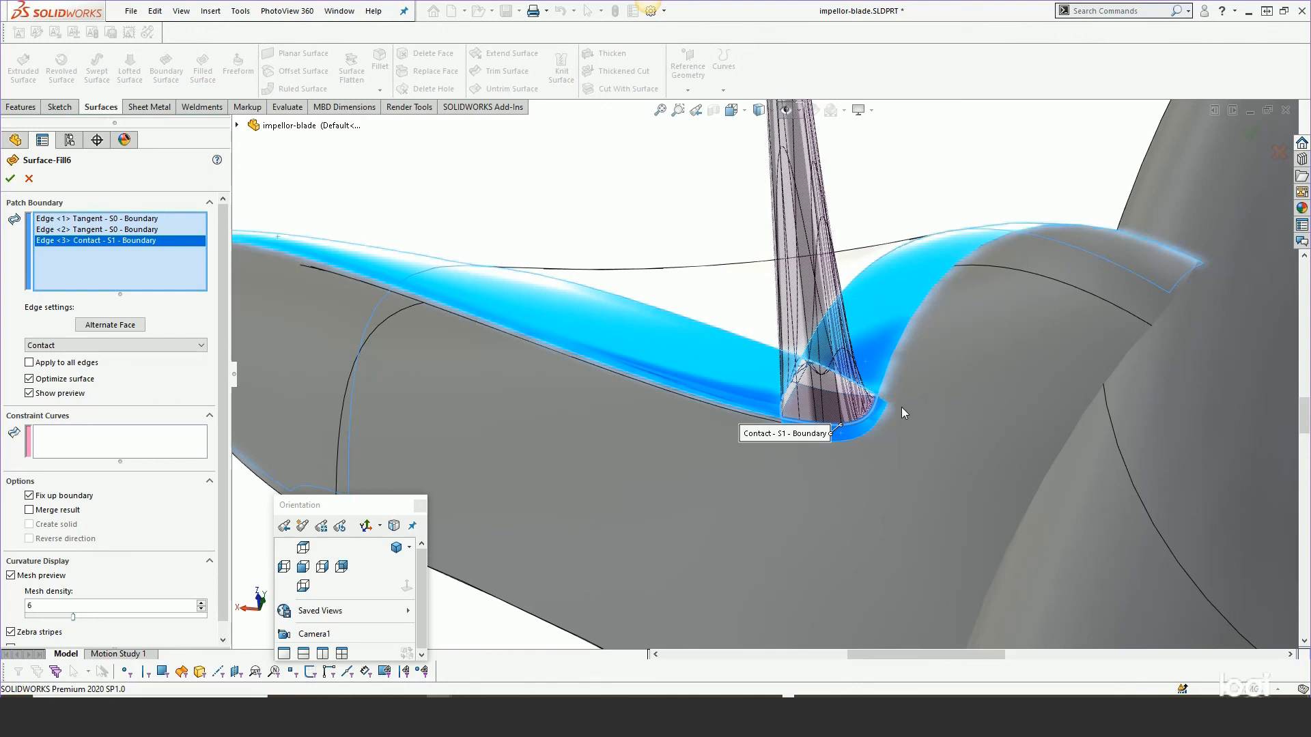
scroll(888, 406, "down", 2)
scroll(848, 408, "down", 2)
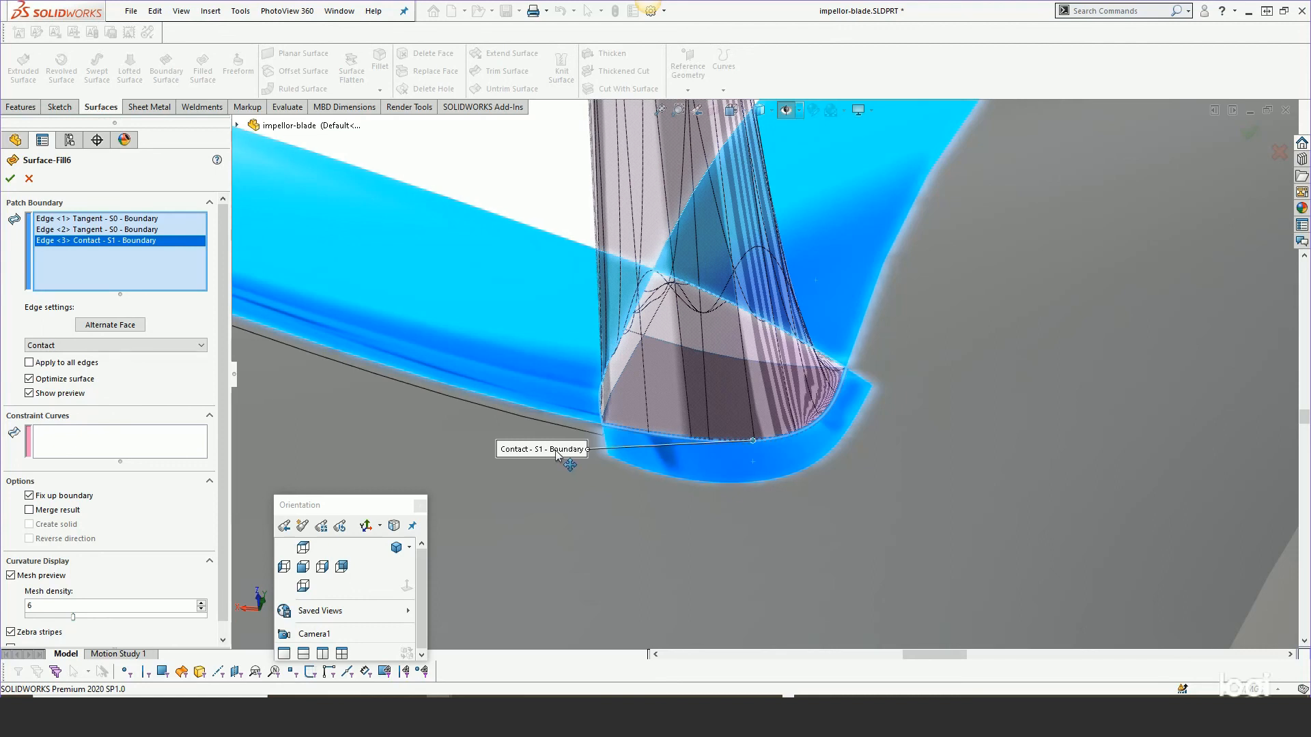
scroll(603, 334, "down", 2)
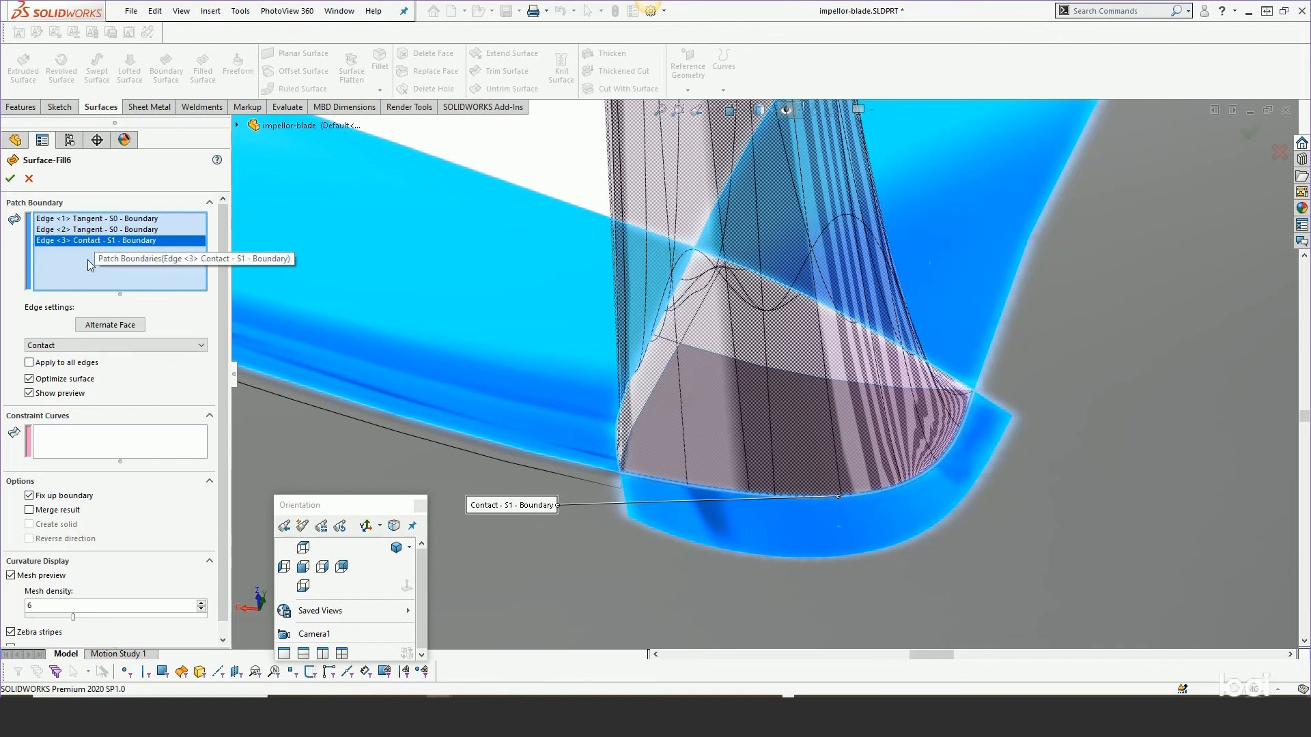
Set the third patch boundary edge back to Tangent and confirm the Surface-Fill6 edit.
left_click(80, 345)
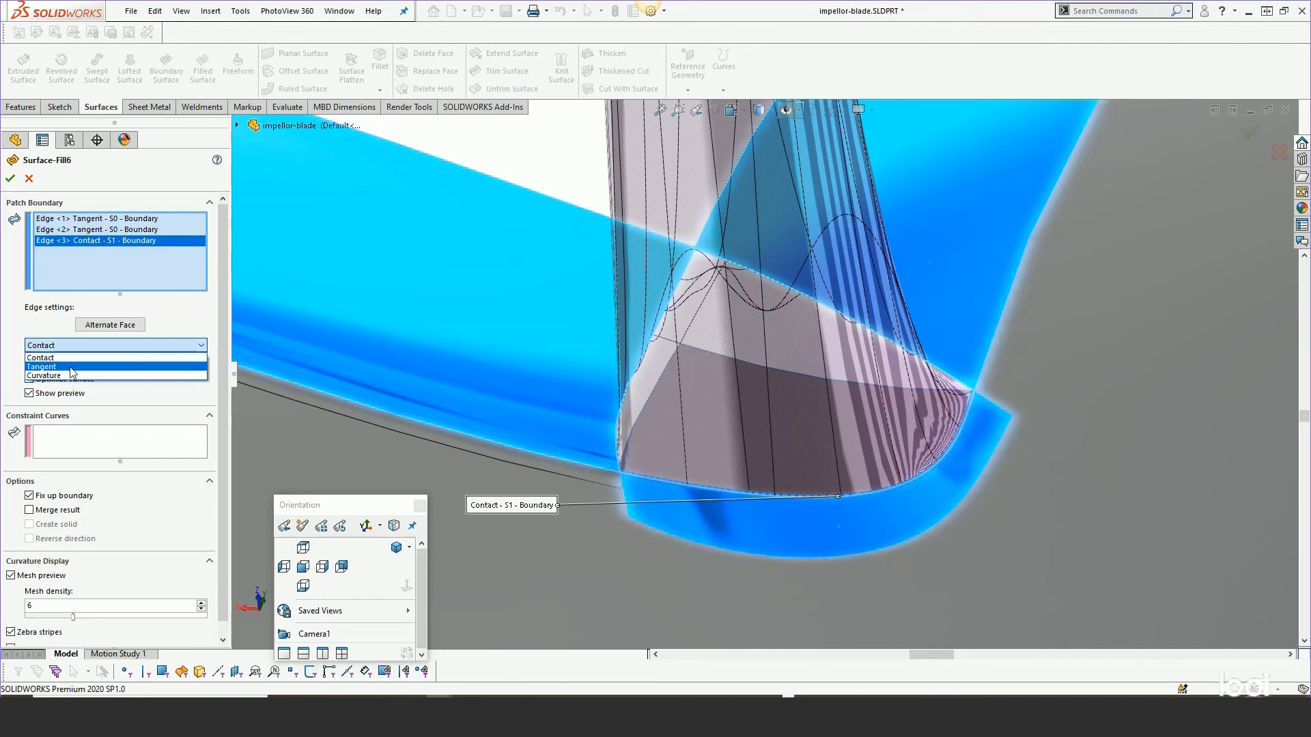
left_click(72, 368)
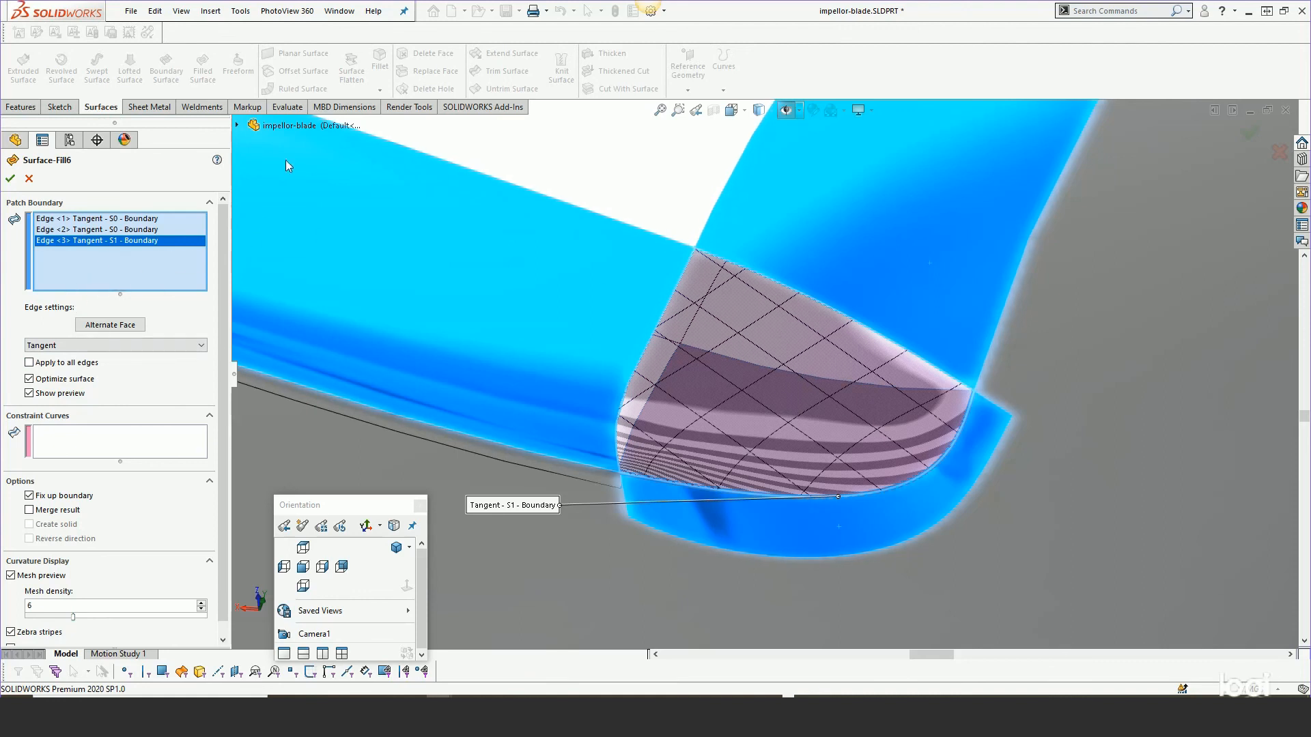
left_click(10, 179)
Hide the Boundary-Surface5 surface at the blade tip and roll the tree forward past Boundary-Surface7.
left_click(737, 536)
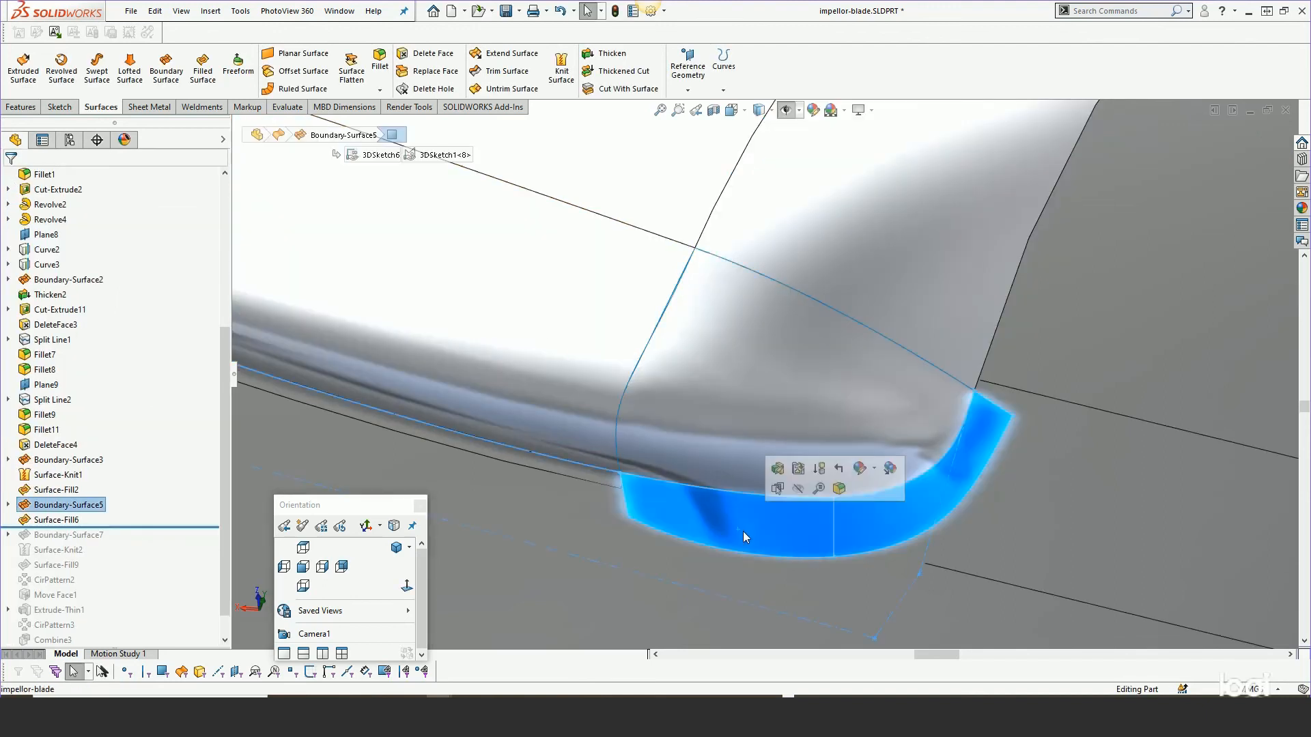
left_click(798, 471)
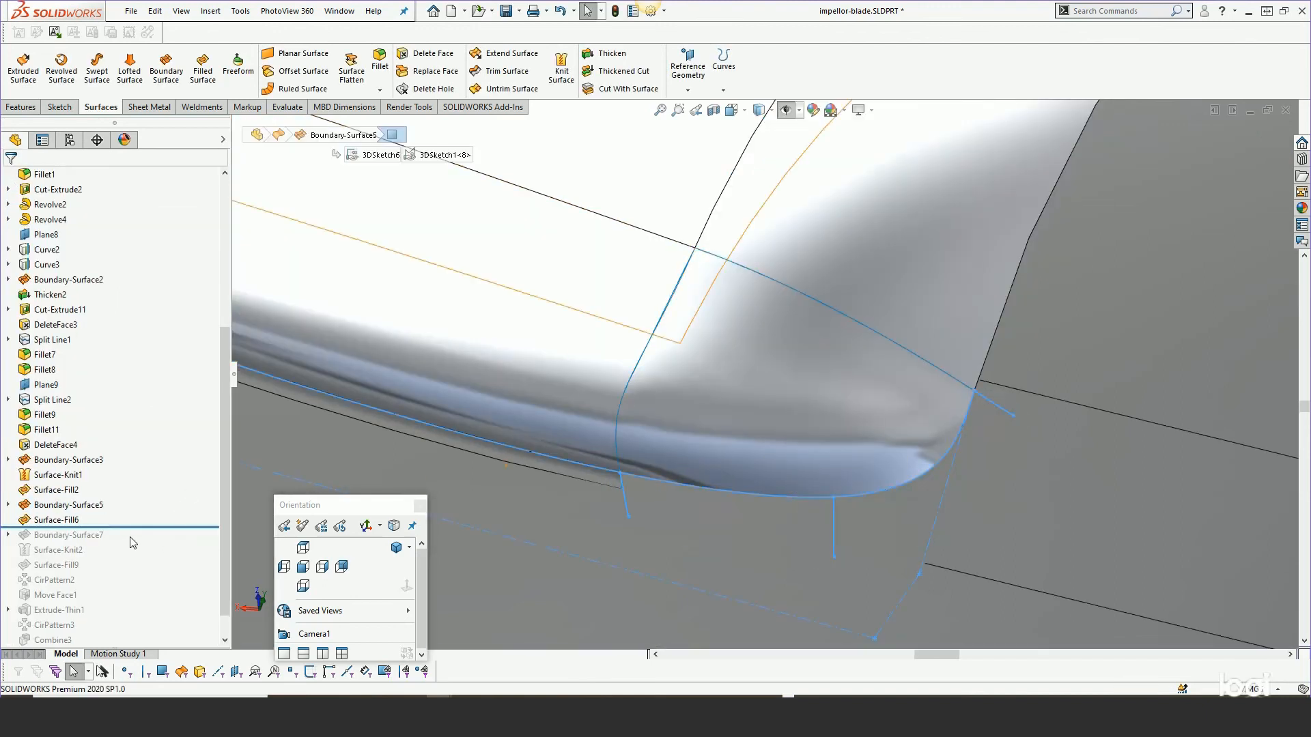
left_click_drag(137, 527, 131, 537)
Expand Boundary-Surface7, open it for editing to inspect its curve groups and Tangency To Face settings, then cancel.
scroll(700, 454, "up", 3)
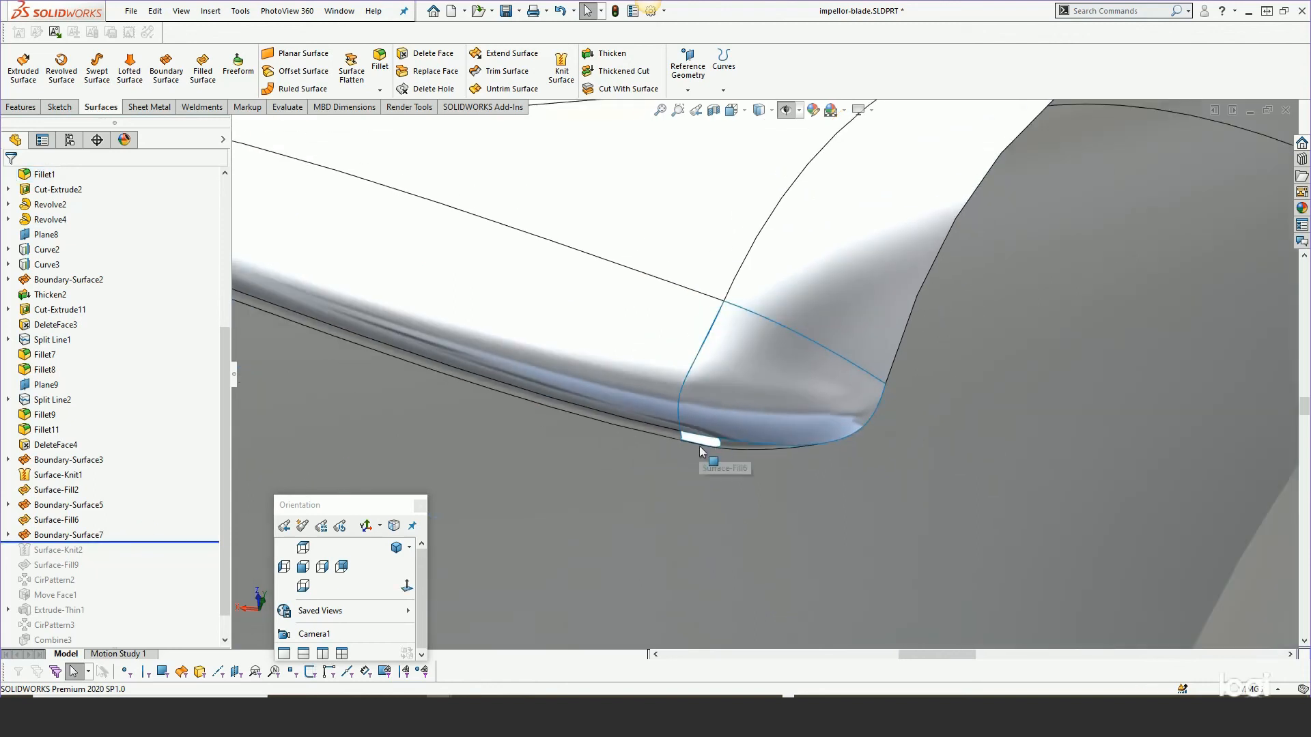
middle_click_drag(699, 450, 763, 502)
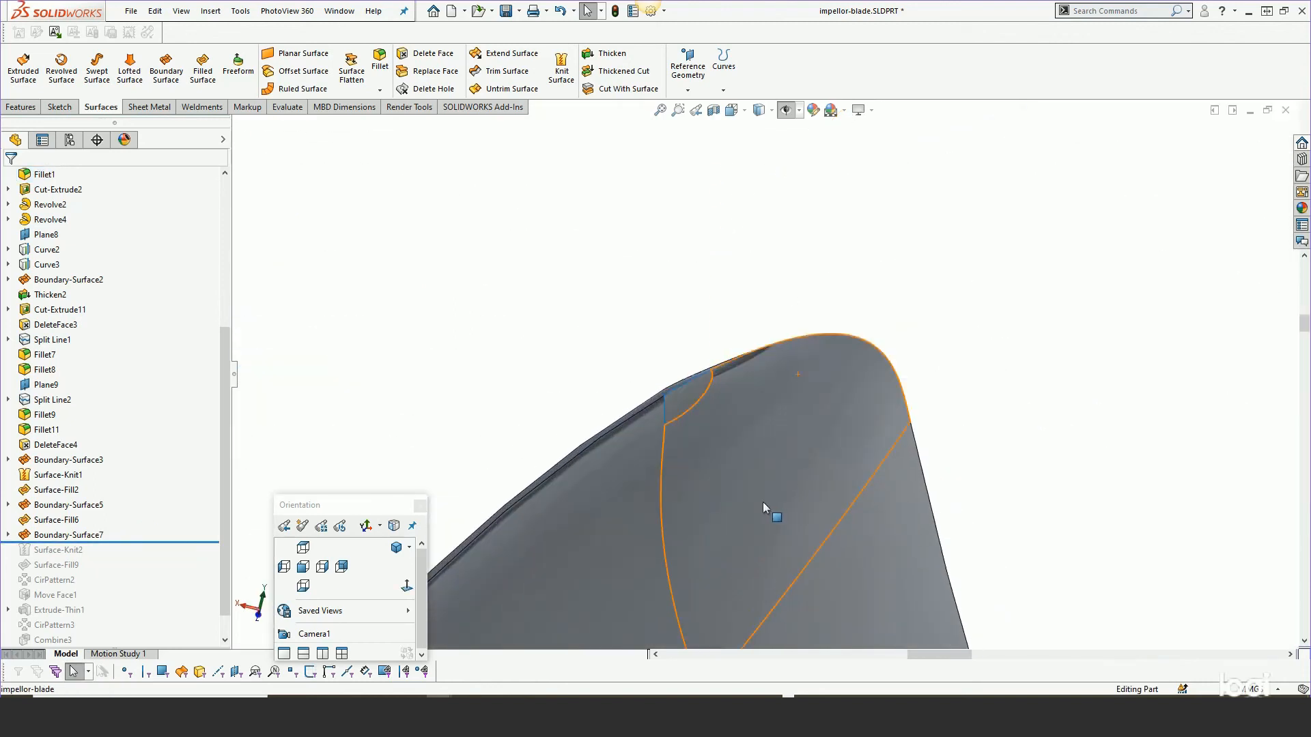
left_click(8, 535)
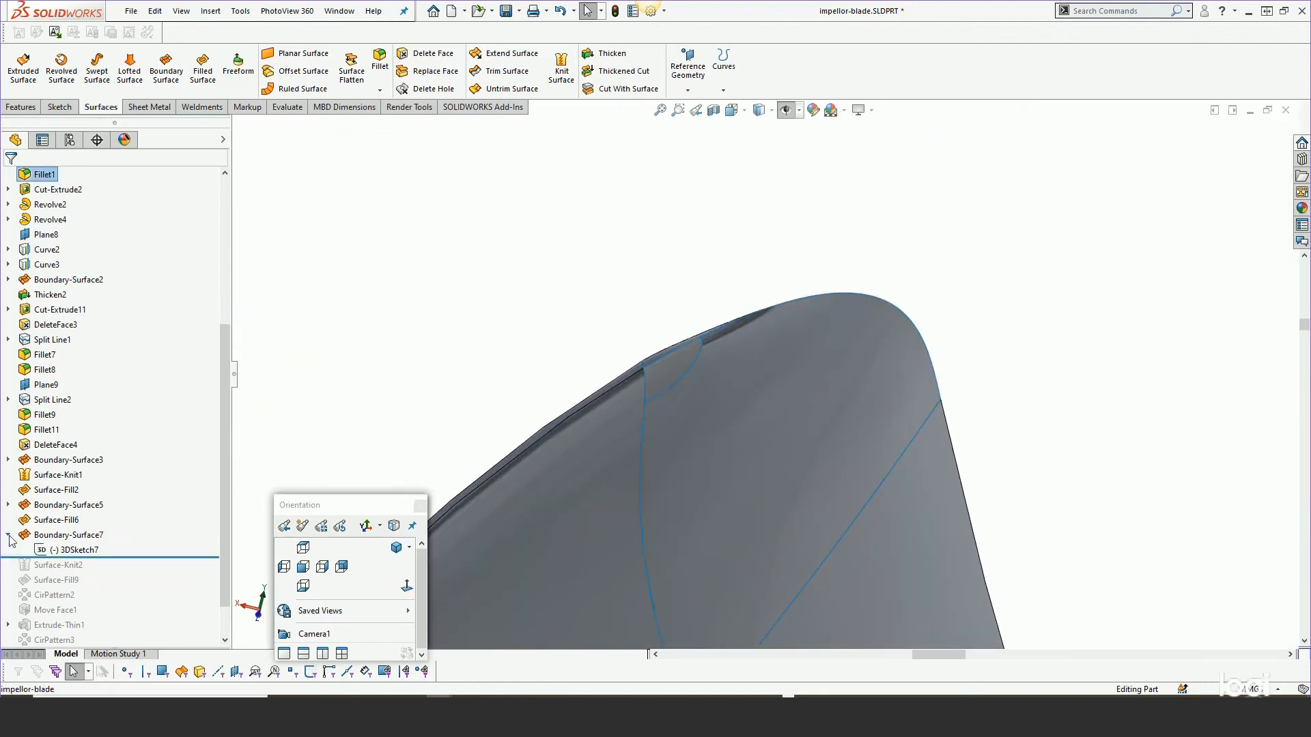
left_click(68, 550)
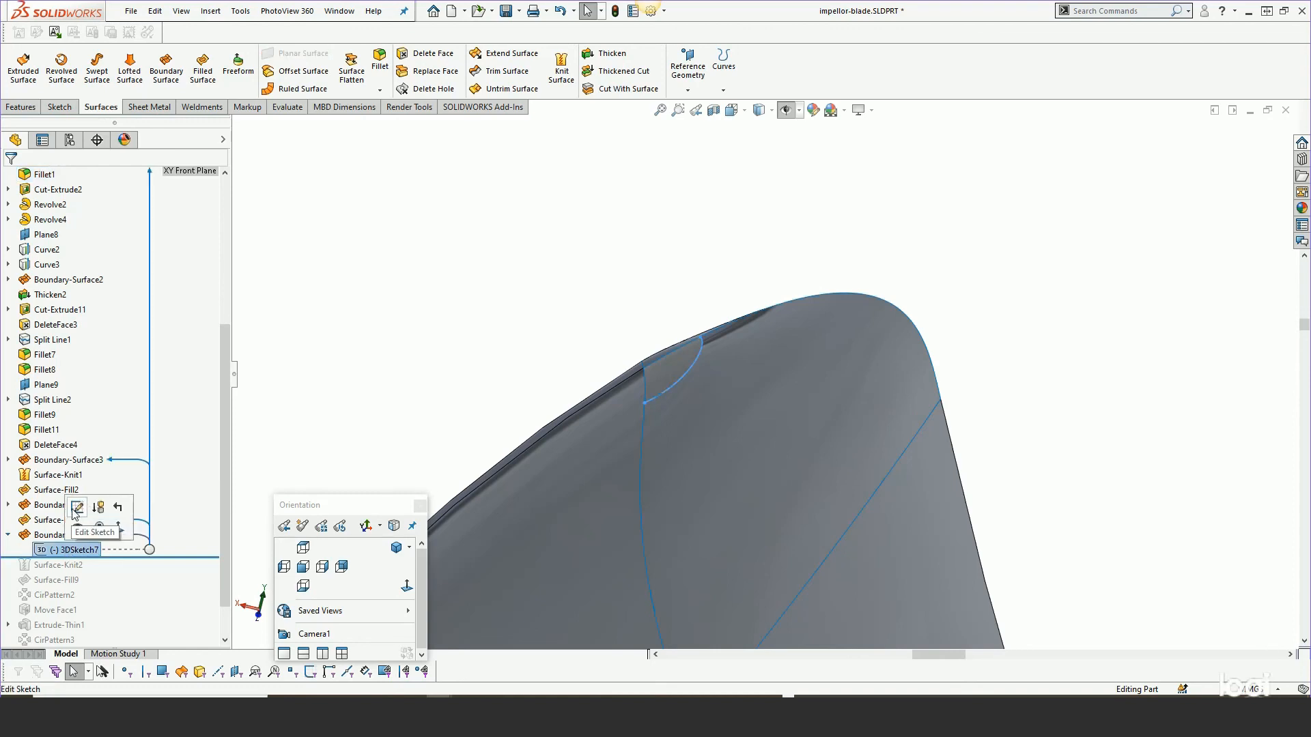
left_click(67, 536)
left_click(62, 494)
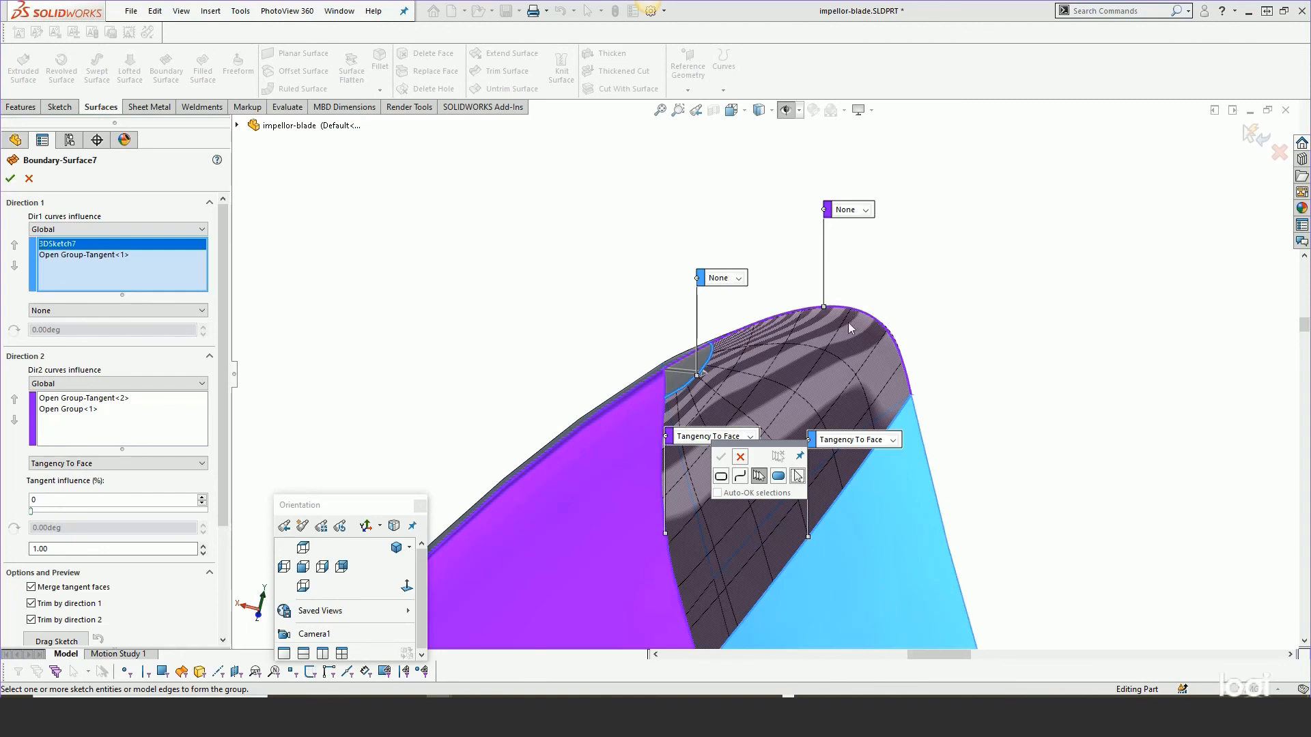
left_click(742, 458)
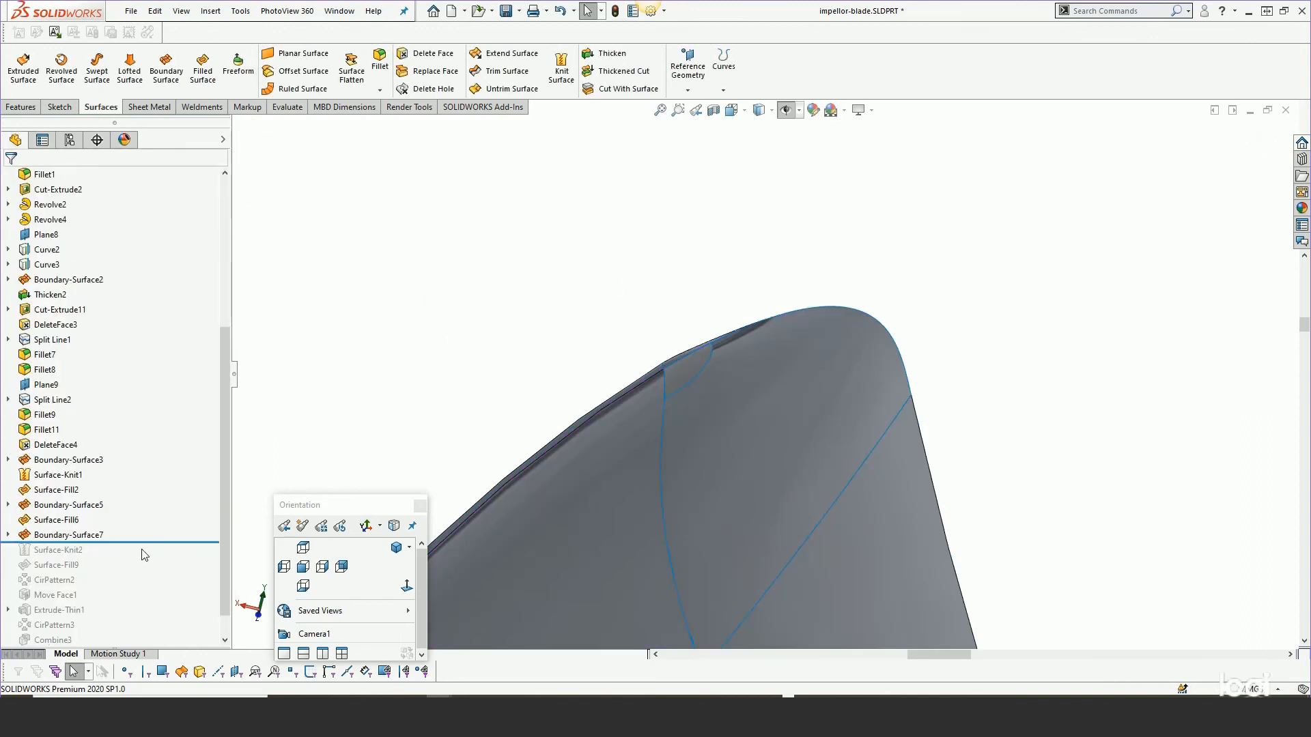
Roll the feature tree forward past Surface-Knit2 and Surface-Fill9, then orbit around the finished blade.
left_click_drag(123, 542, 120, 559)
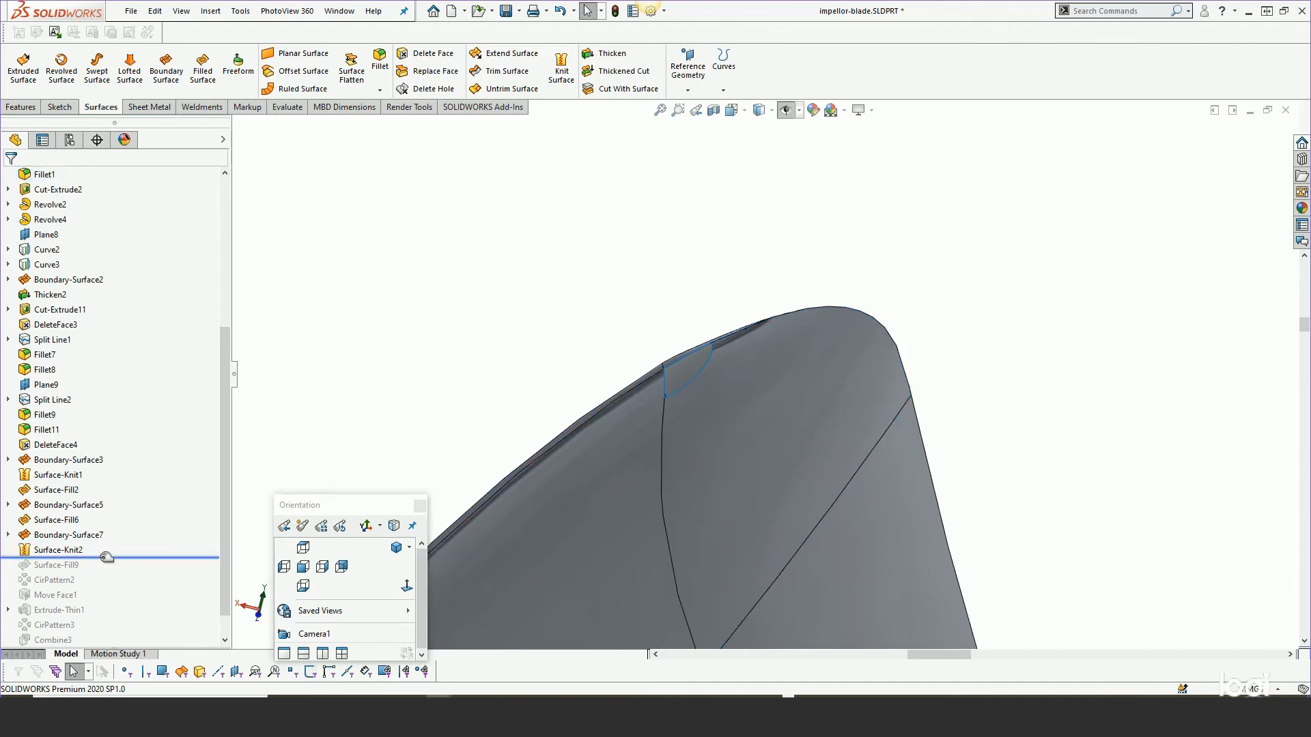
left_click_drag(107, 557, 108, 572)
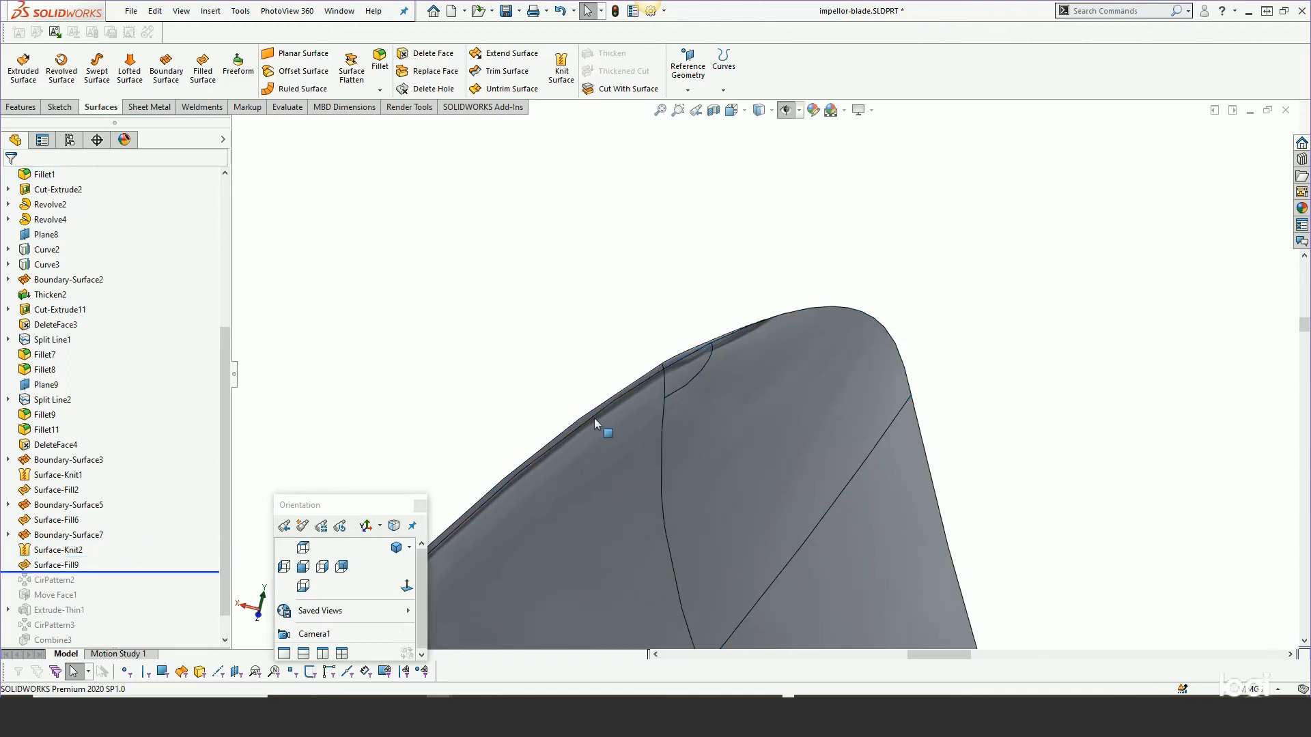
middle_click_drag(743, 372, 697, 541)
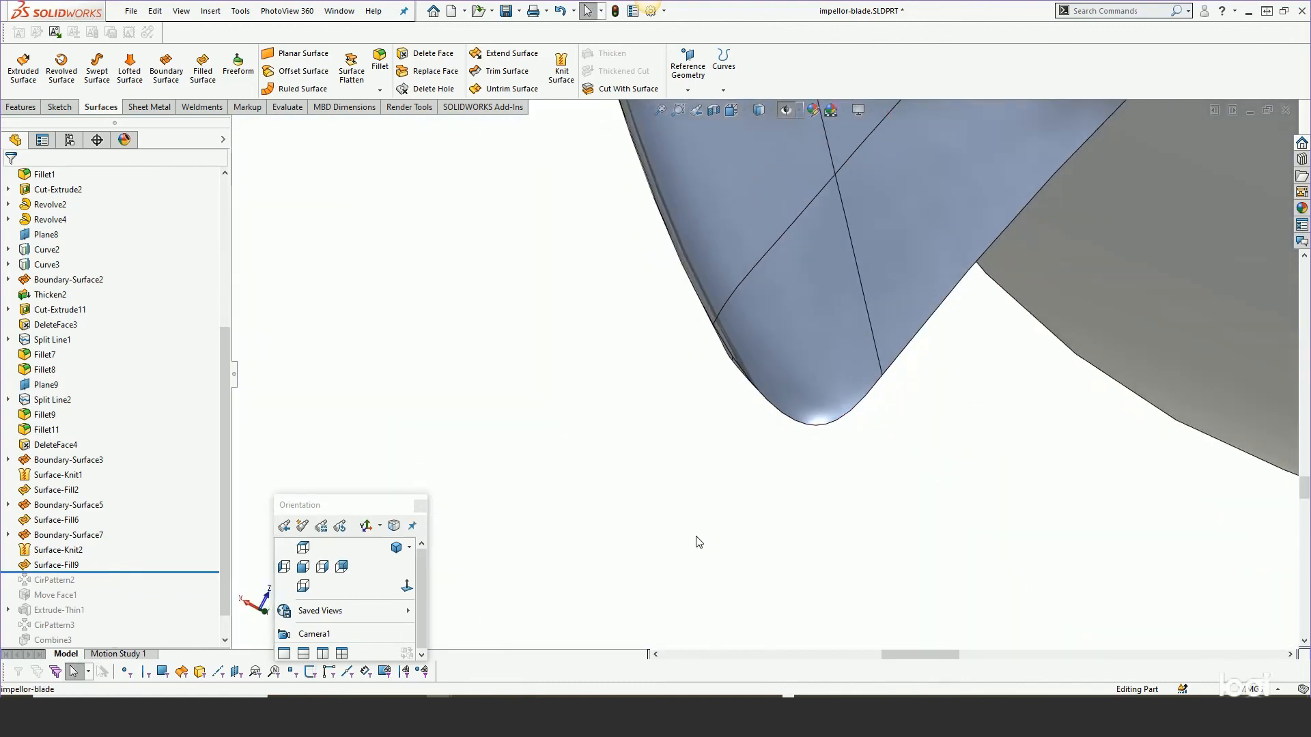
scroll(697, 535, "up", 12)
middle_click_drag(726, 471, 857, 448)
scroll(857, 448, "down", 8)
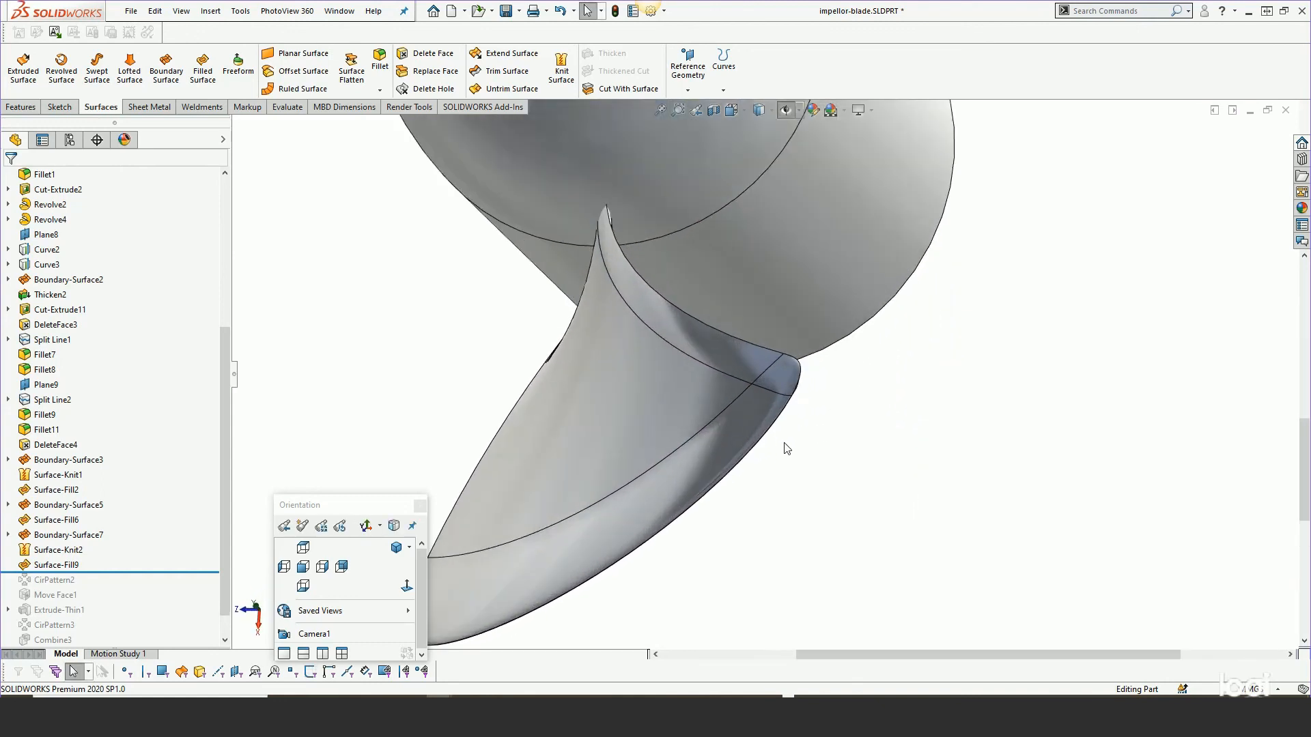
scroll(758, 452, "up", 3)
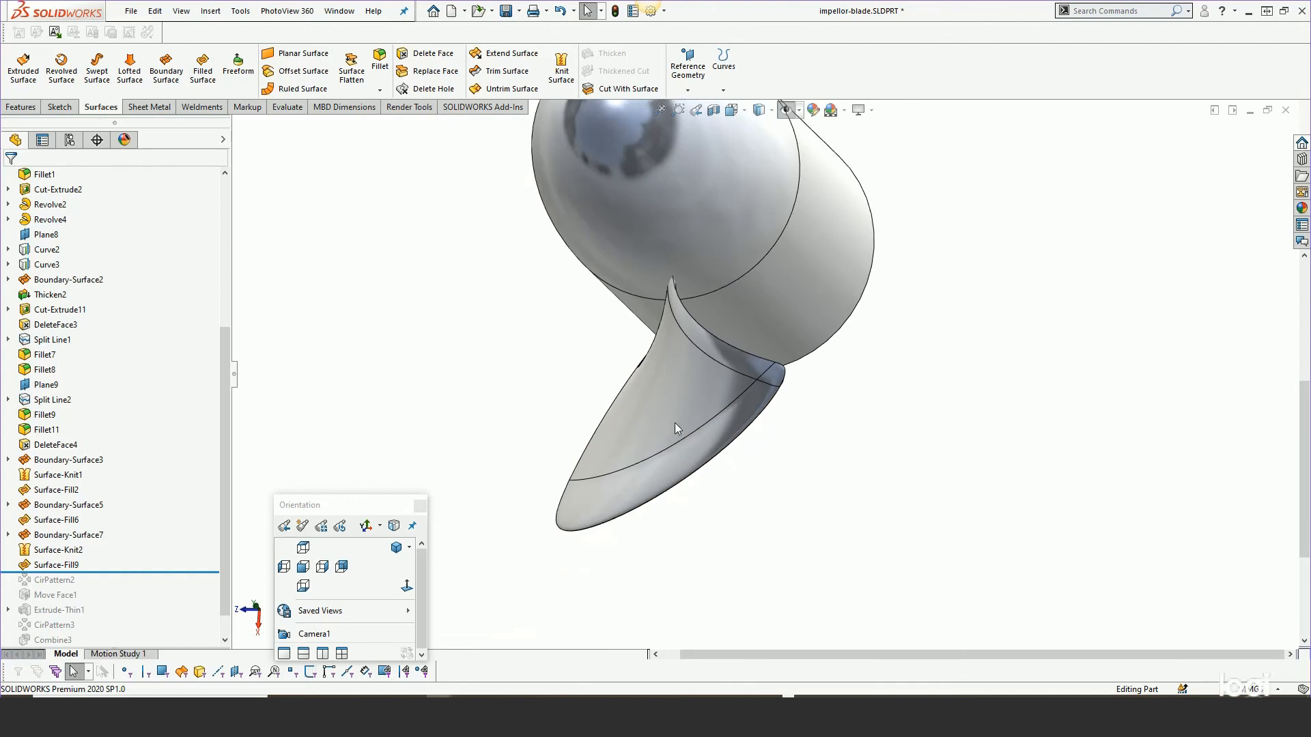
middle_click_drag(676, 428, 686, 390)
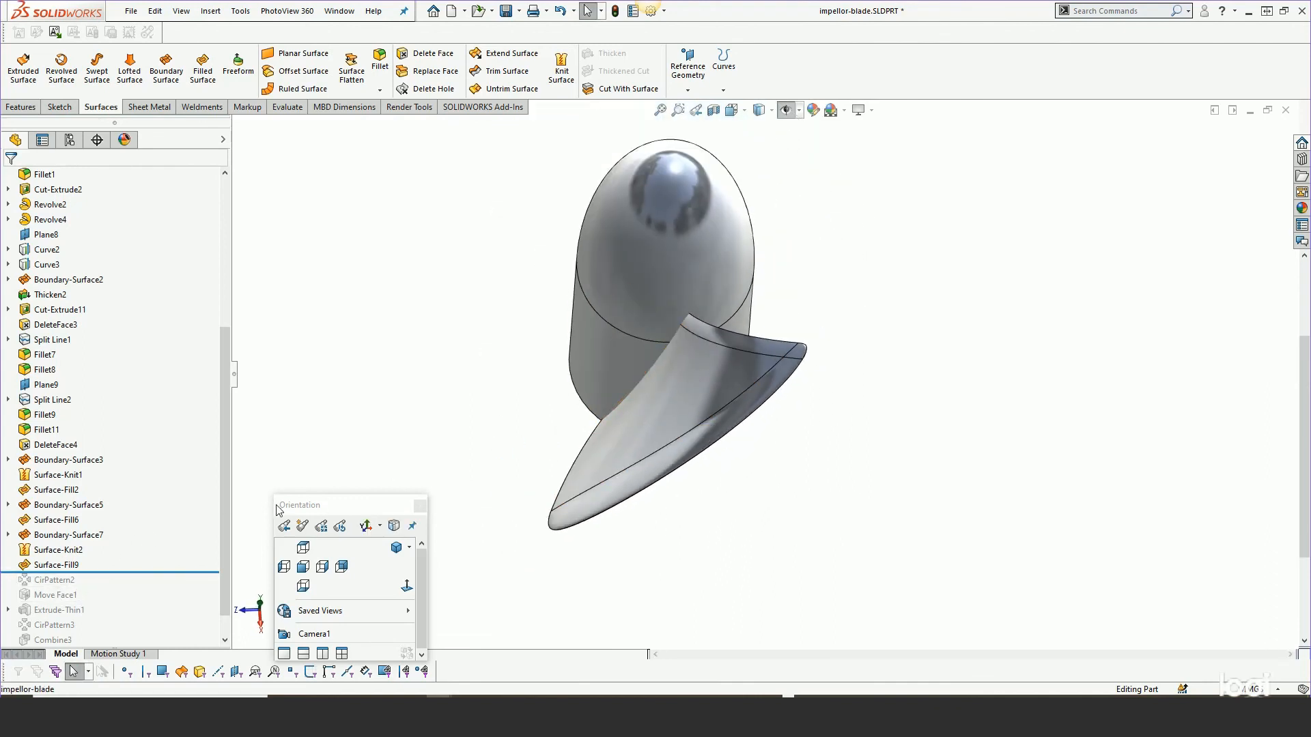
Roll the tree forward past CirPattern2, Move Face1 and Extrude-Thin1.
left_click_drag(92, 571, 93, 584)
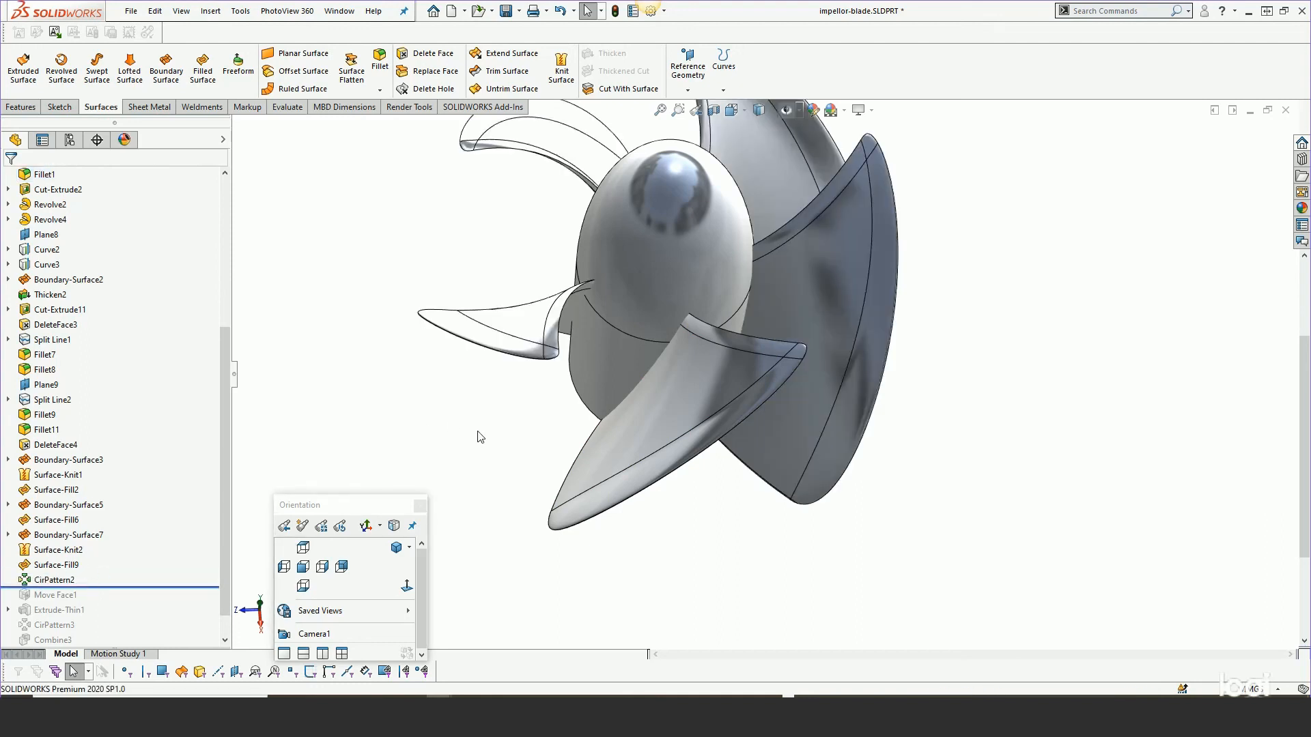
middle_click_drag(480, 437, 645, 369)
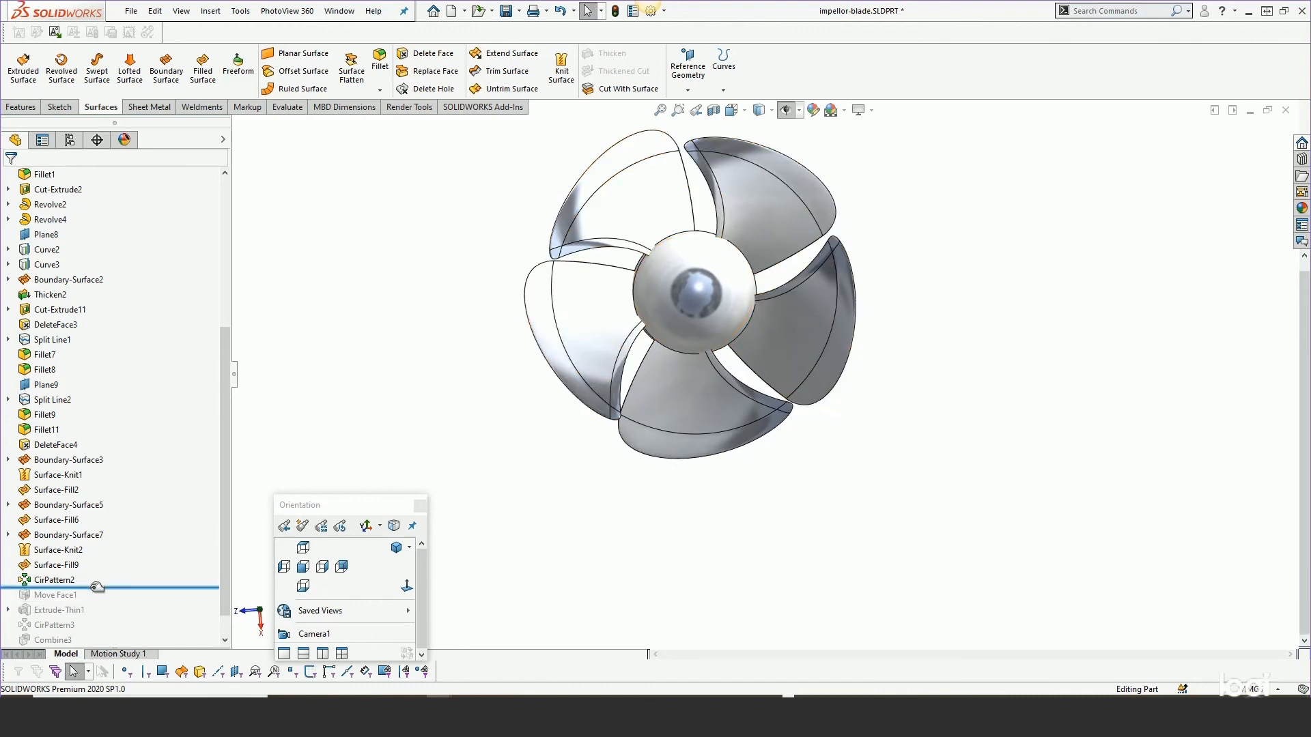
left_click_drag(97, 587, 96, 597)
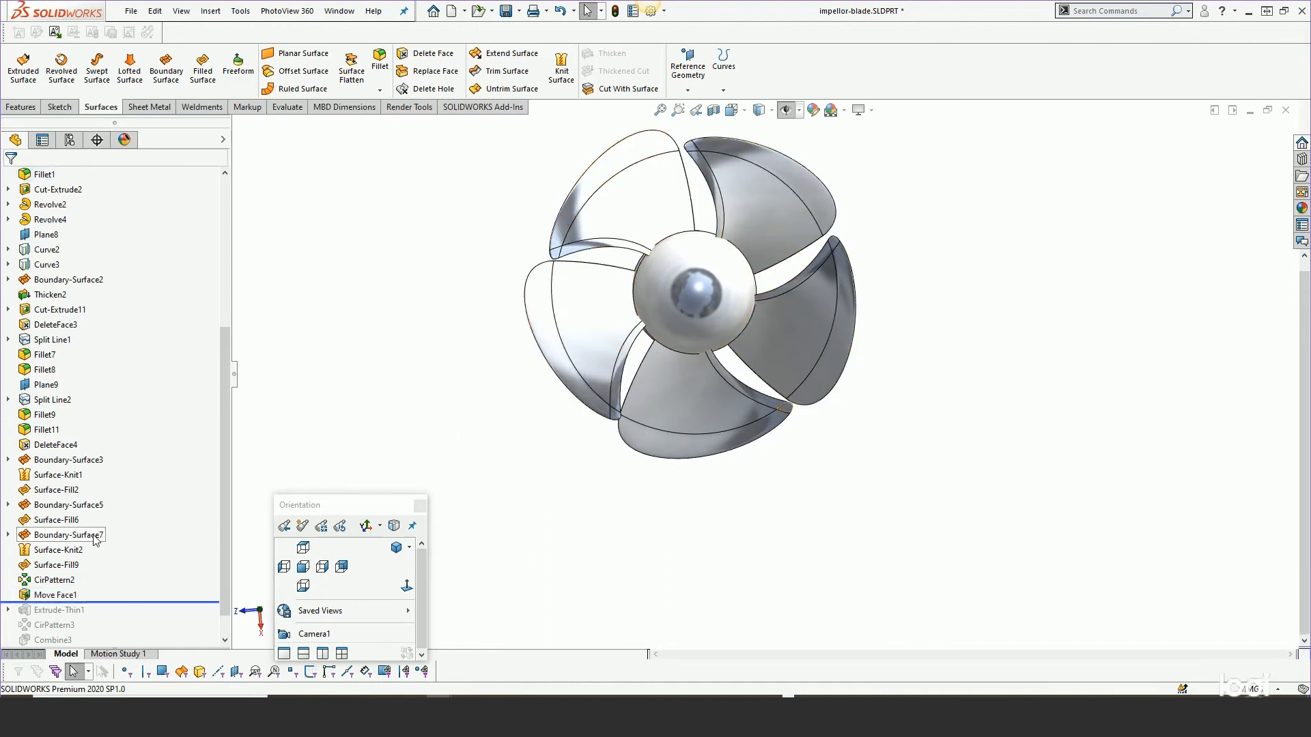
left_click_drag(97, 603, 96, 617)
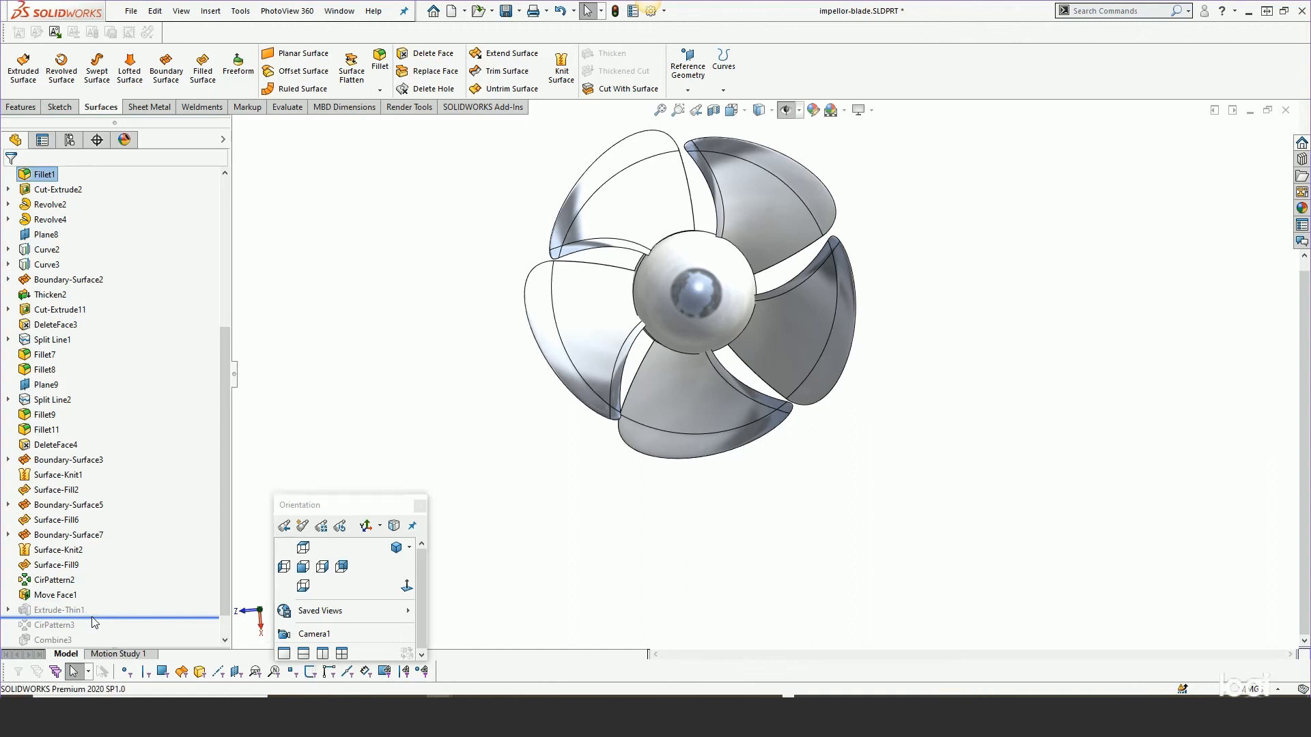
Roll the tree to the end past Fillet12 and orbit around the complete impeller.
middle_click_drag(701, 380, 851, 72)
middle_click_drag(808, 345, 805, 303)
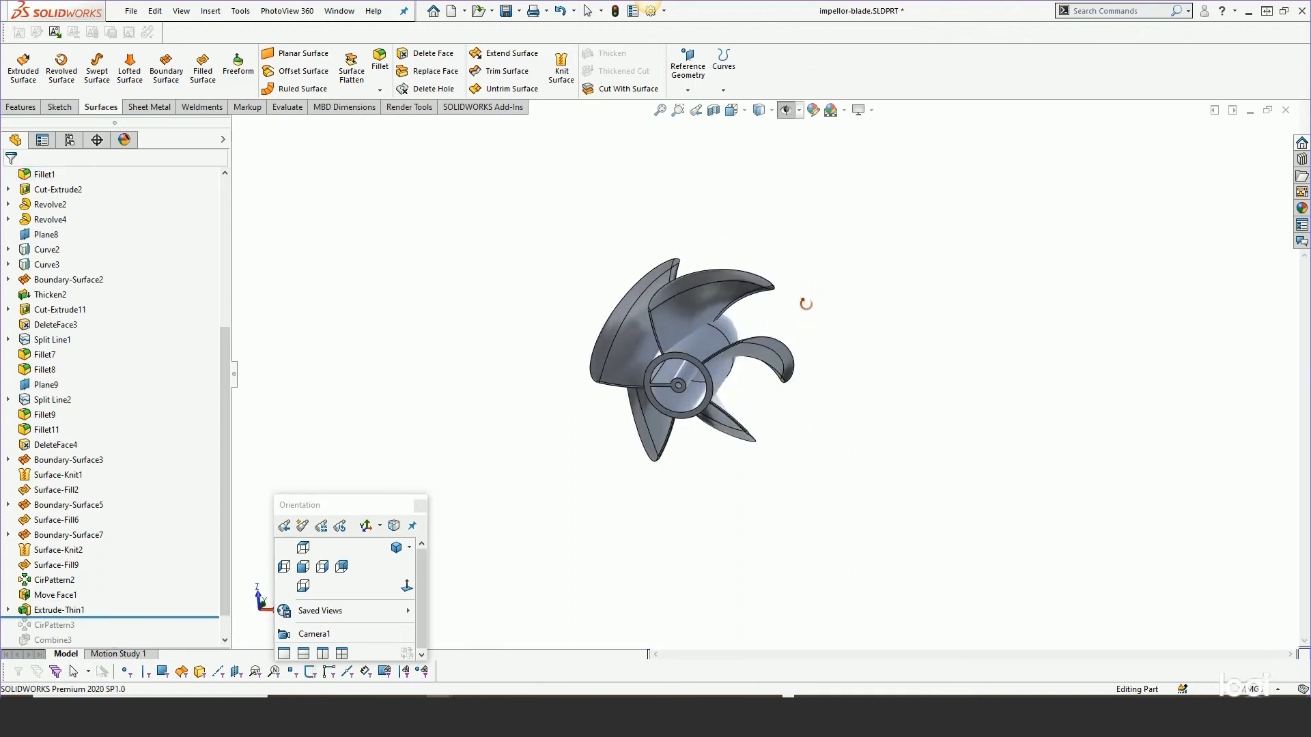
scroll(689, 409, "down", 6)
scroll(198, 581, "down", 2)
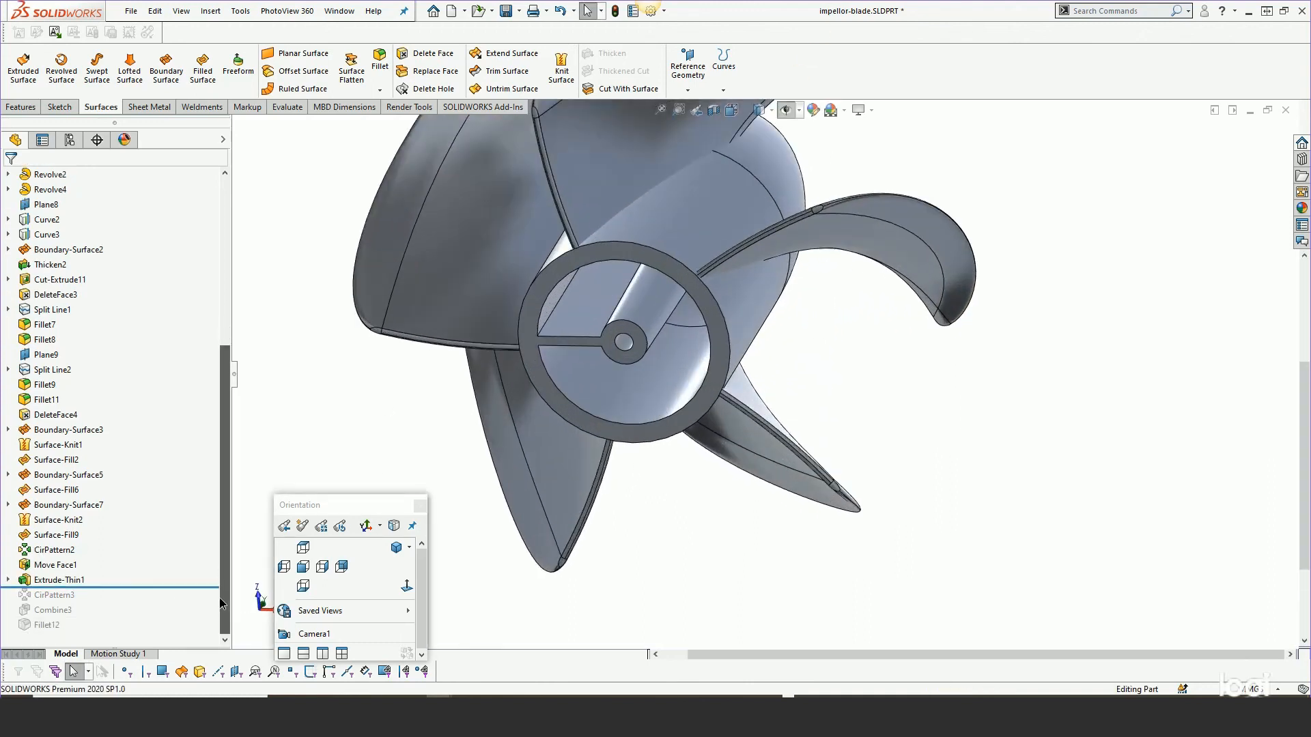
left_click_drag(109, 587, 119, 633)
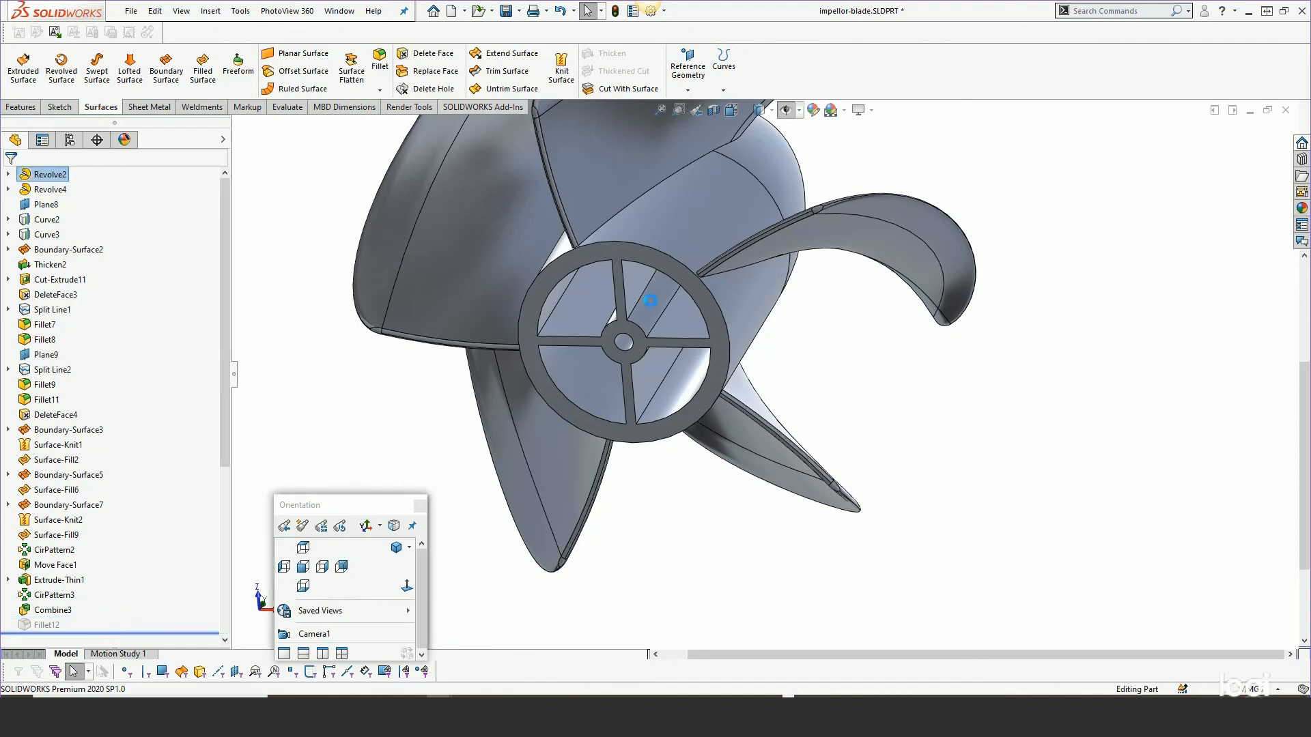
scroll(675, 272, "up", 1)
middle_click_drag(674, 269, 674, 559)
scroll(680, 536, "up", 4)
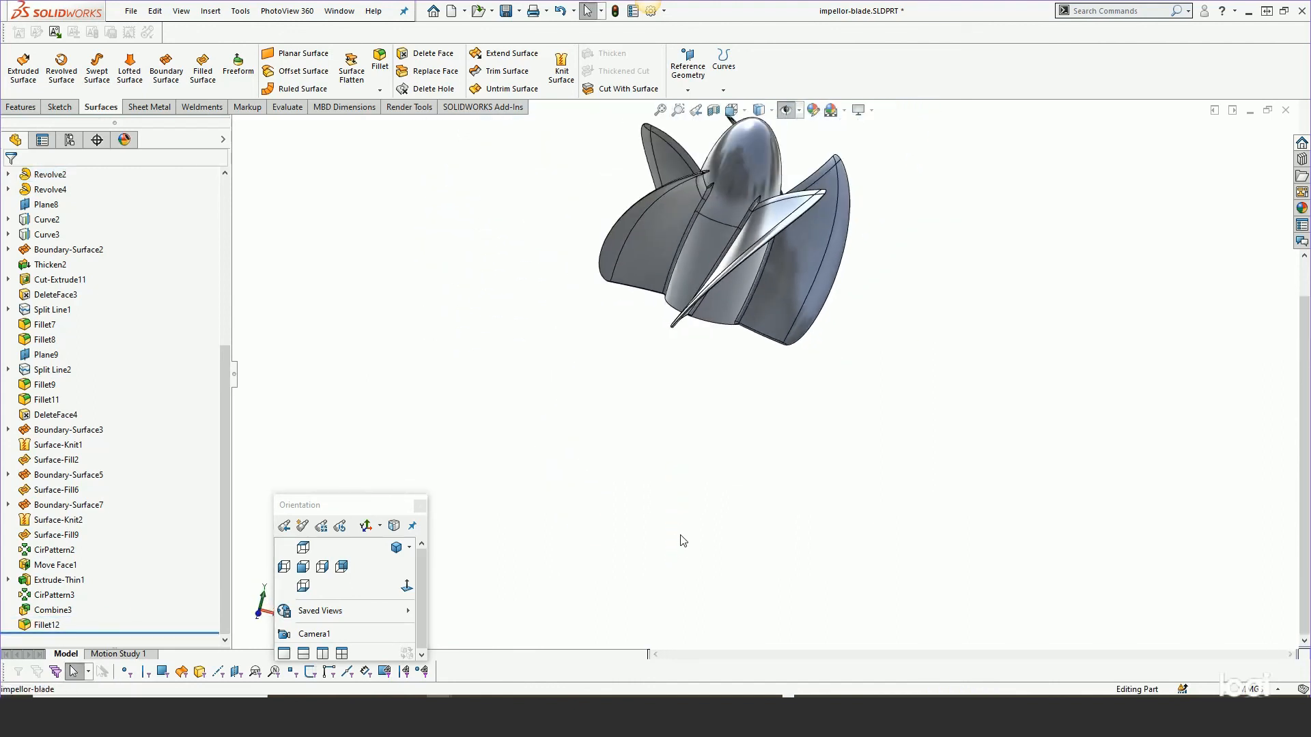
scroll(761, 178, "down", 3)
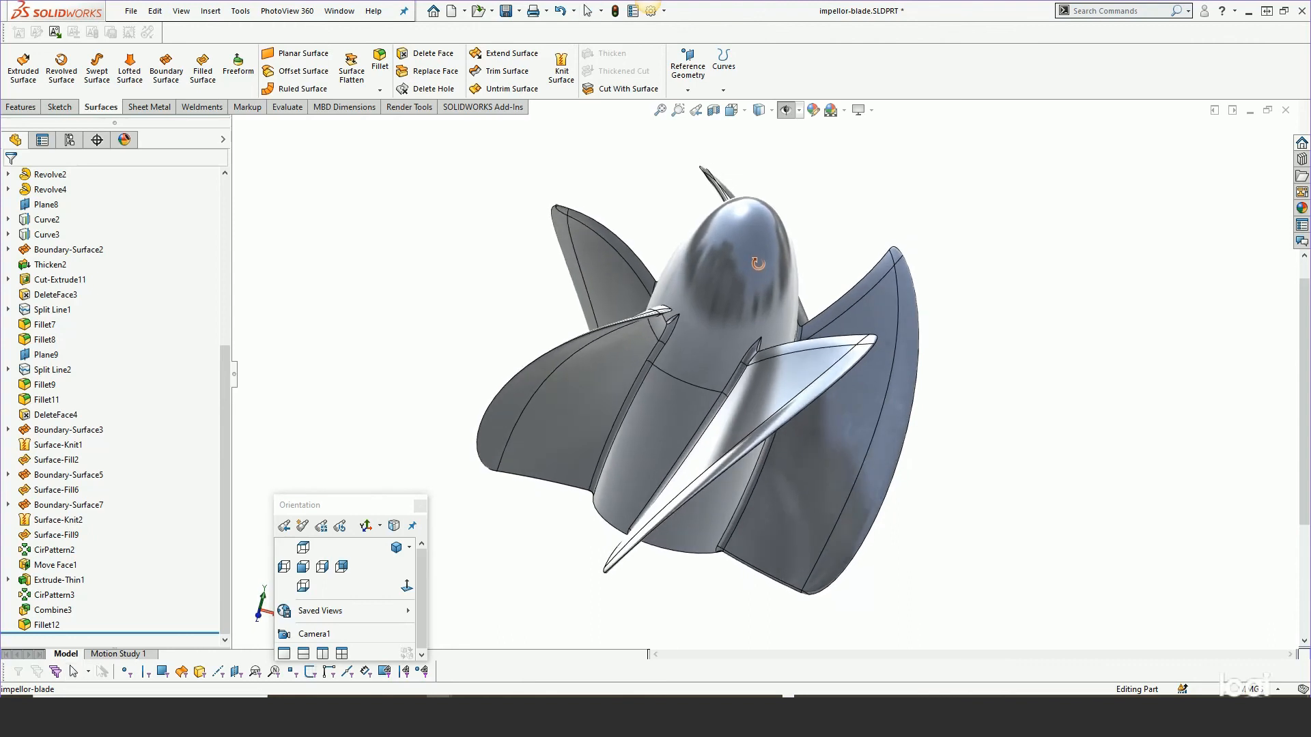